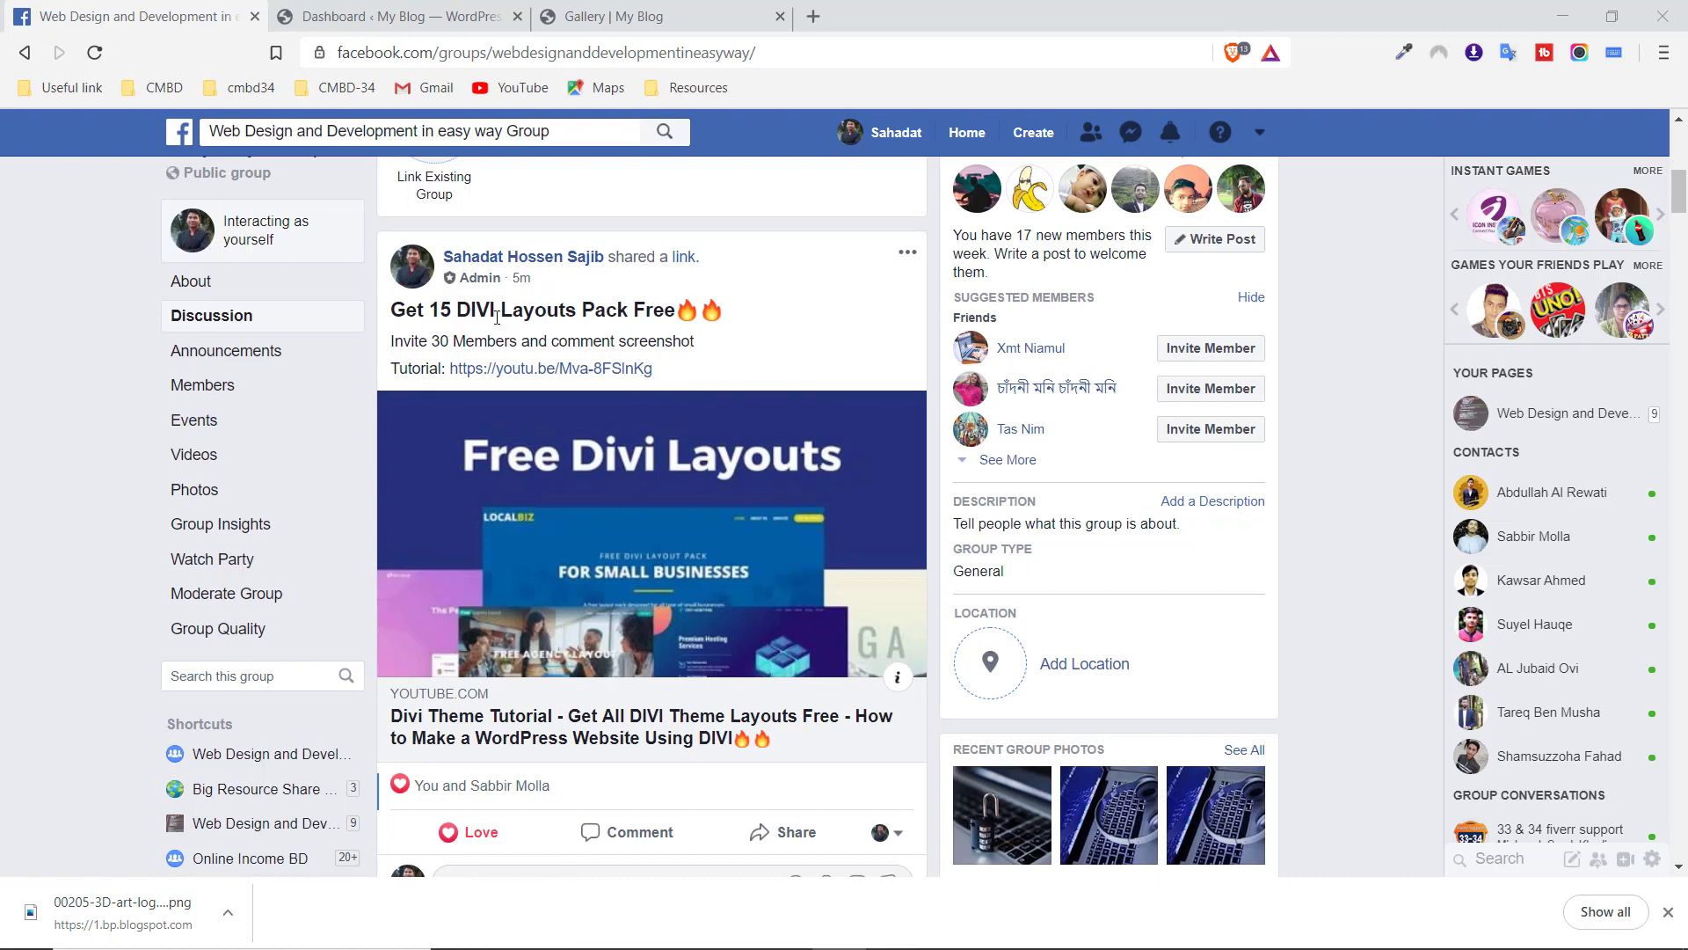
Review the Facebook group post about the free 15 Divi layouts pack and its invite requirement
drag(435, 339, 503, 343)
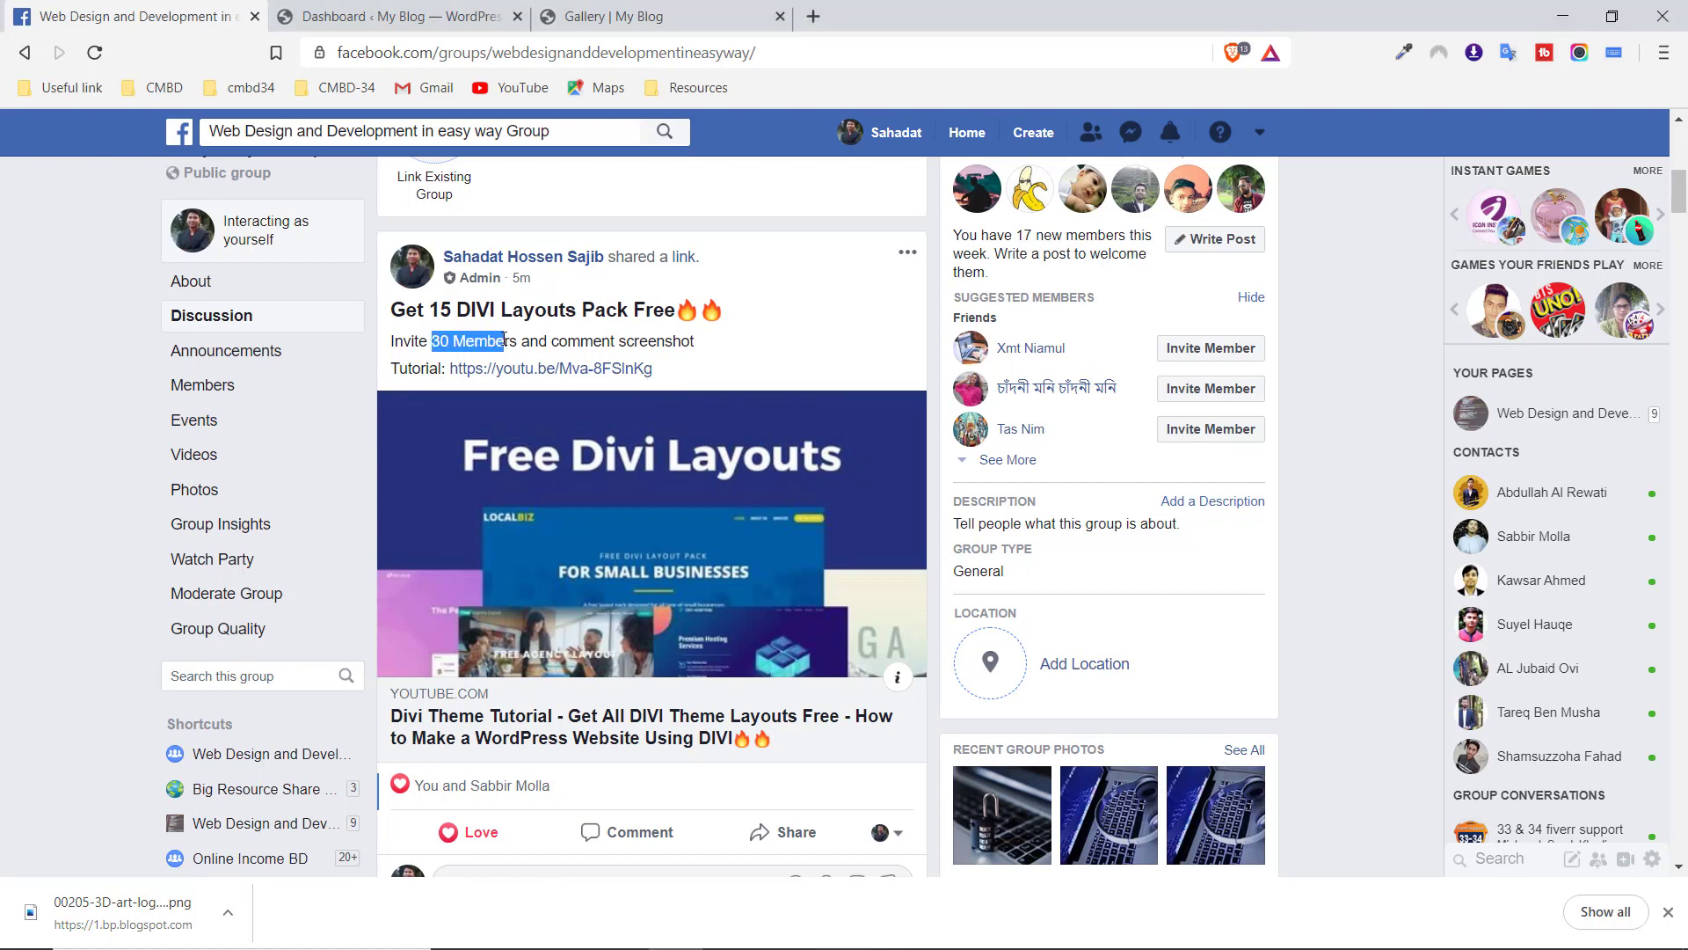
click(782, 350)
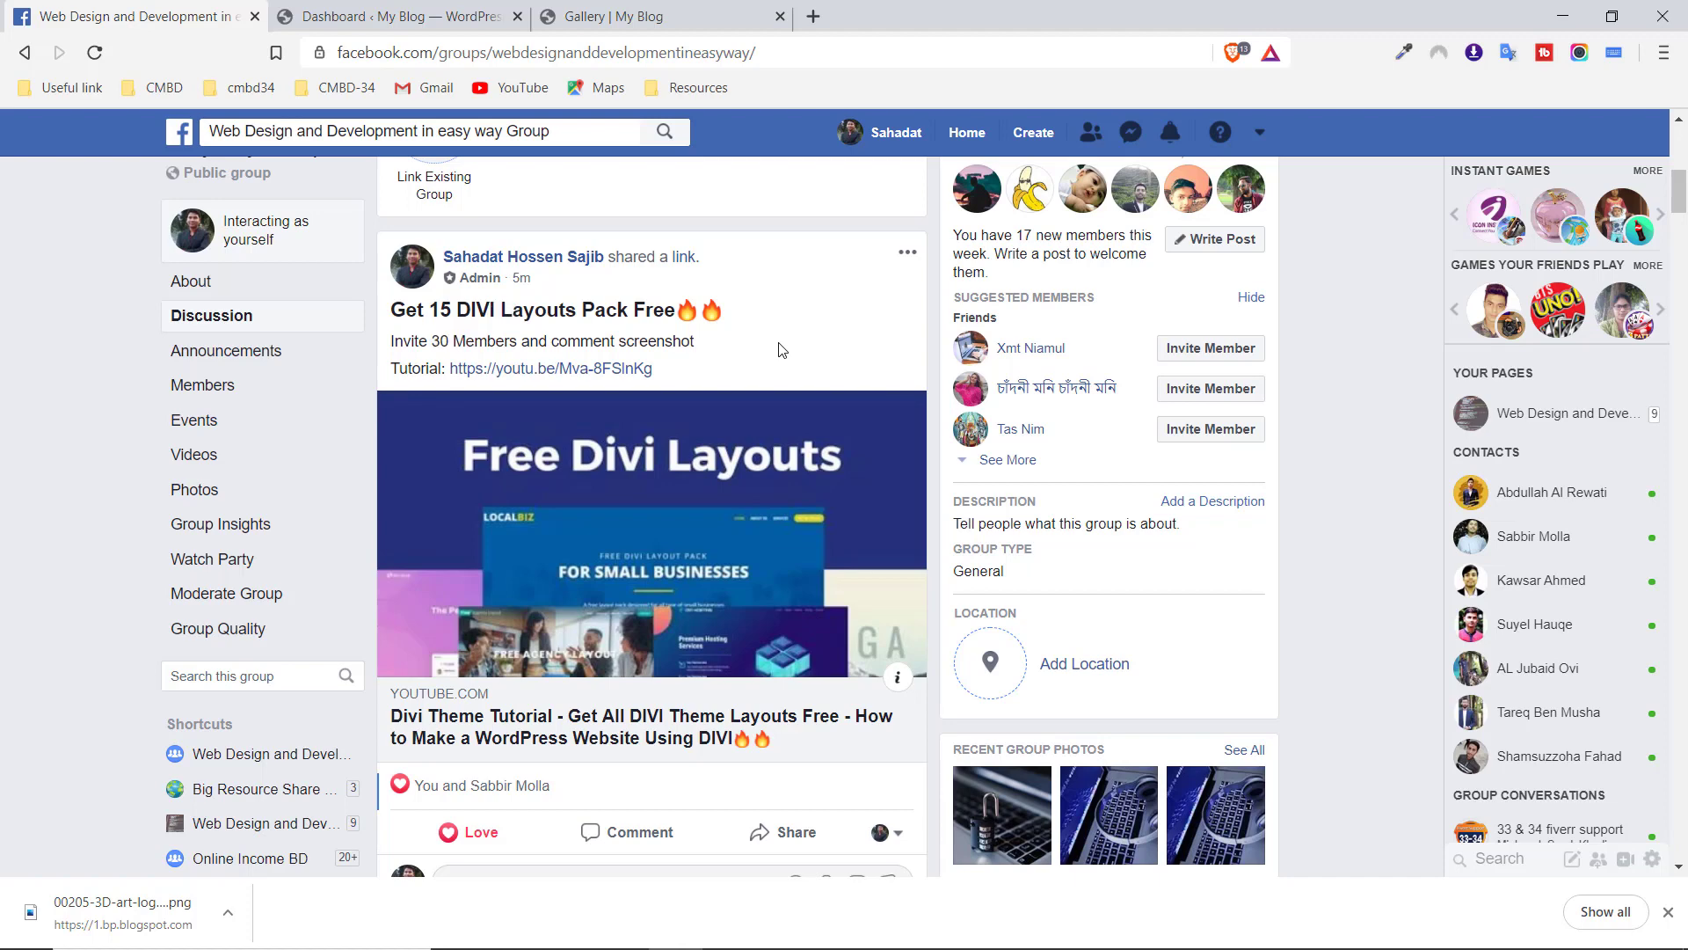
scroll(698, 528, down, 4)
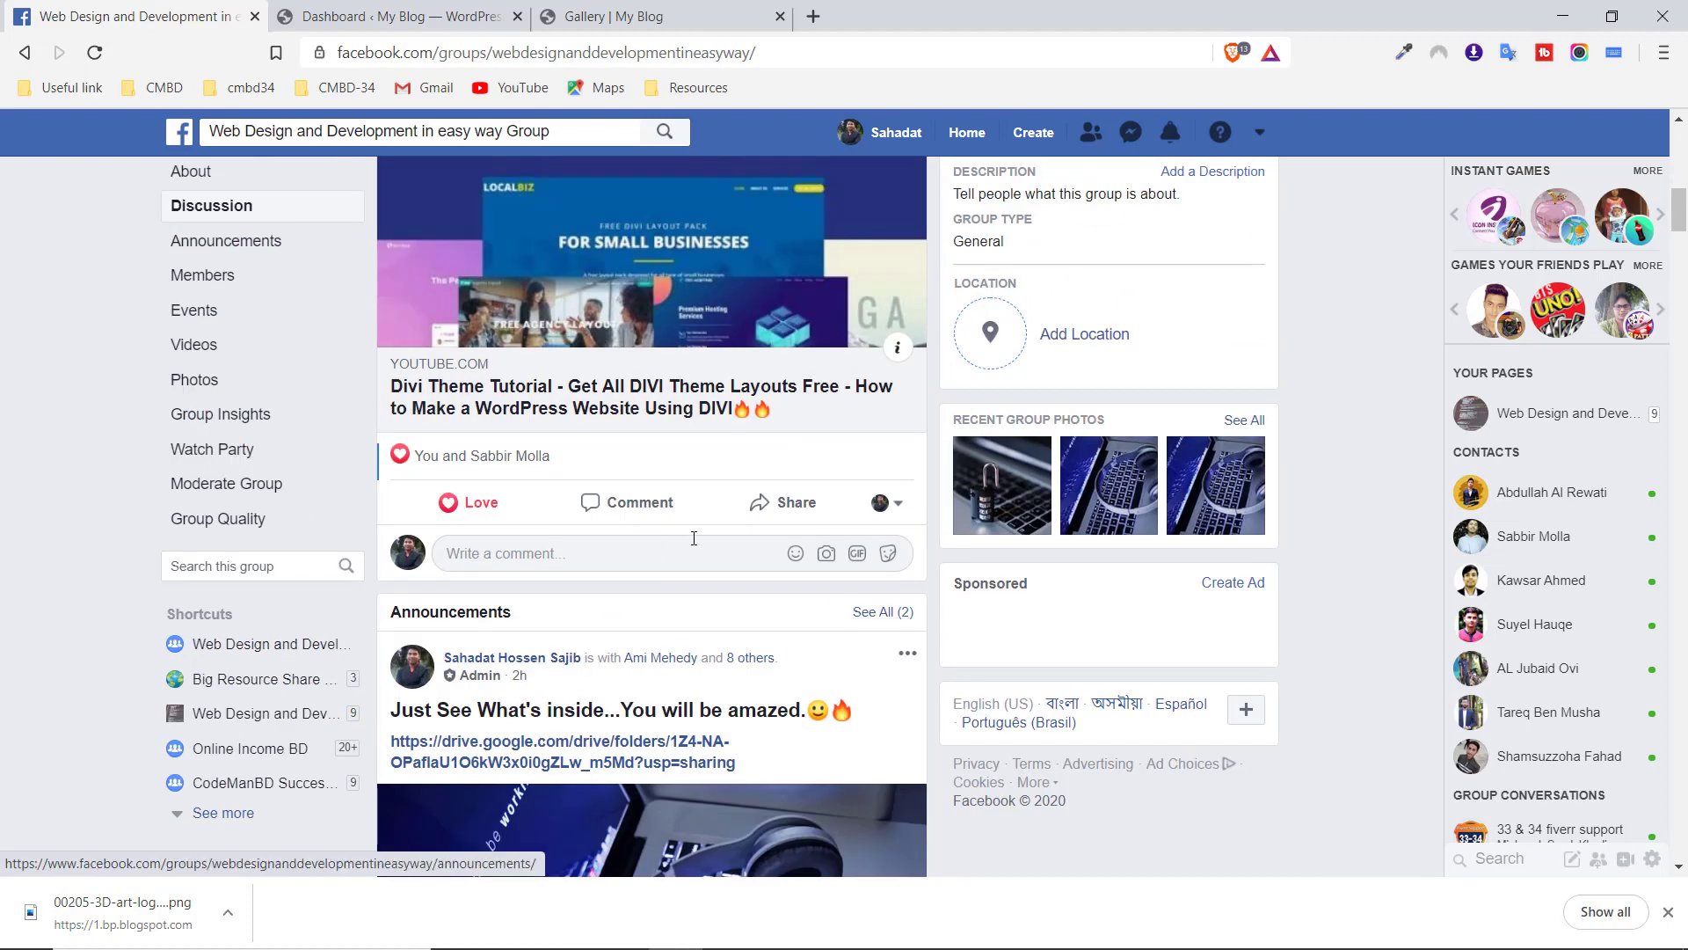
scroll(695, 541, up, 4)
scroll(693, 544, up, 1)
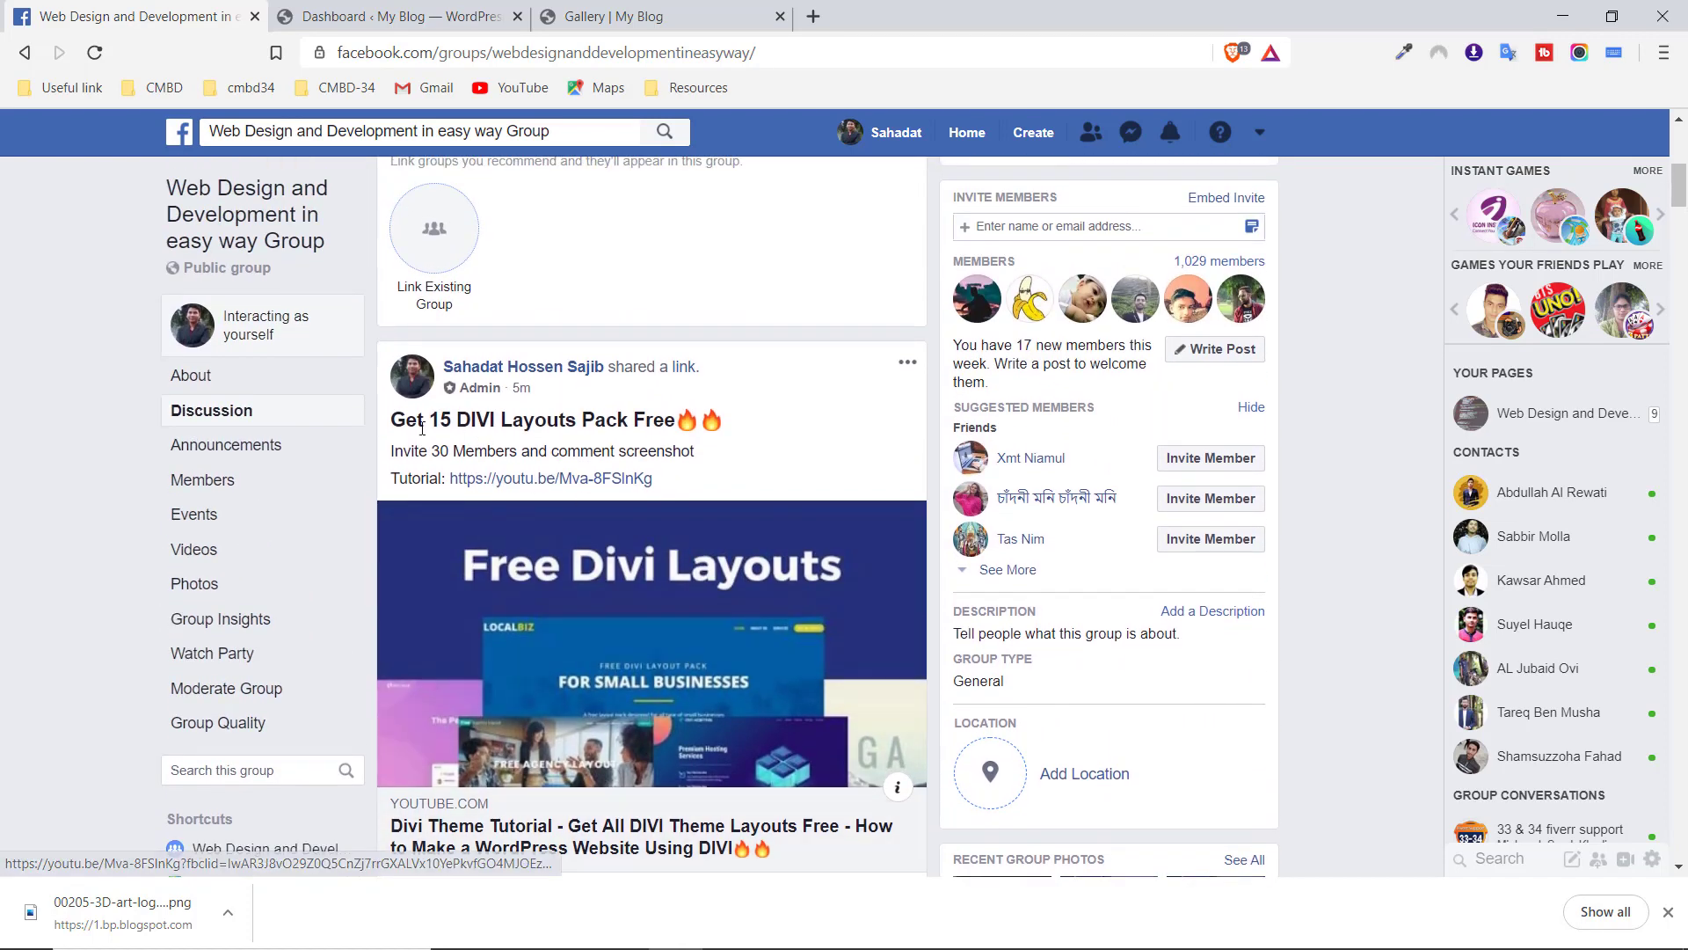
drag(430, 420, 577, 420)
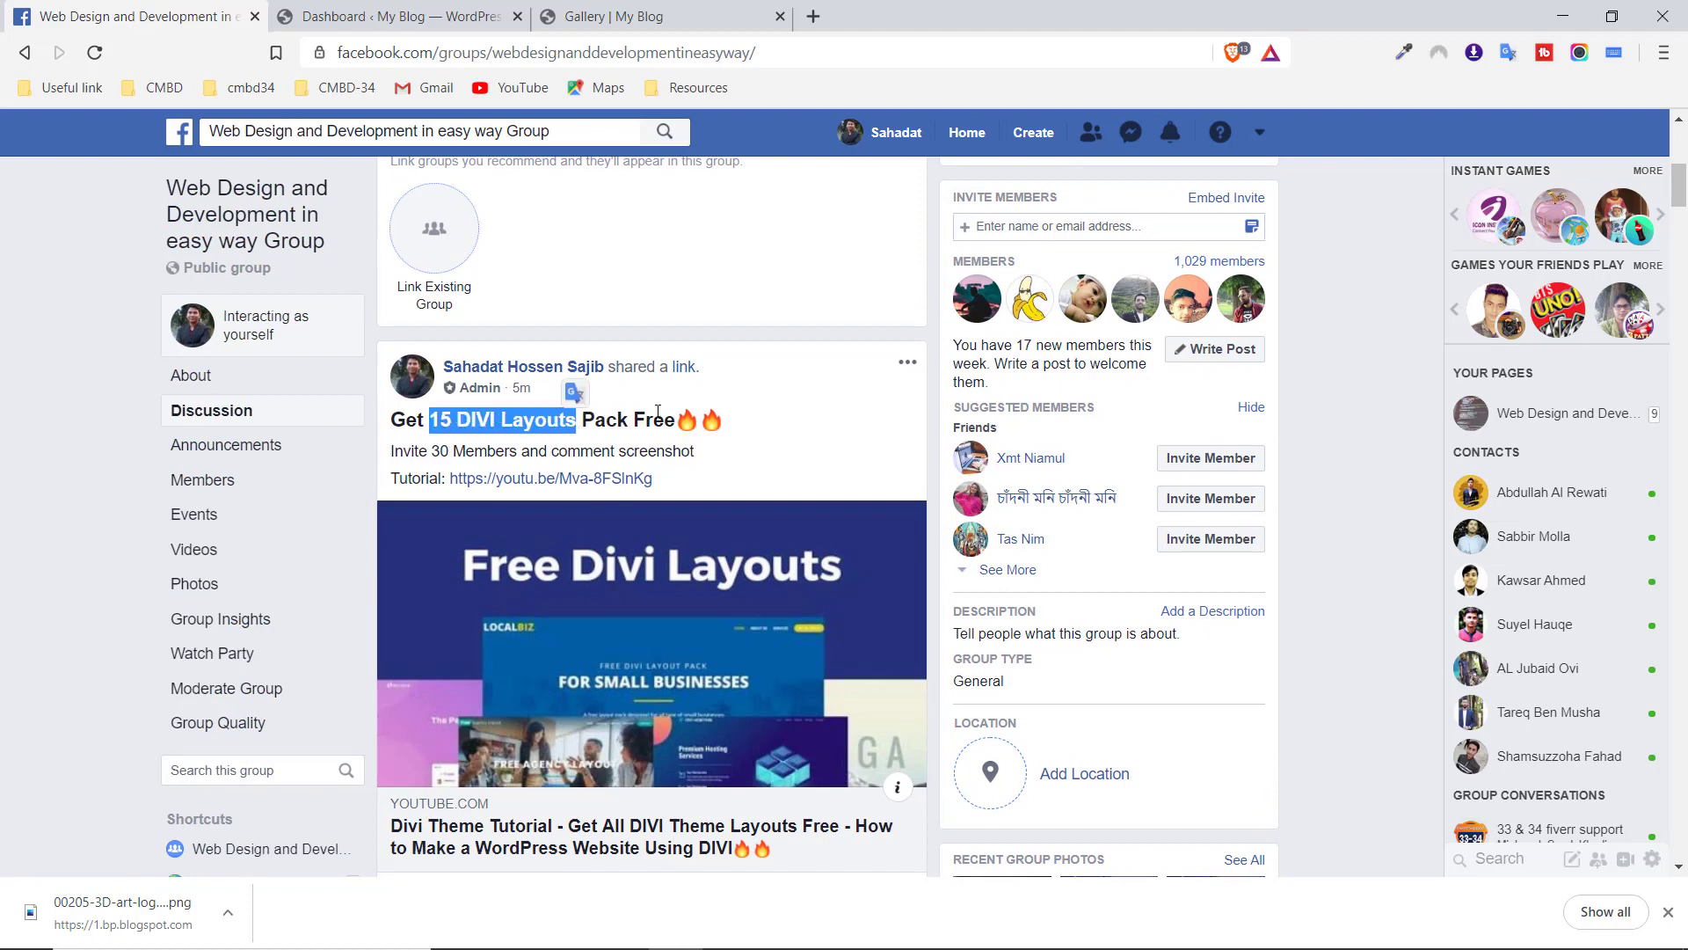
click(758, 425)
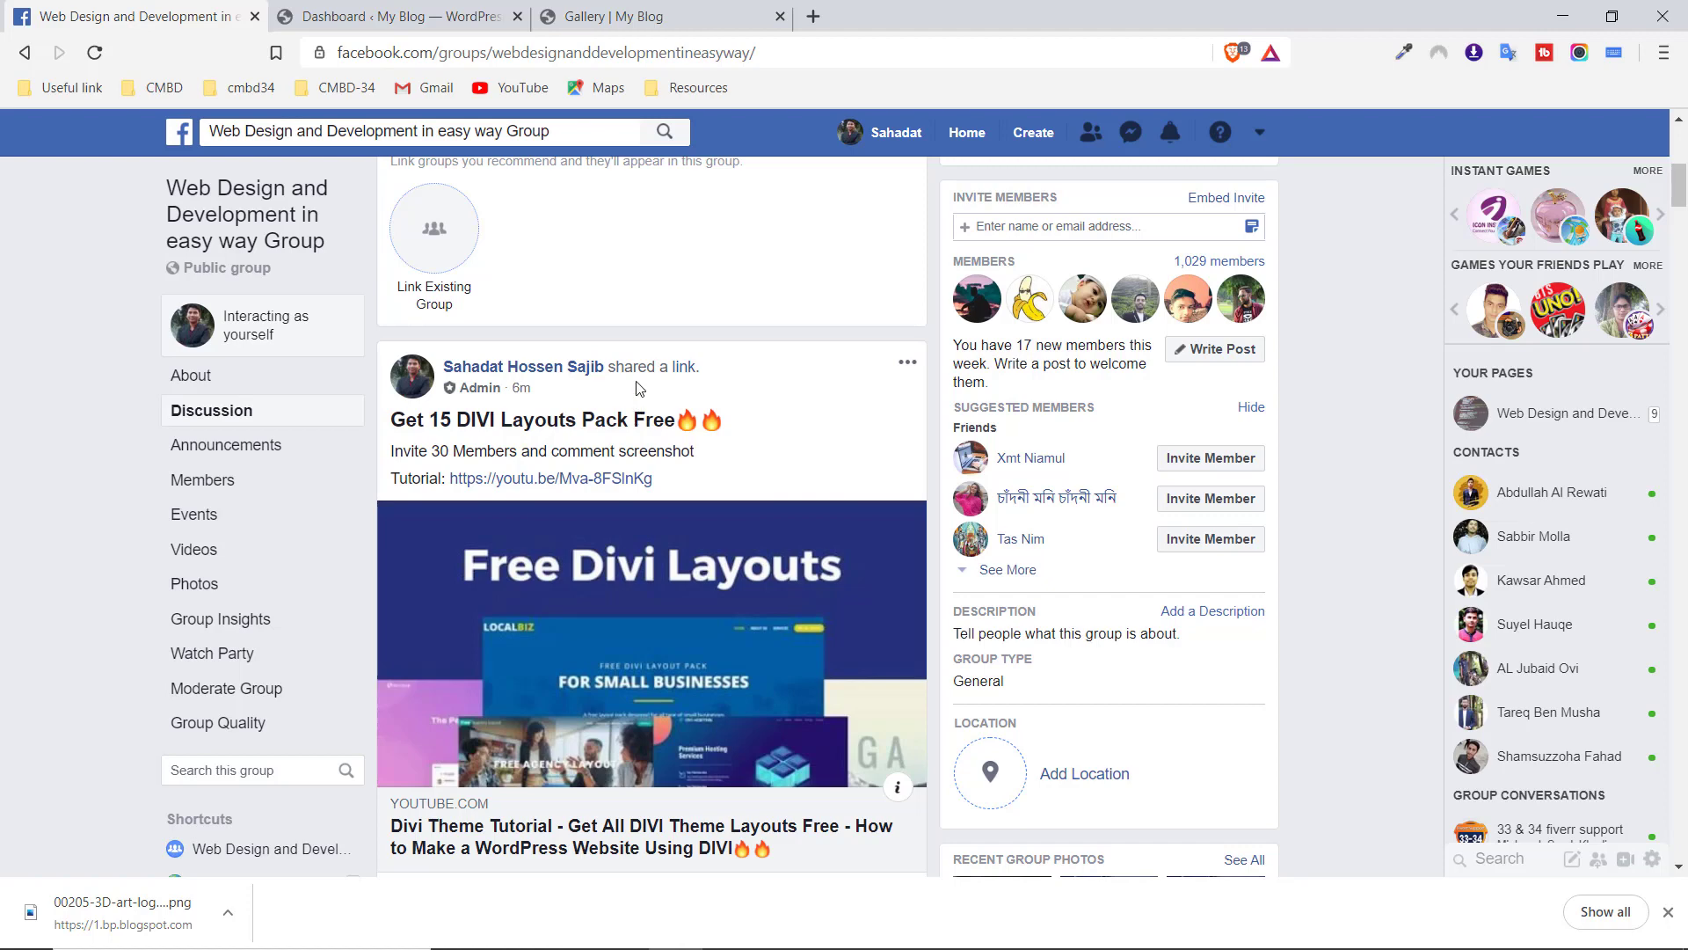
scroll(688, 401, up, 3)
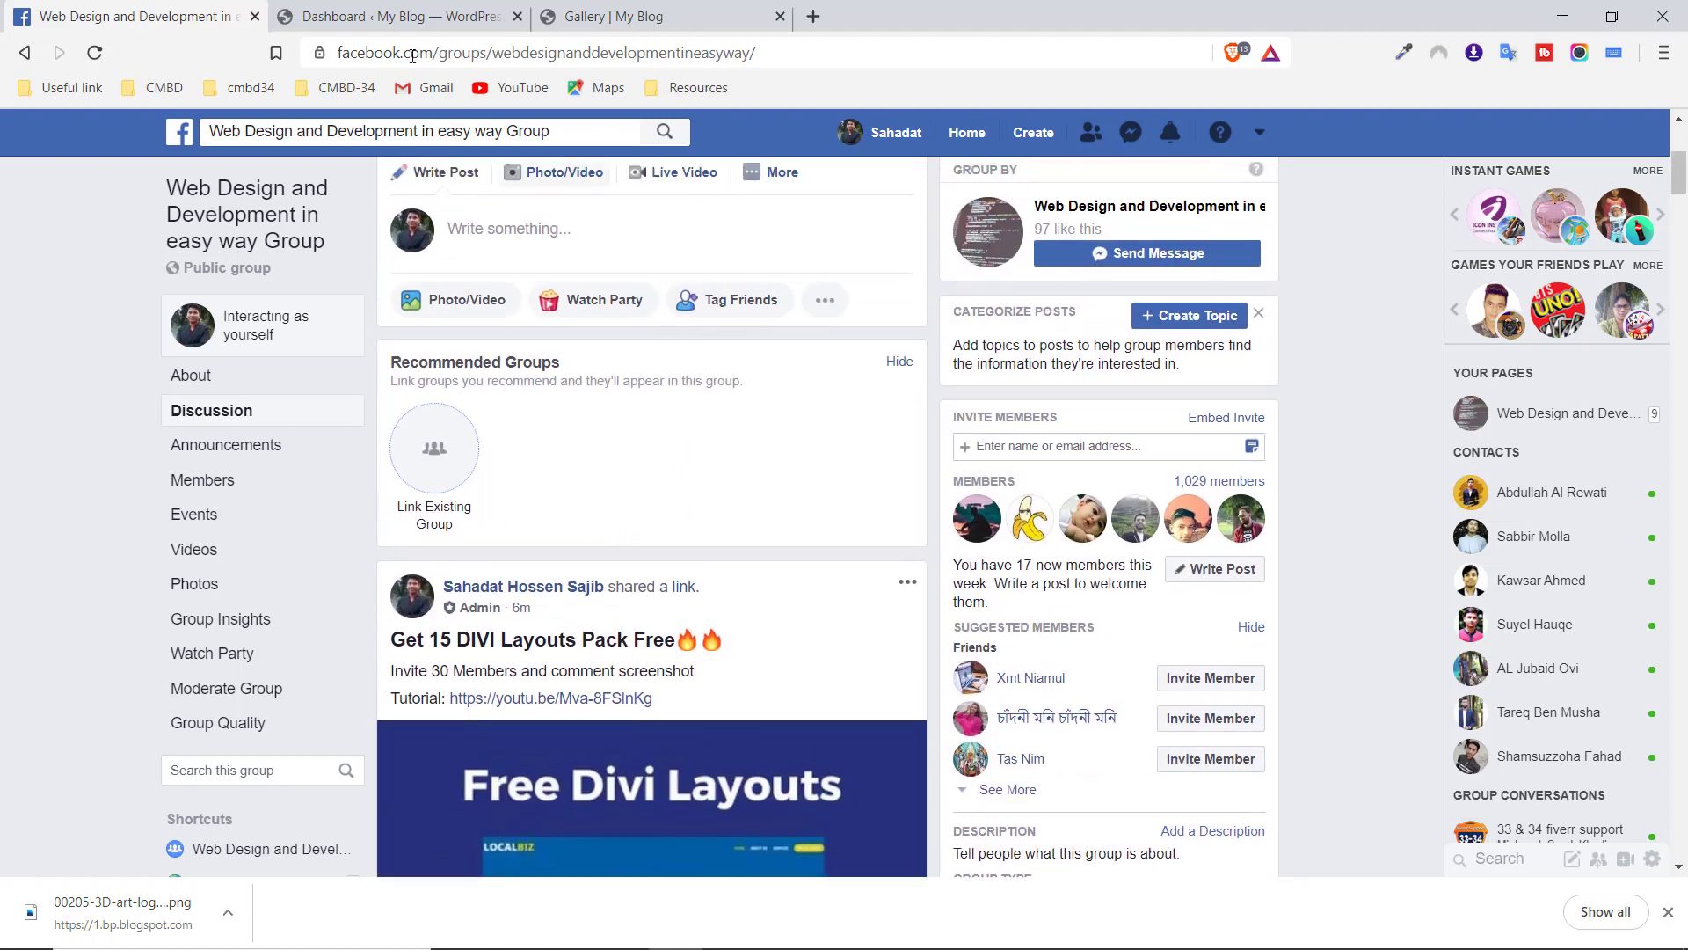
Switch to the Gallery page in the Divi visual builder and open the library of premade layouts
click(349, 7)
click(603, 13)
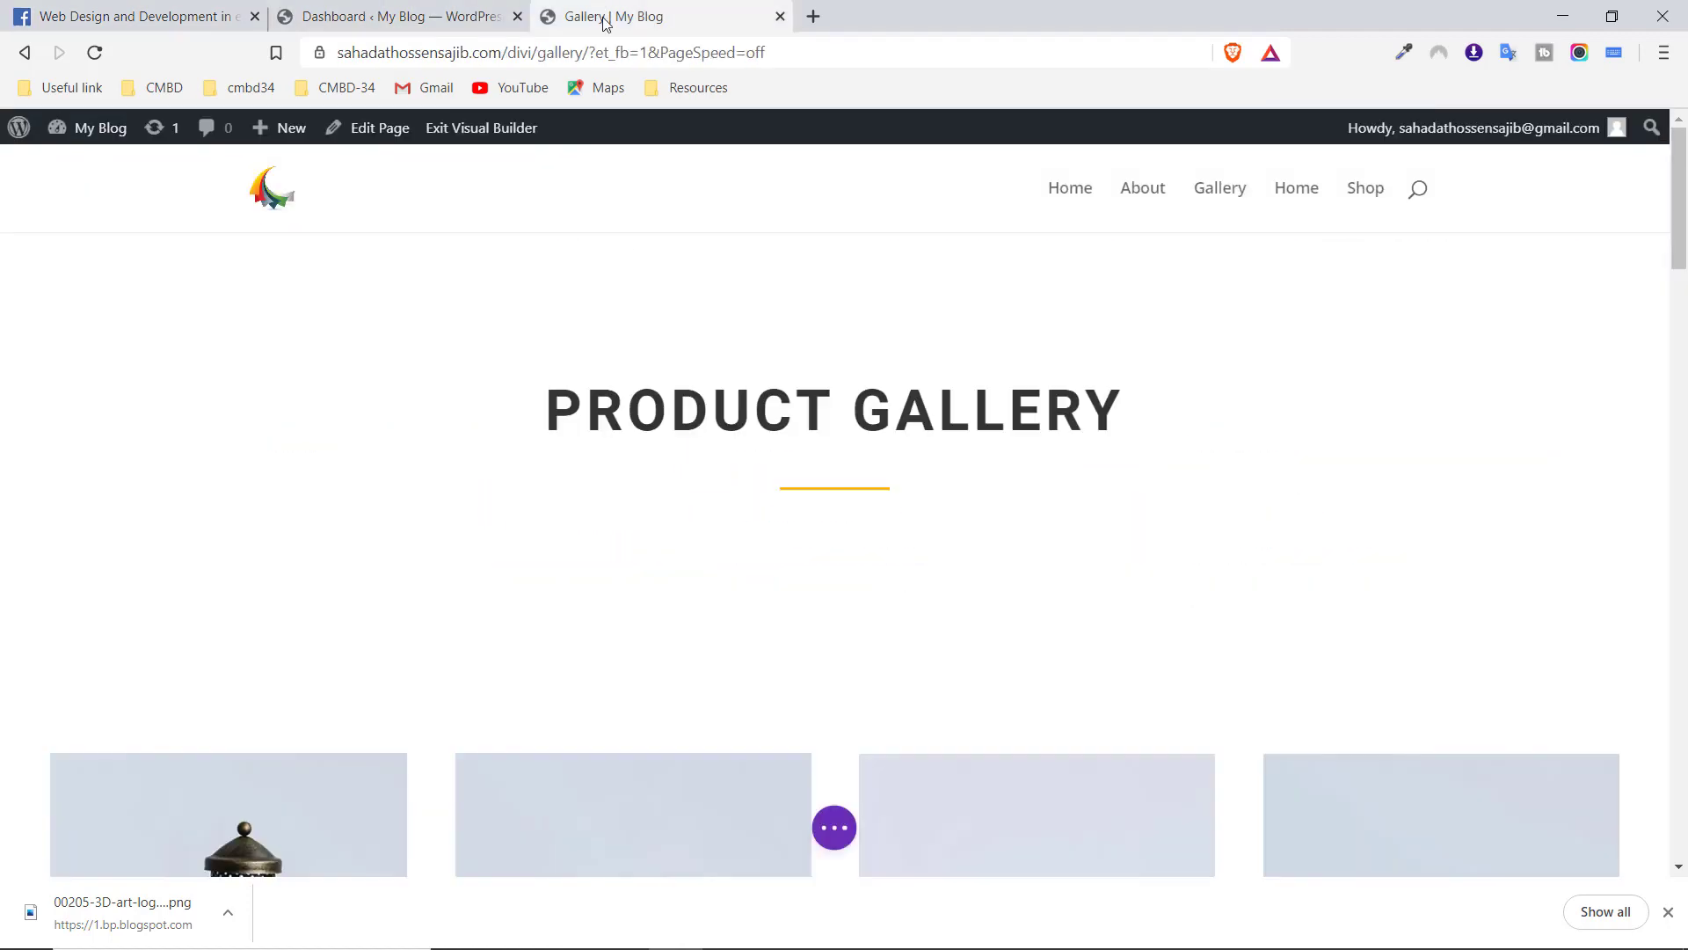
scroll(785, 428, down, 10)
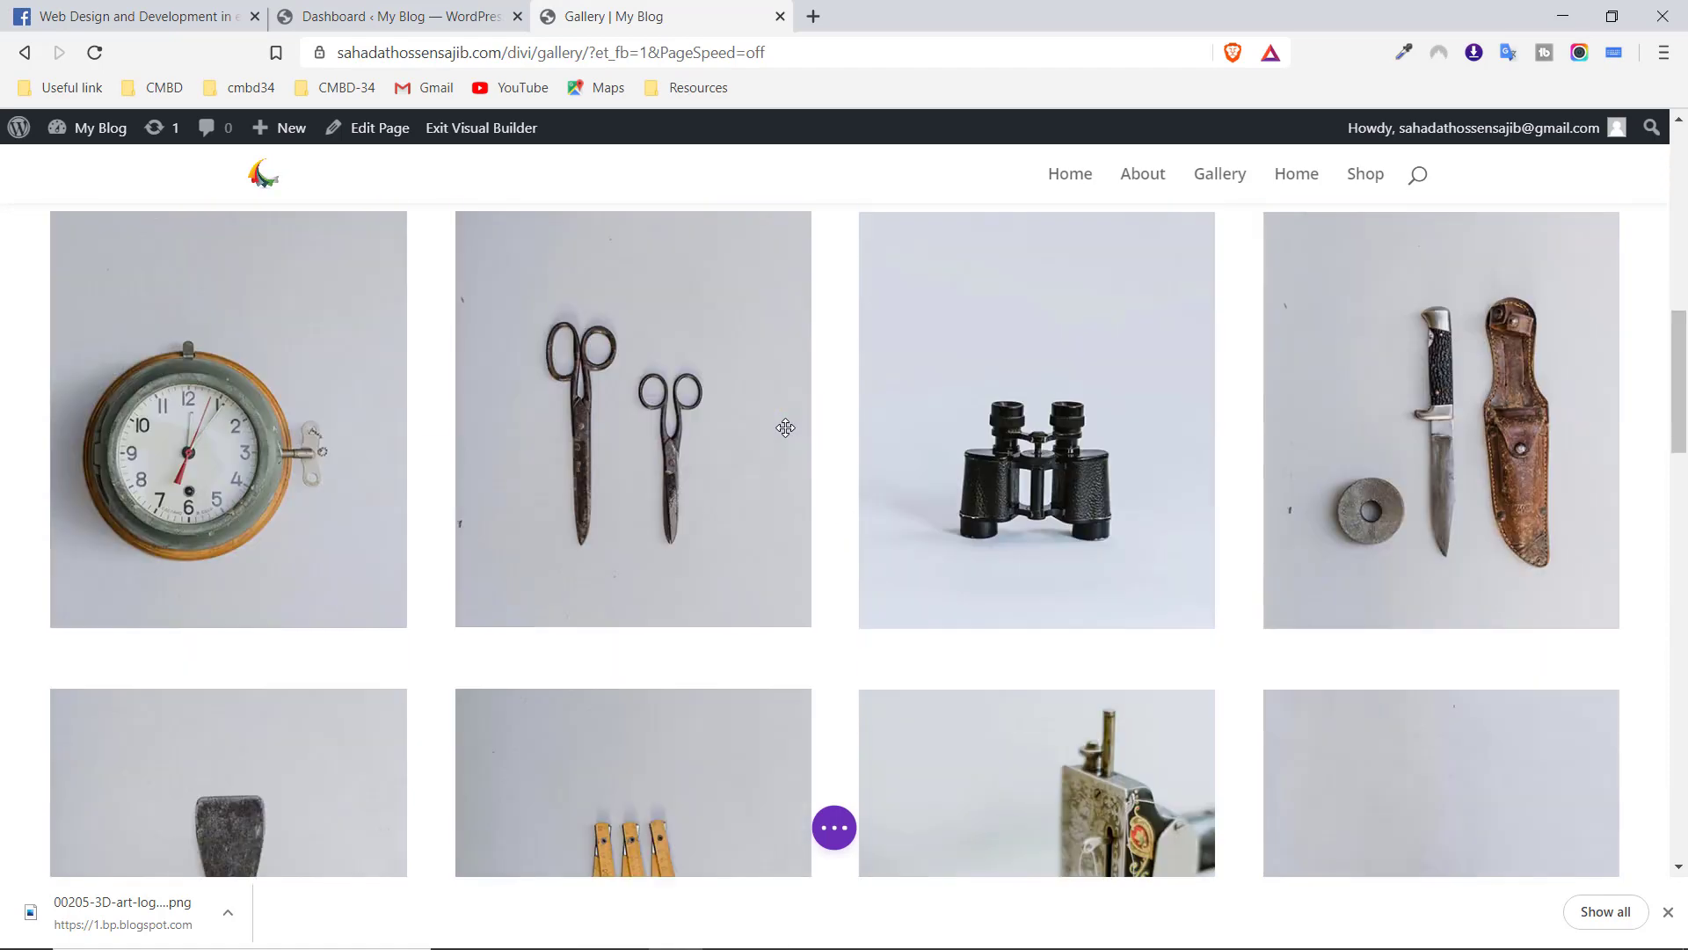
click(834, 827)
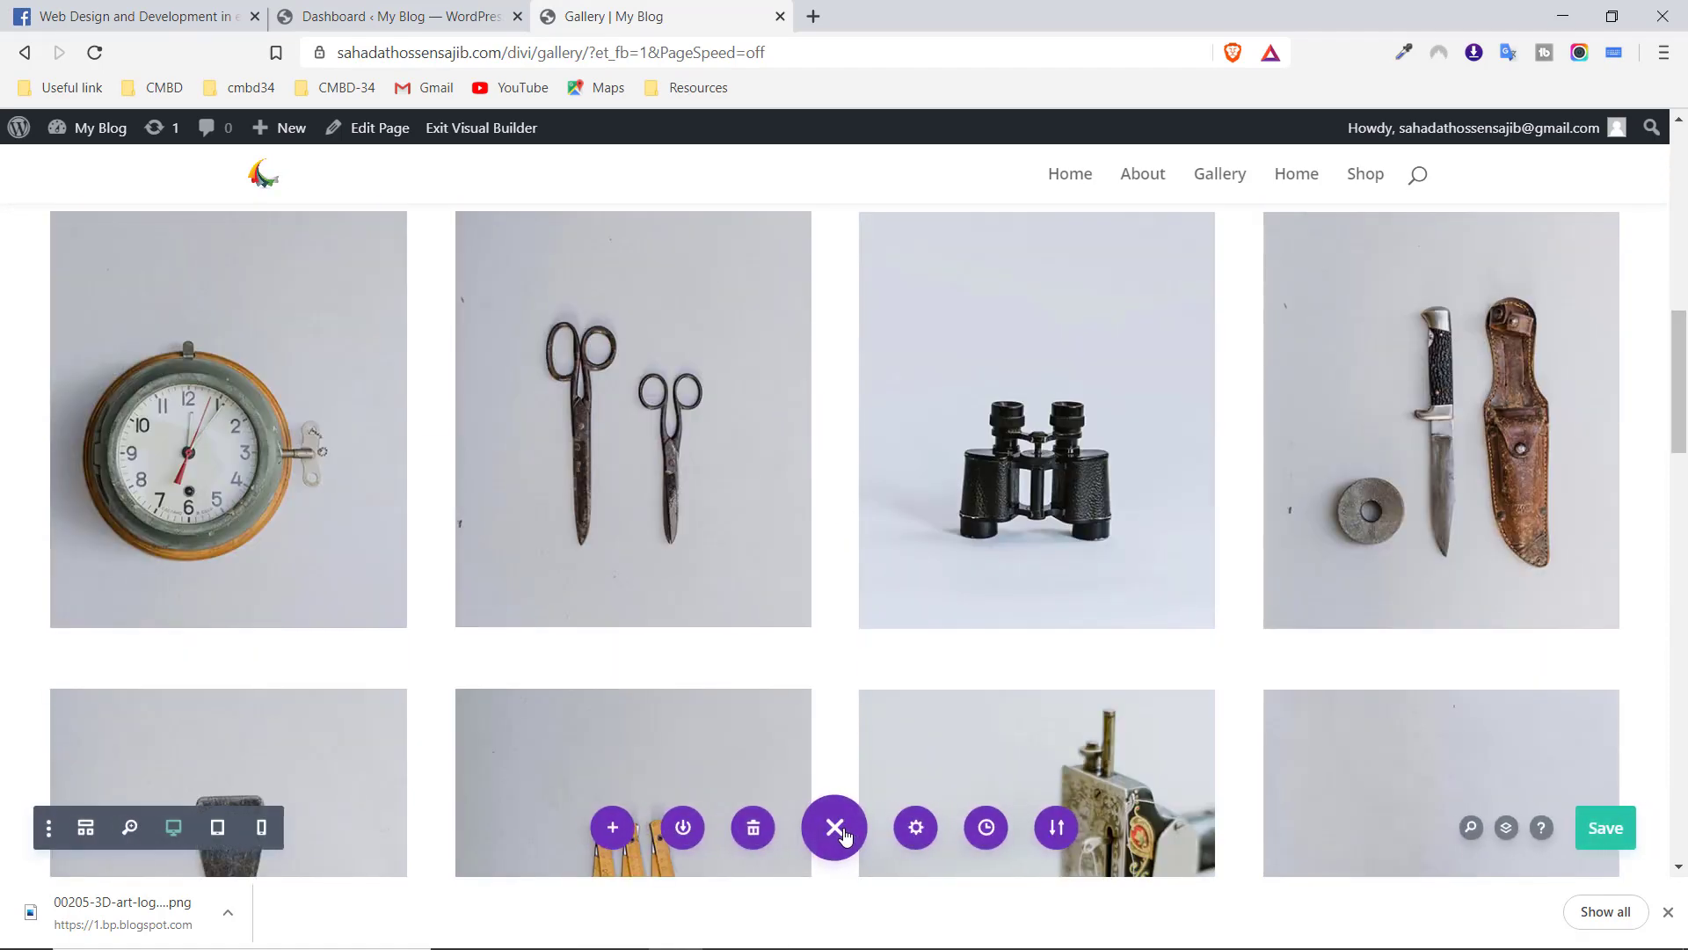
click(685, 828)
click(865, 376)
click(615, 830)
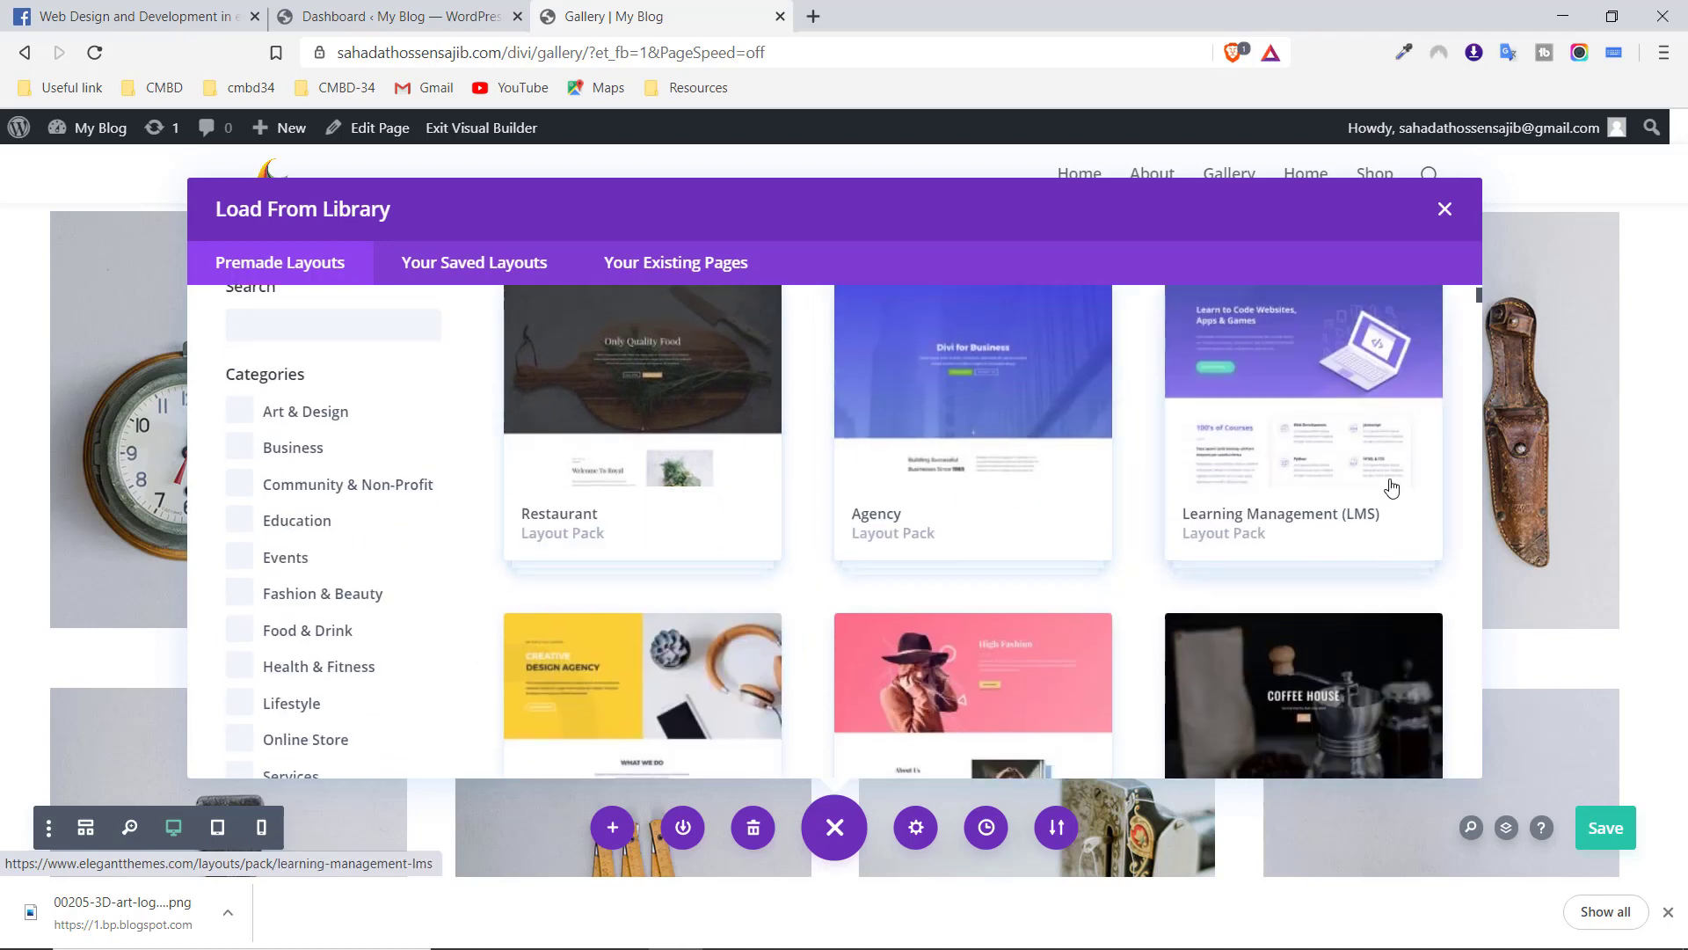
Browse the premade layout packs and view the layouts included in the Farmers Market pack
scroll(636, 529, down, 3)
scroll(636, 529, down, 3)
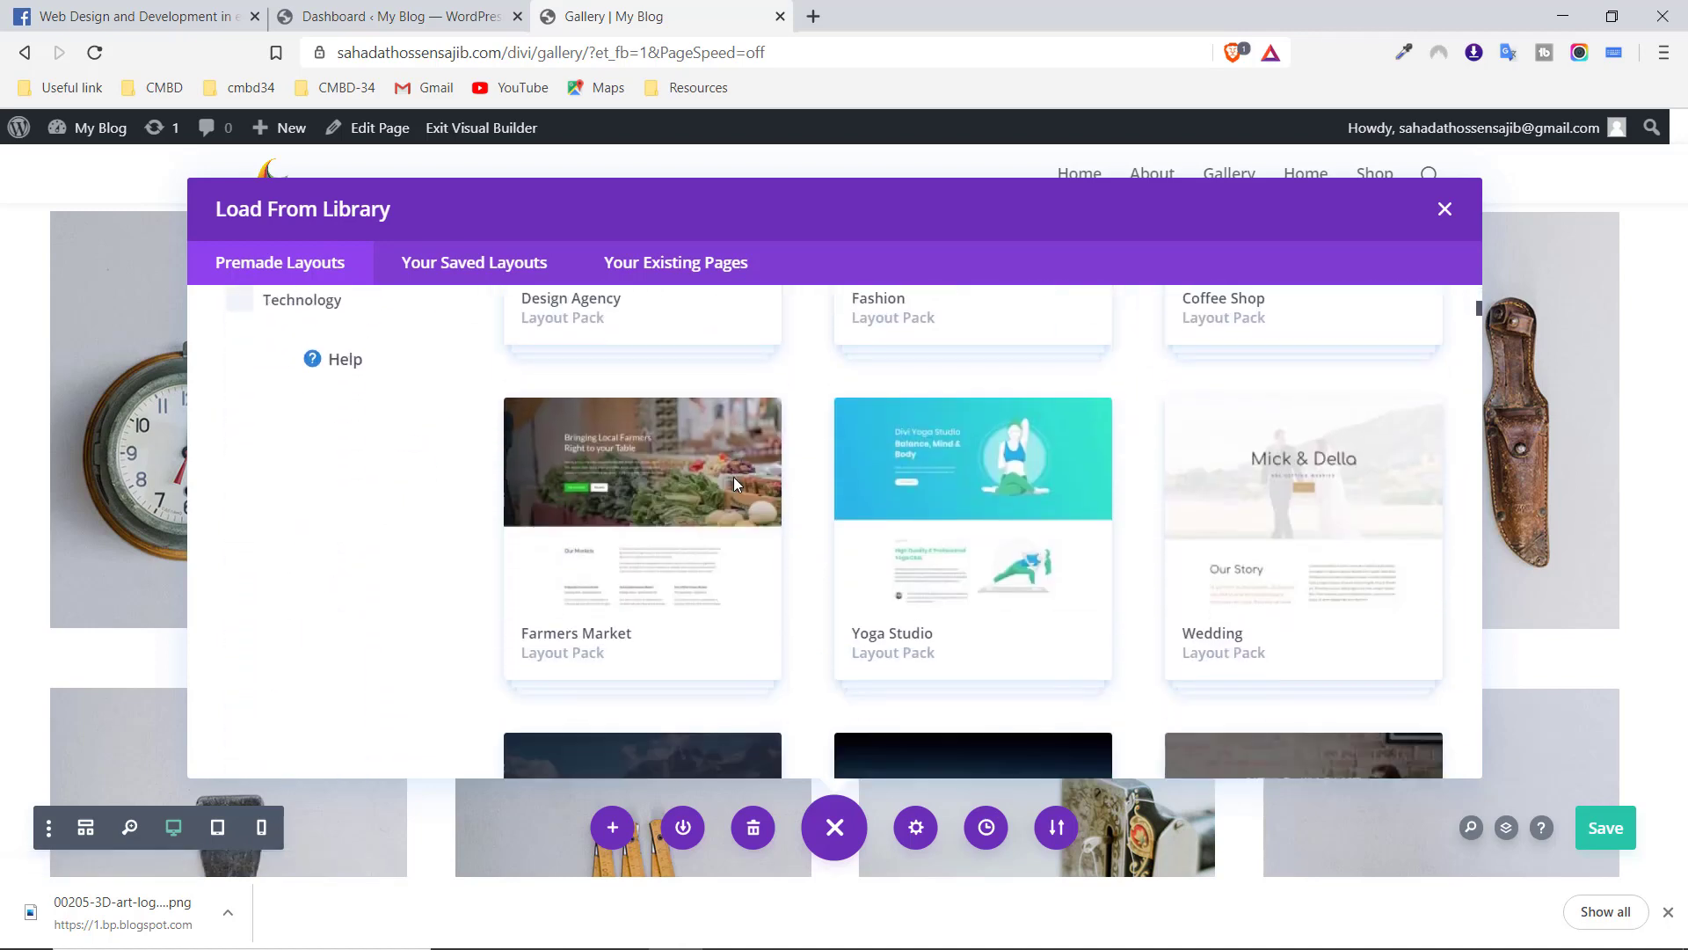
scroll(734, 477, down, 2)
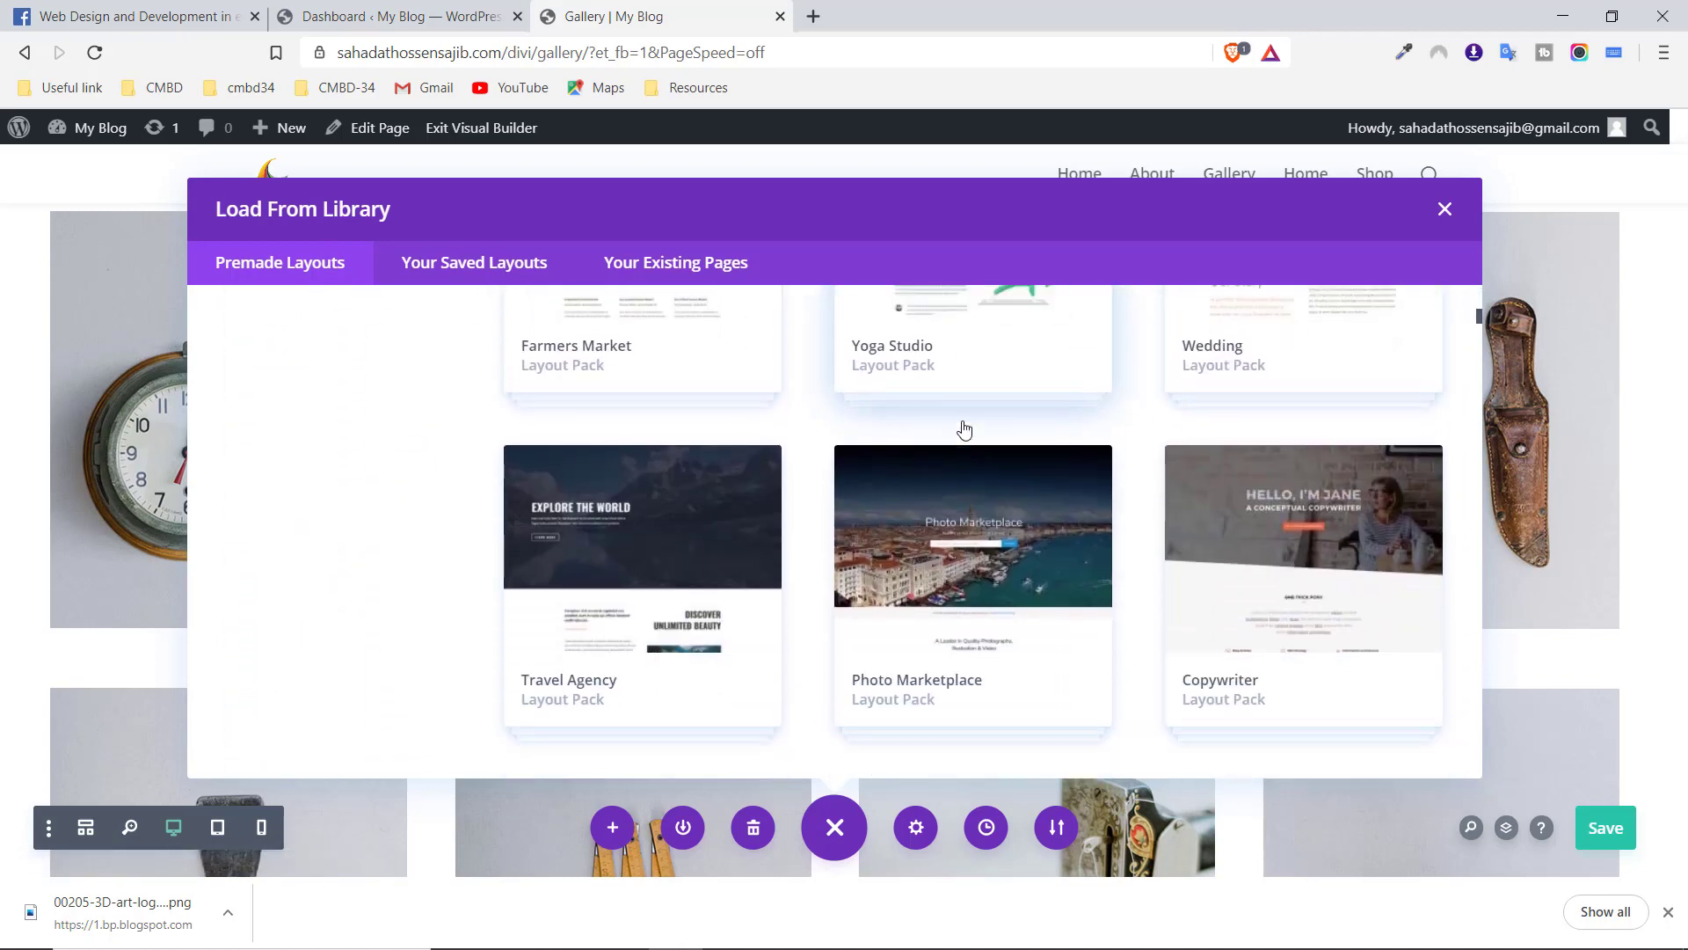
scroll(897, 413, down, 3)
scroll(1168, 434, up, 6)
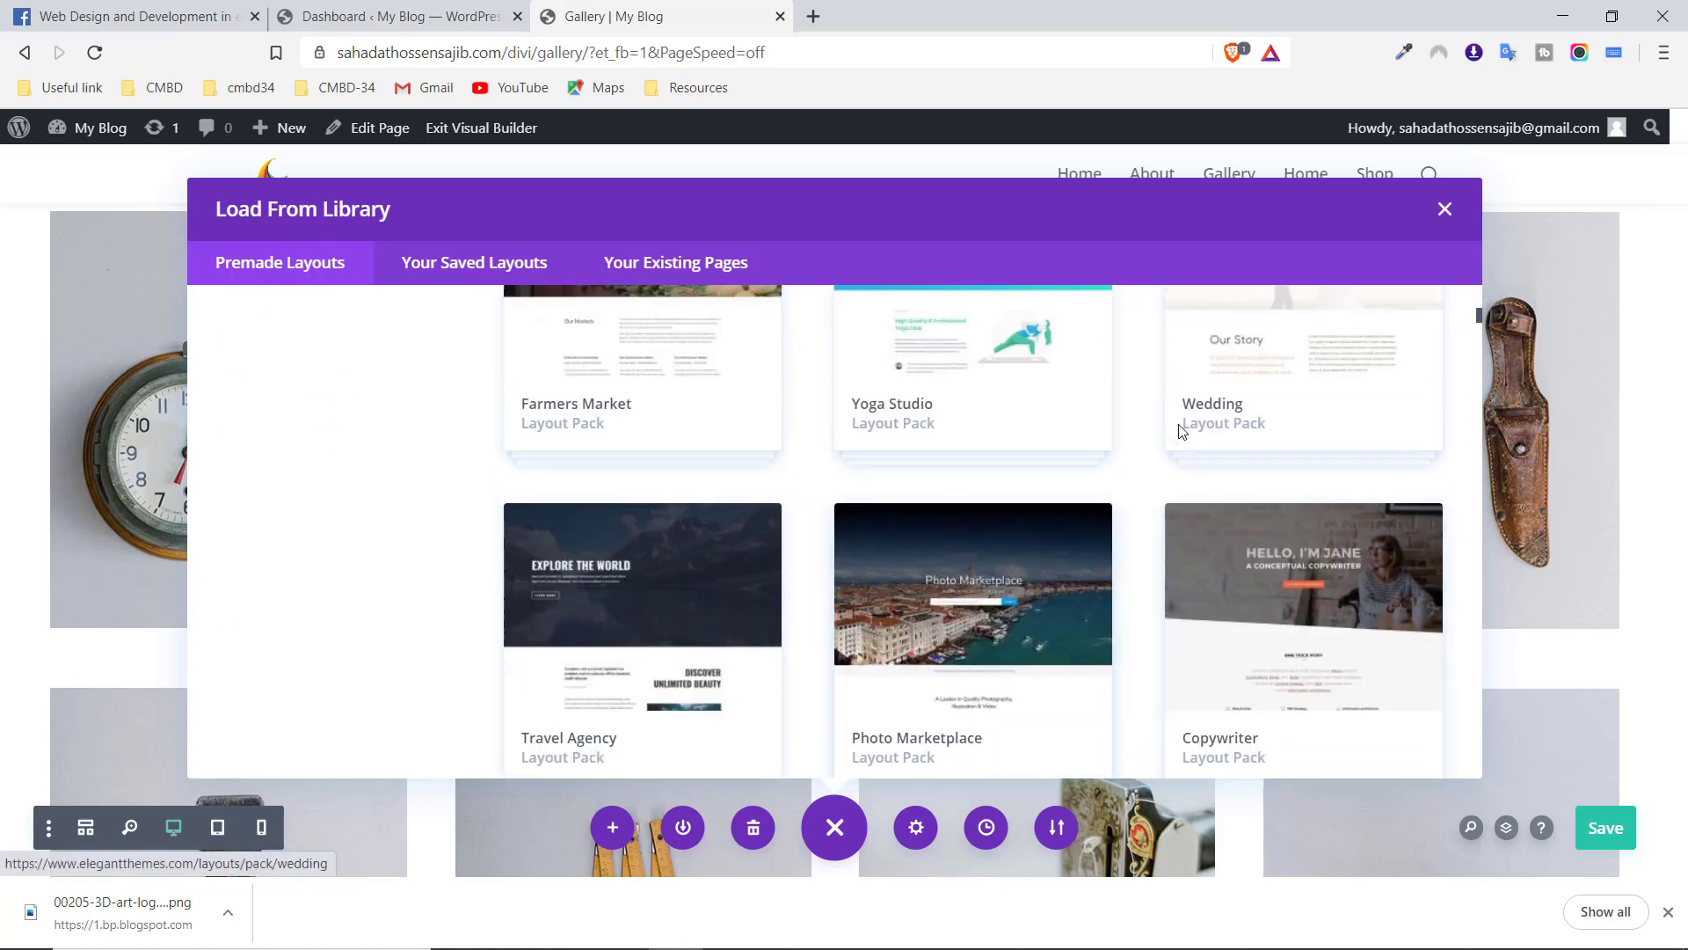
scroll(1168, 435, down, 2)
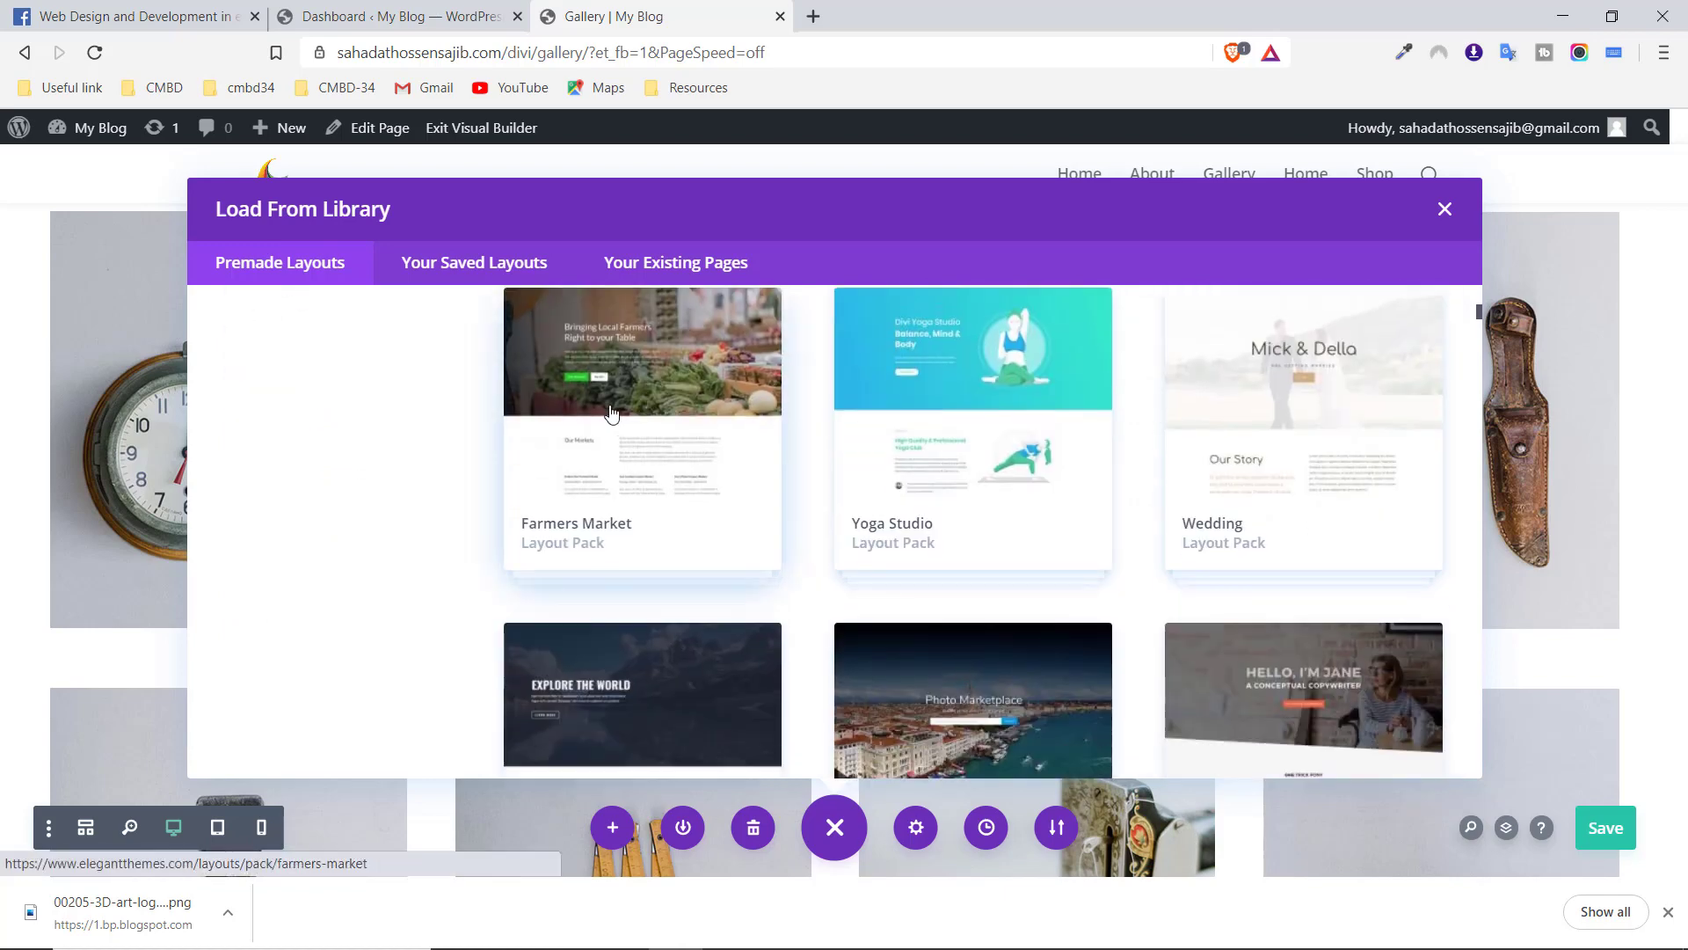
click(668, 439)
scroll(983, 625, down, 1)
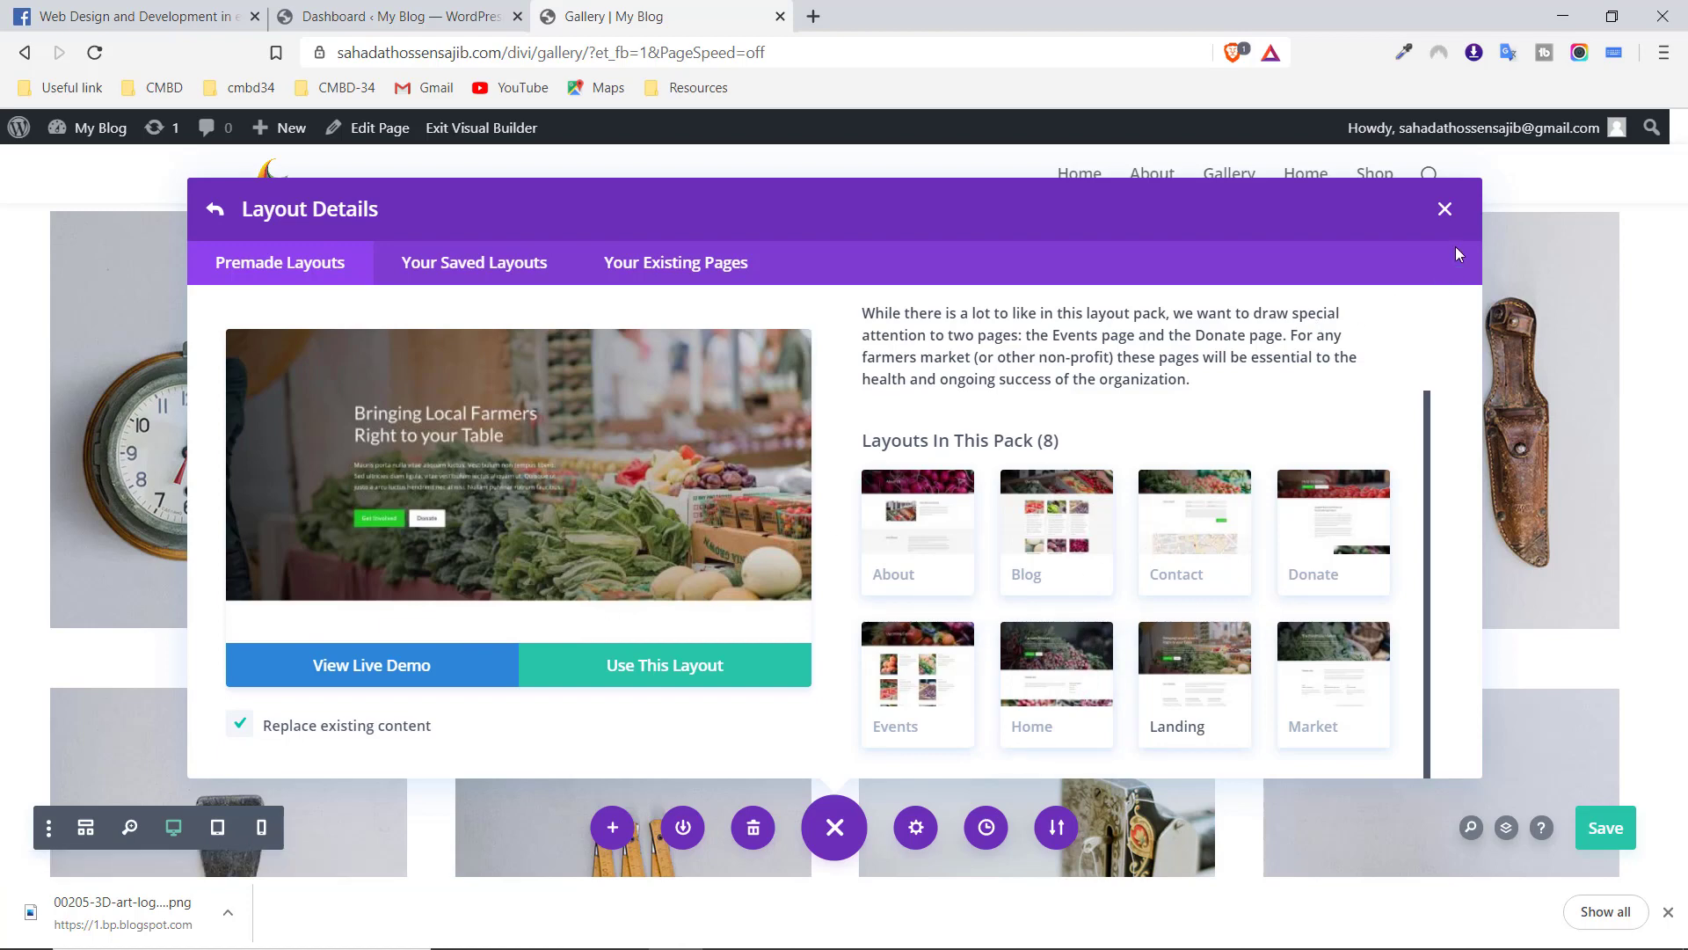
click(1445, 212)
Return to the Facebook group post and highlight its title about the free Divi layouts
scroll(718, 456, down, 1)
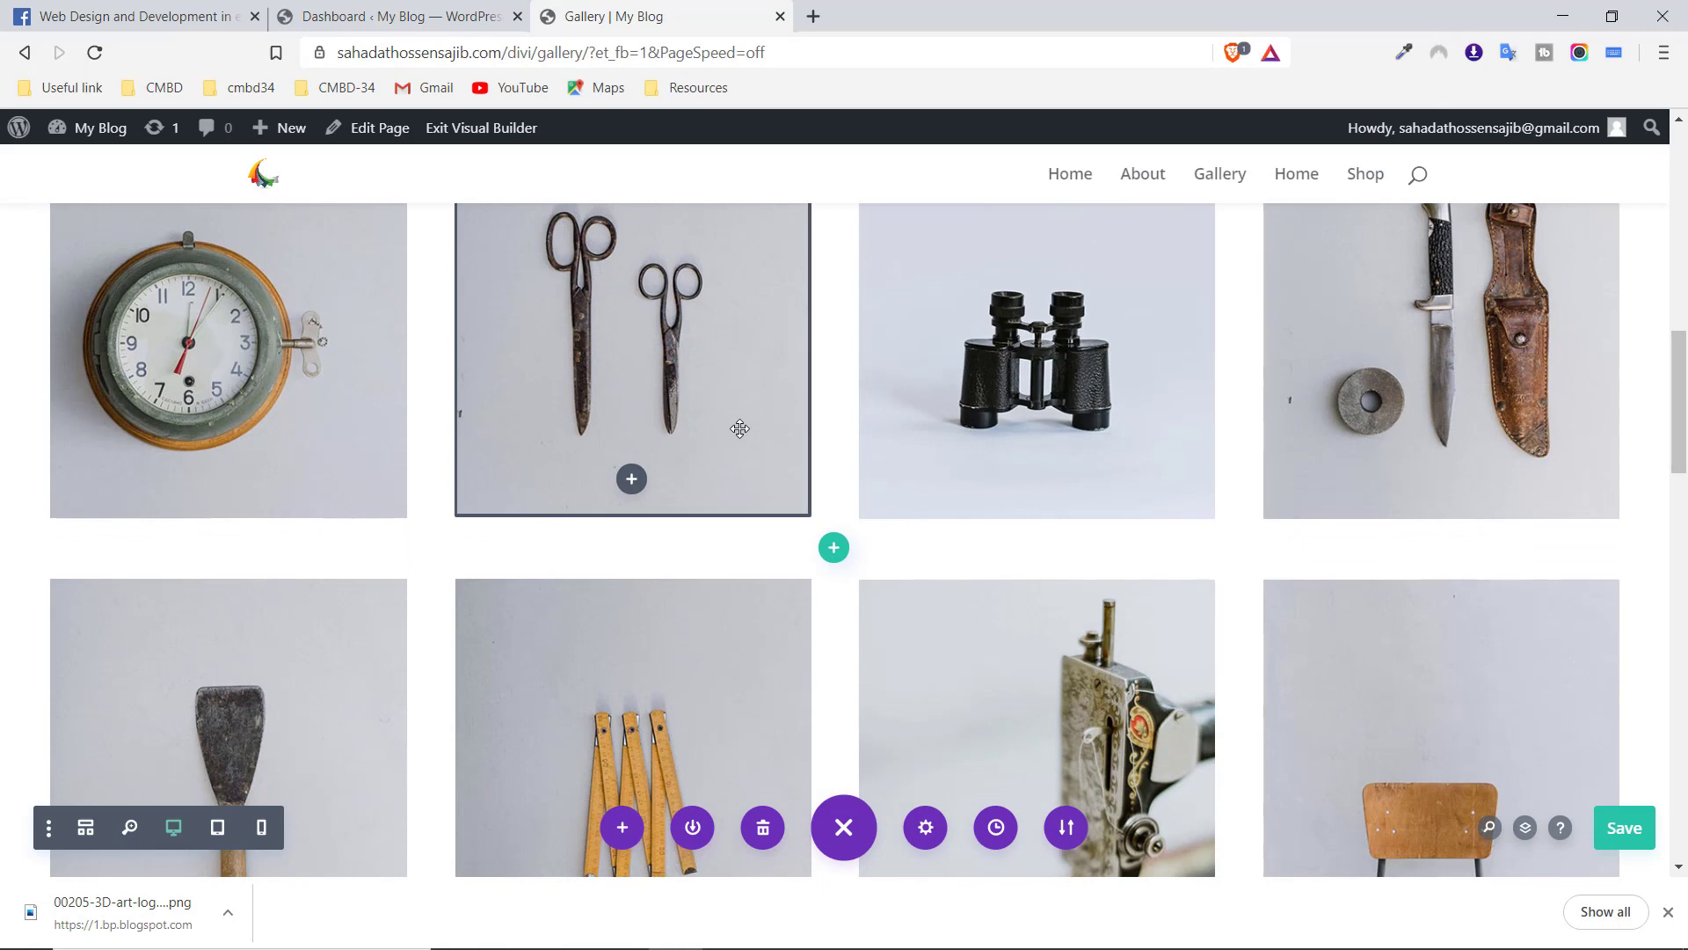
scroll(725, 440, down, 3)
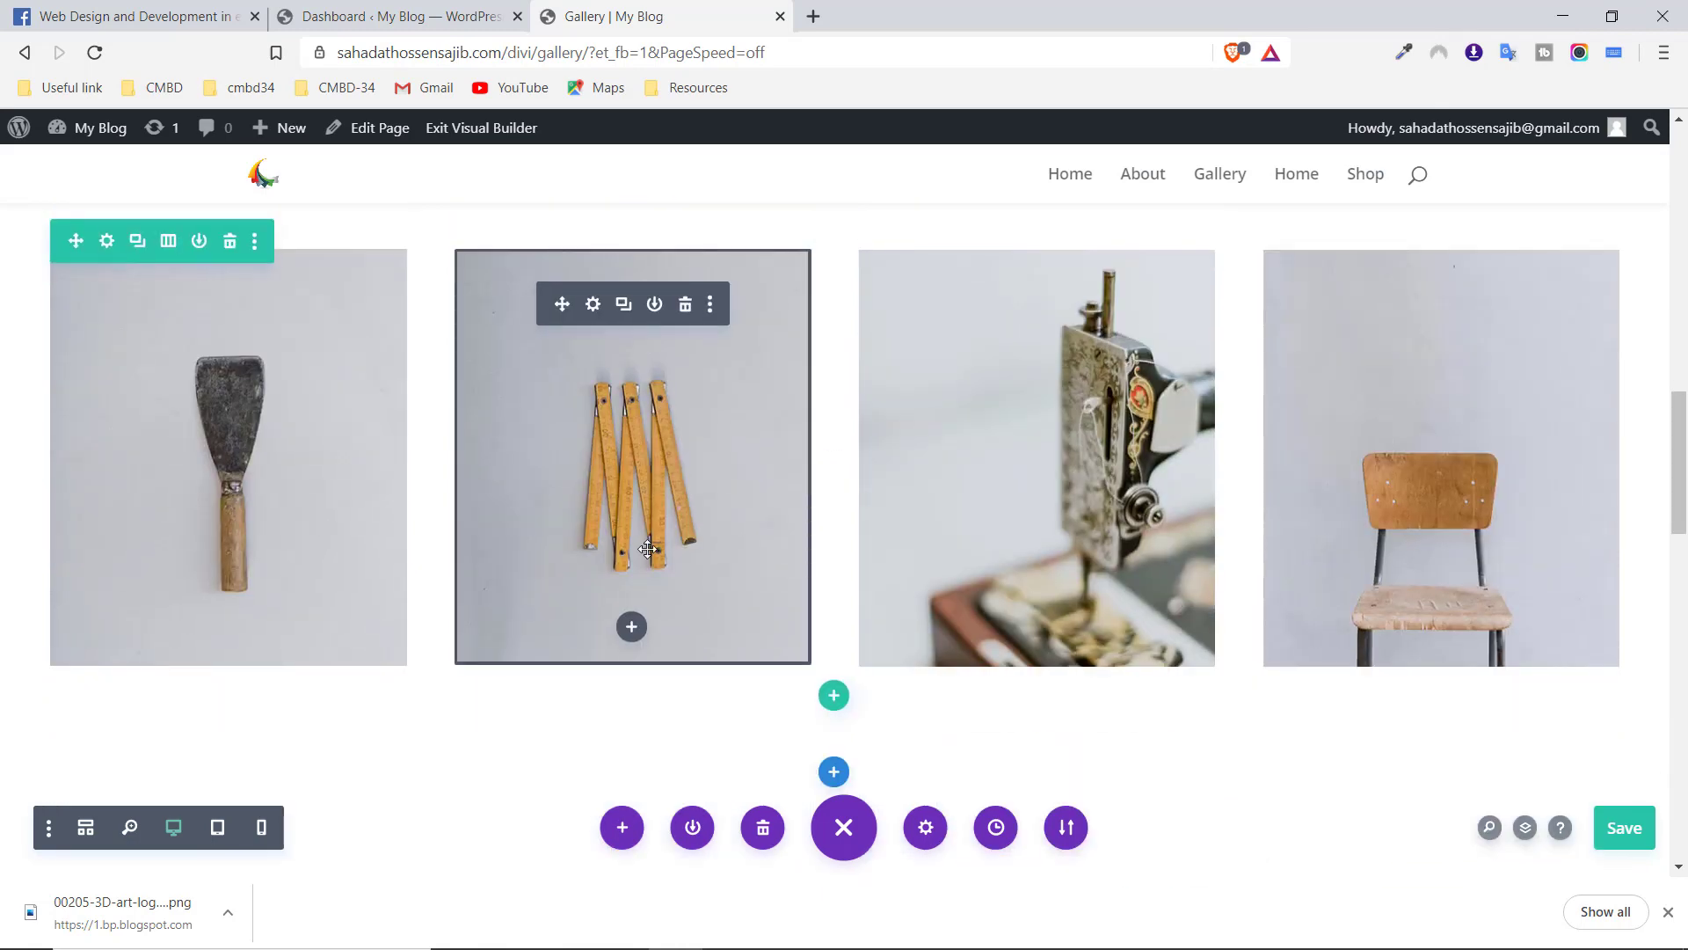
click(132, 16)
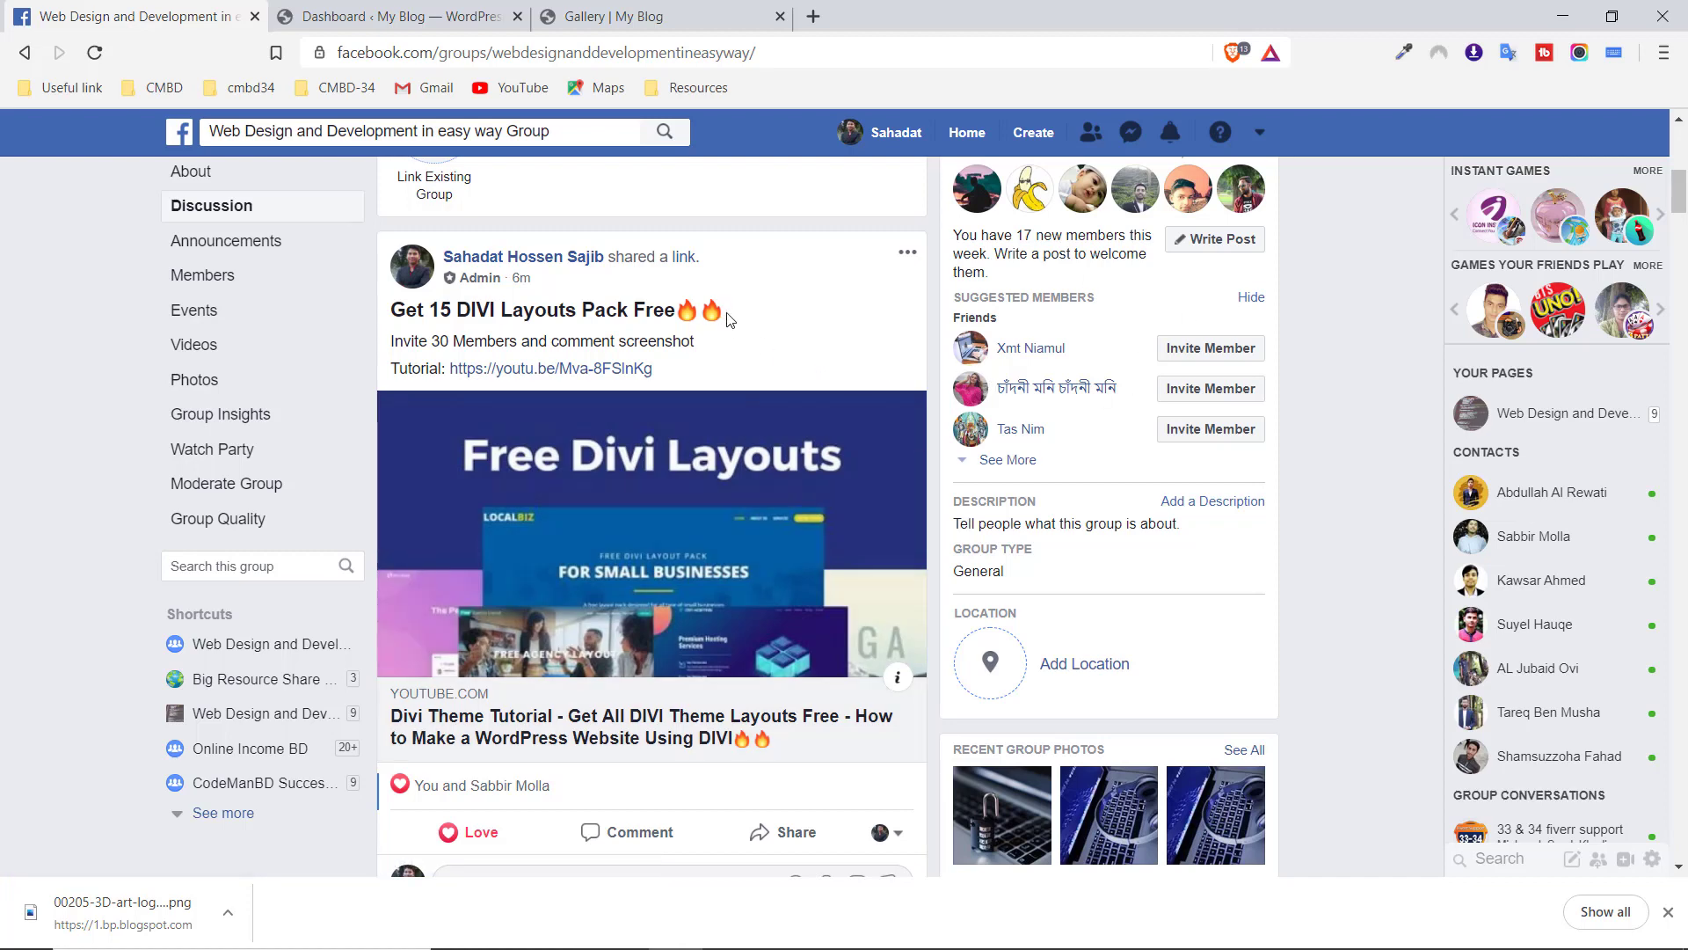
drag(728, 318, 380, 290)
click(4, 280)
Look over the Gallery page from the product images down to the footer area
click(683, 13)
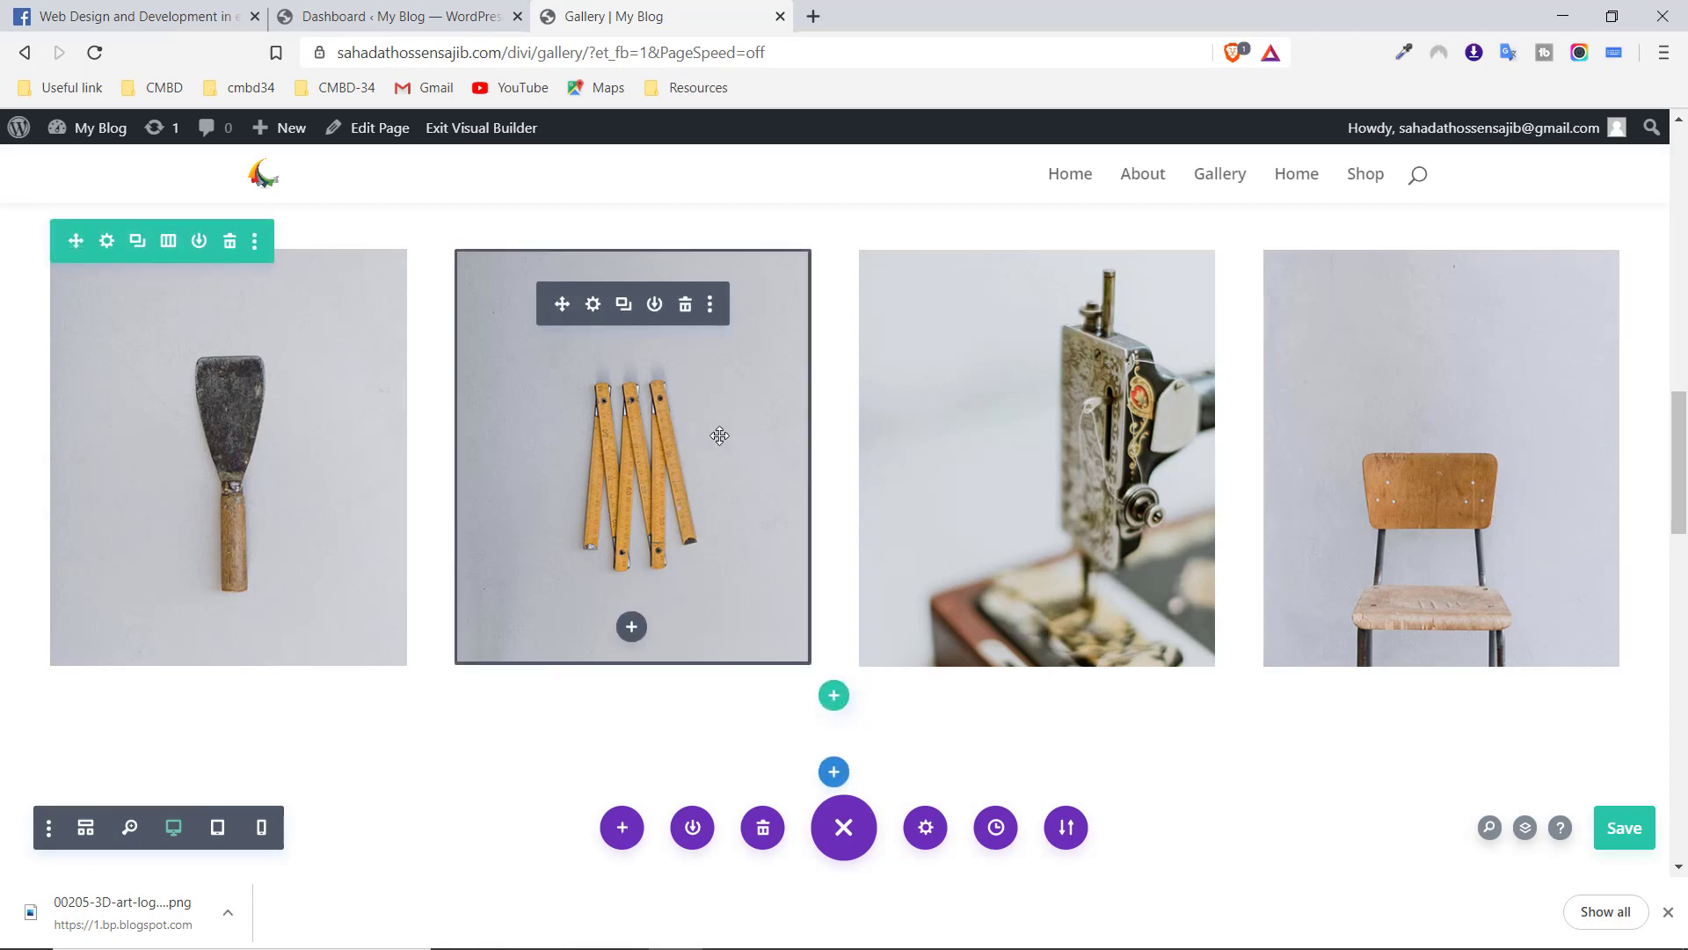
scroll(957, 497, down, 9)
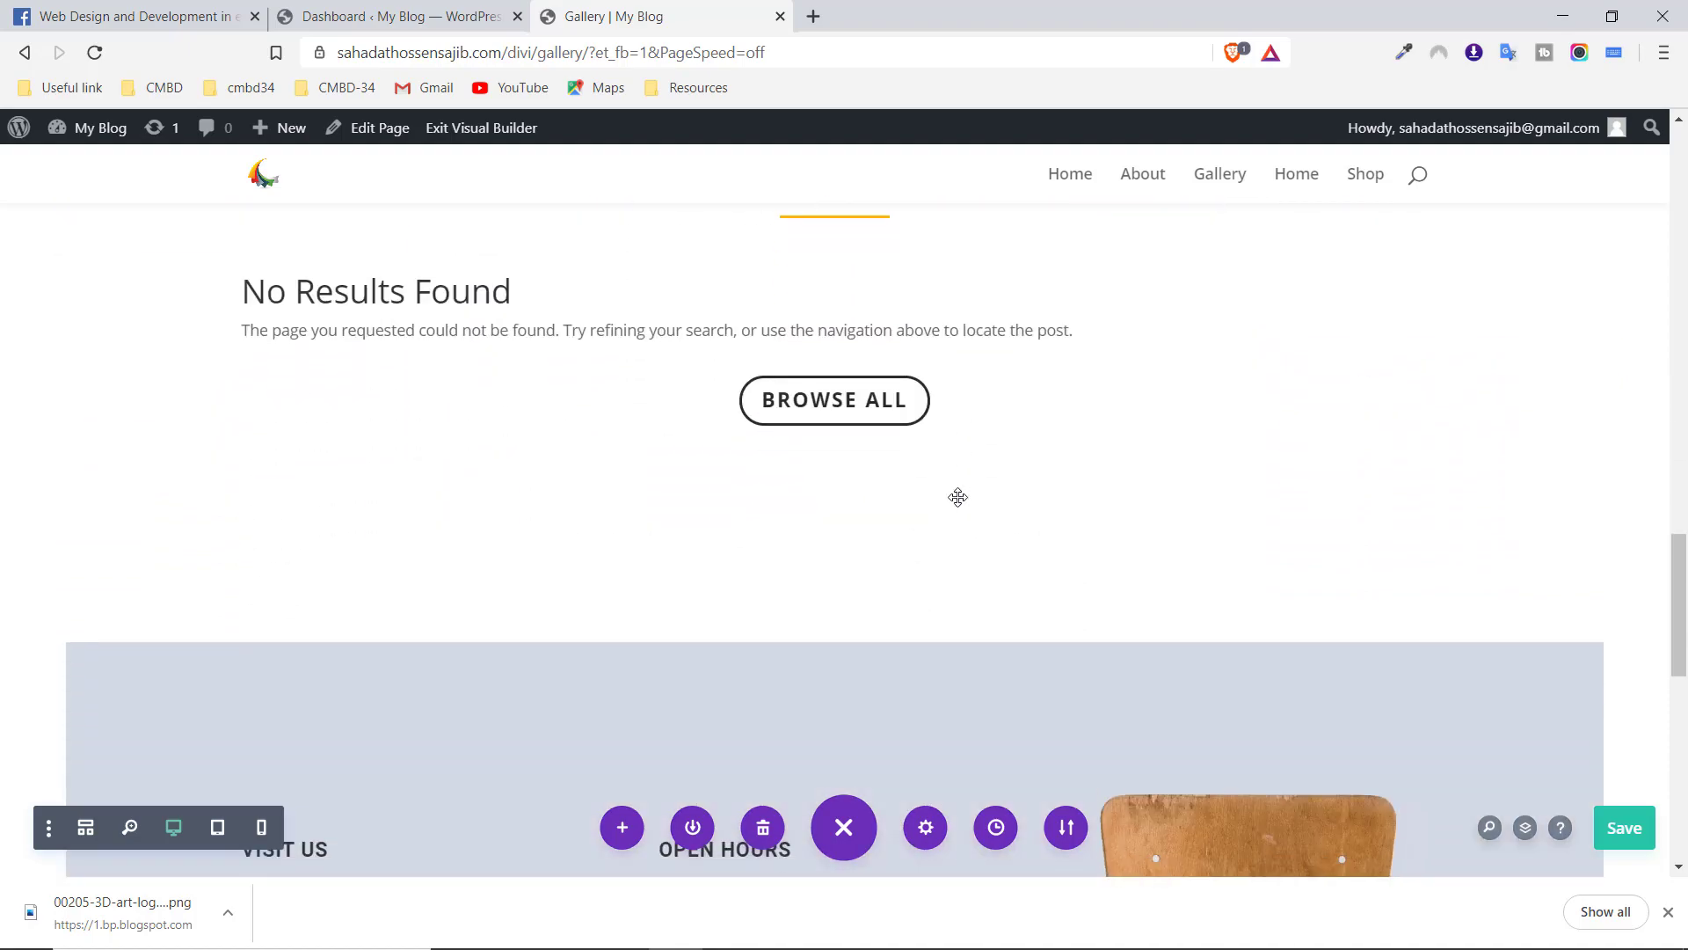
scroll(958, 497, up, 10)
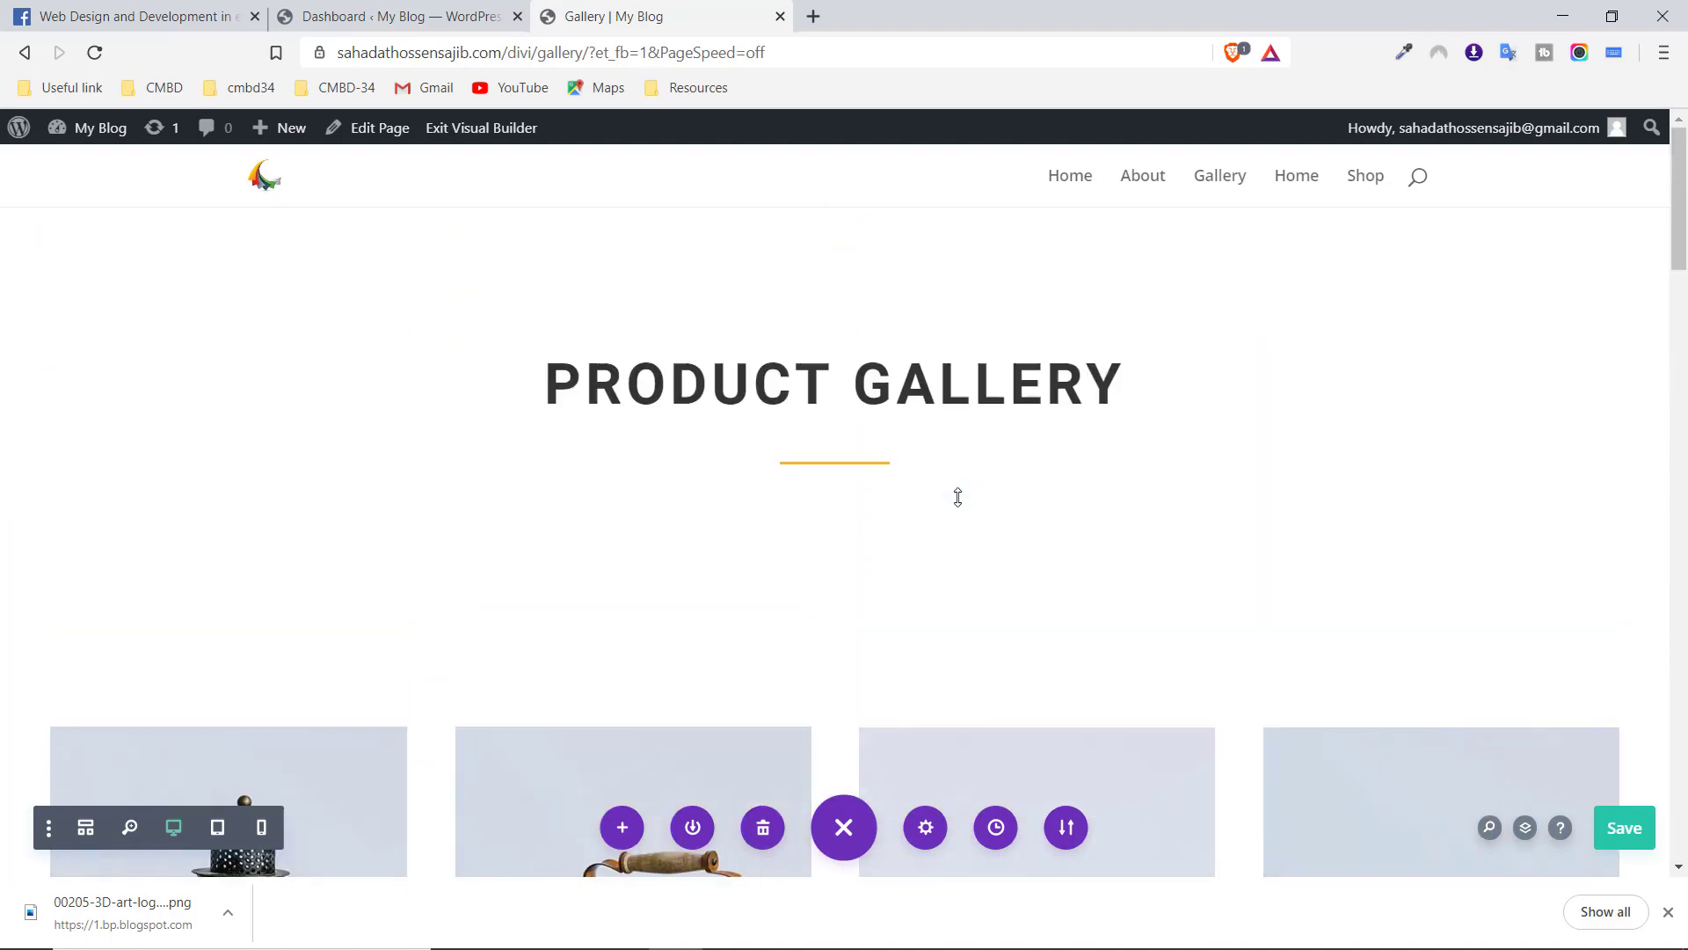
Revisit the Facebook group post and switch to the WordPress dashboard to locate the Divi entry
click(132, 9)
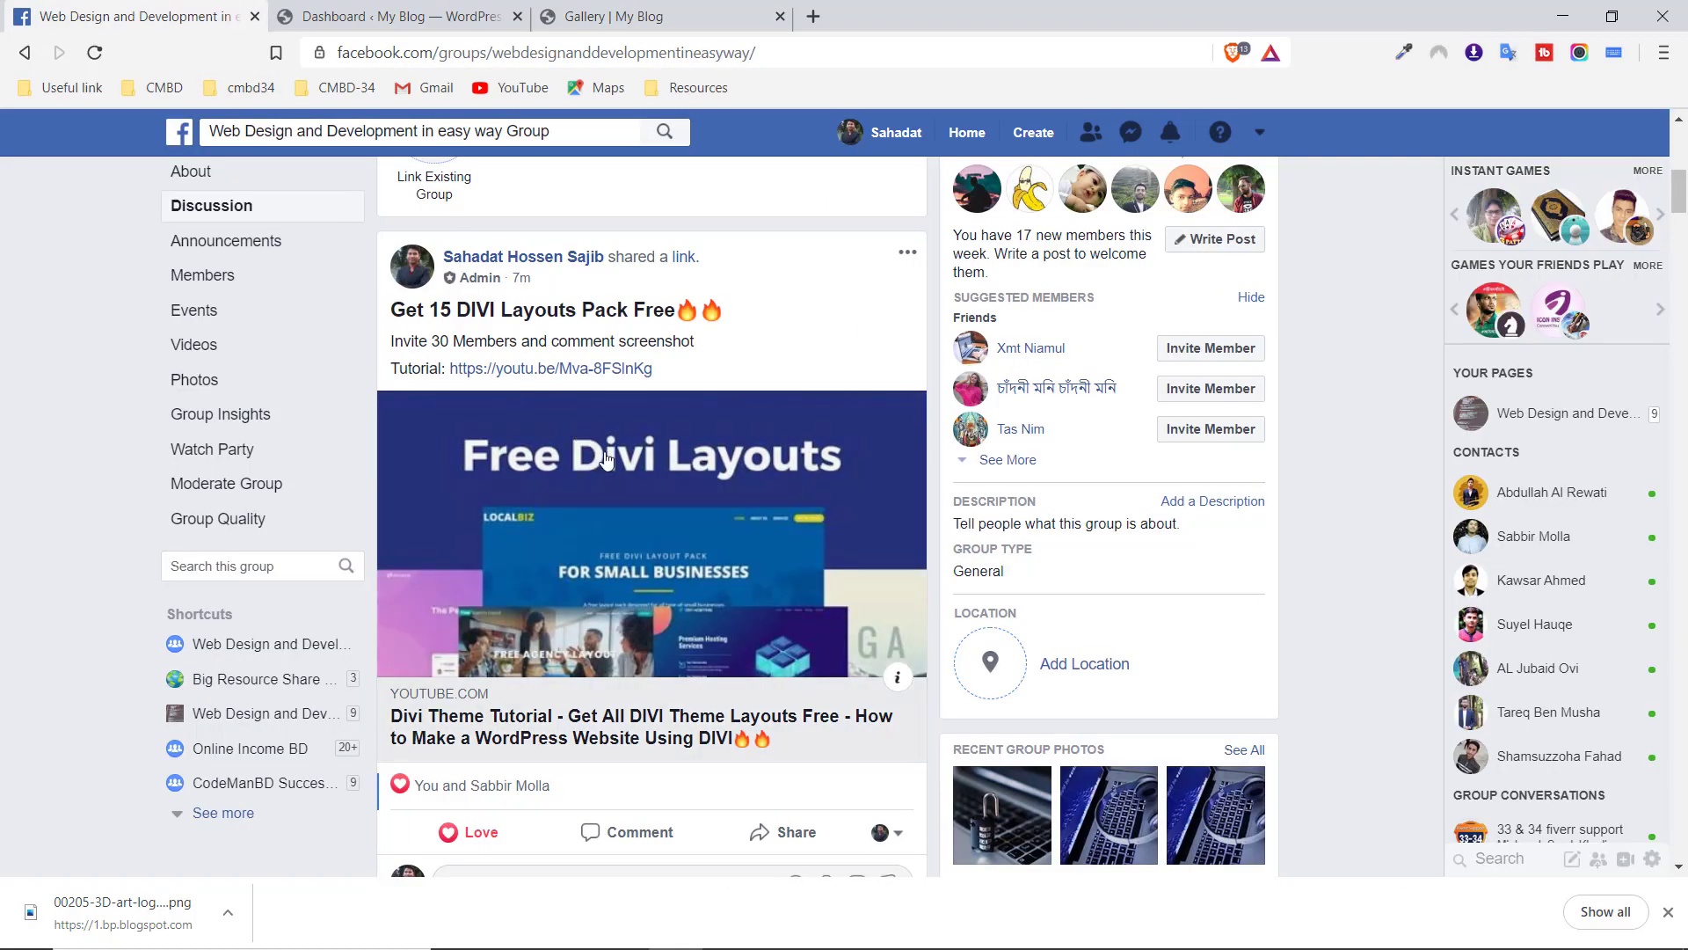
click(361, 13)
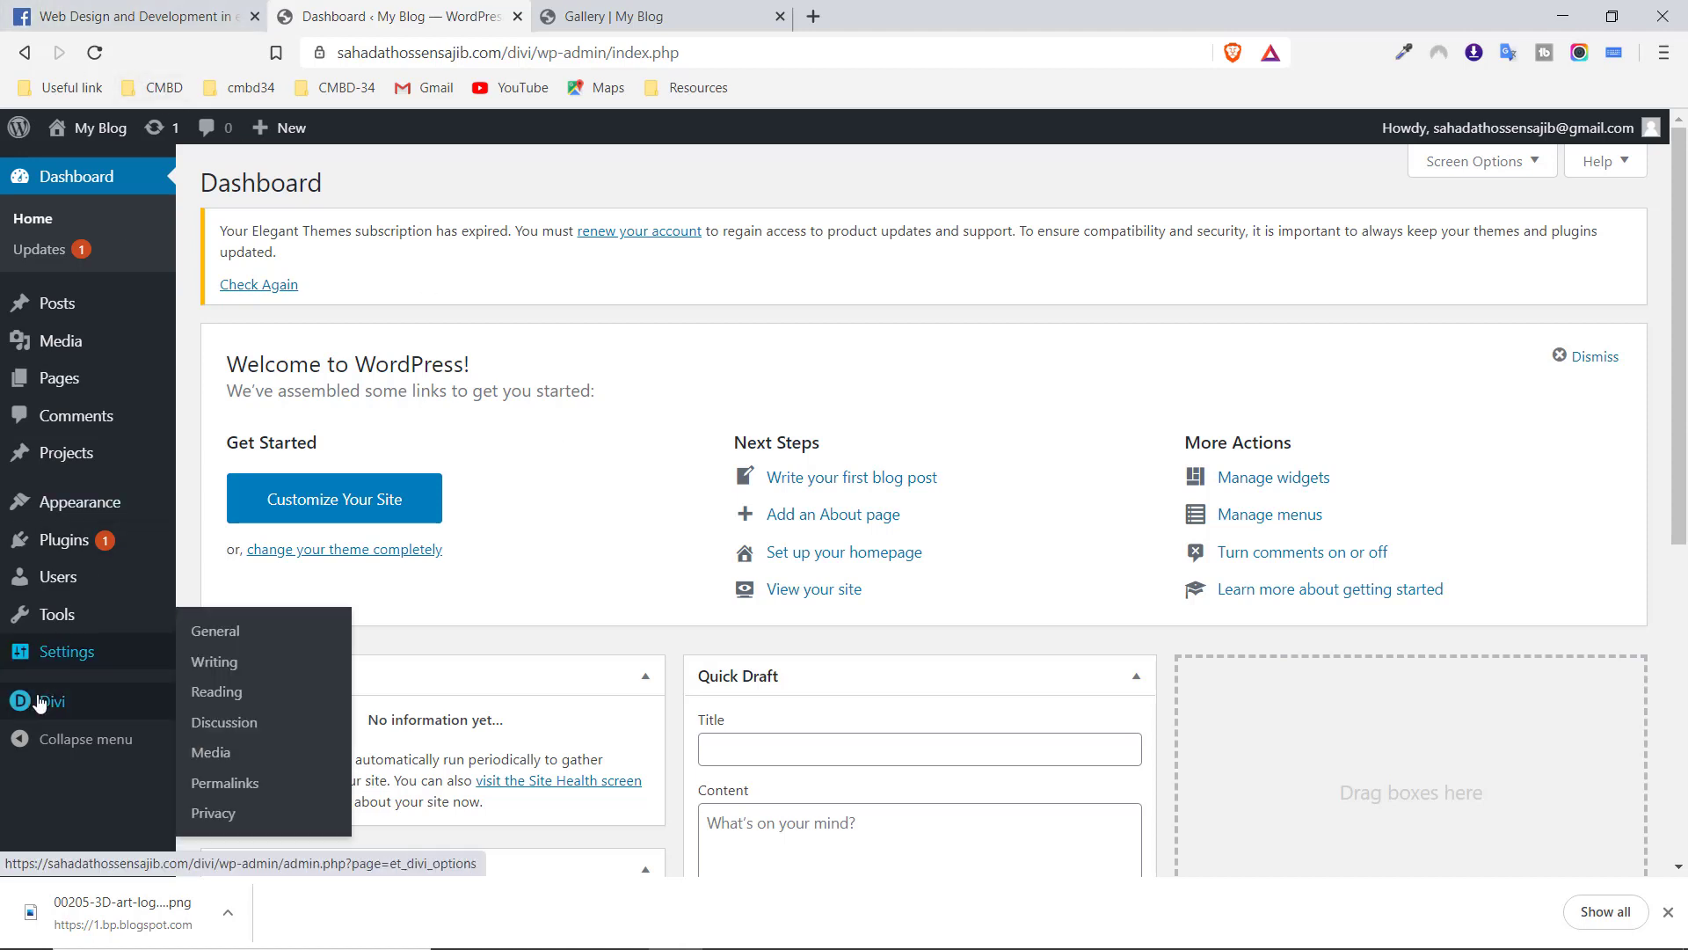
mouse_move(40, 701)
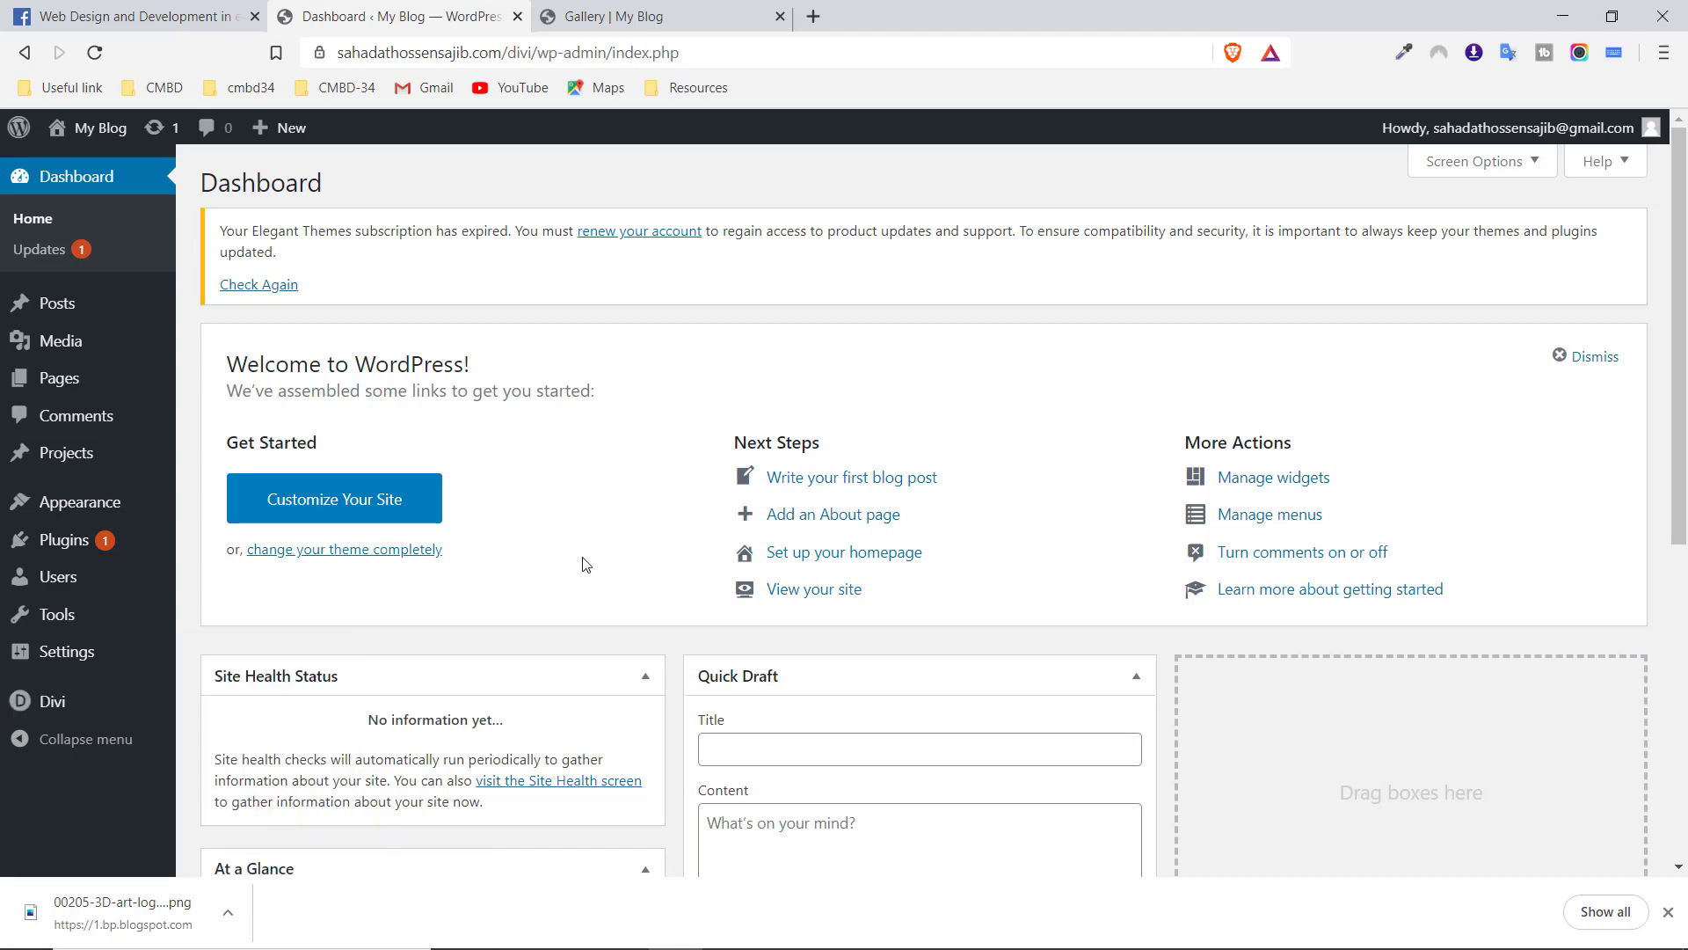
Examine the Gallery page's product gallery rows and Trending Products section in the visual builder
click(692, 16)
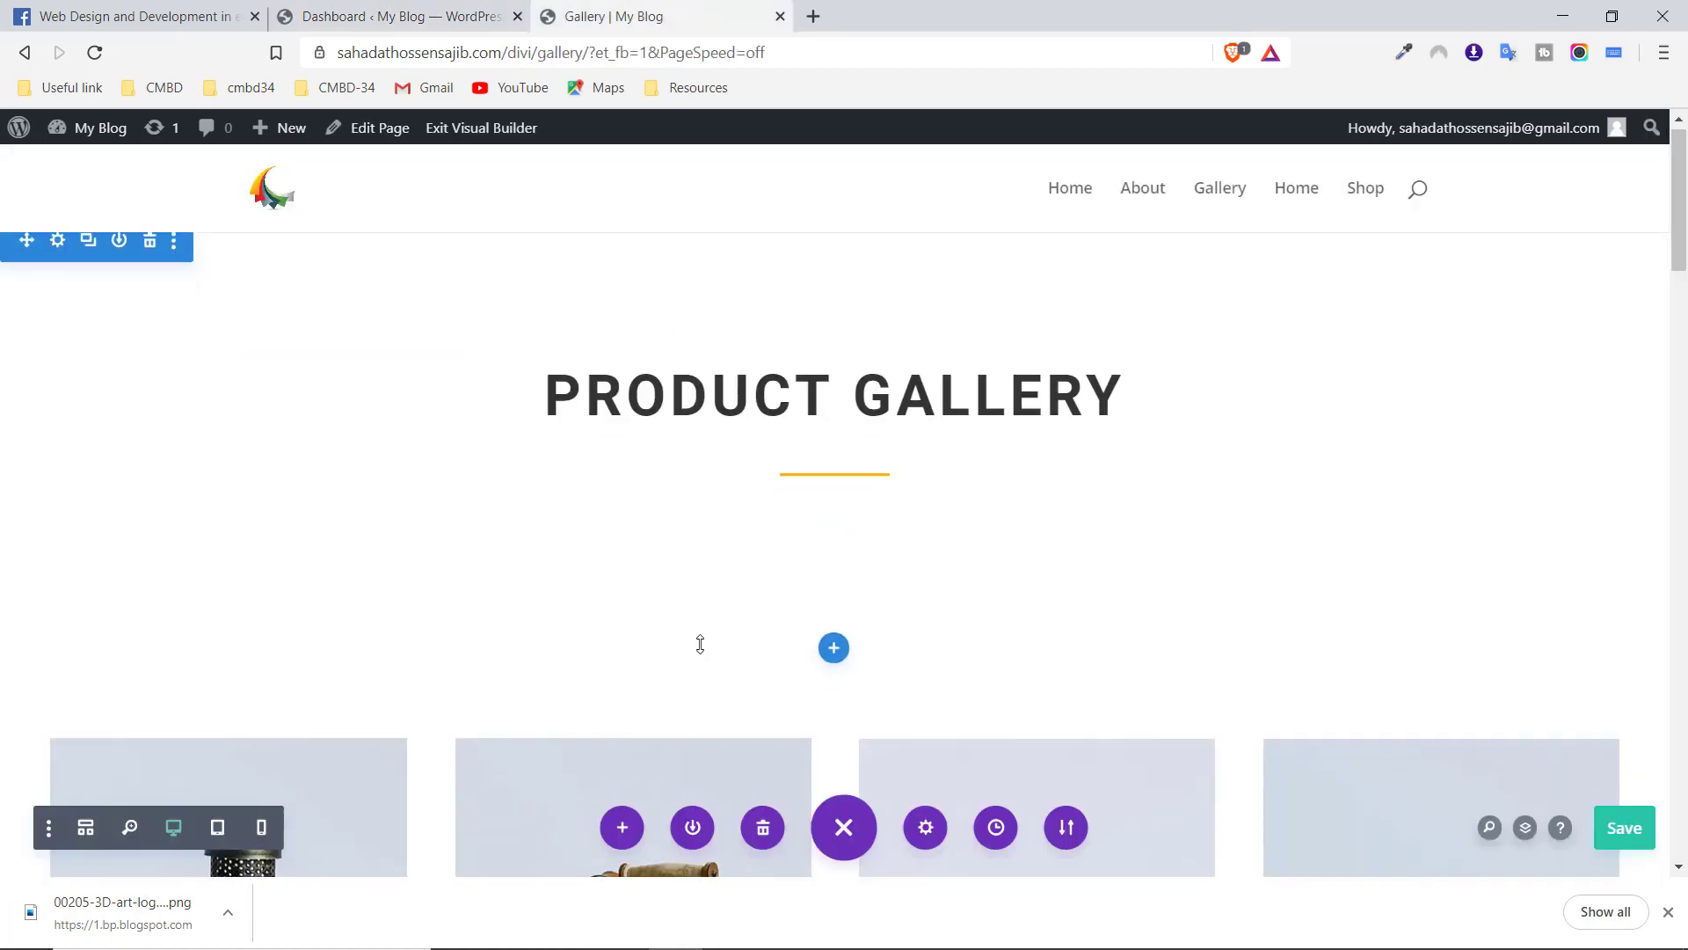
scroll(189, 568, down, 3)
scroll(509, 479, down, 2)
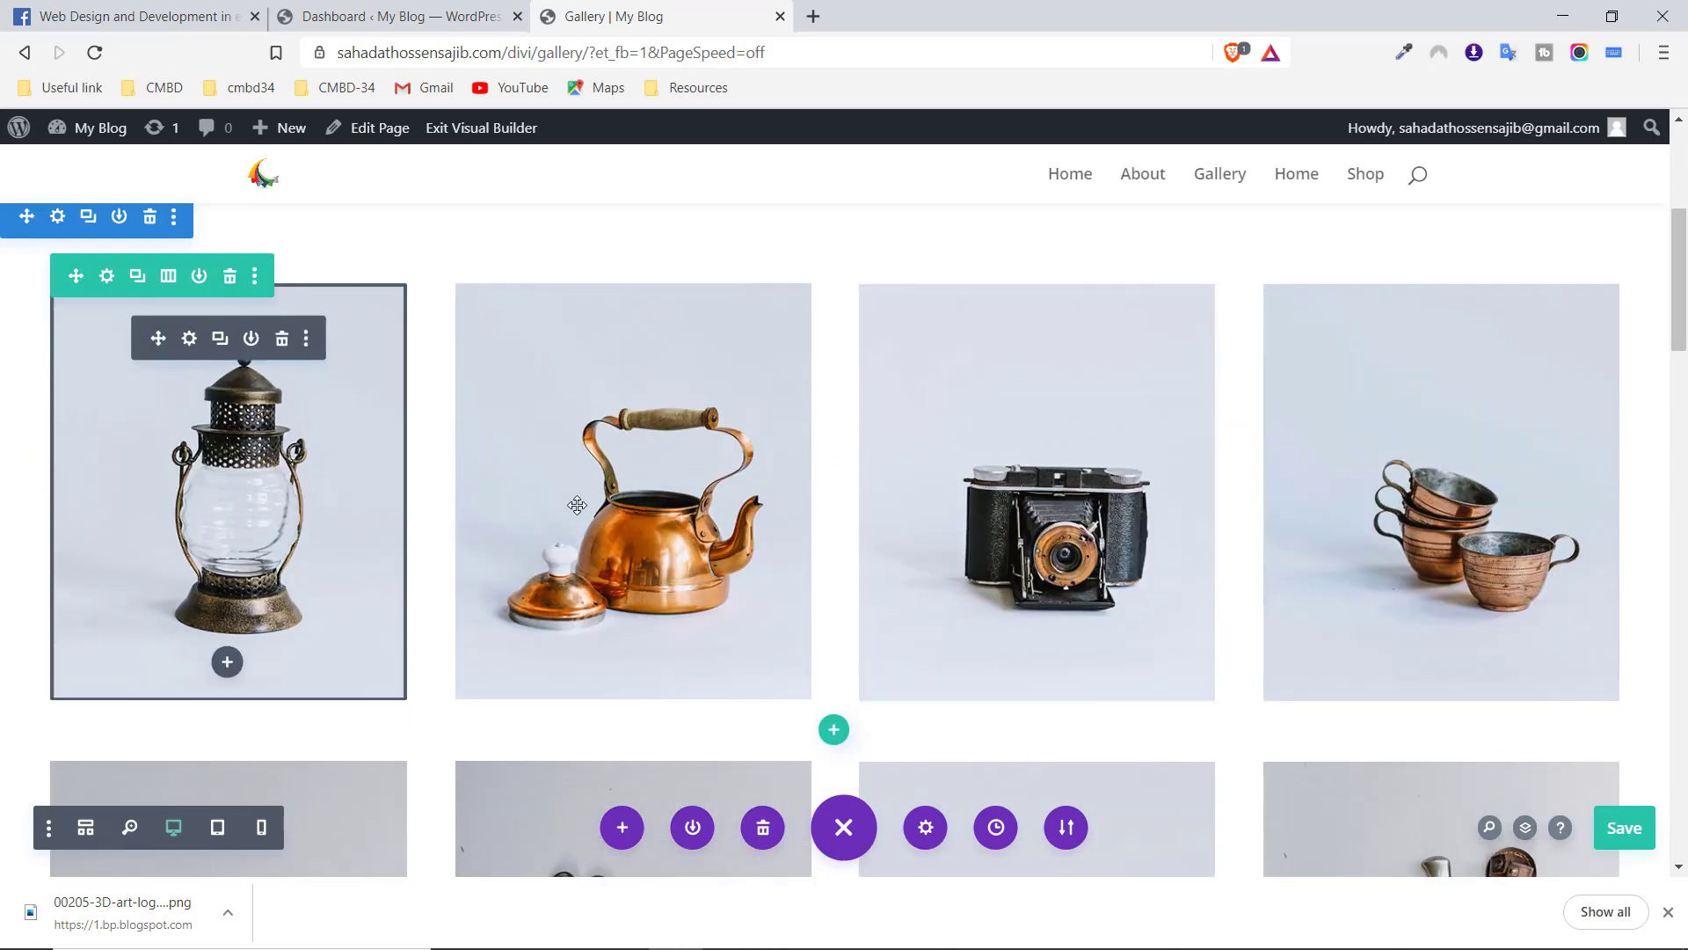
scroll(717, 544, down, 3)
scroll(717, 545, down, 3)
scroll(606, 539, down, 4)
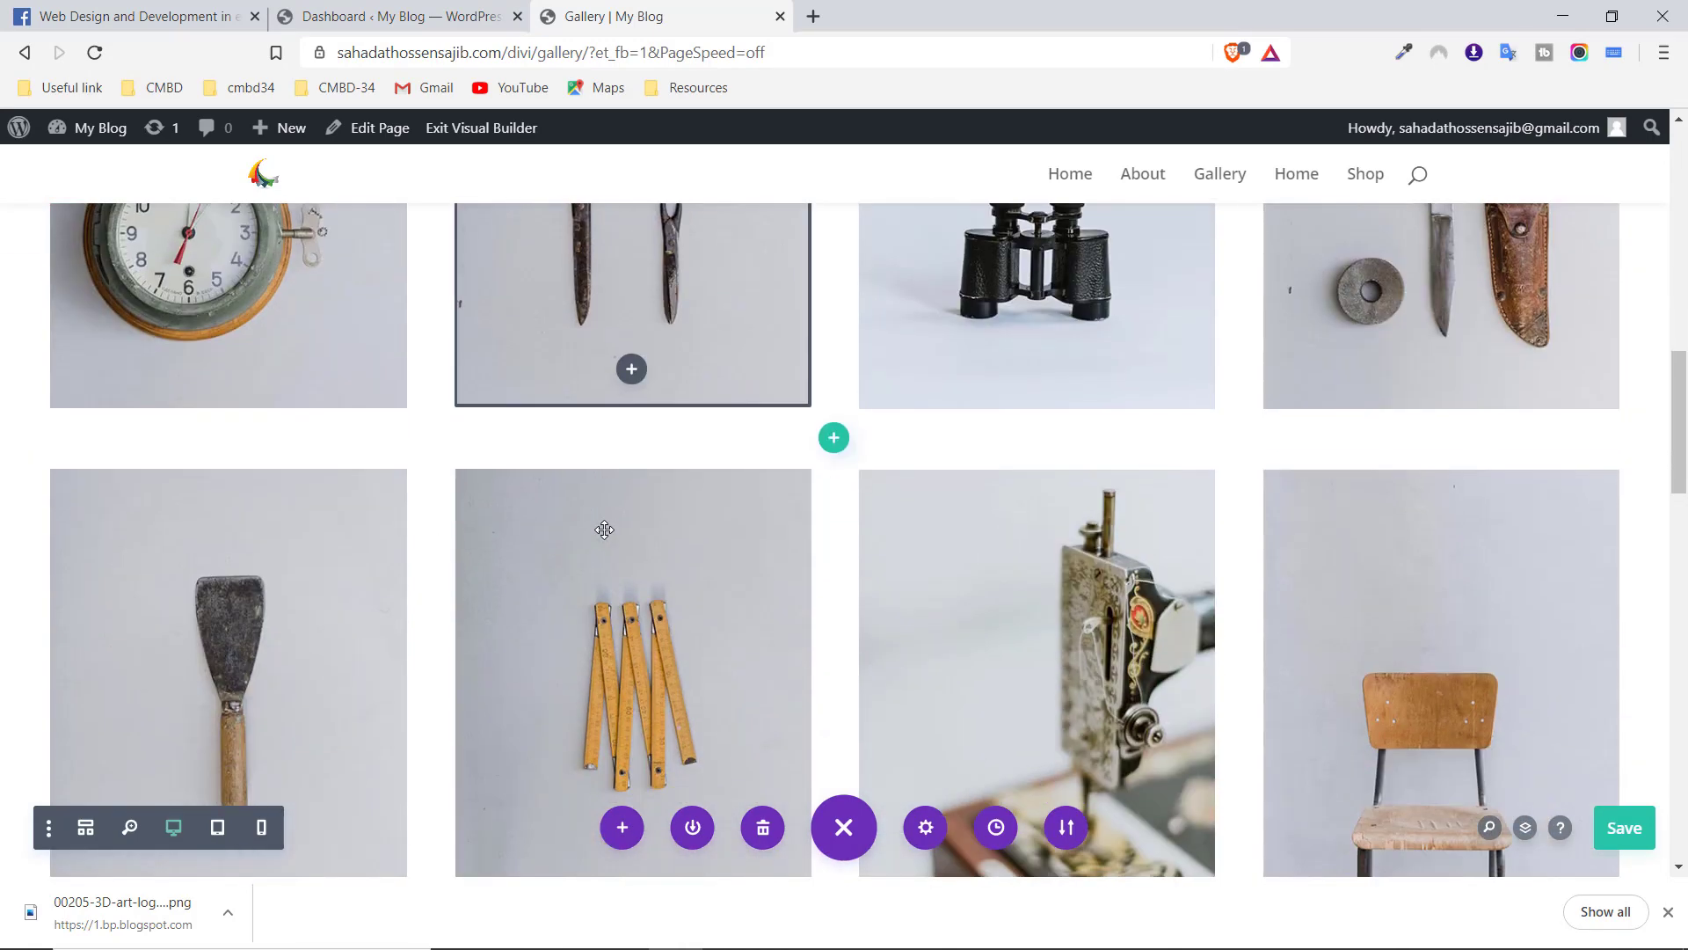
scroll(606, 539, down, 2)
scroll(935, 611, down, 5)
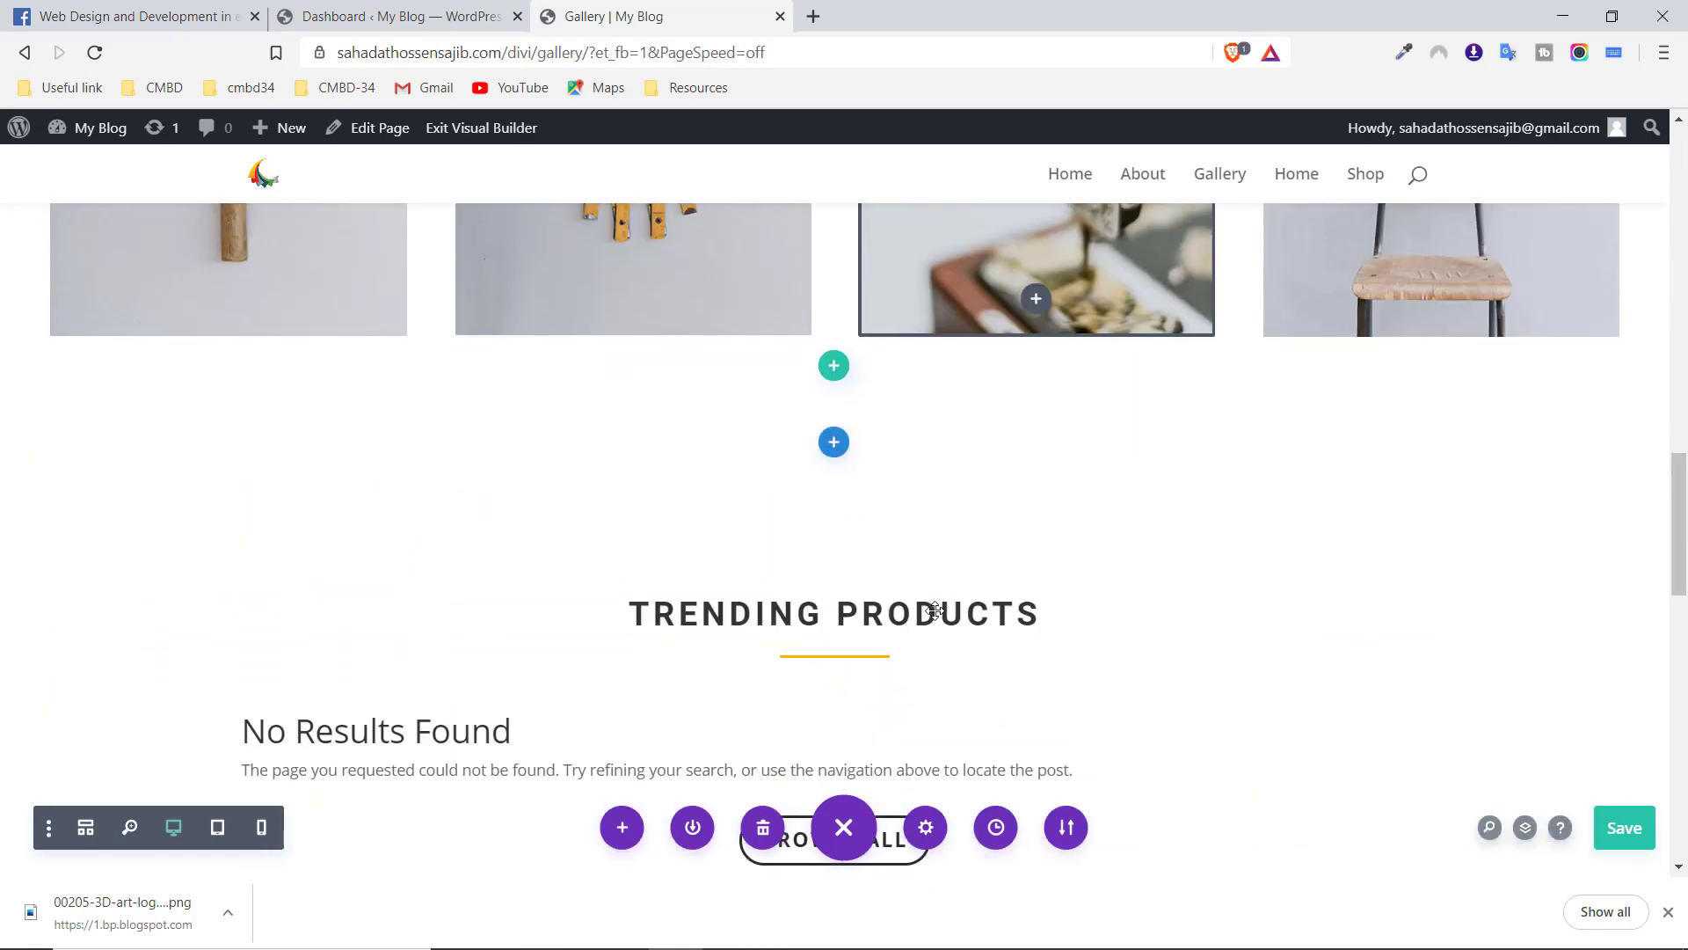
scroll(934, 611, up, 18)
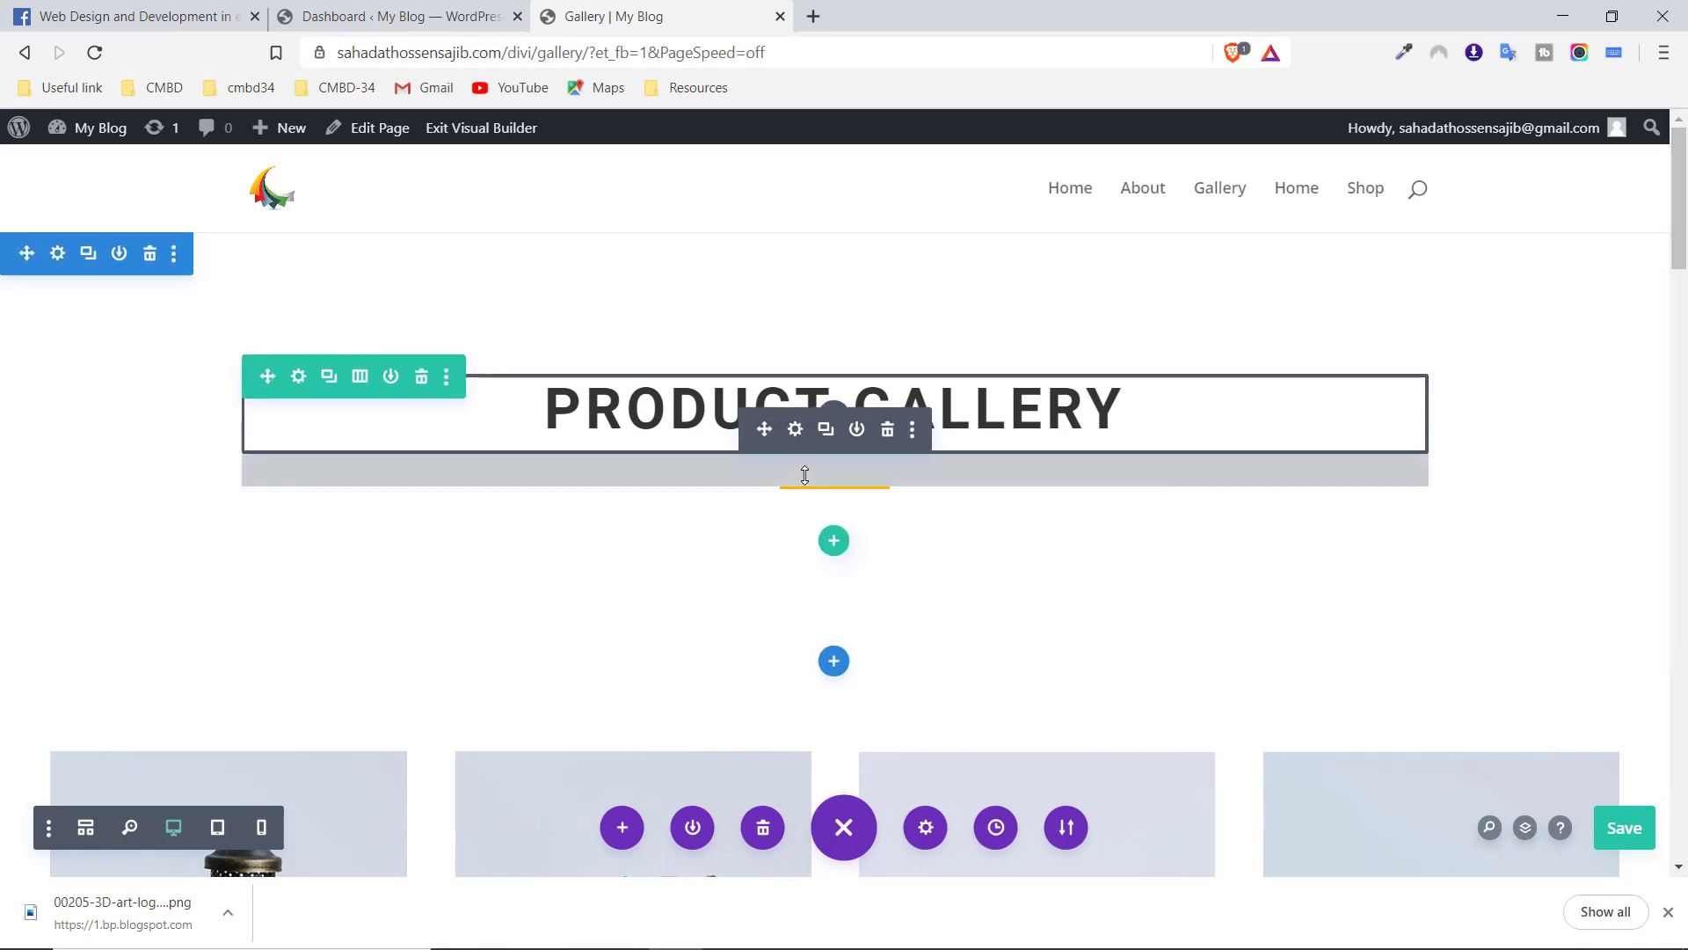
scroll(437, 551, down, 4)
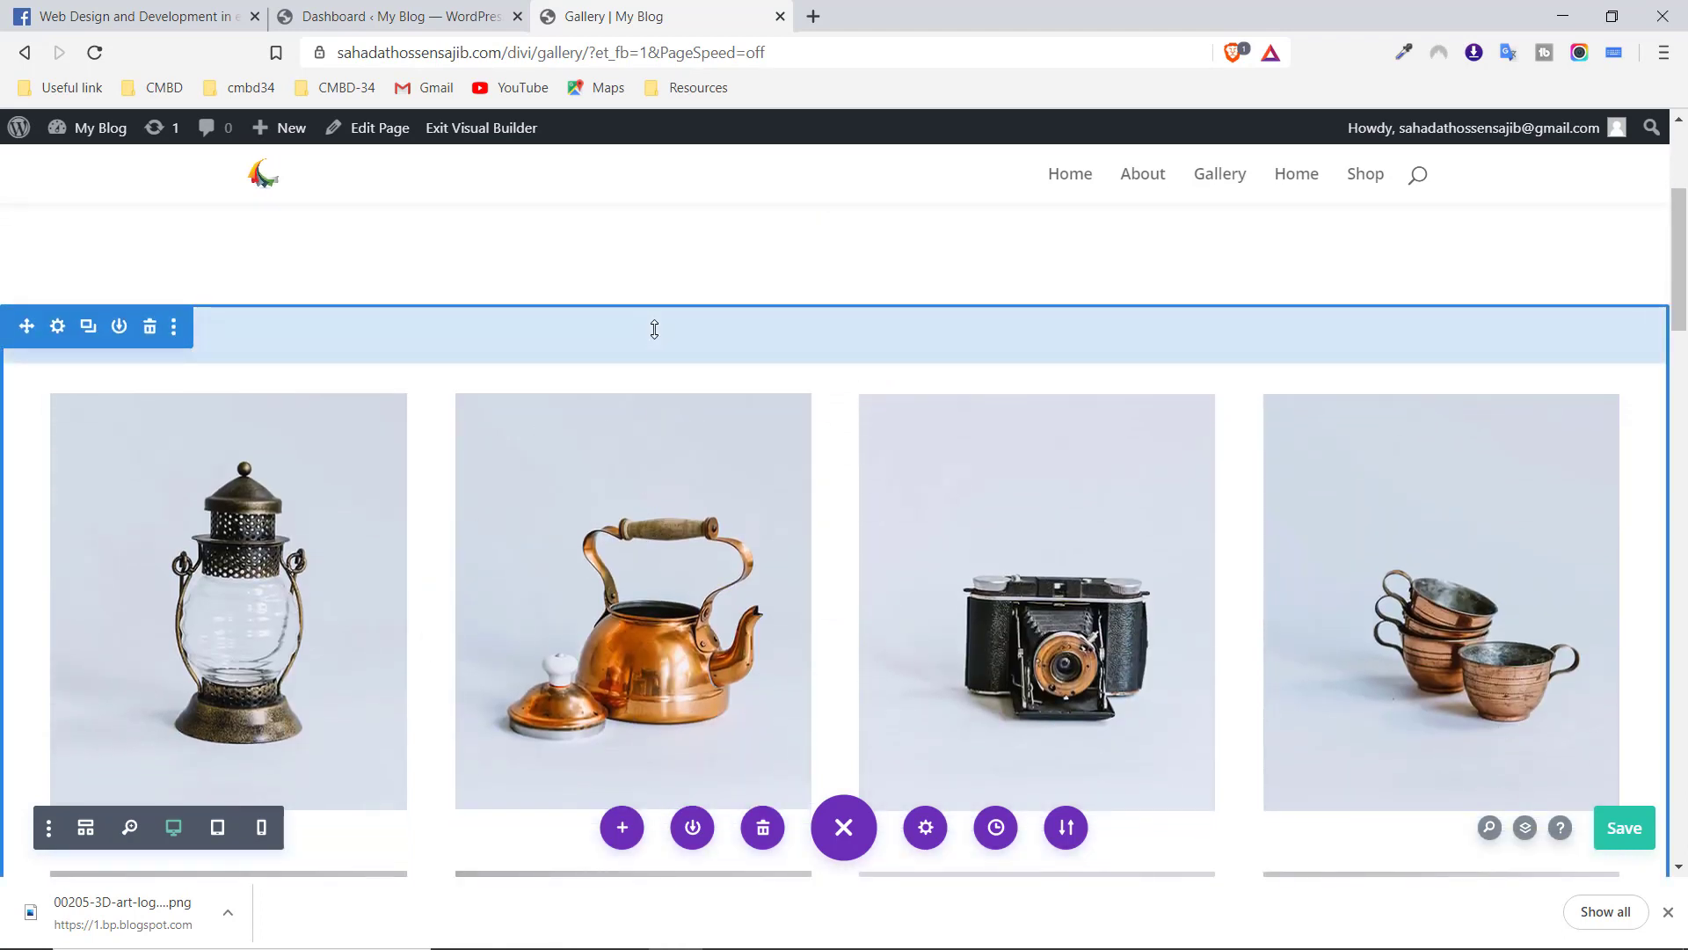
scroll(655, 329, down, 4)
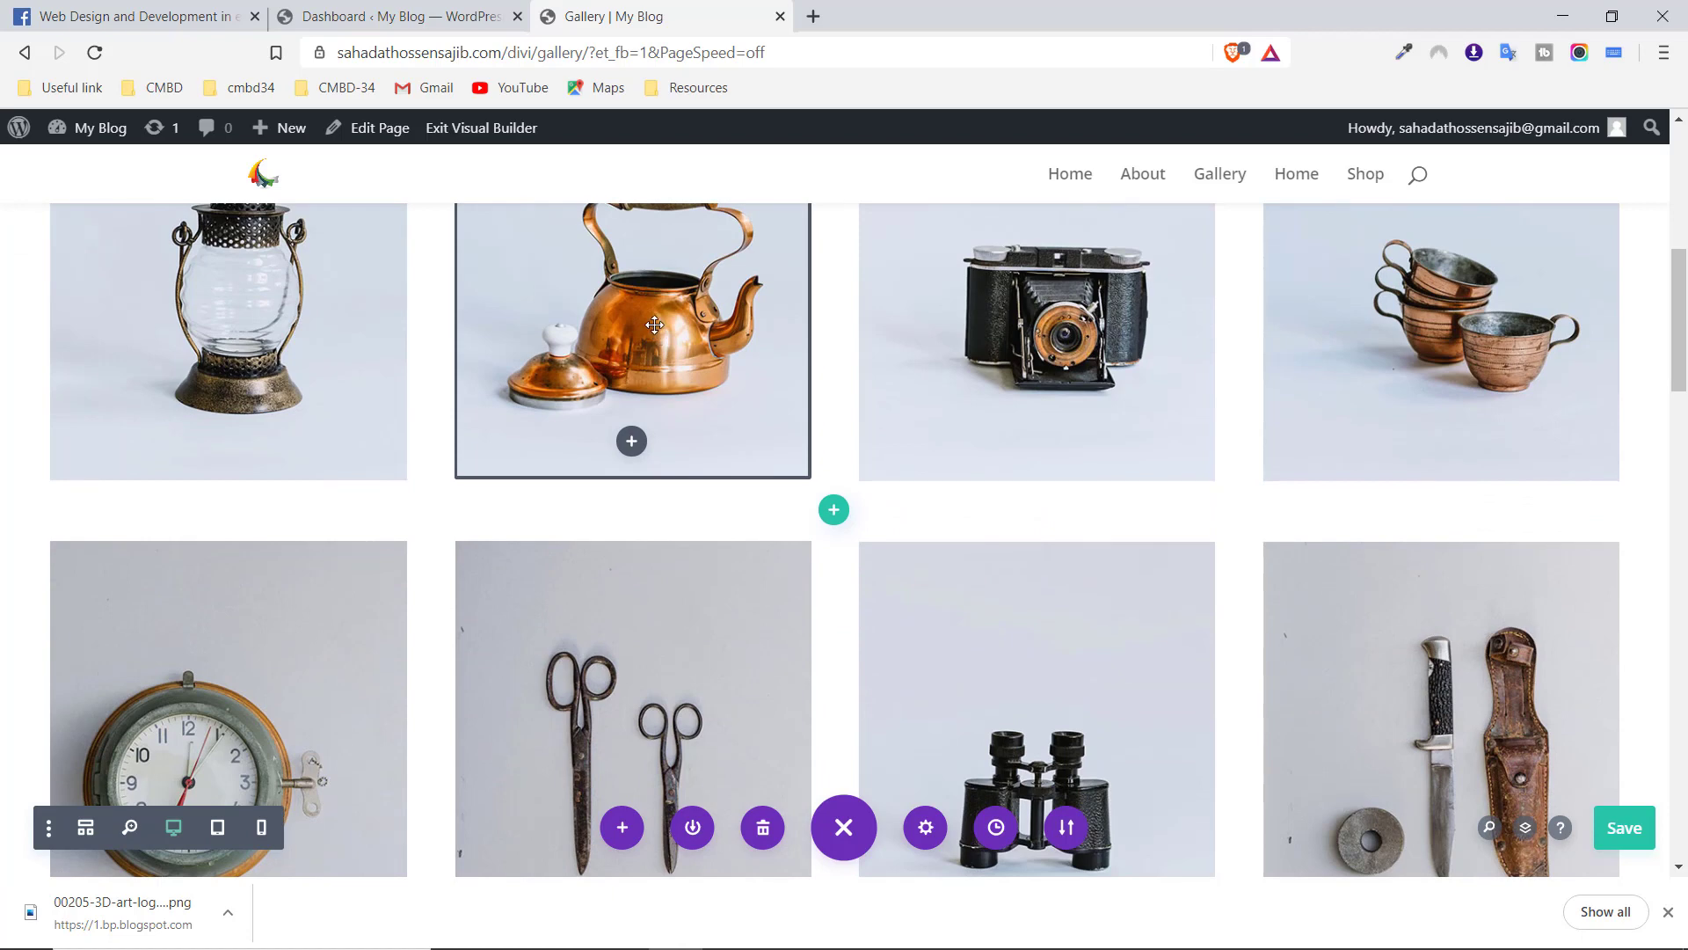
Open the Divi Theme Options from the WordPress dashboard and view the general settings
click(434, 13)
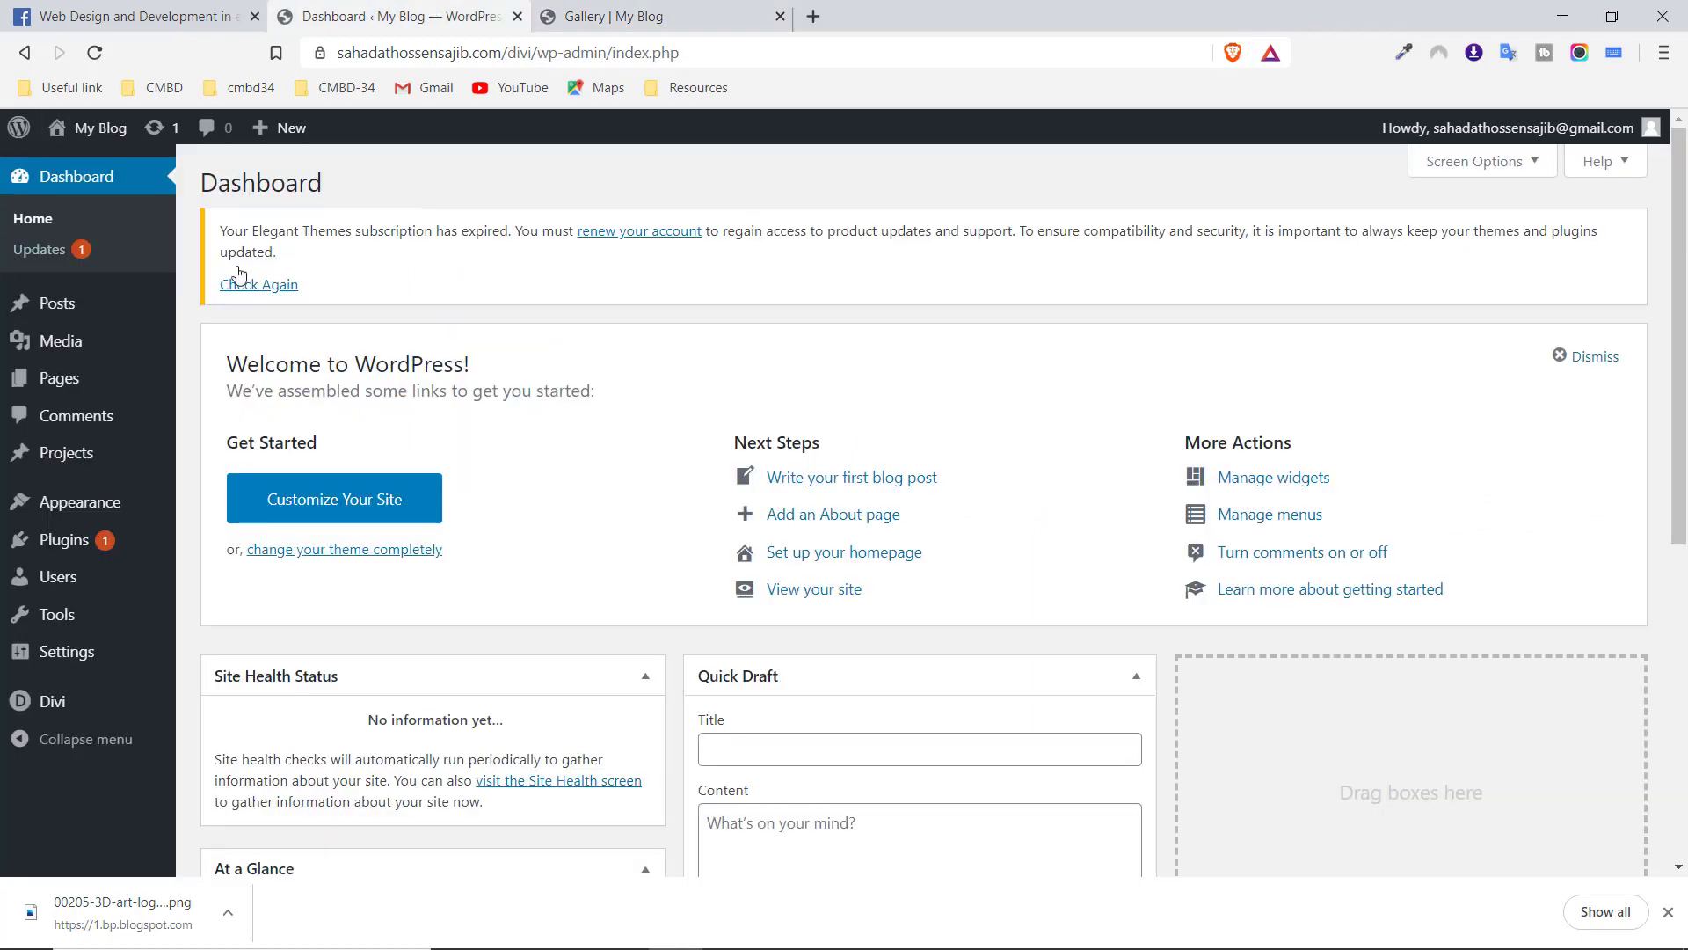
click(53, 699)
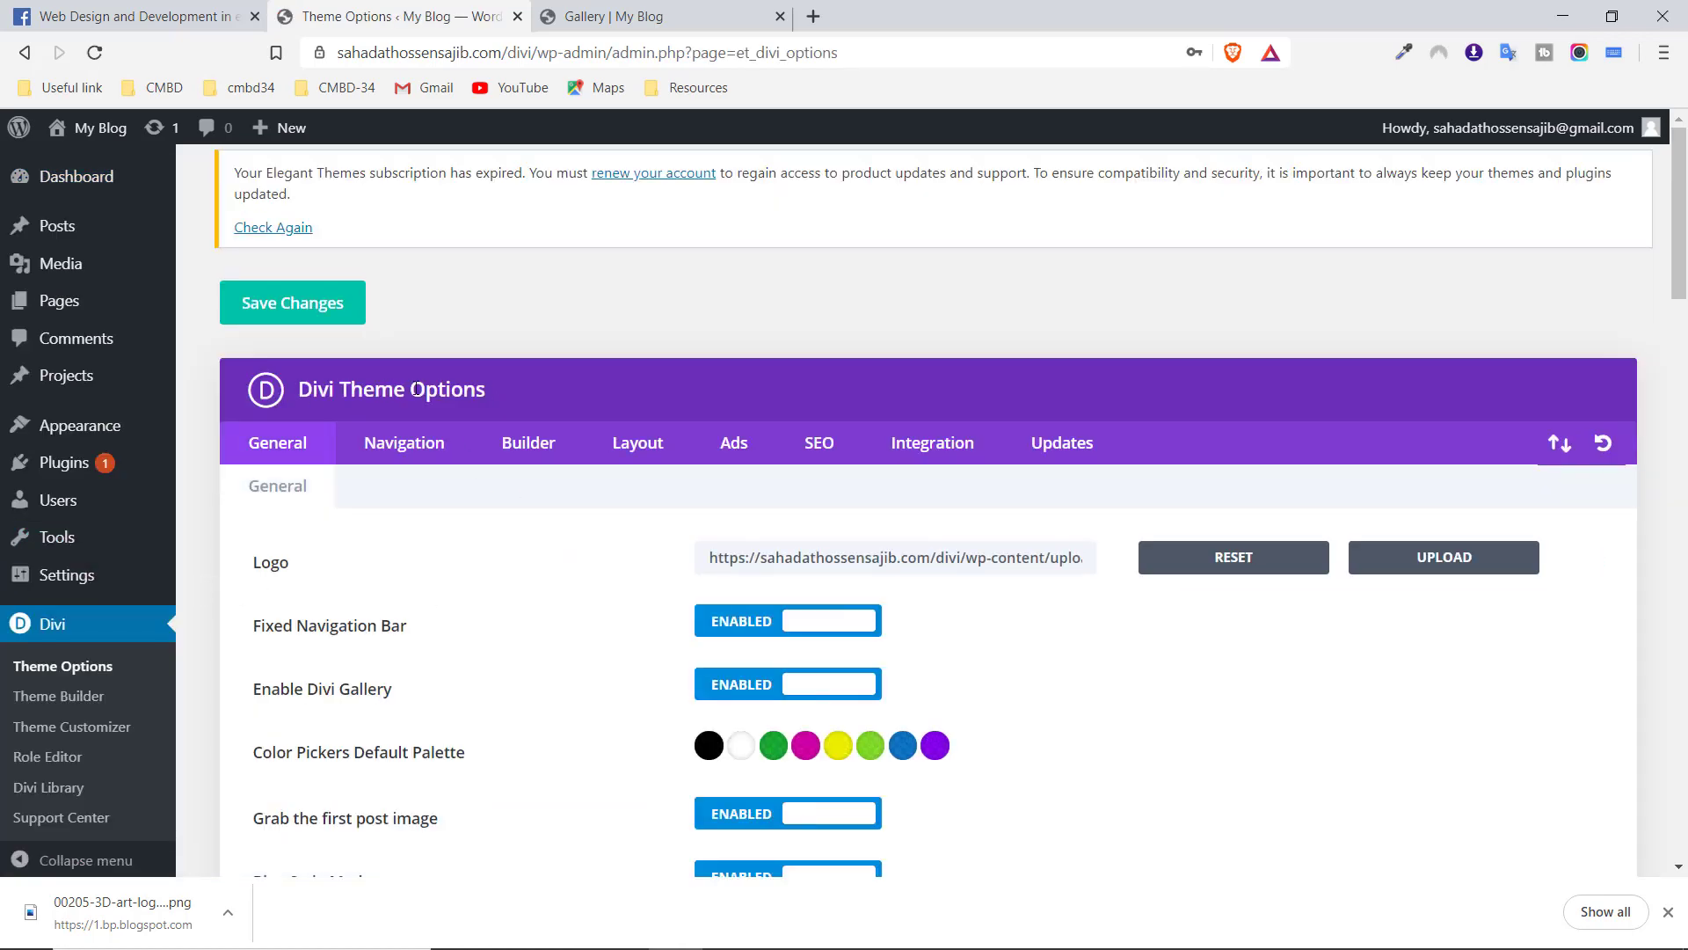
scroll(419, 391, down, 2)
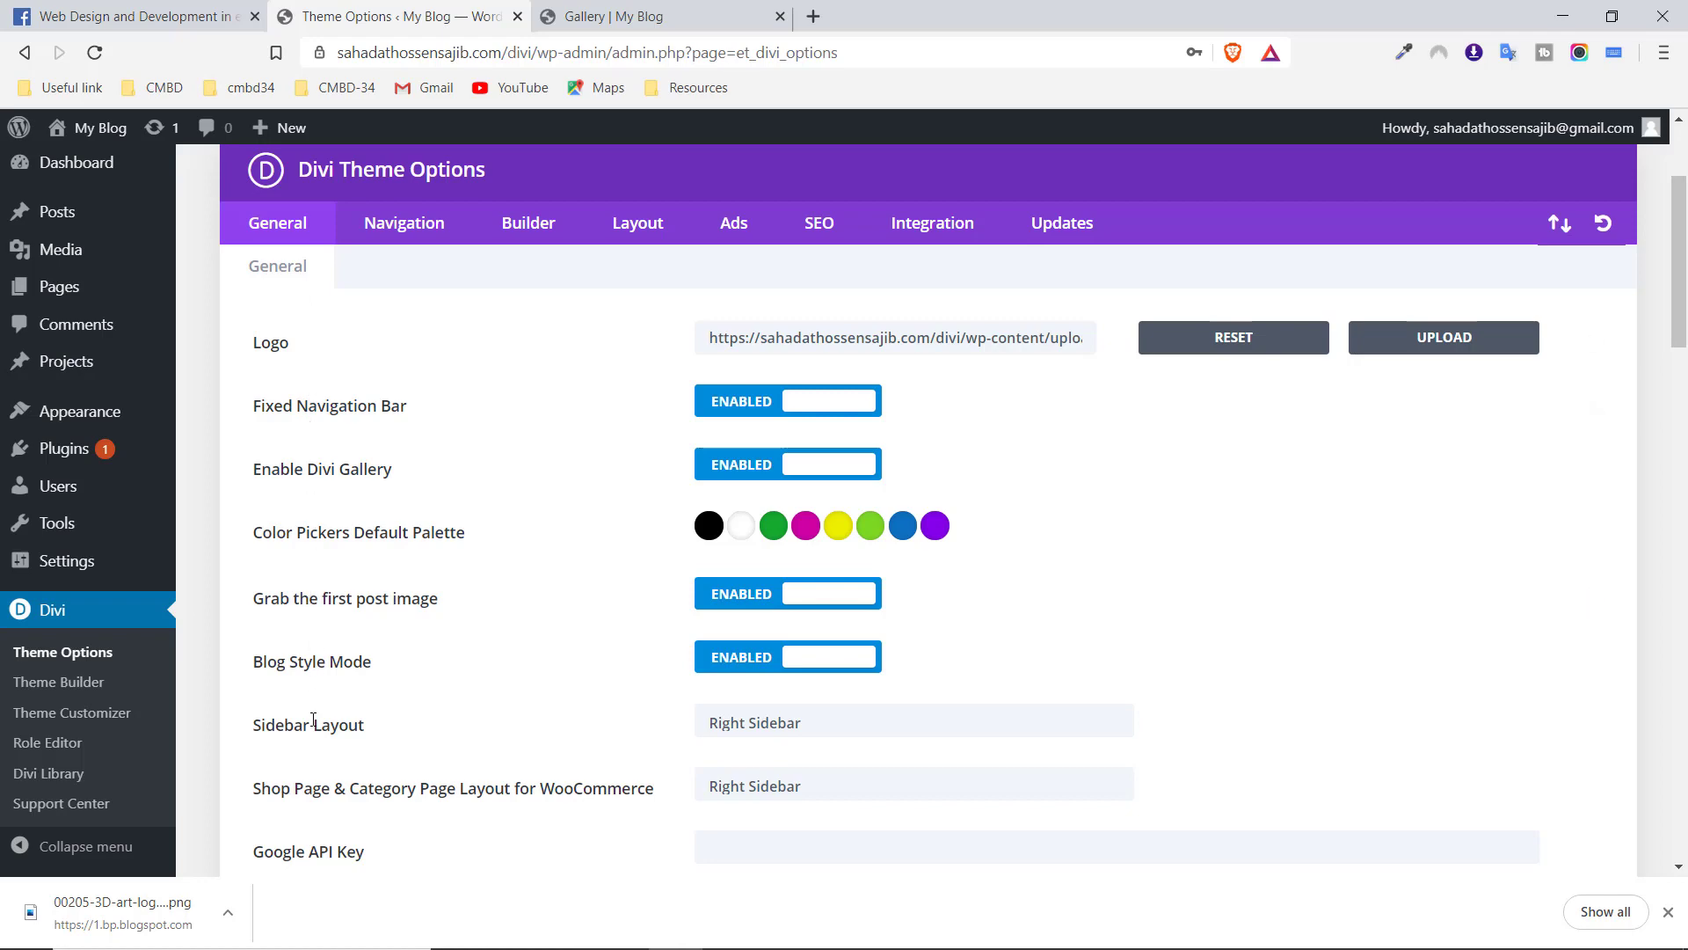
Review the general Divi theme options and the Logo setting, and compare with the logo in the Gallery page header
scroll(509, 531, down, 10)
scroll(678, 605, up, 5)
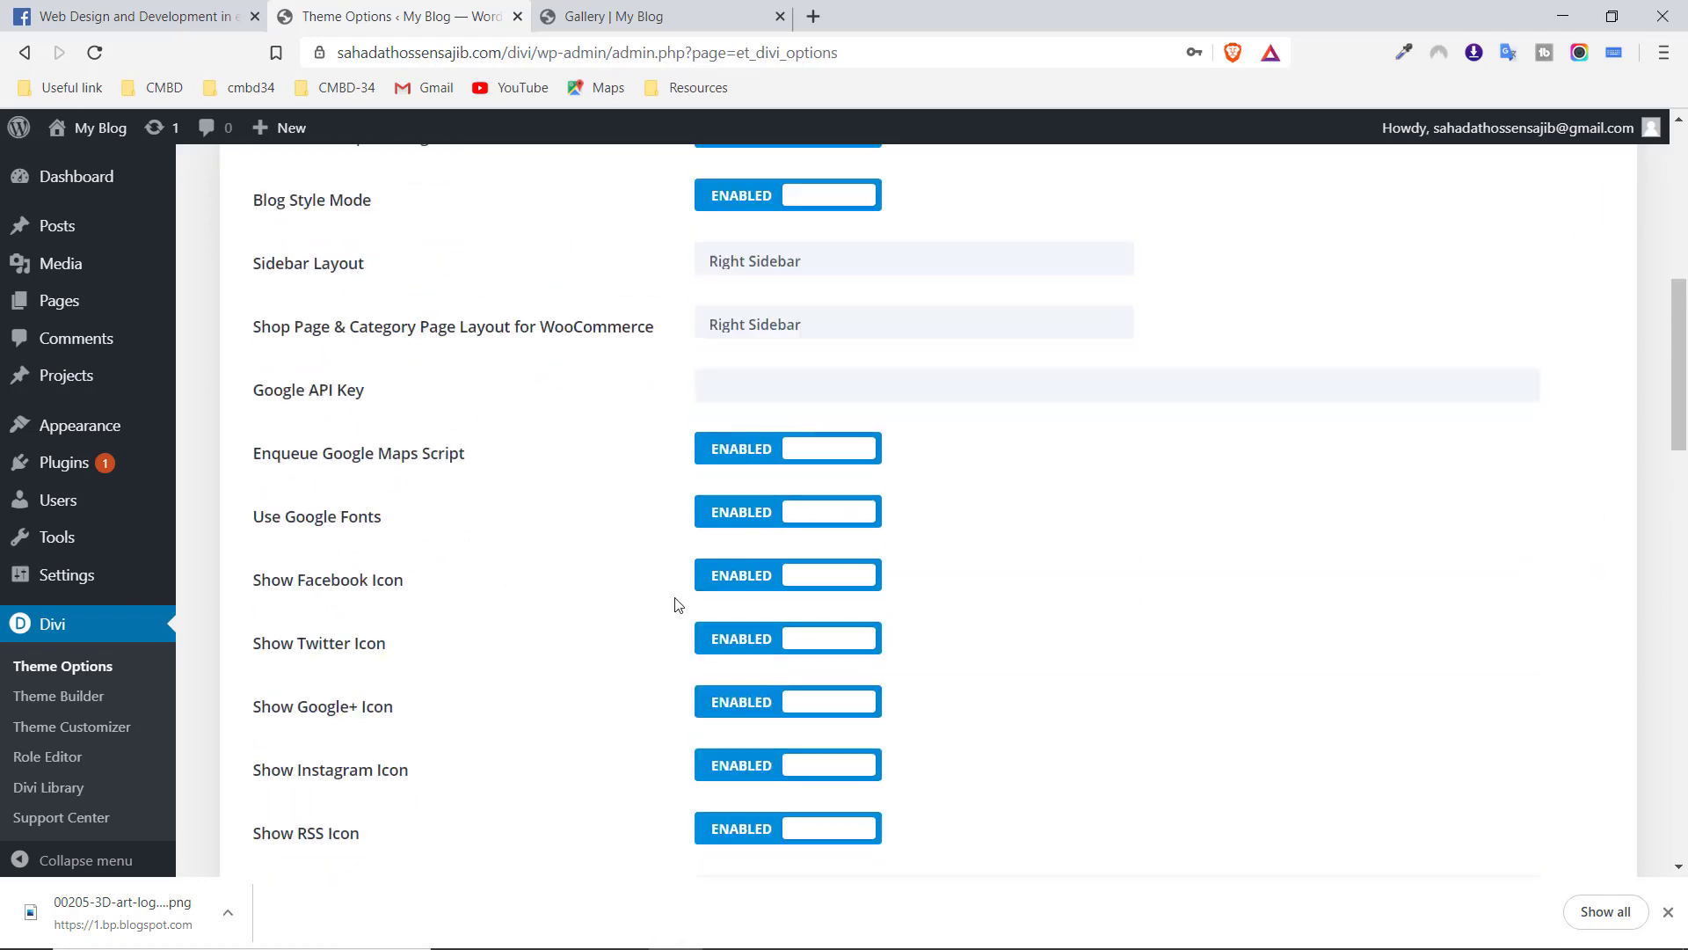
scroll(679, 605, up, 5)
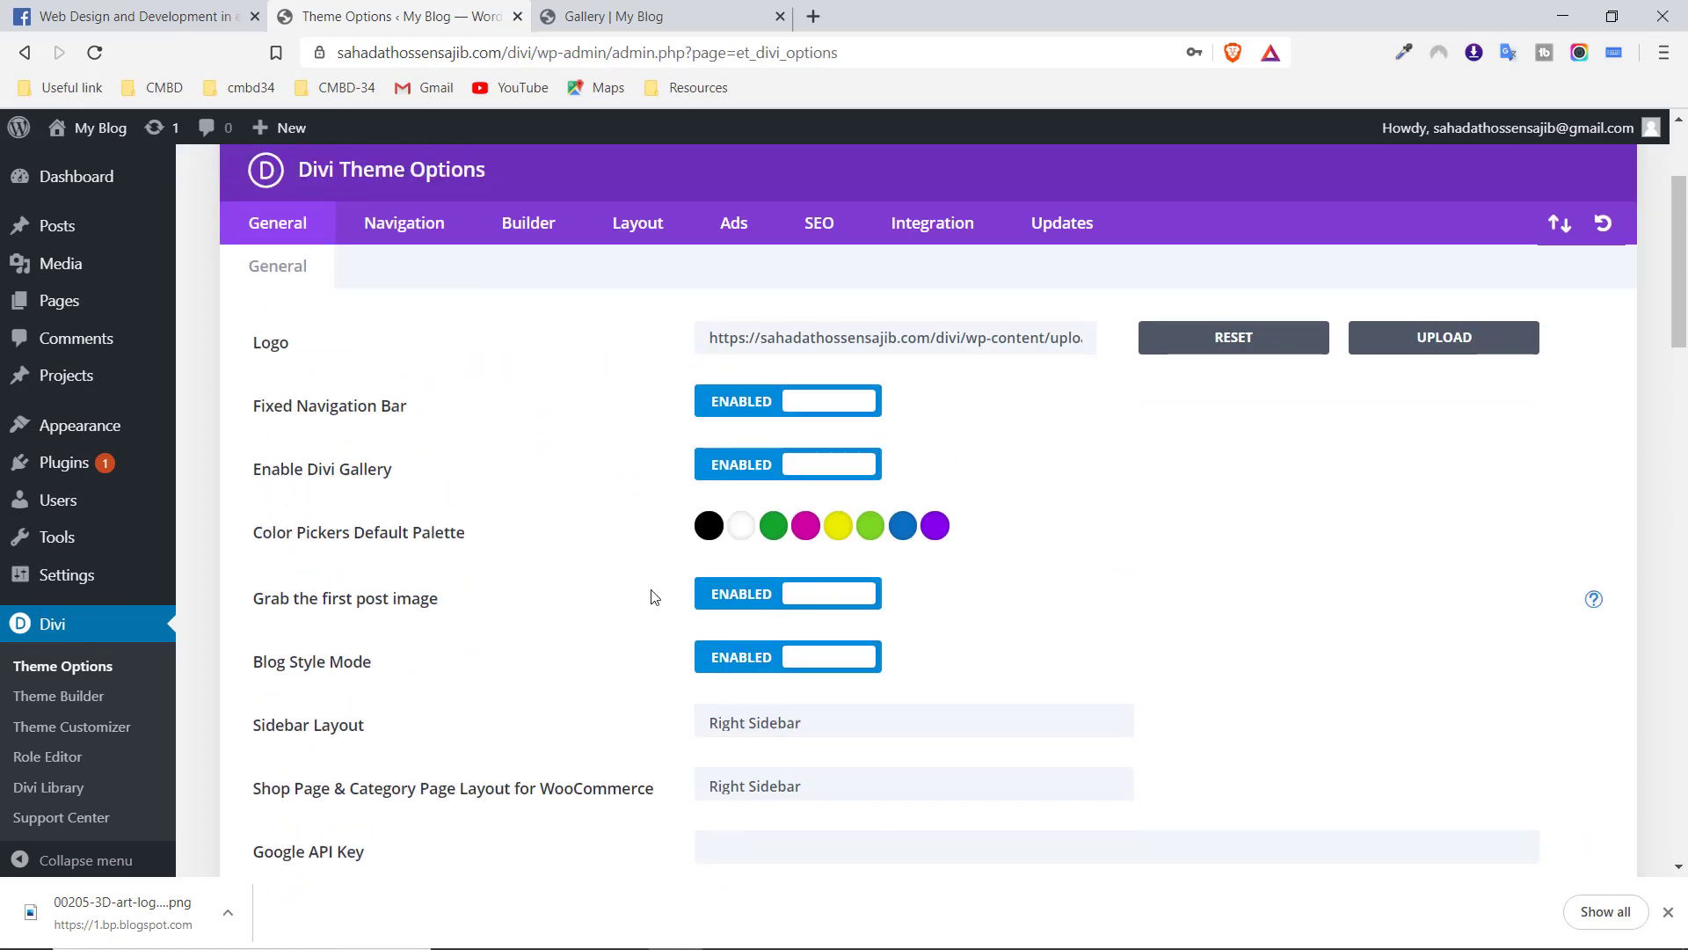
drag(288, 343, 256, 344)
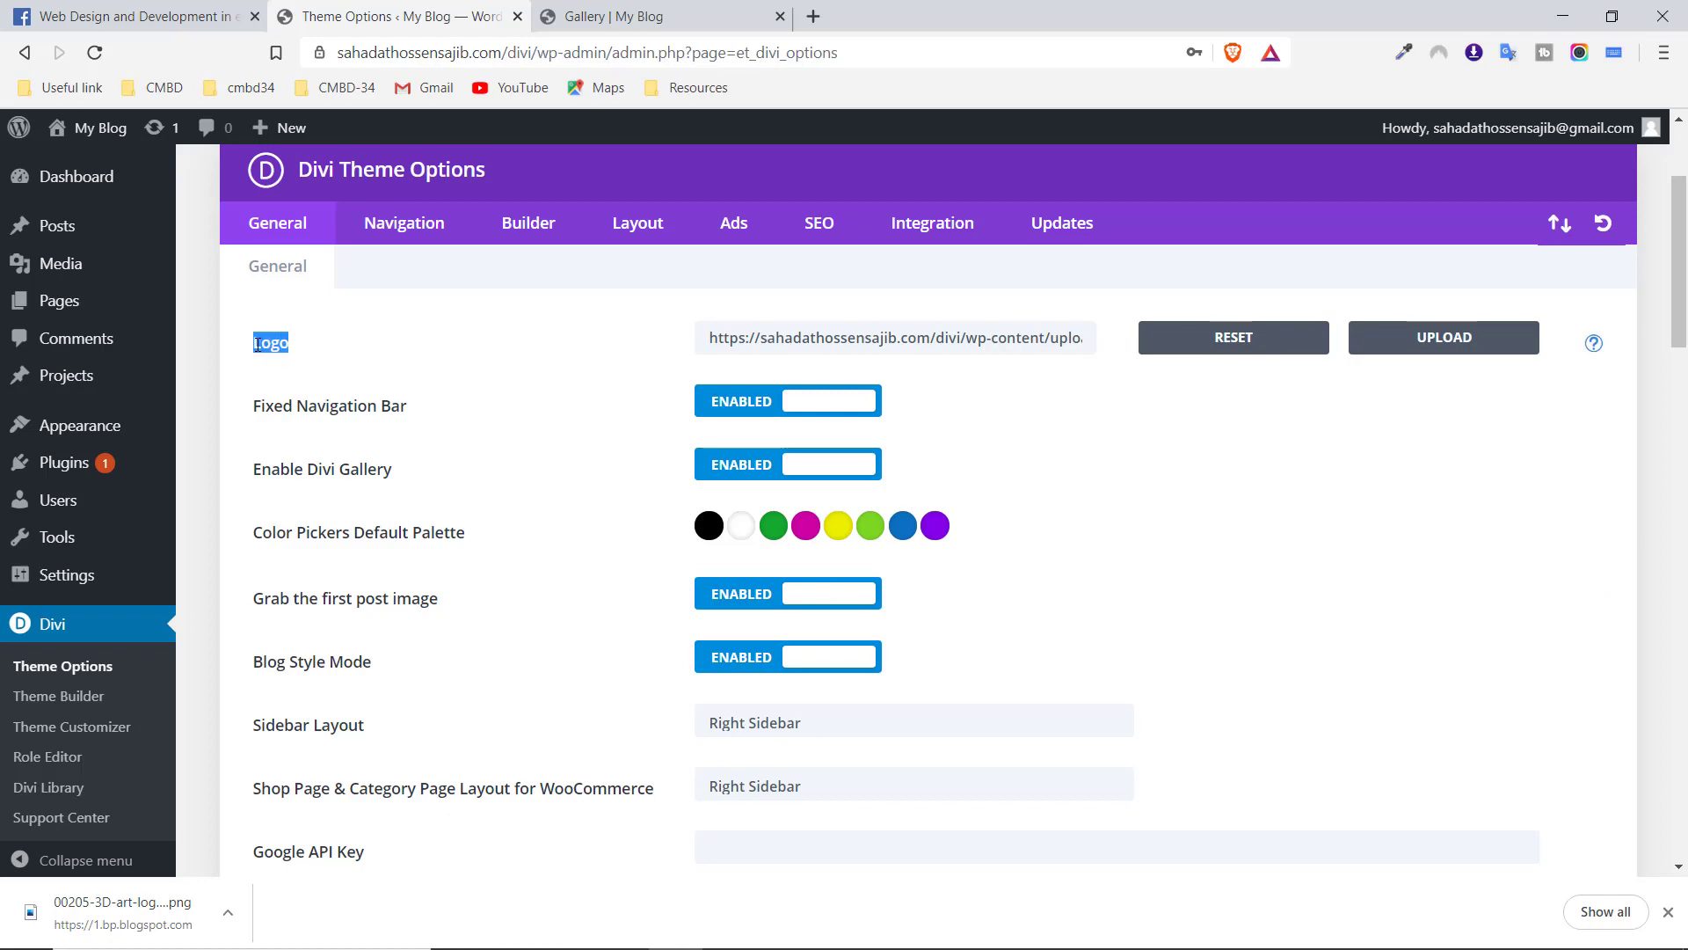
click(365, 337)
click(687, 11)
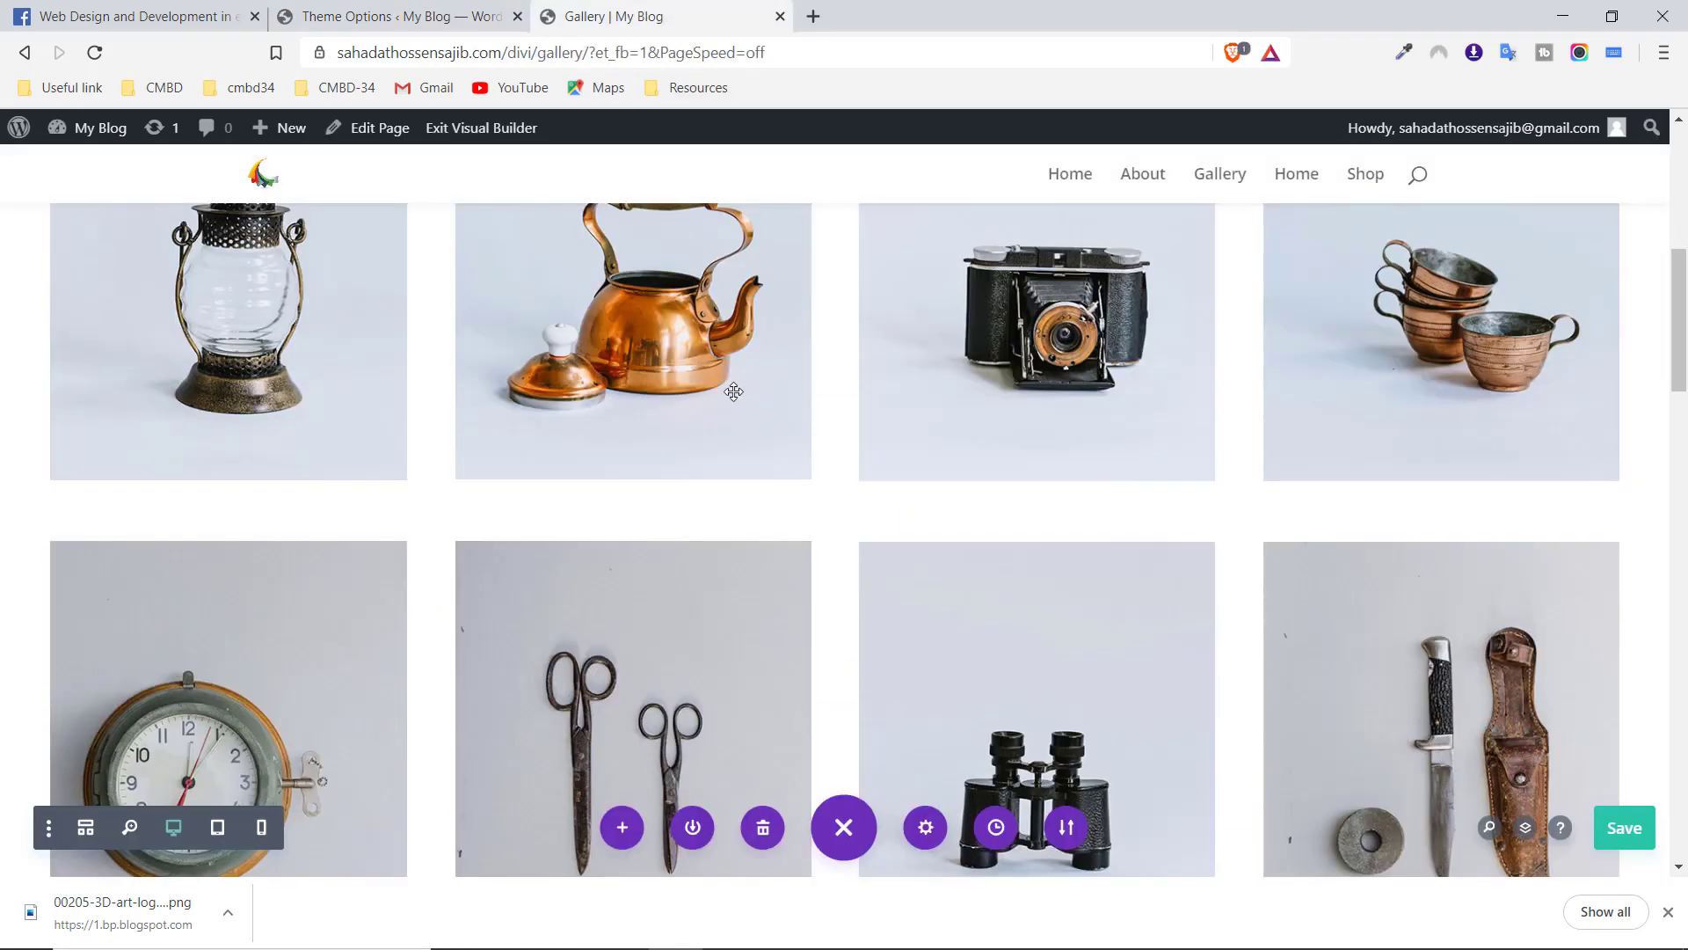
scroll(732, 387, up, 7)
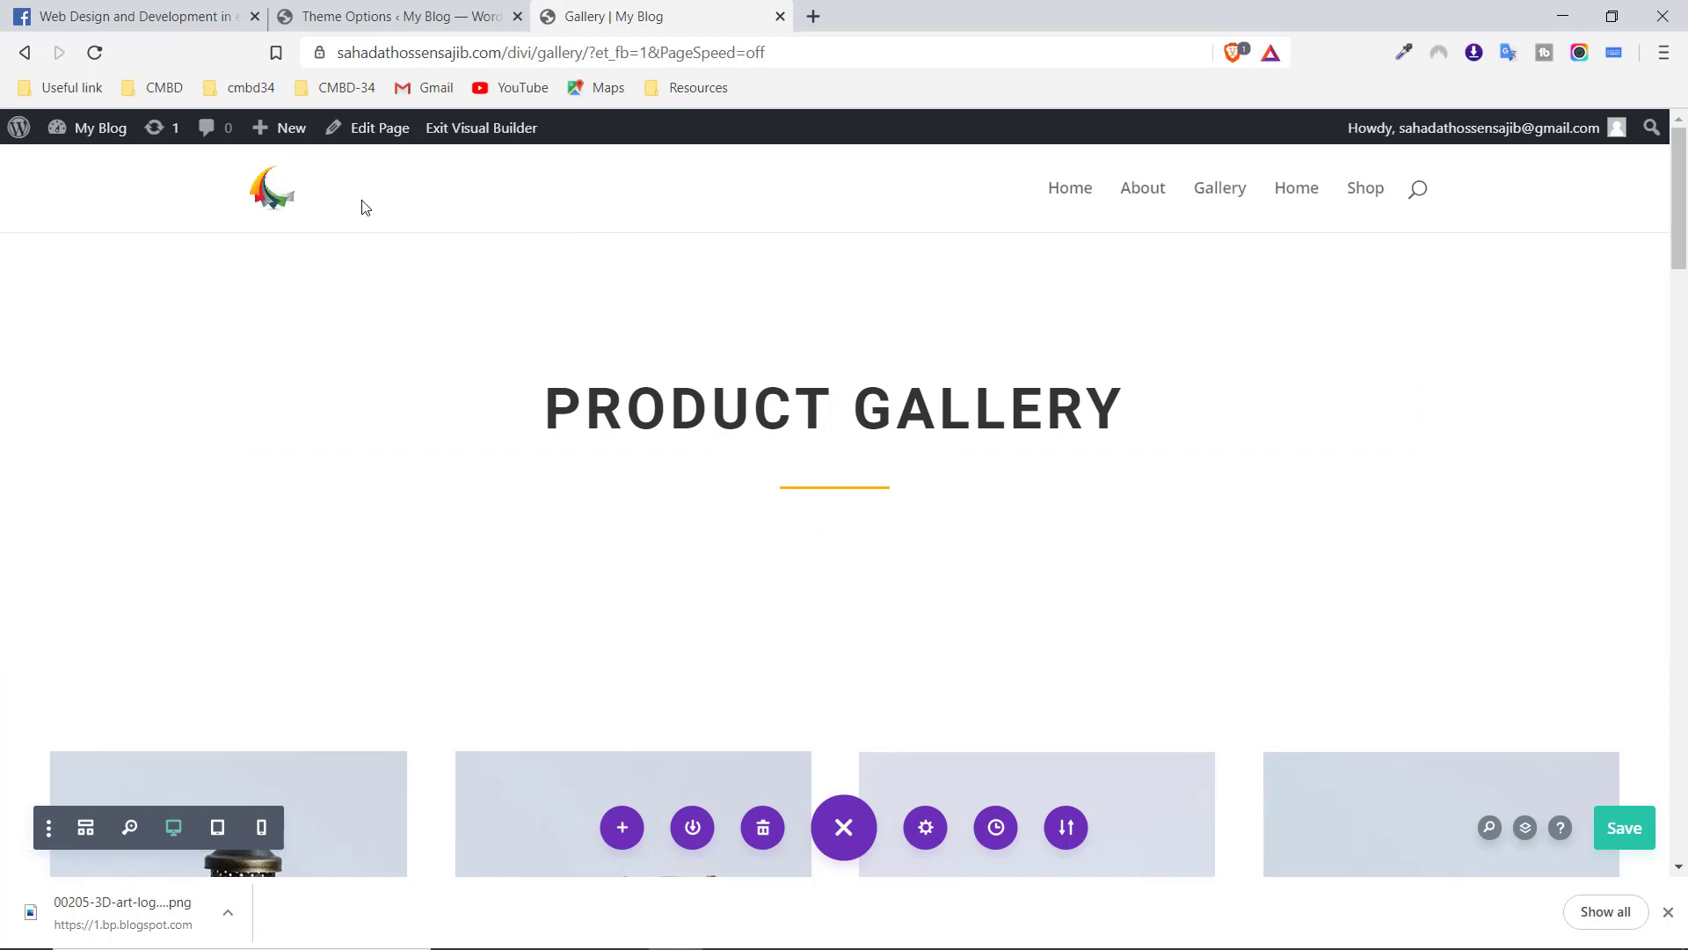
Set the boutique_25.jpg binoculars image as the site logo, save the theme options and reload the Gallery page
click(391, 16)
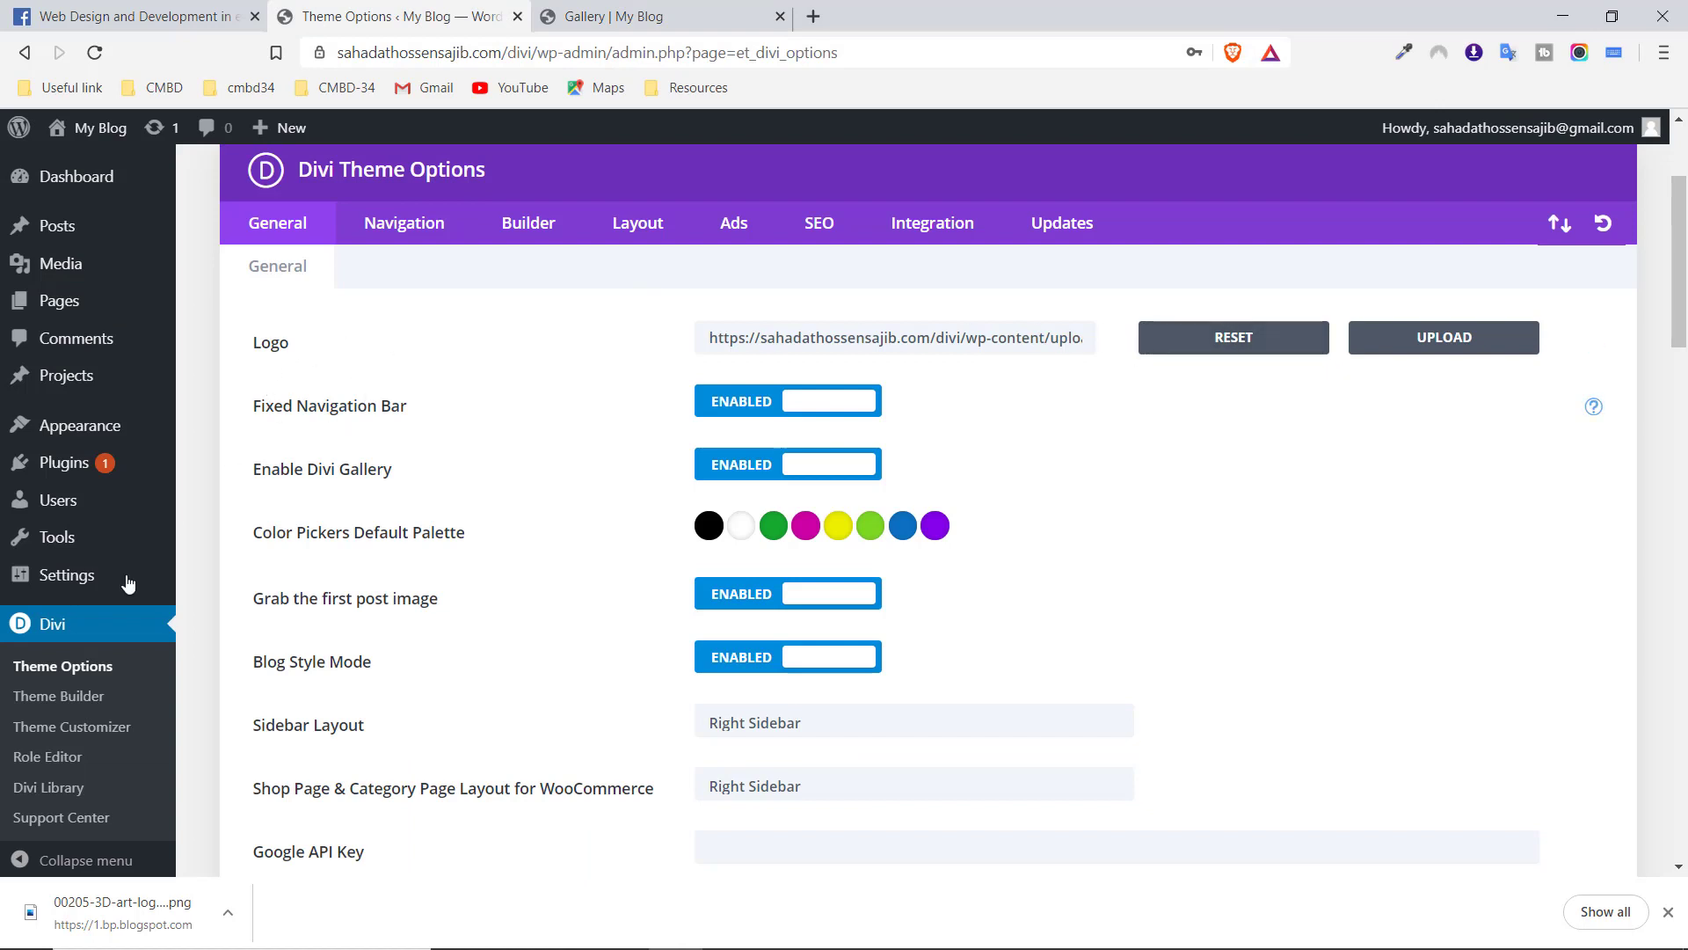
click(1444, 343)
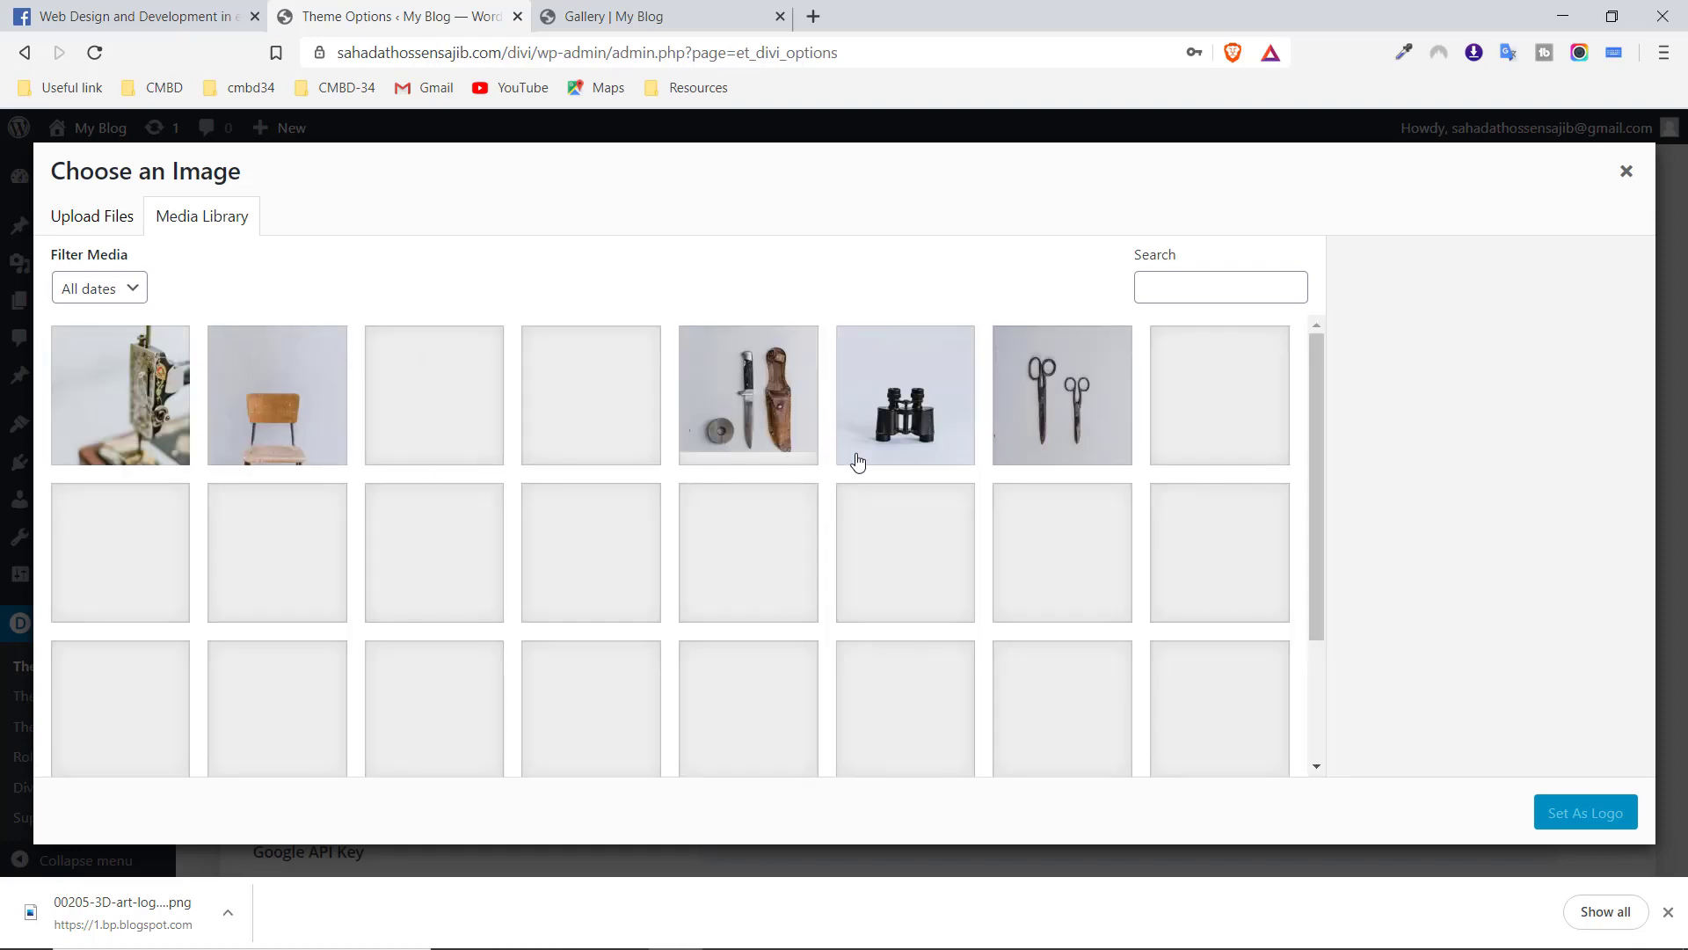
click(906, 391)
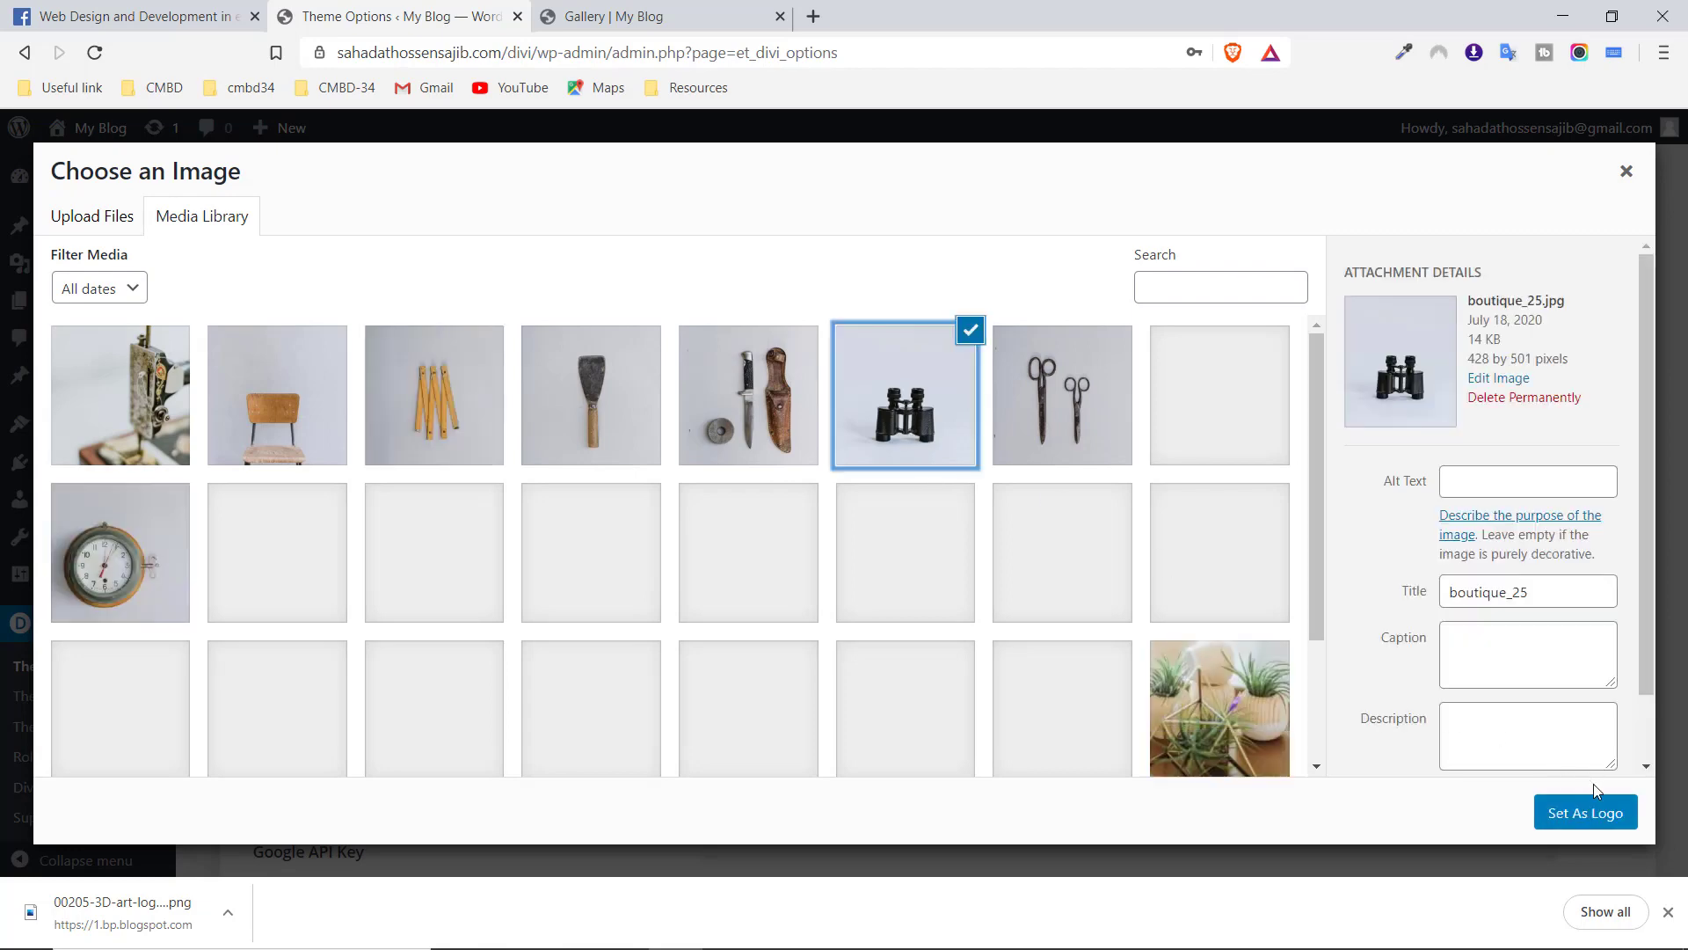
click(1592, 811)
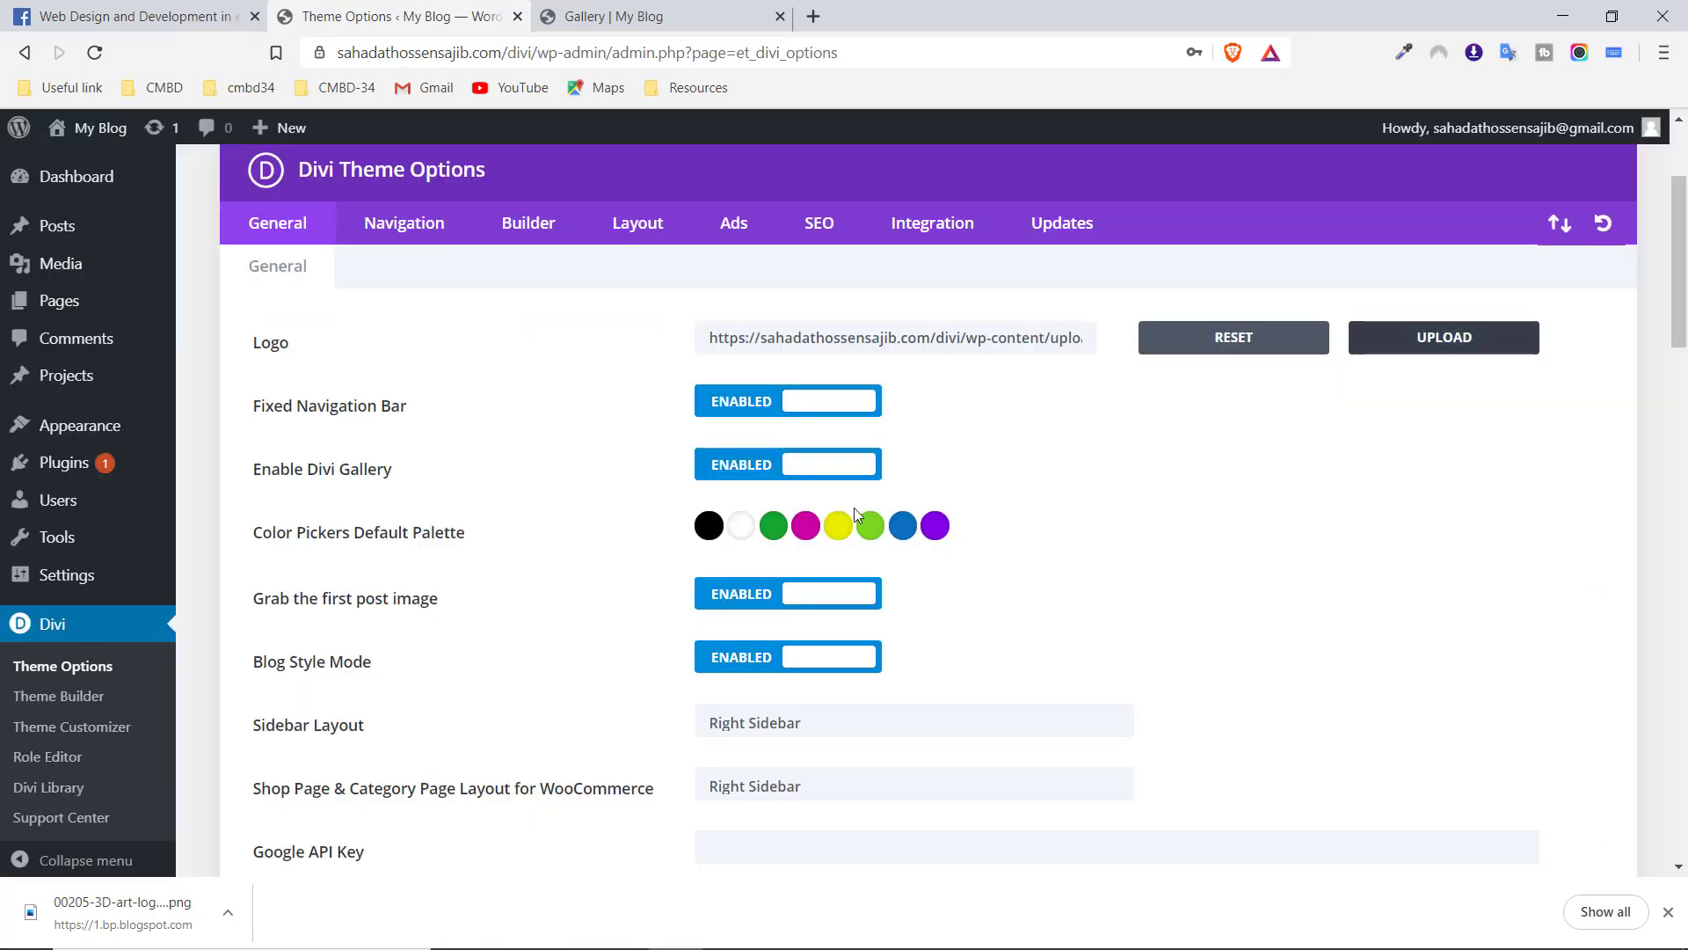
scroll(528, 440, down, 20)
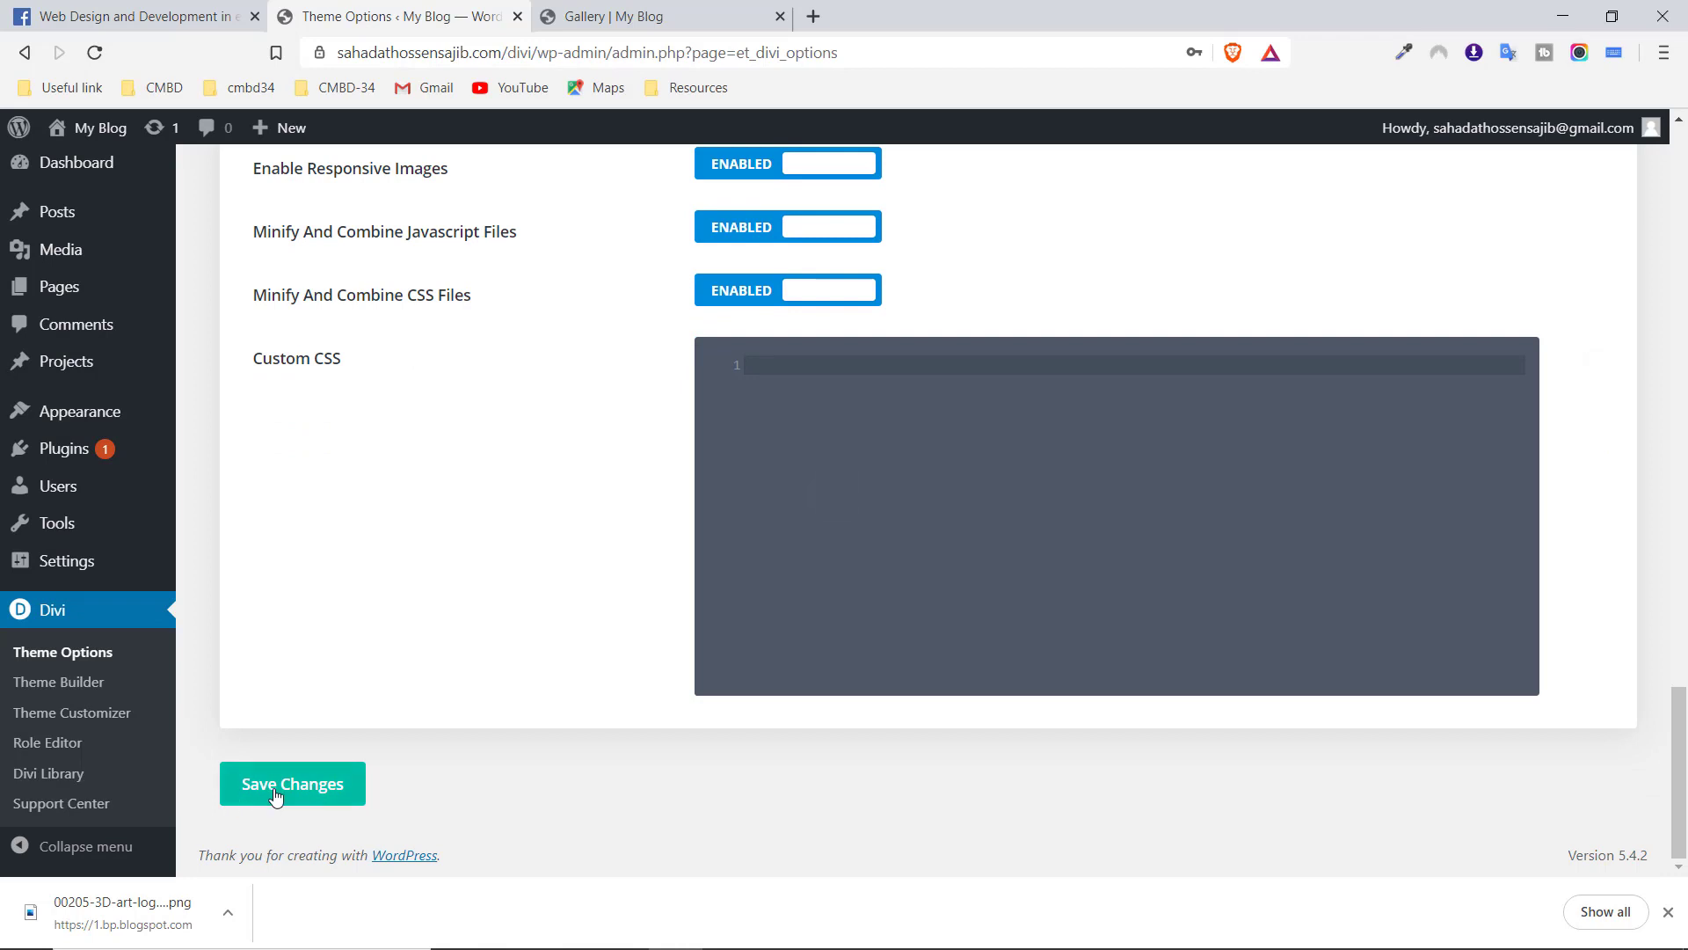
click(276, 794)
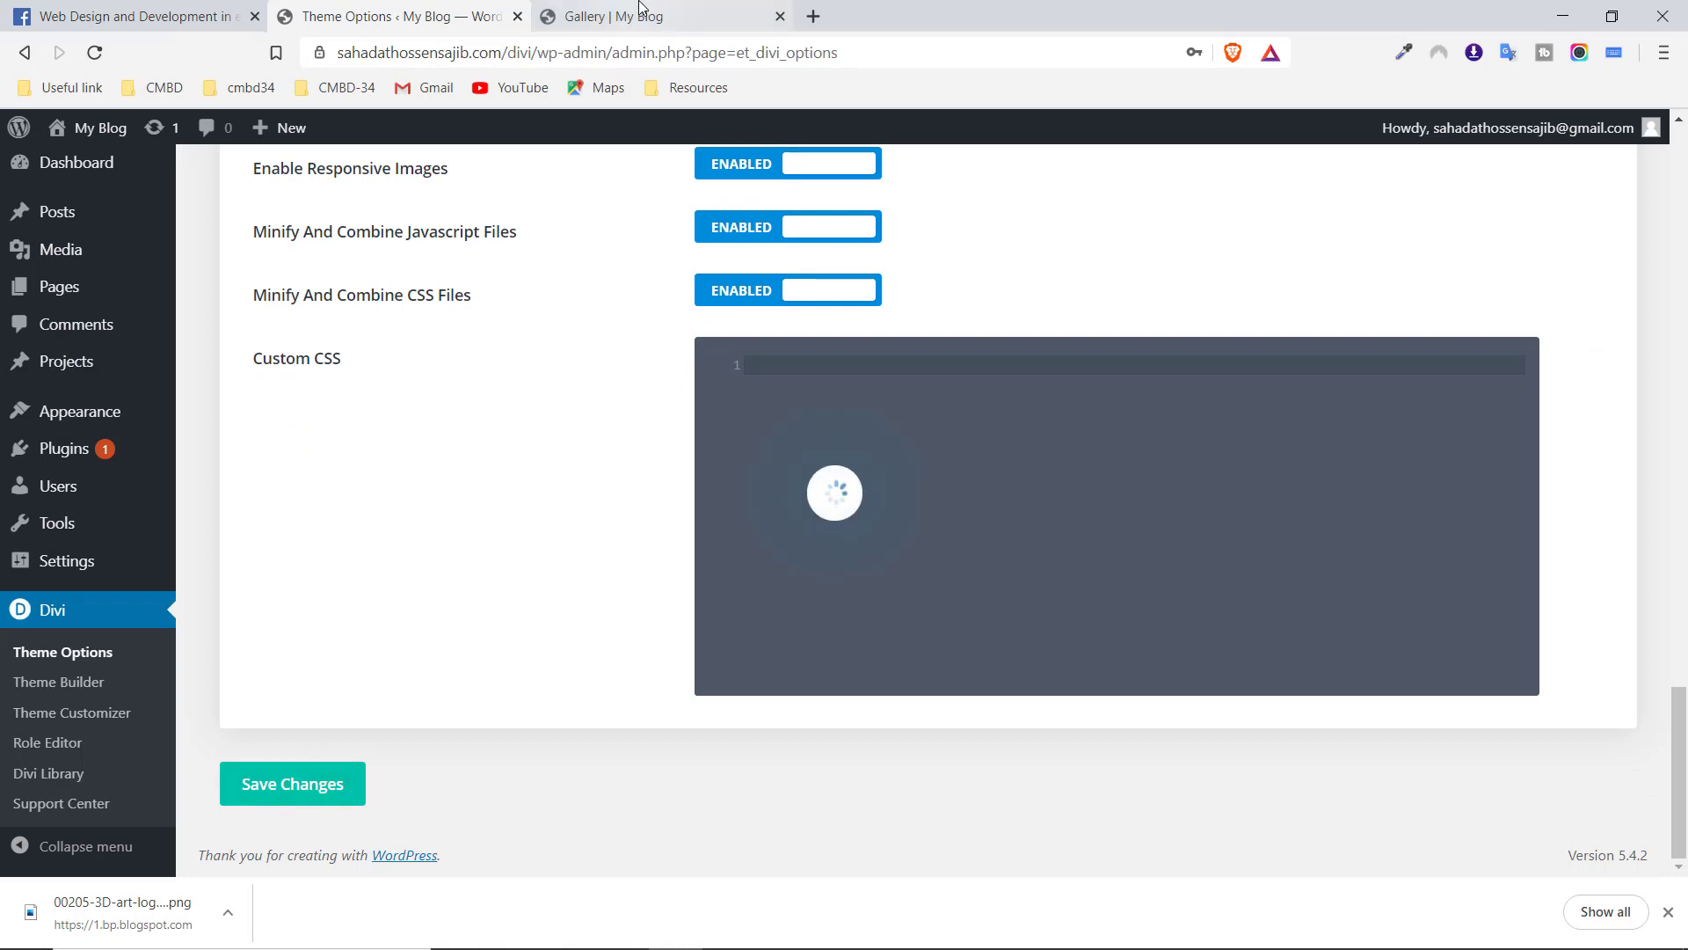
click(639, 11)
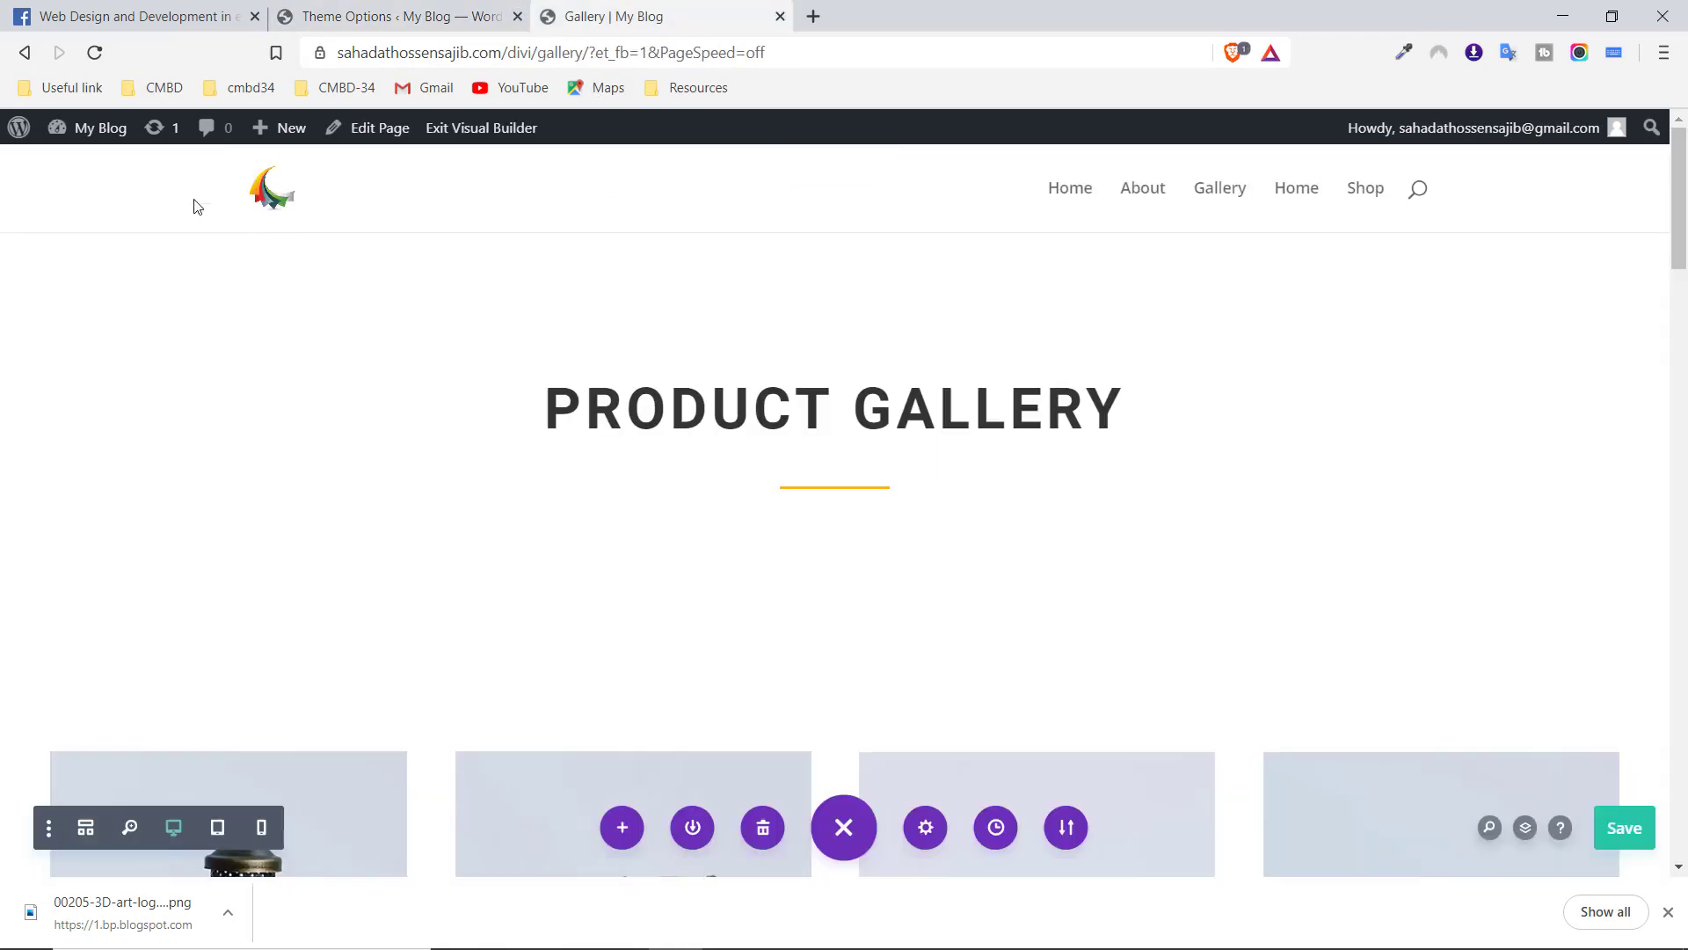
click(95, 53)
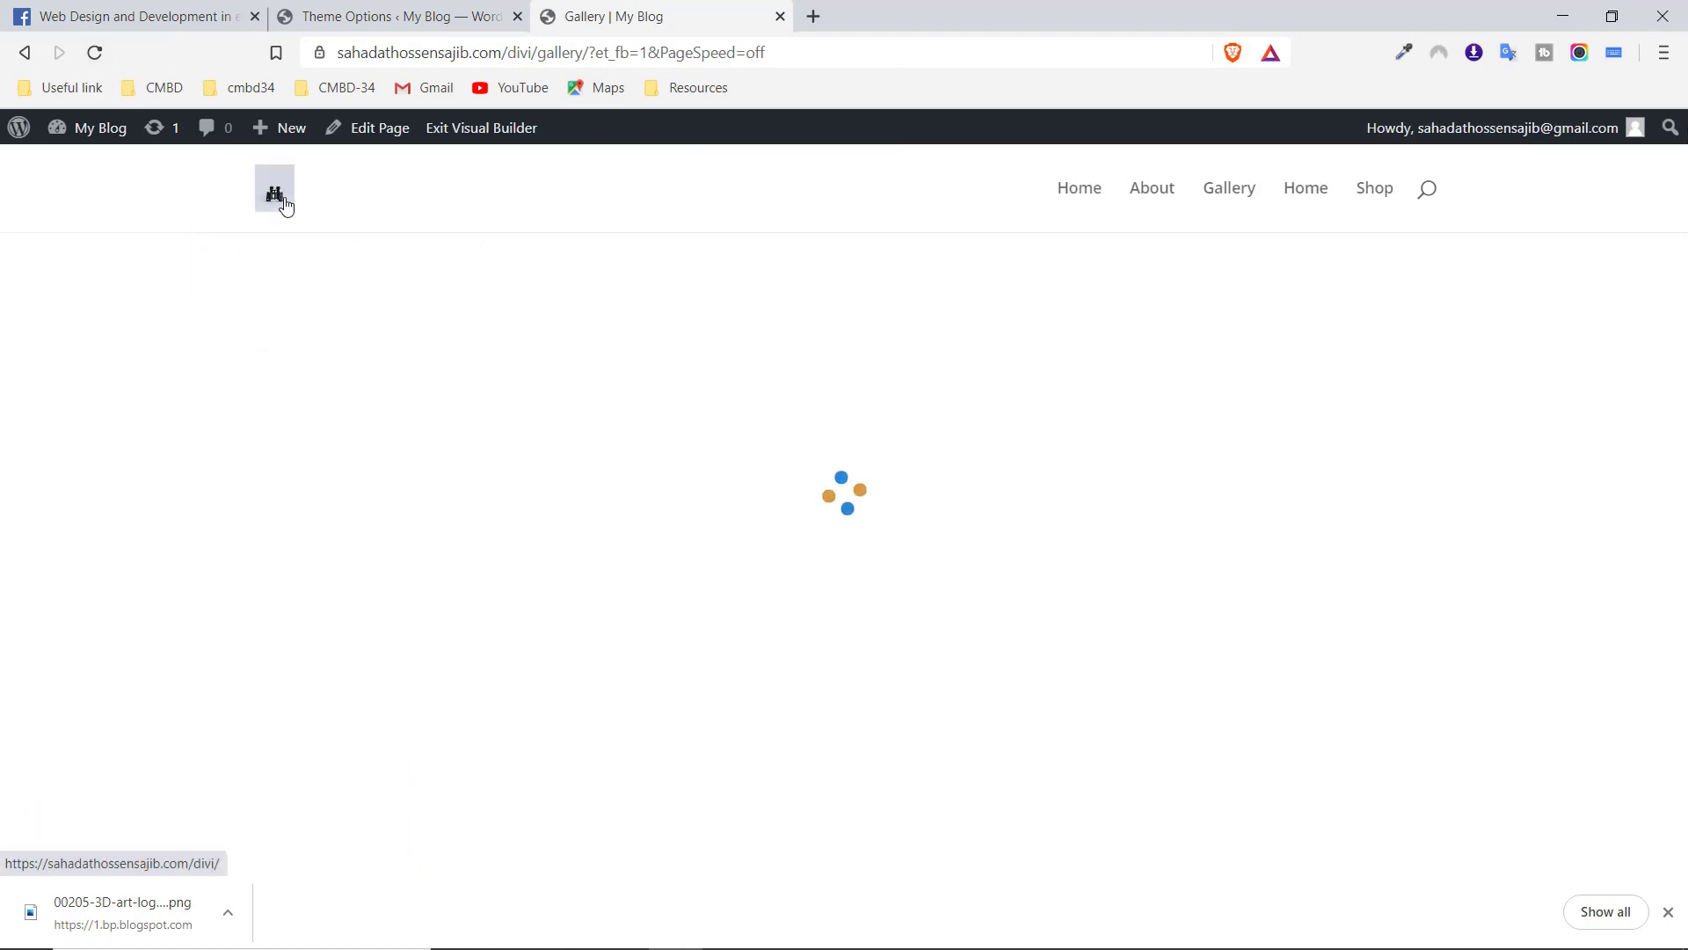
Upload 00205-3D-art-logo-design-free-logos-online-011 from the Desktop as a new image for the logo
click(400, 9)
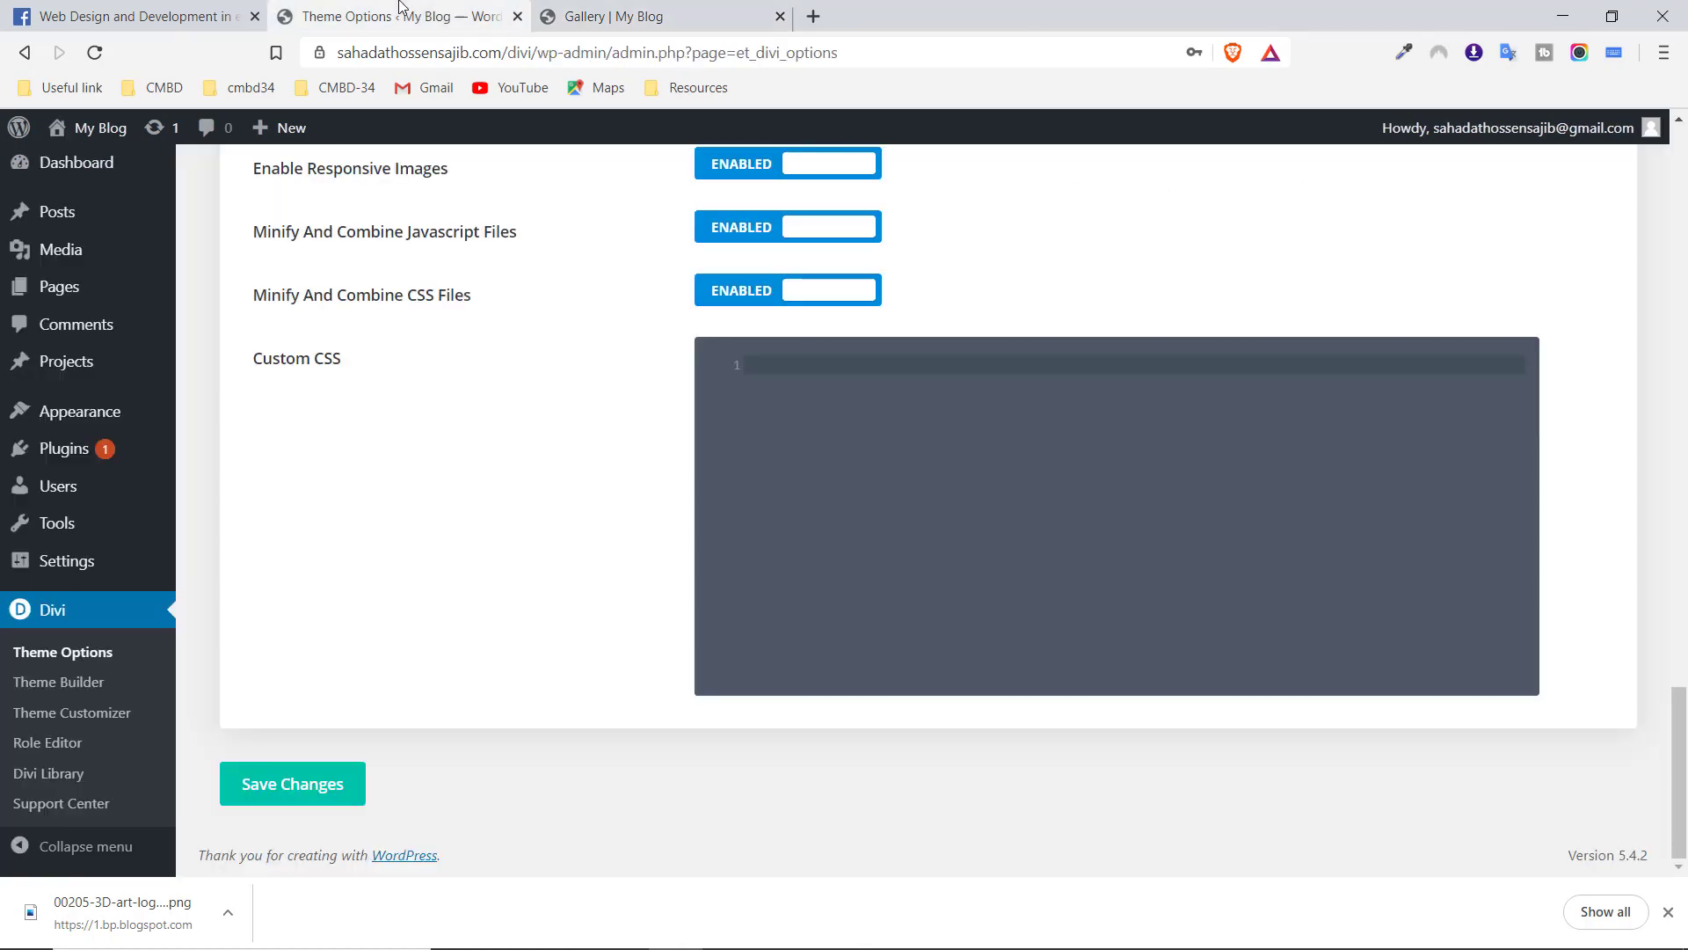
scroll(702, 530, up, 20)
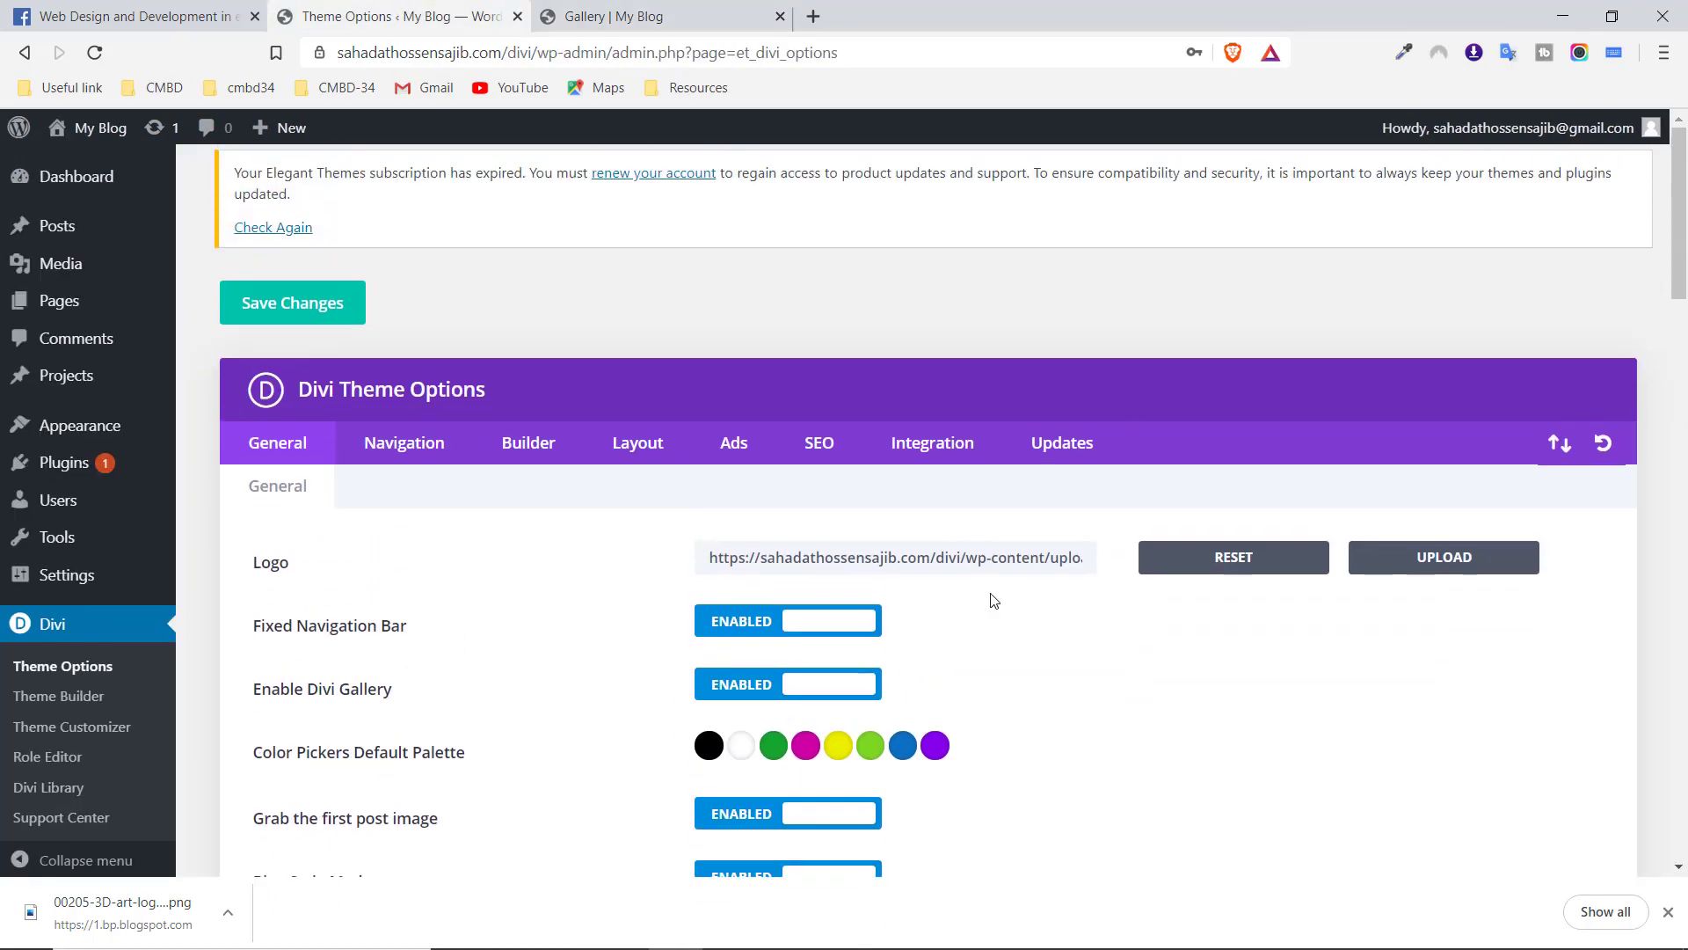
click(1476, 559)
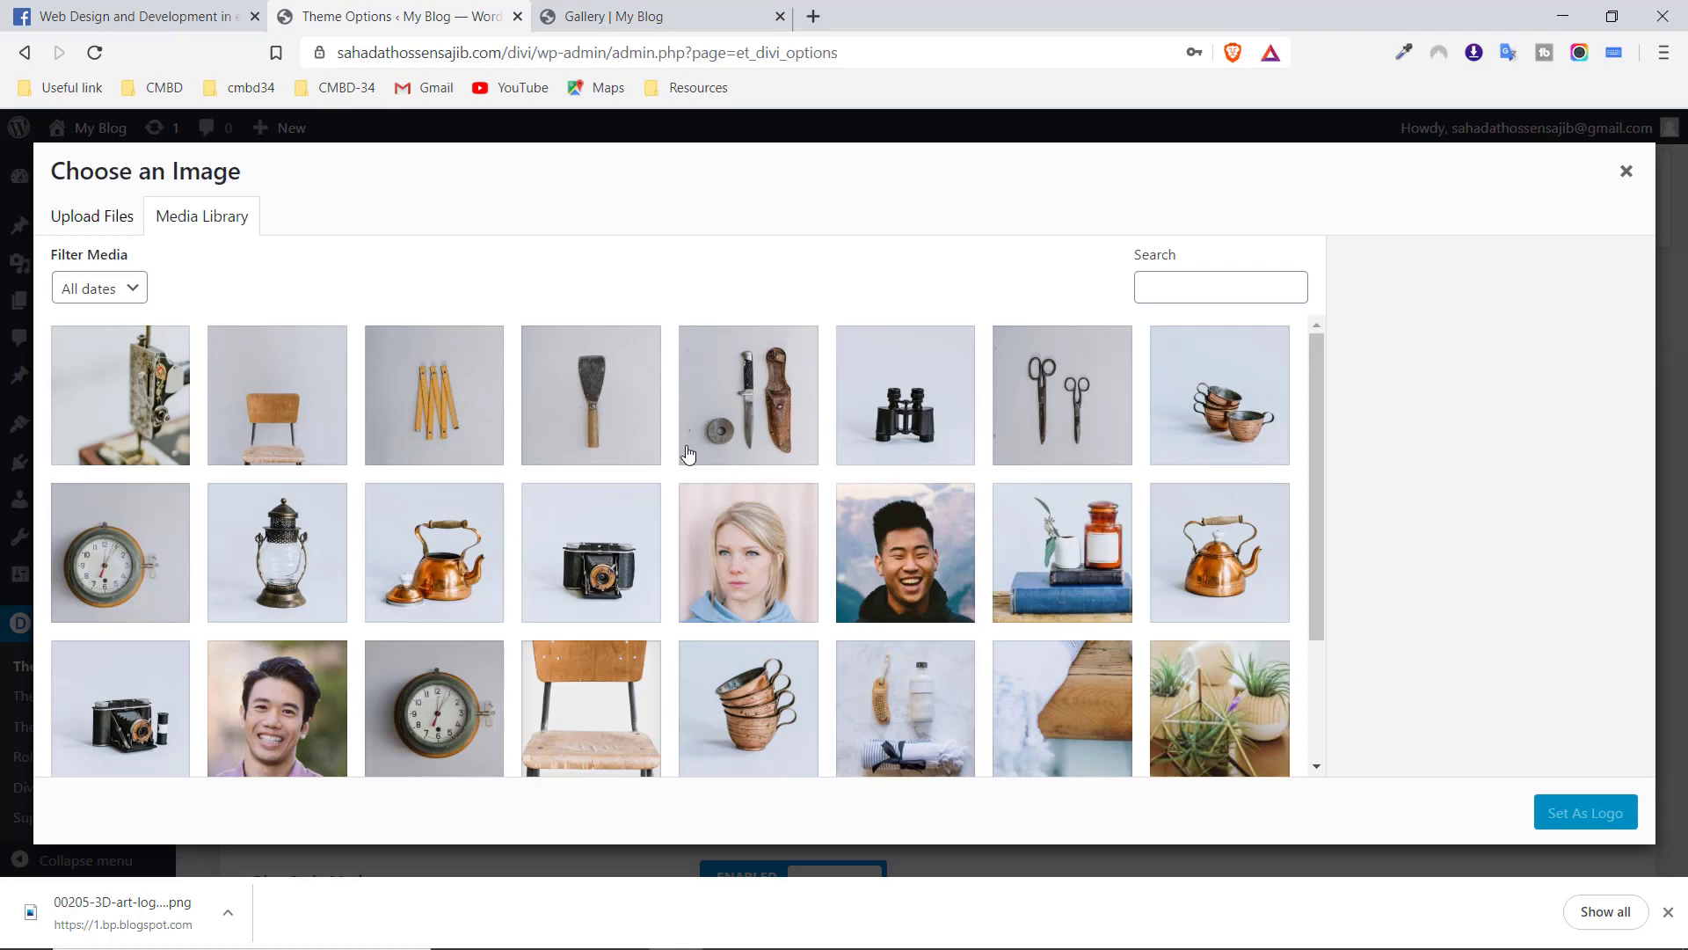
scroll(688, 453, down, 2)
scroll(735, 541, up, 2)
click(113, 218)
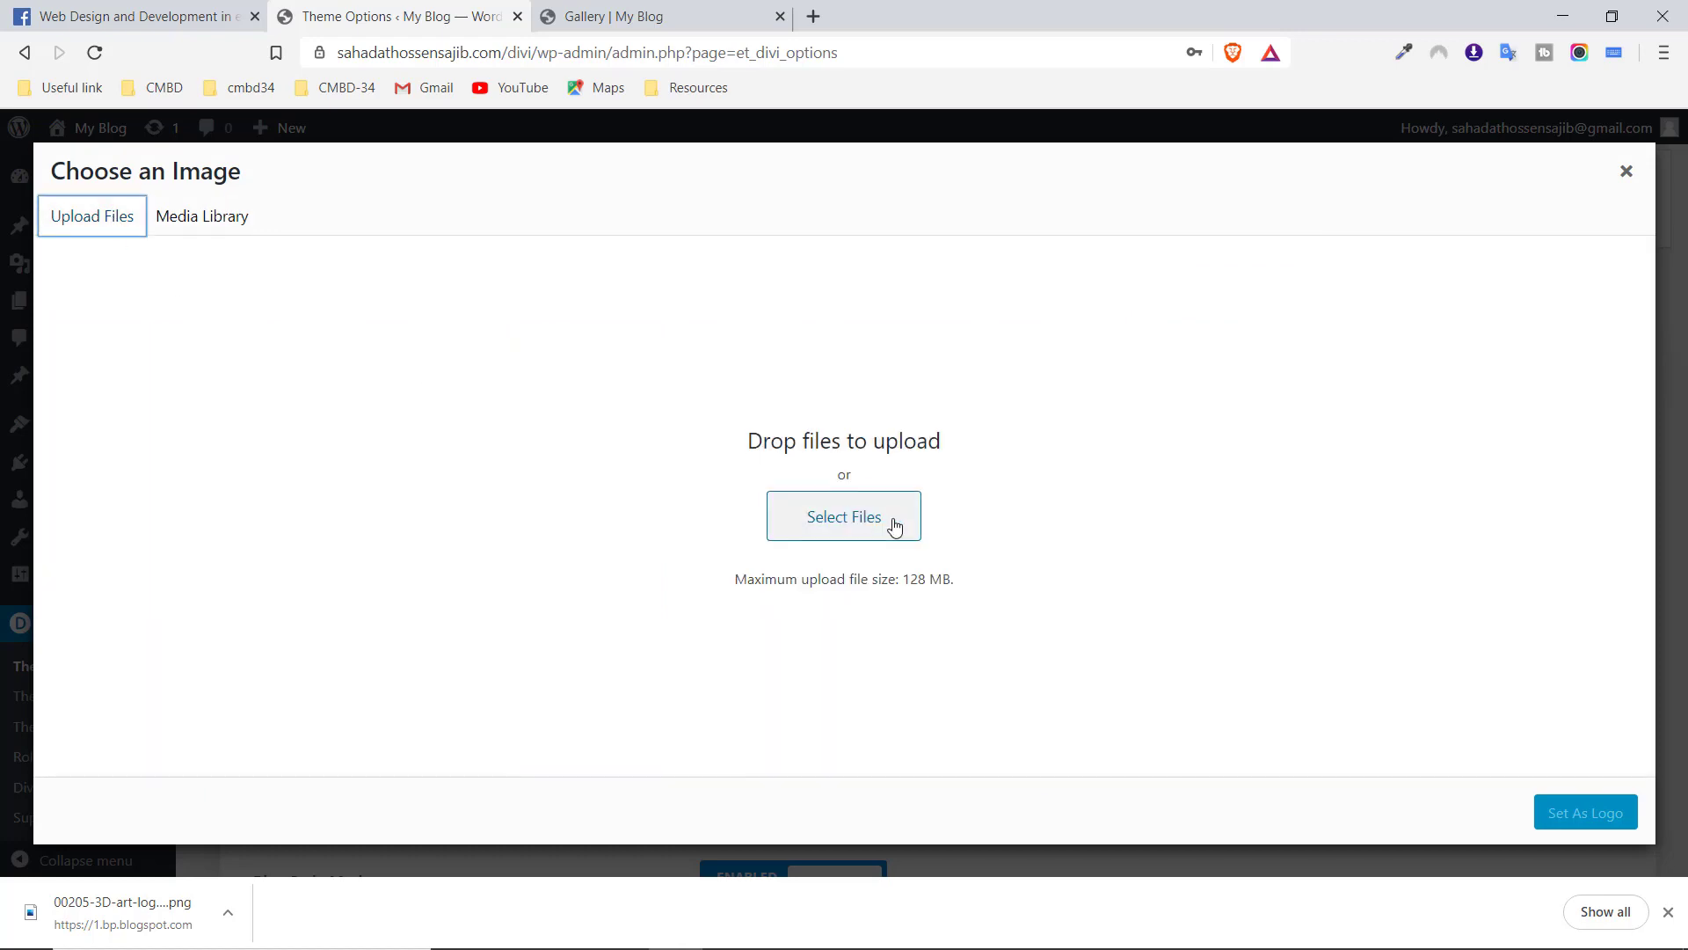
click(894, 526)
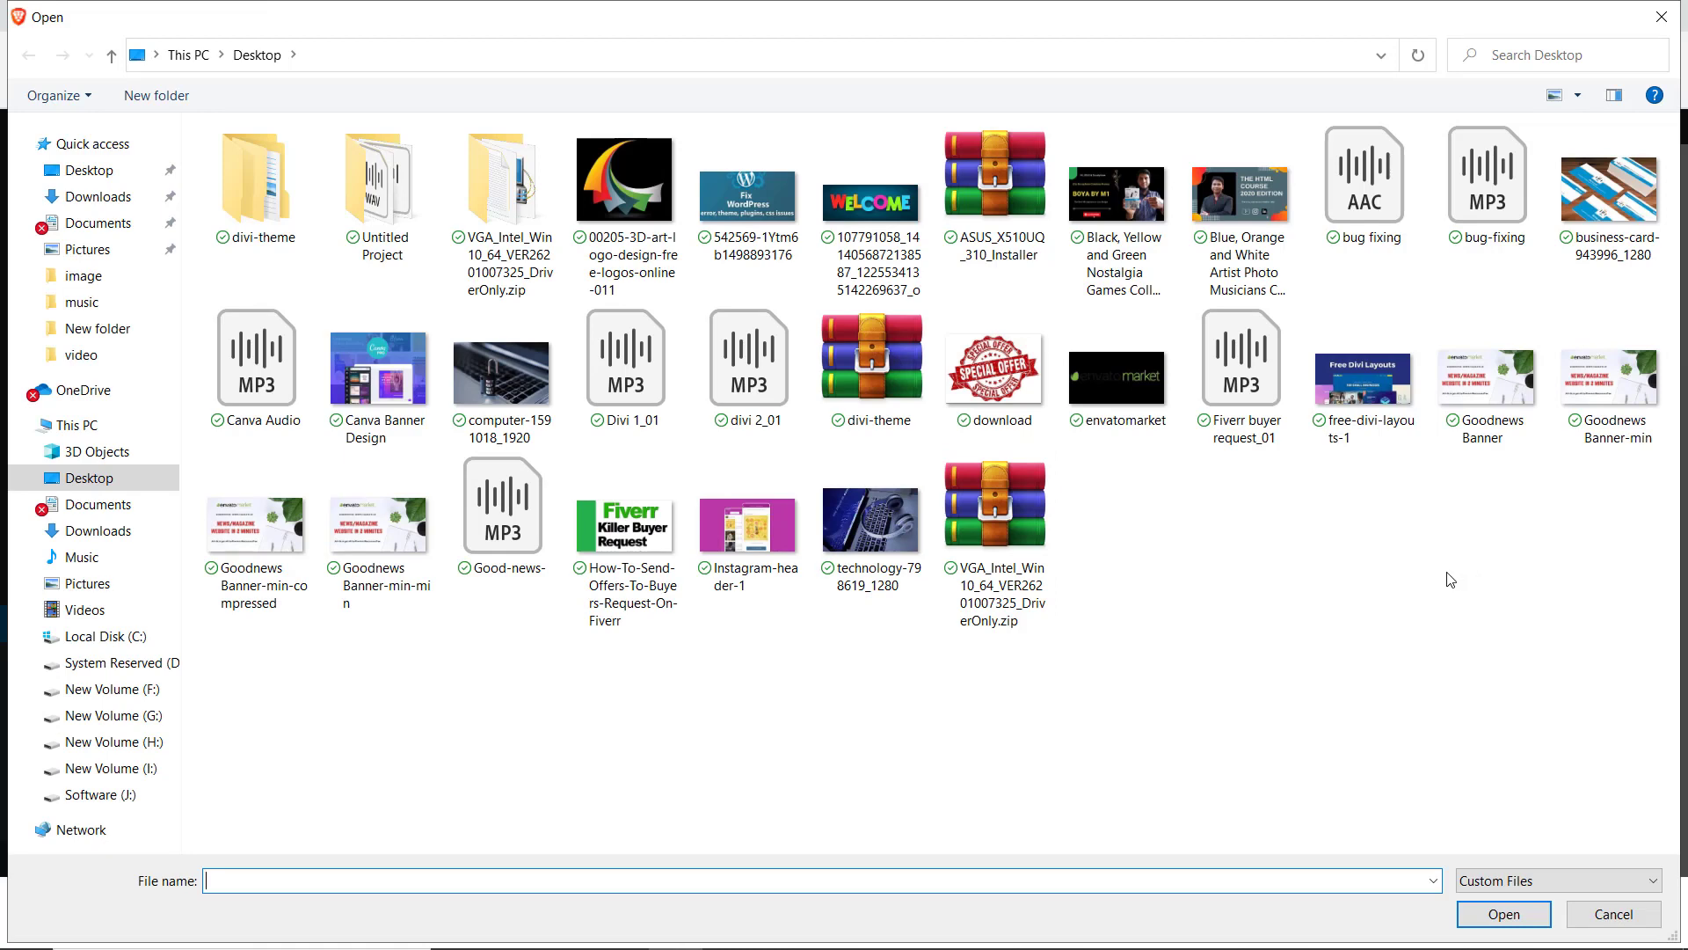
click(625, 185)
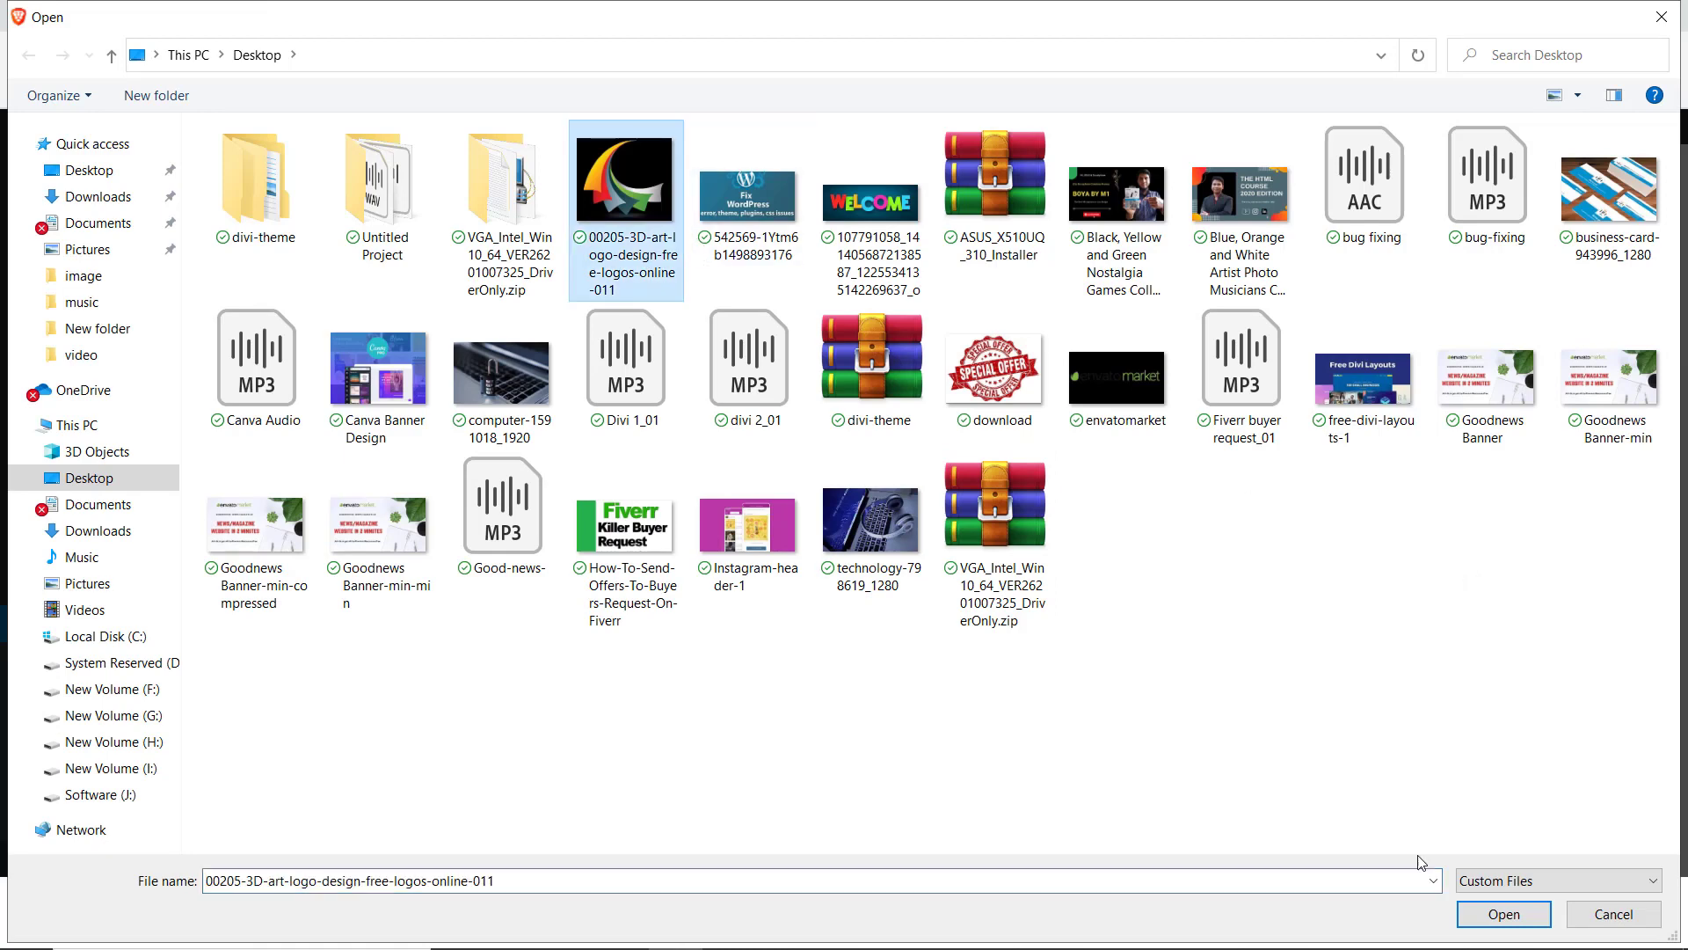
click(1495, 922)
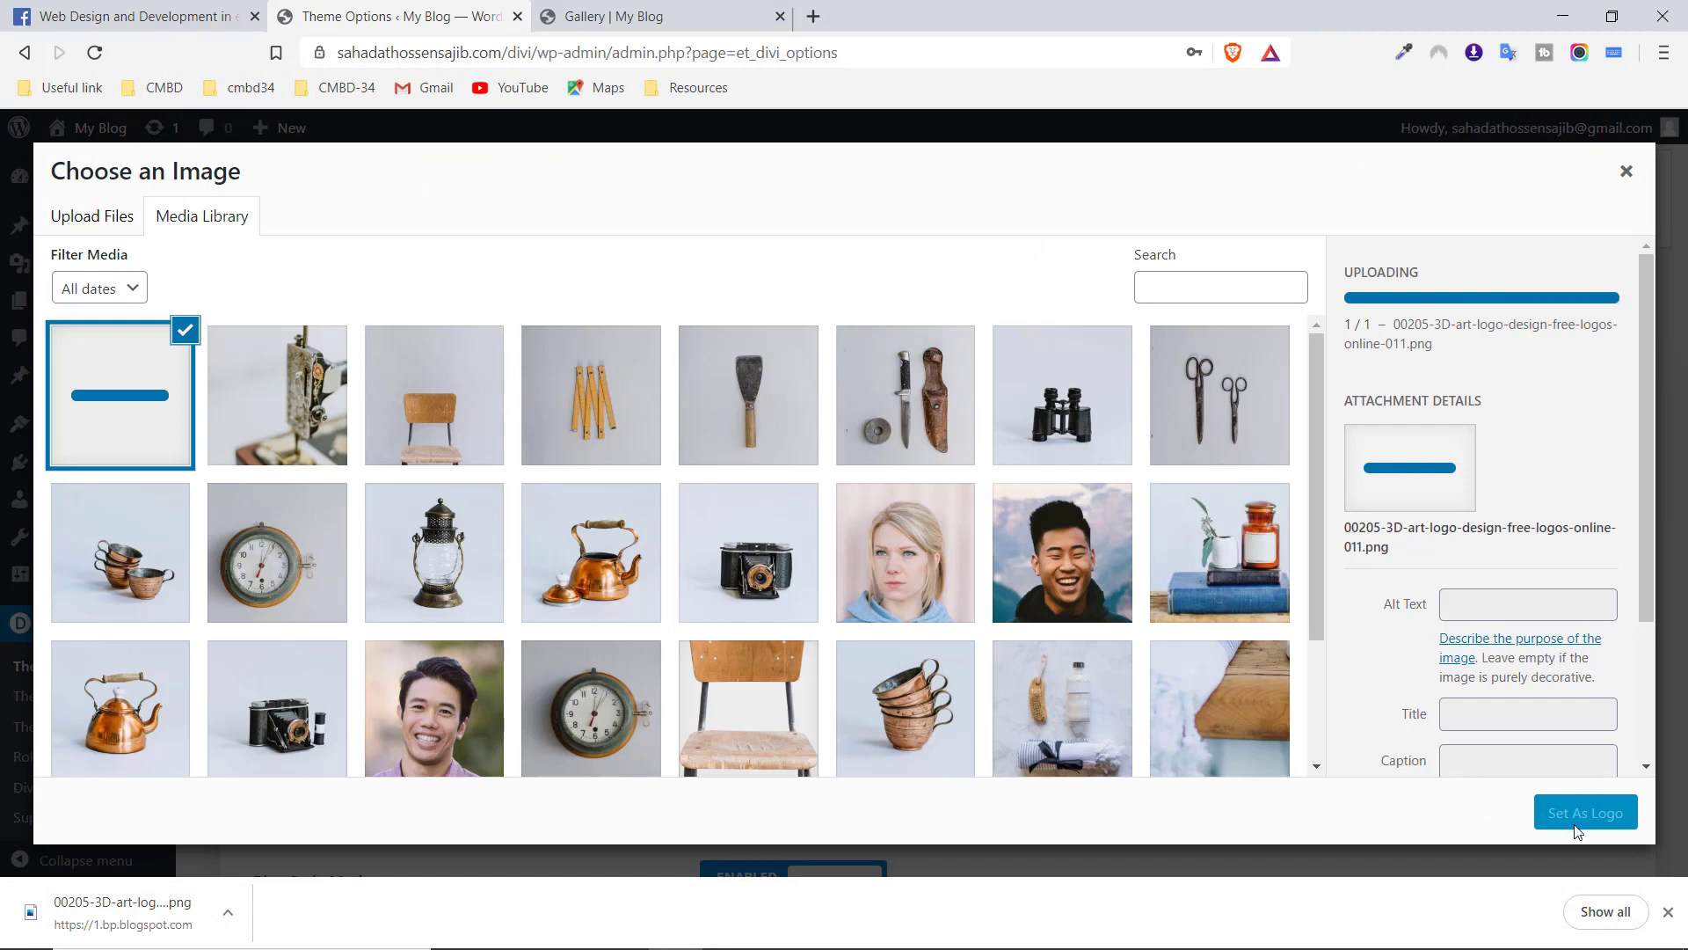
Set the uploaded 3D art image as the site logo and save the theme options
click(1603, 820)
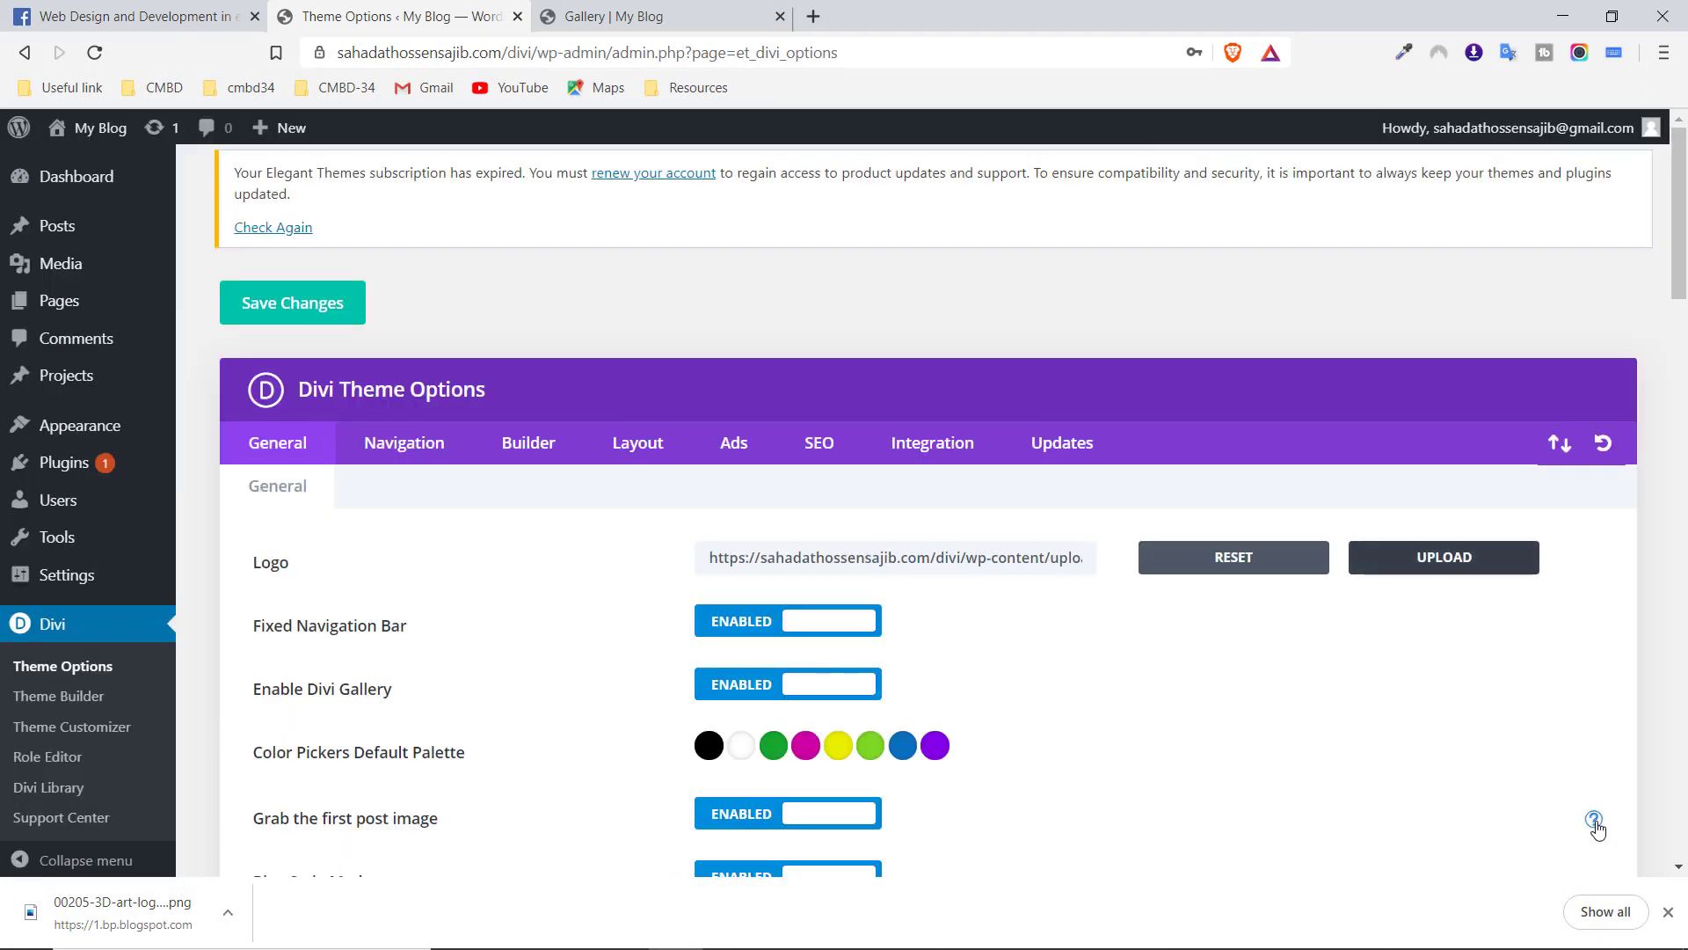
scroll(595, 599, down, 20)
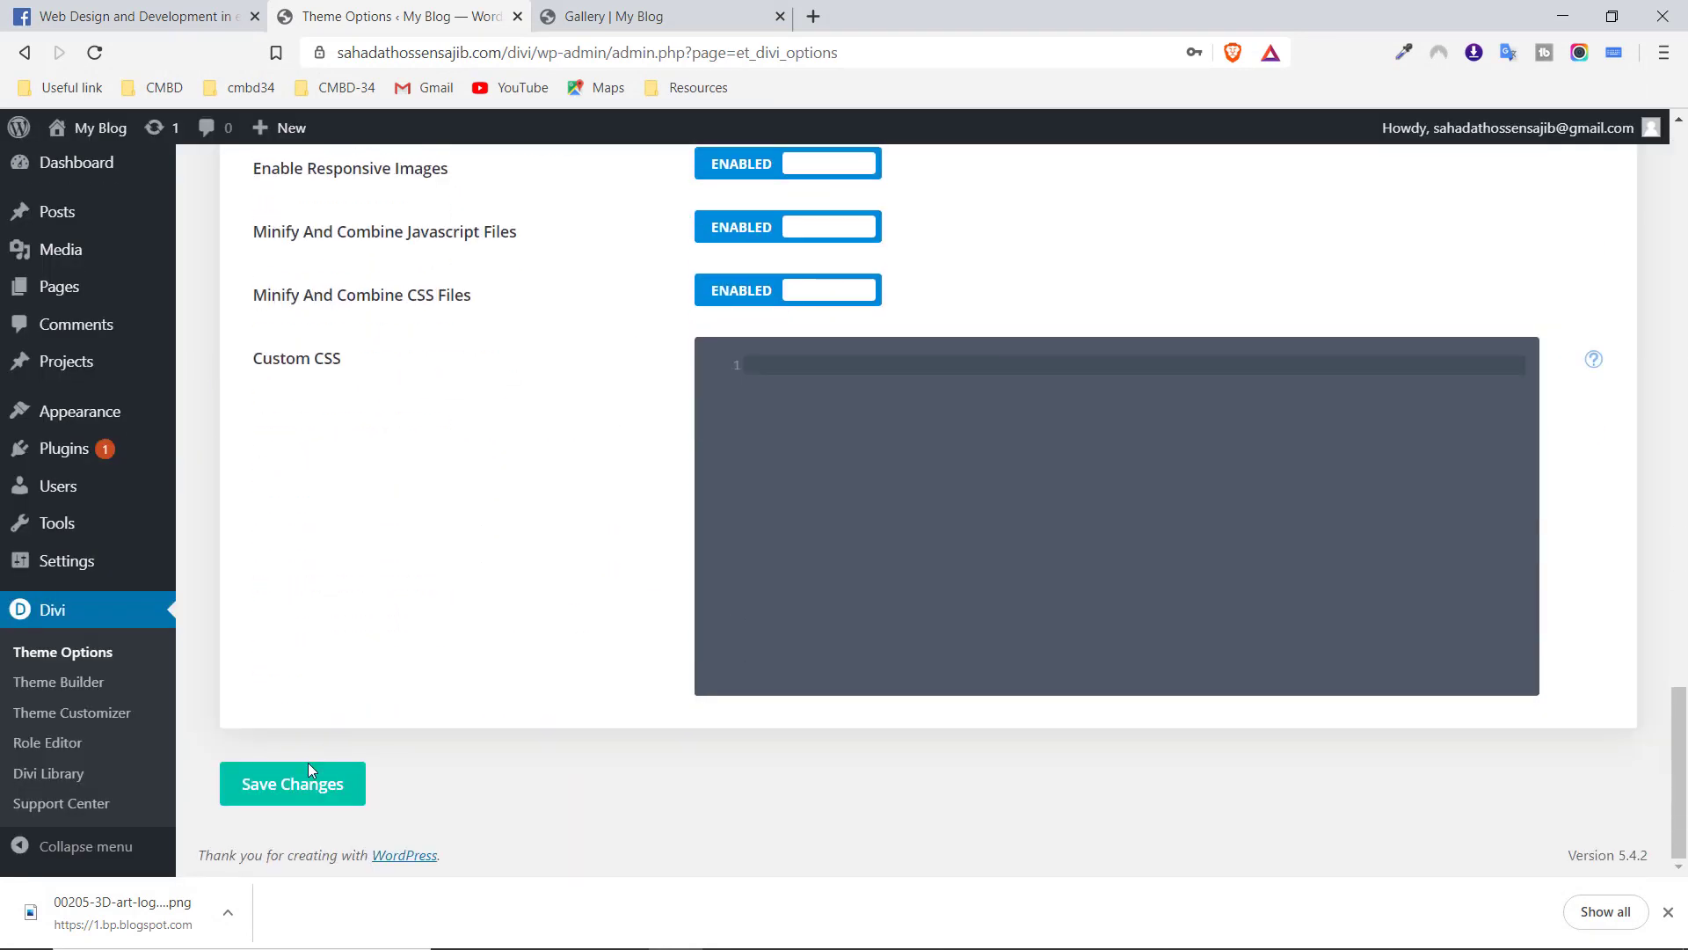
click(325, 783)
Locate the Fixed Navigation Bar option and examine how the Gallery page header behaves down to Trending Products
scroll(950, 539, up, 20)
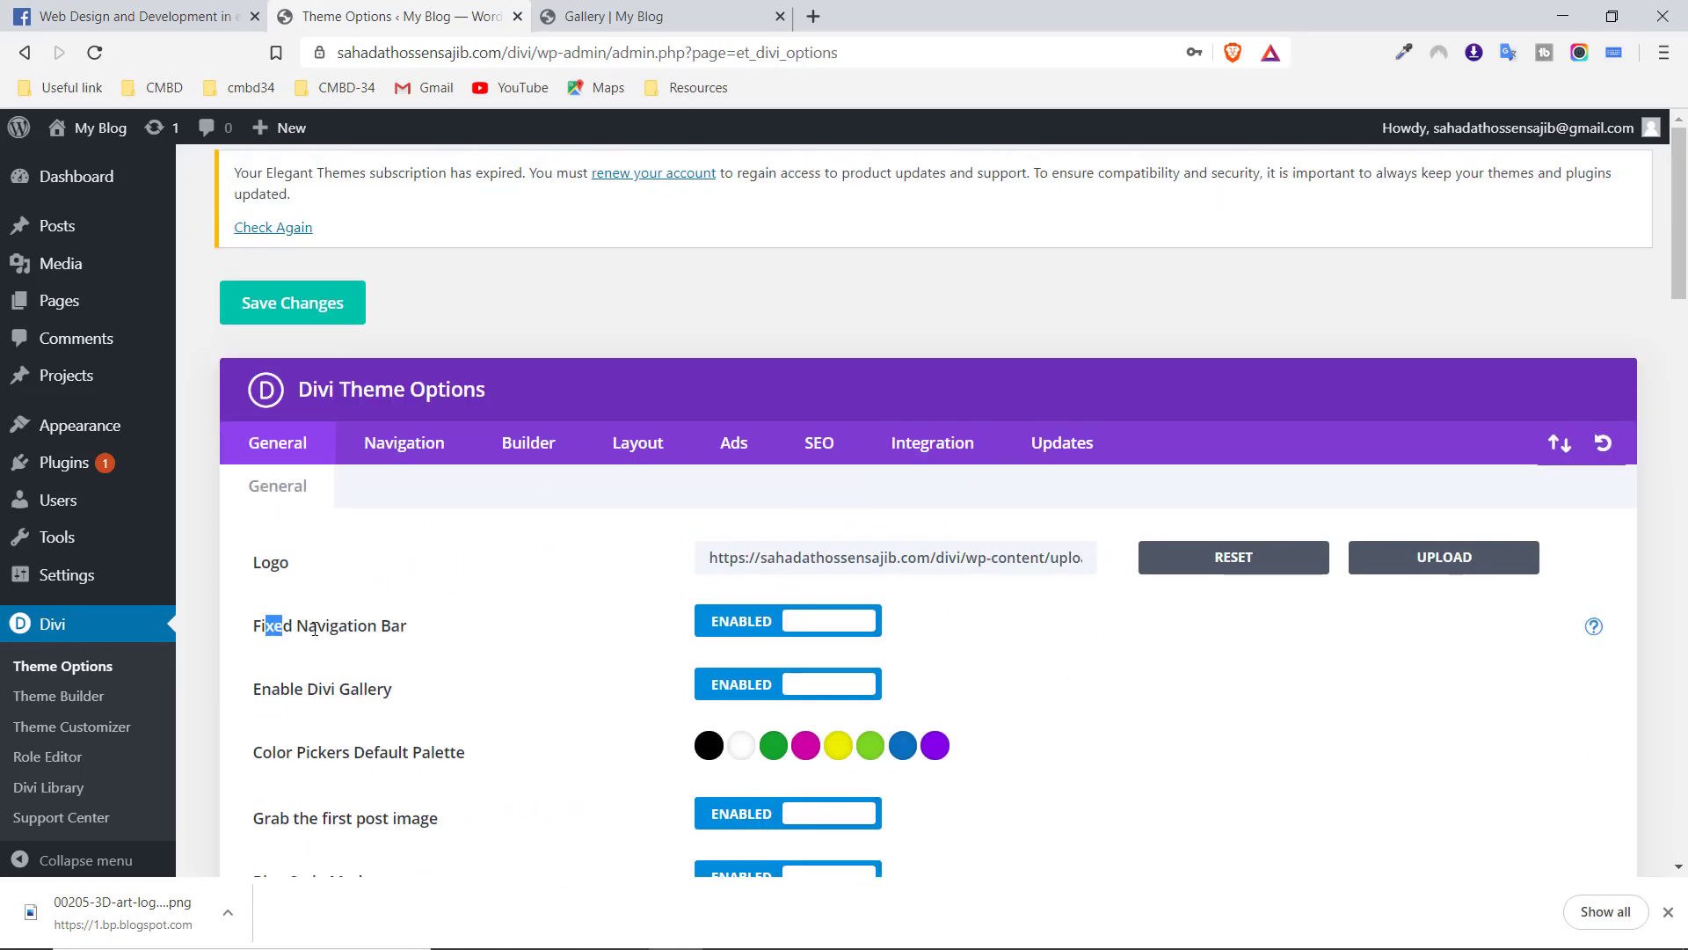
drag(314, 629, 339, 630)
click(391, 627)
click(340, 630)
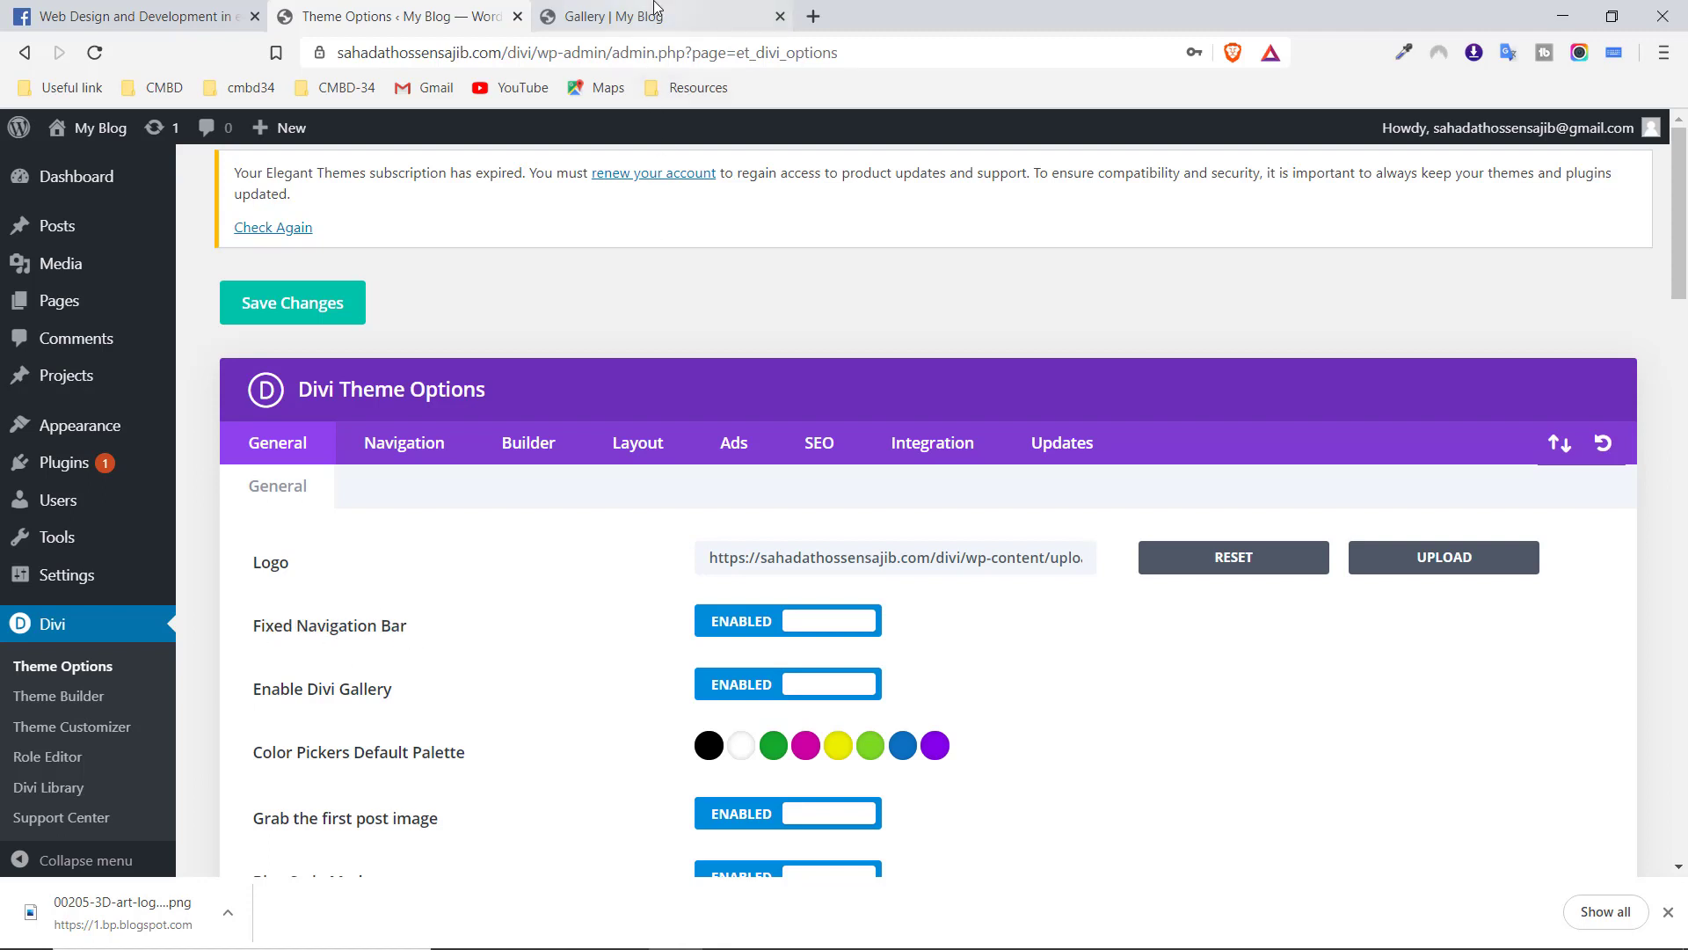
click(616, 16)
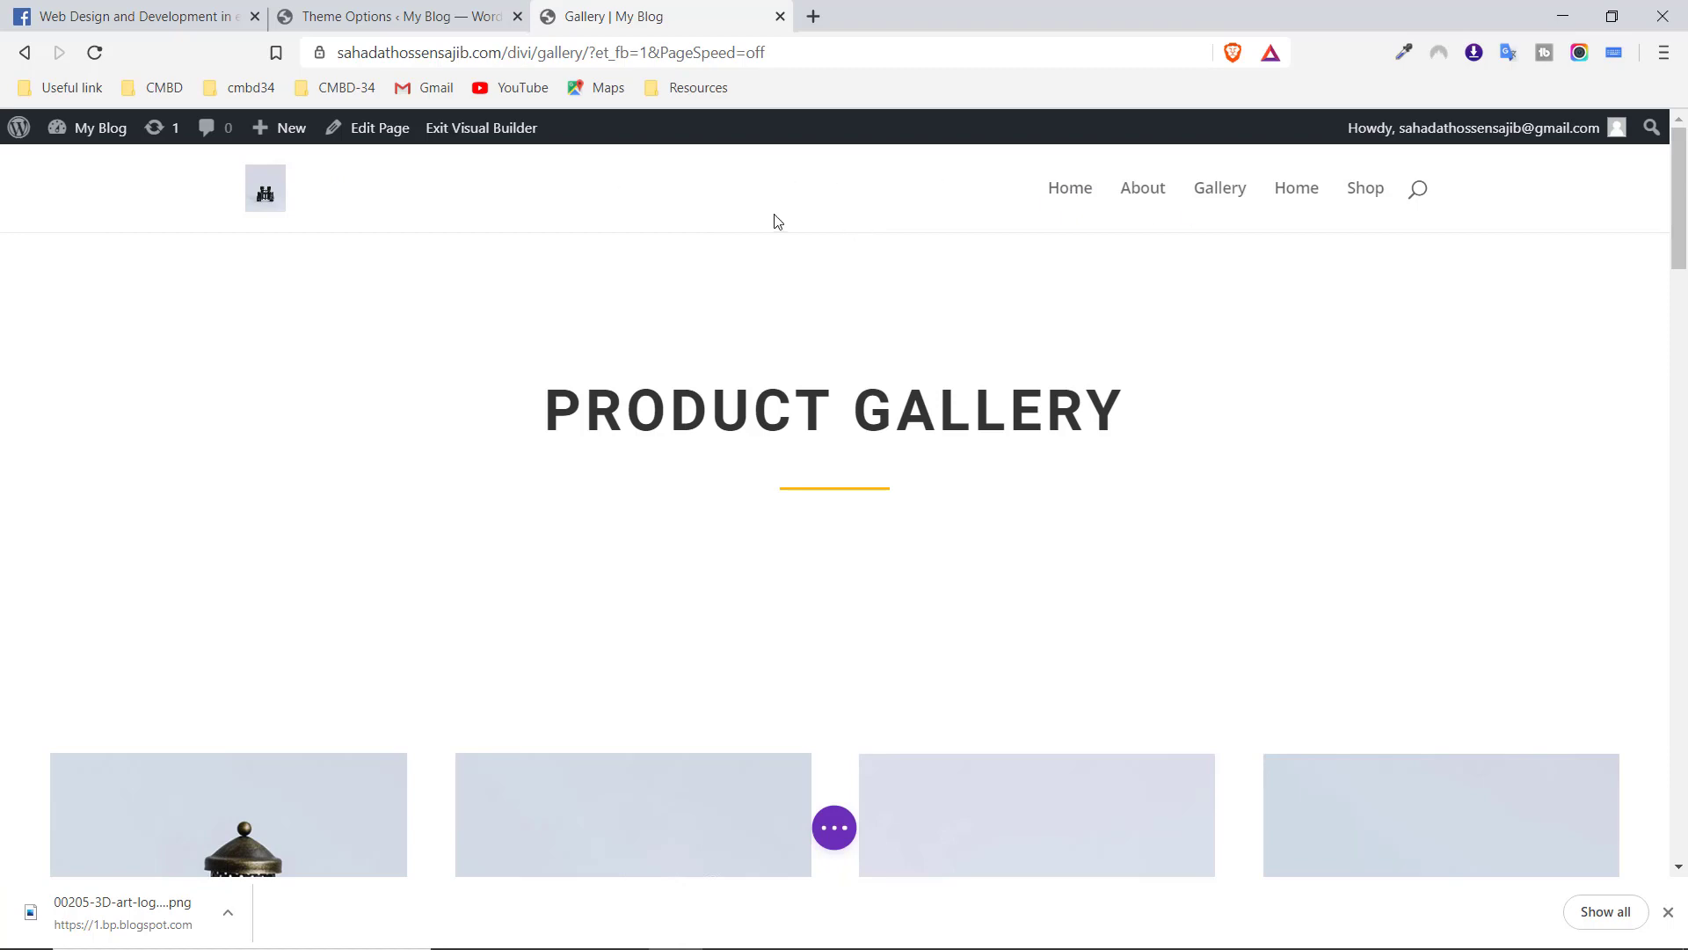
scroll(789, 329, down, 3)
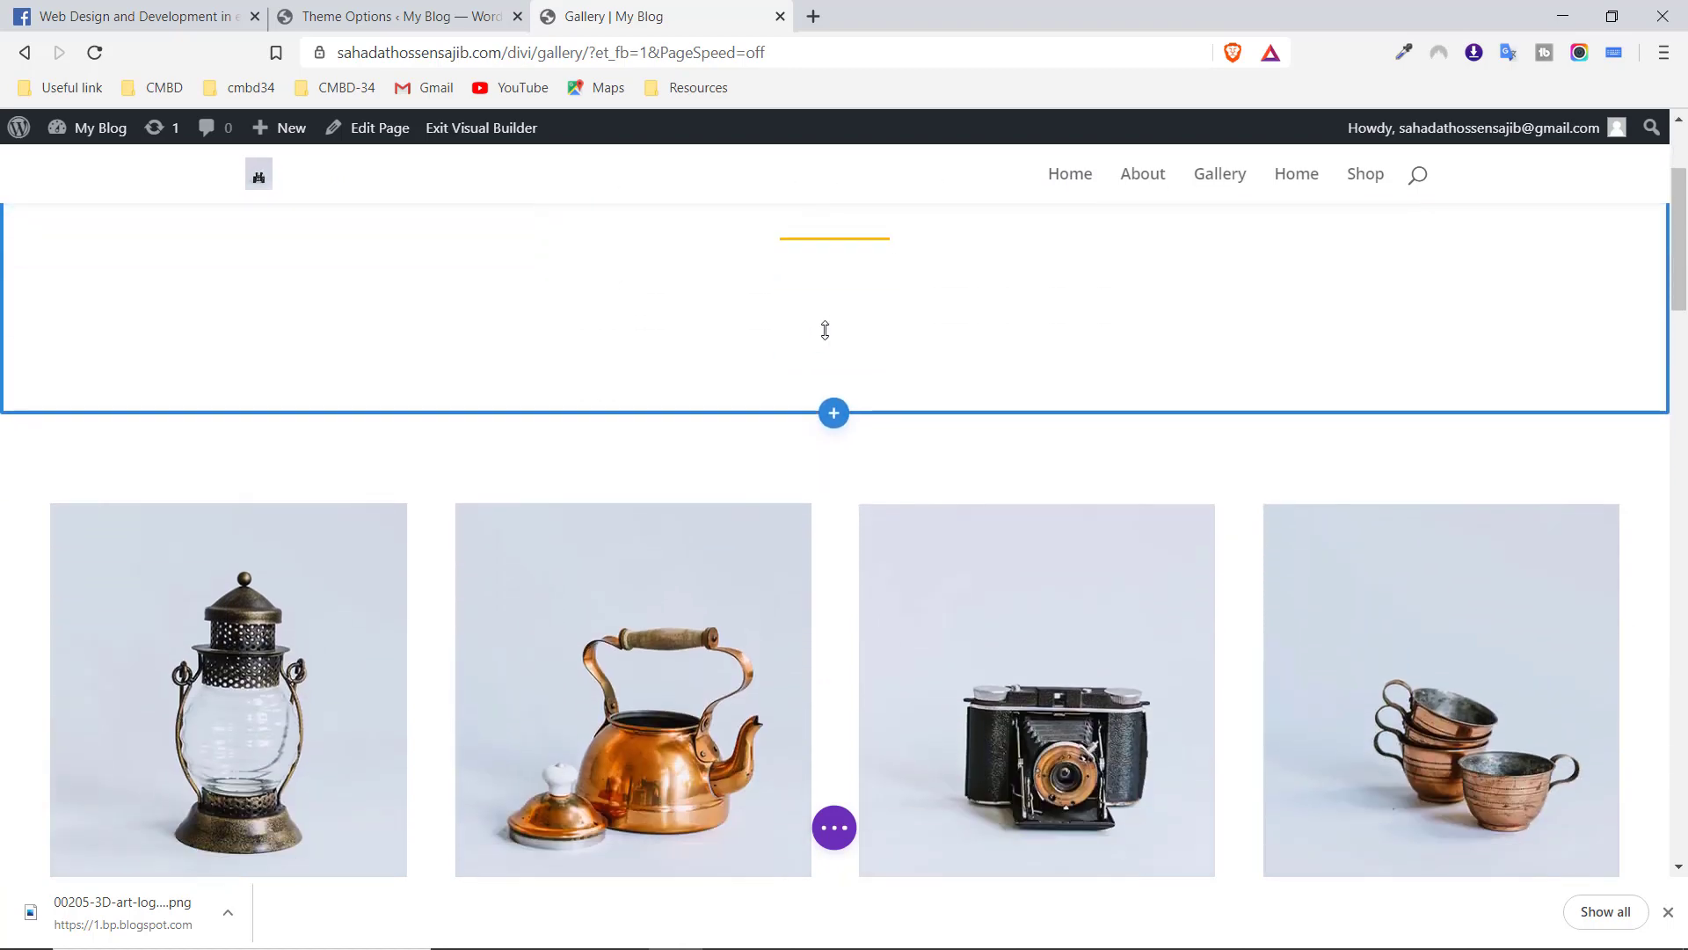
scroll(825, 330, down, 10)
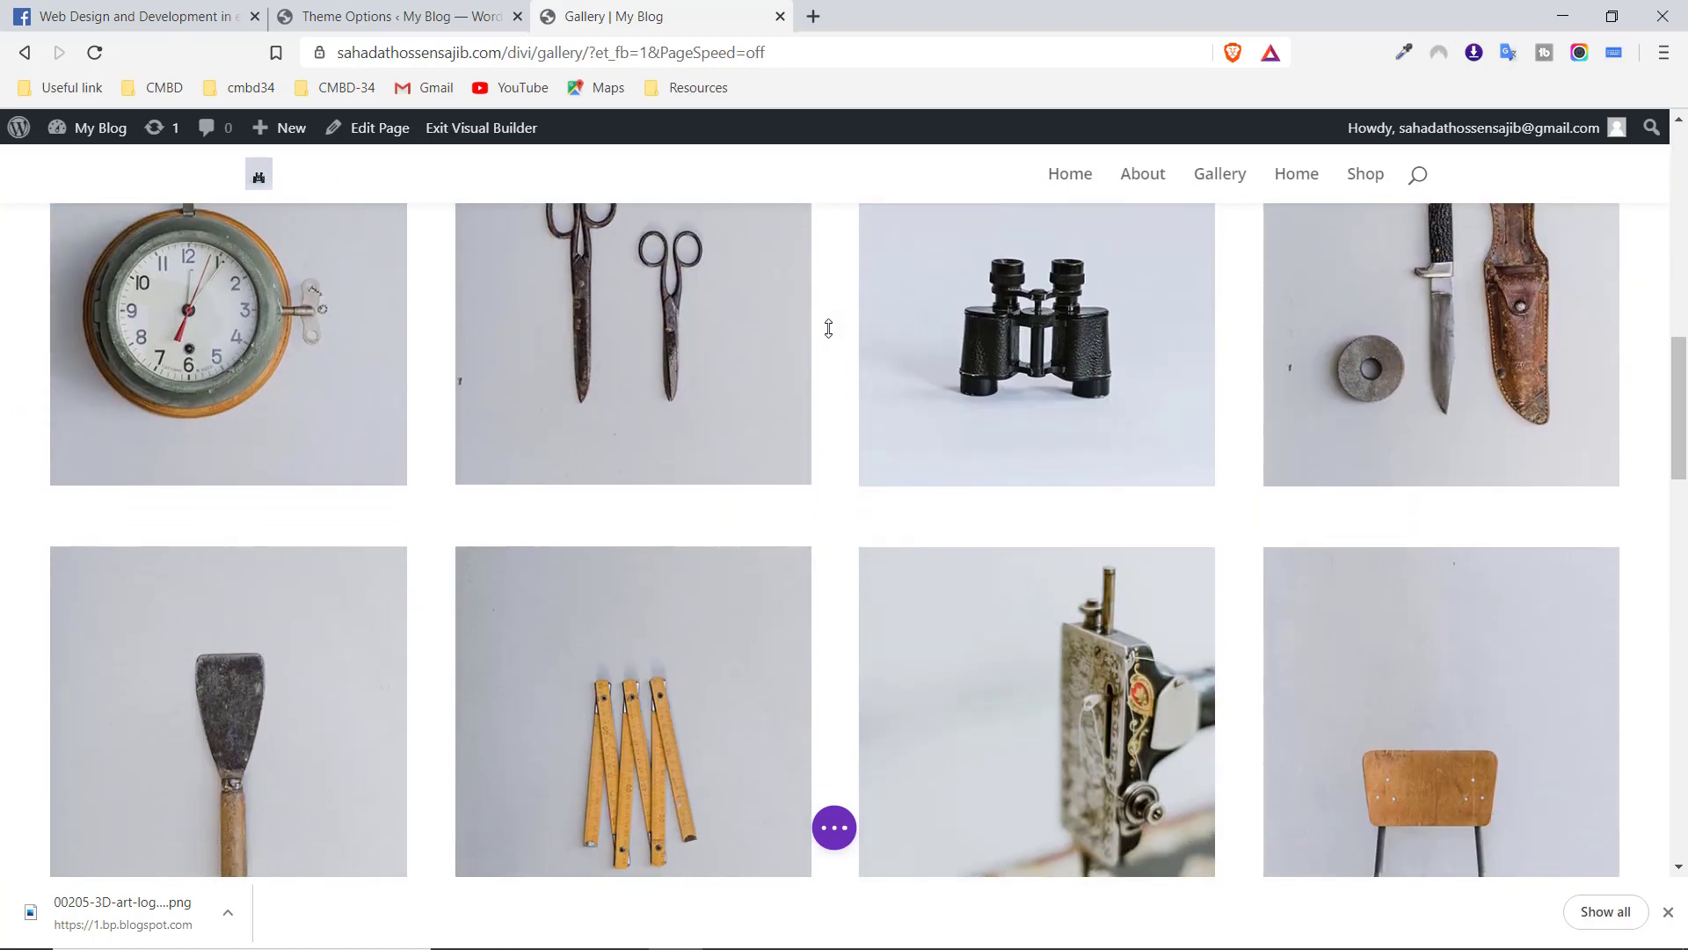
scroll(829, 328, down, 3)
scroll(828, 328, down, 3)
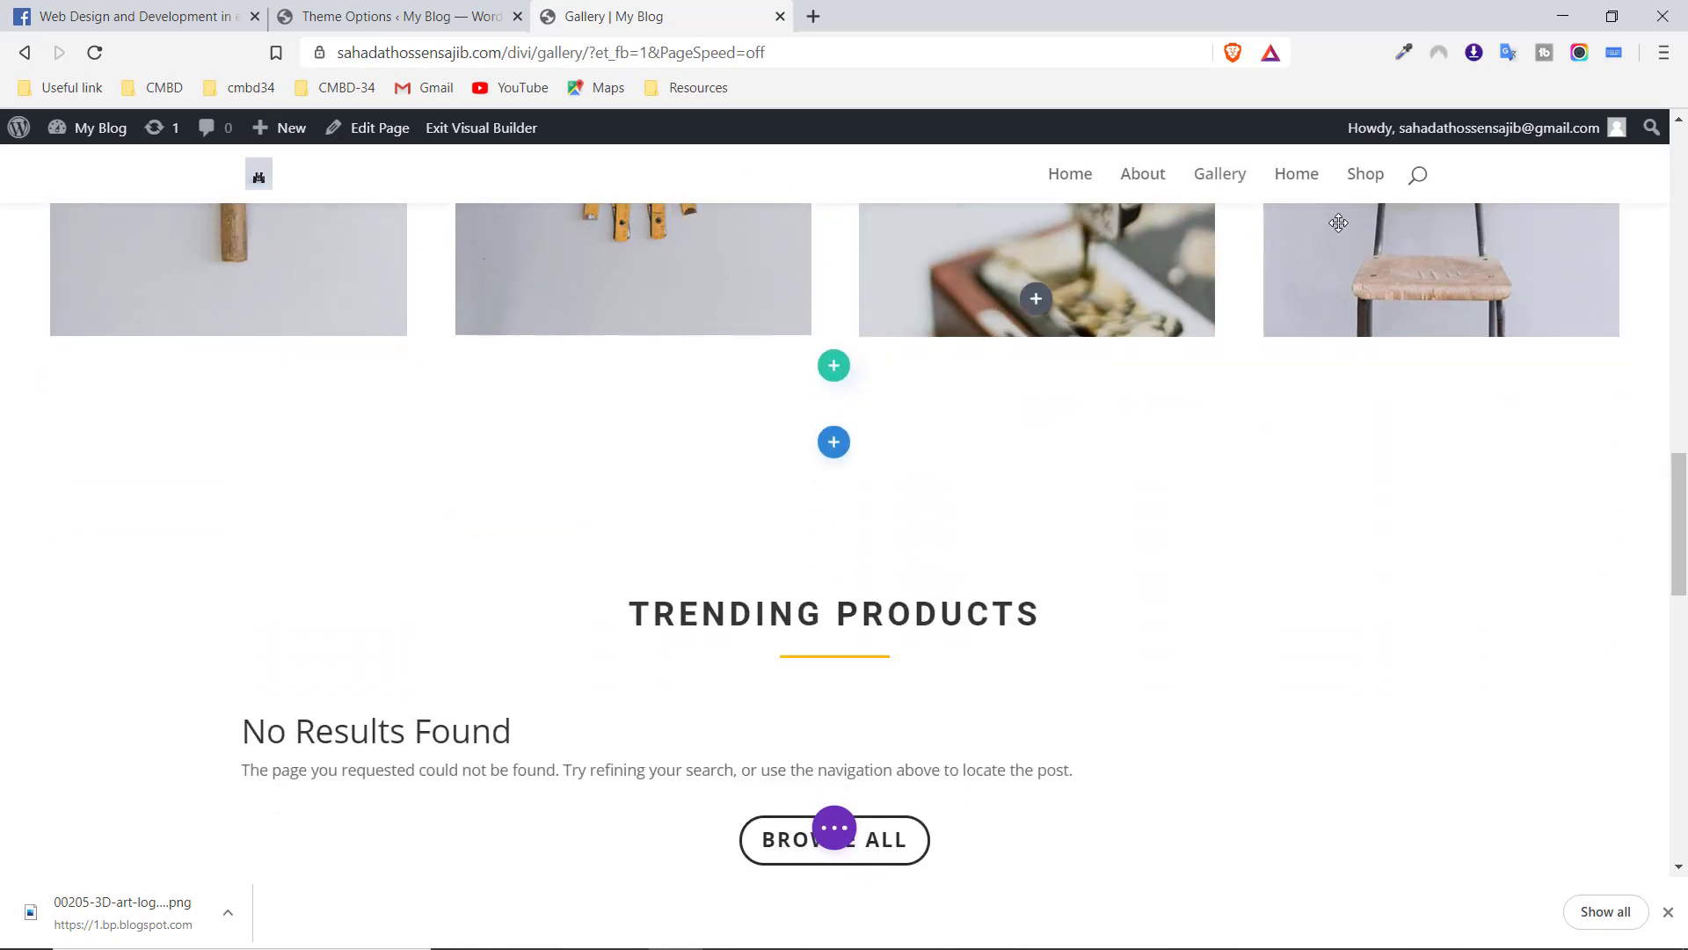
Disable the Fixed Navigation Bar in the Divi theme options and save the changes
click(396, 16)
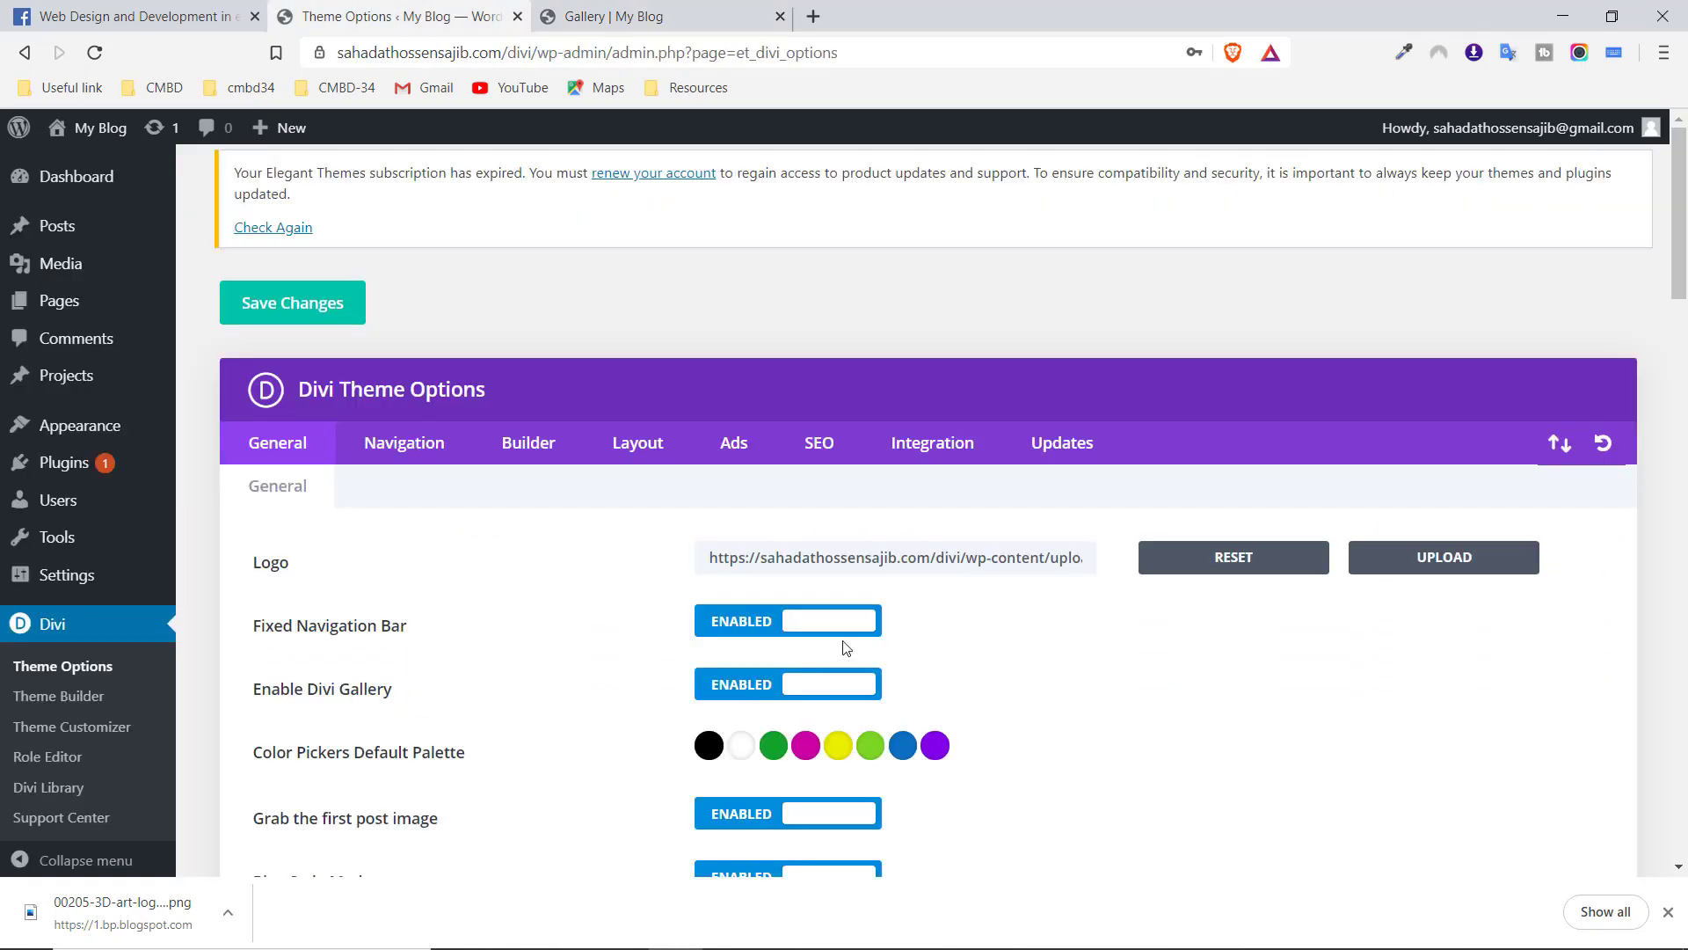
click(735, 623)
scroll(605, 660, down, 20)
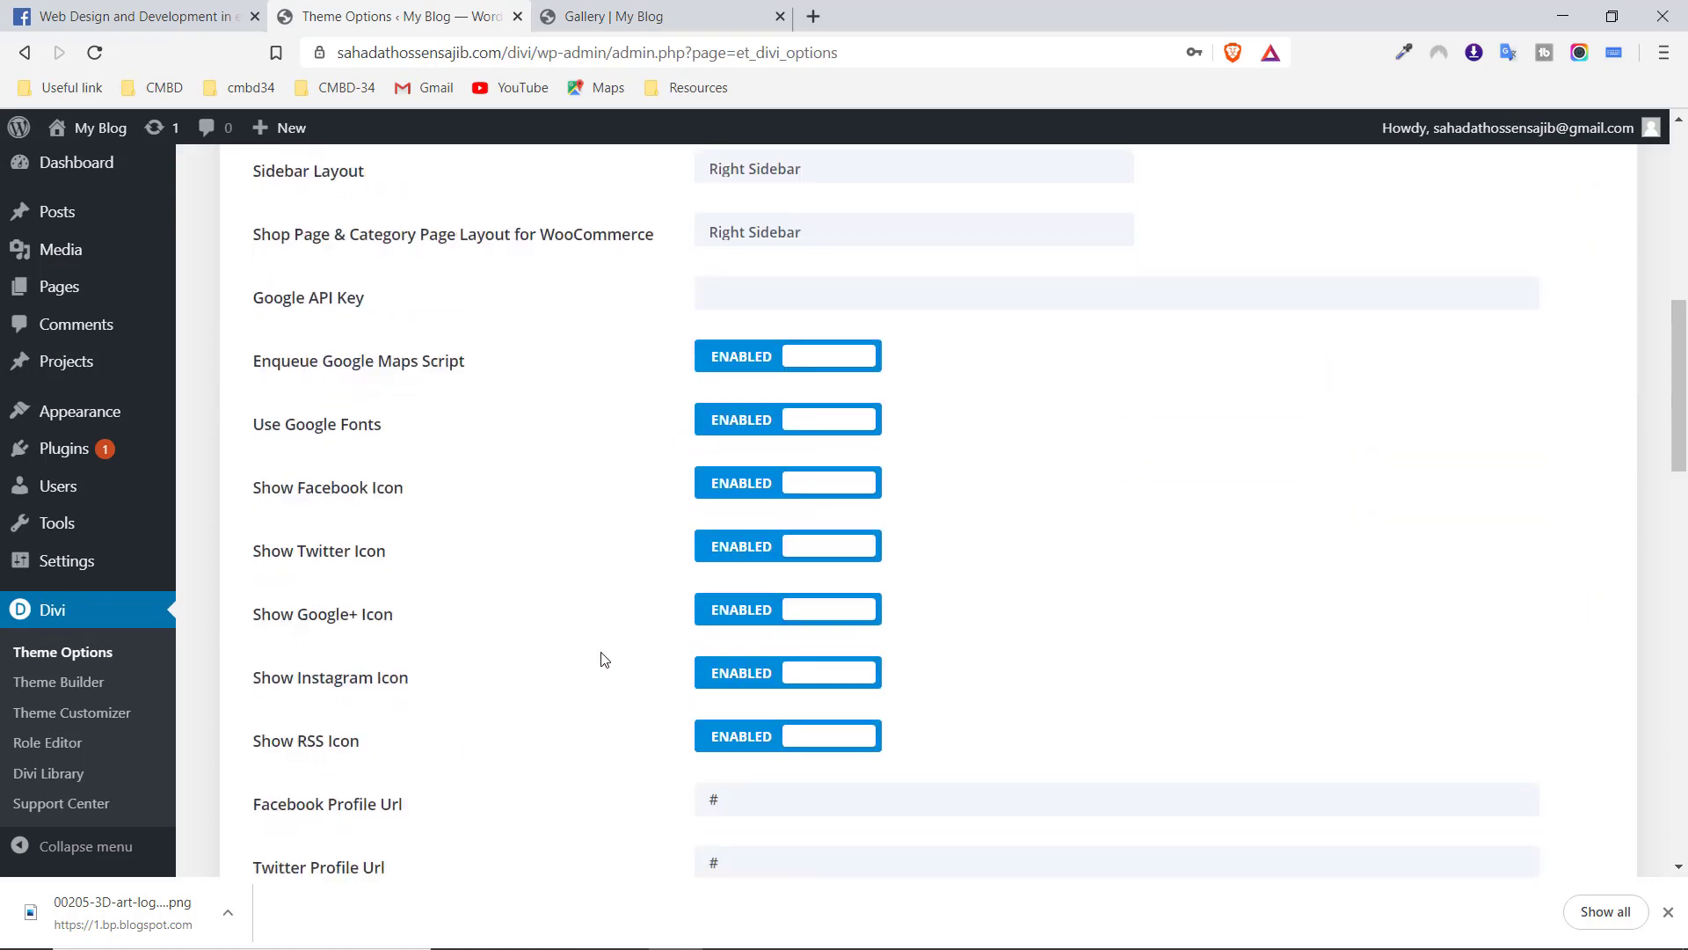
click(314, 794)
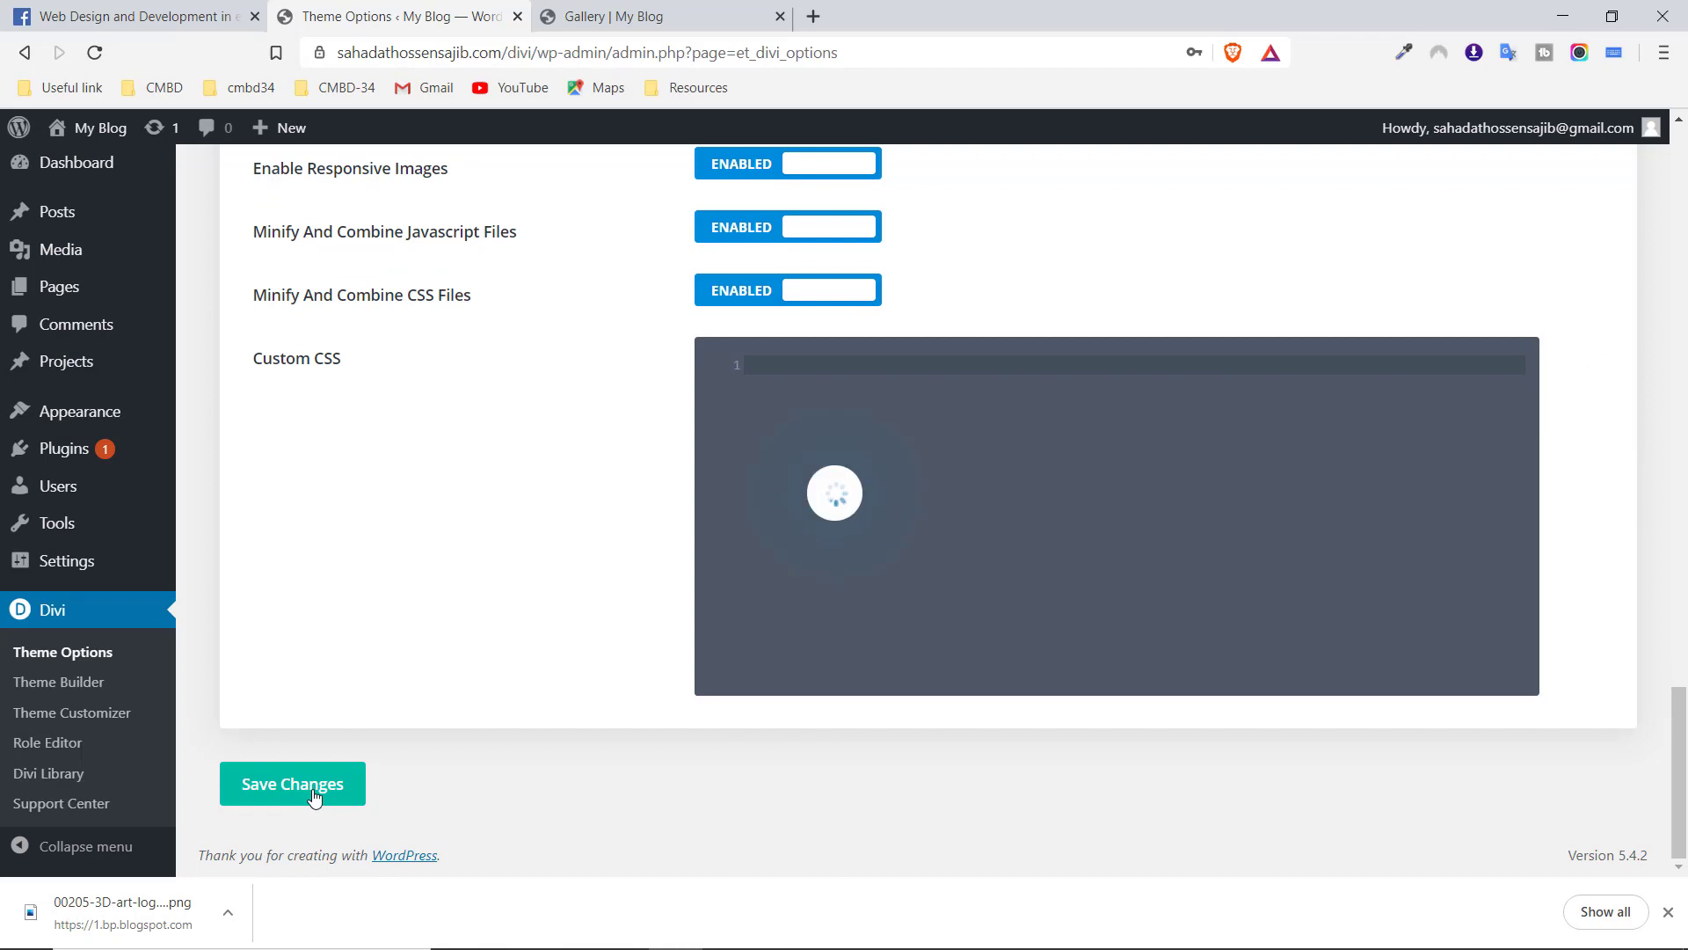
Reload the Gallery page and check the logo and the header's behaviour down through the product images
click(617, 14)
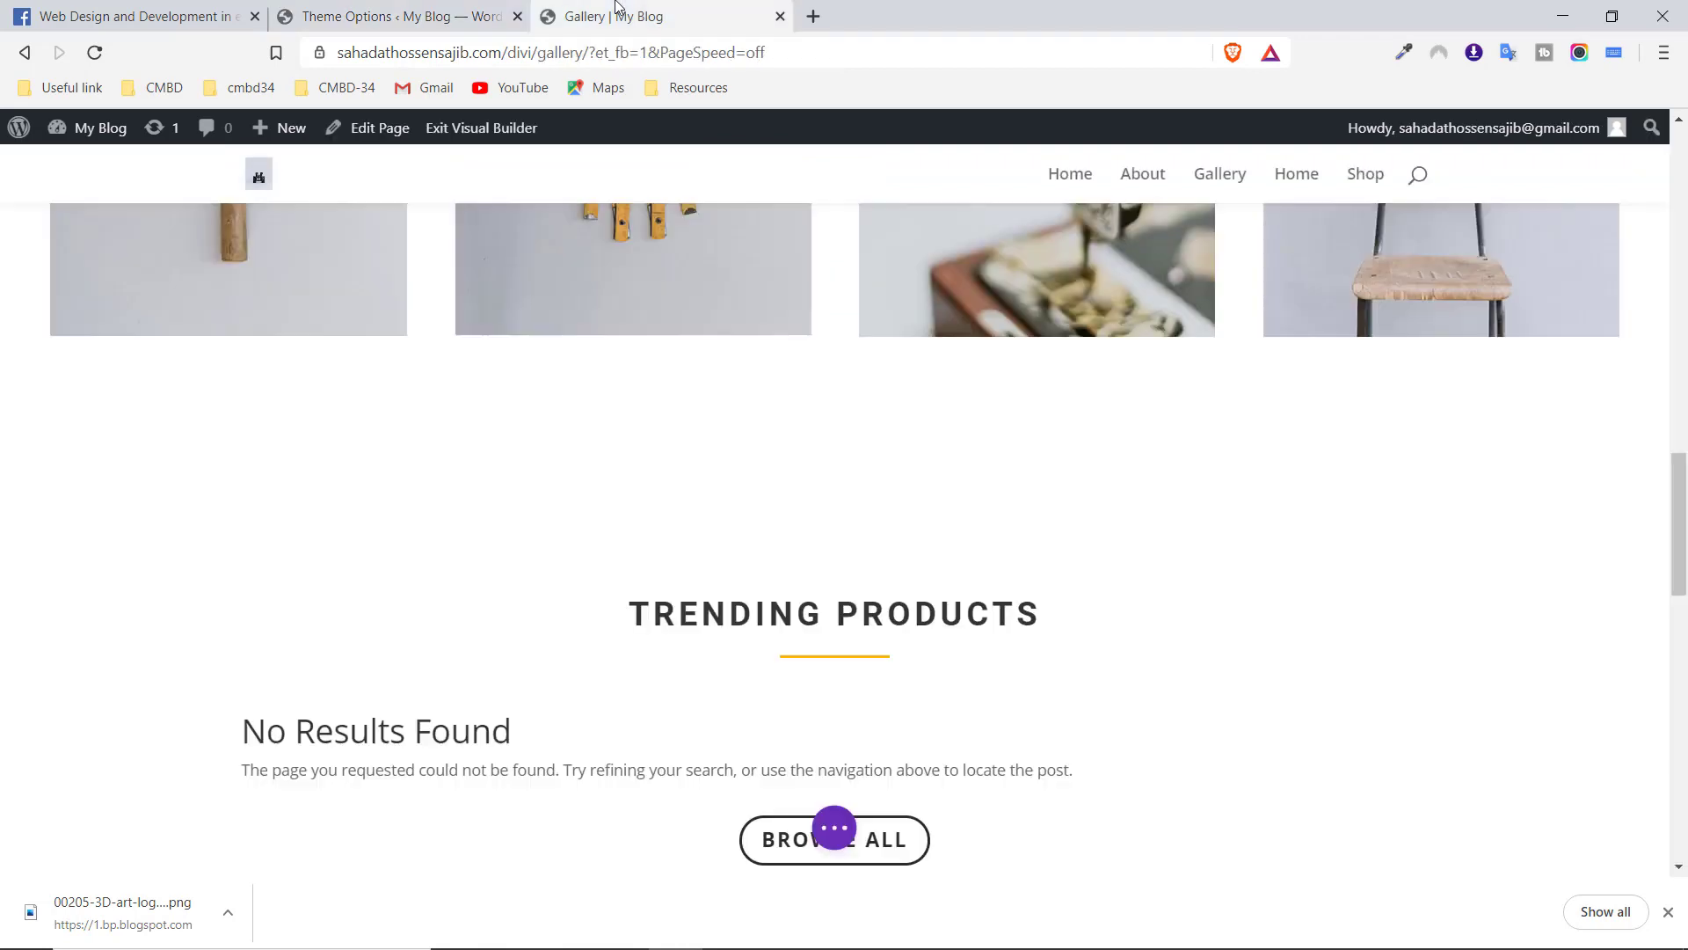
click(95, 53)
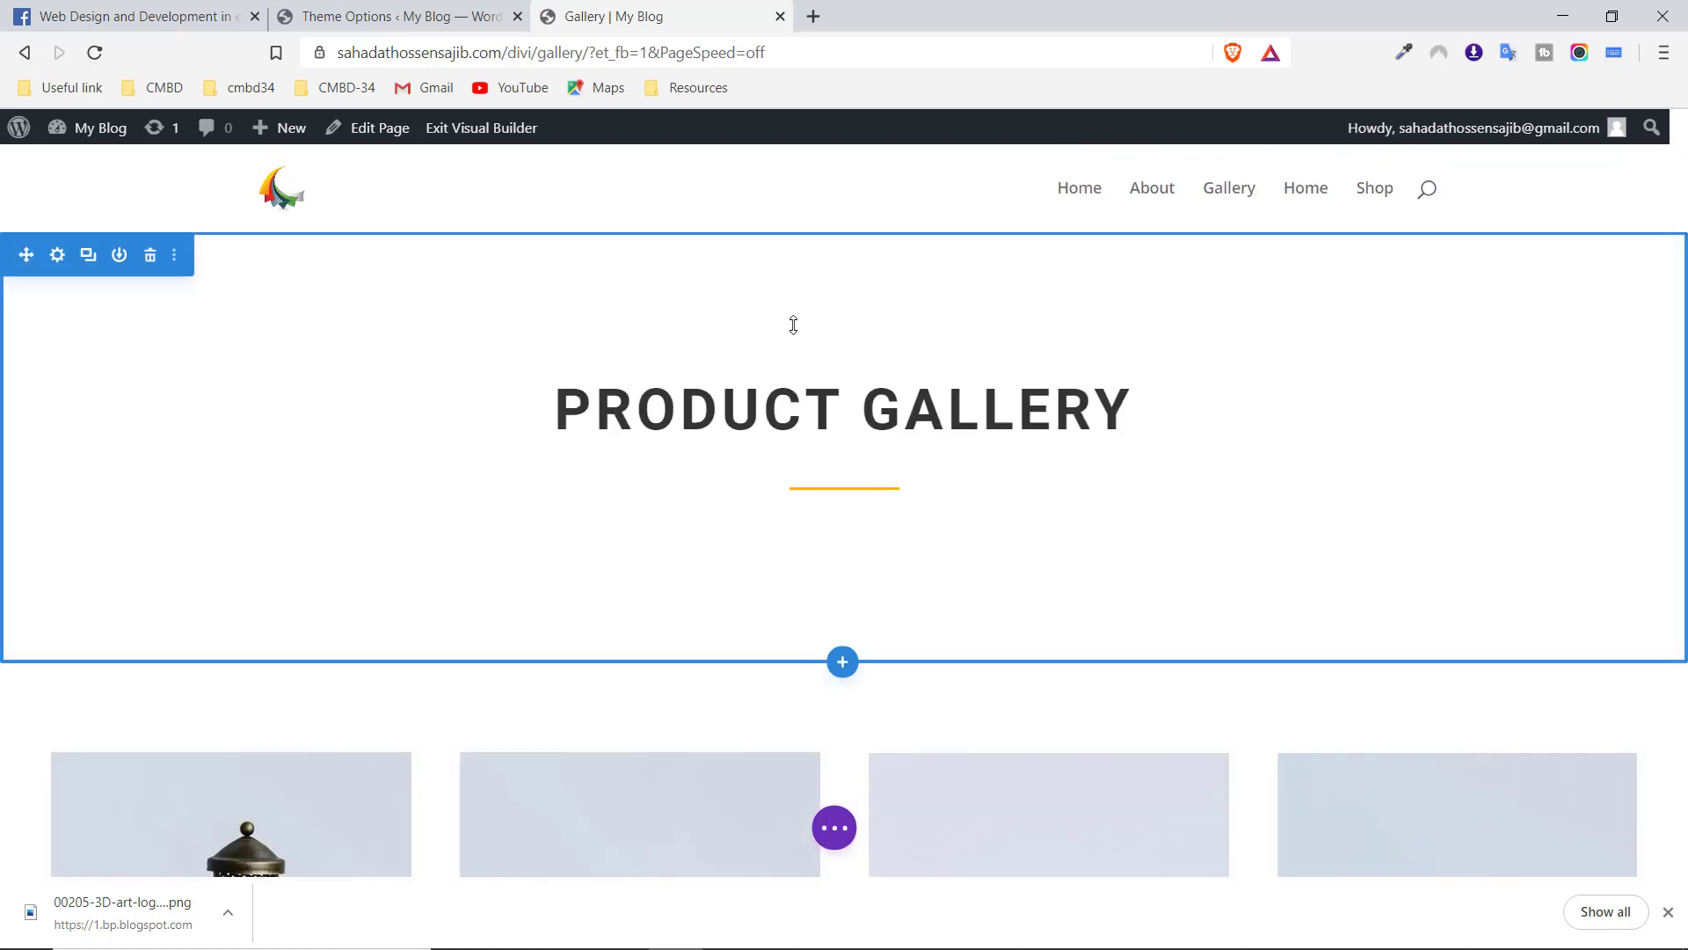
scroll(799, 338, down, 1)
scroll(799, 337, down, 2)
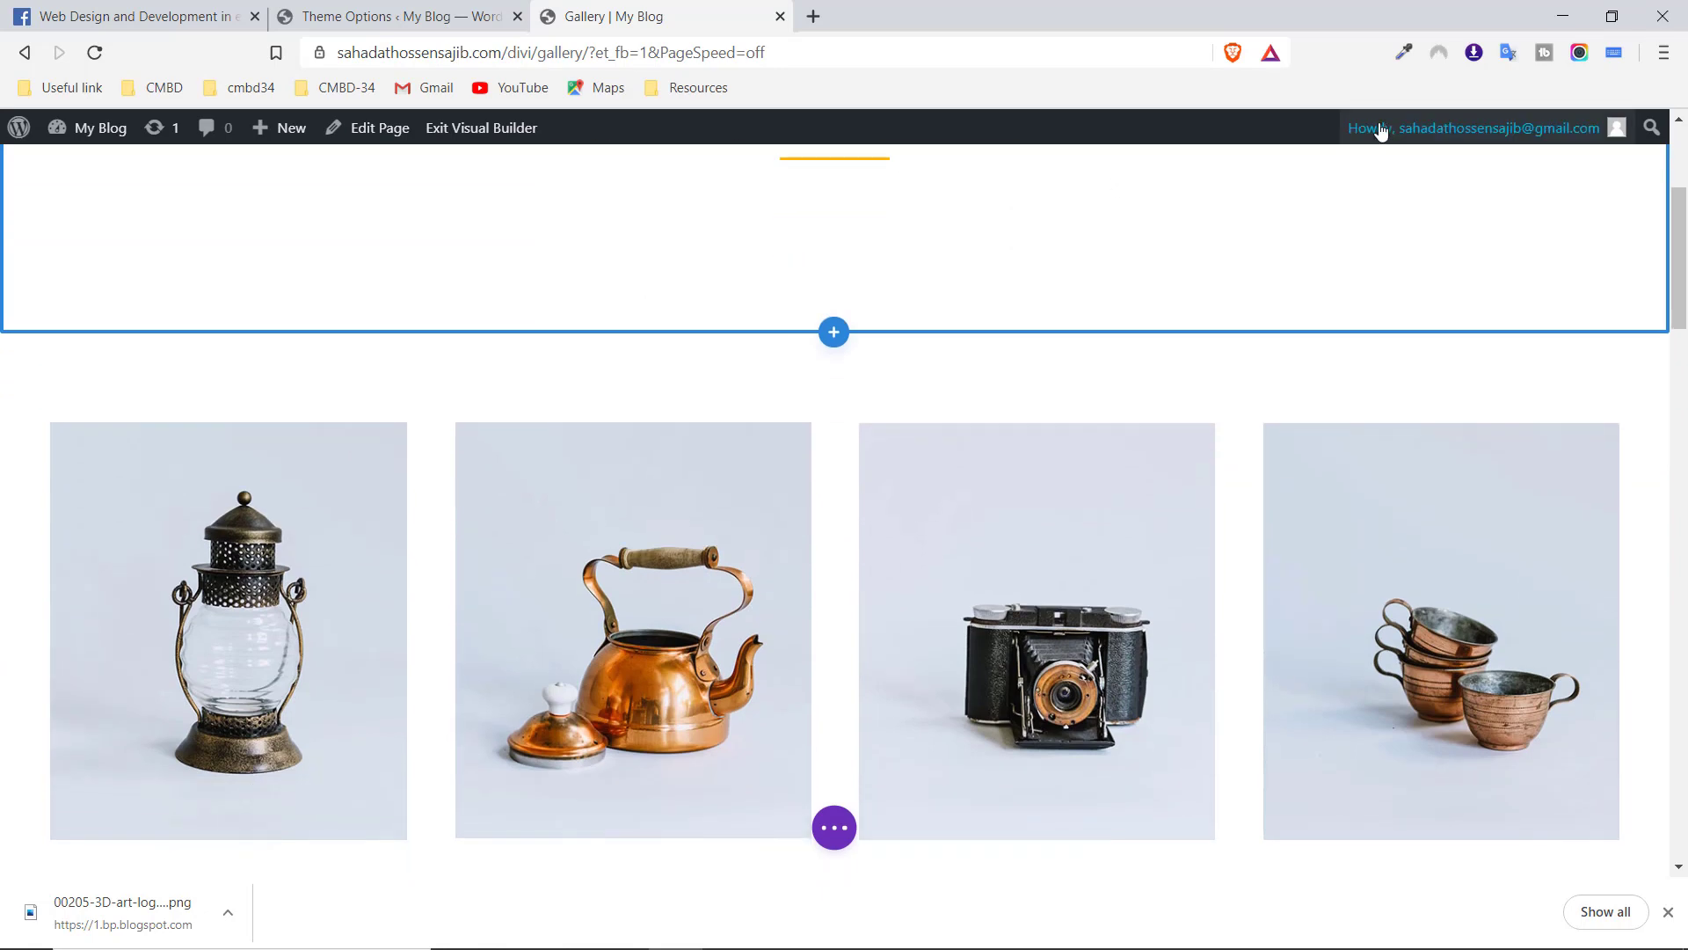
scroll(1123, 215, down, 10)
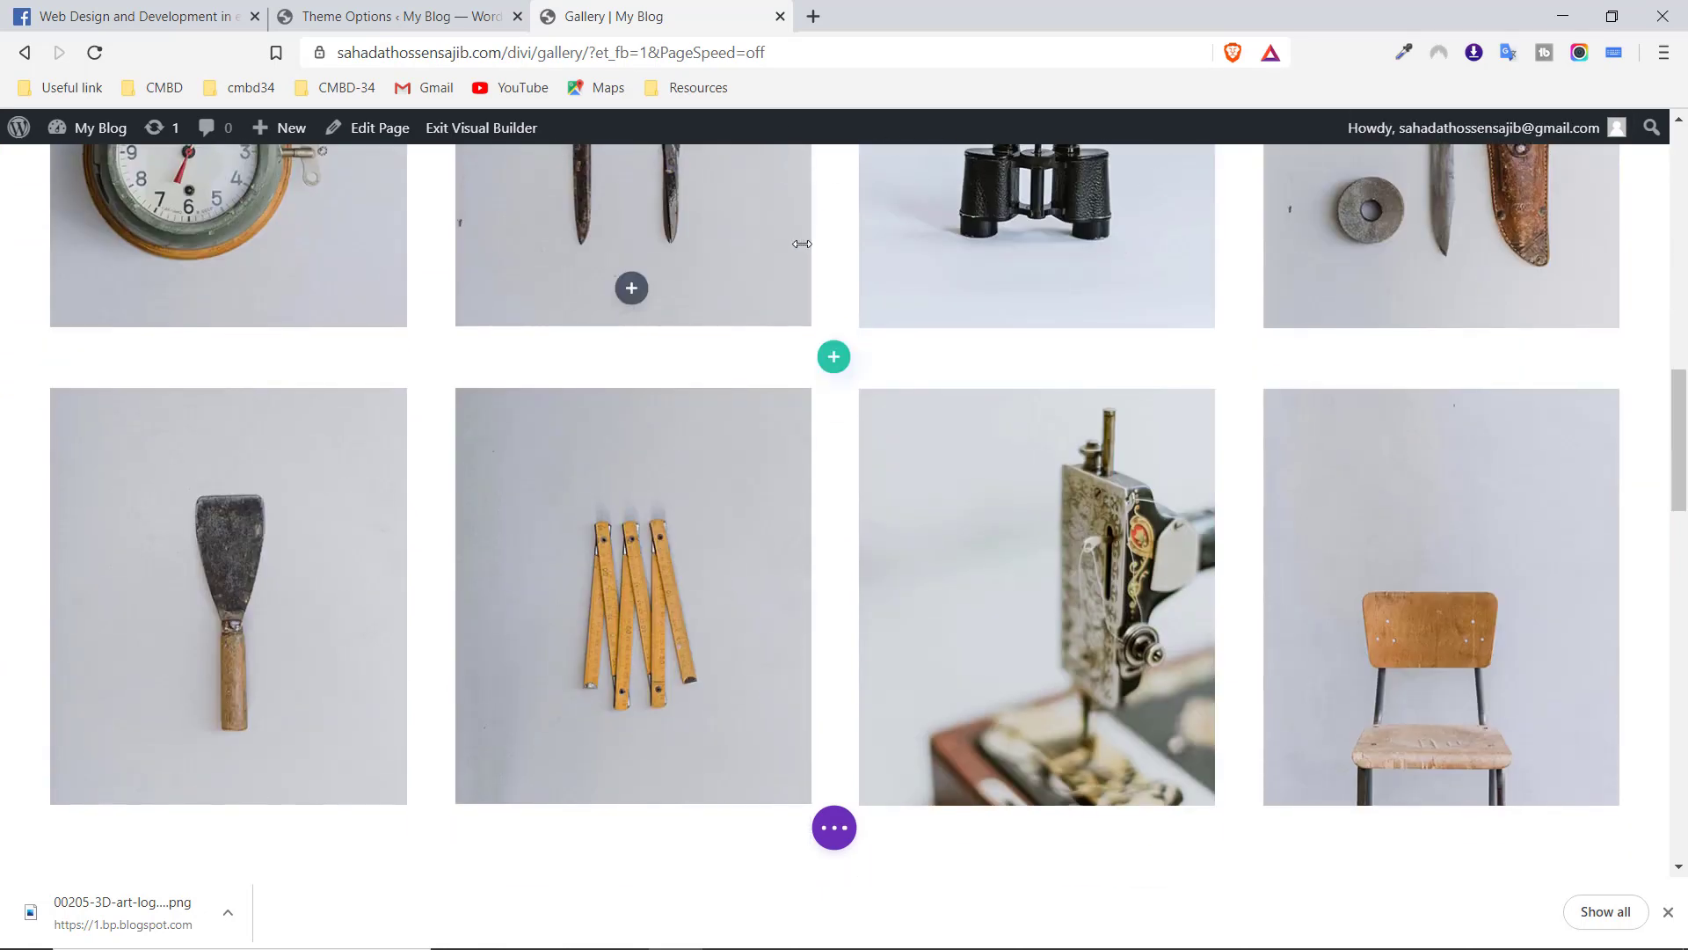
Examine the rest of the Gallery page down to Visit Us and Open Hours and compare it with the Fixed Navigation Bar setting
scroll(799, 251, down, 6)
scroll(799, 254, down, 13)
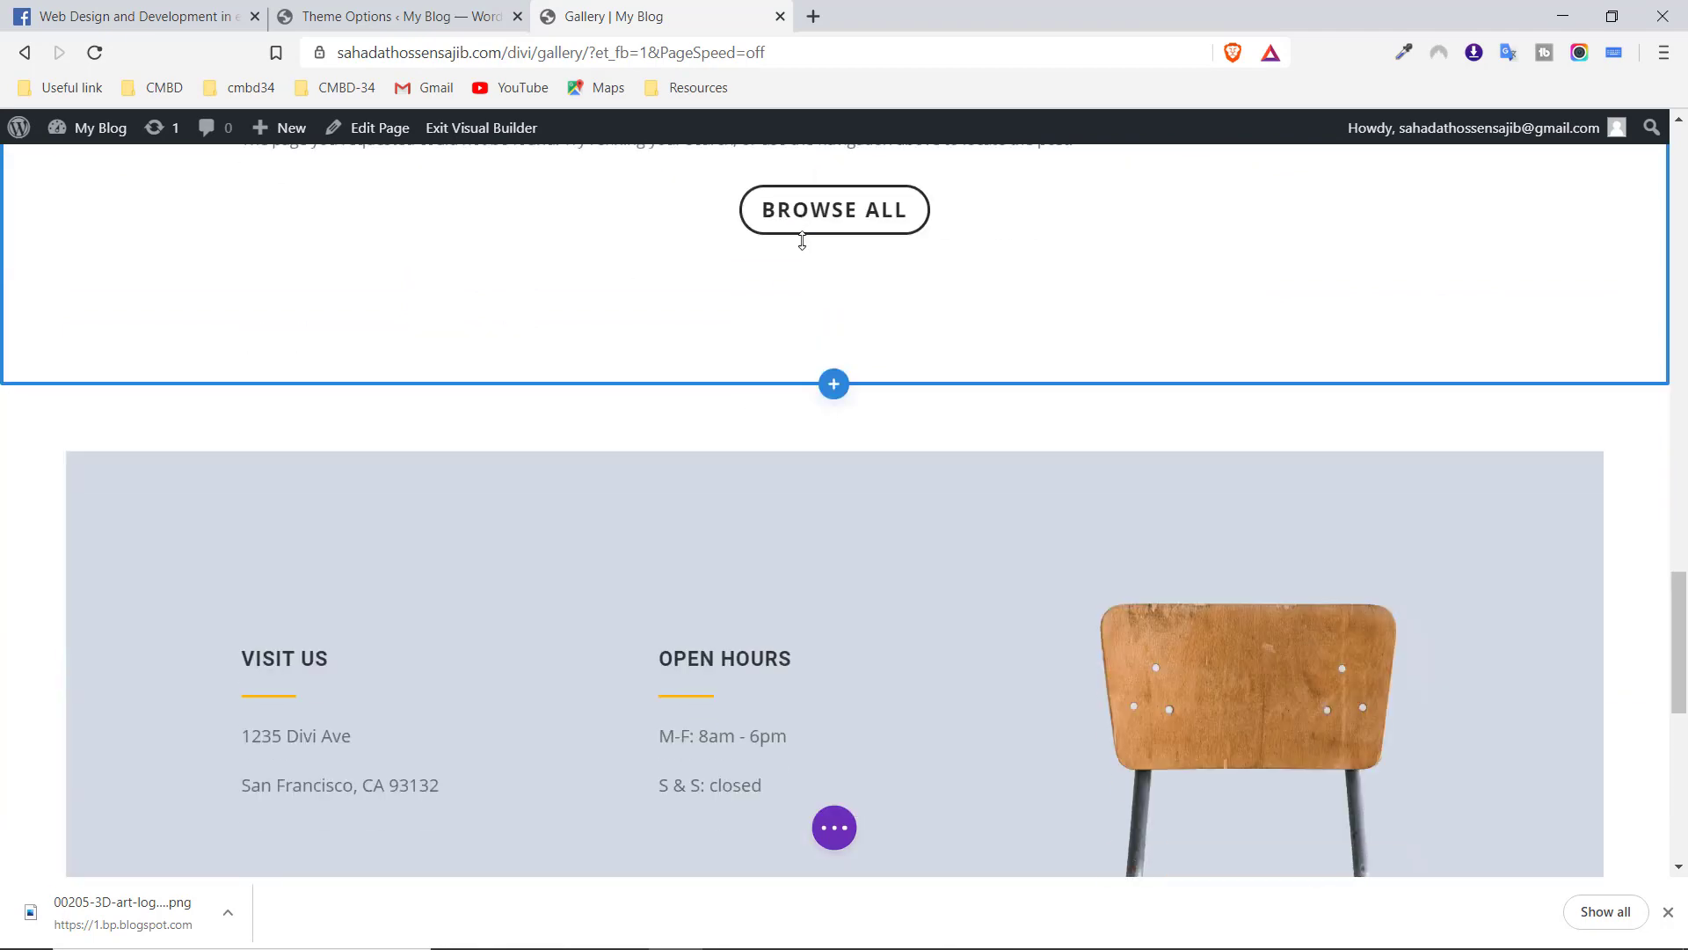
scroll(808, 247, up, 13)
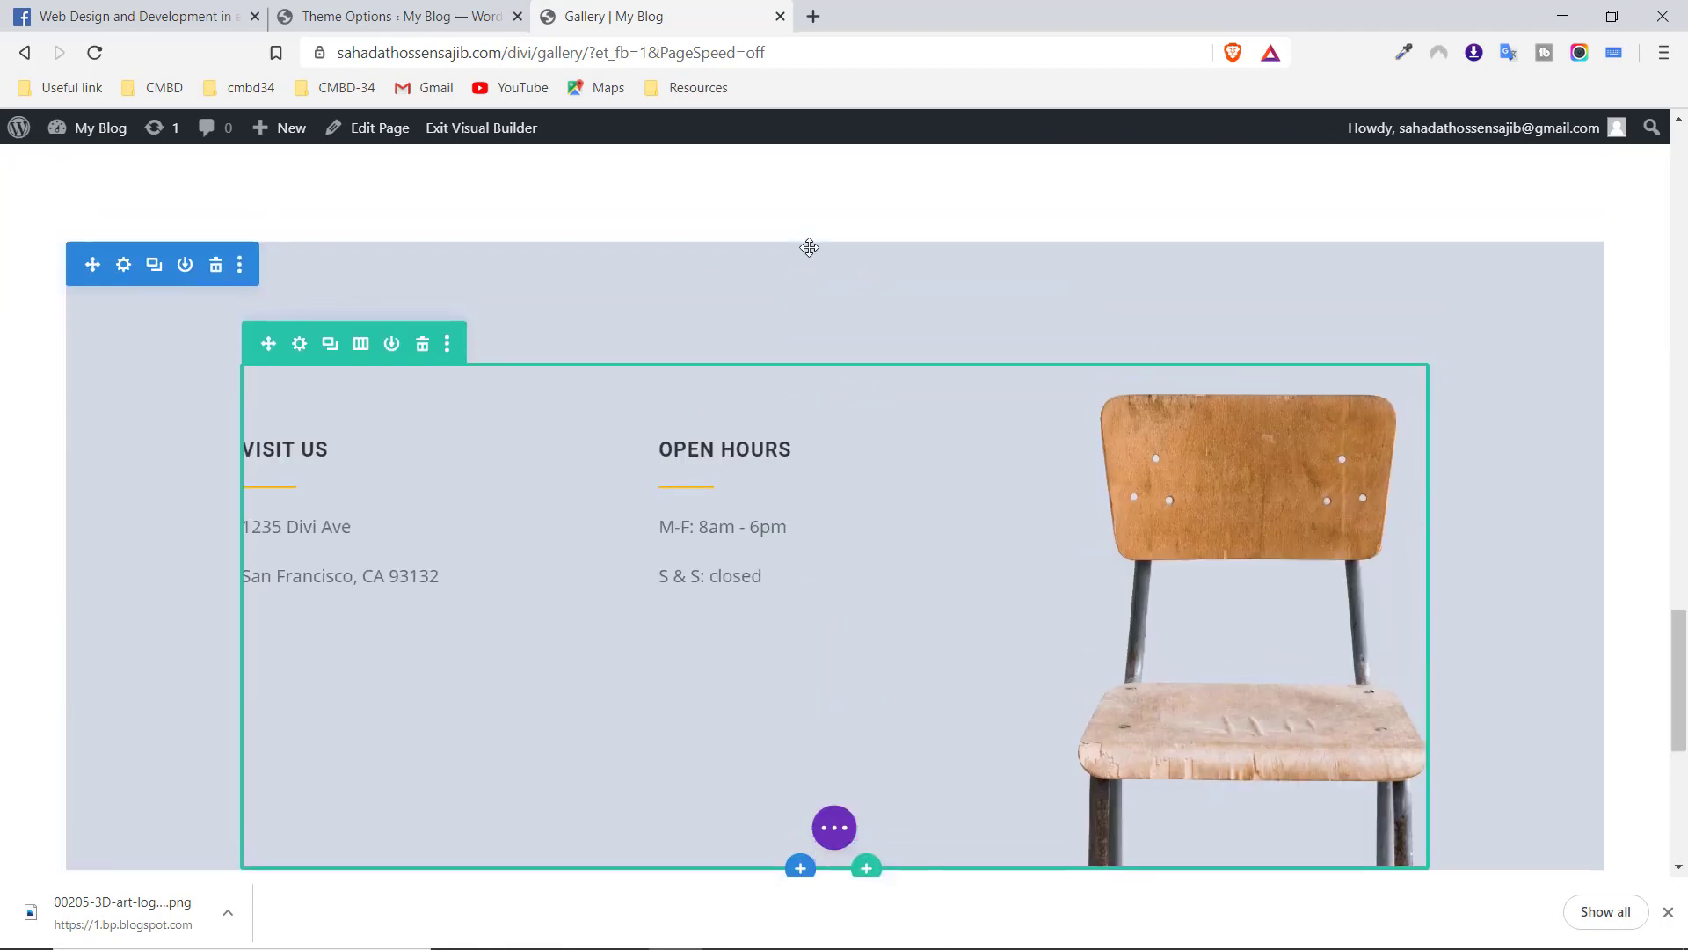
click(419, 8)
scroll(546, 330, up, 20)
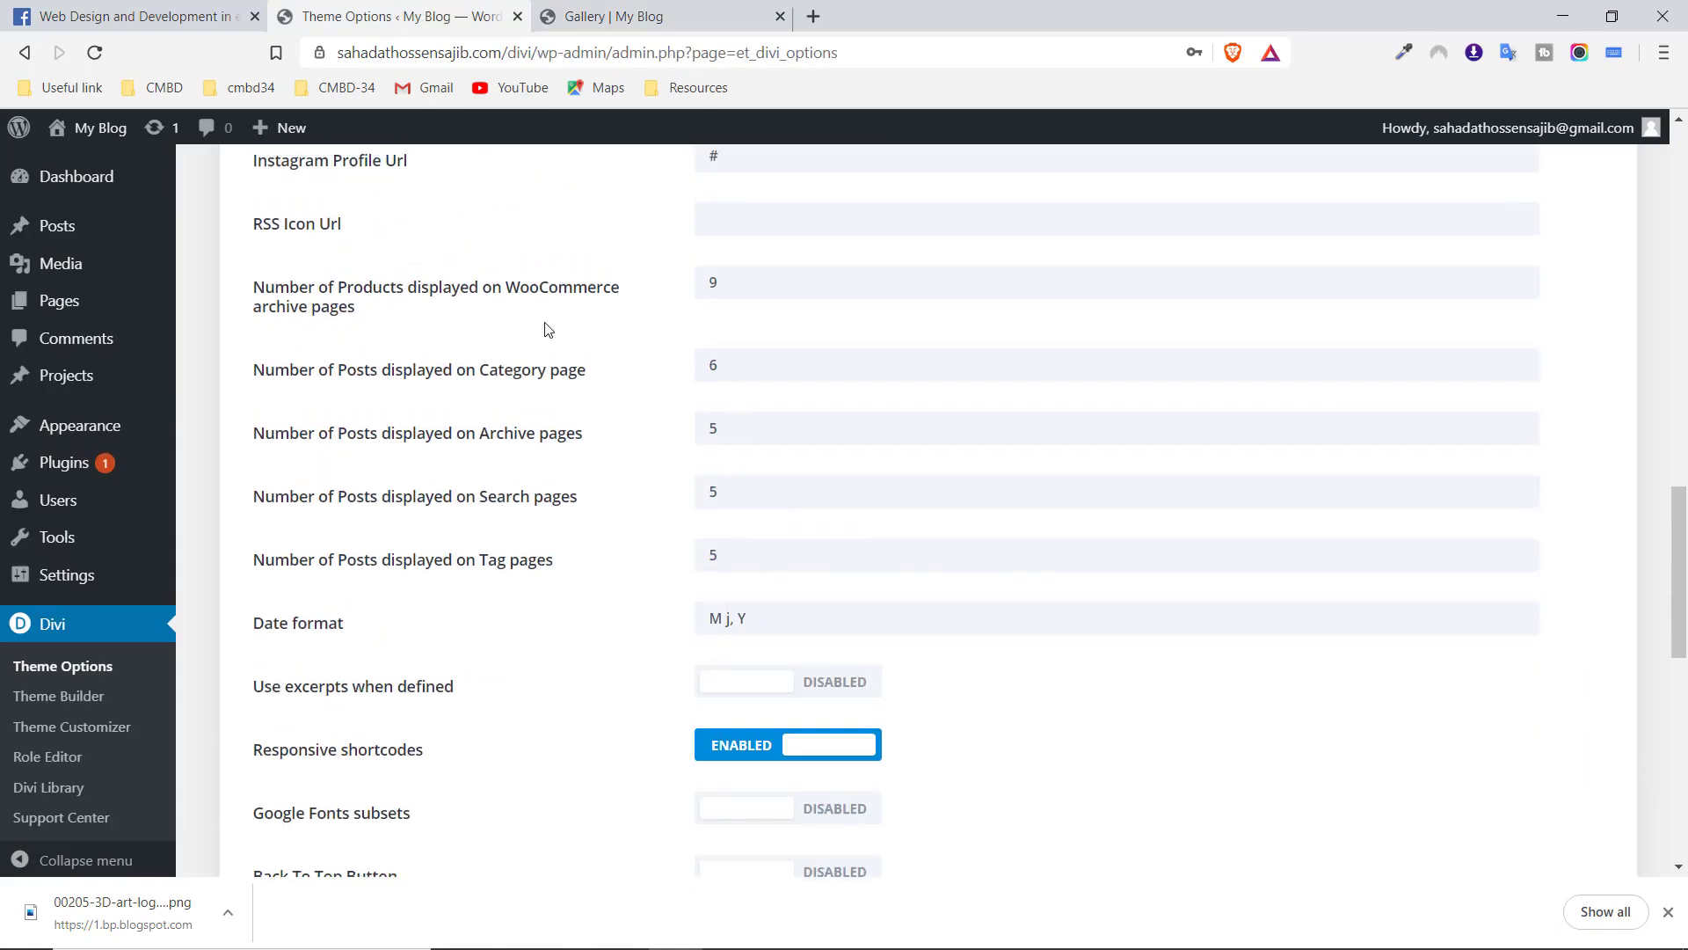
scroll(546, 329, up, 3)
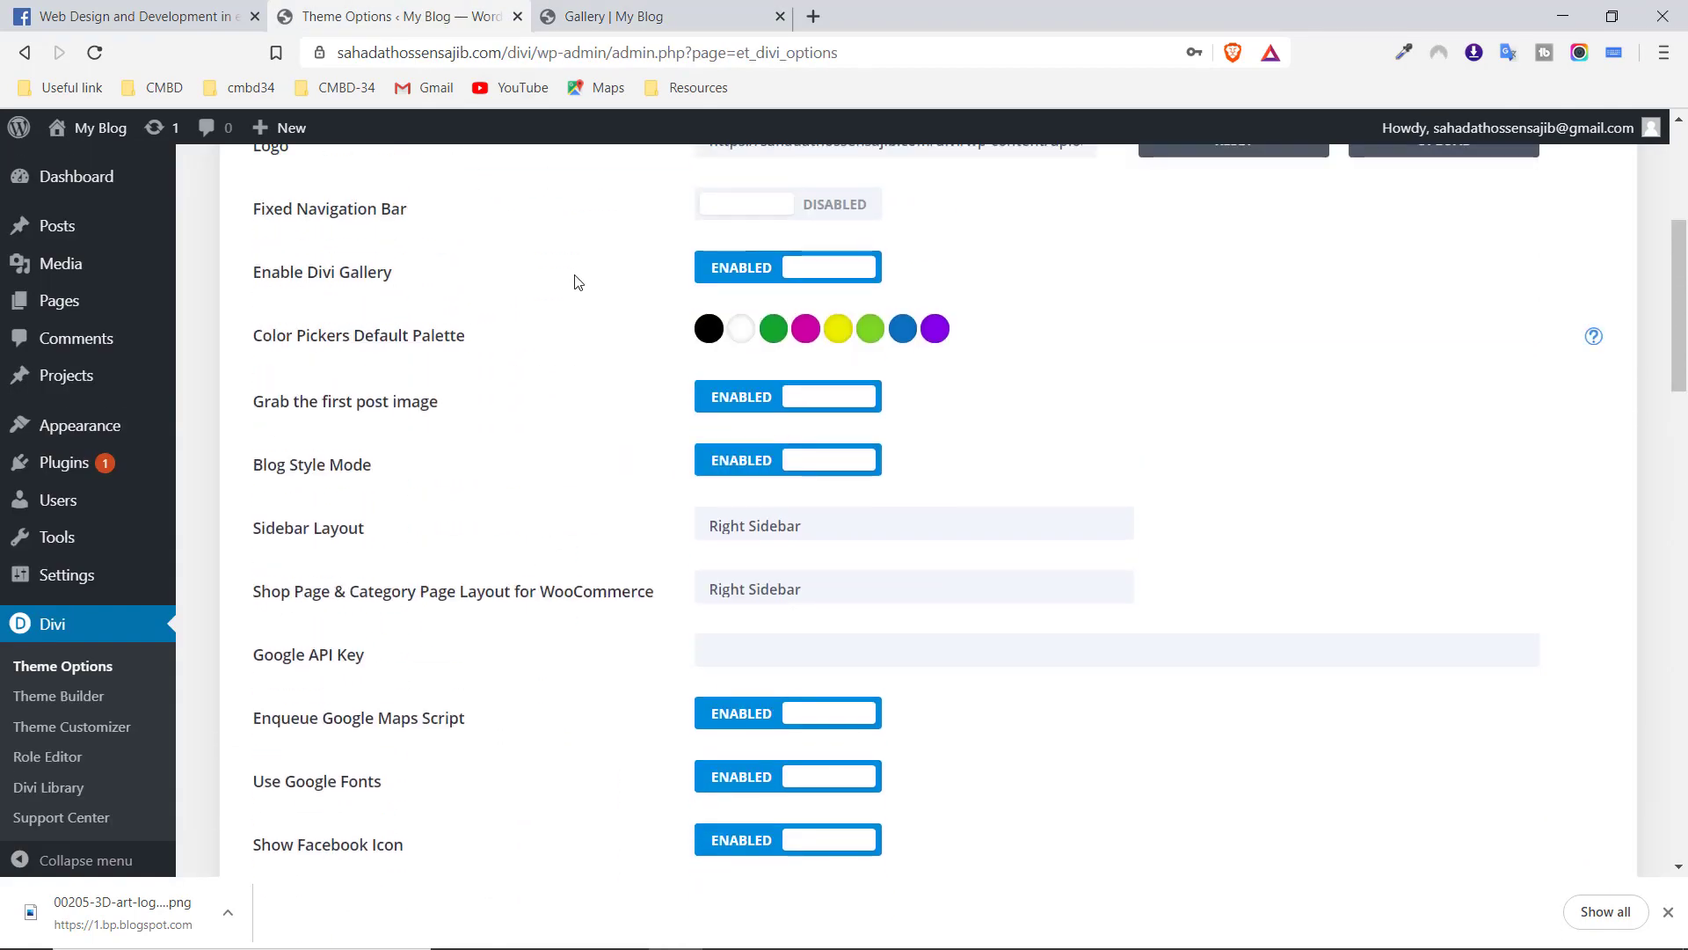
click(620, 10)
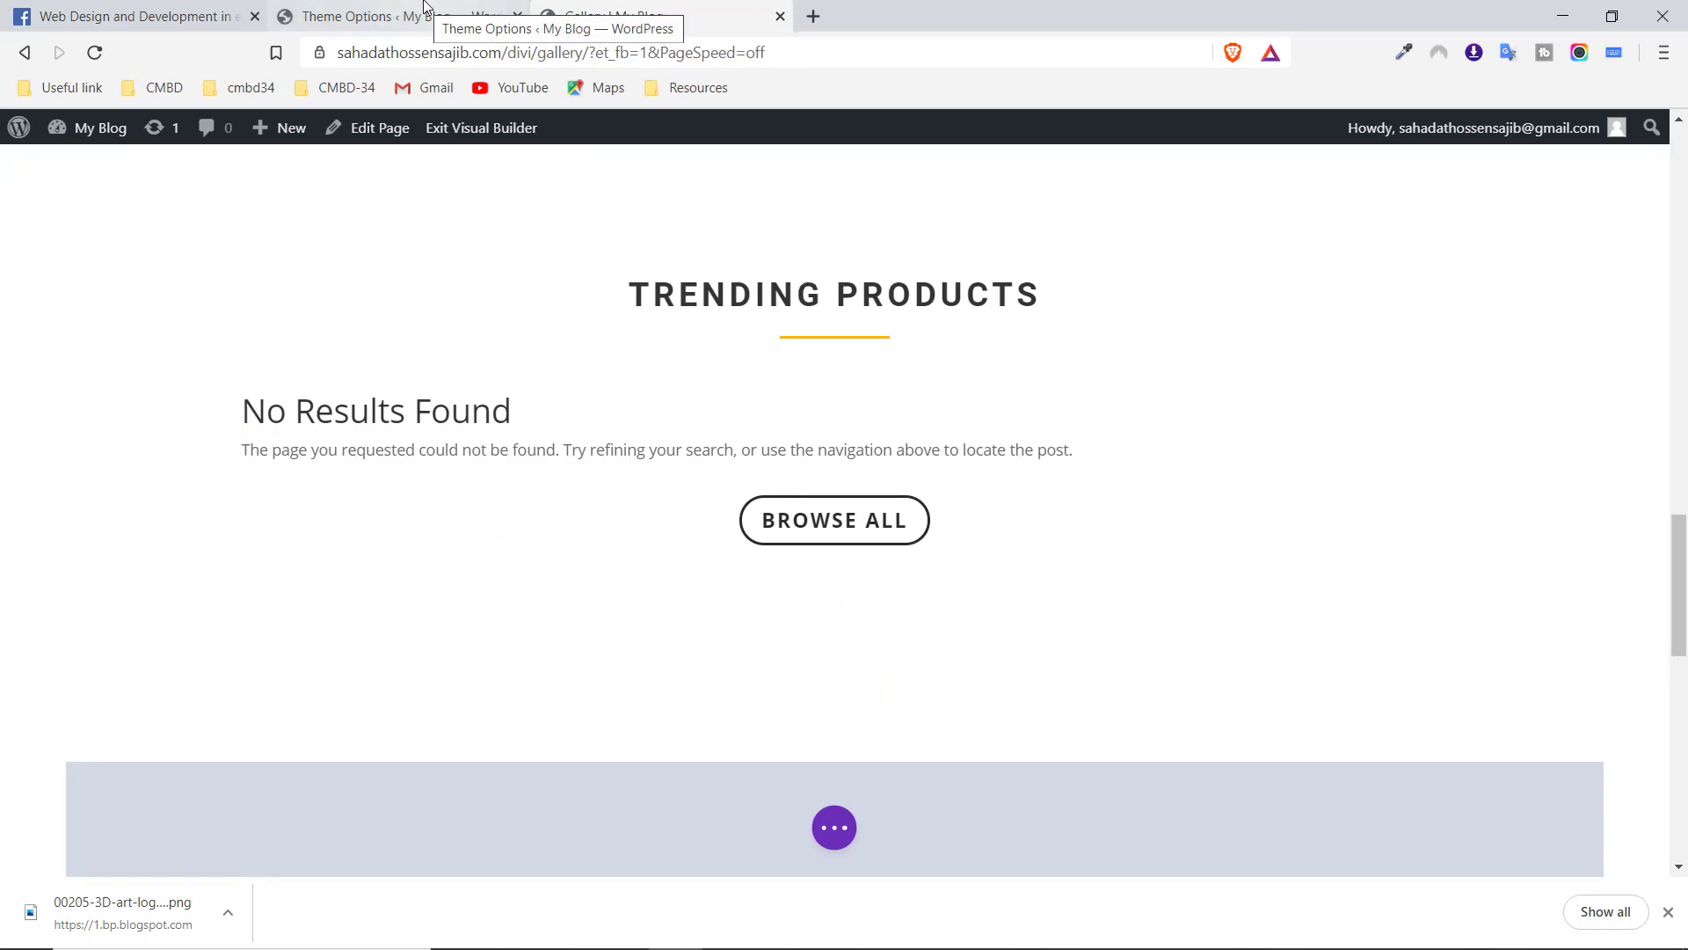
Enable the Fixed Navigation Bar in the Divi theme options and locate the Enable Divi Gallery option
click(473, 11)
scroll(595, 346, up, 5)
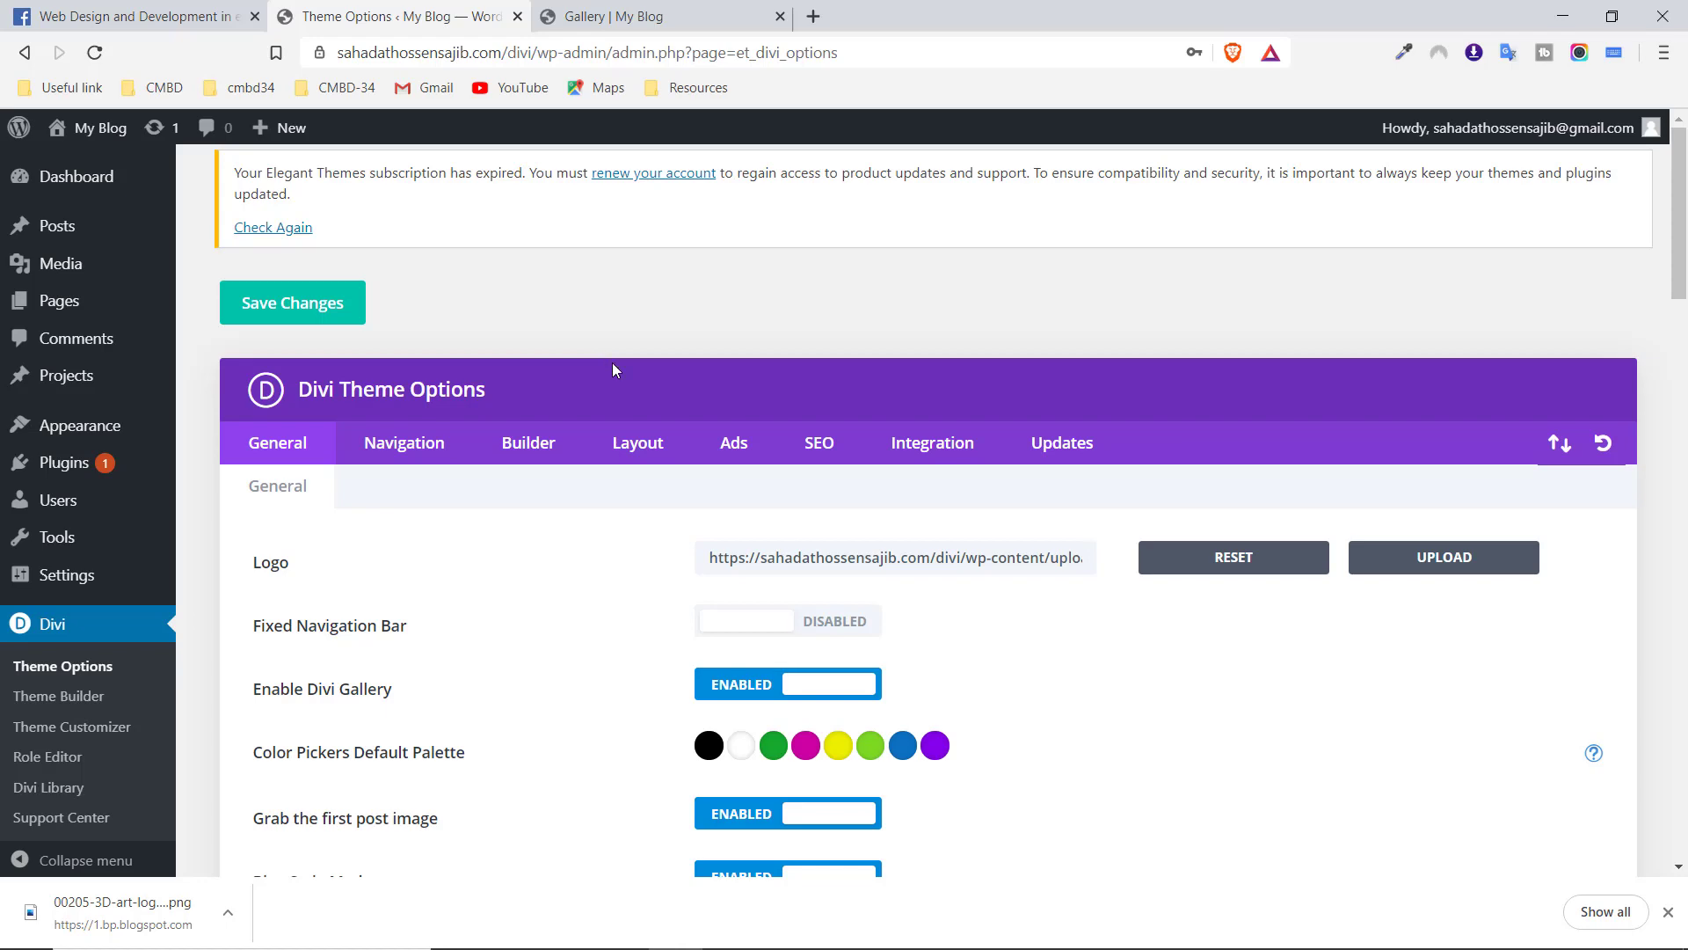
click(858, 634)
scroll(949, 623, down, 4)
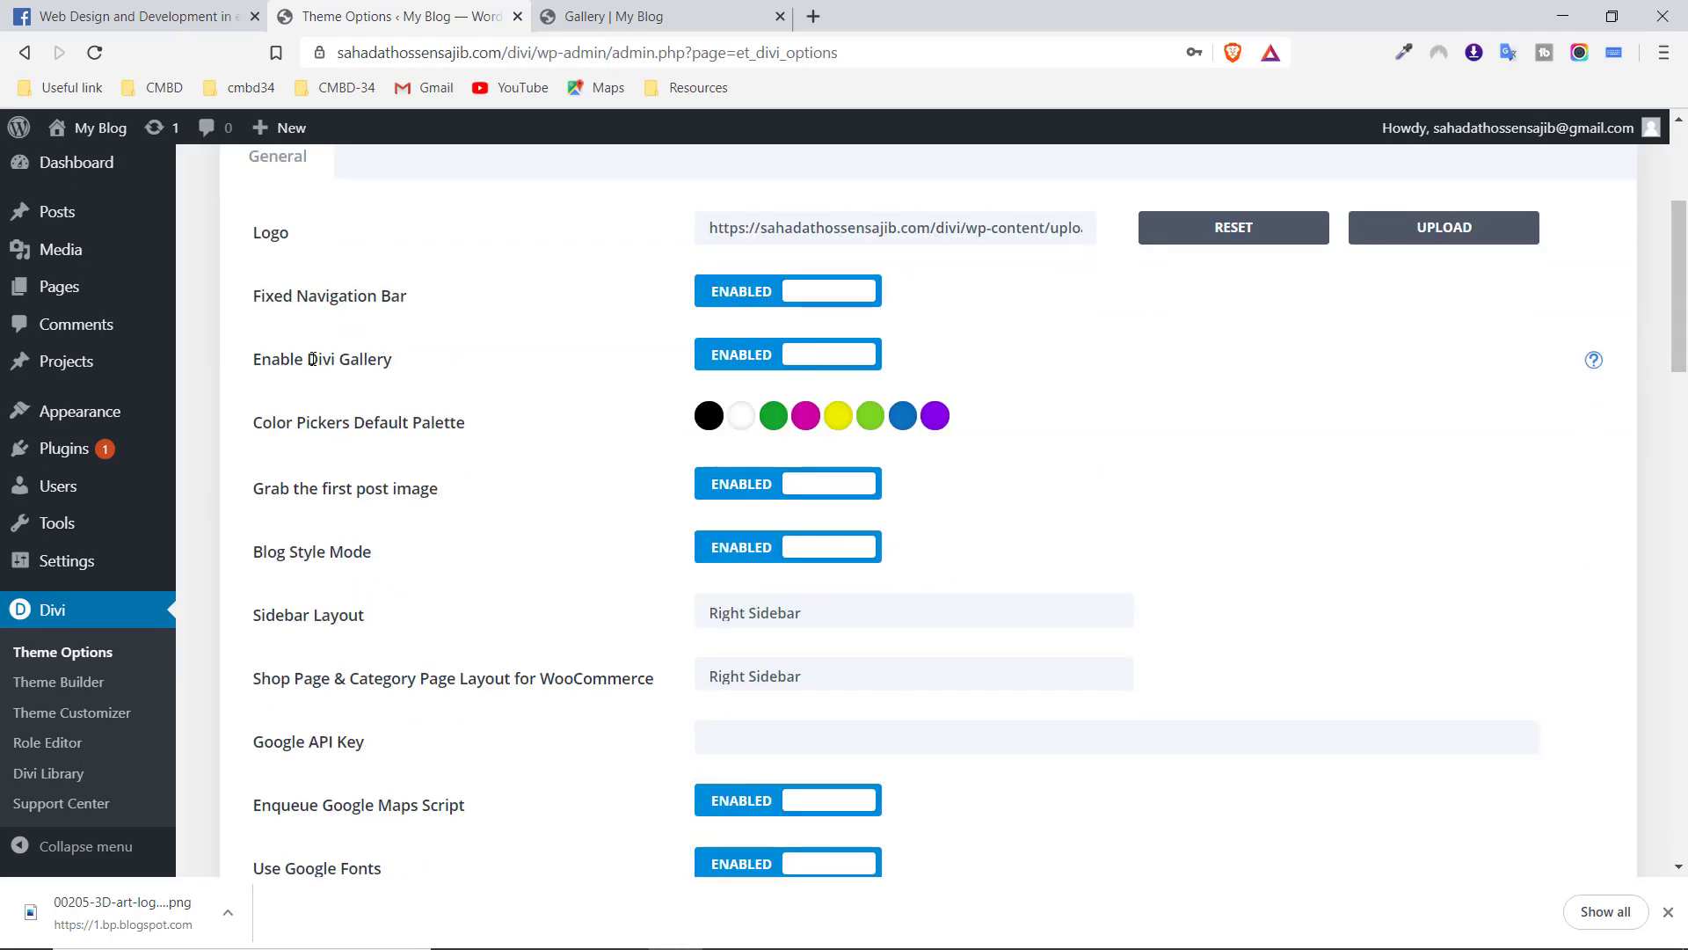
drag(313, 359, 372, 358)
click(416, 362)
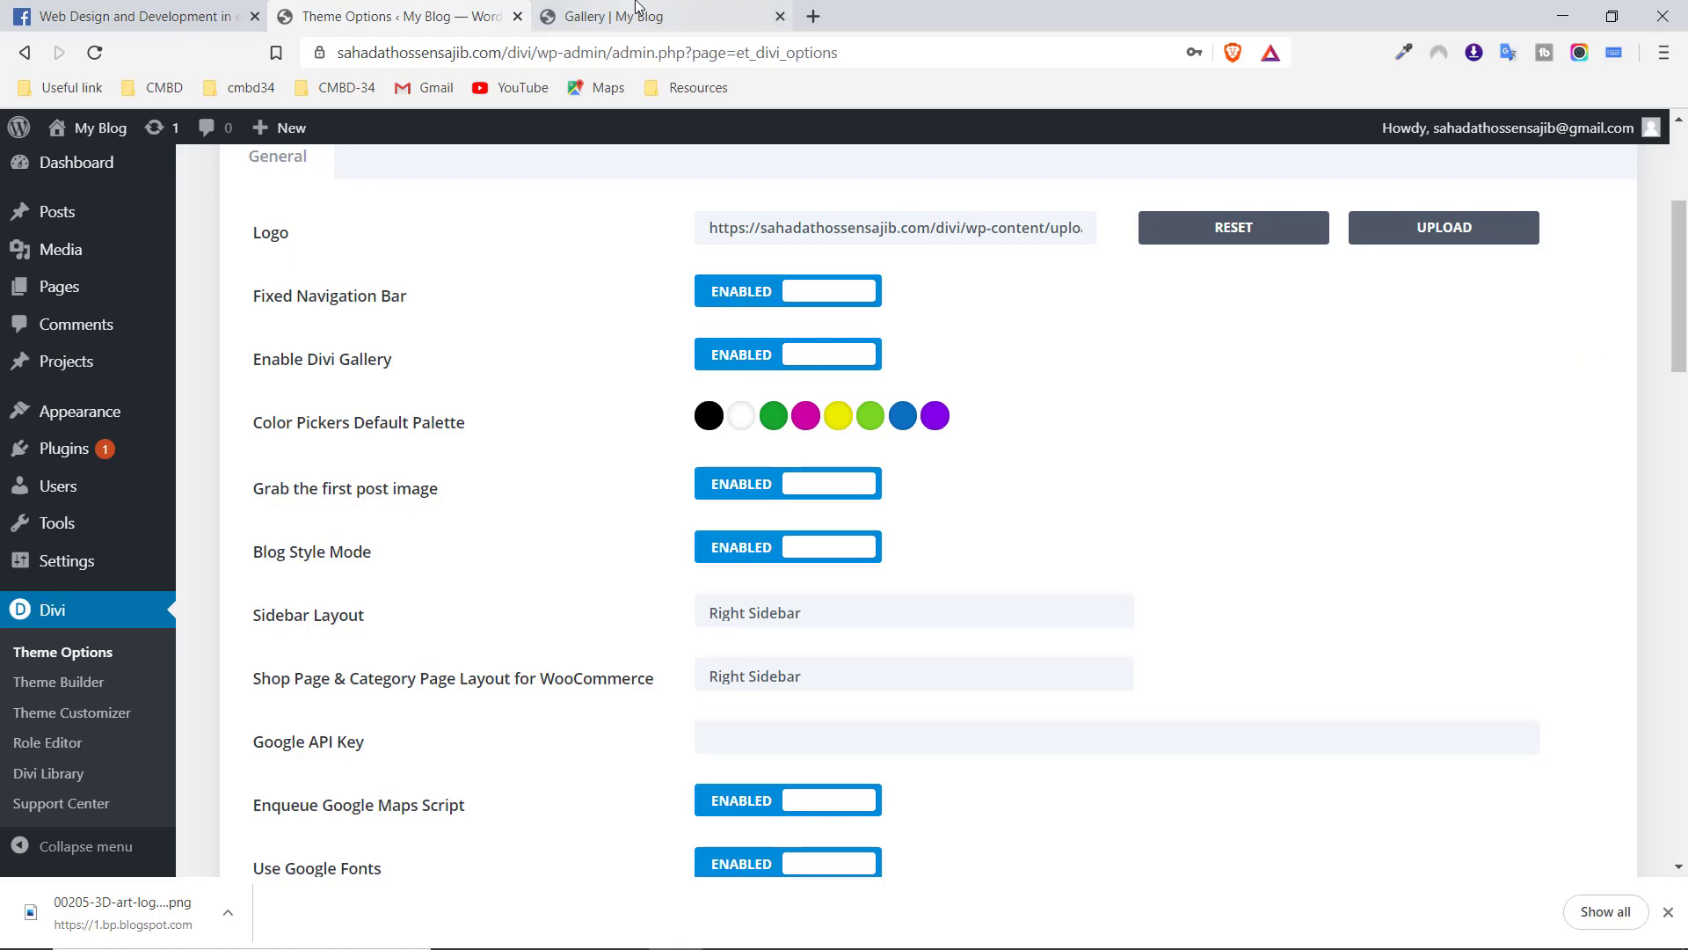
Copy the site's base address ending in /divi from the Gallery page and open it in a new tab
key(ctrl+Tab)
scroll(813, 459, up, 10)
scroll(819, 460, up, 7)
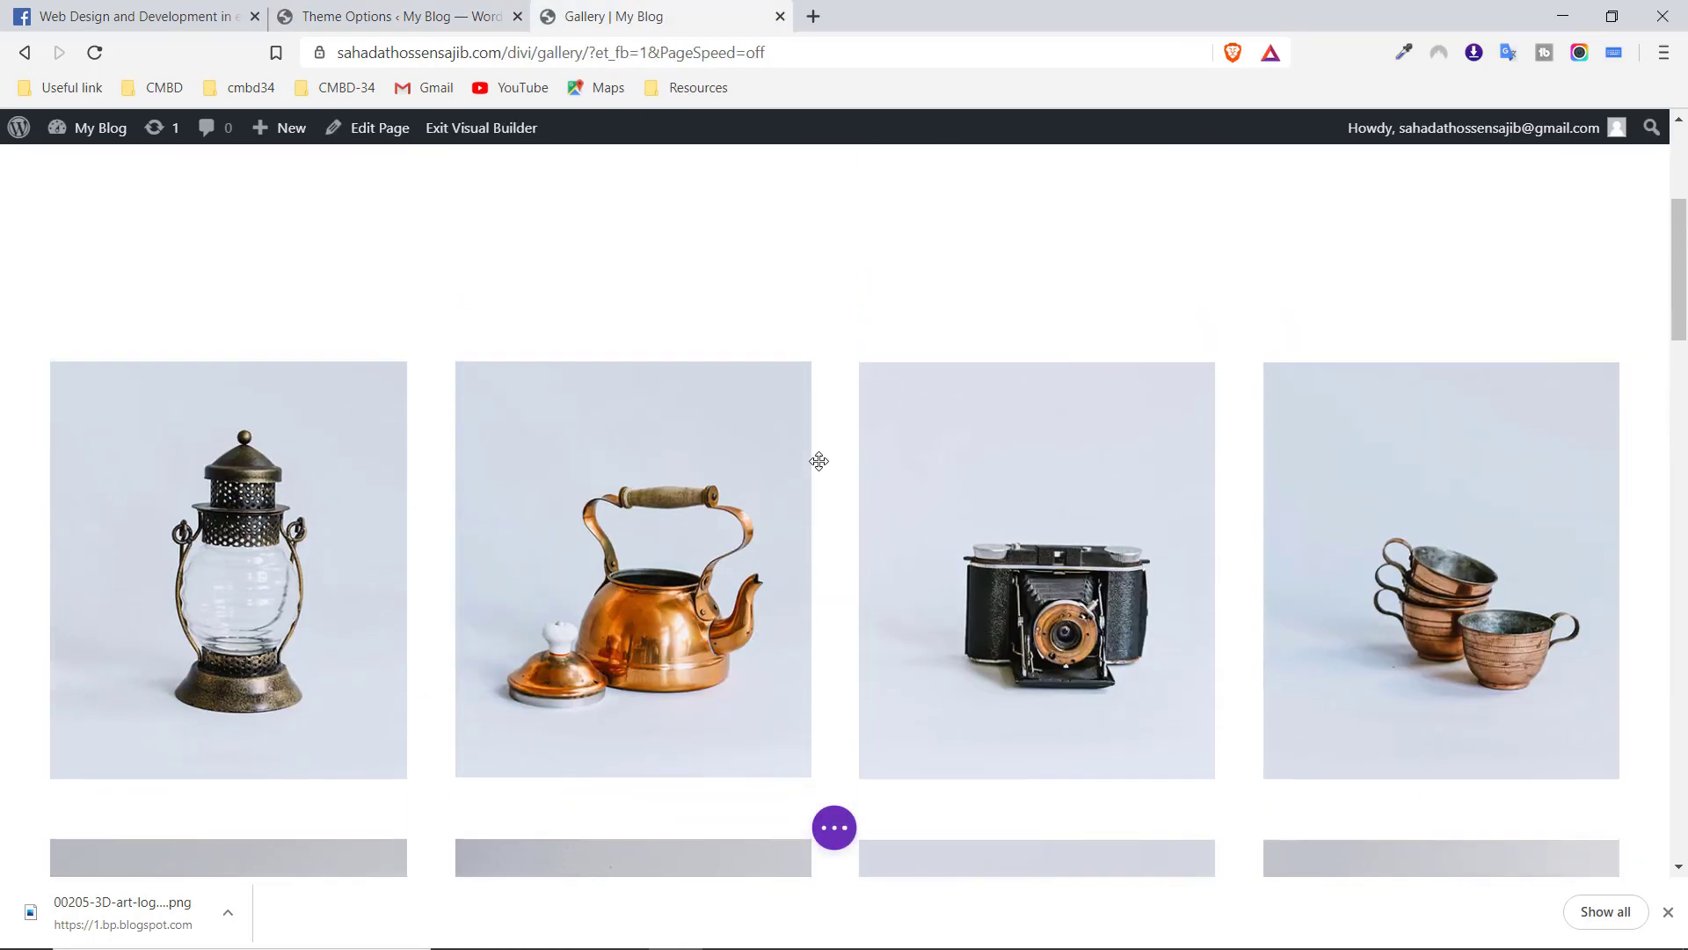
scroll(711, 323, up, 3)
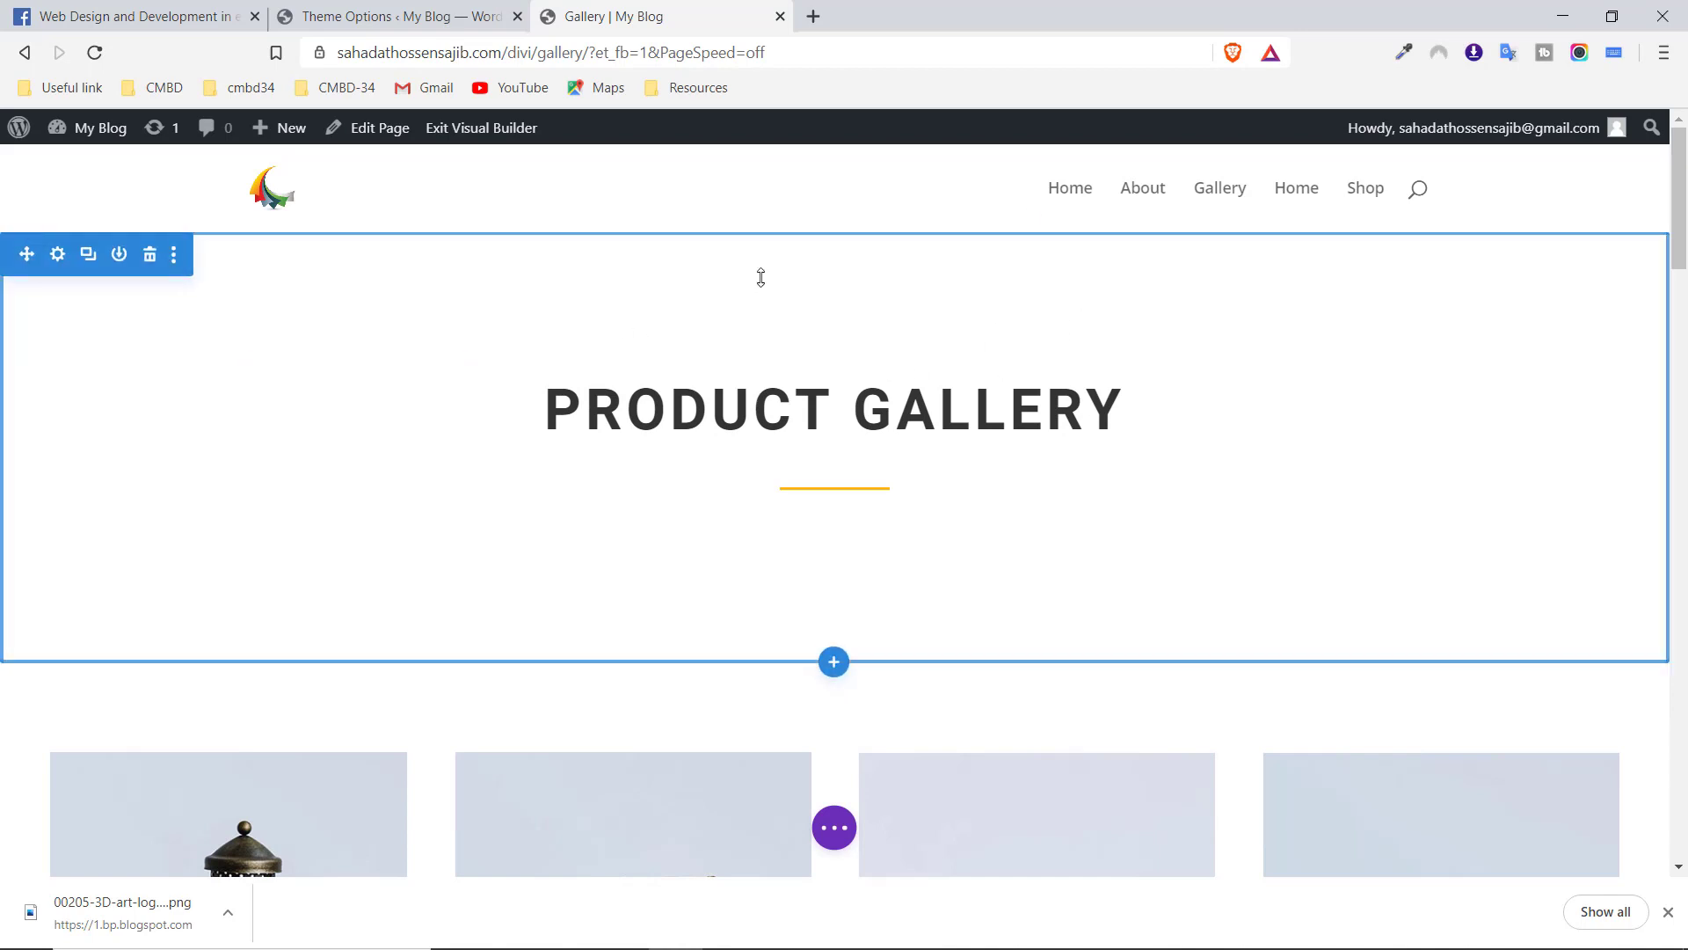
drag(534, 54, 339, 60)
key(ctrl+c)
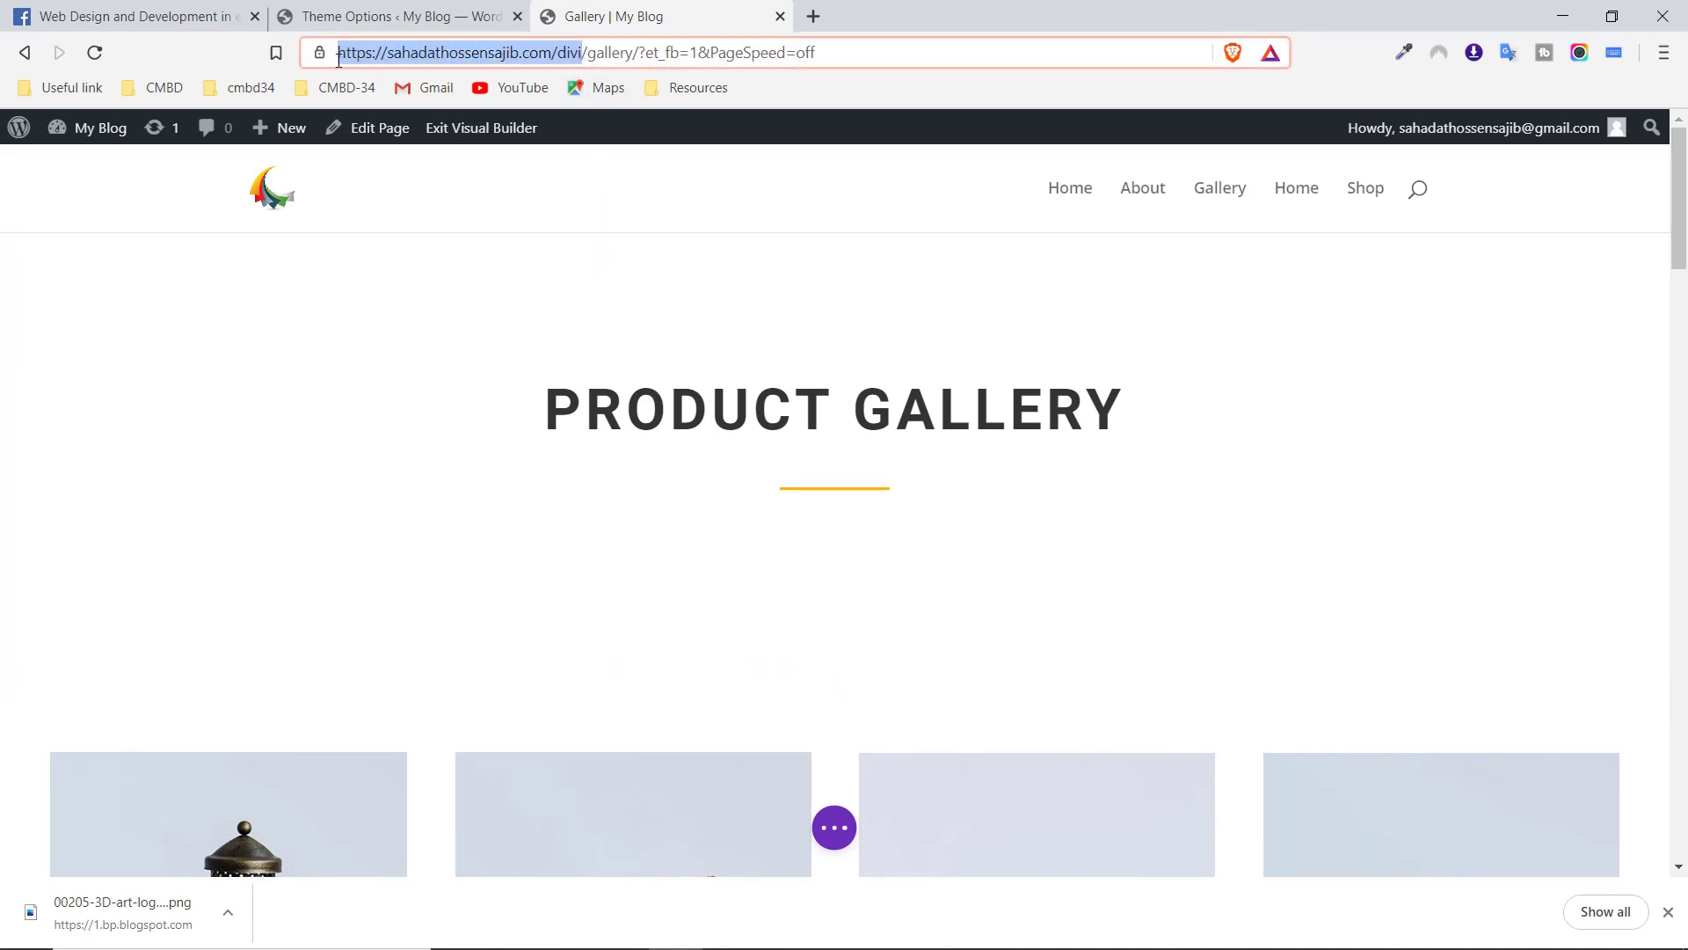
click(816, 18)
key(ctrl+v)
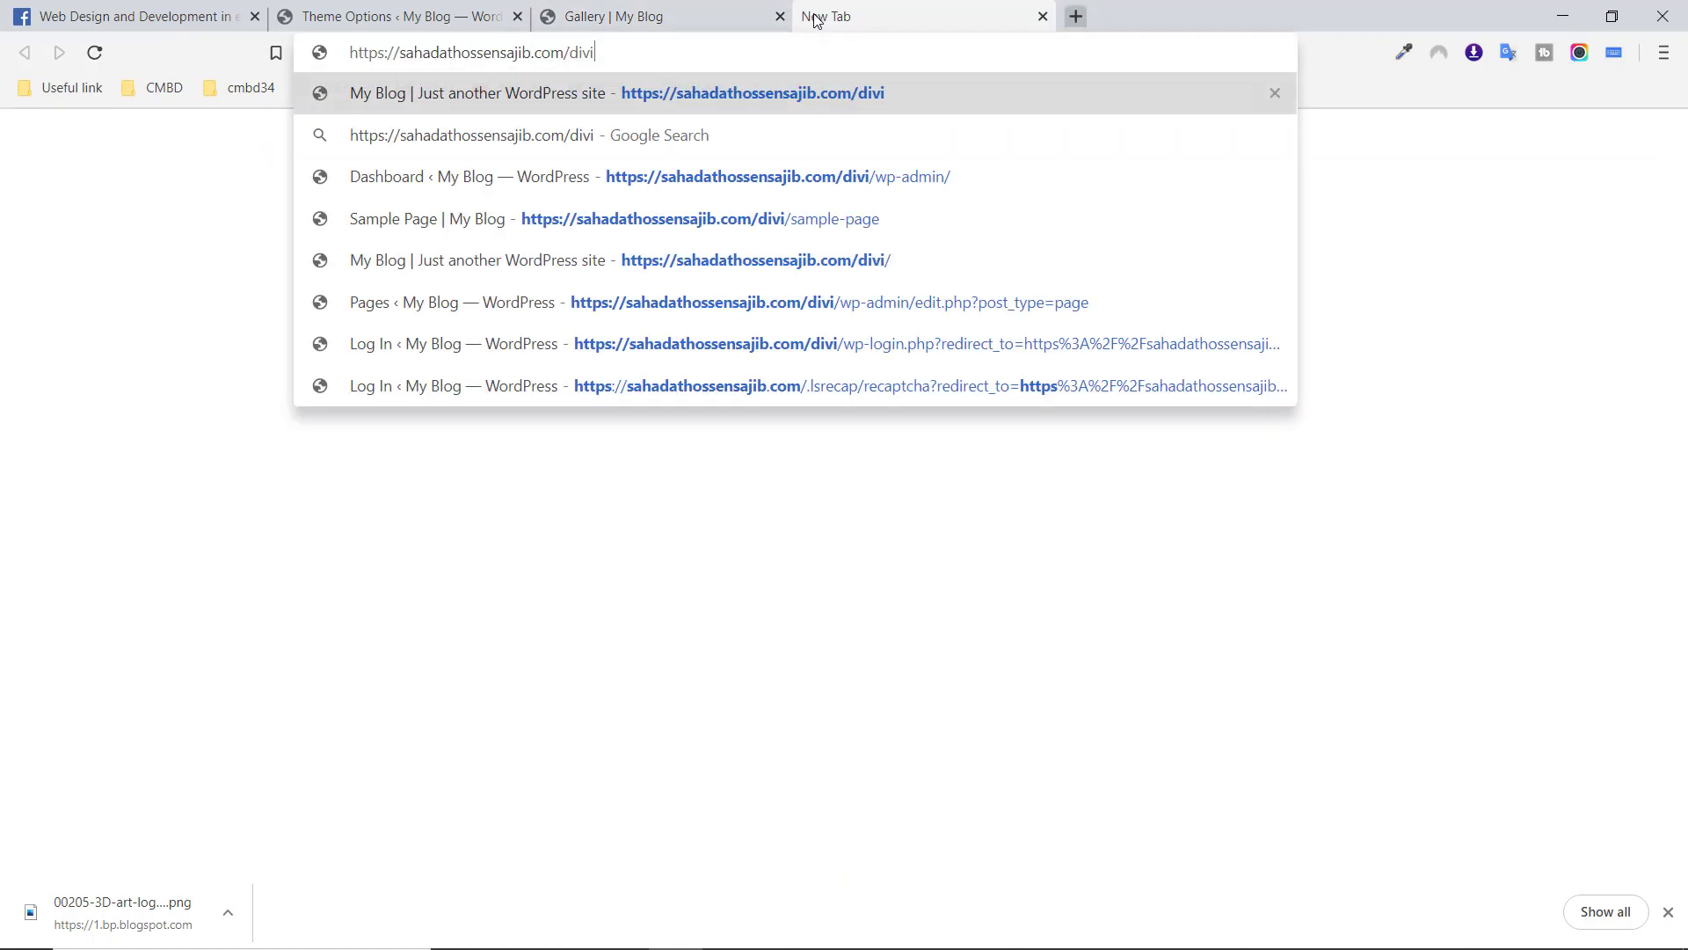
key(Return)
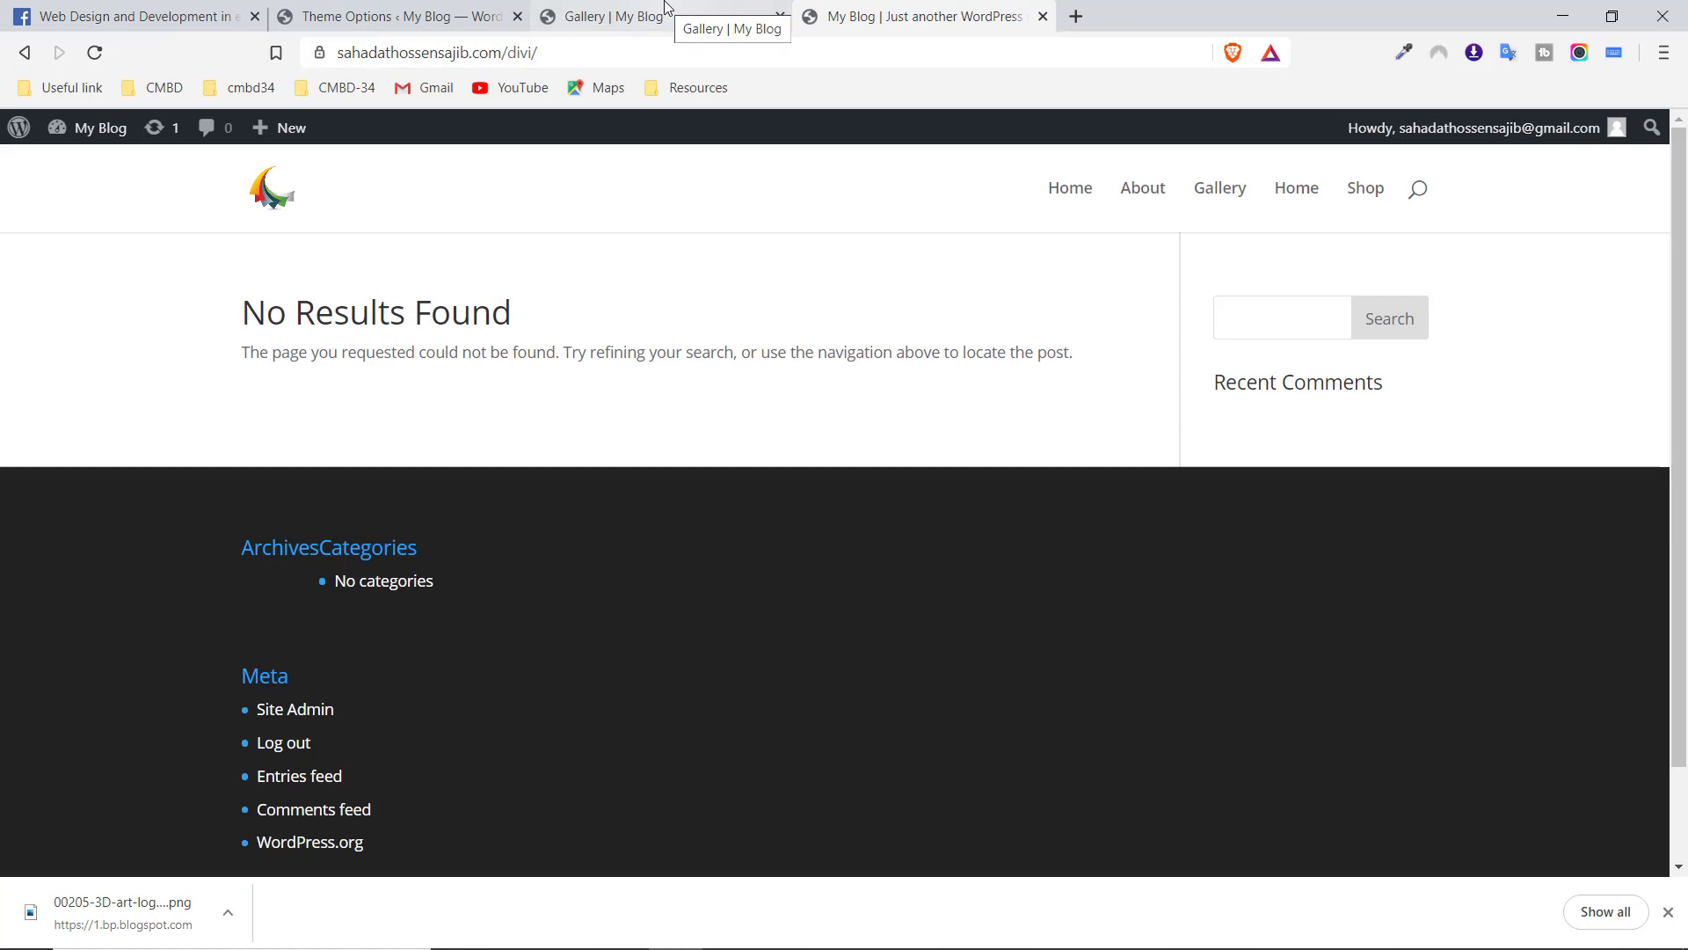
click(665, 11)
click(873, 12)
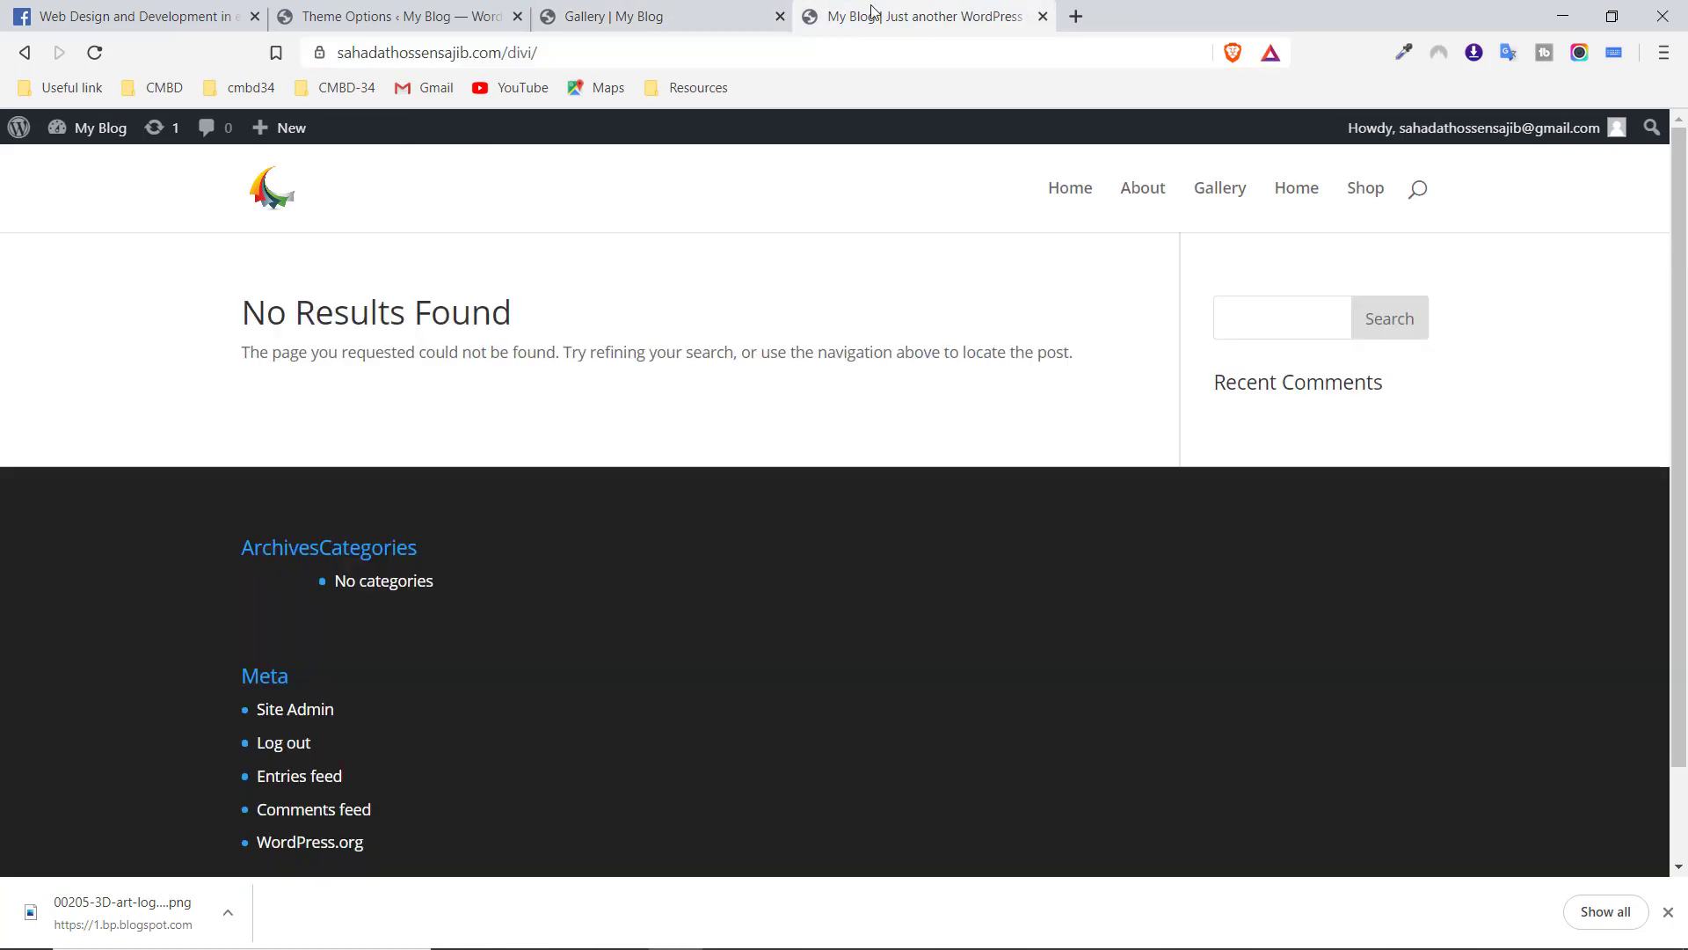
Review the published Gallery page down to its footer and return to the Divi theme options
click(1220, 197)
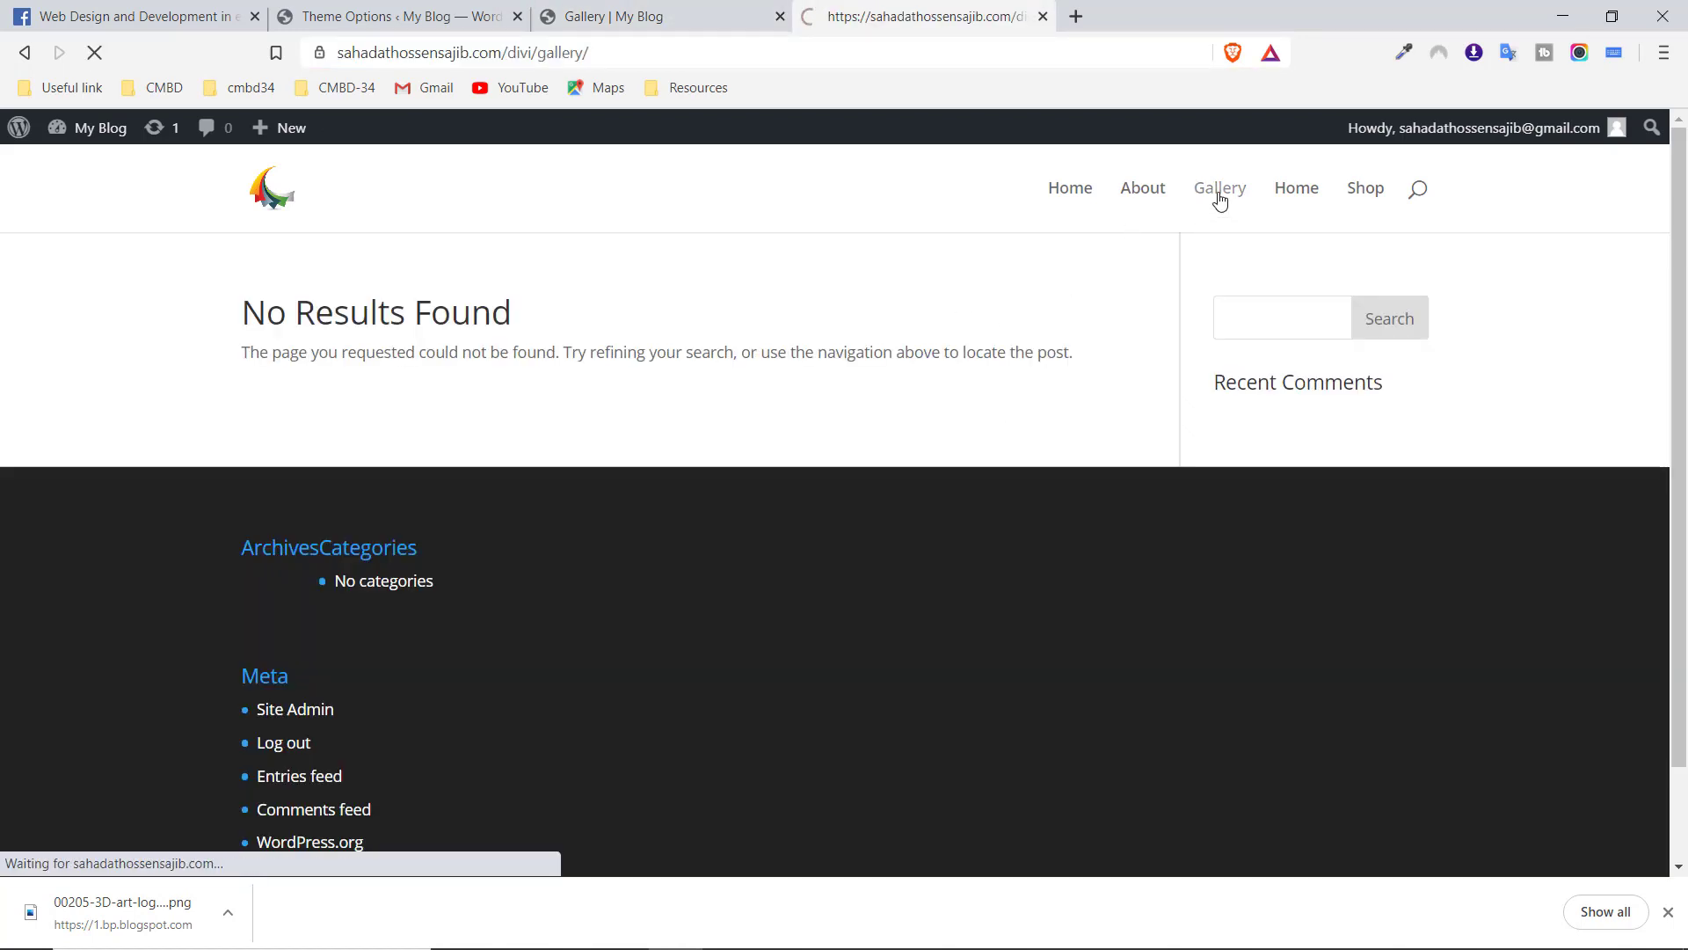
scroll(1210, 282, down, 5)
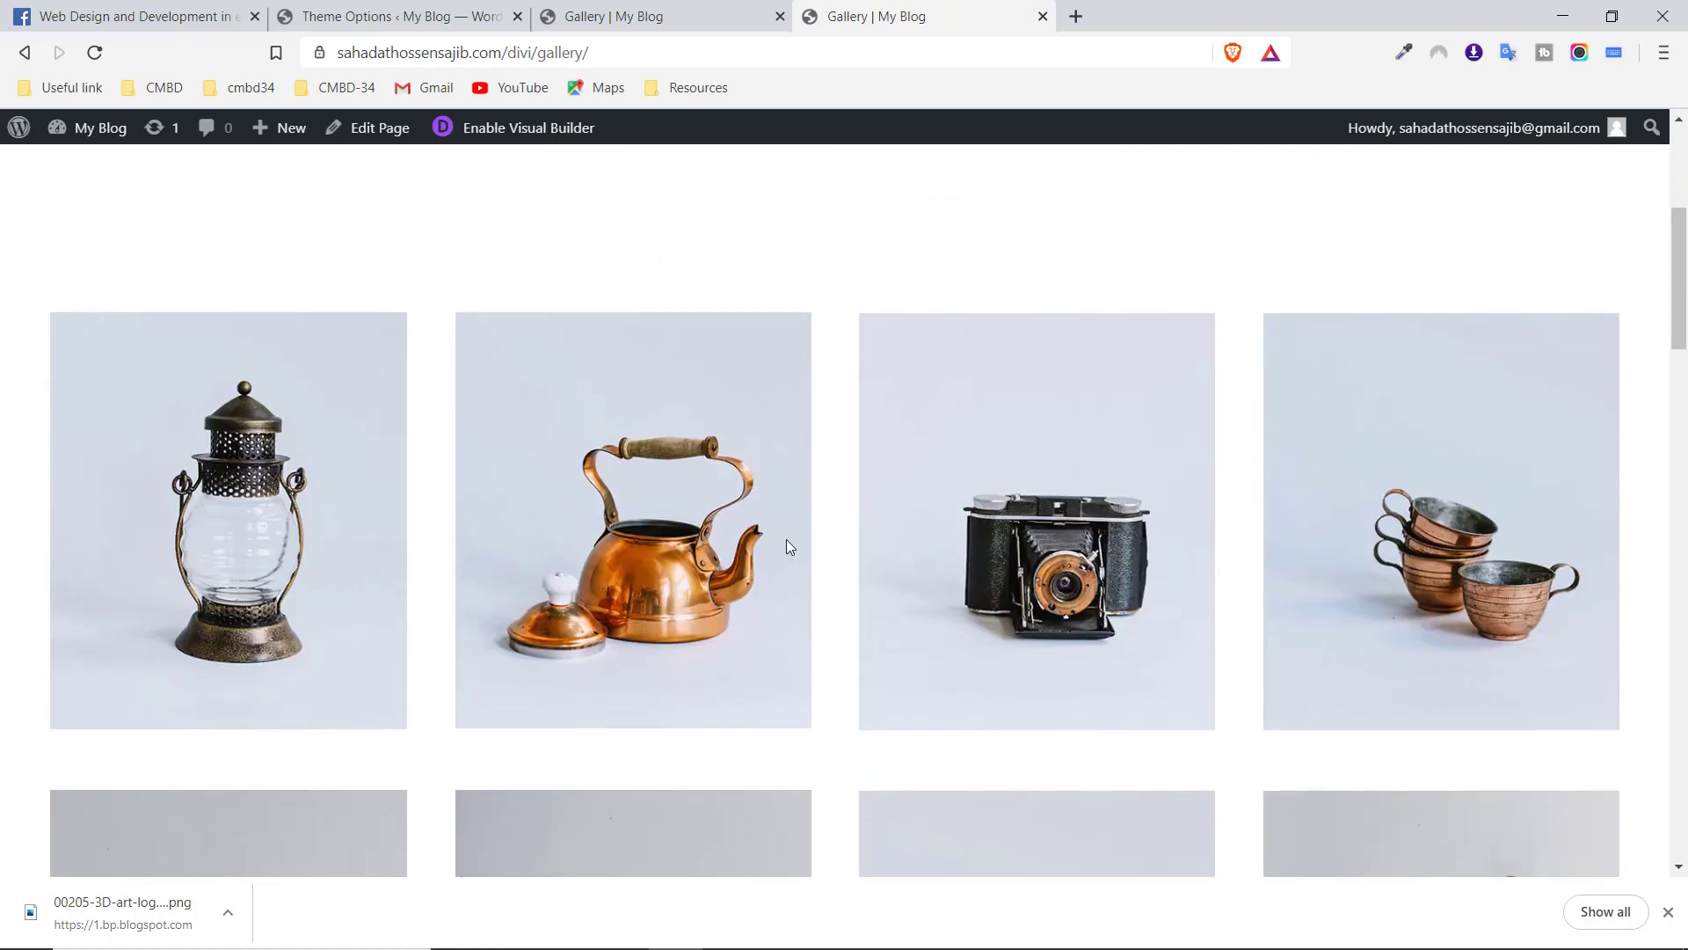
scroll(786, 539, up, 3)
scroll(445, 508, down, 4)
scroll(1175, 351, down, 2)
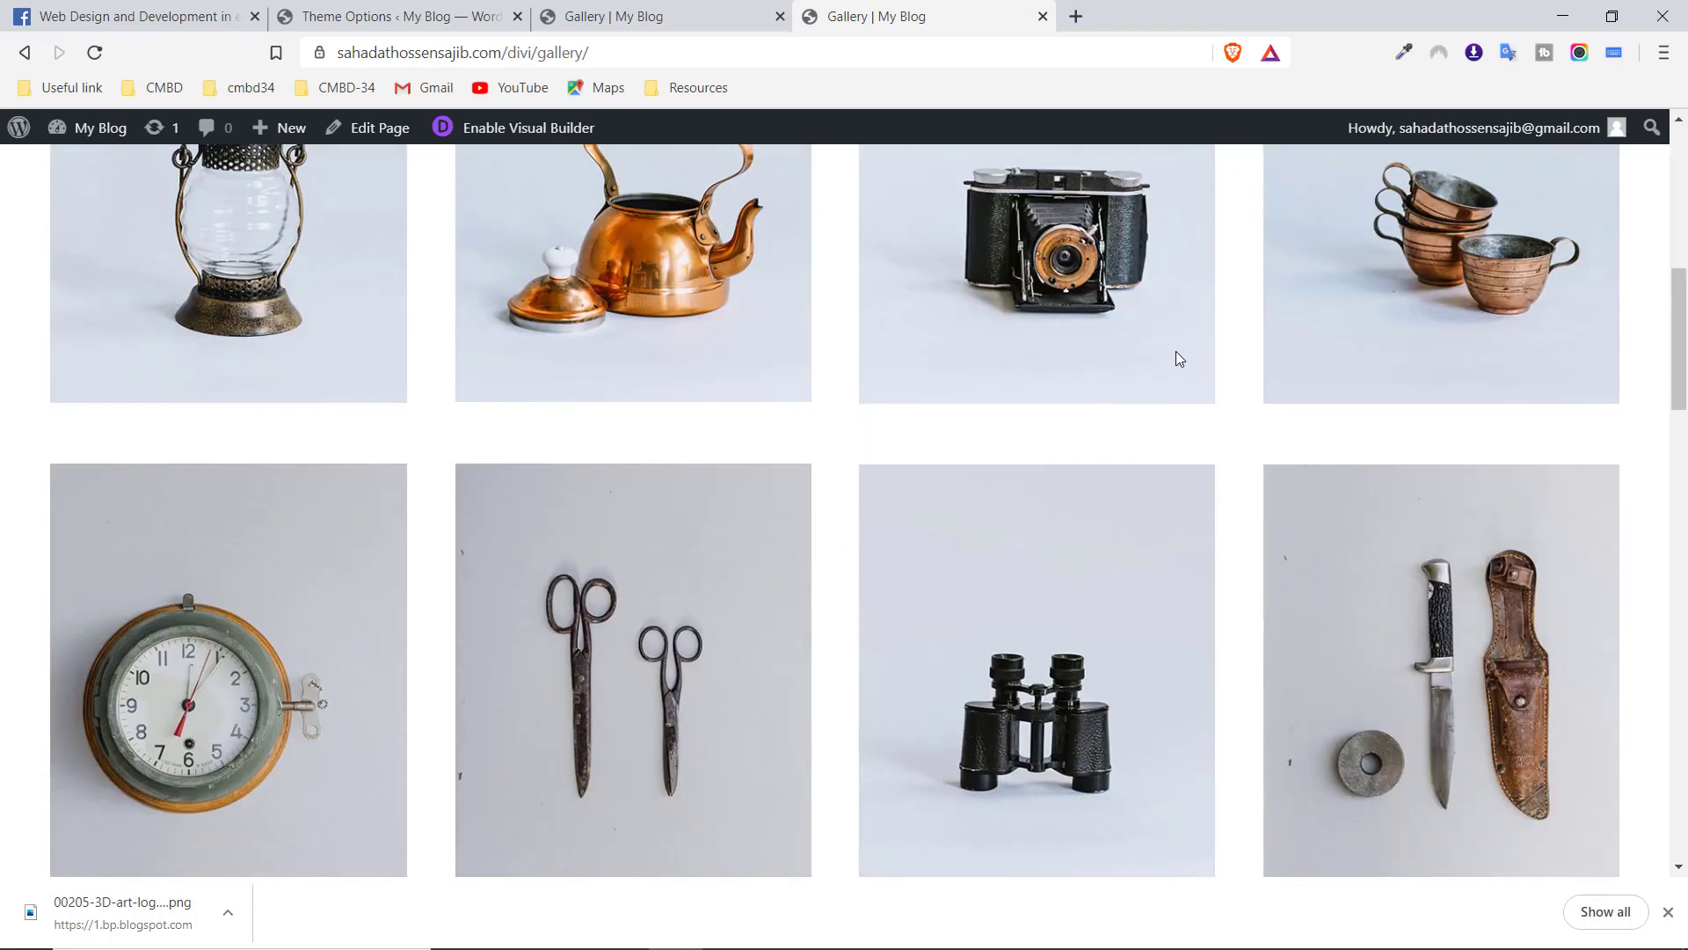
scroll(1175, 351, down, 7)
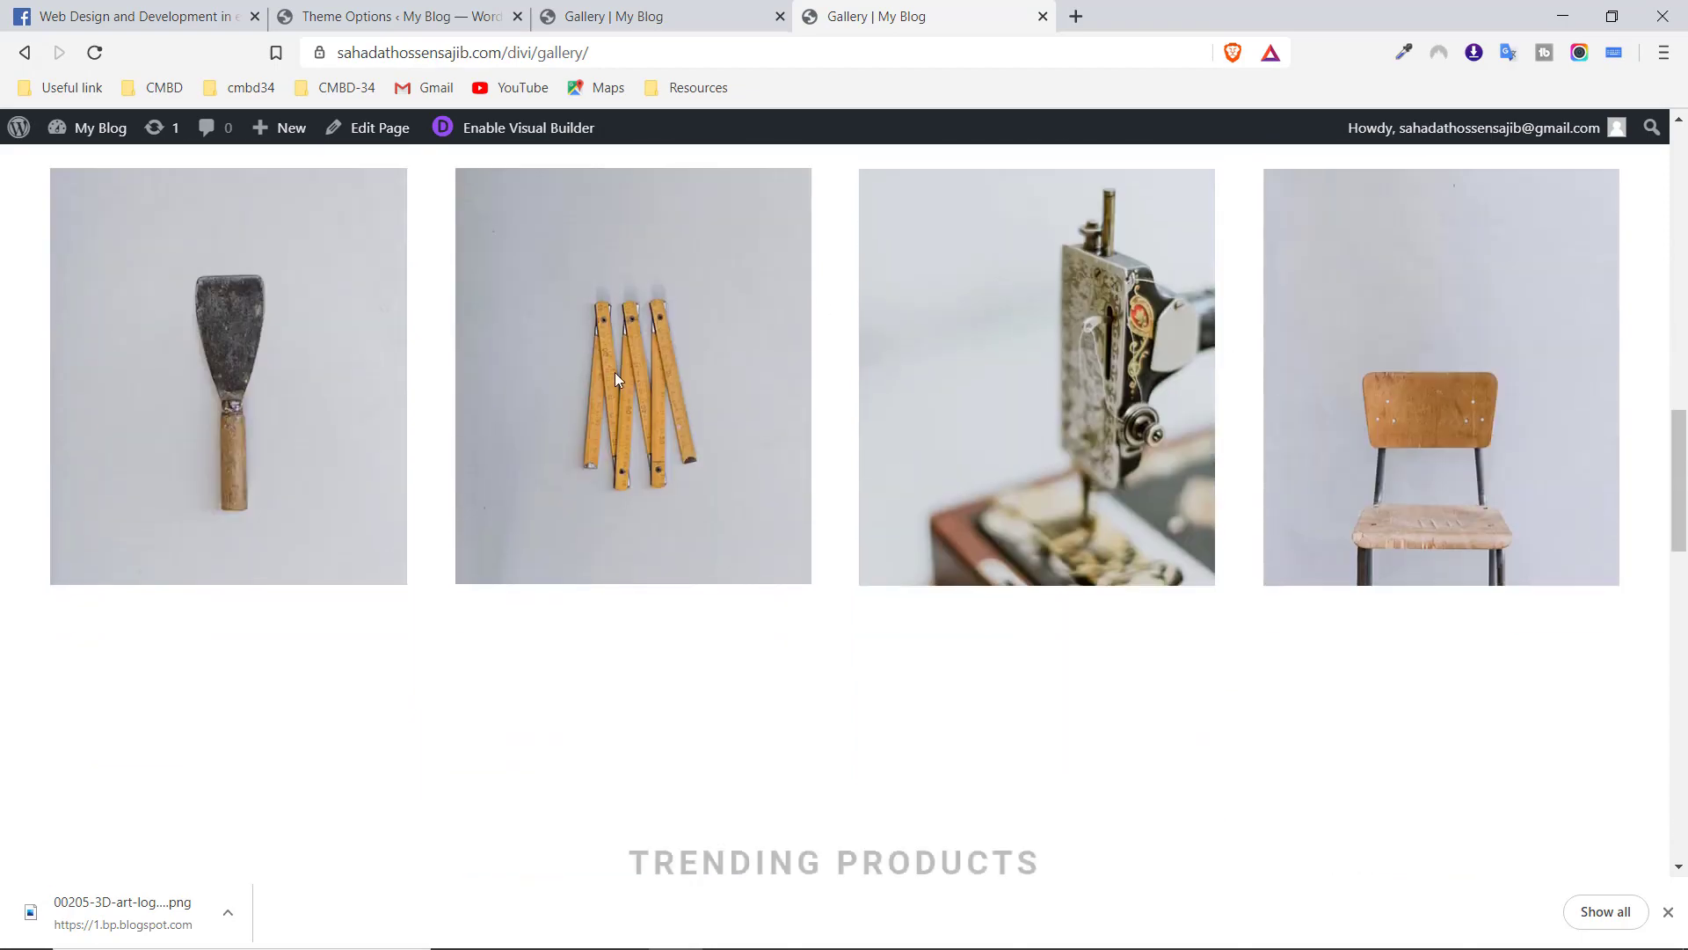
scroll(615, 372, down, 15)
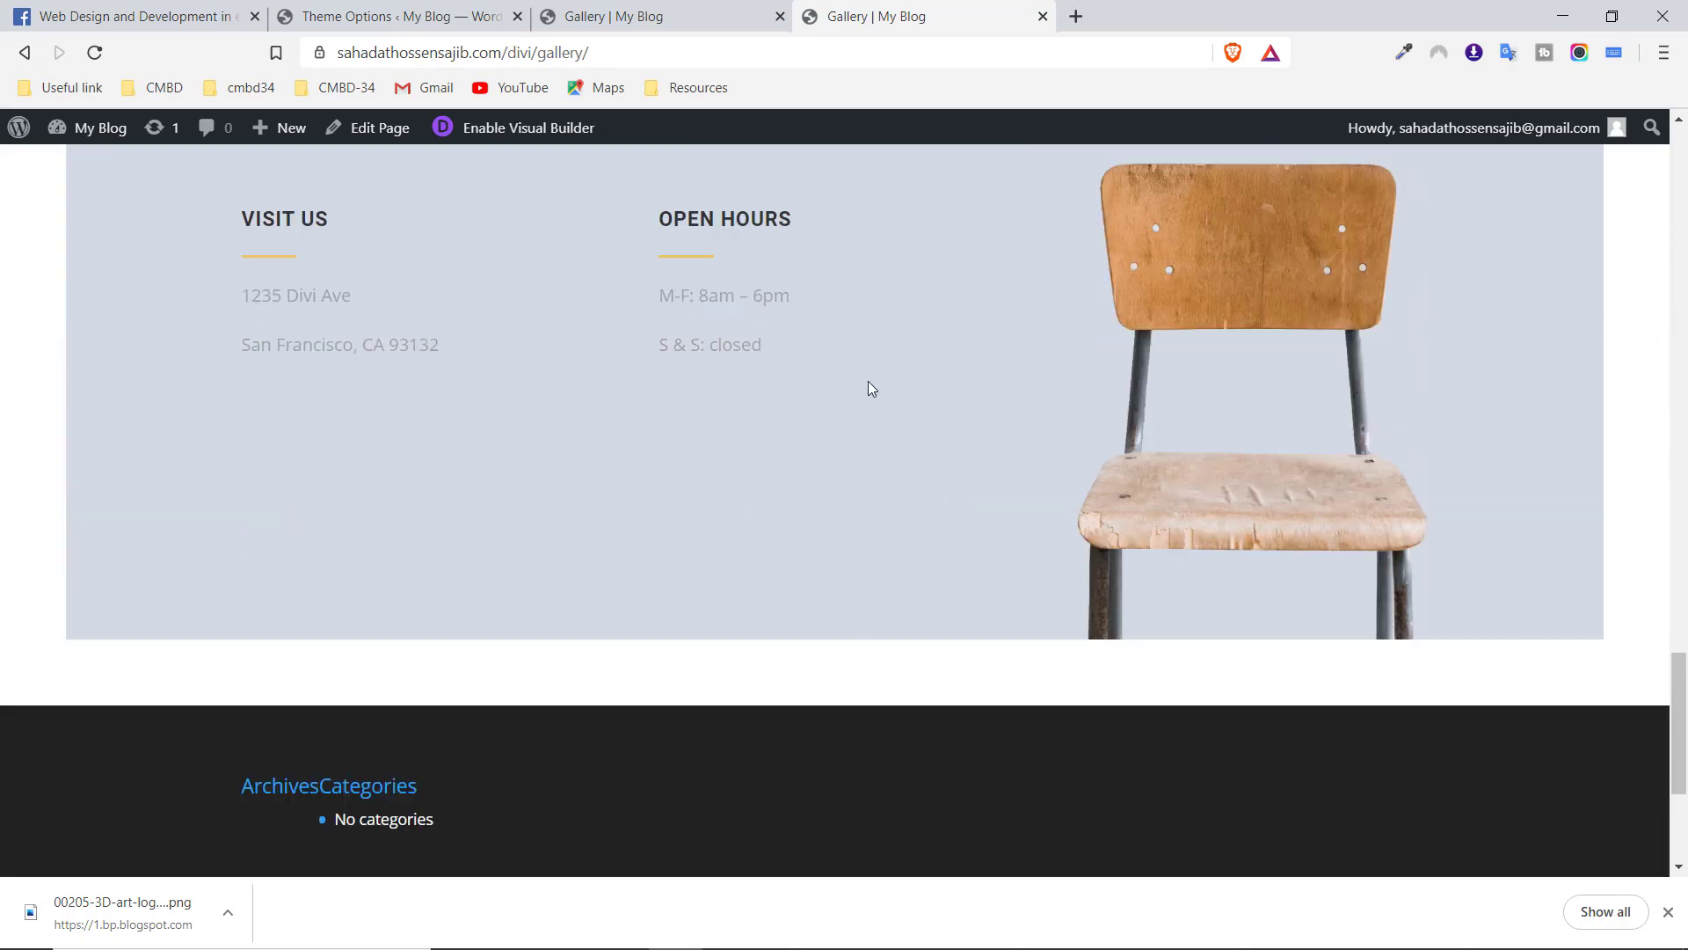
scroll(870, 378, up, 12)
click(595, 16)
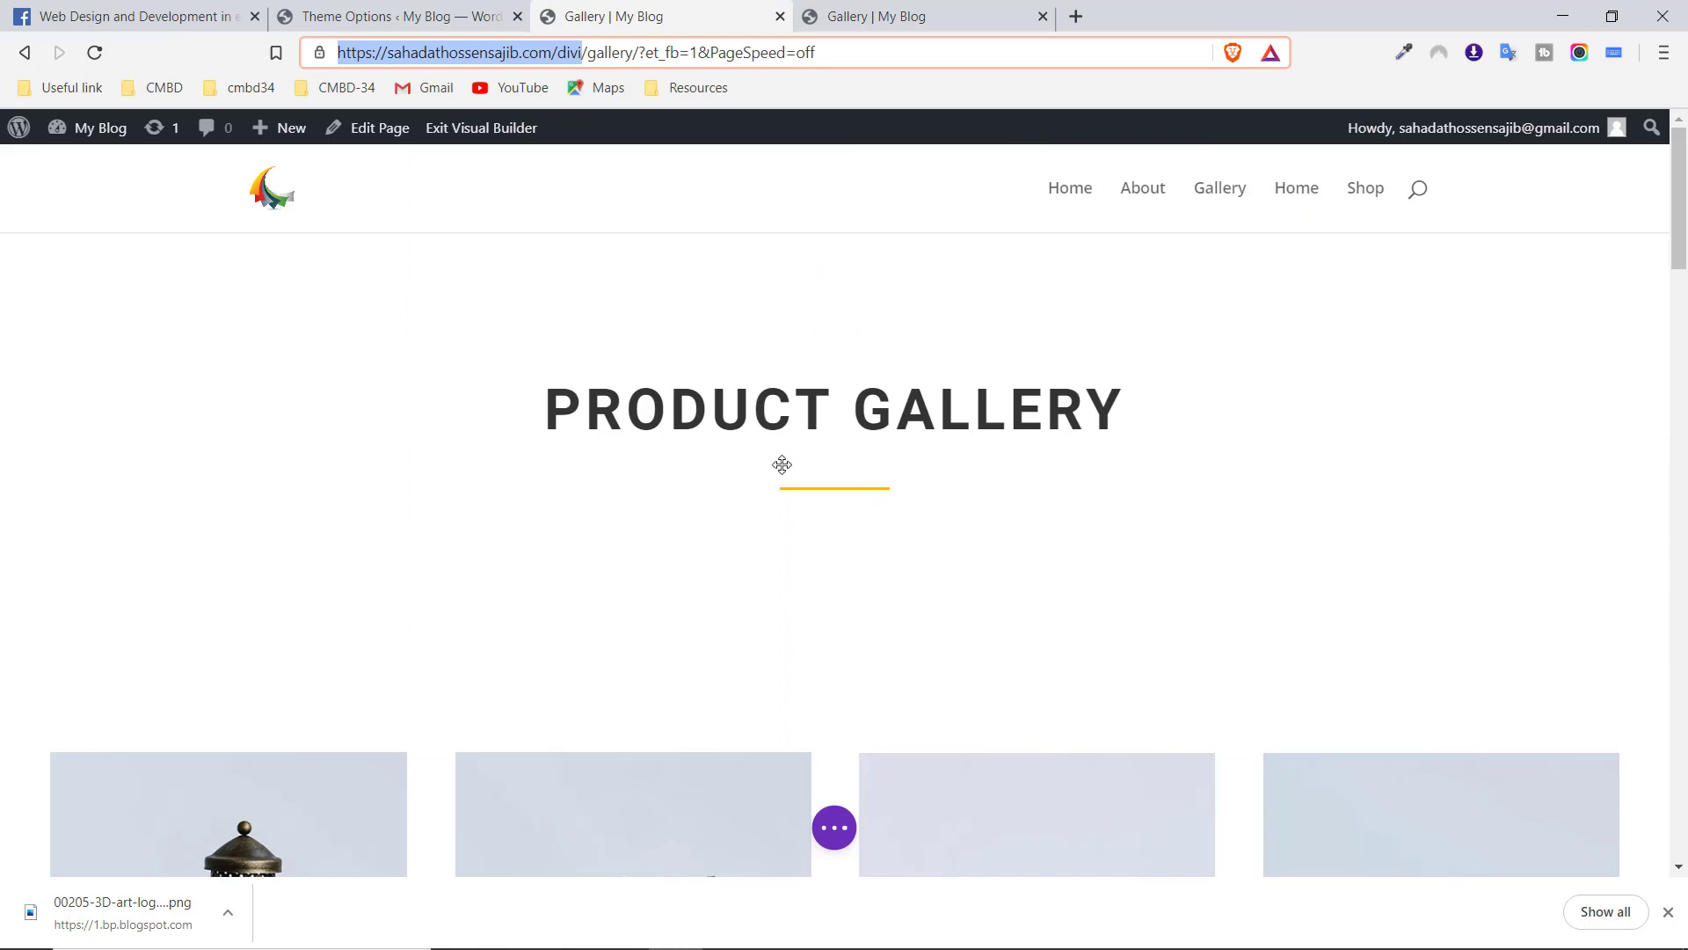
click(404, 4)
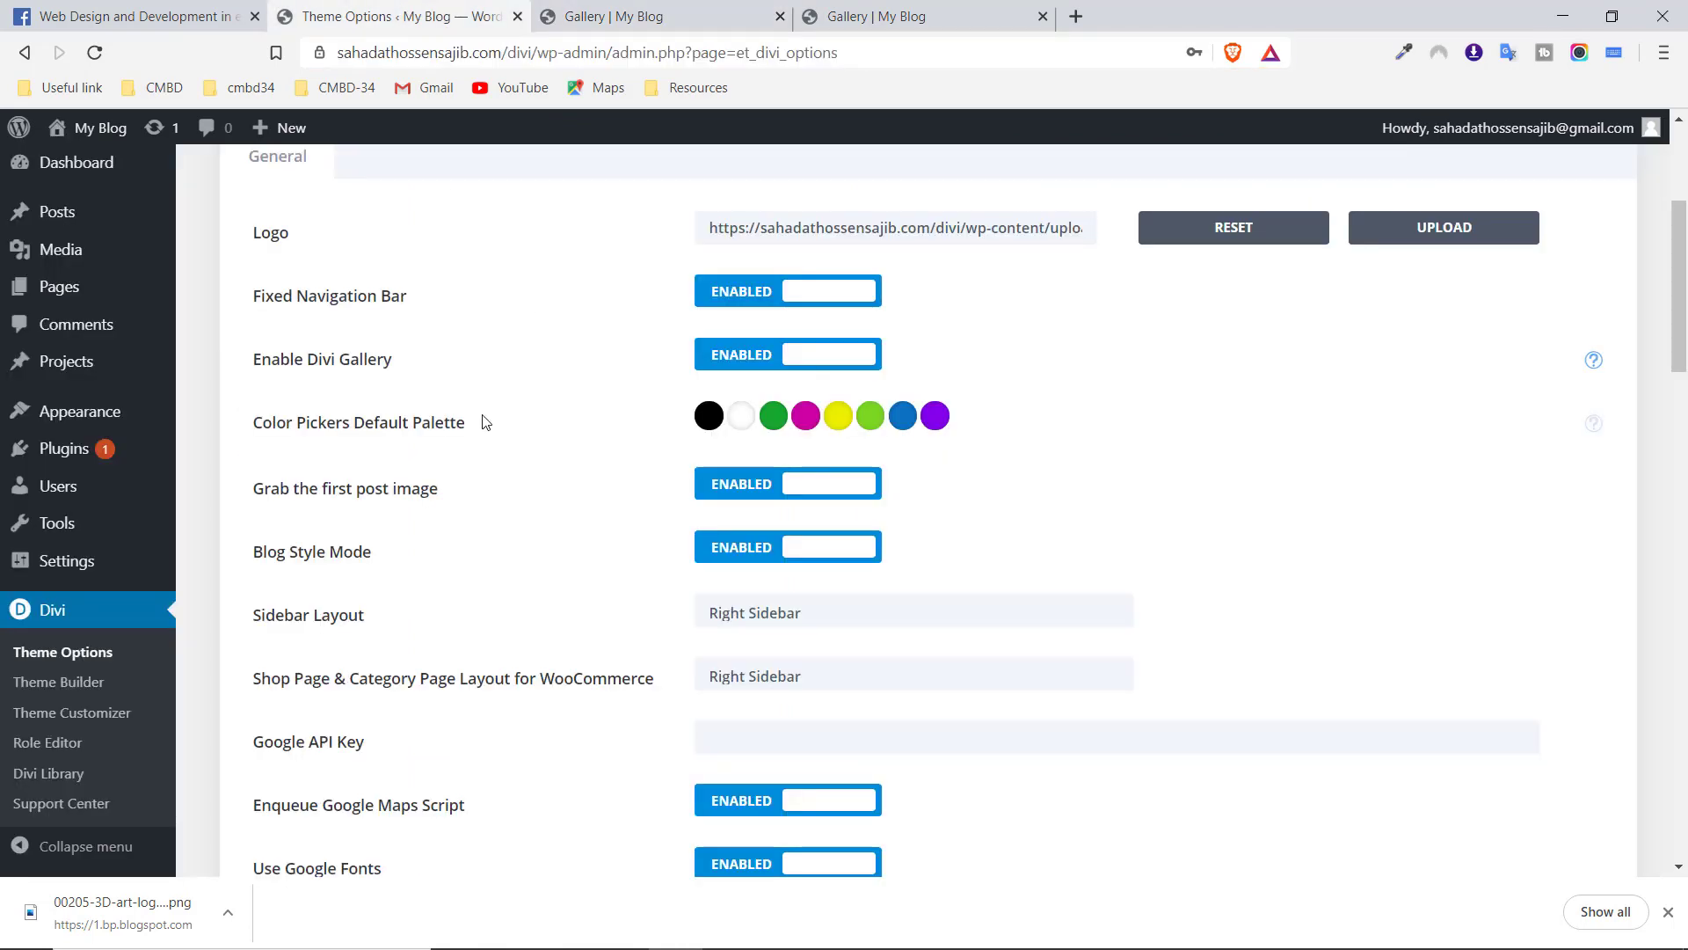
click(725, 361)
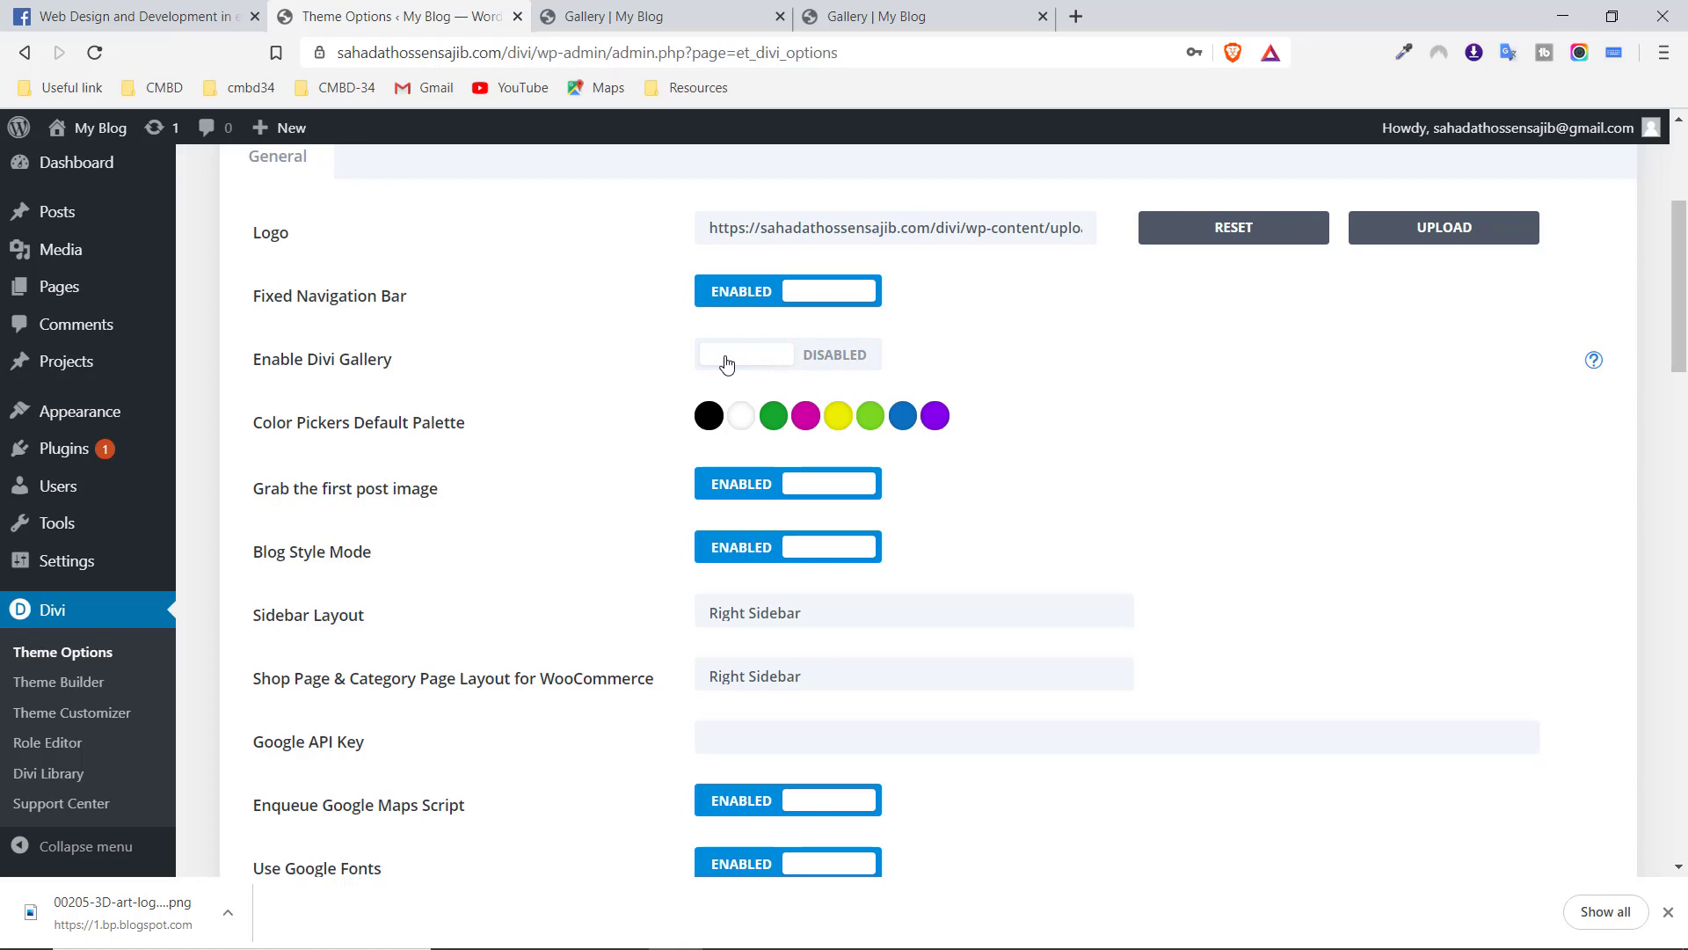
scroll(599, 381, down, 20)
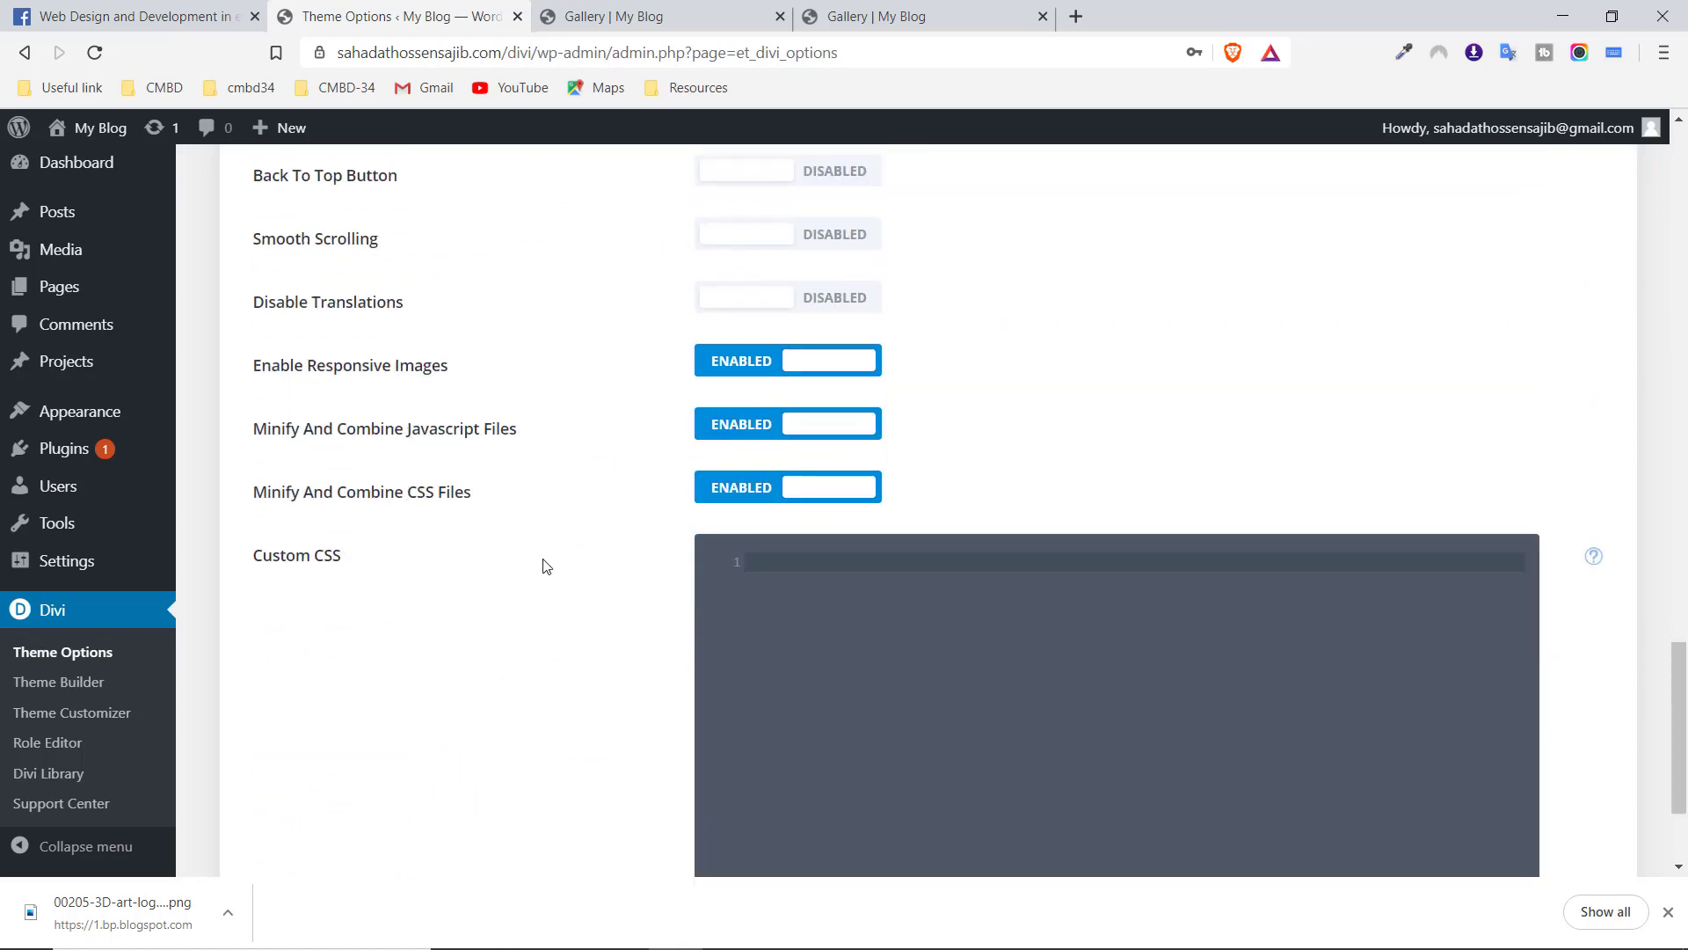
scroll(545, 566, down, 3)
scroll(621, 501, up, 20)
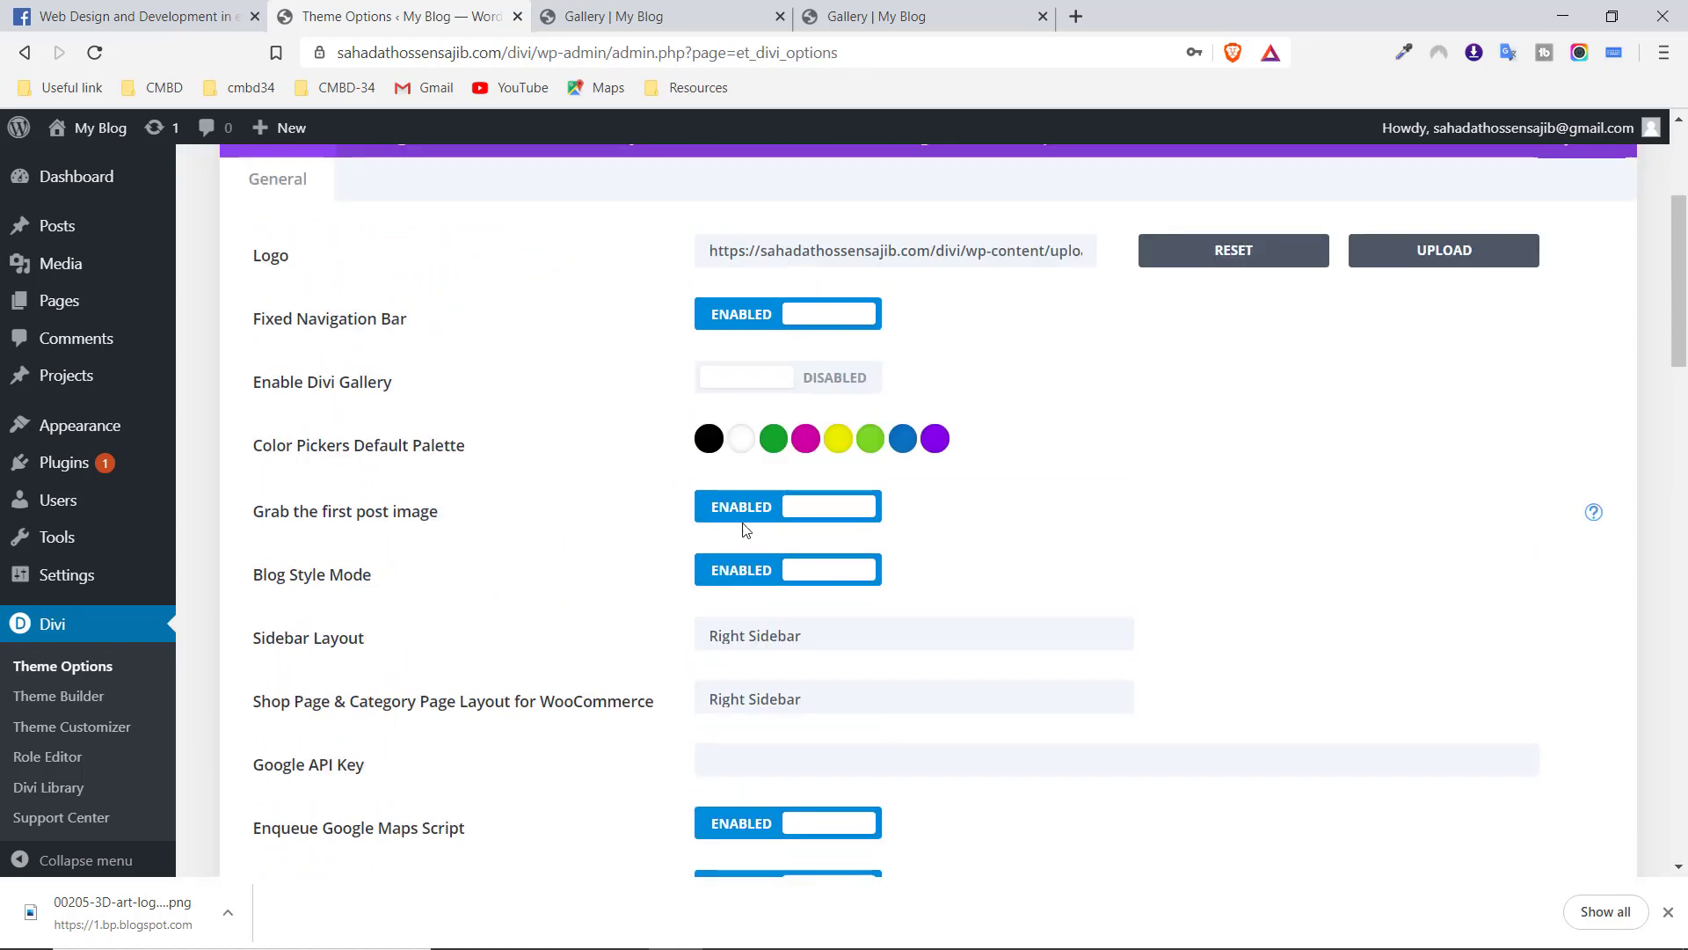
click(743, 377)
Save the changes to the Divi theme options
scroll(630, 419, down, 10)
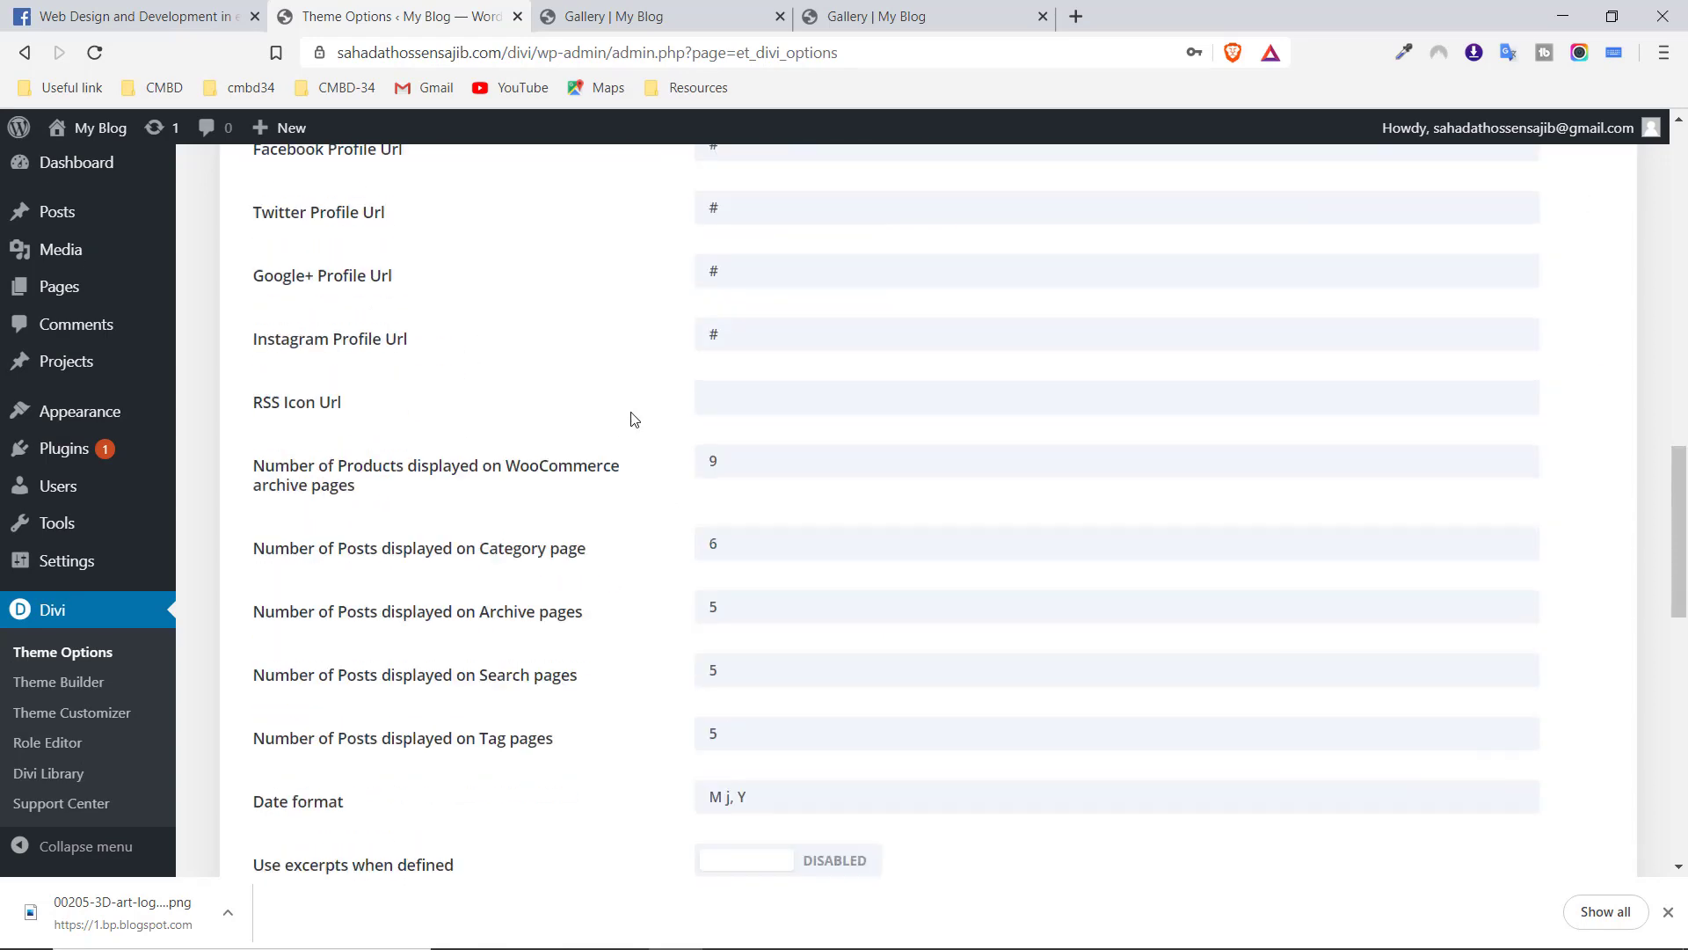
scroll(635, 419, down, 15)
click(309, 789)
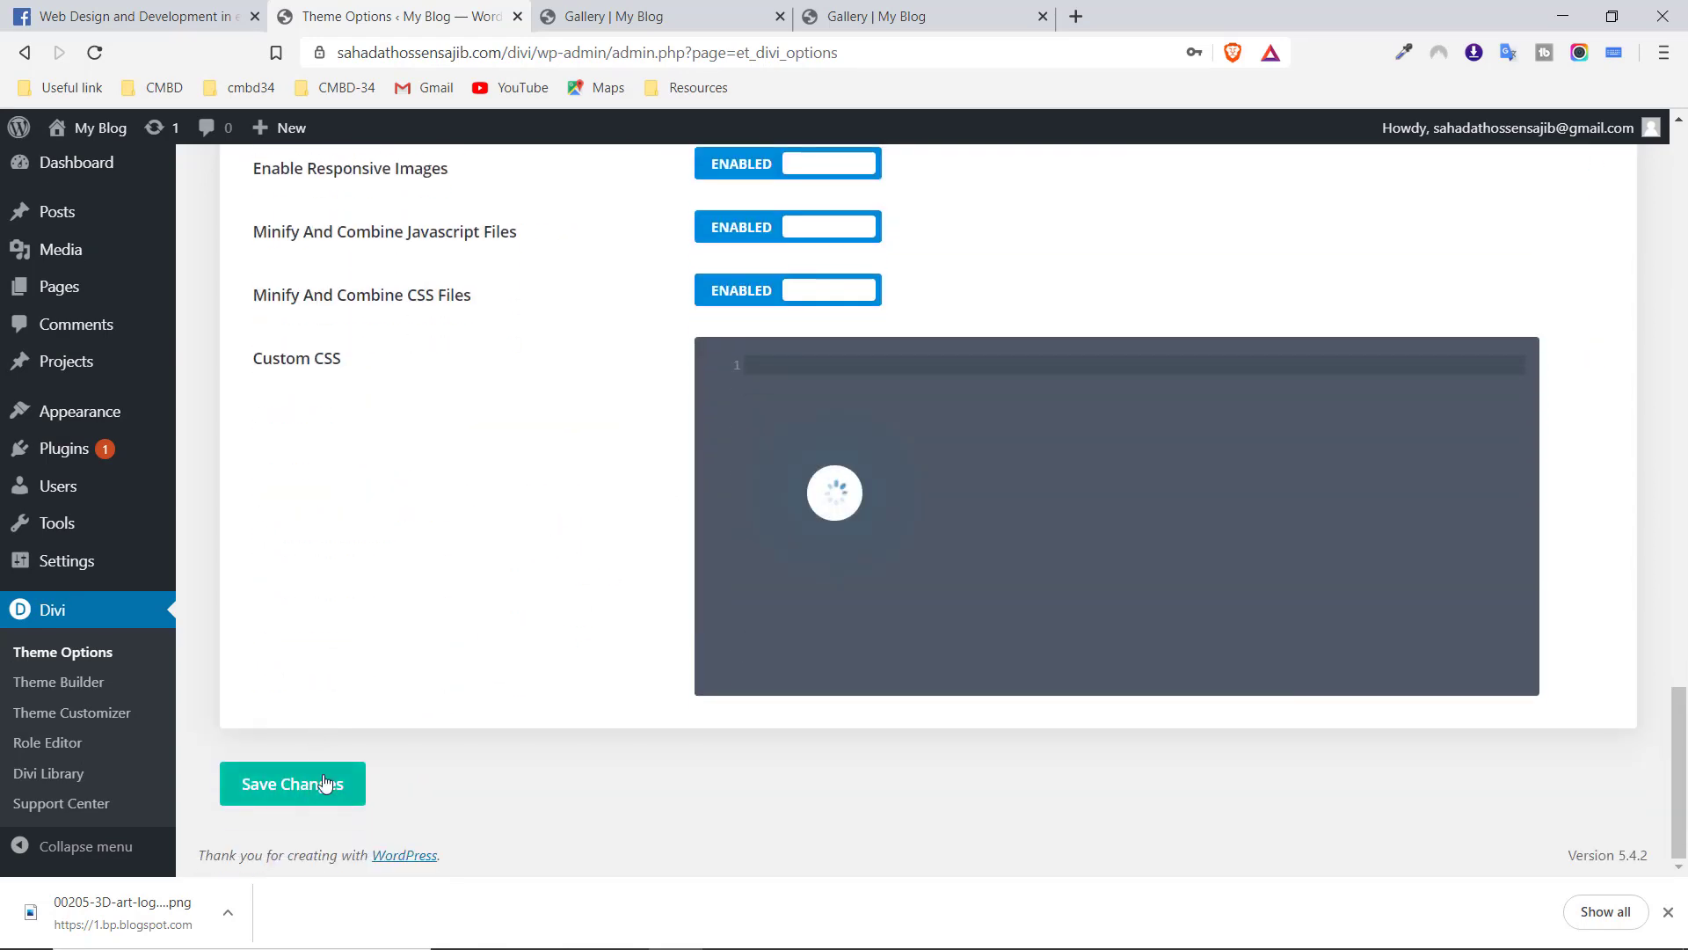
Insert a regular section with a single-column row below the Product Gallery heading in the Gallery page's visual builder
click(921, 11)
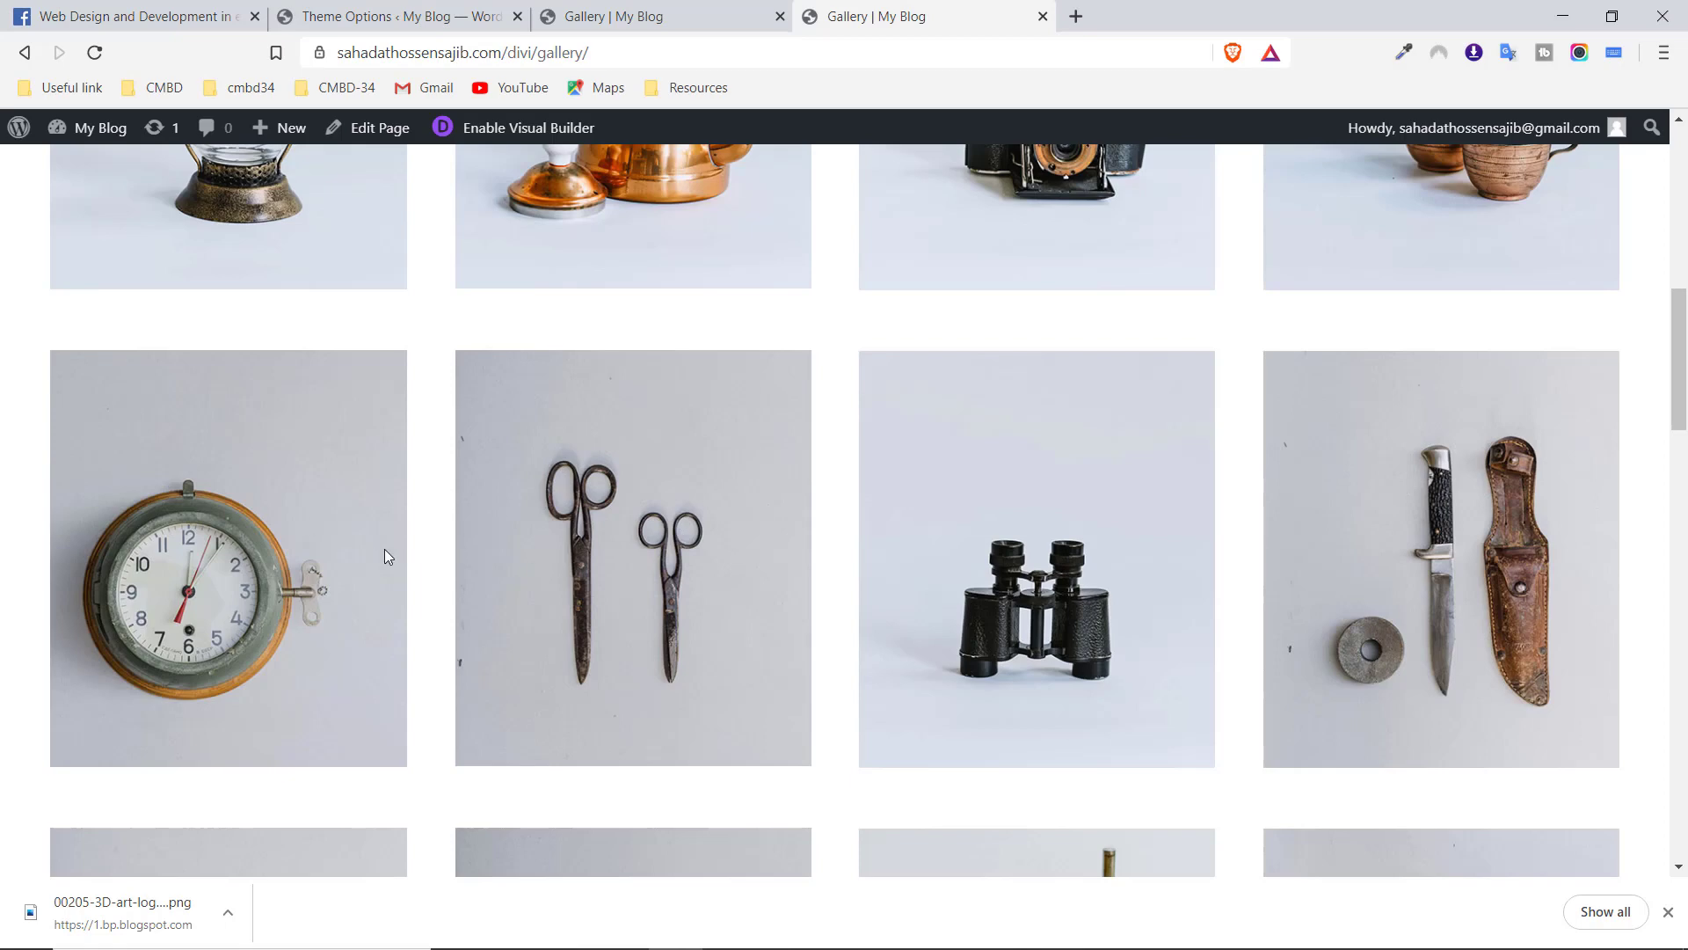
scroll(635, 517, down, 10)
click(695, 10)
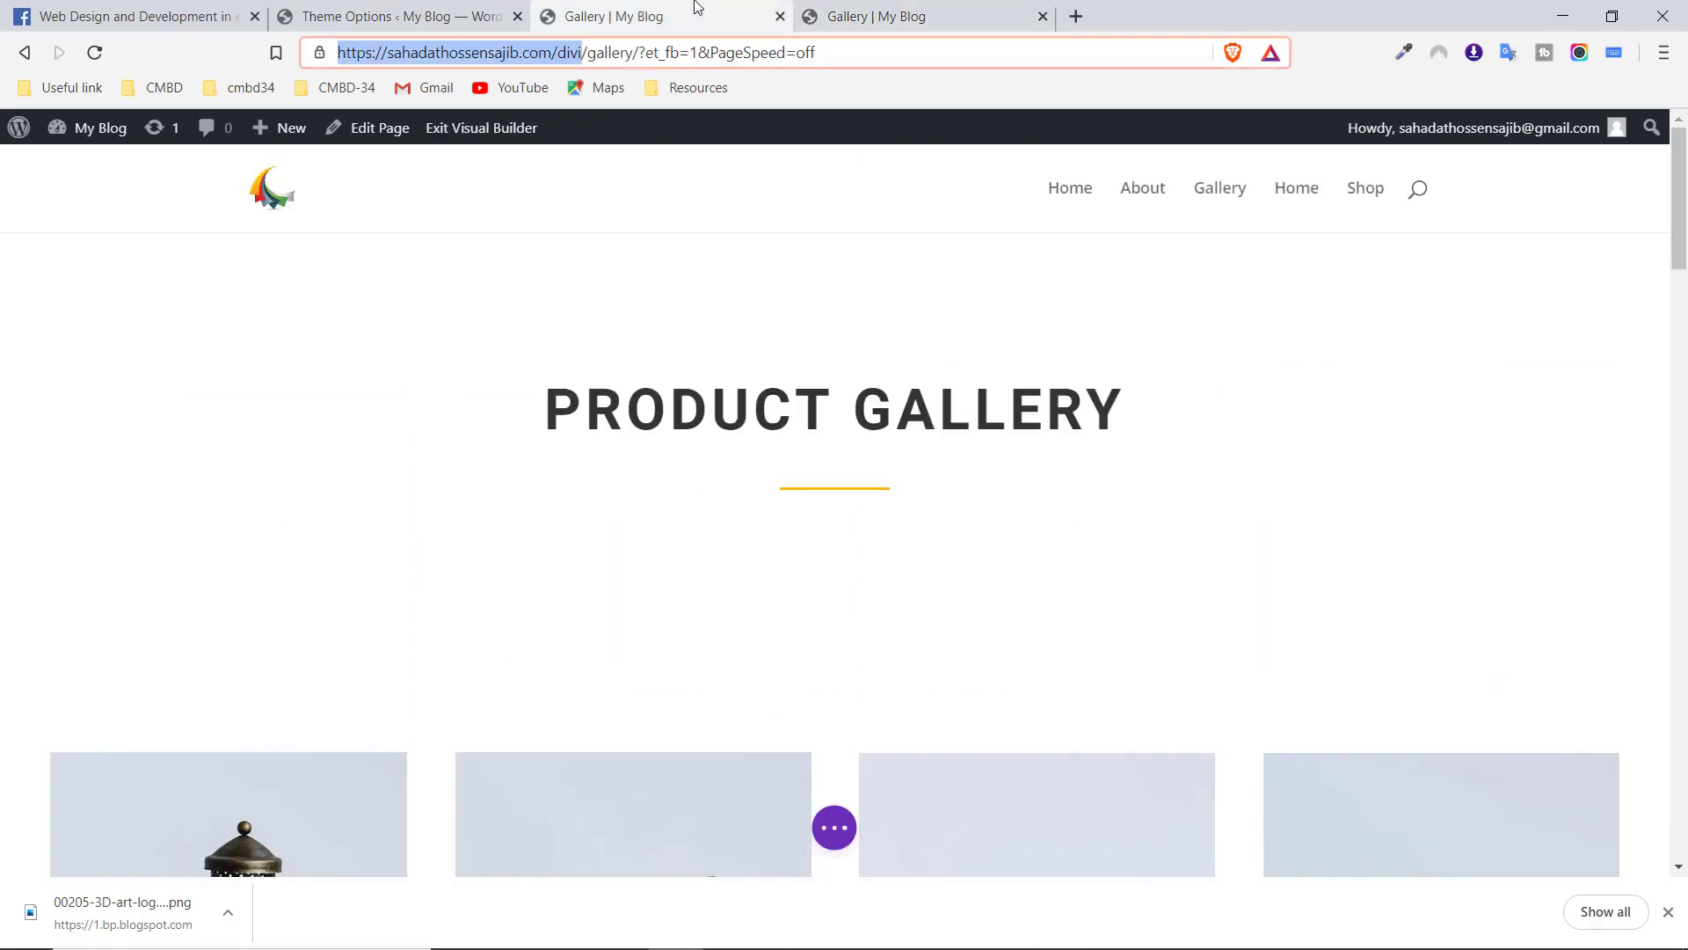
scroll(929, 545, down, 4)
scroll(924, 539, up, 1)
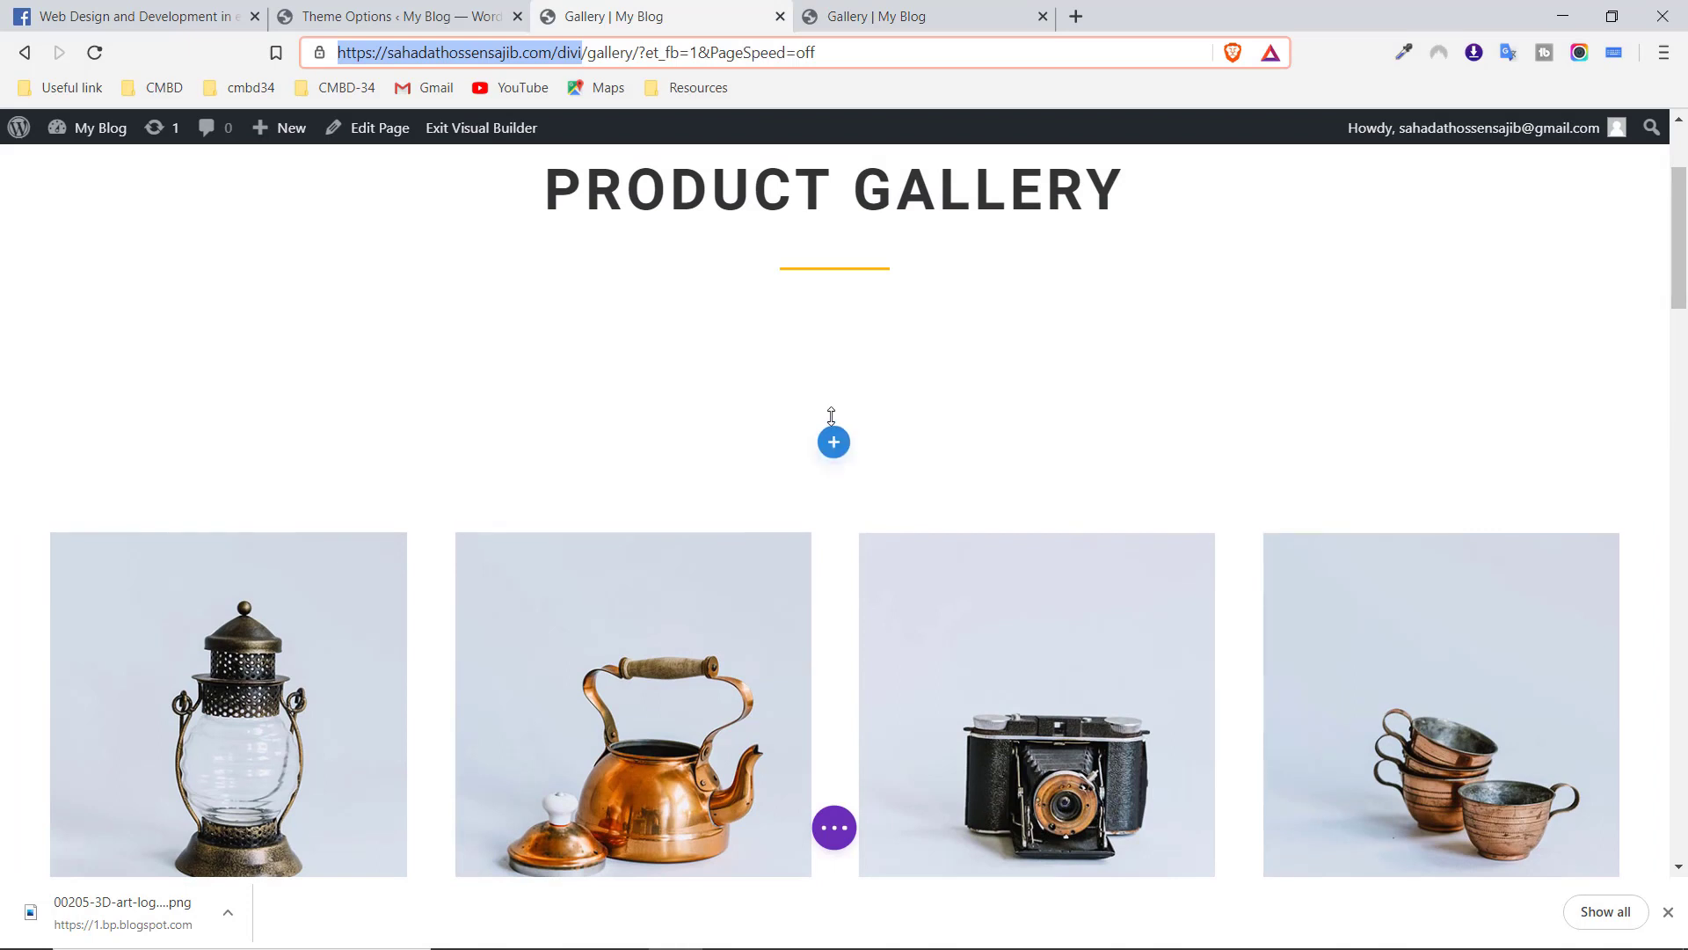
click(834, 442)
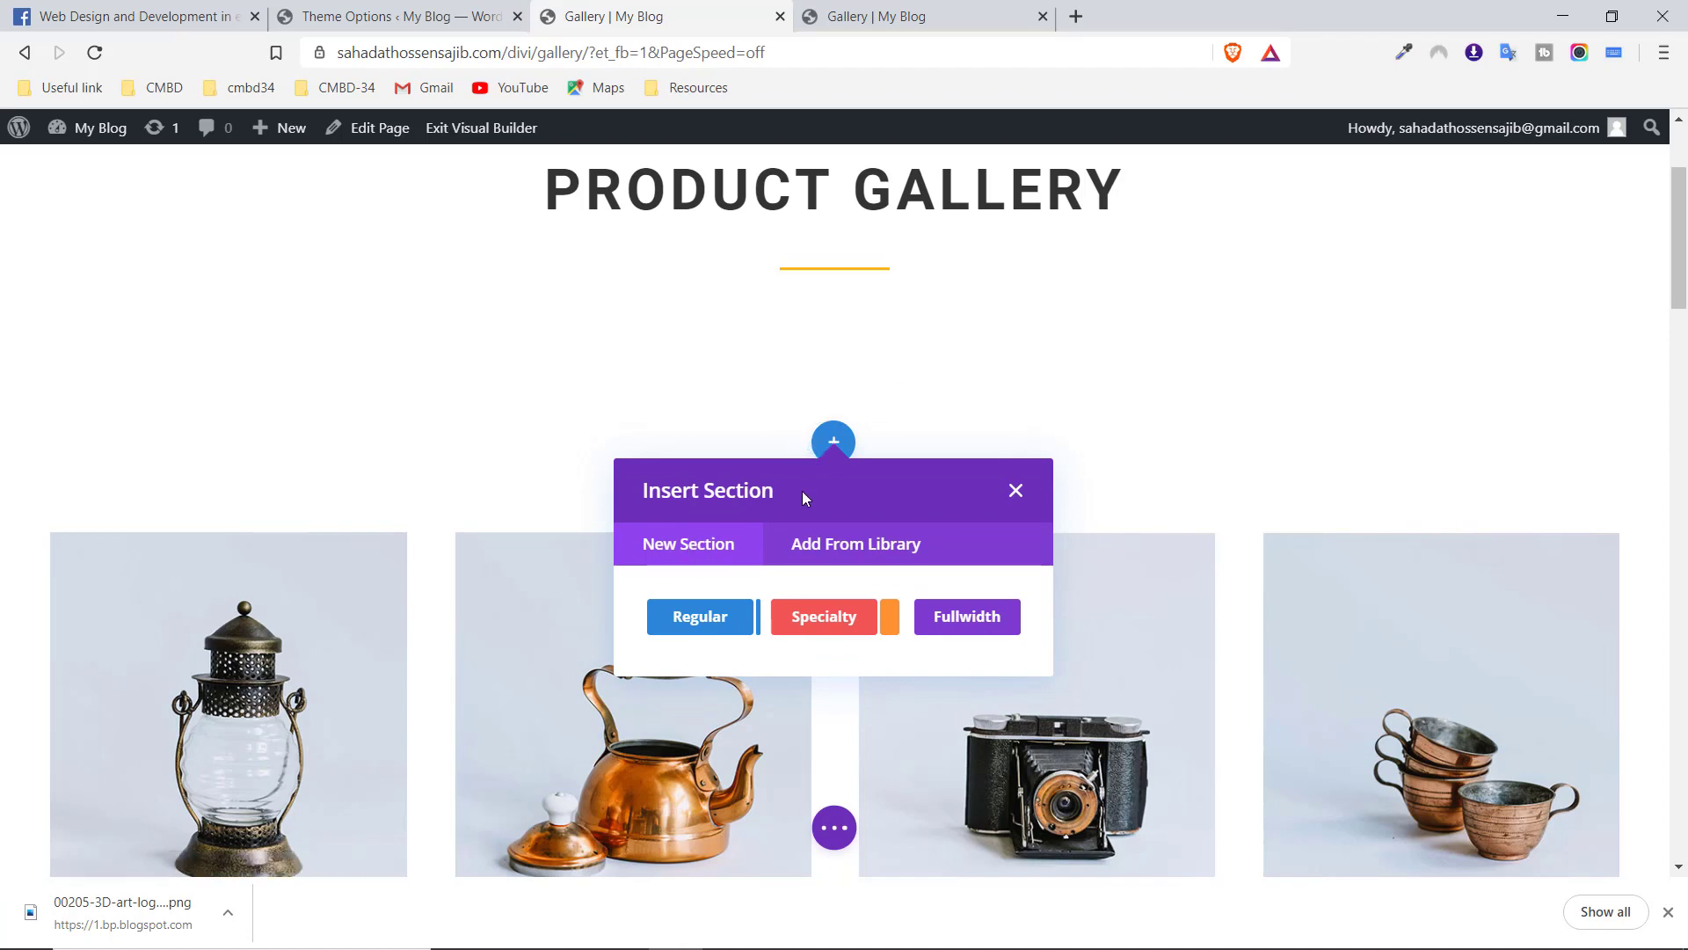
click(697, 624)
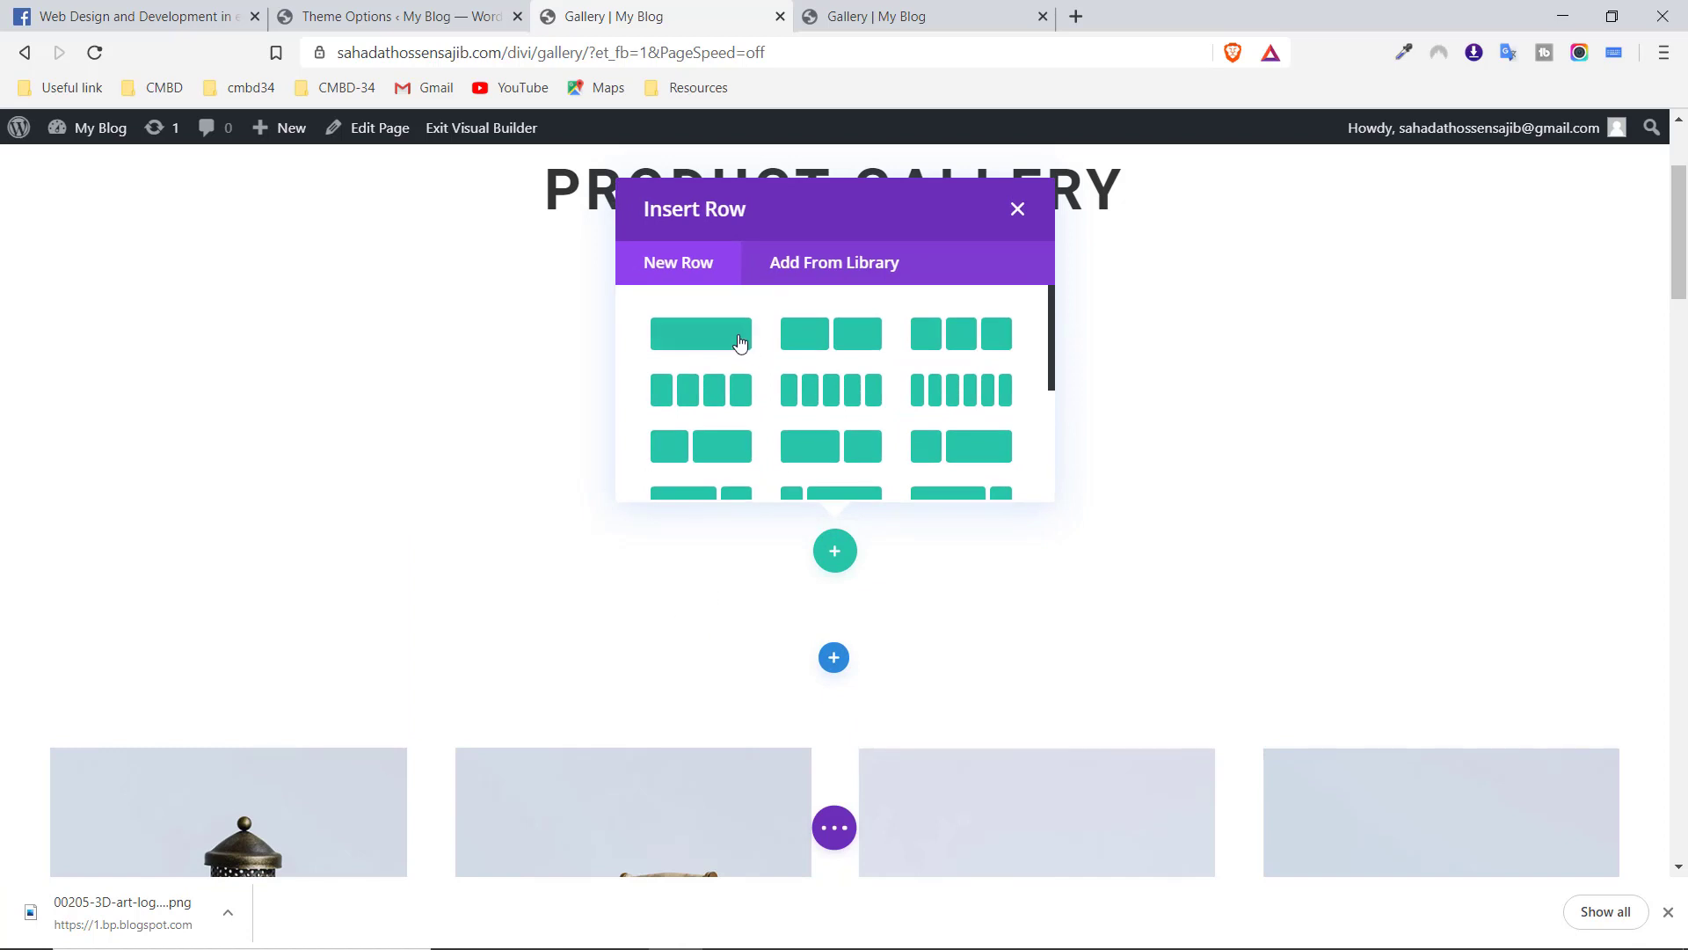
click(714, 340)
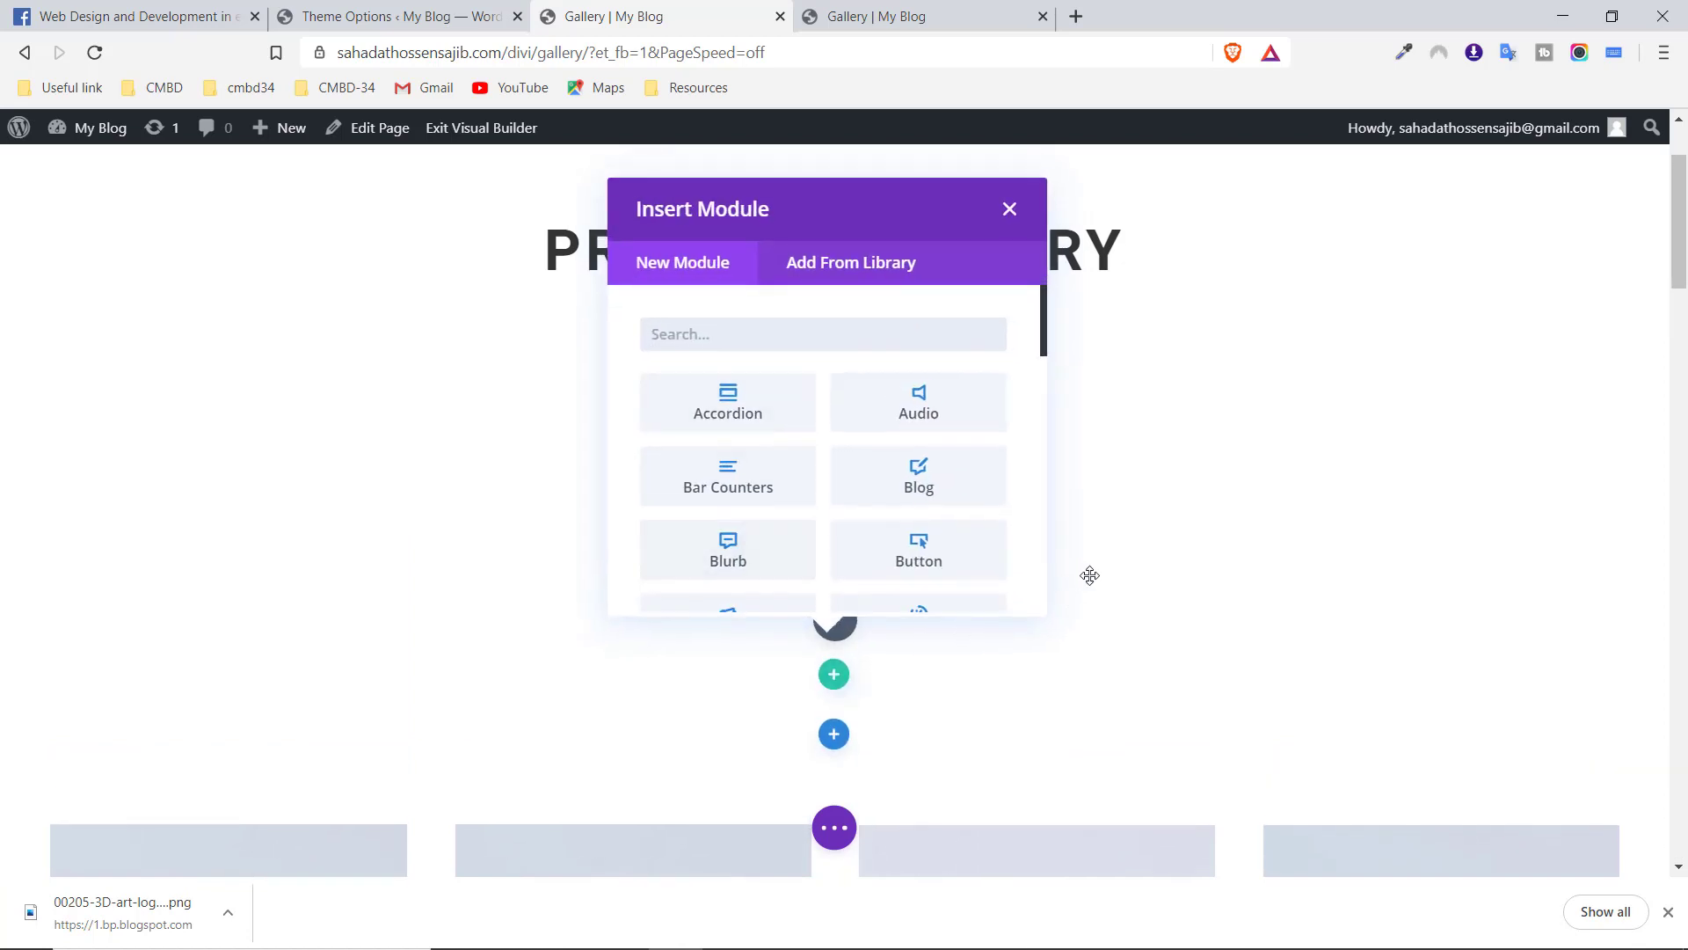
Add a Gallery module to the new single-column row
scroll(859, 445, down, 5)
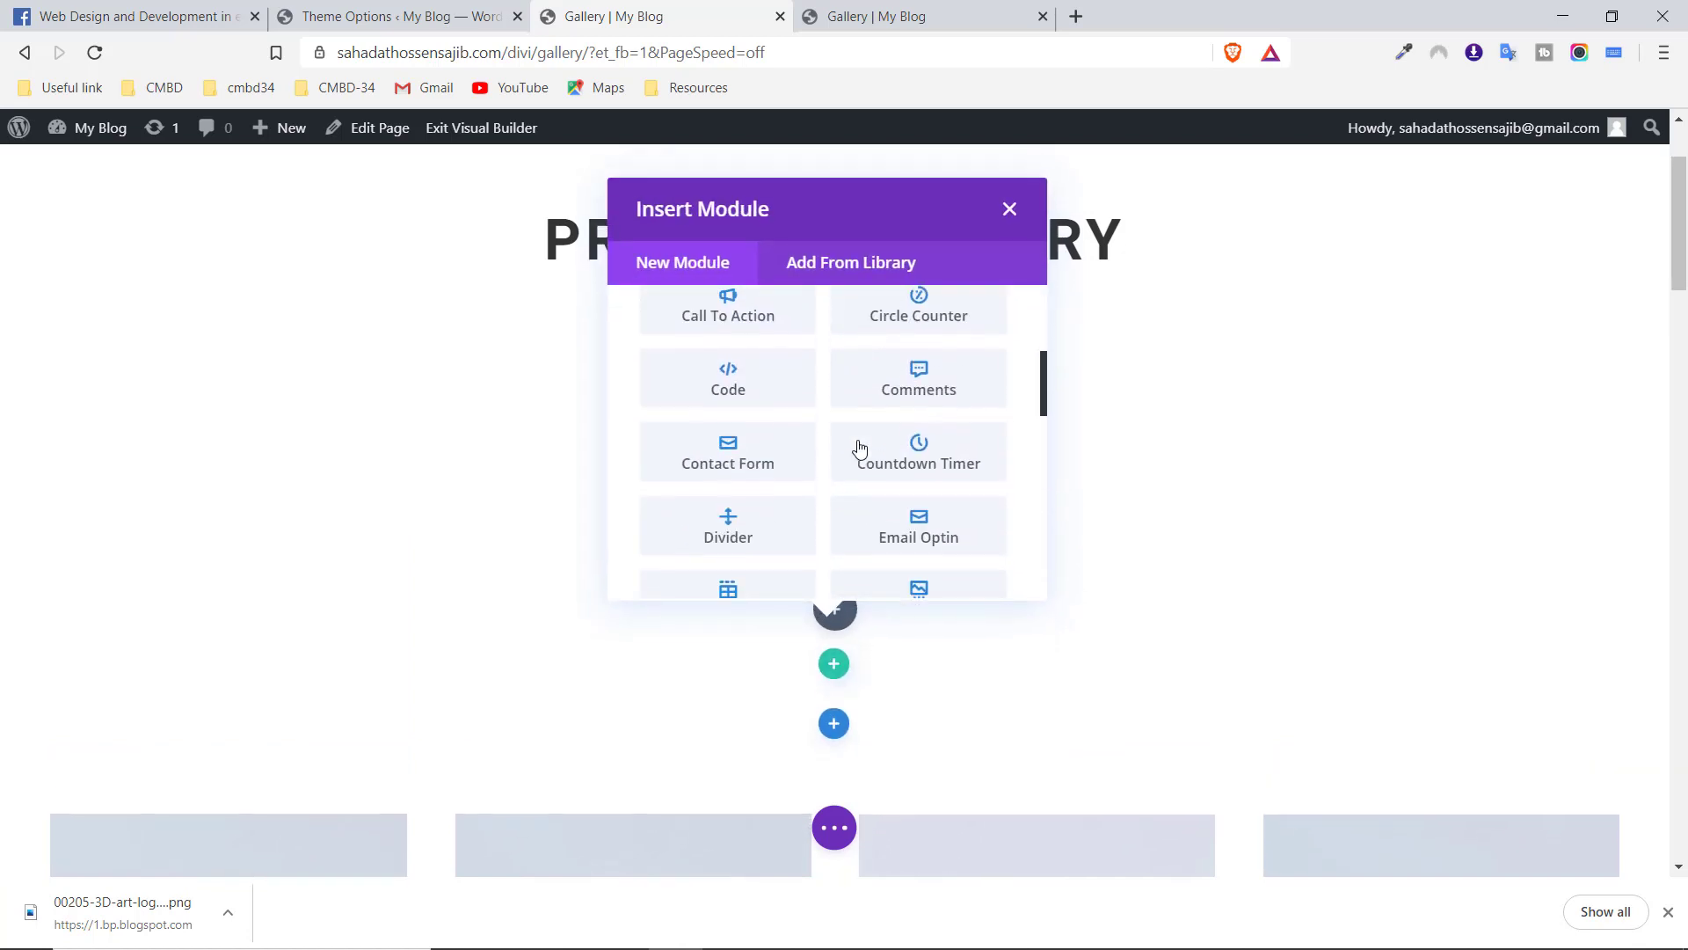
scroll(859, 446, down, 3)
scroll(890, 437, up, 2)
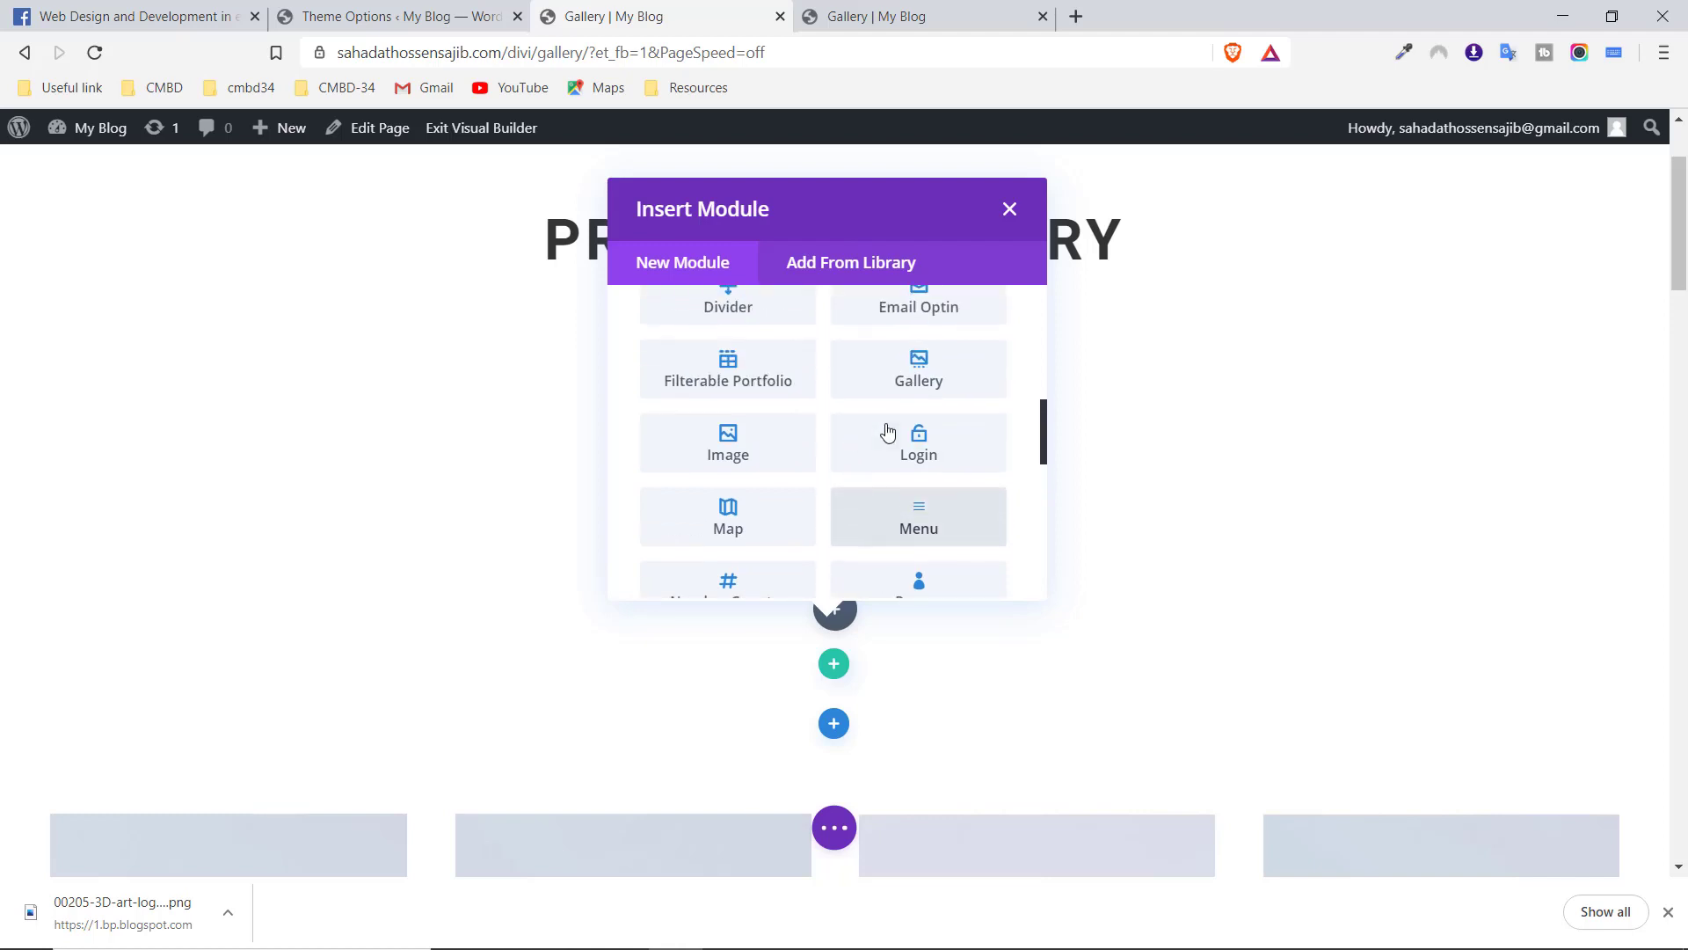
click(919, 380)
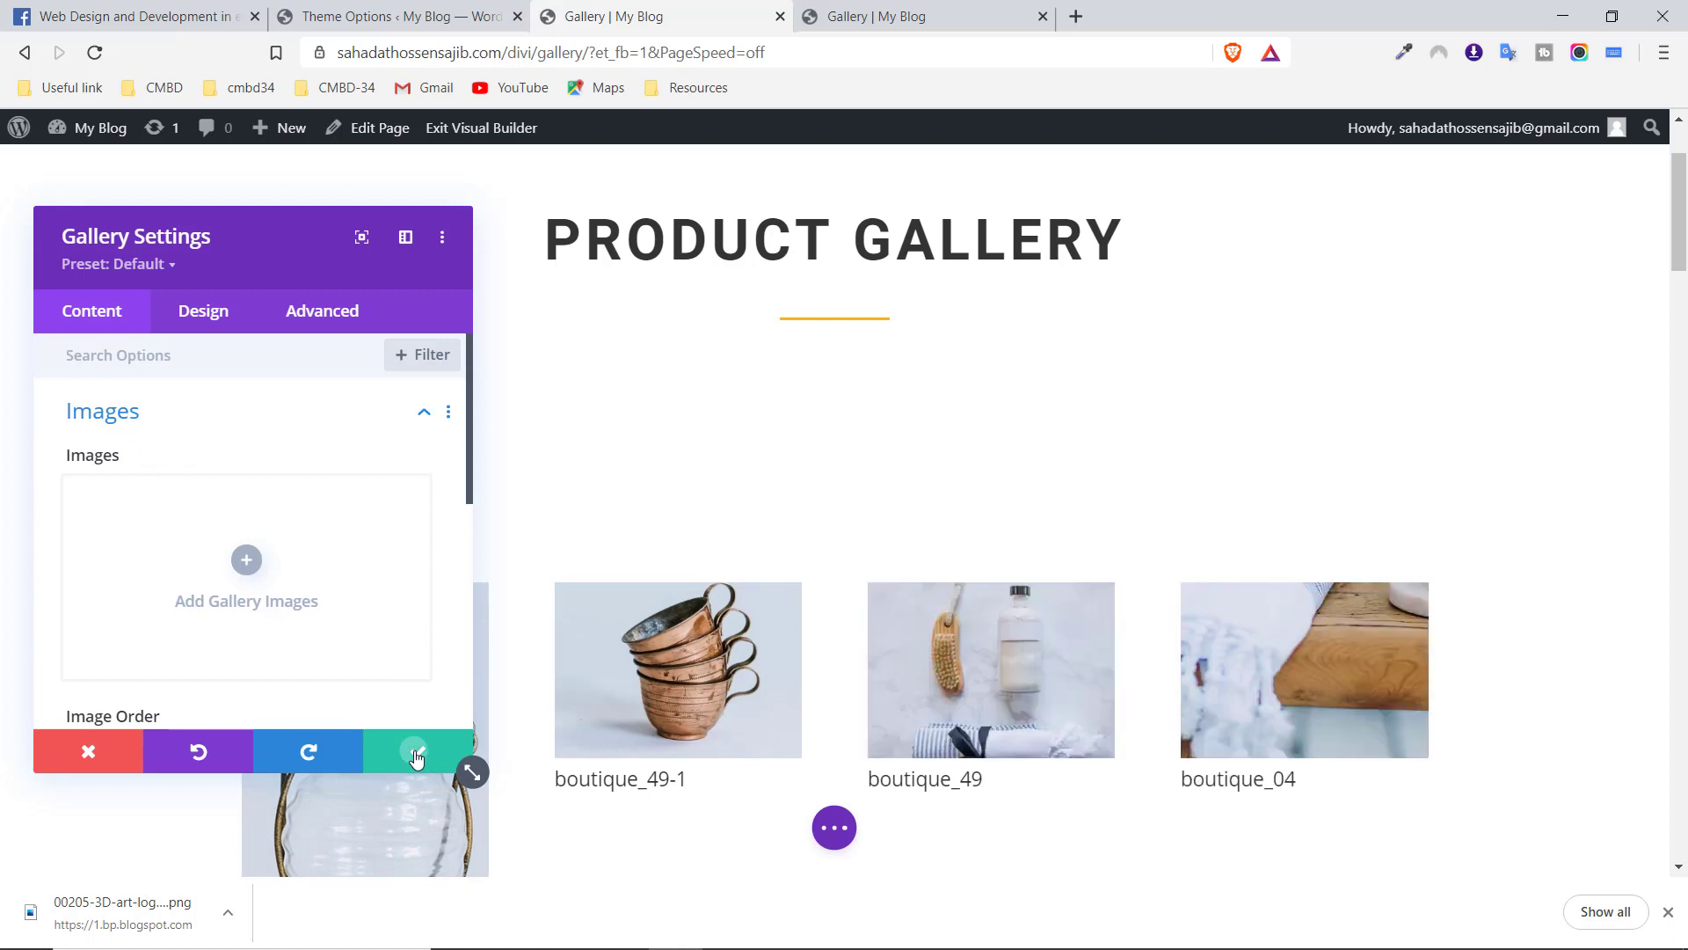
Accept the Gallery module's settings and look over the new gallery and the product images below it
click(417, 753)
scroll(424, 748, down, 4)
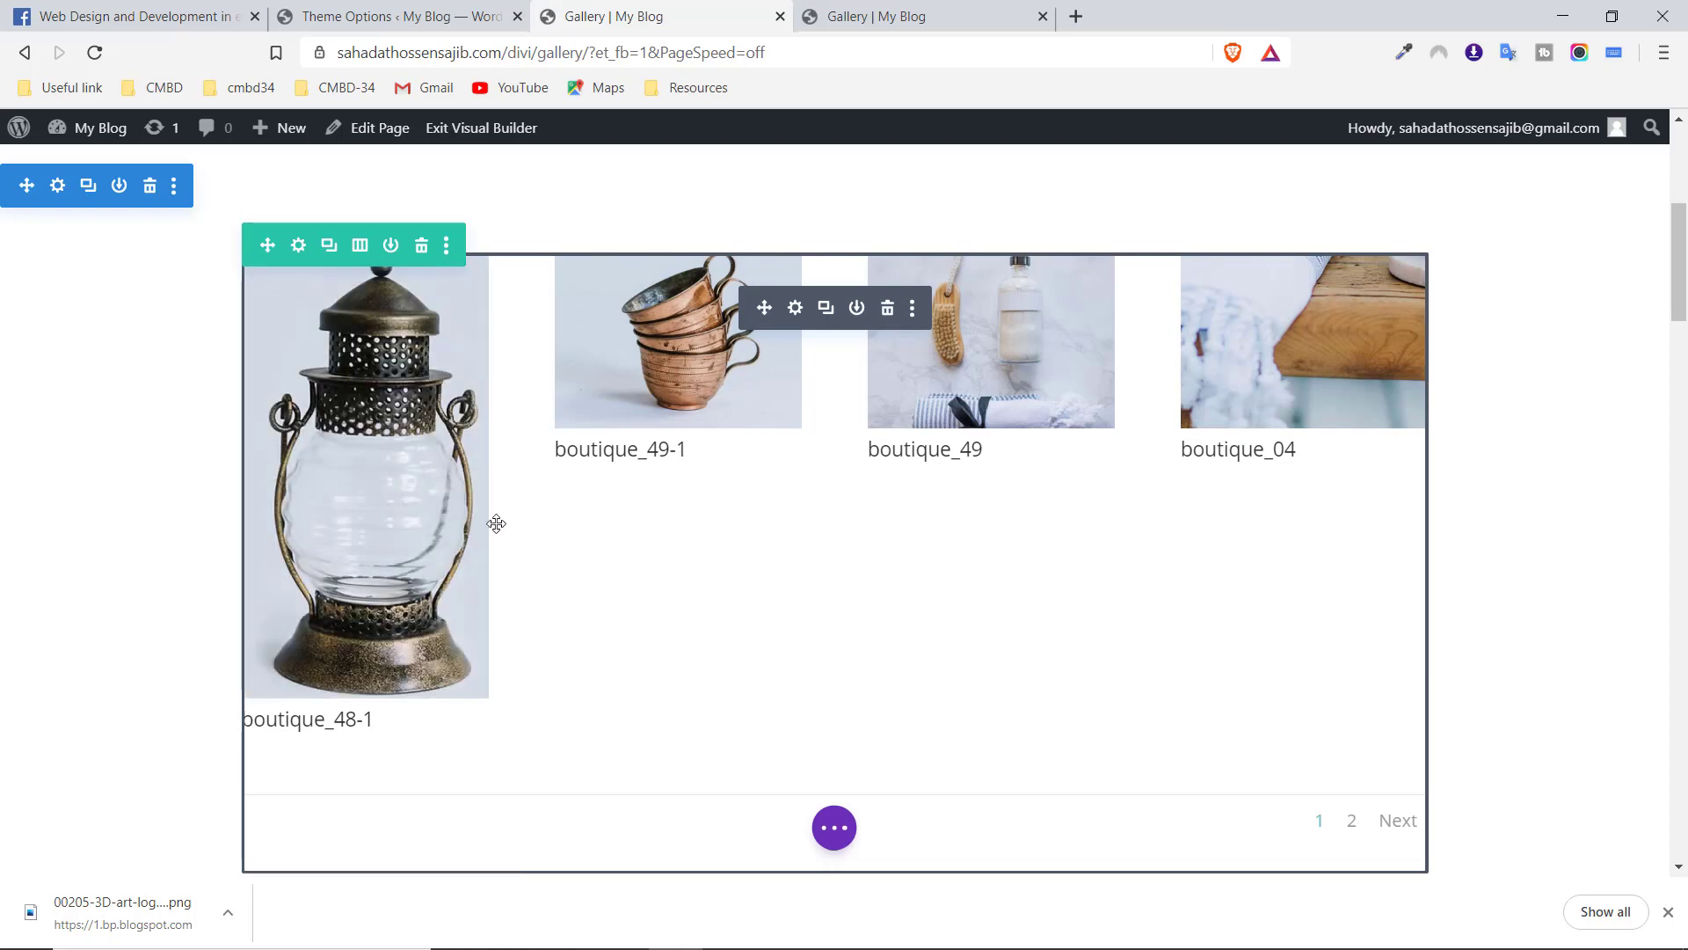
scroll(505, 525, down, 5)
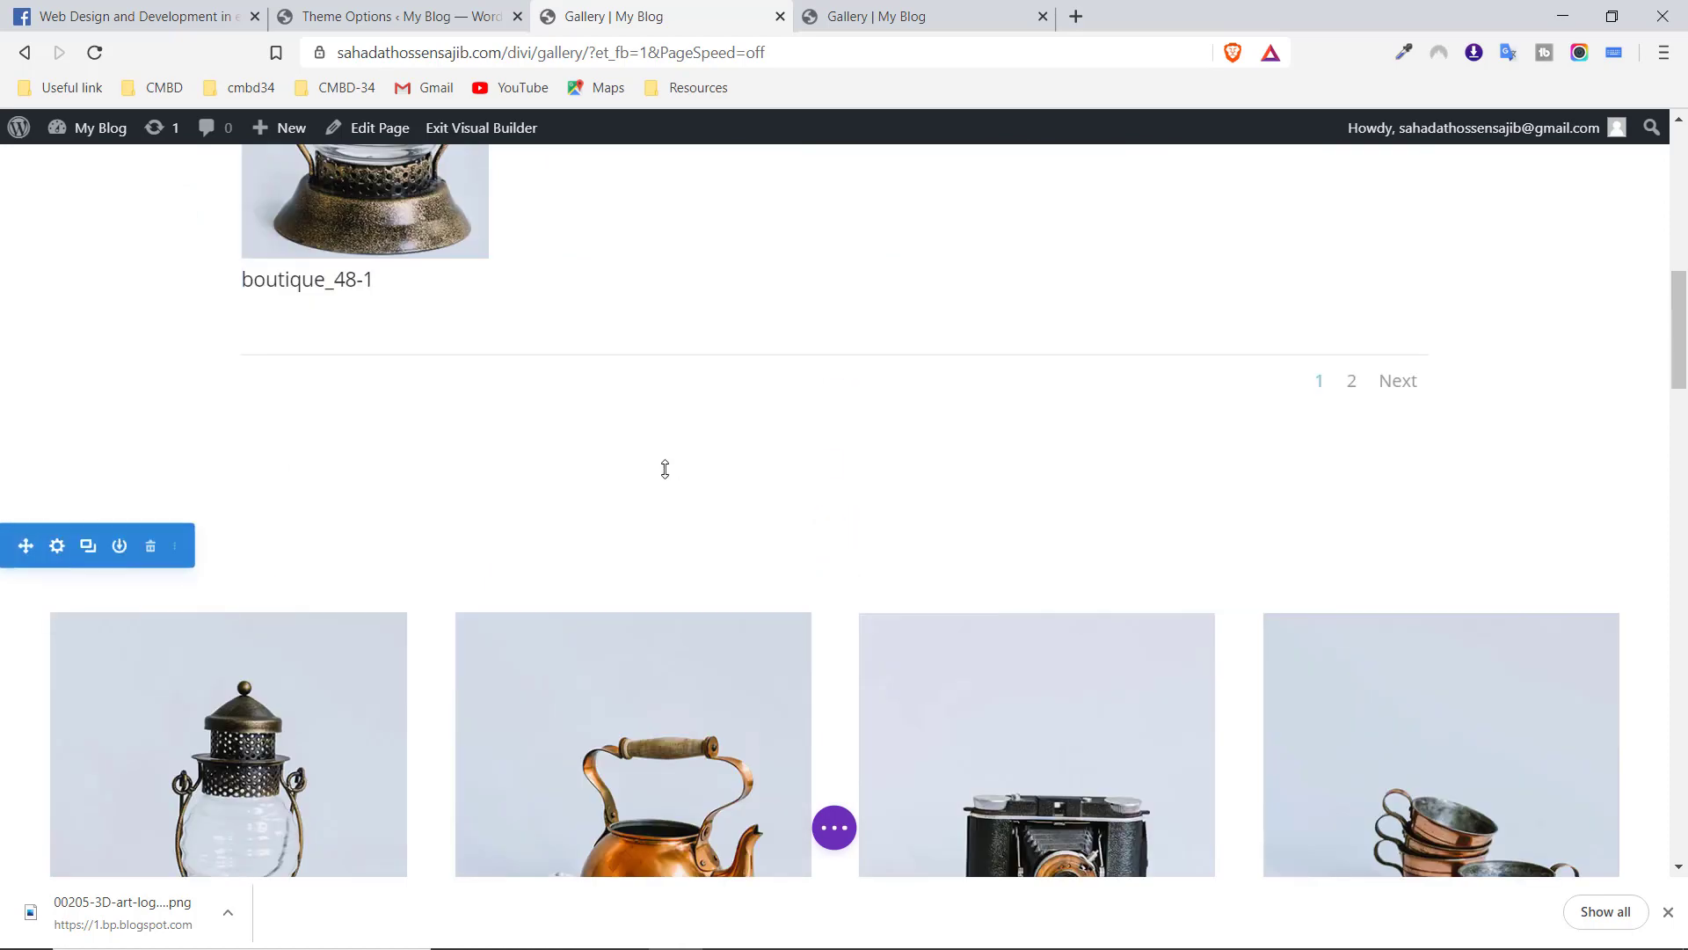
scroll(663, 468, up, 3)
scroll(663, 469, up, 2)
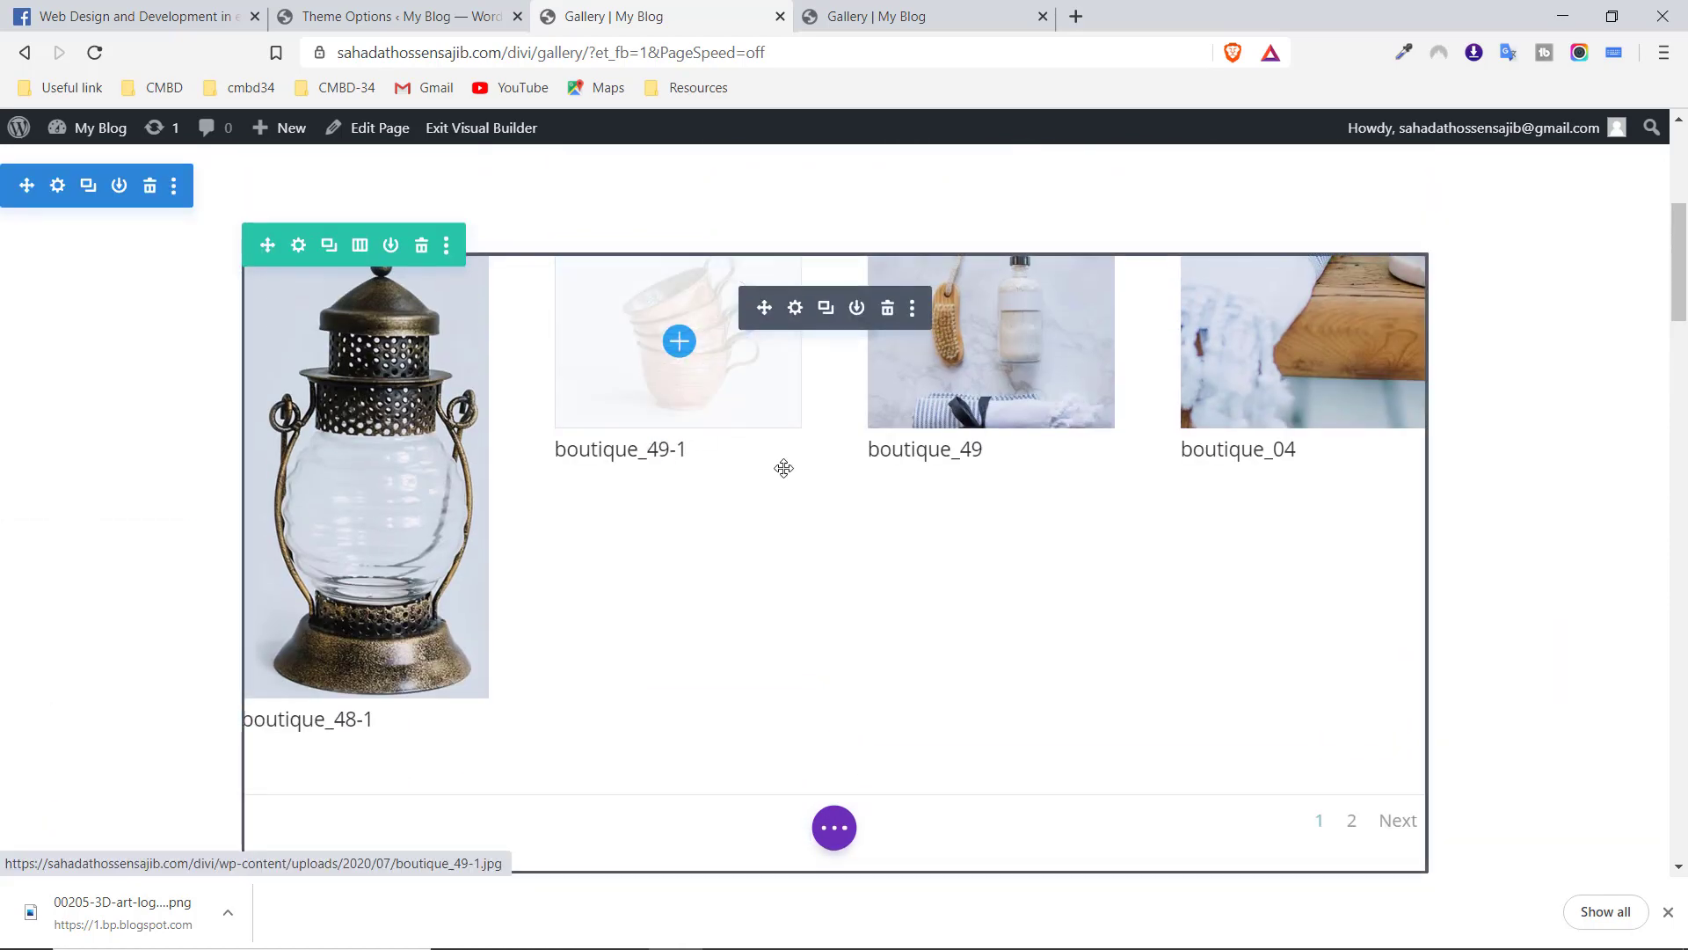
scroll(784, 463, down, 5)
scroll(784, 463, down, 2)
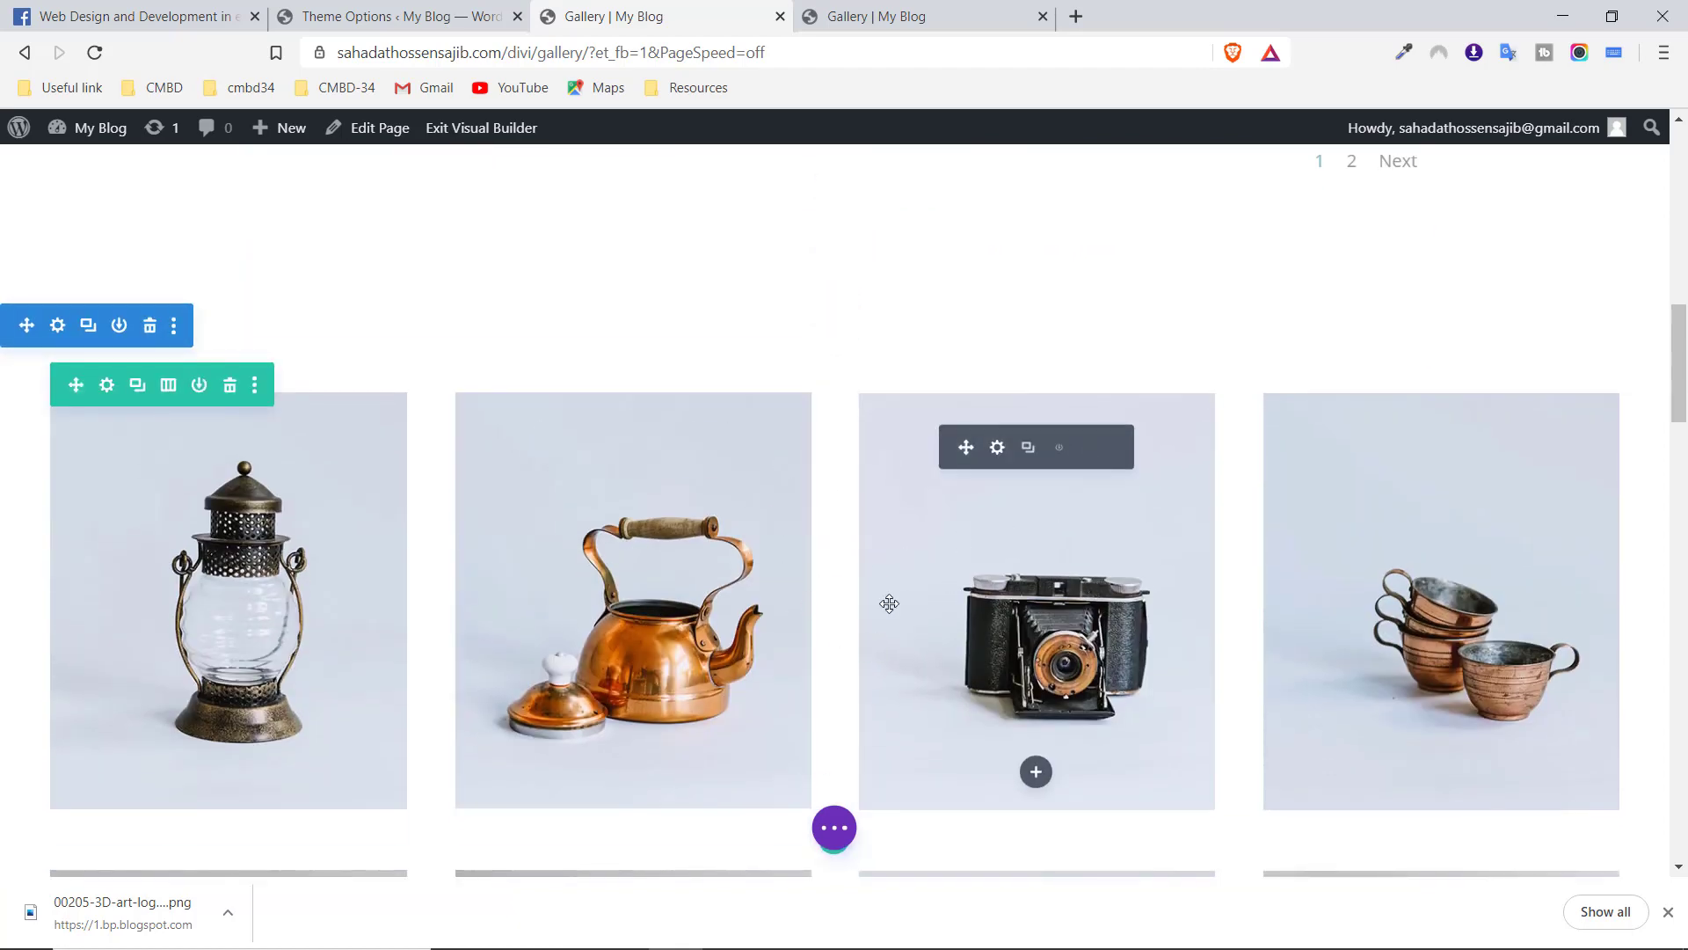
scroll(889, 528, up, 10)
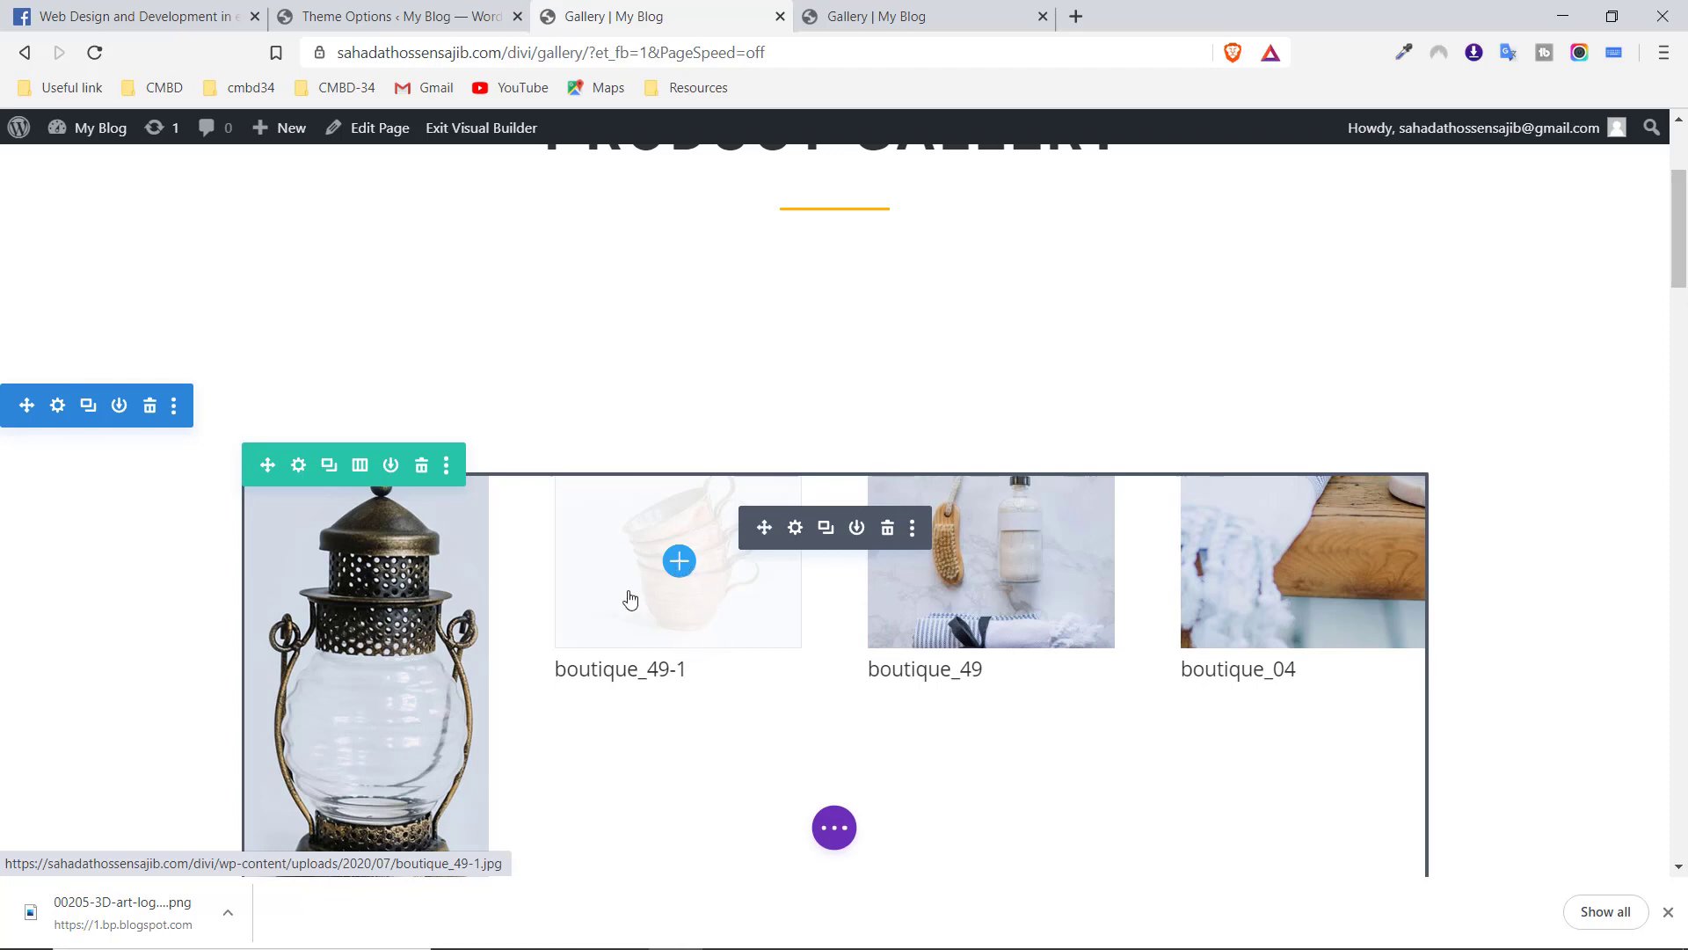
scroll(781, 331, up, 1)
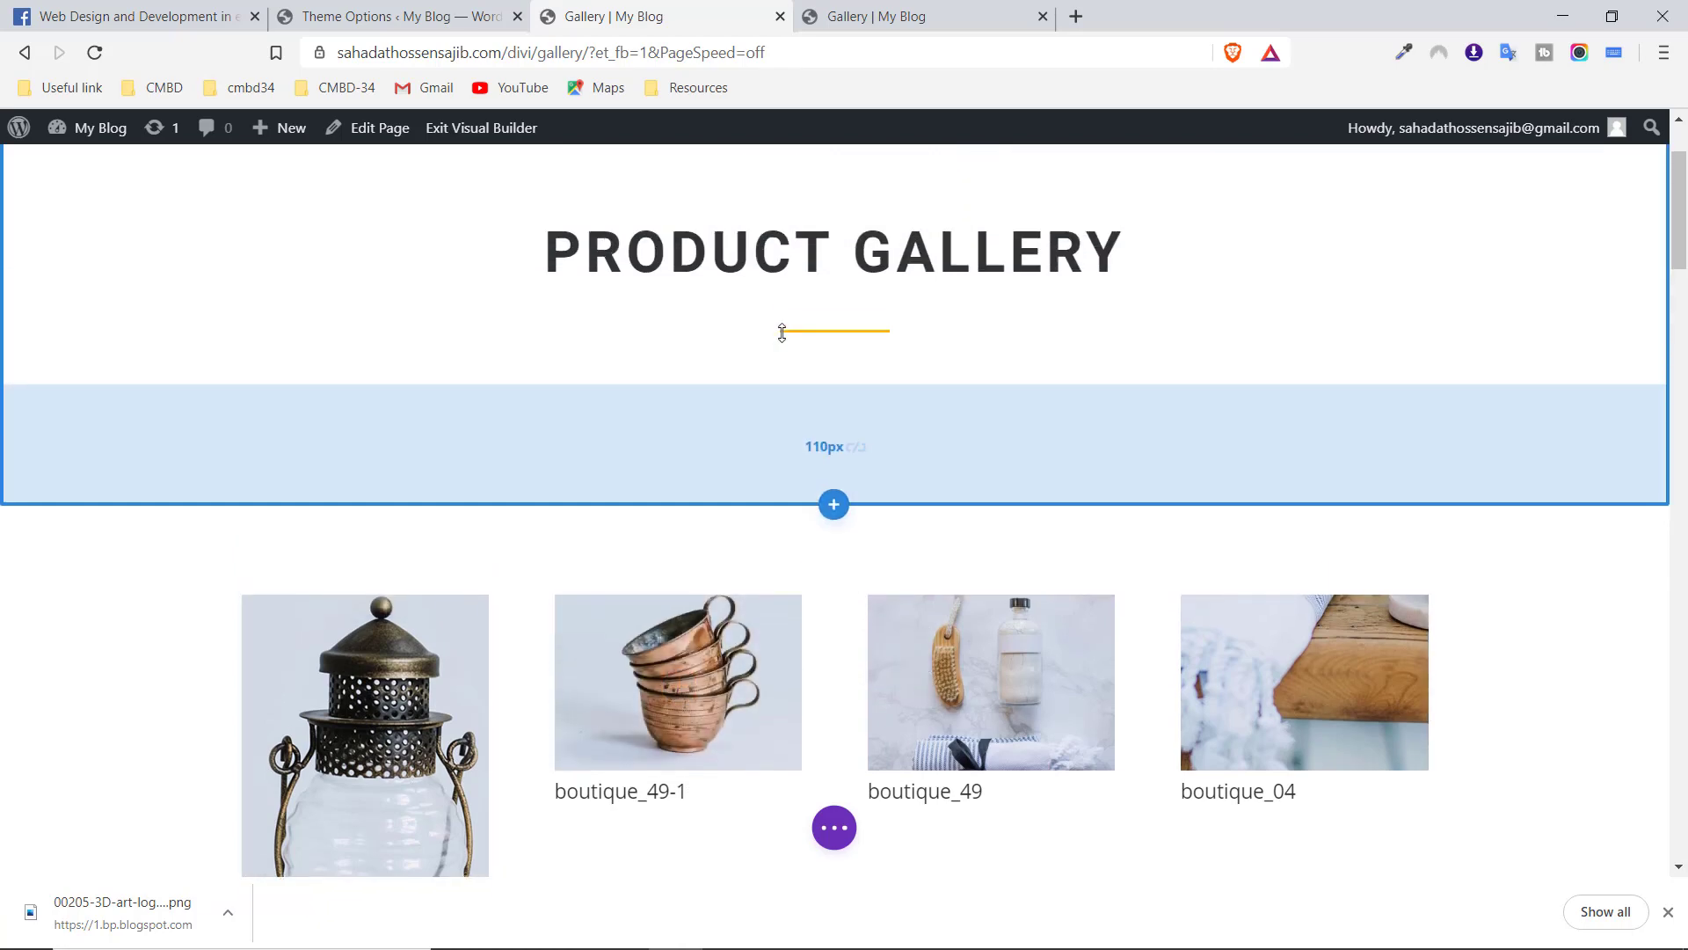
scroll(781, 332, up, 2)
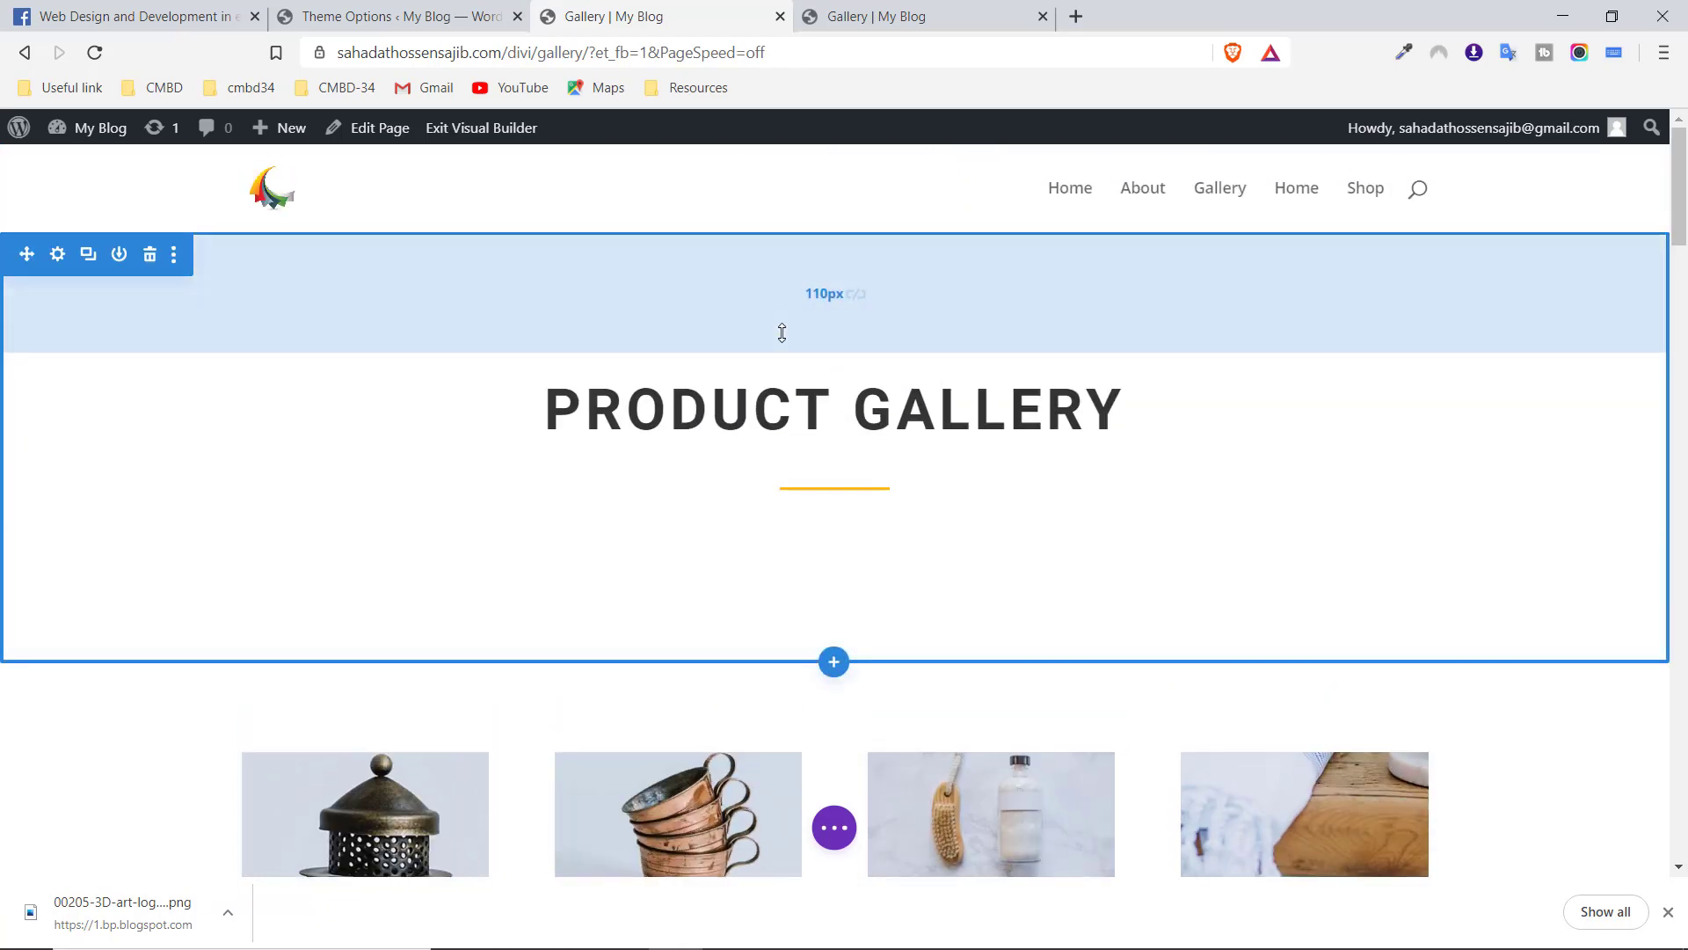
Save the Gallery page with its new Gallery module in the visual builder
scroll(782, 332, down, 10)
click(833, 829)
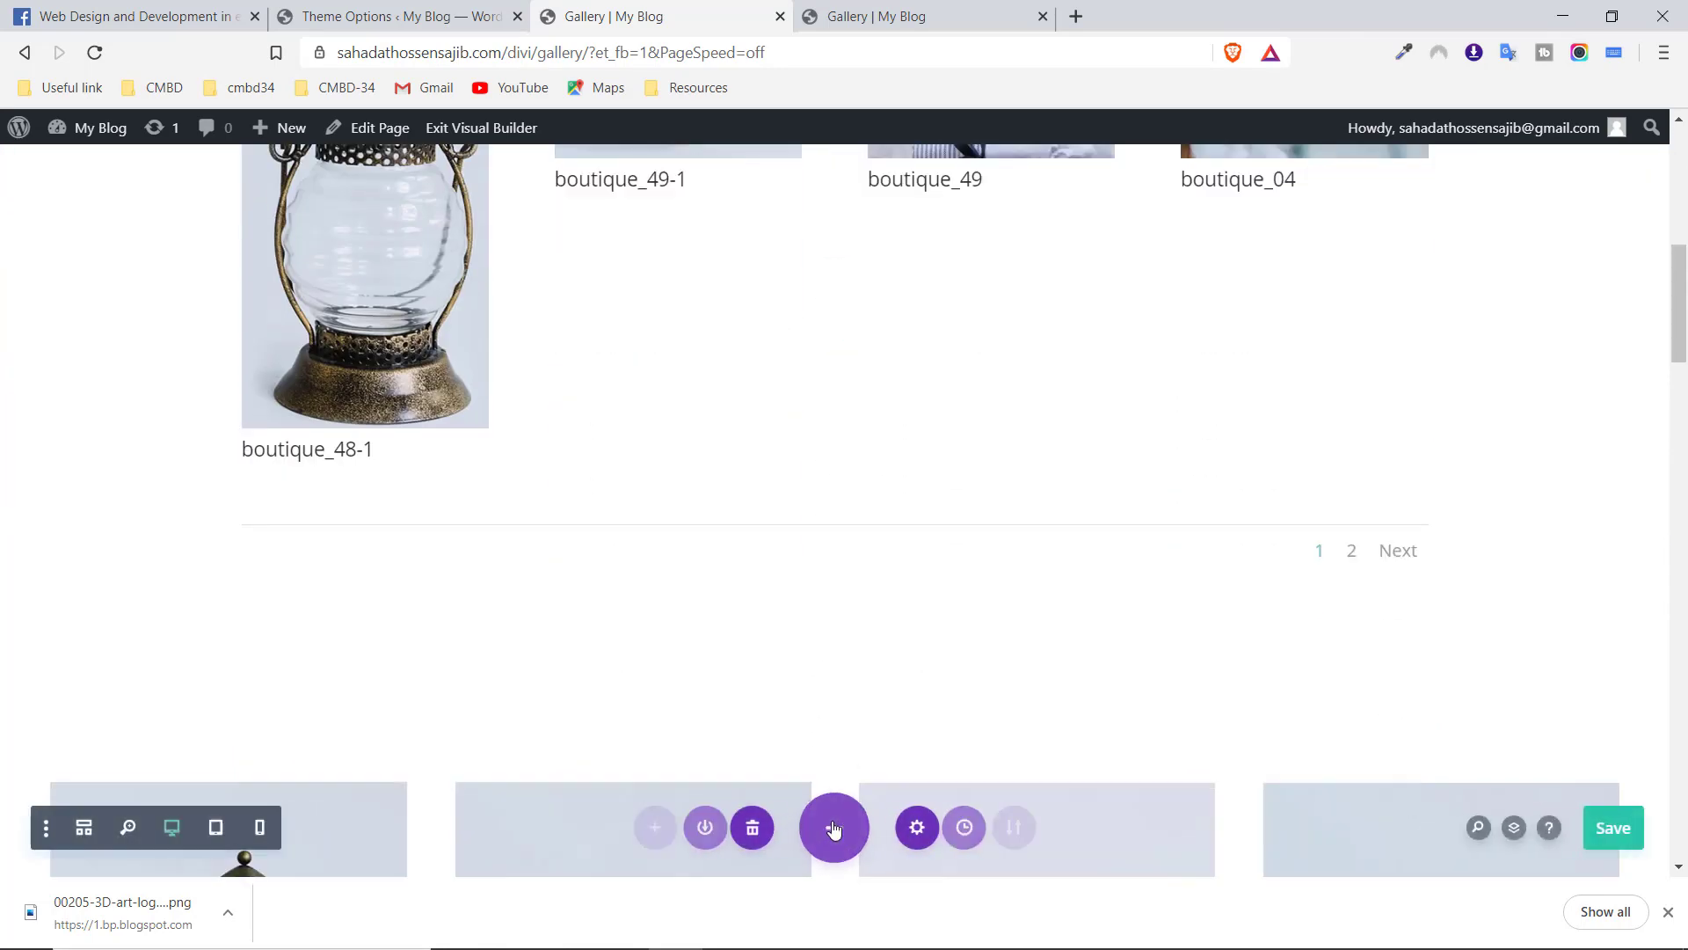
click(1619, 847)
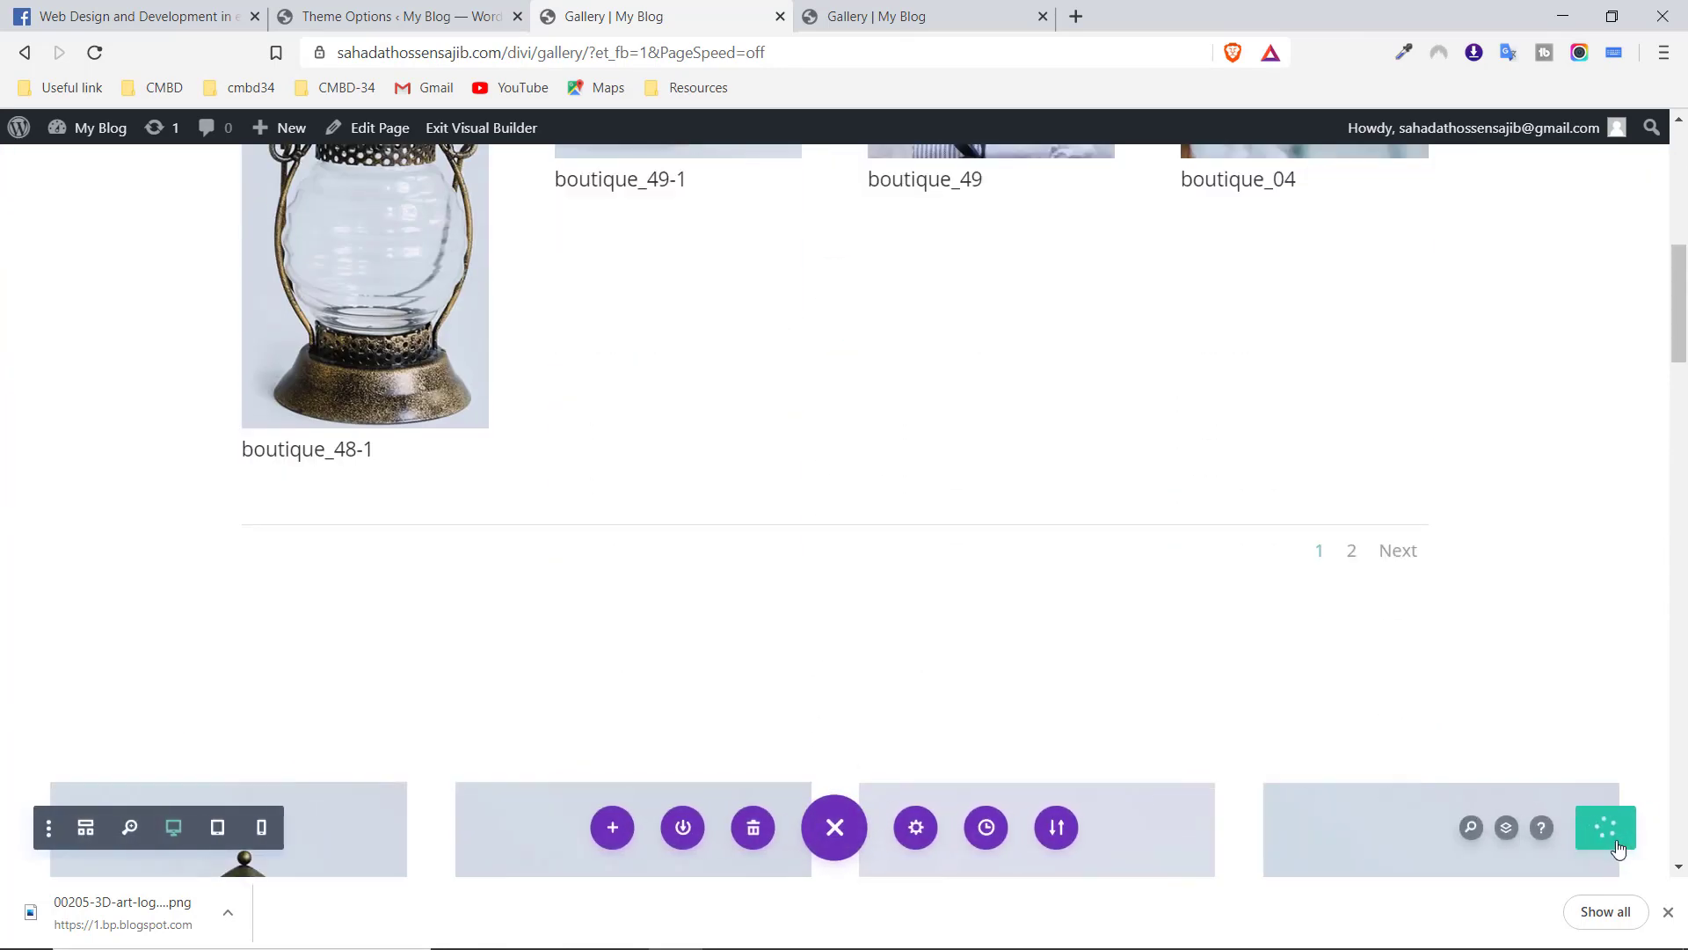
Reload the published Gallery page and view the boutique_49-1 image enlarged in the lightbox, then close it
click(870, 13)
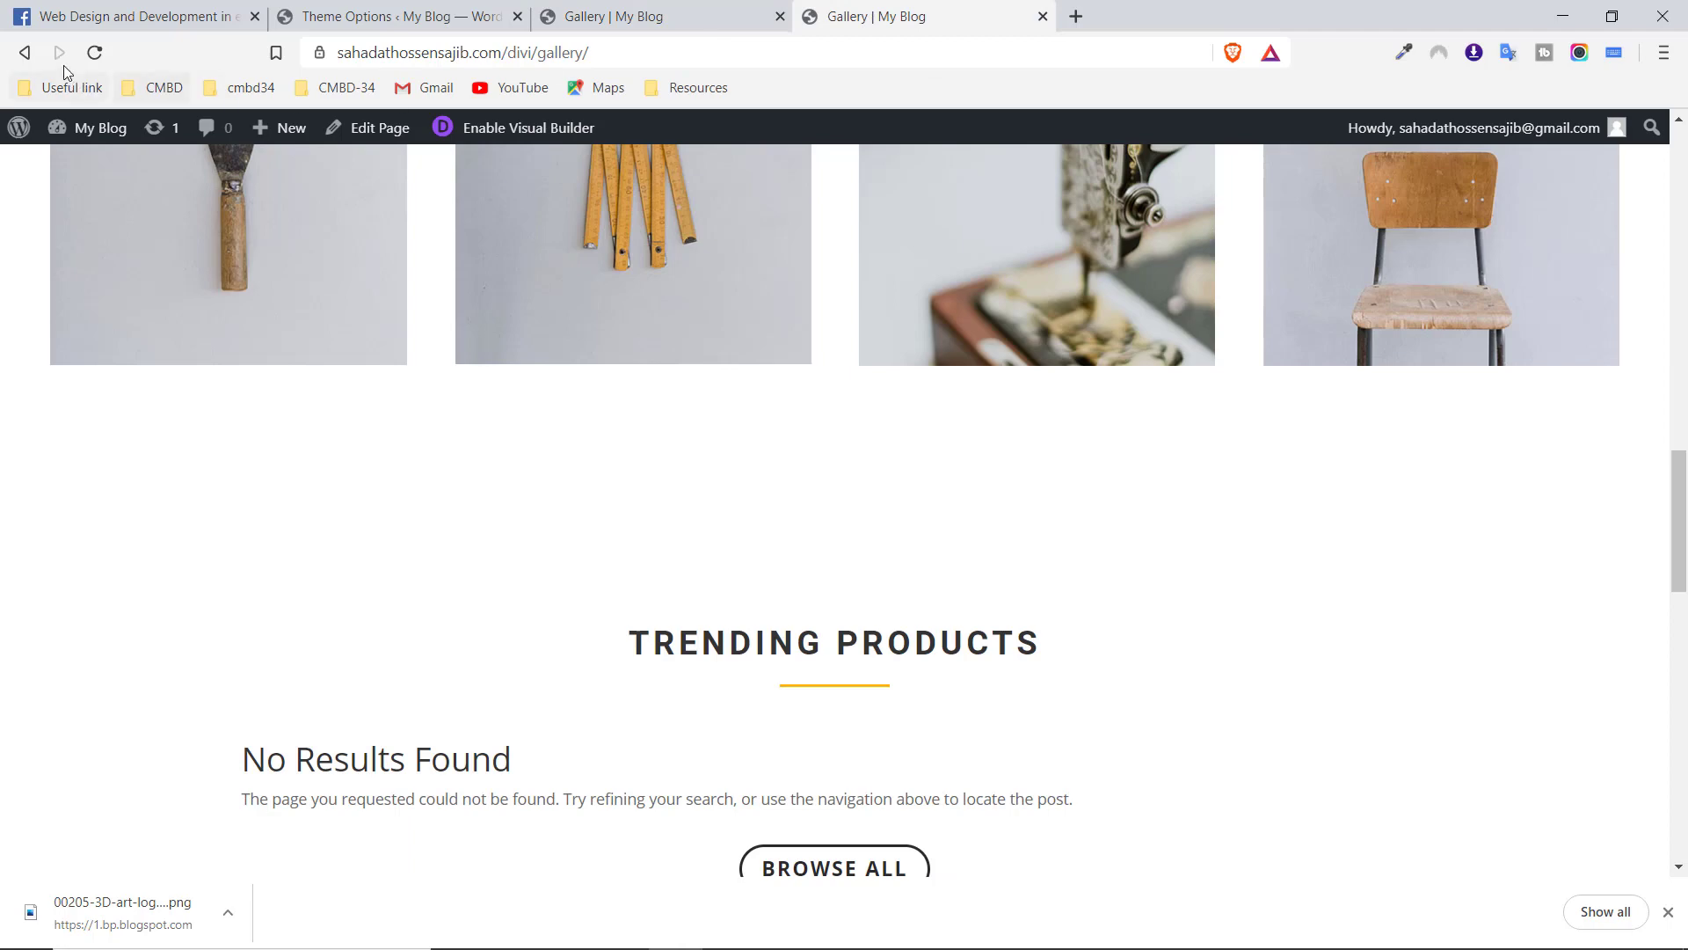
click(95, 53)
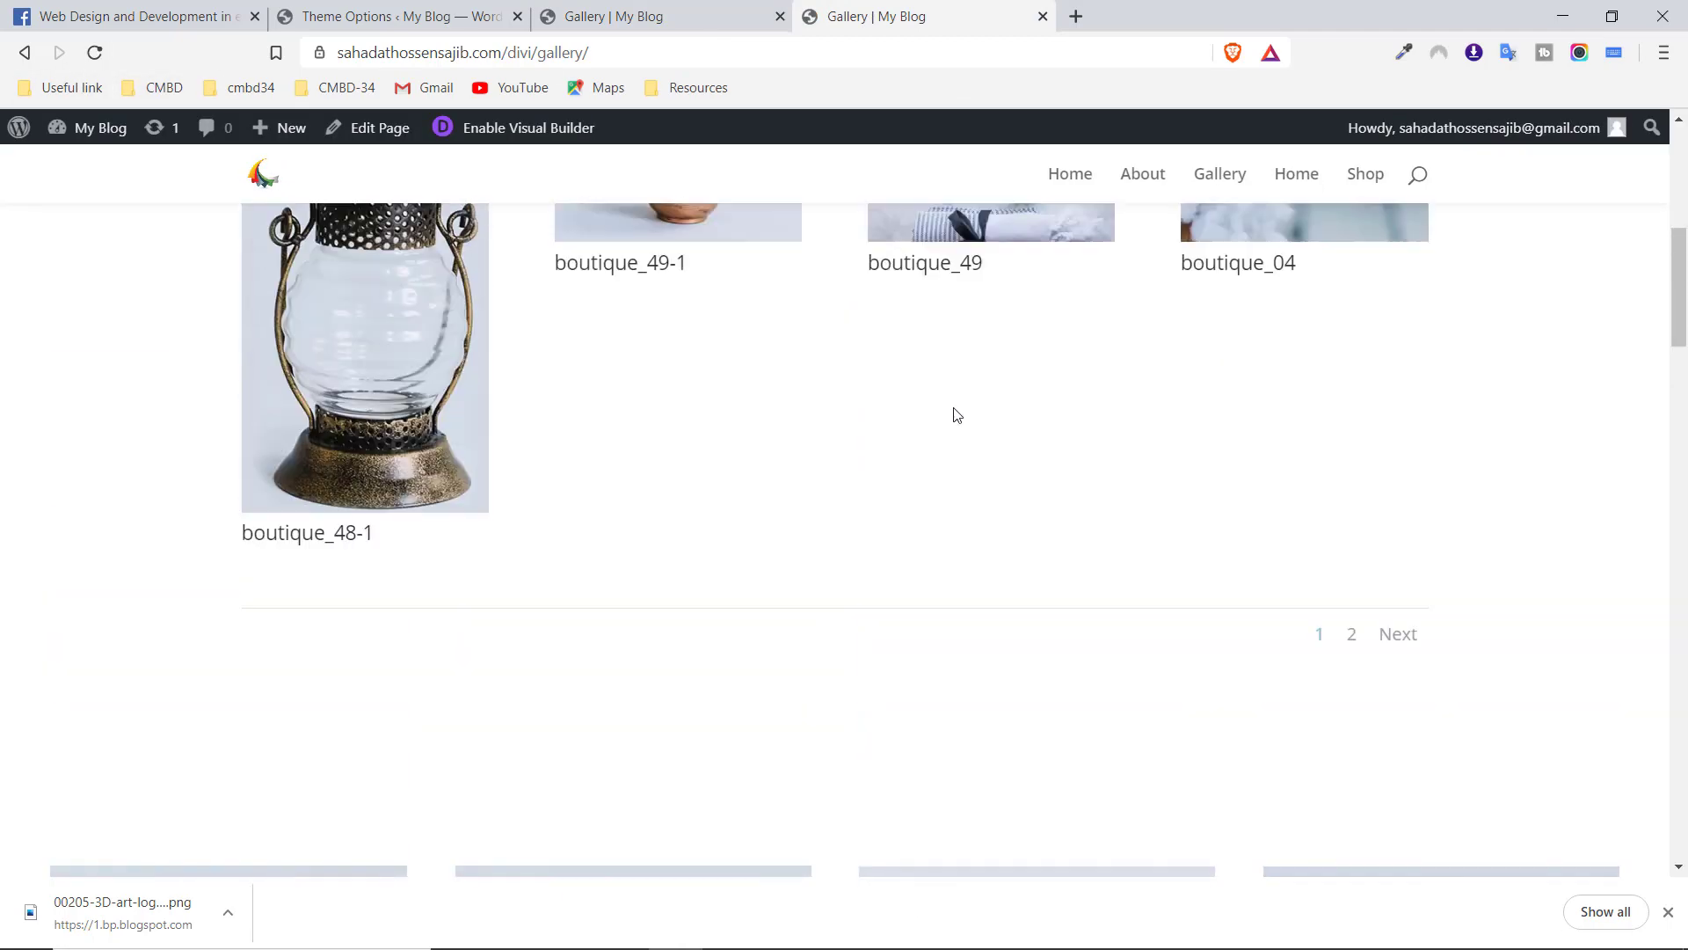
scroll(957, 415, up, 3)
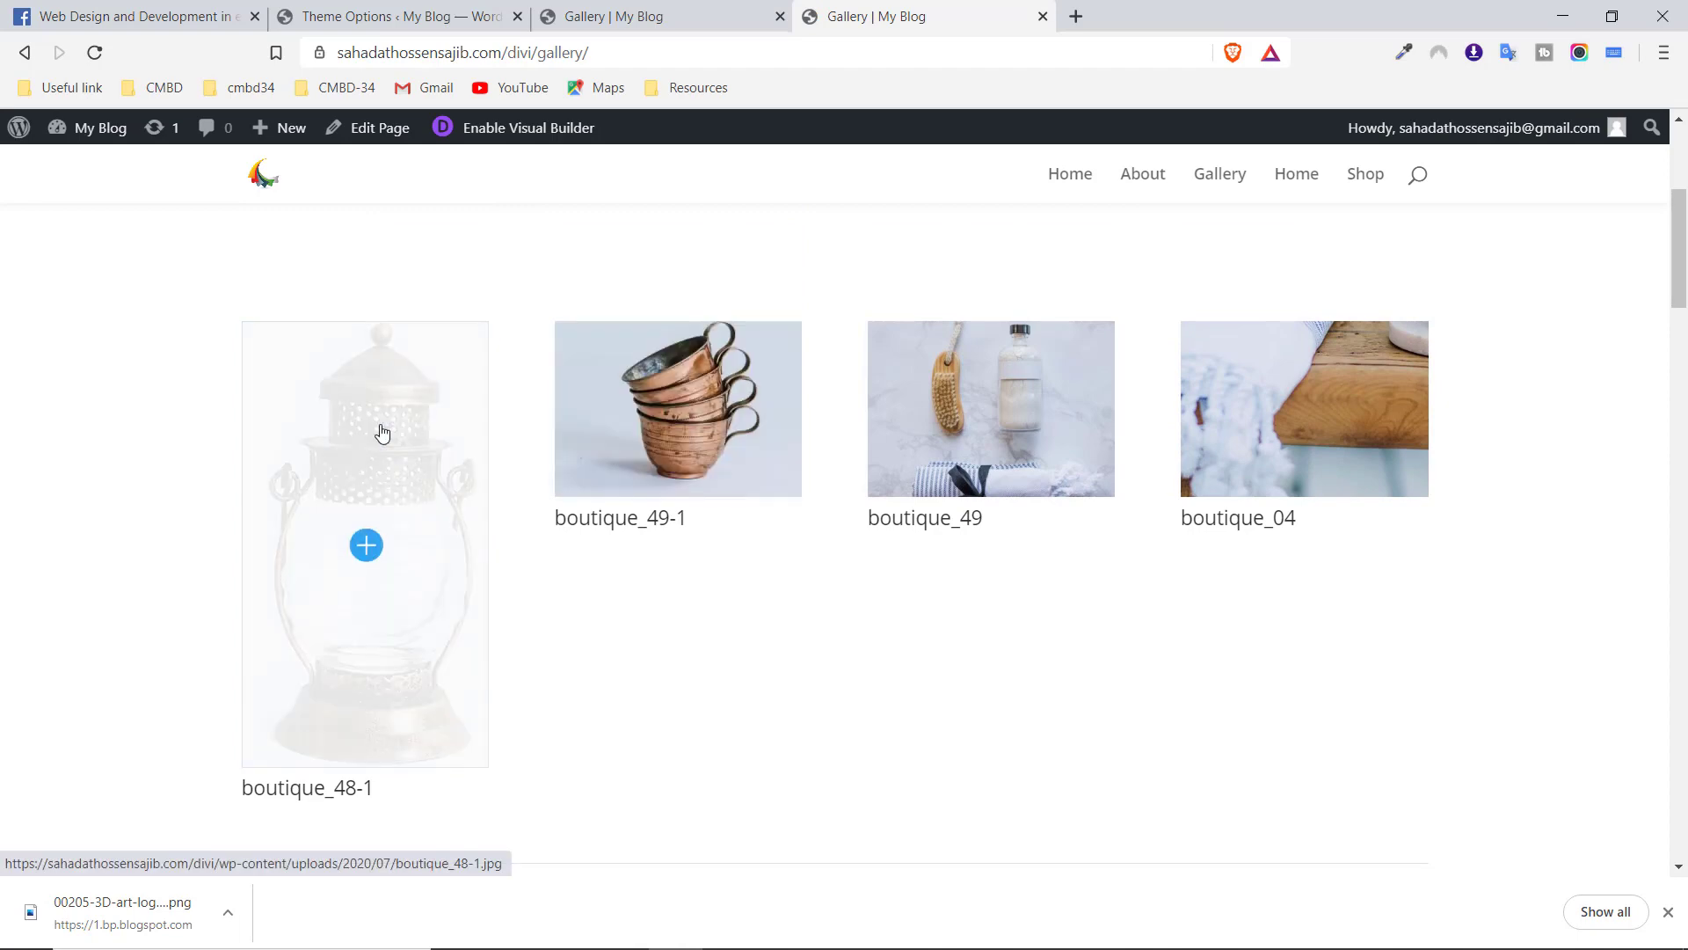
click(701, 408)
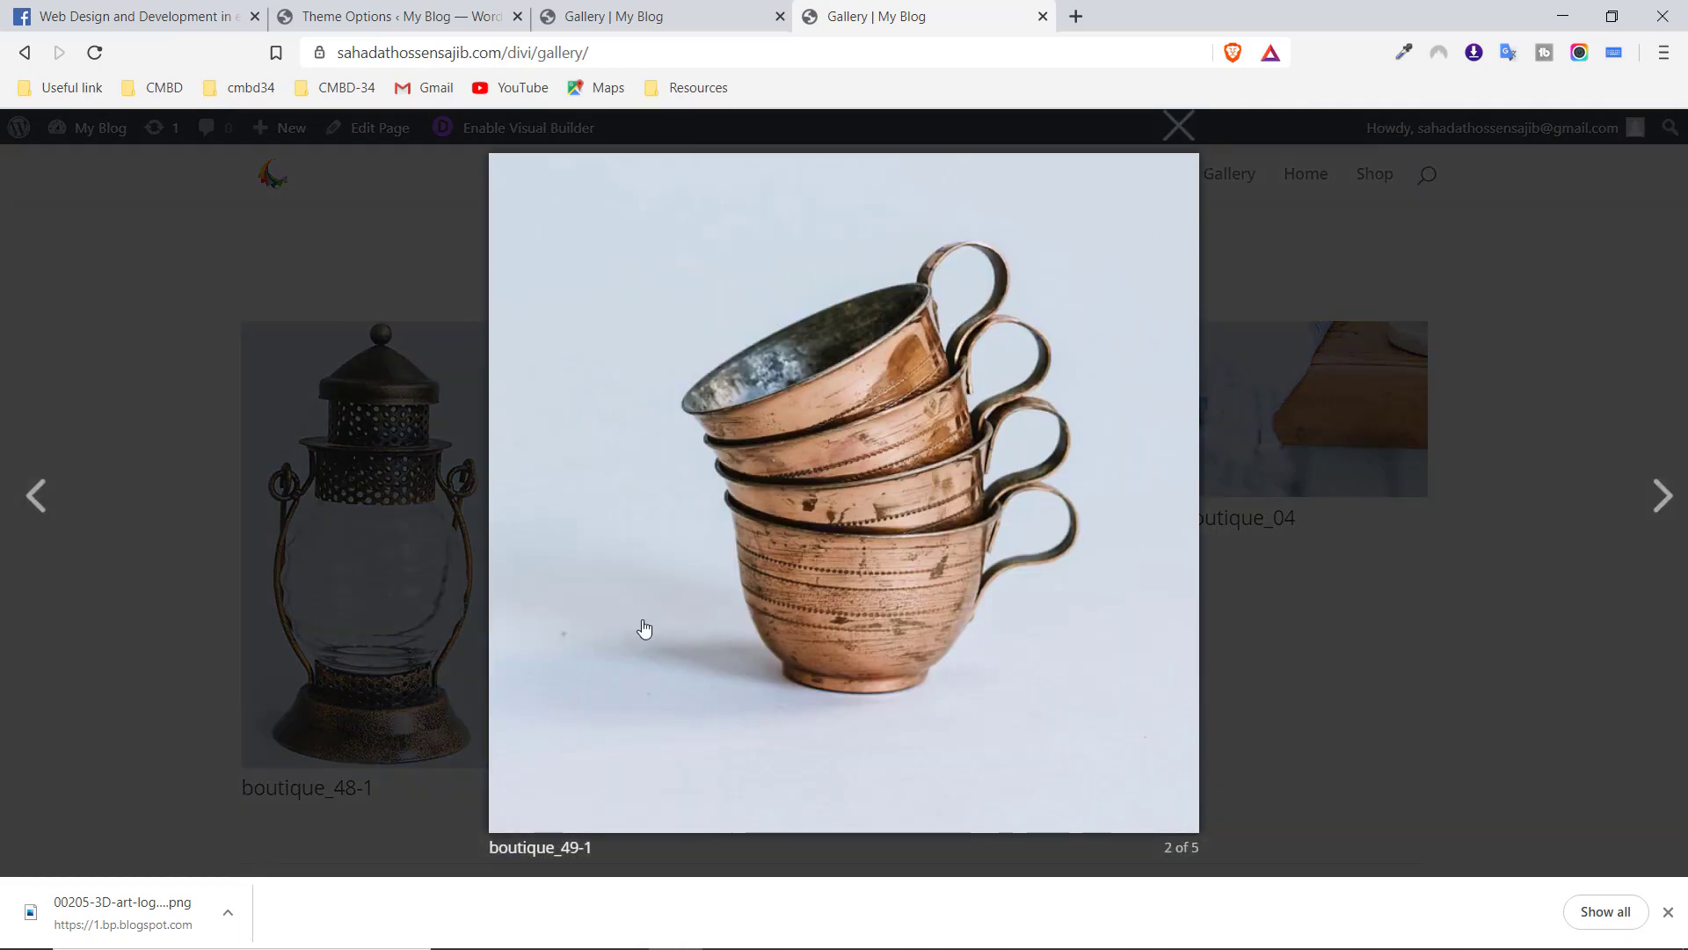
click(1612, 255)
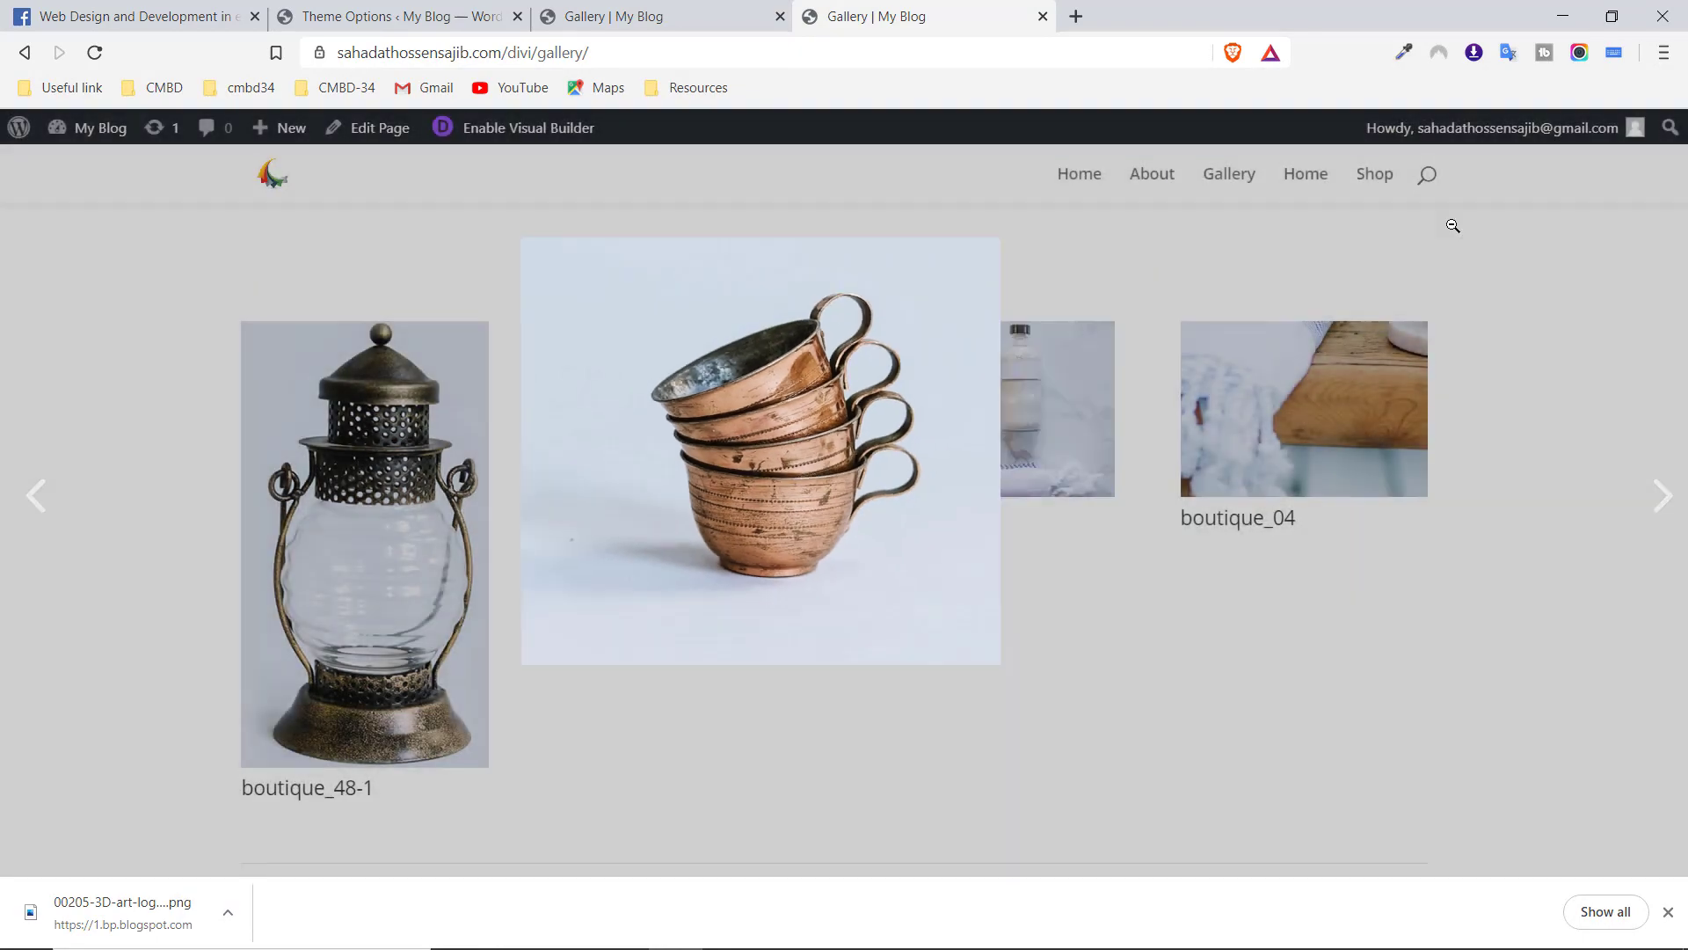
Return to the Divi theme options and examine the Color Pickers Default Palette setting
click(431, 4)
scroll(709, 445, up, 20)
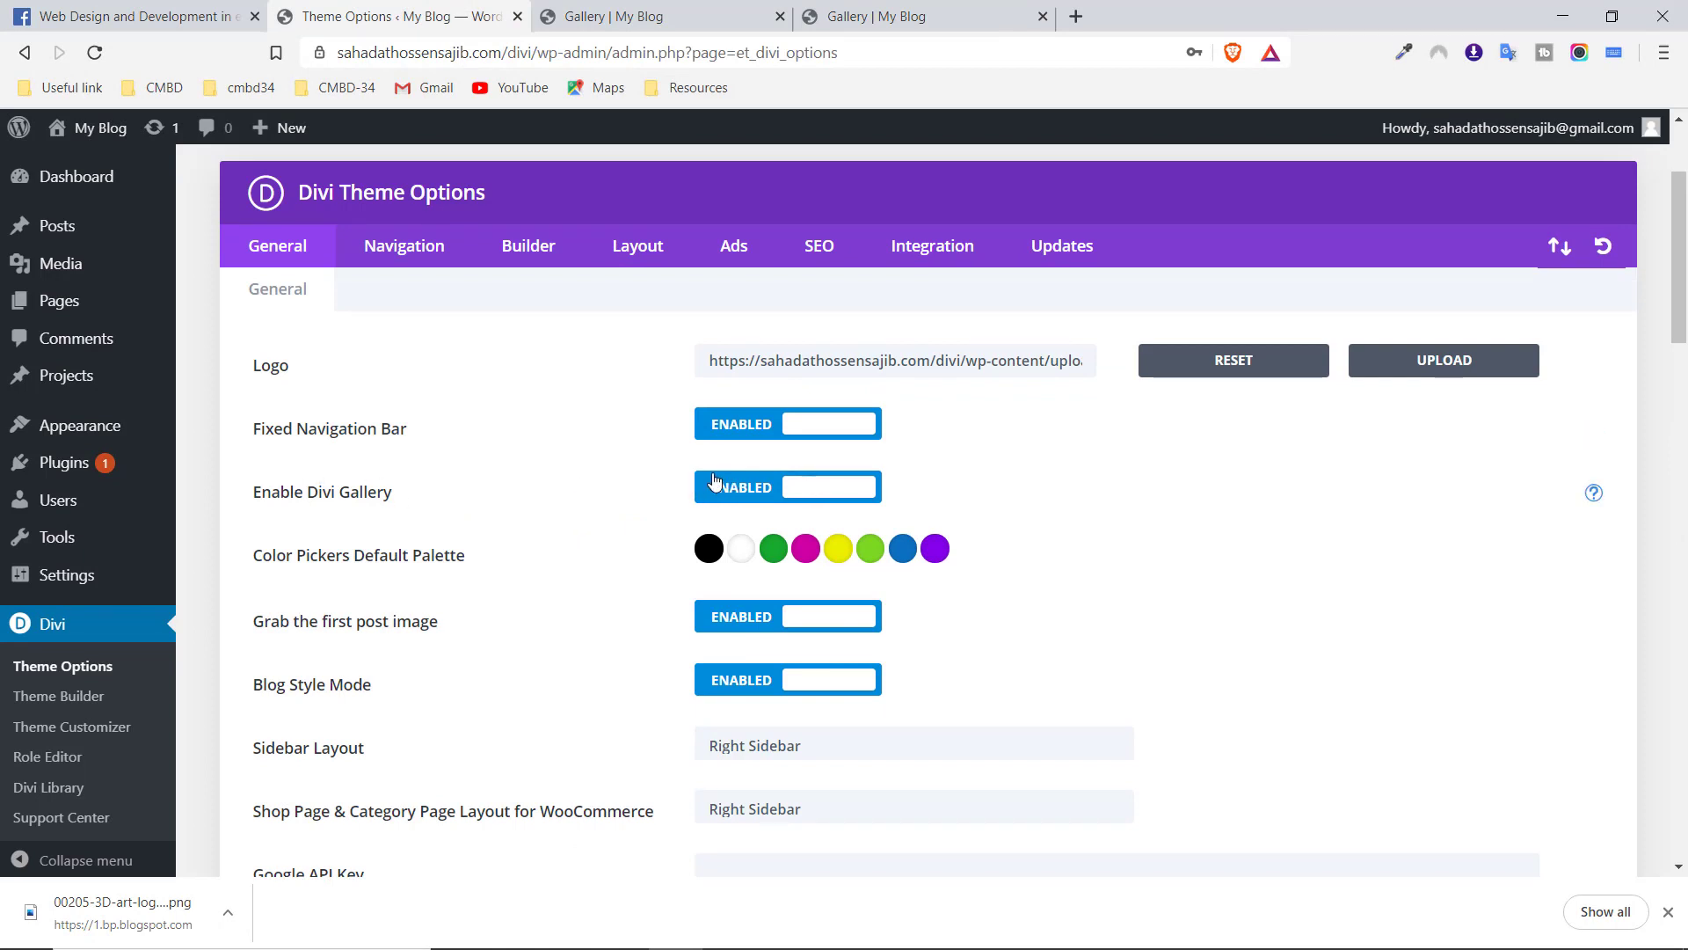
scroll(714, 482, down, 1)
drag(308, 445, 459, 451)
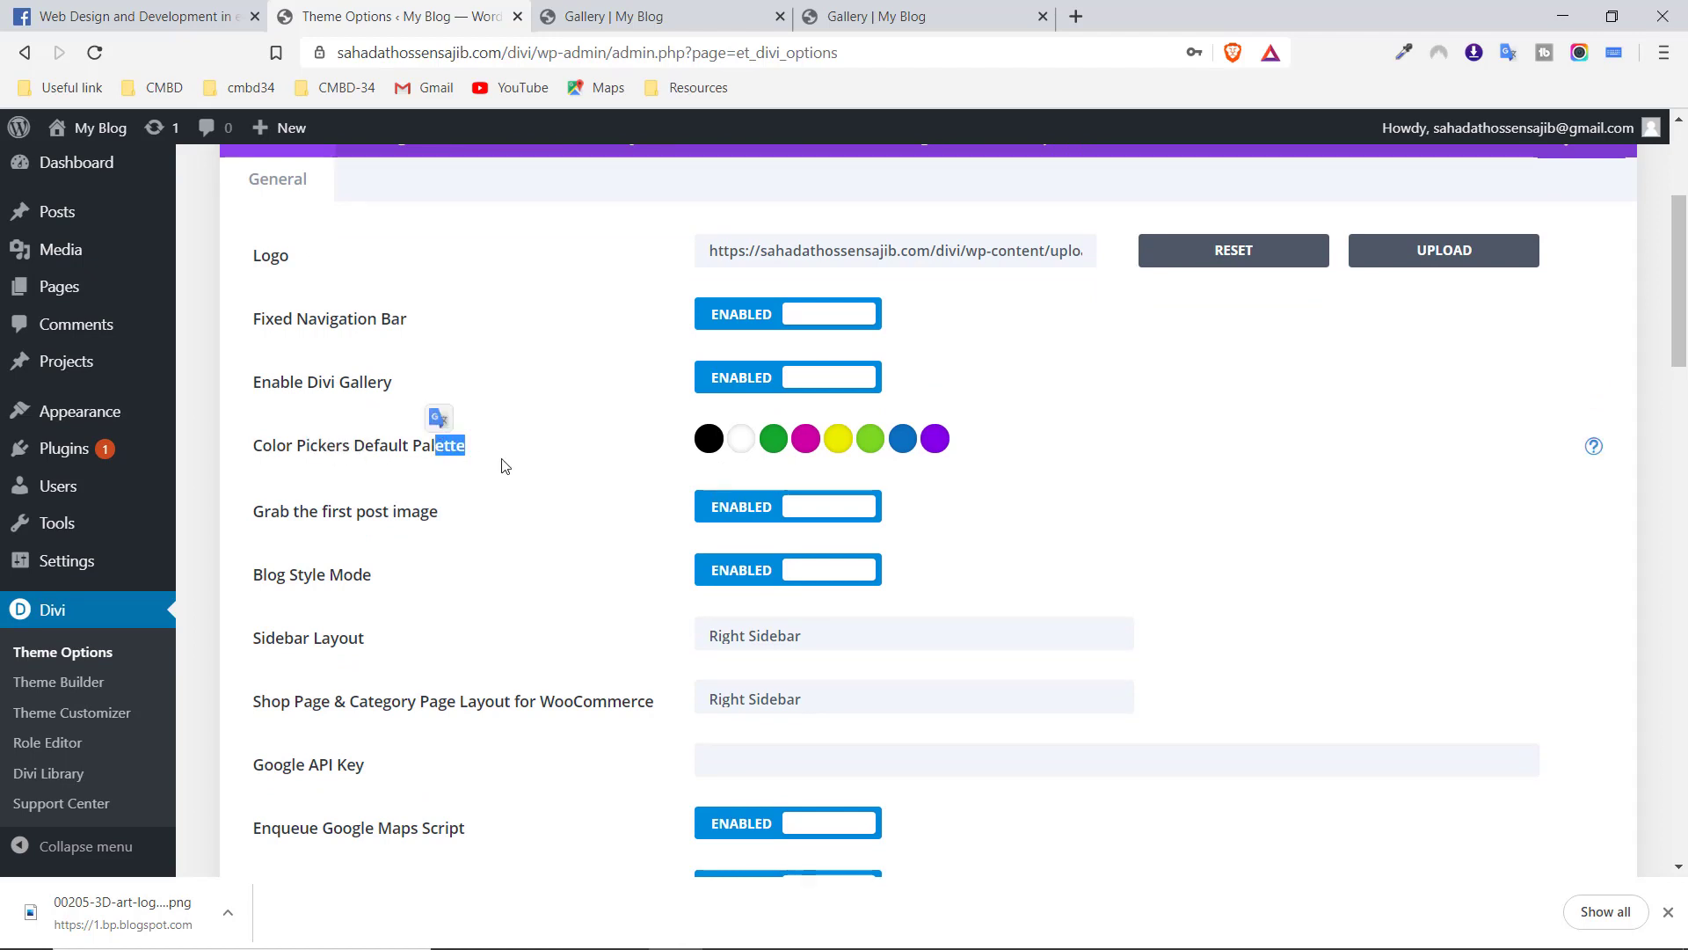
click(502, 457)
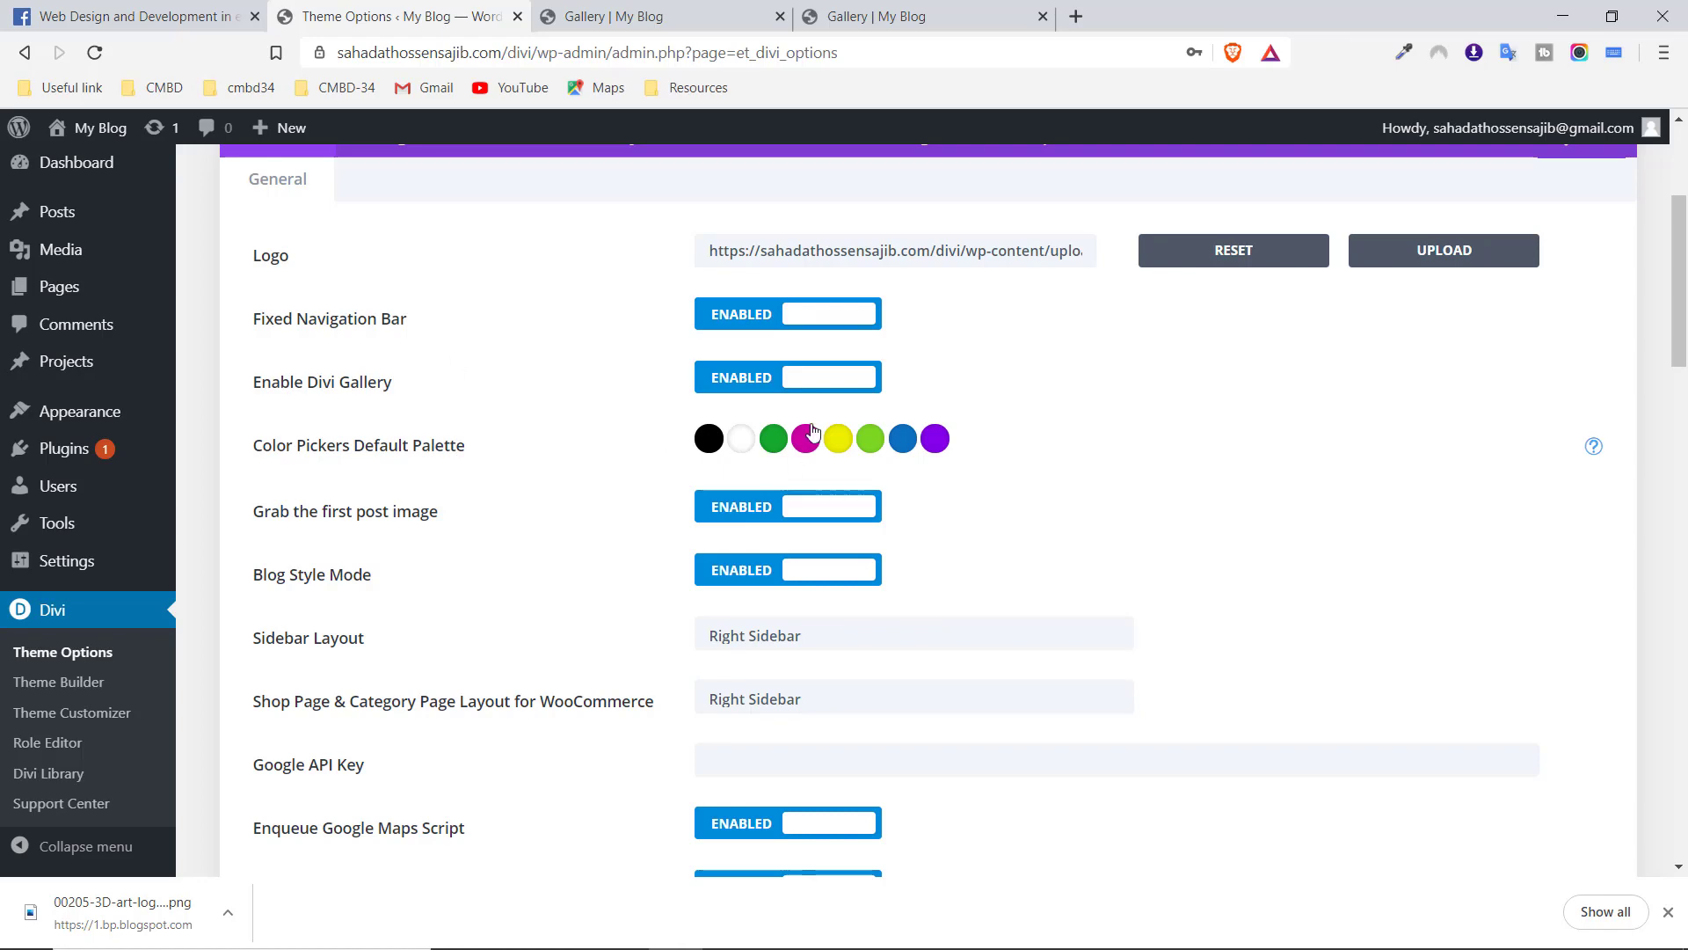
Try the yellow #edf000 palette color as the gallery section's background in the visual builder and reset it to transparent
click(628, 16)
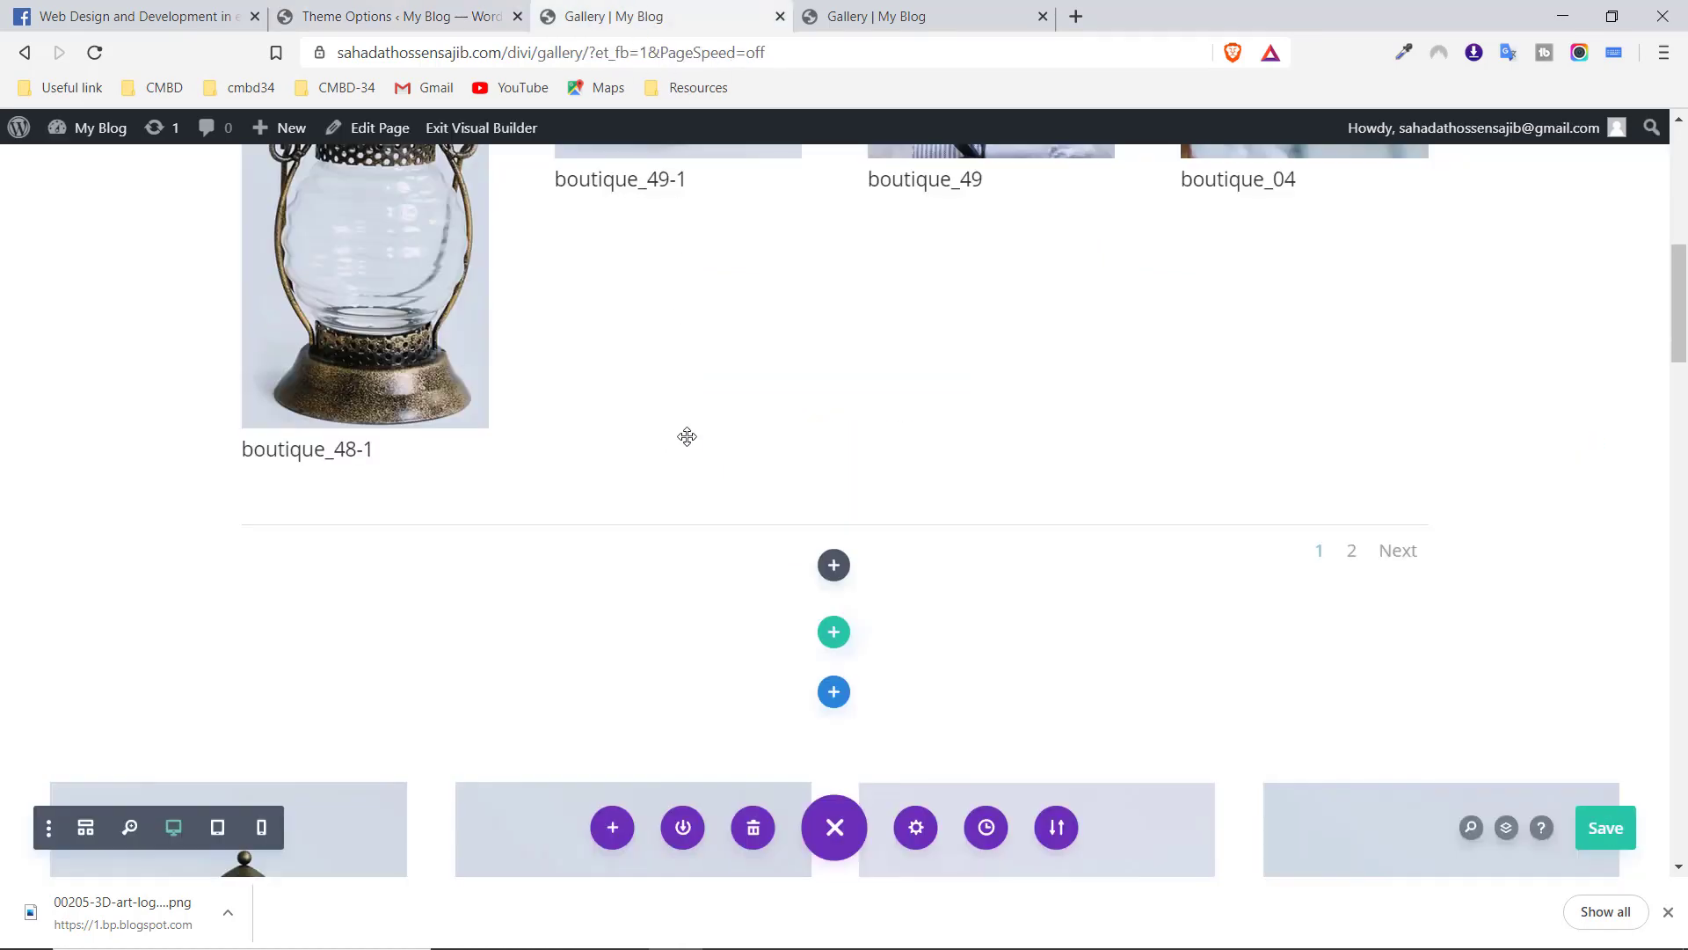
scroll(850, 477, up, 6)
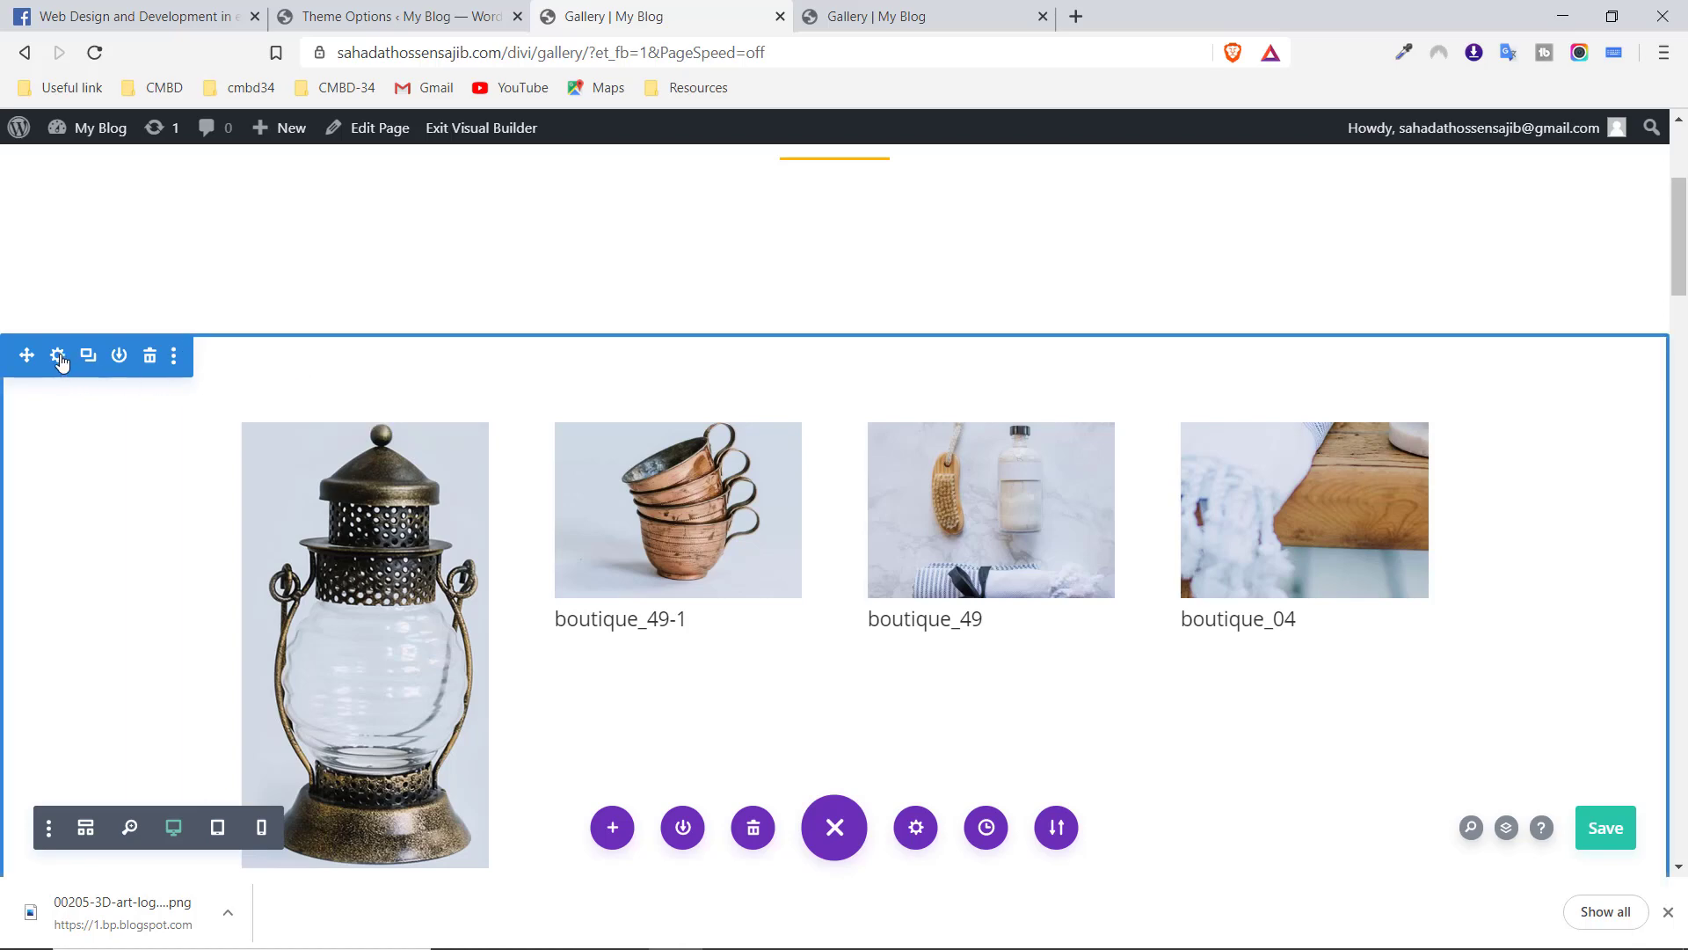
click(58, 357)
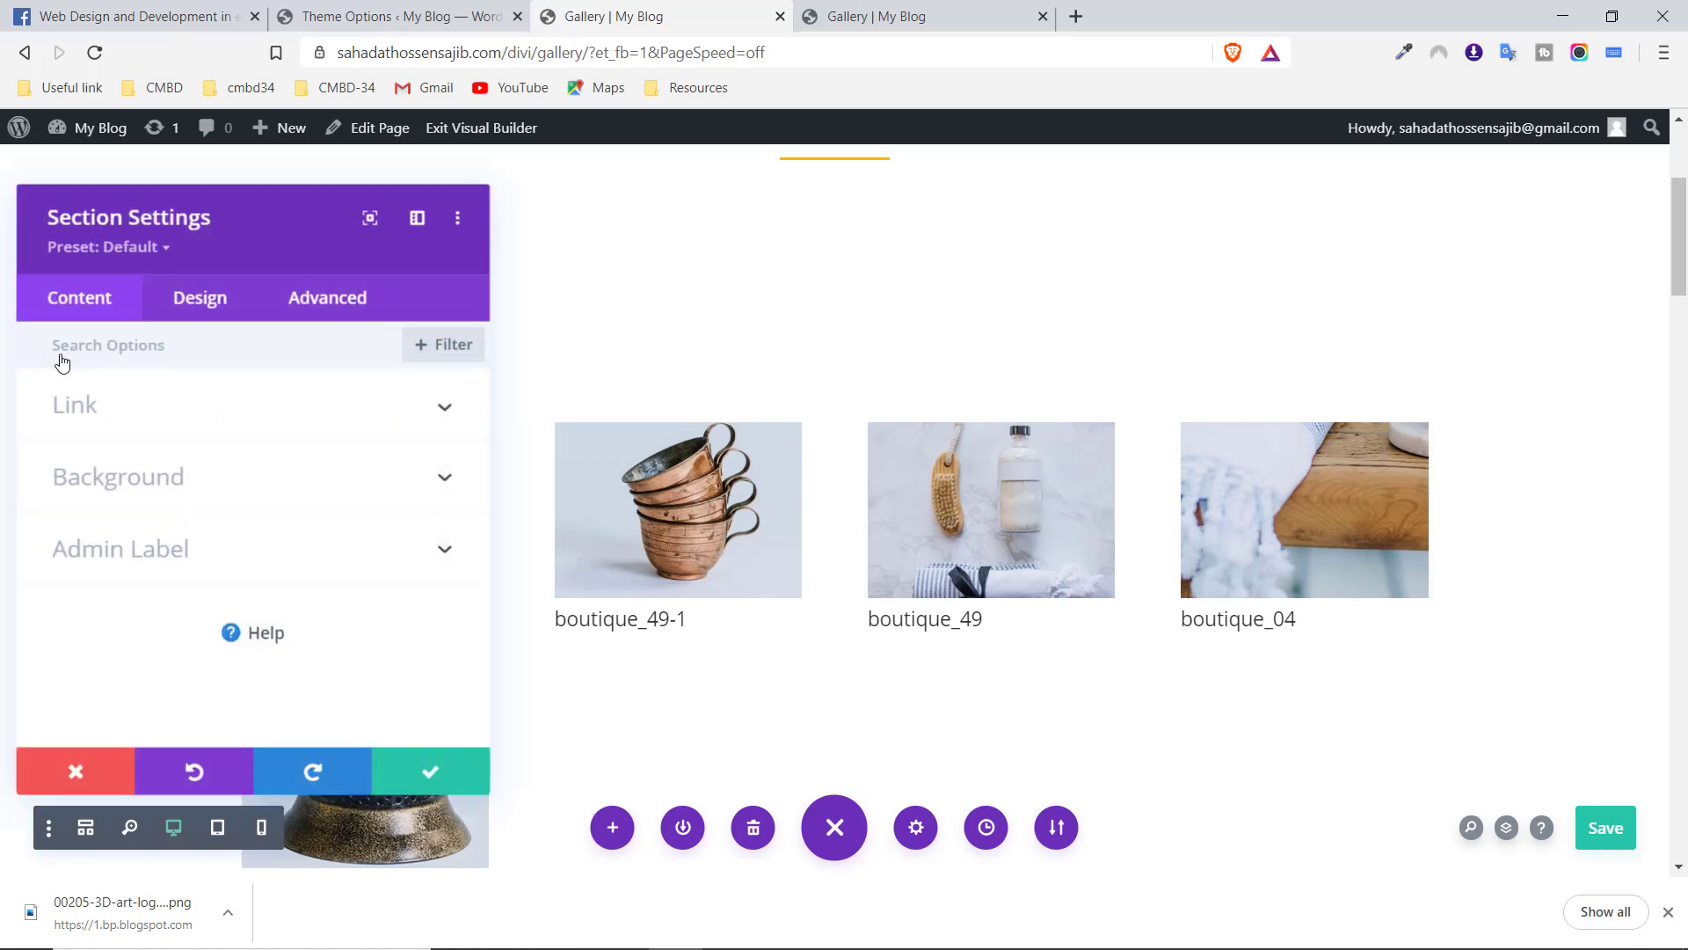
click(264, 471)
scroll(260, 504, down, 2)
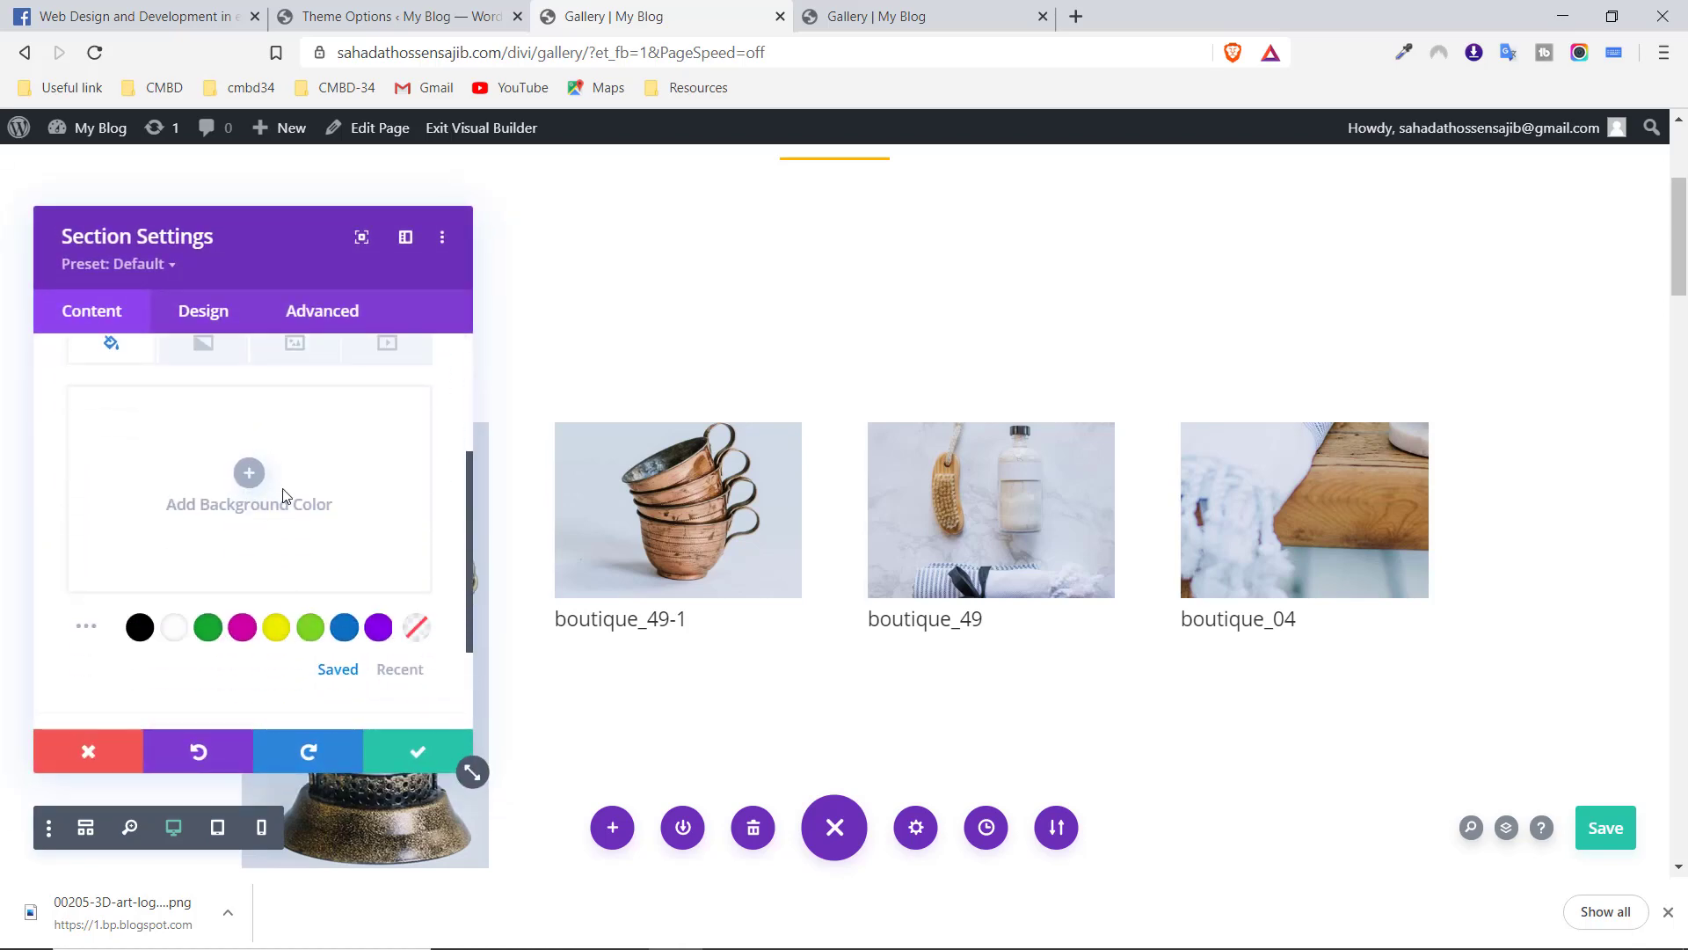
click(276, 628)
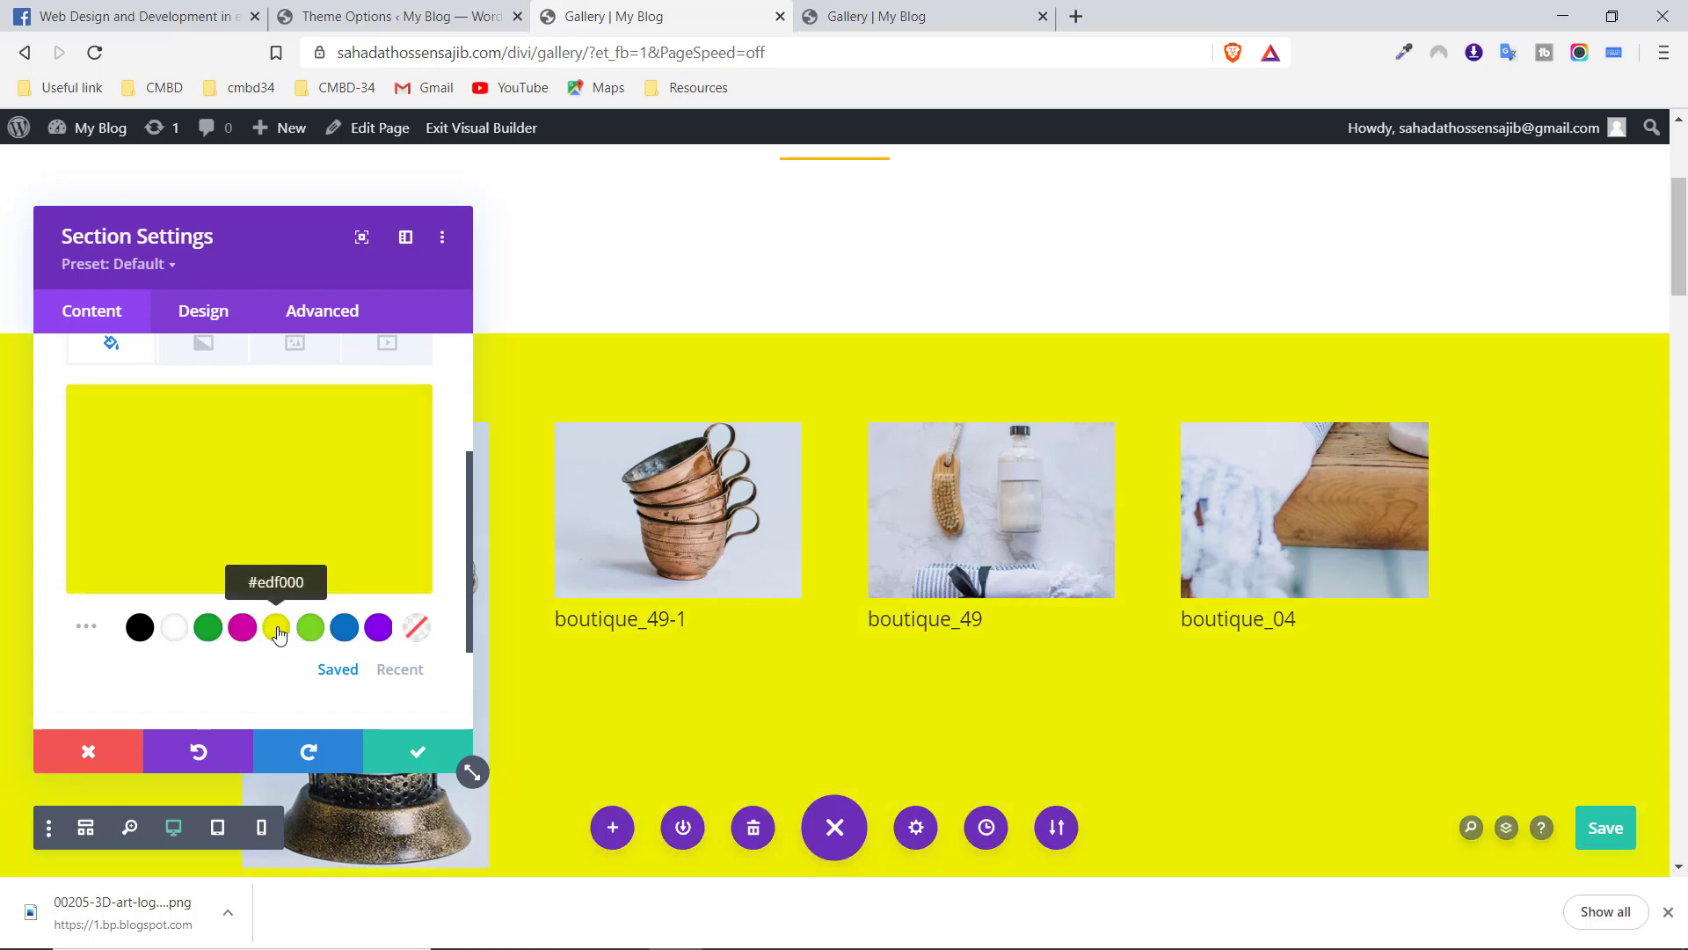
click(422, 630)
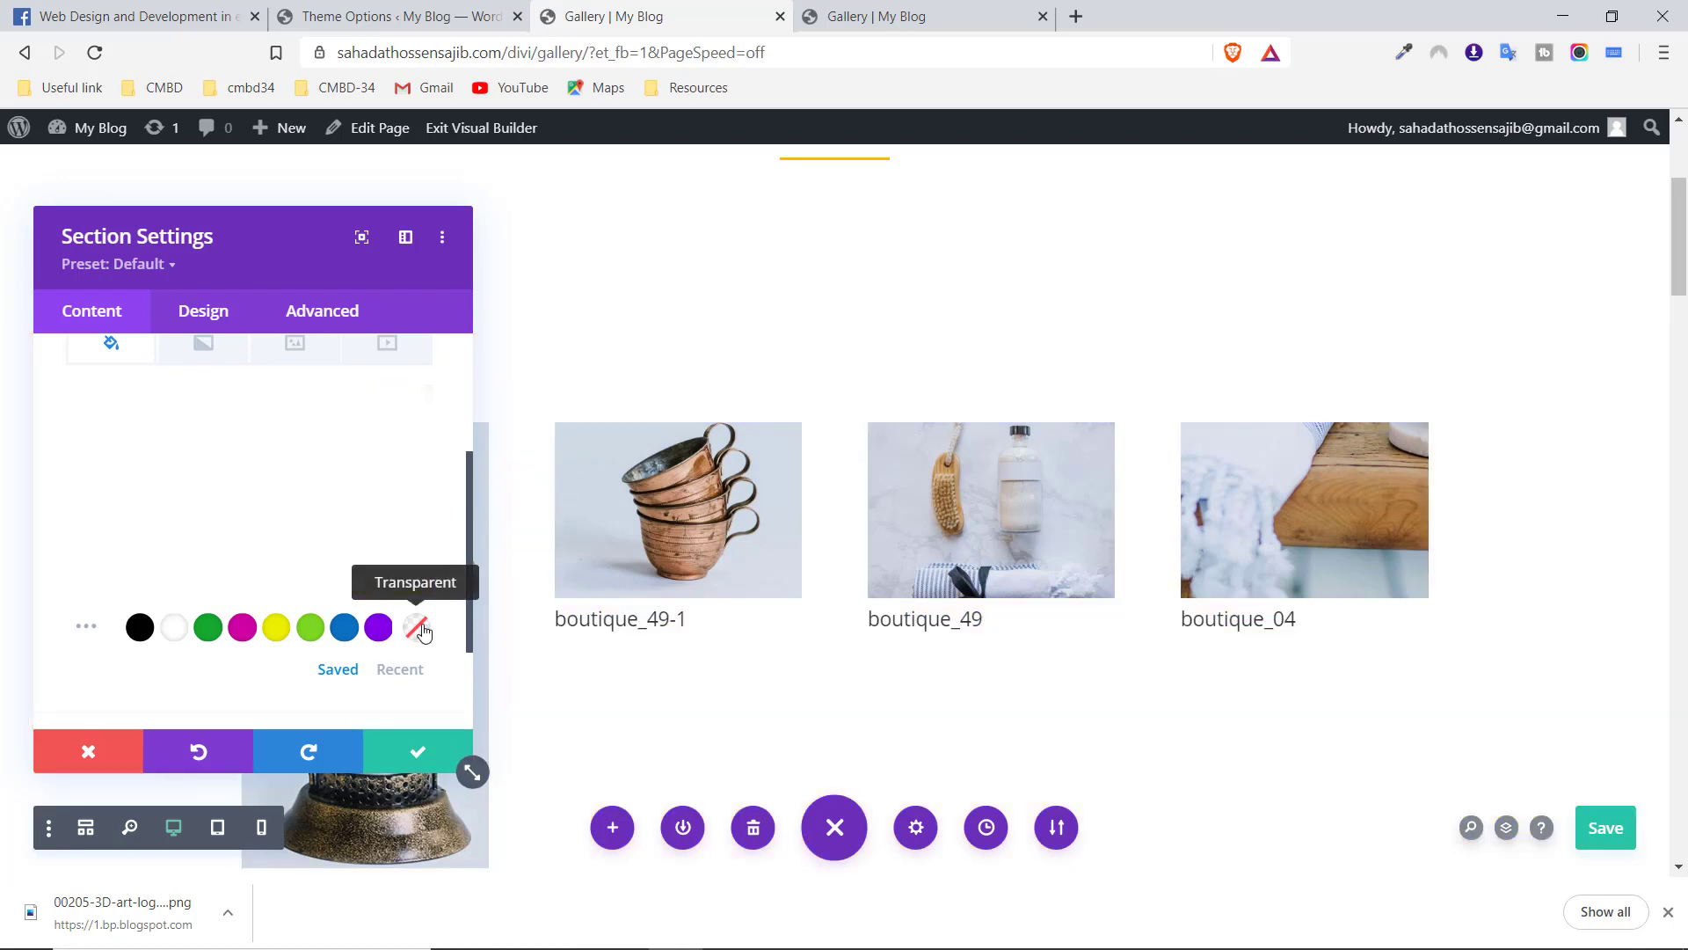
In the theme options' default color palette, change the white swatch to #ff0f0f and the green swatch beside it to #1ec6e8
click(378, 17)
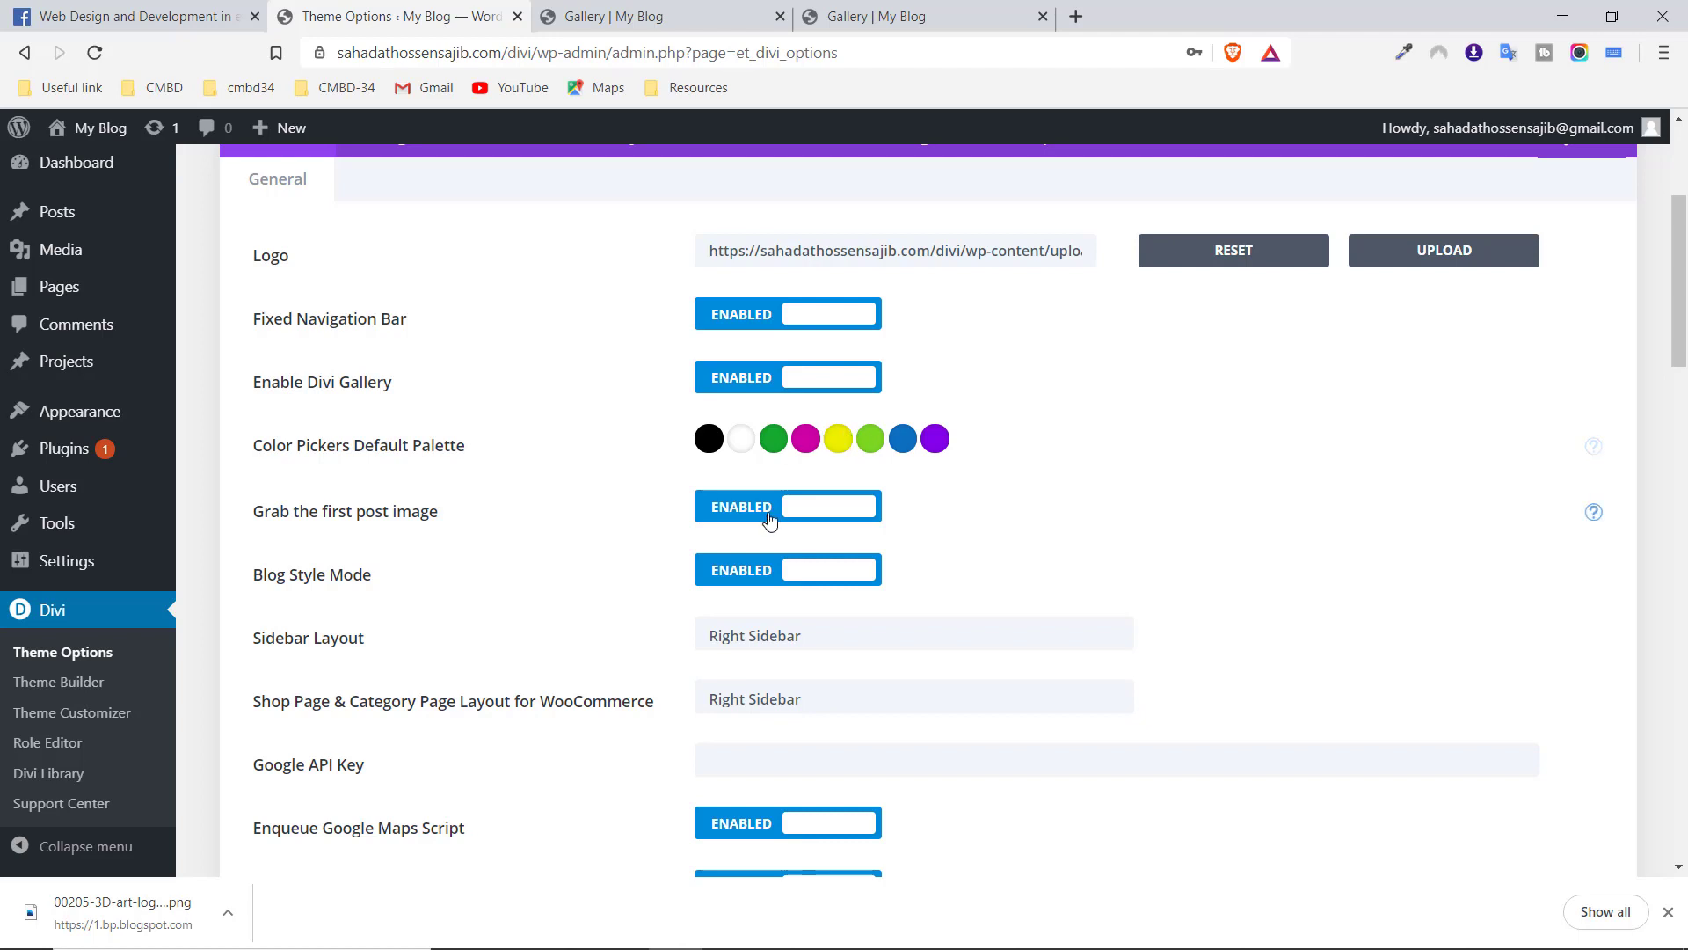
click(743, 452)
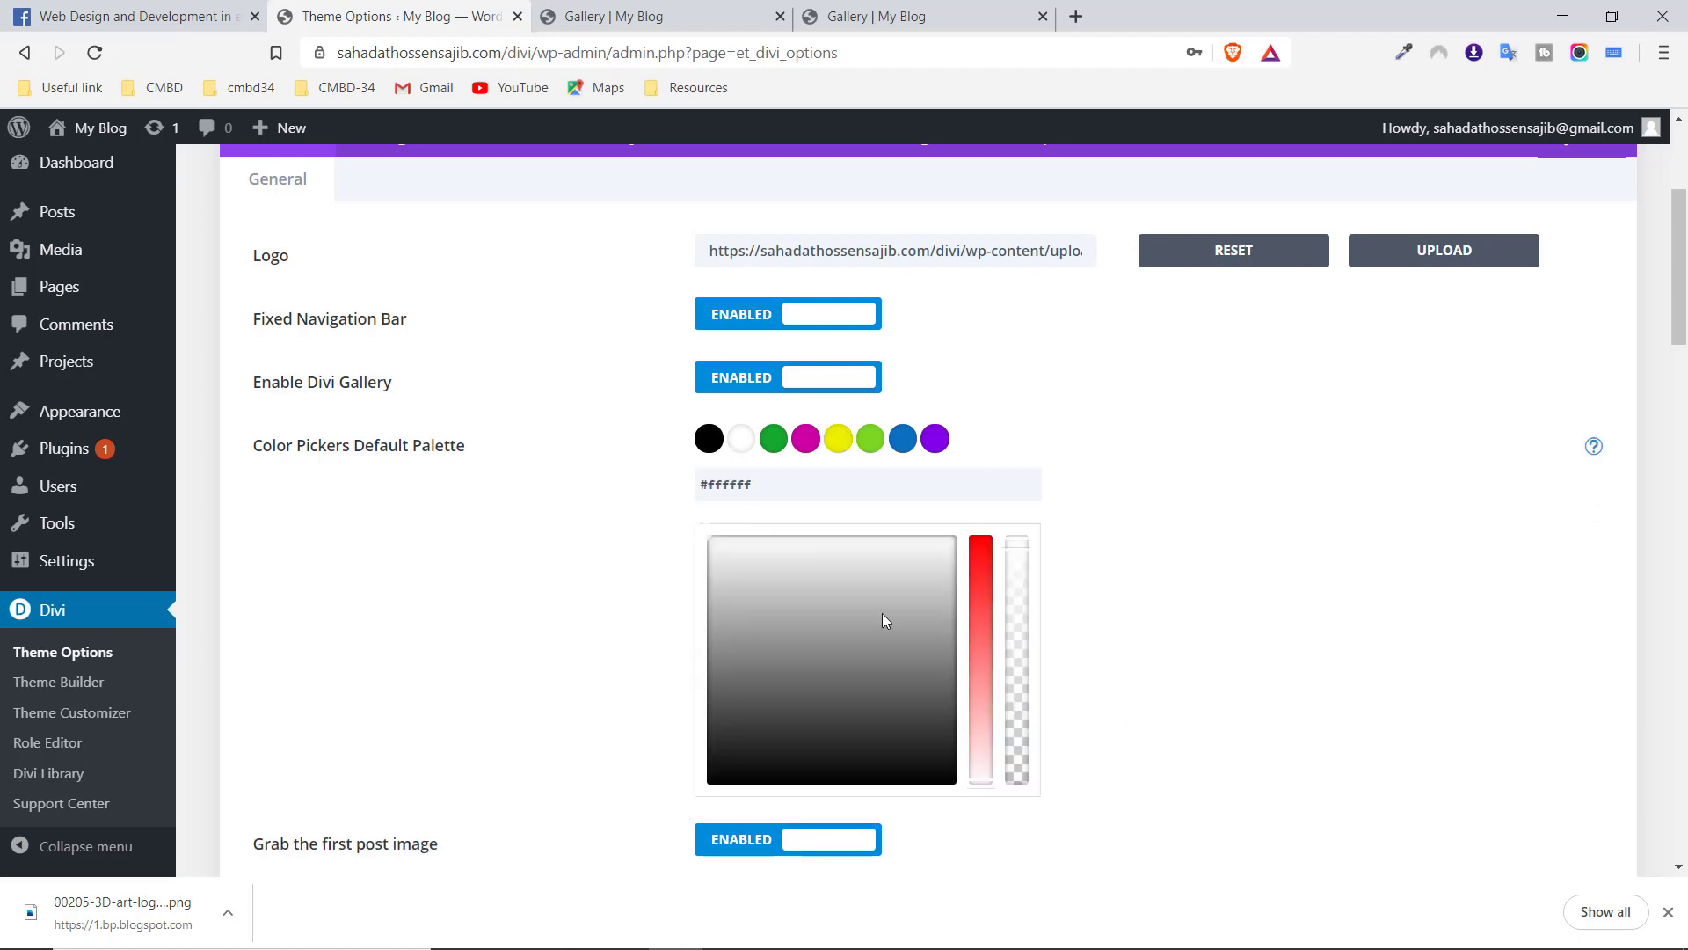
click(978, 563)
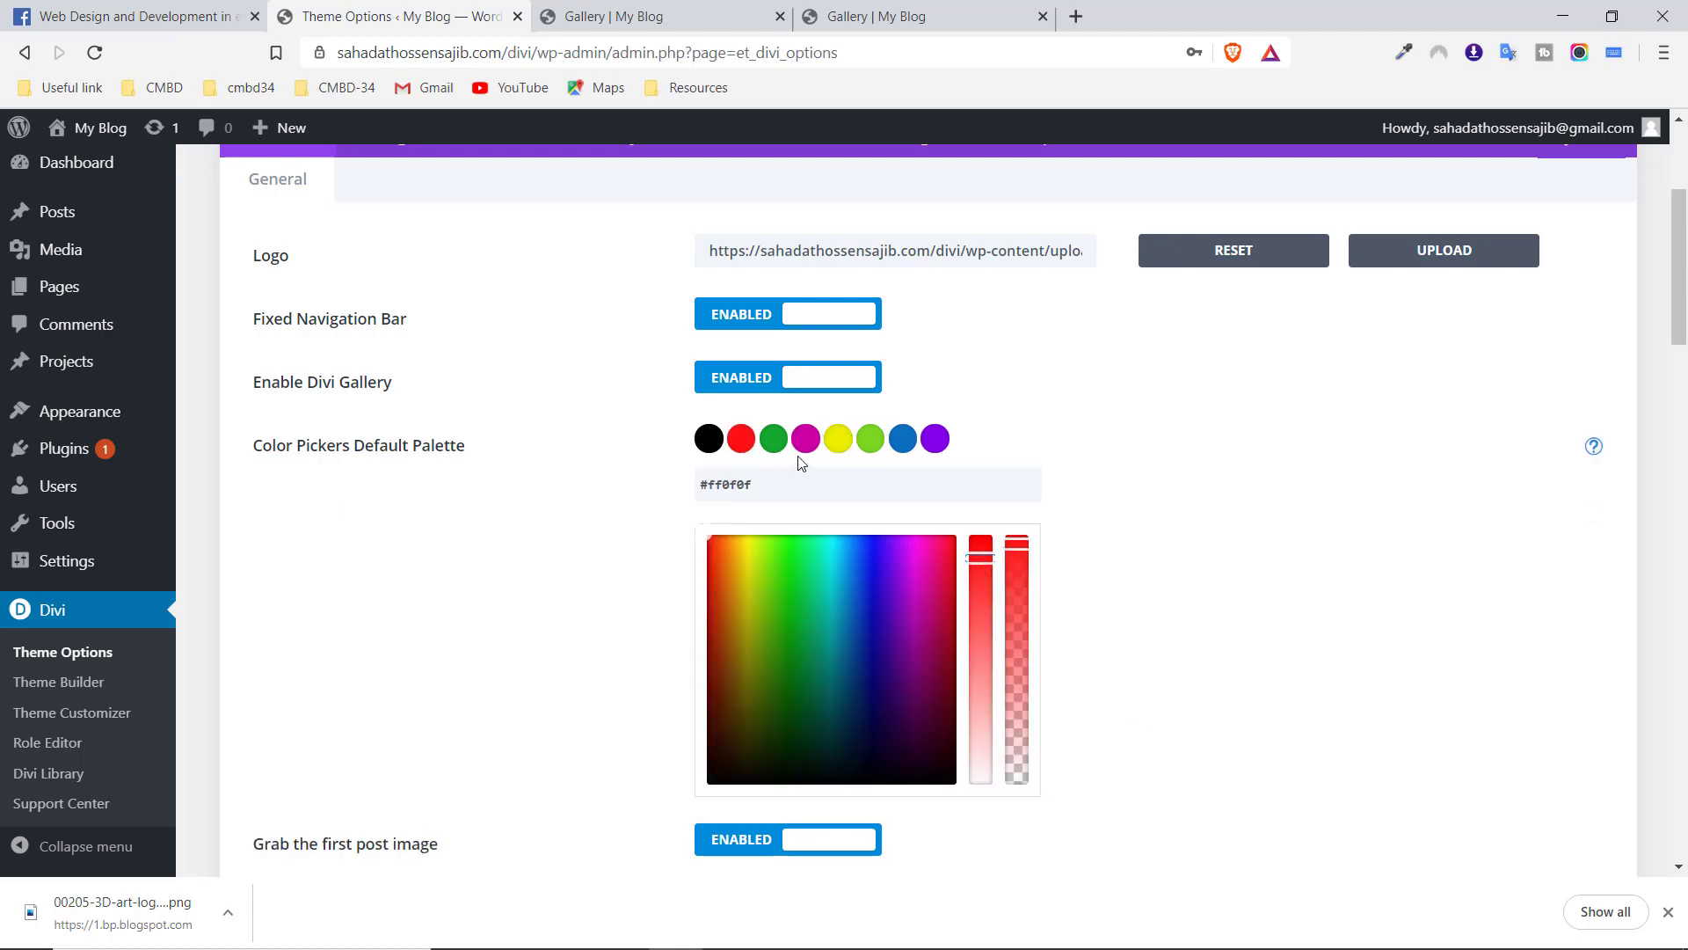
click(774, 440)
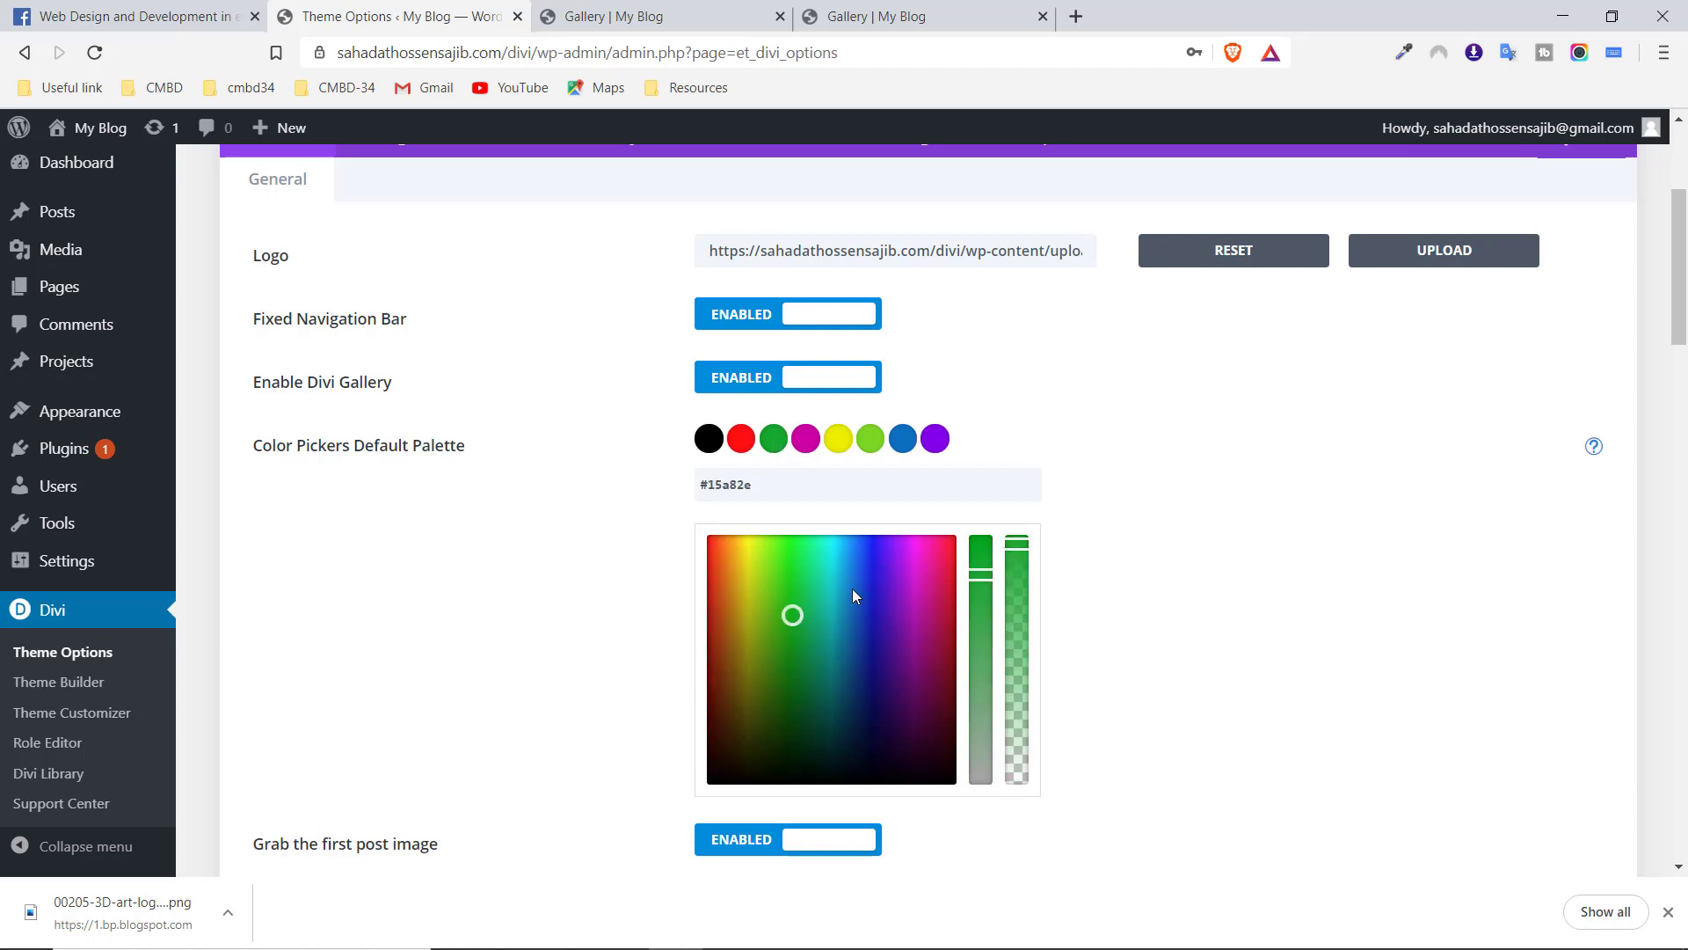
drag(852, 595, 841, 561)
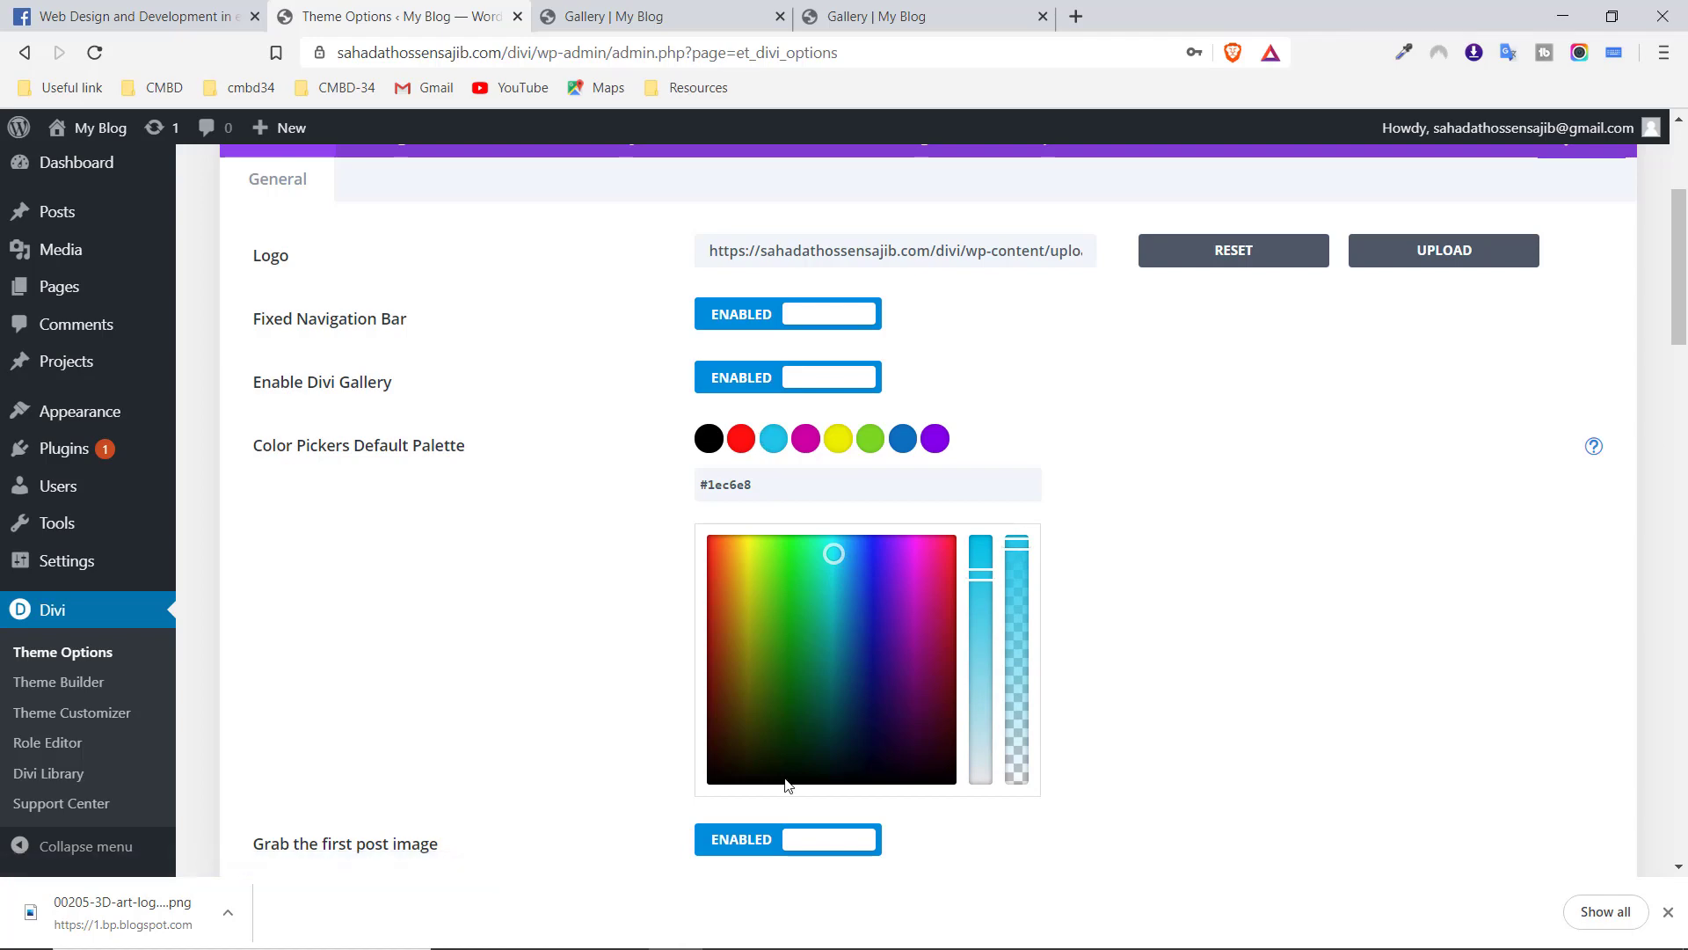
Save the edited color palette in the Divi theme options
scroll(879, 689, down, 20)
scroll(444, 642, down, 3)
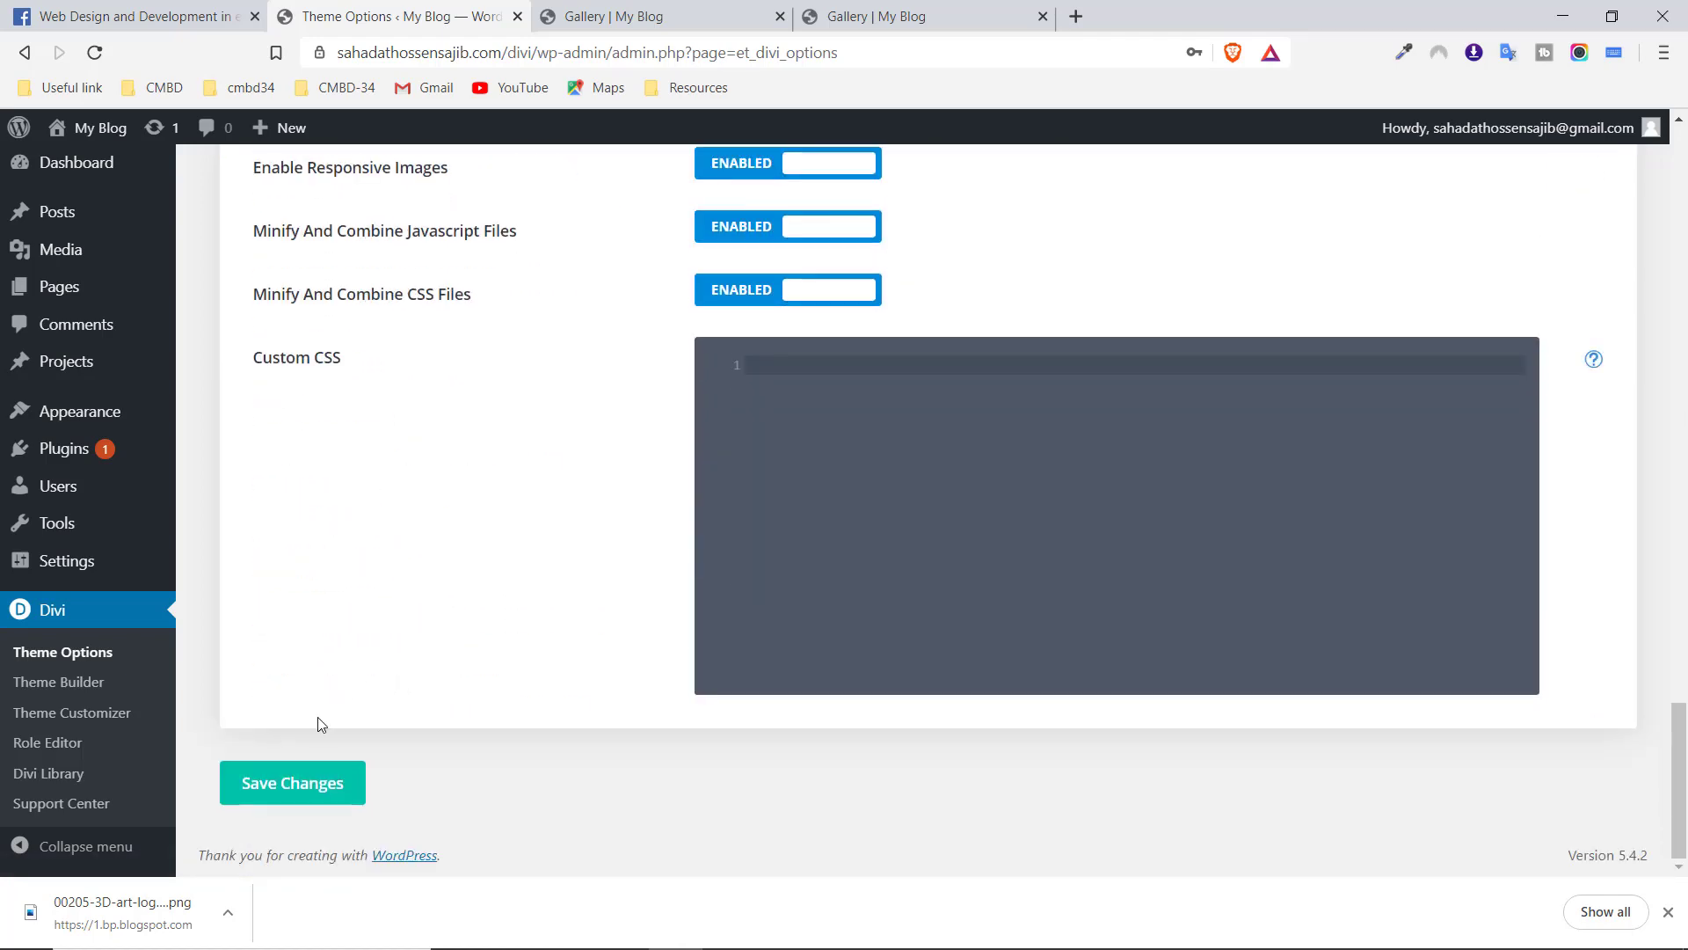
click(286, 784)
Reload the Gallery page's visual builder, discarding unsaved changes, and examine the palette in the Product Gallery heading section's background settings
click(695, 7)
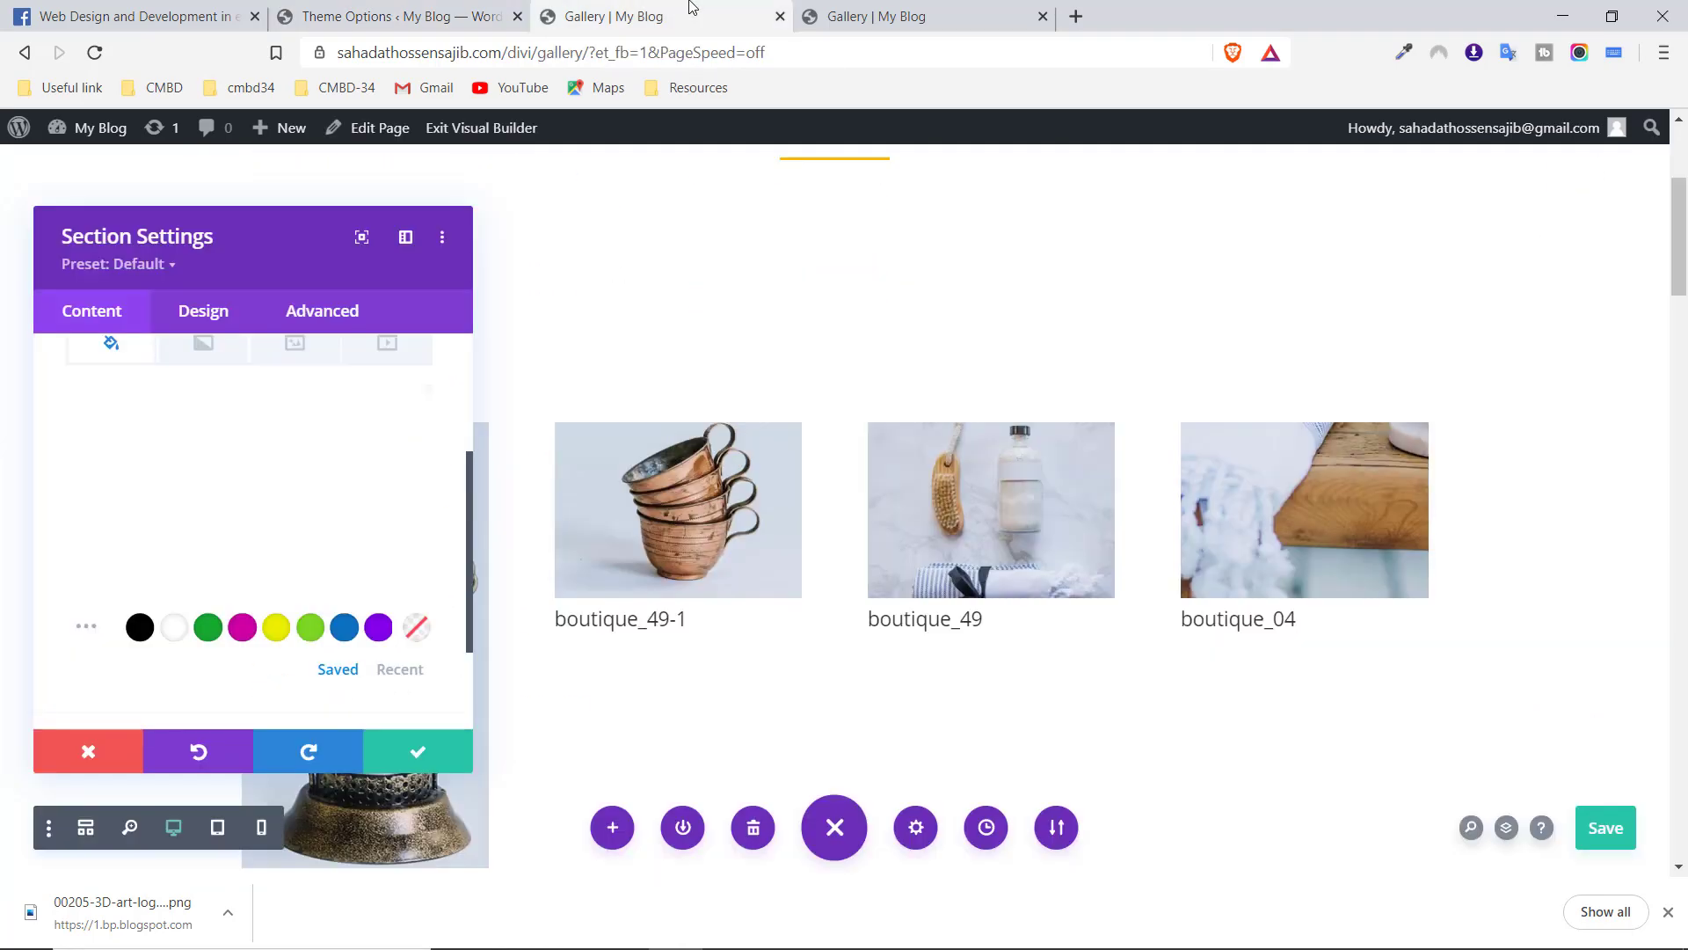
click(95, 52)
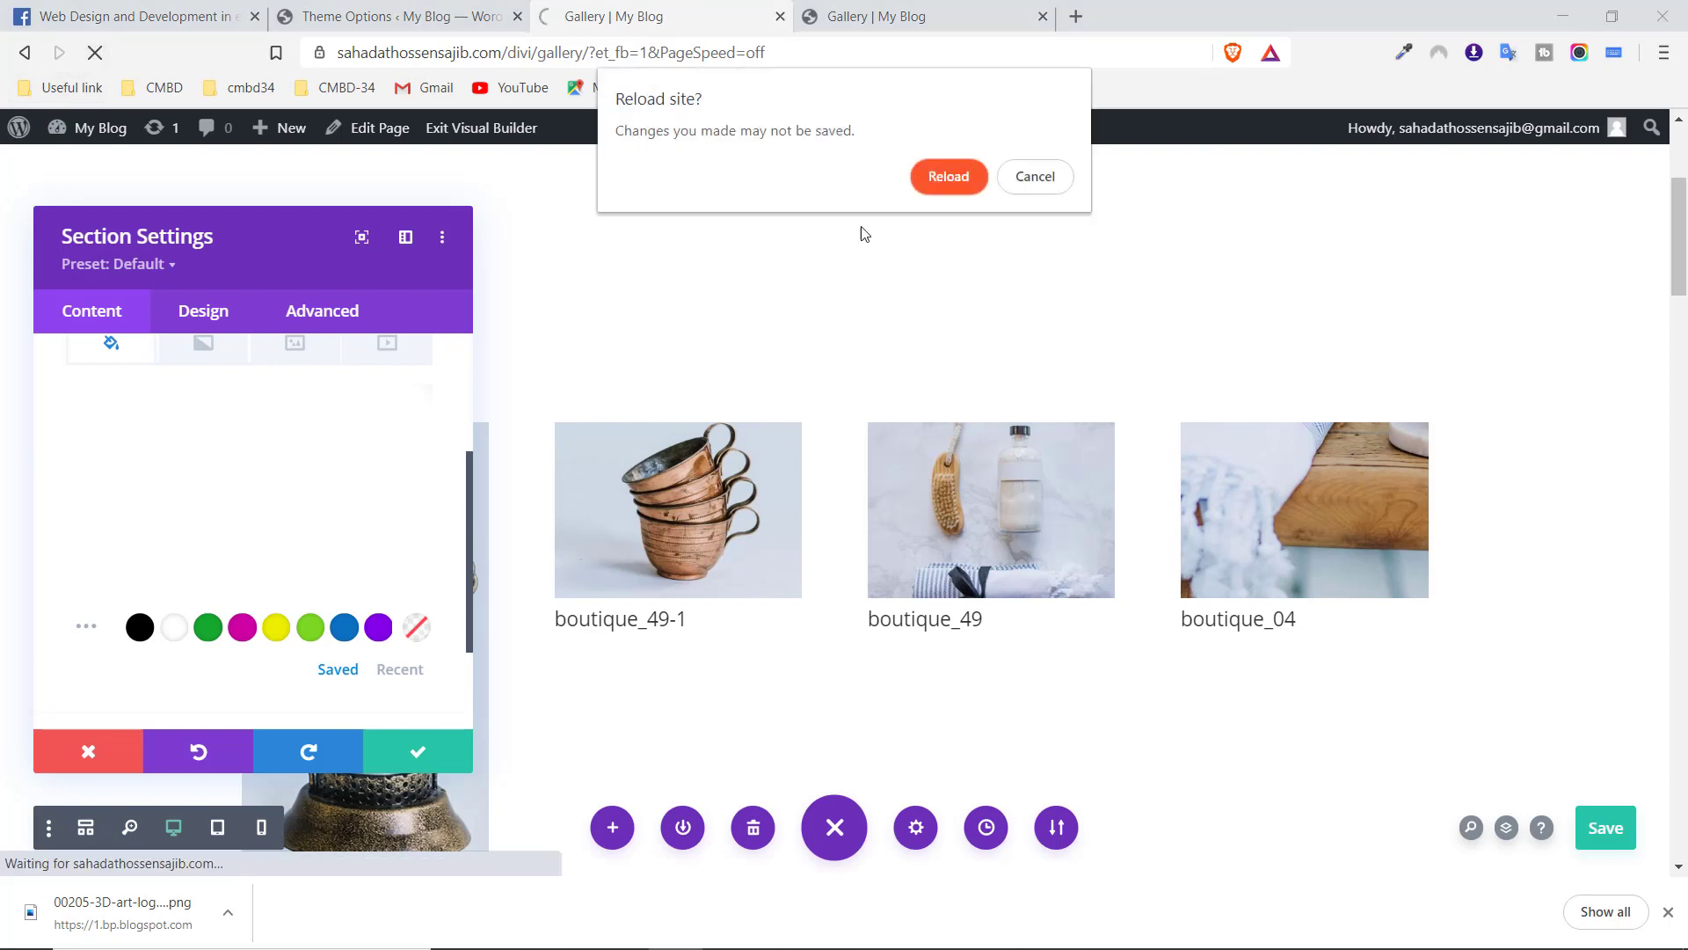
click(950, 177)
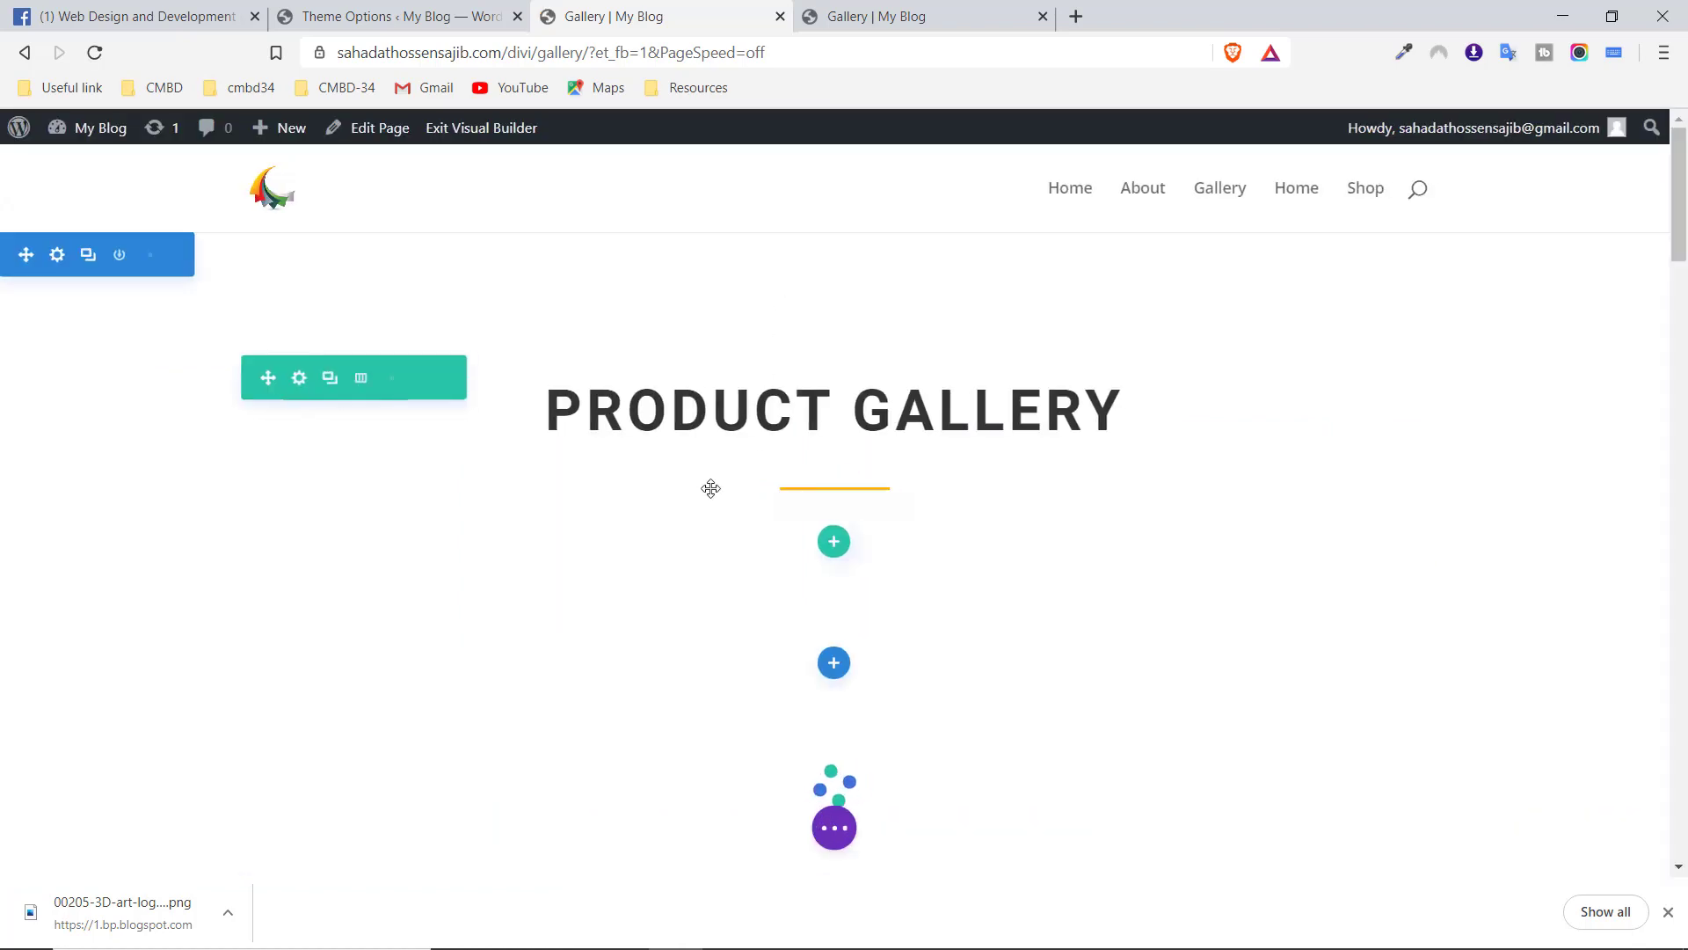
click(57, 255)
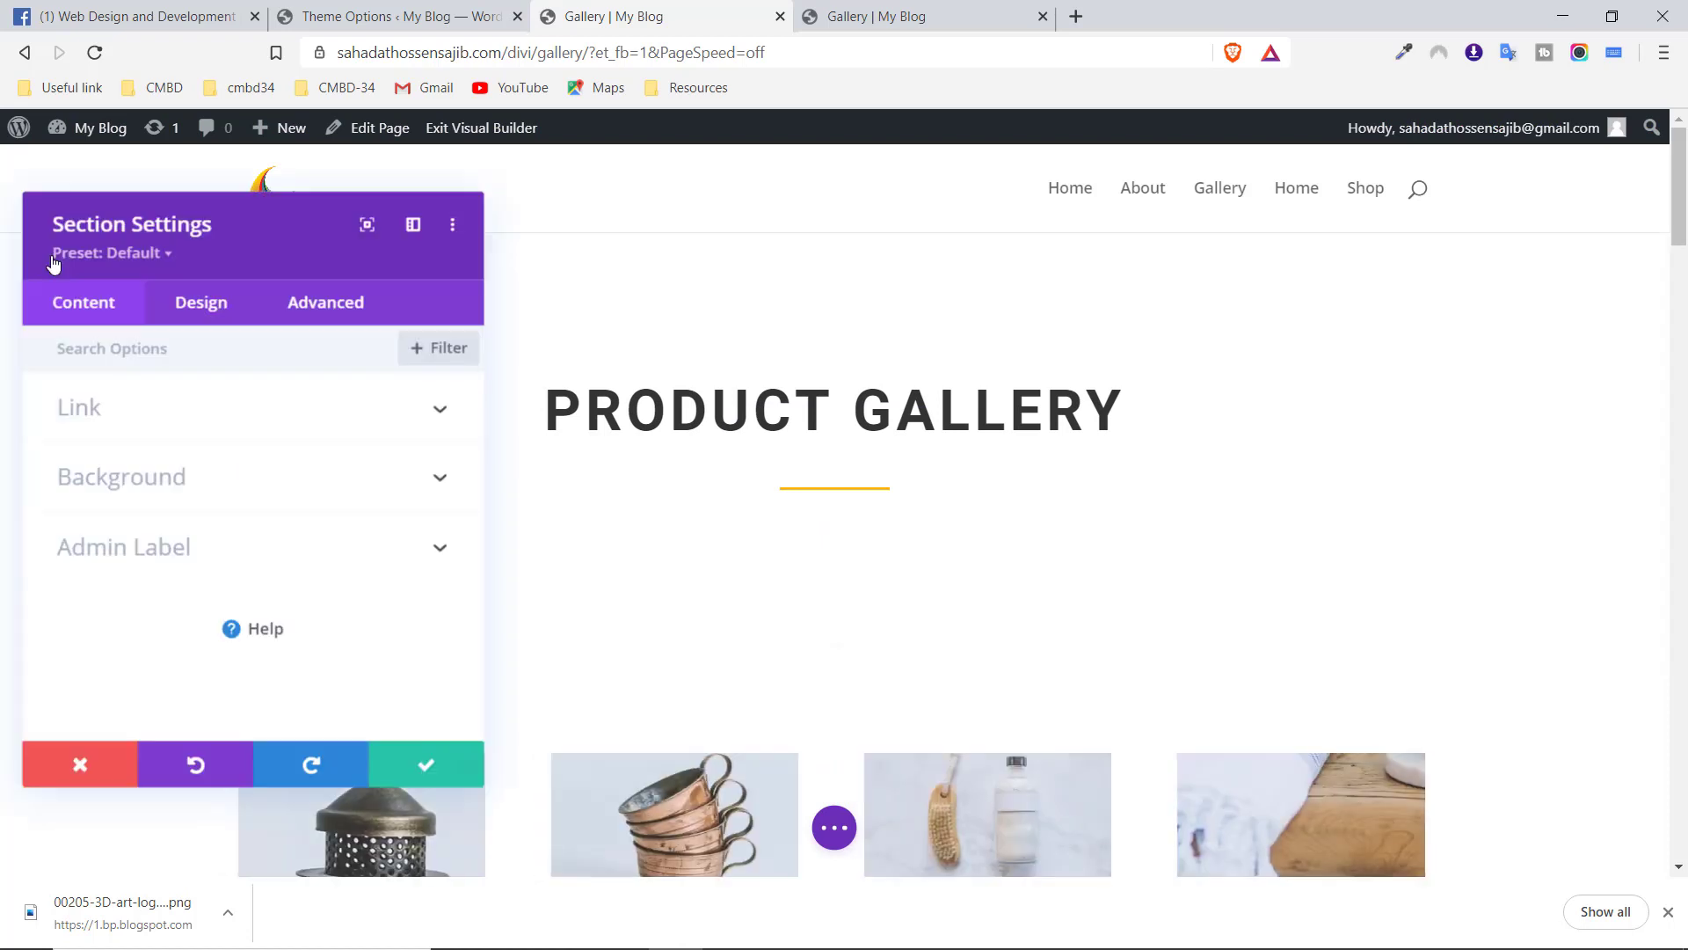
click(243, 482)
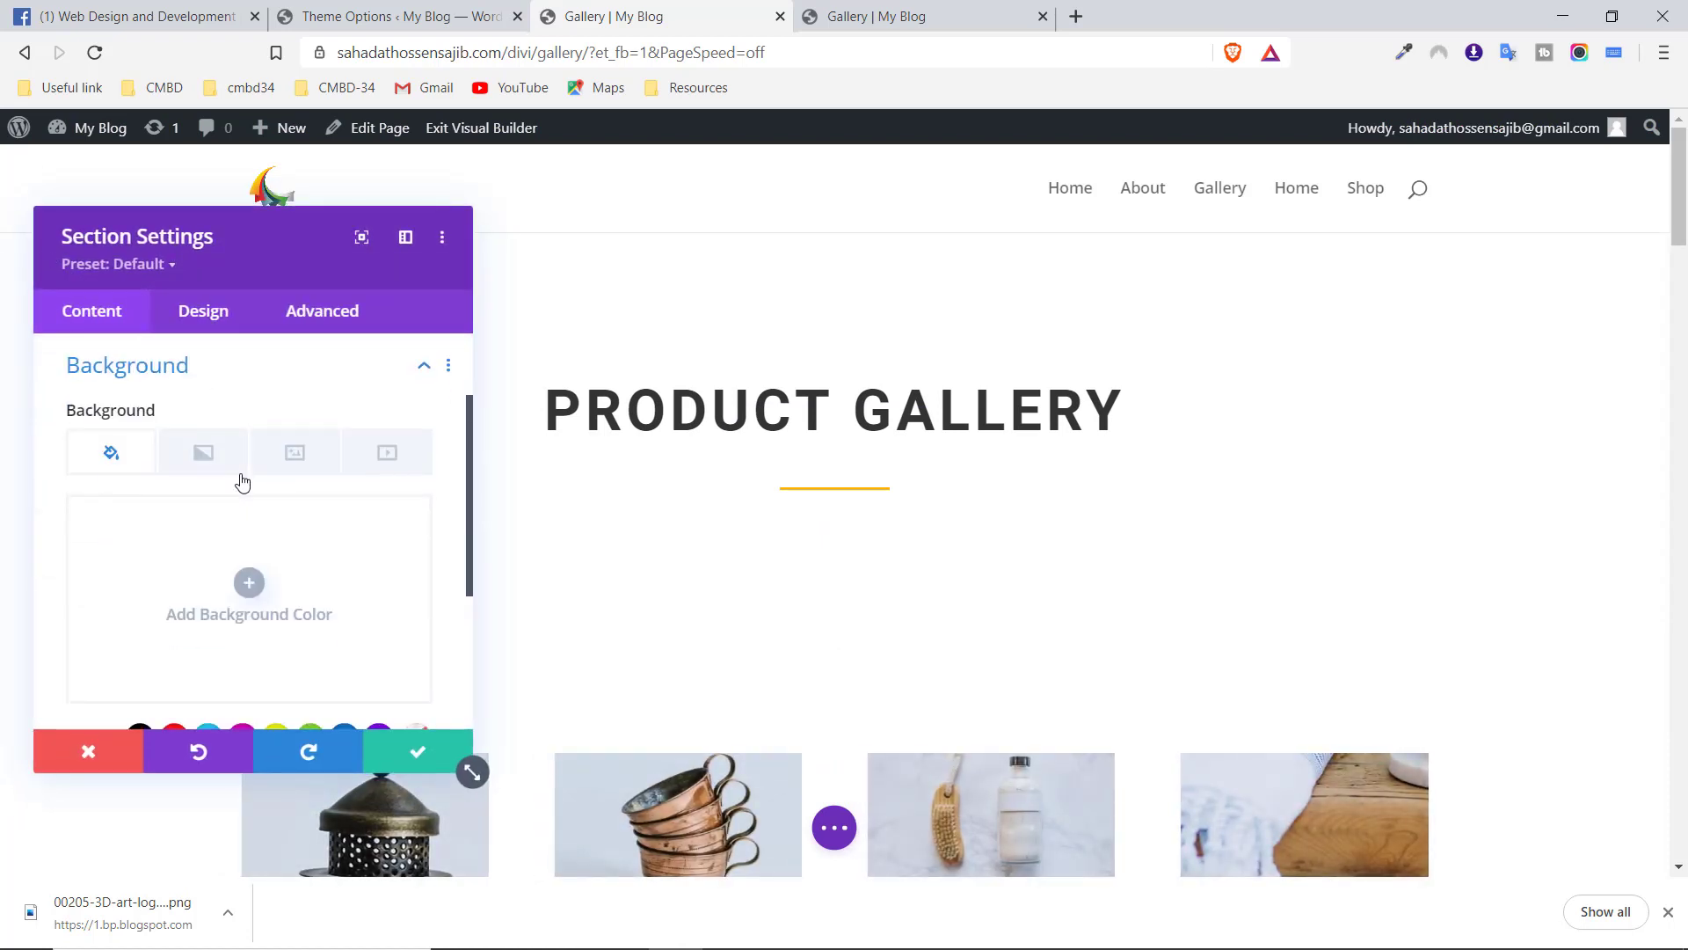
scroll(252, 508, down, 3)
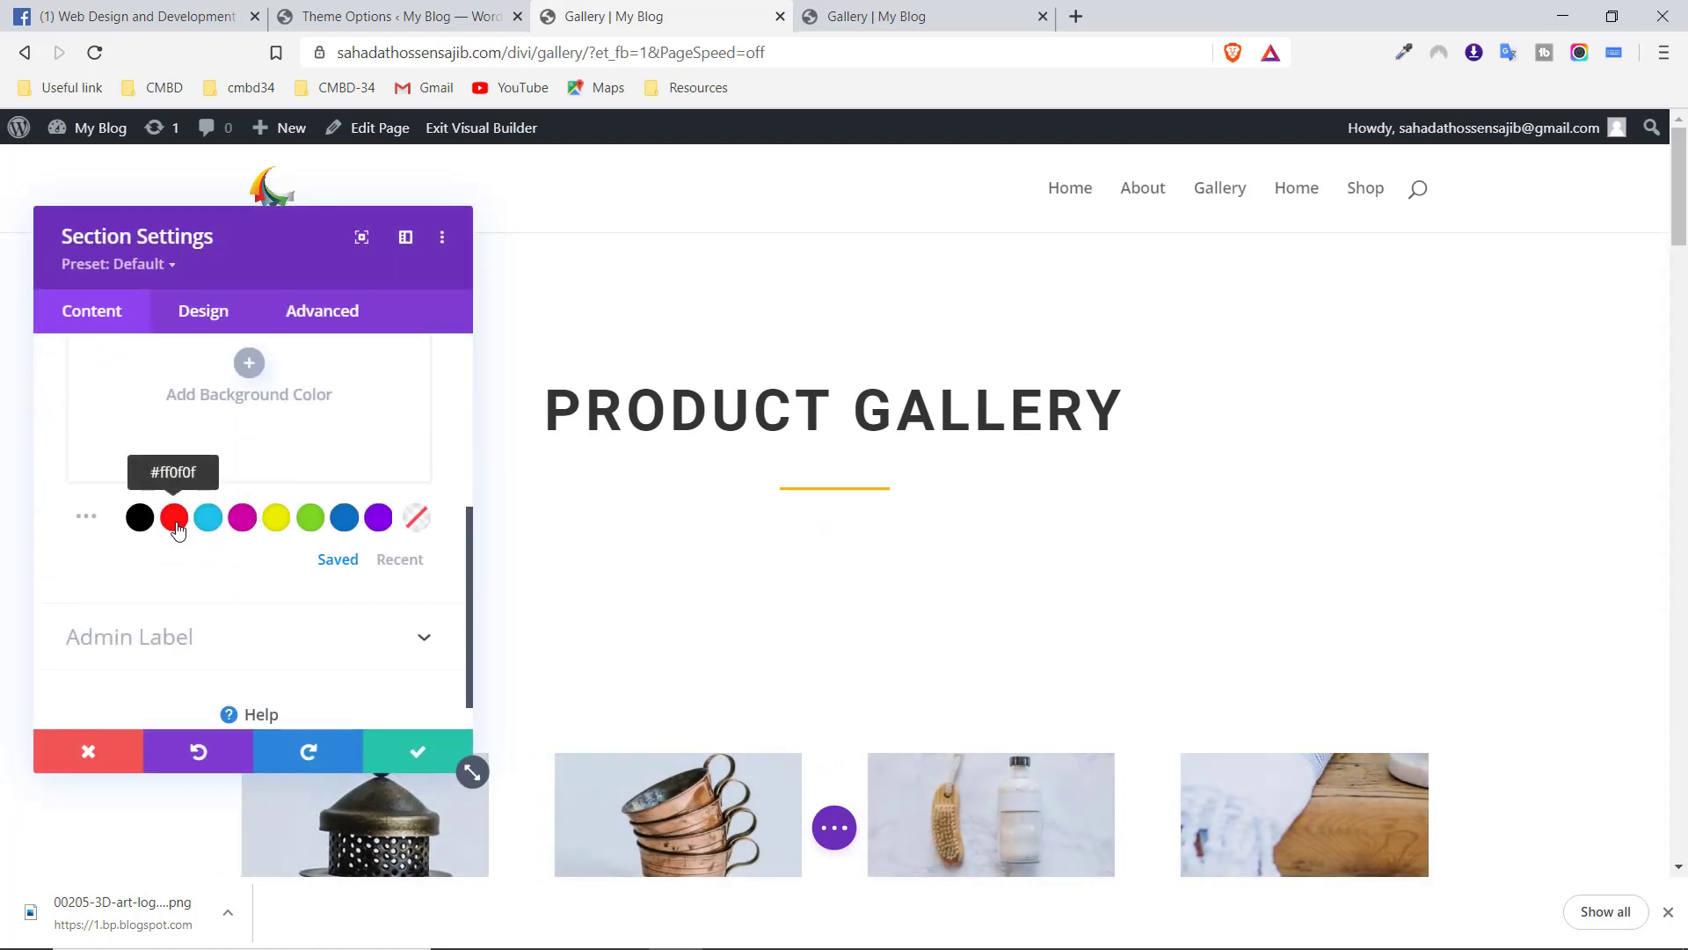
Compare the default color palette in the Divi theme options with the palette in the Gallery section's background settings
click(396, 16)
scroll(588, 453, up, 10)
scroll(587, 452, up, 14)
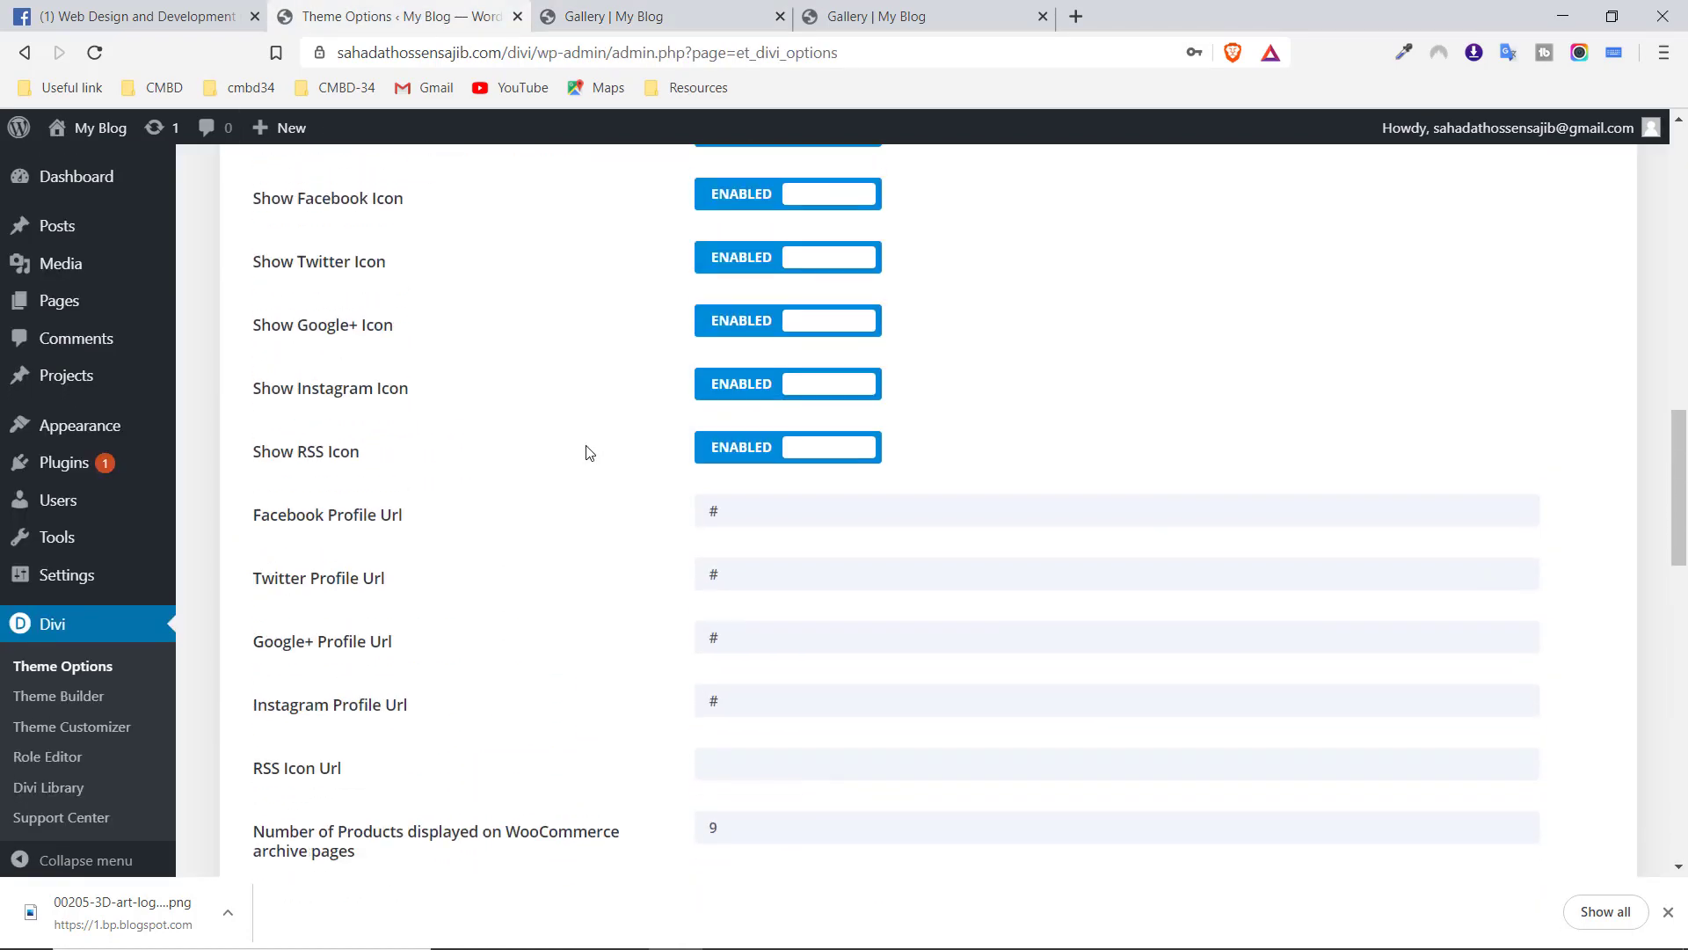
scroll(767, 328, up, 3)
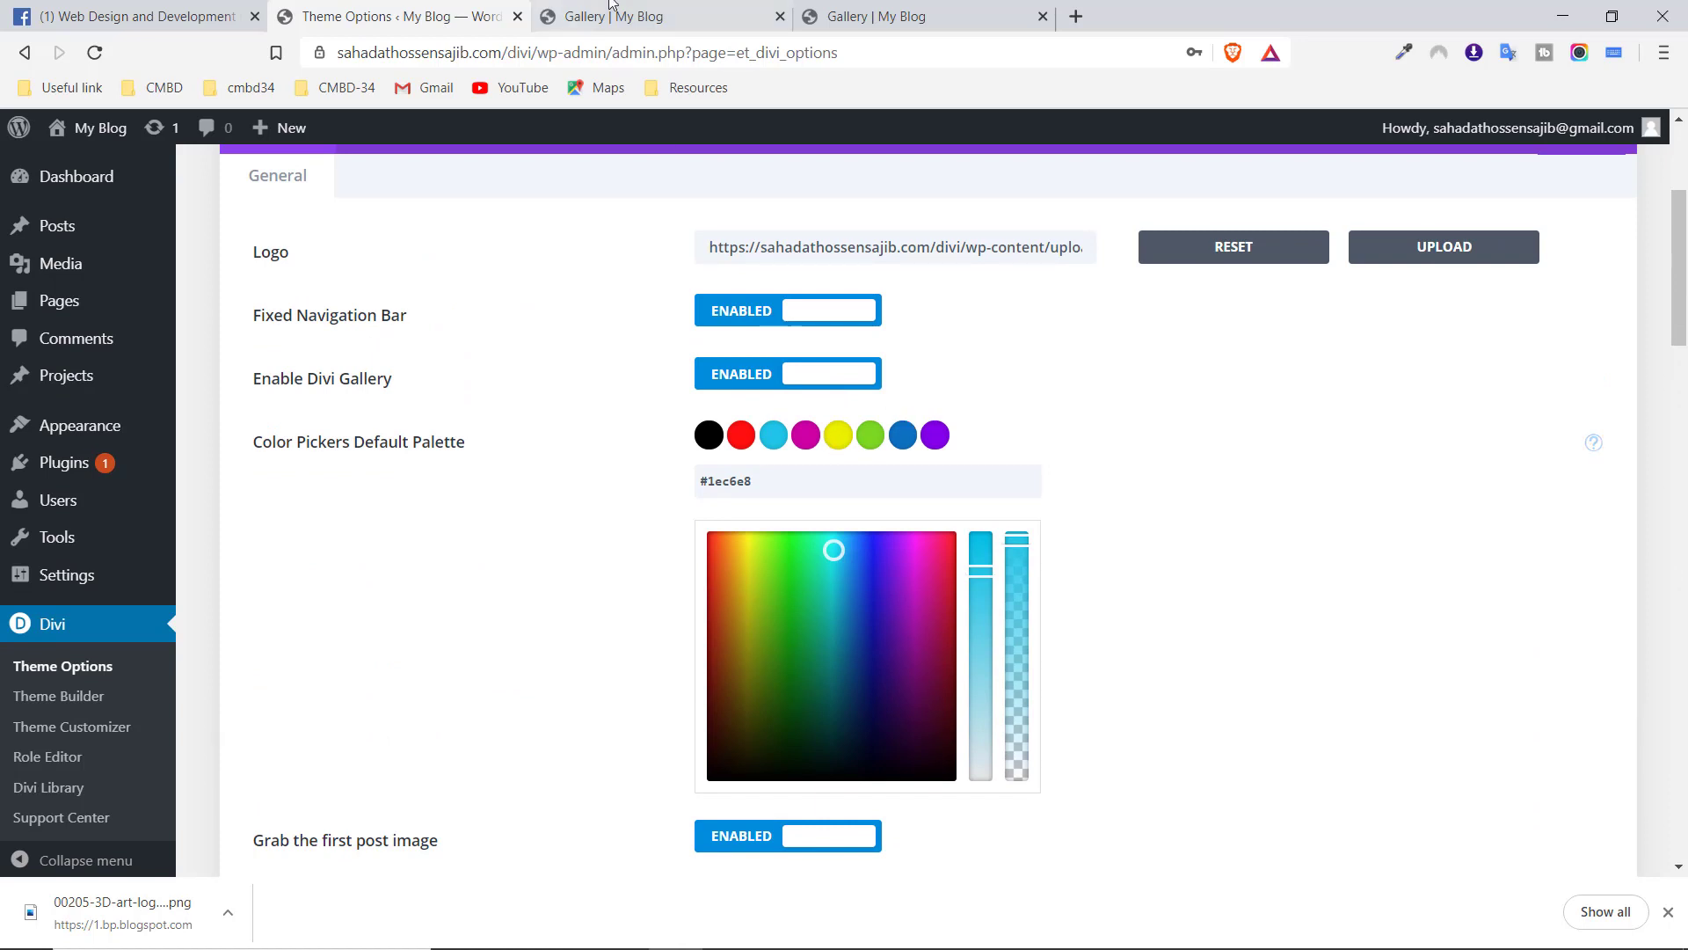
click(554, 16)
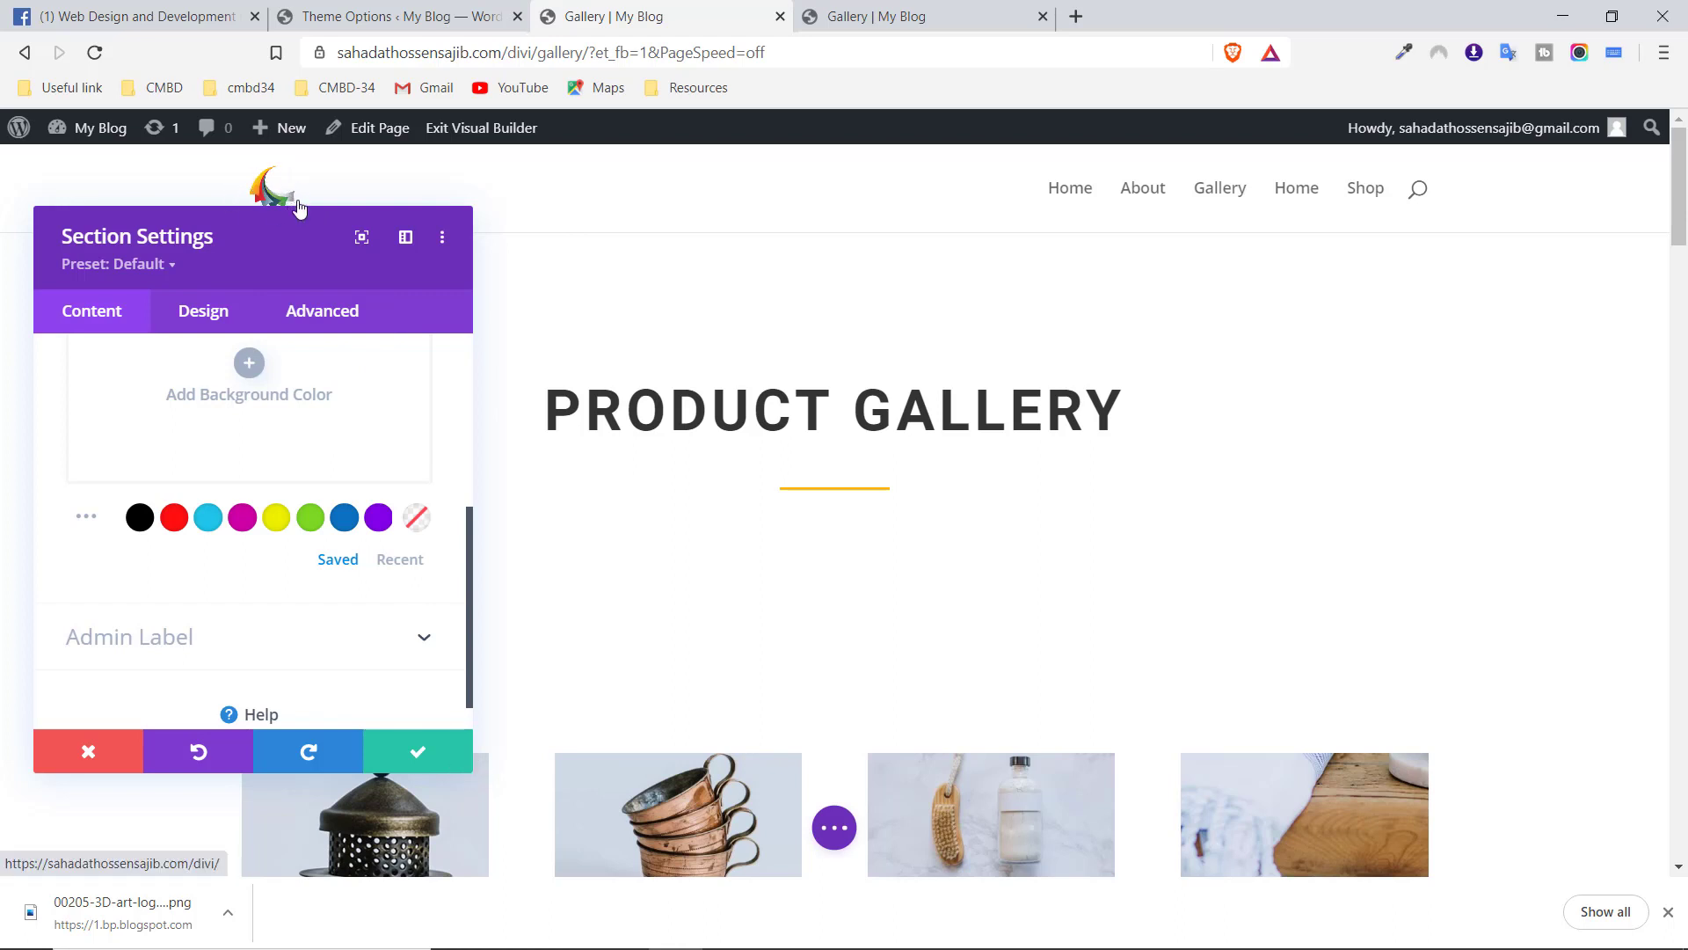
click(400, 15)
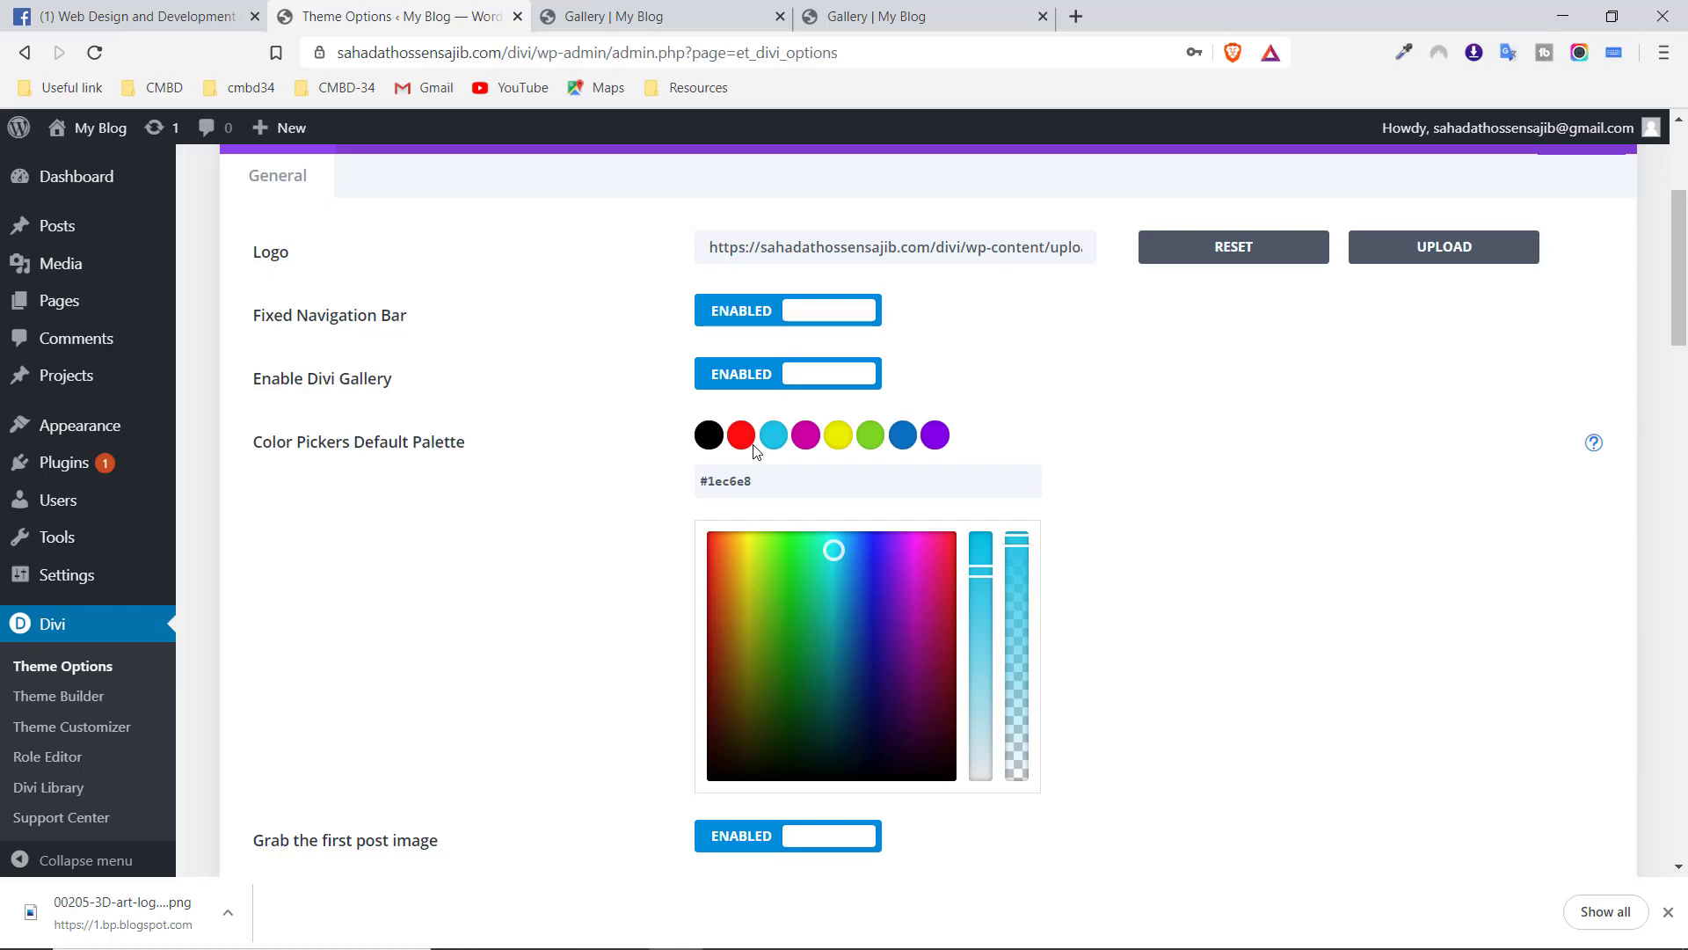
Disable the "Grab the first post image" option in the Divi theme options and save the changes
scroll(656, 396, up, 3)
scroll(658, 391, down, 5)
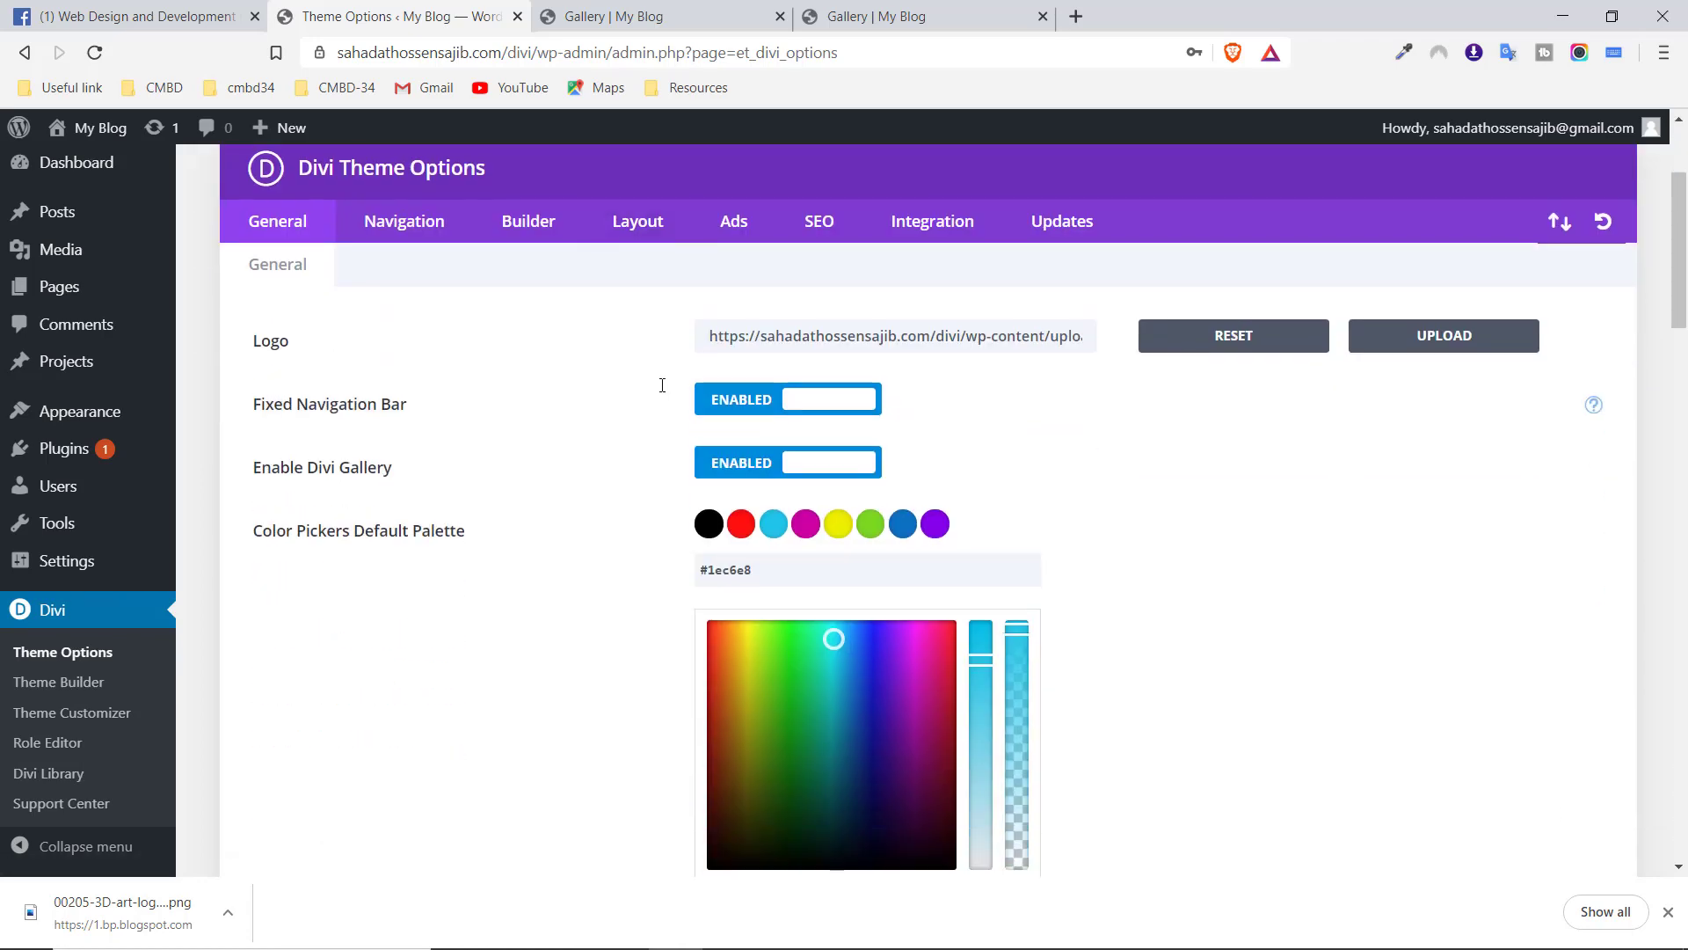
scroll(664, 392, down, 2)
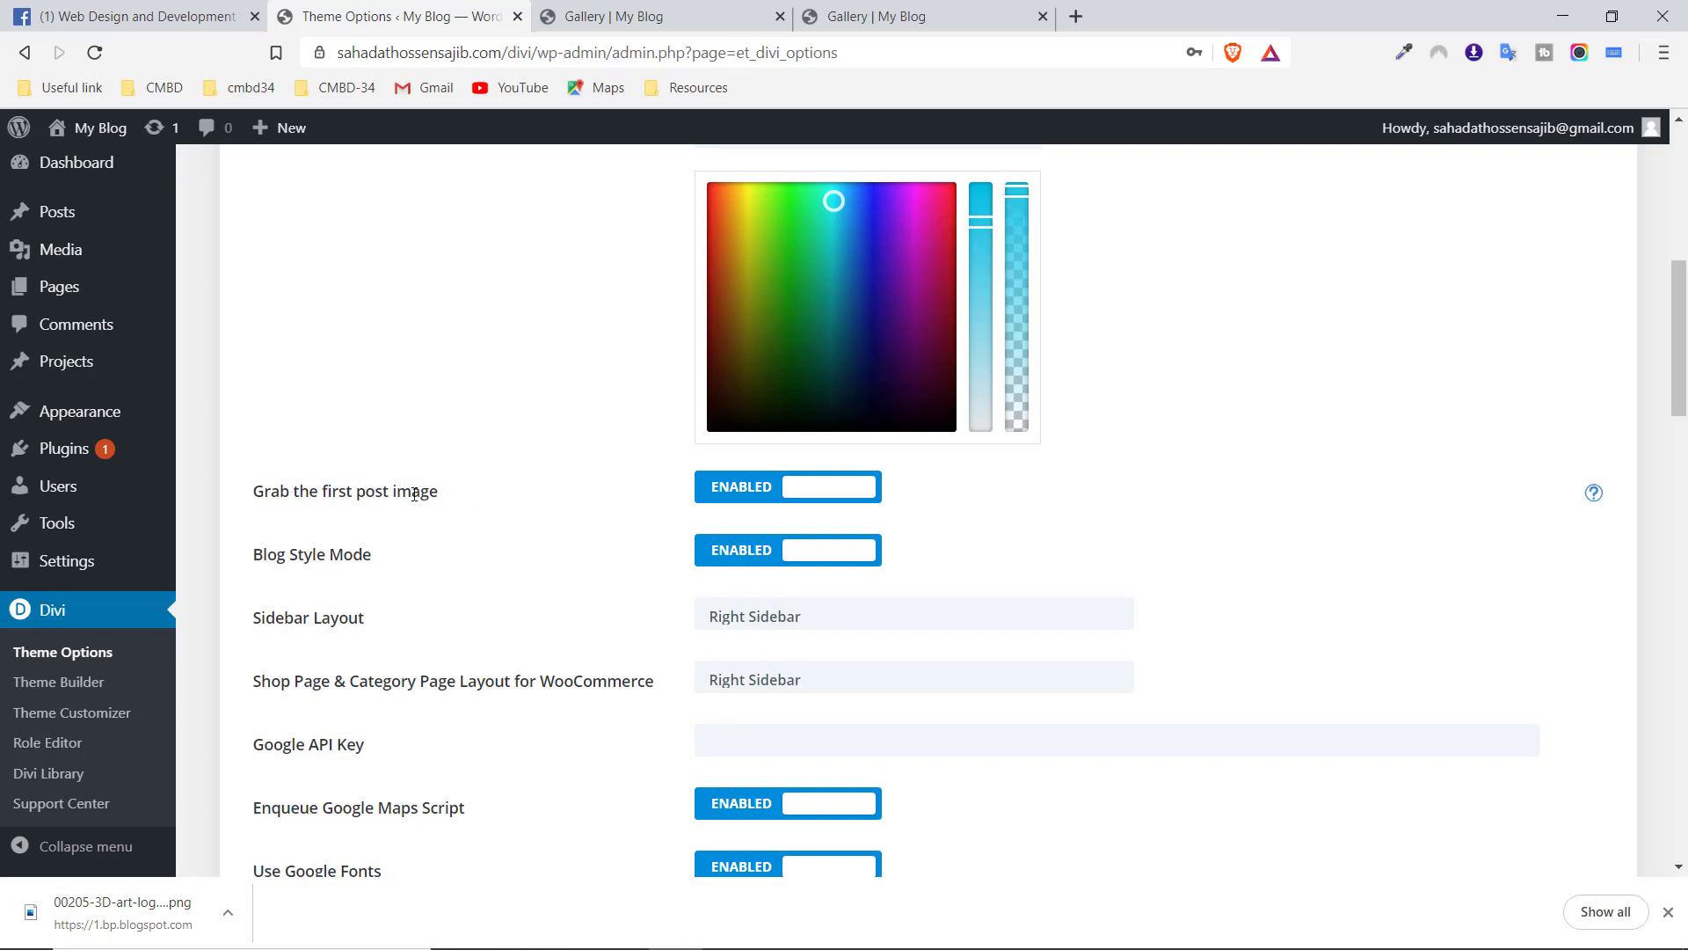
click(738, 495)
scroll(554, 495, down, 20)
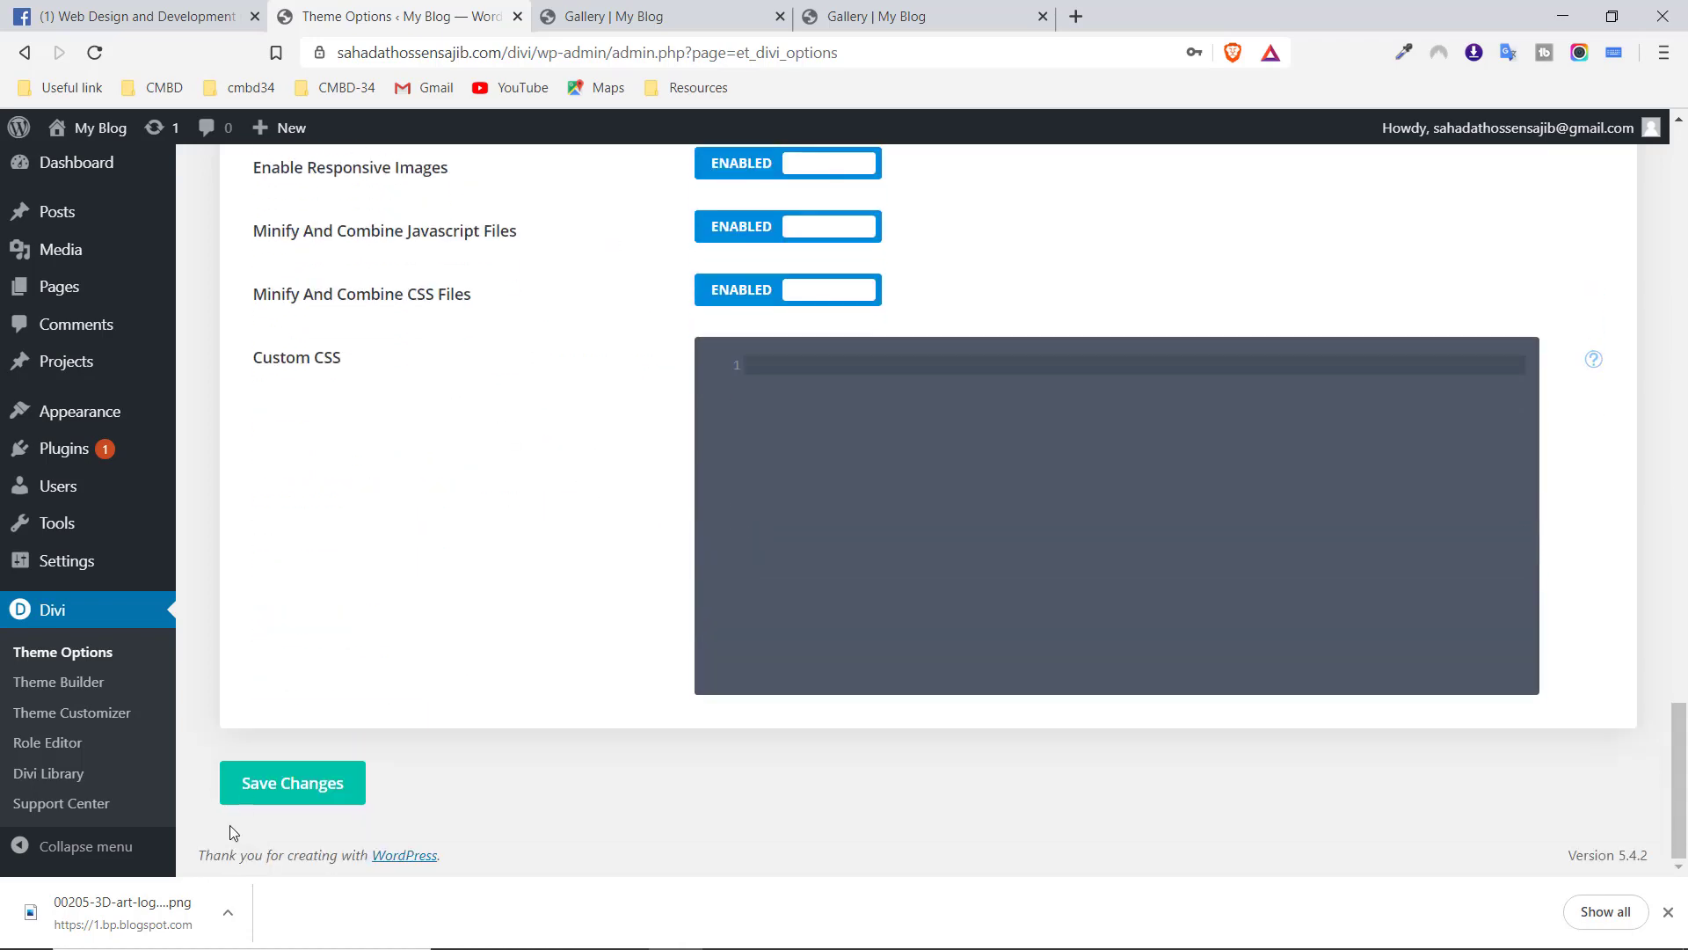
click(290, 796)
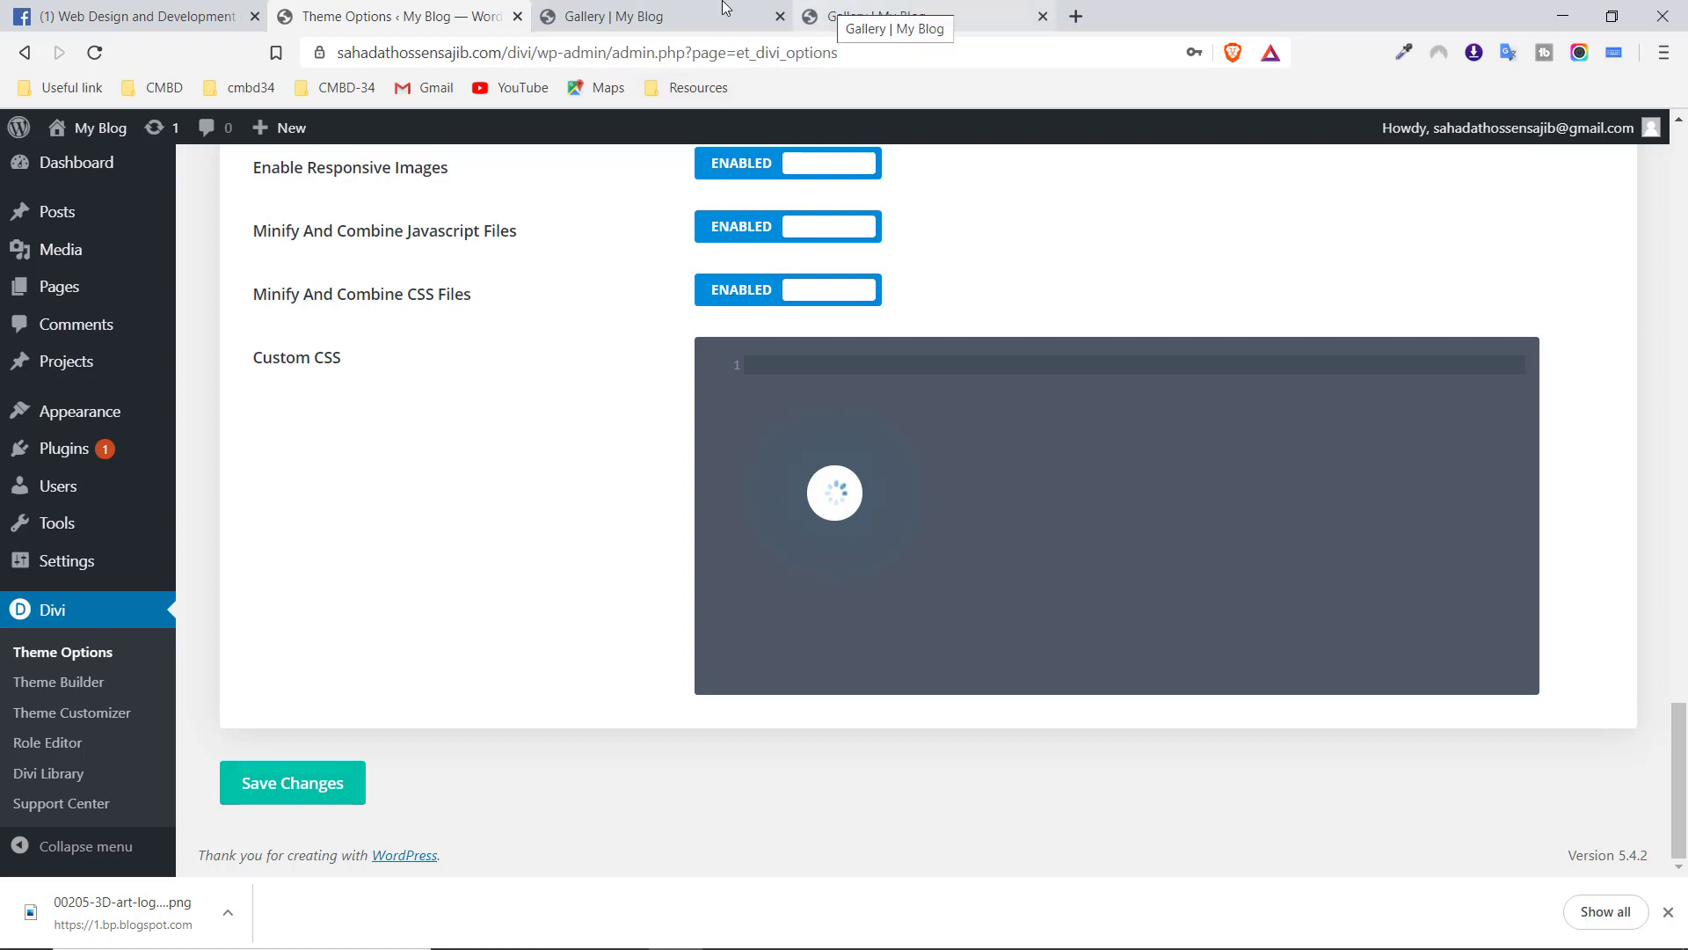
Leave the Gallery page's visual builder and open the WordPress dashboard in its place
click(708, 14)
mouse_move(97, 129)
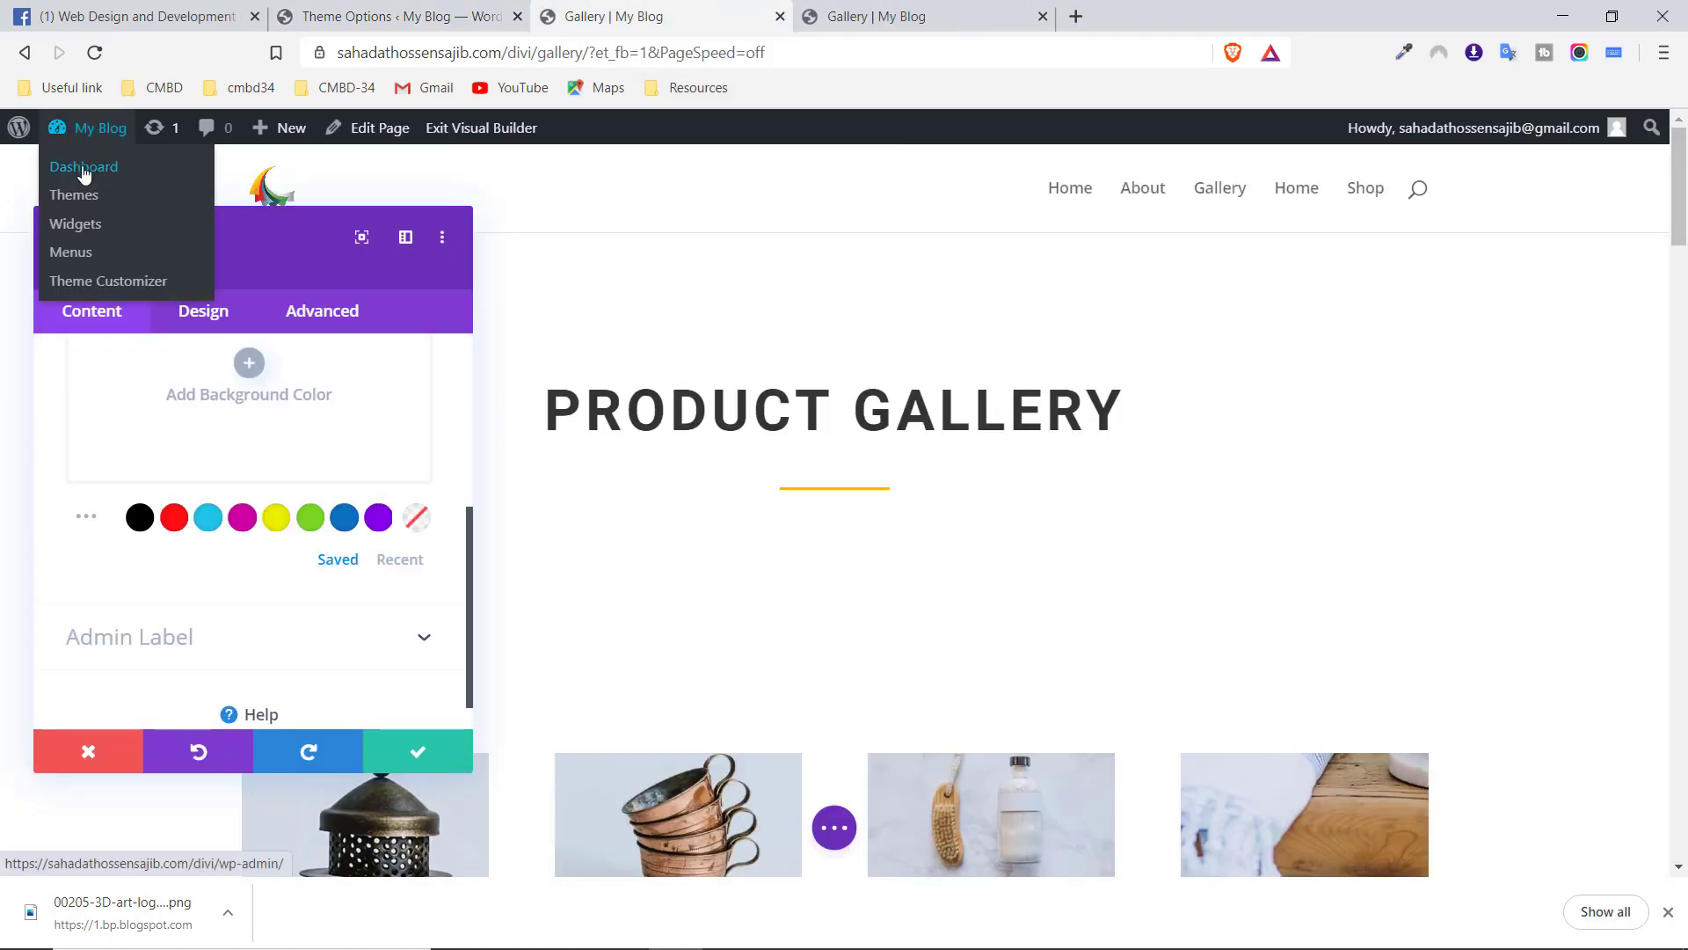
click(83, 169)
click(782, 621)
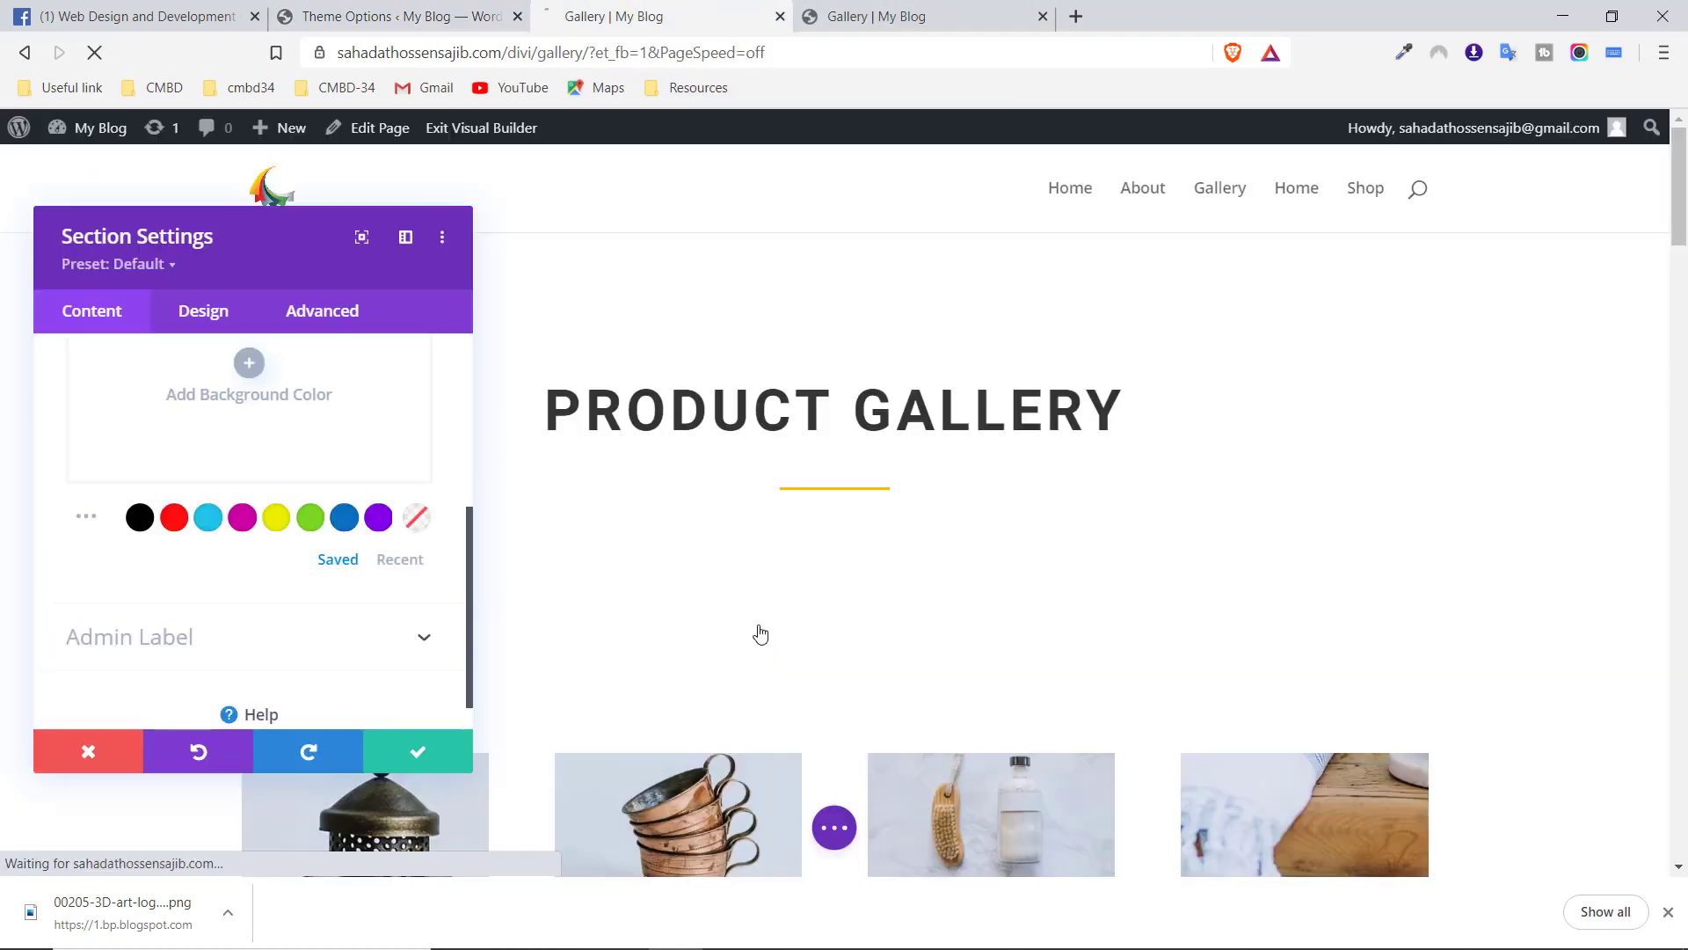
Review the "Grab the first post image" setting in the Divi theme options
click(372, 10)
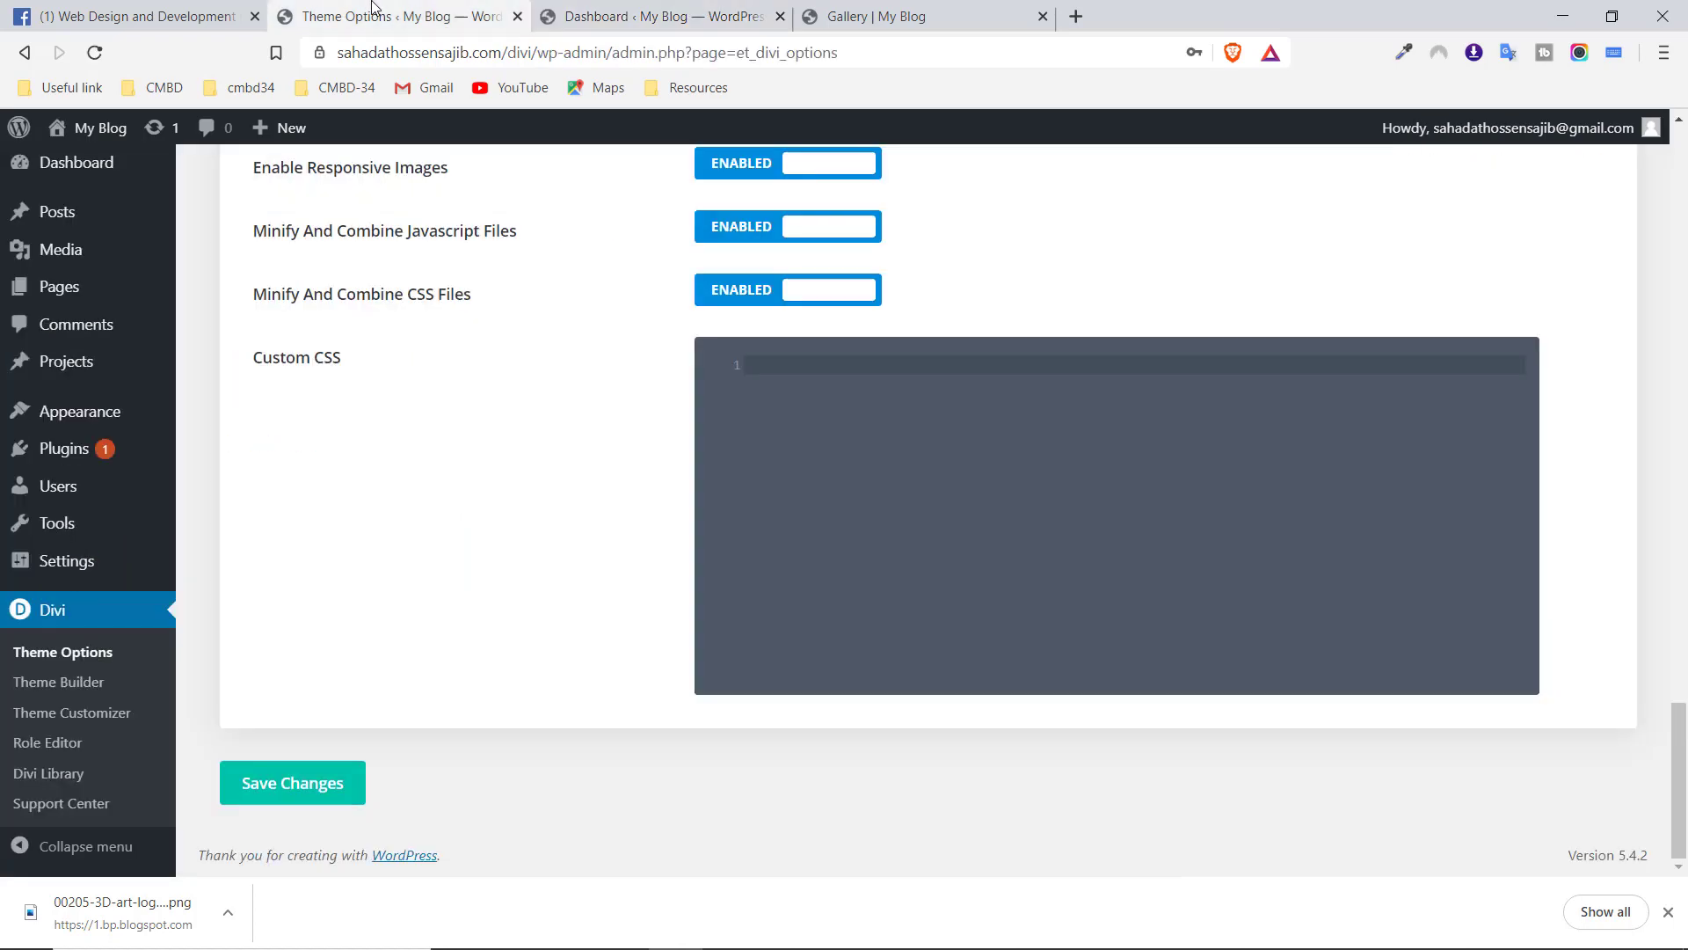
scroll(519, 406, up, 18)
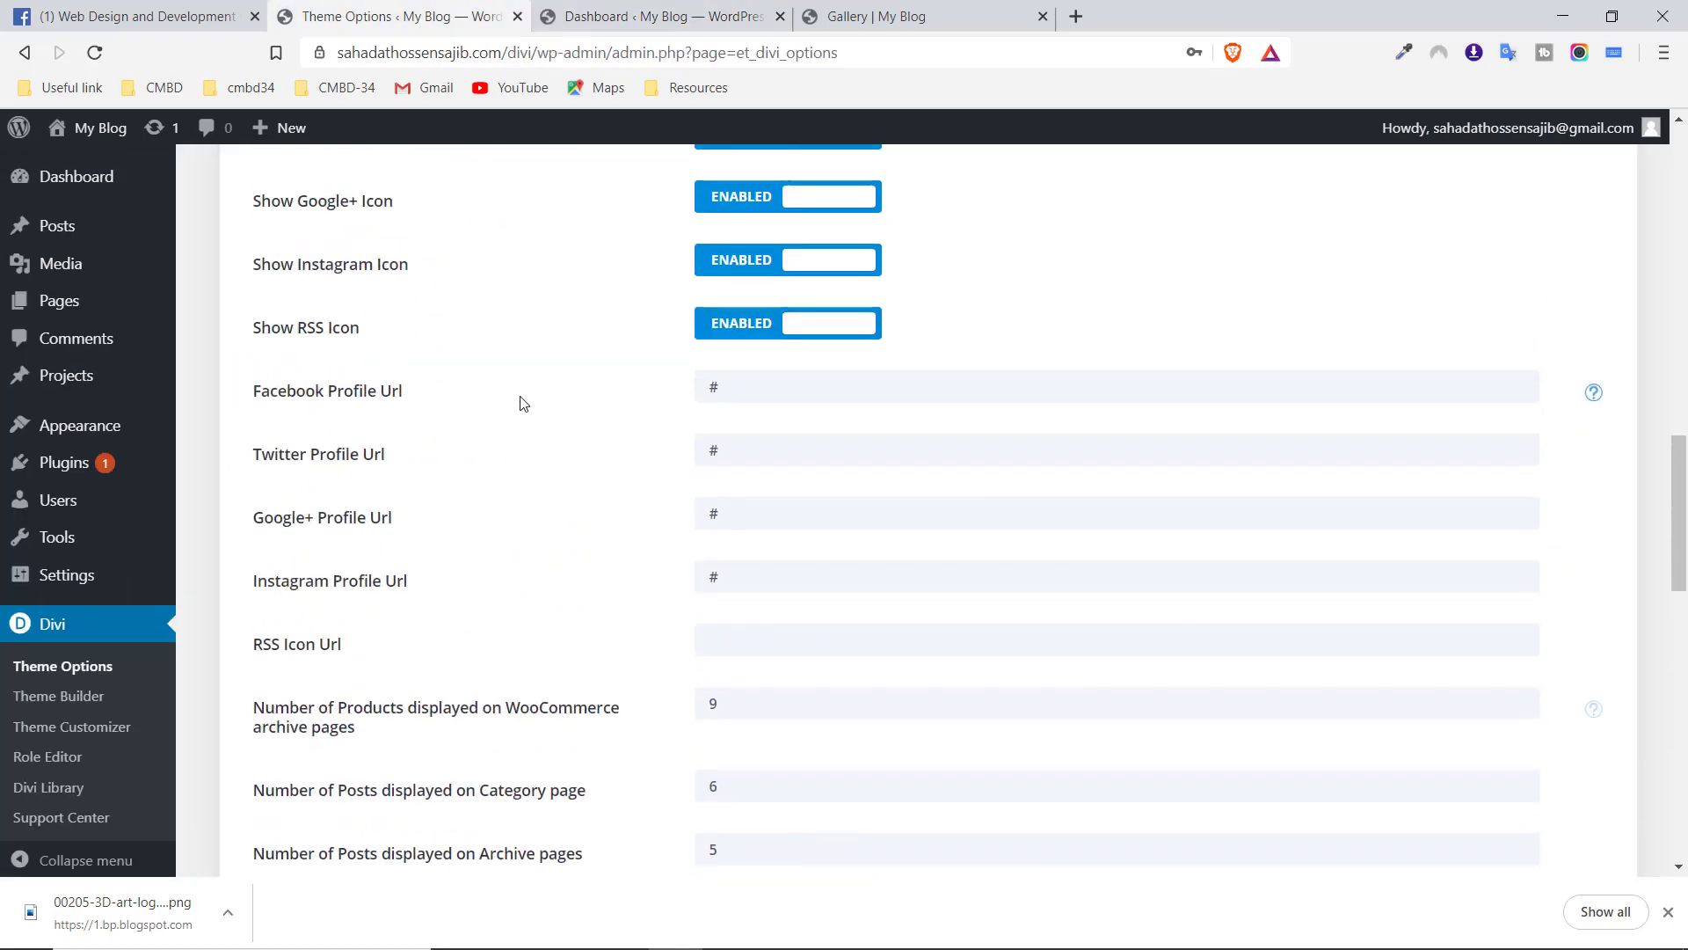
scroll(467, 380, up, 4)
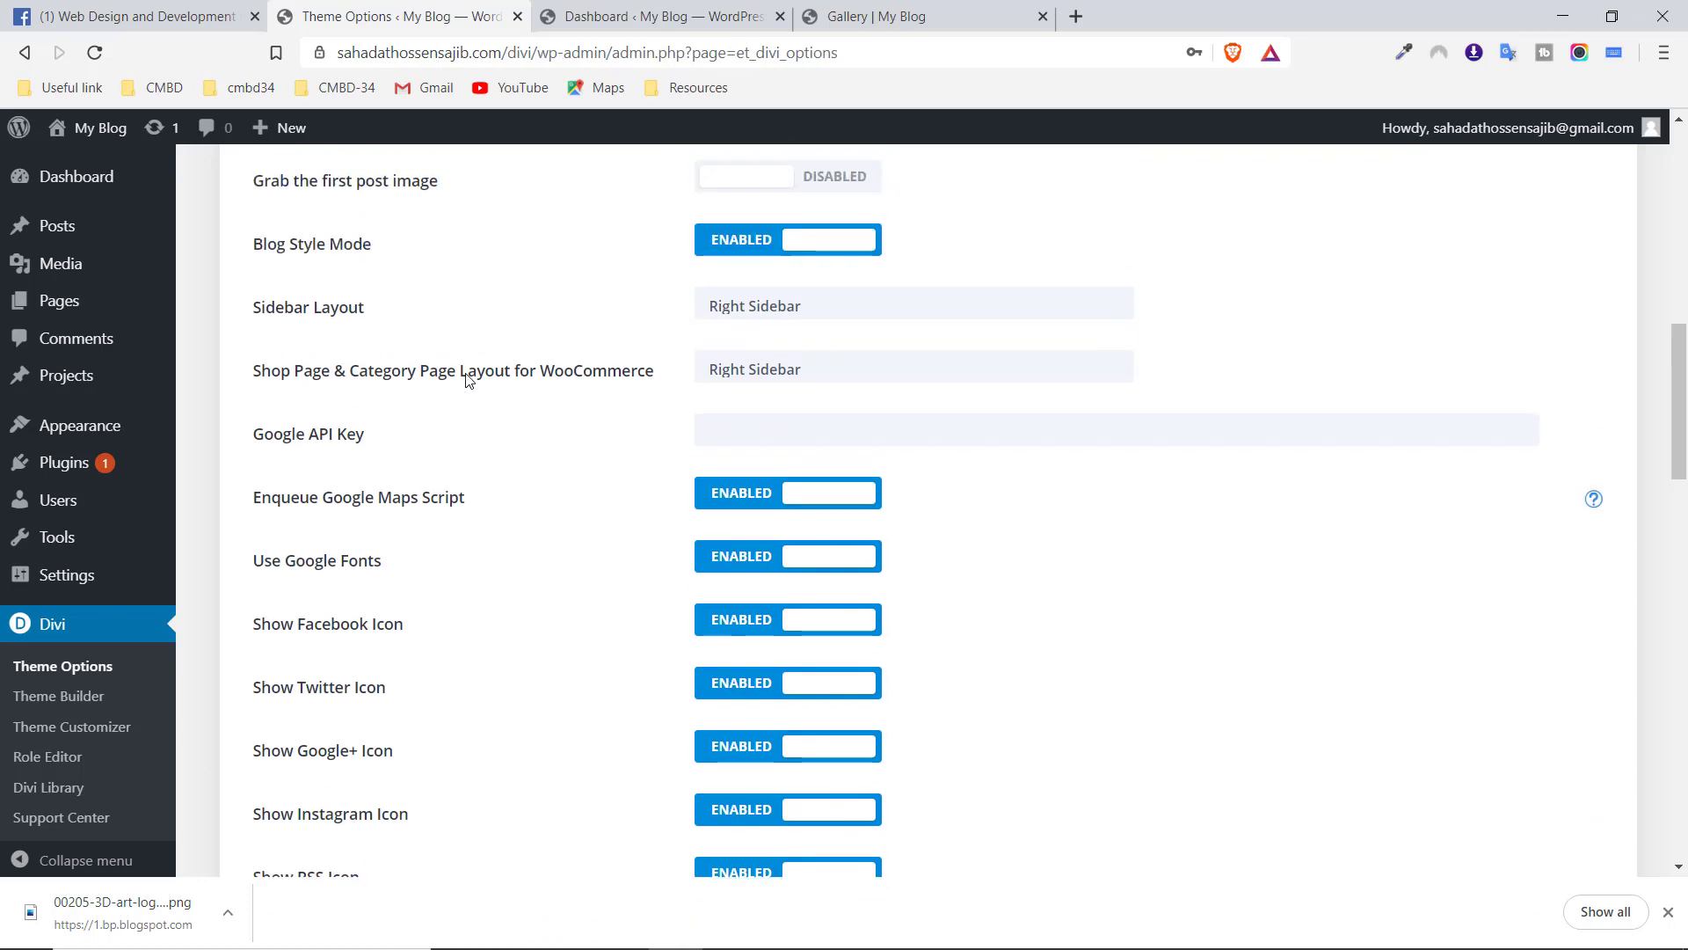
scroll(487, 451, up, 4)
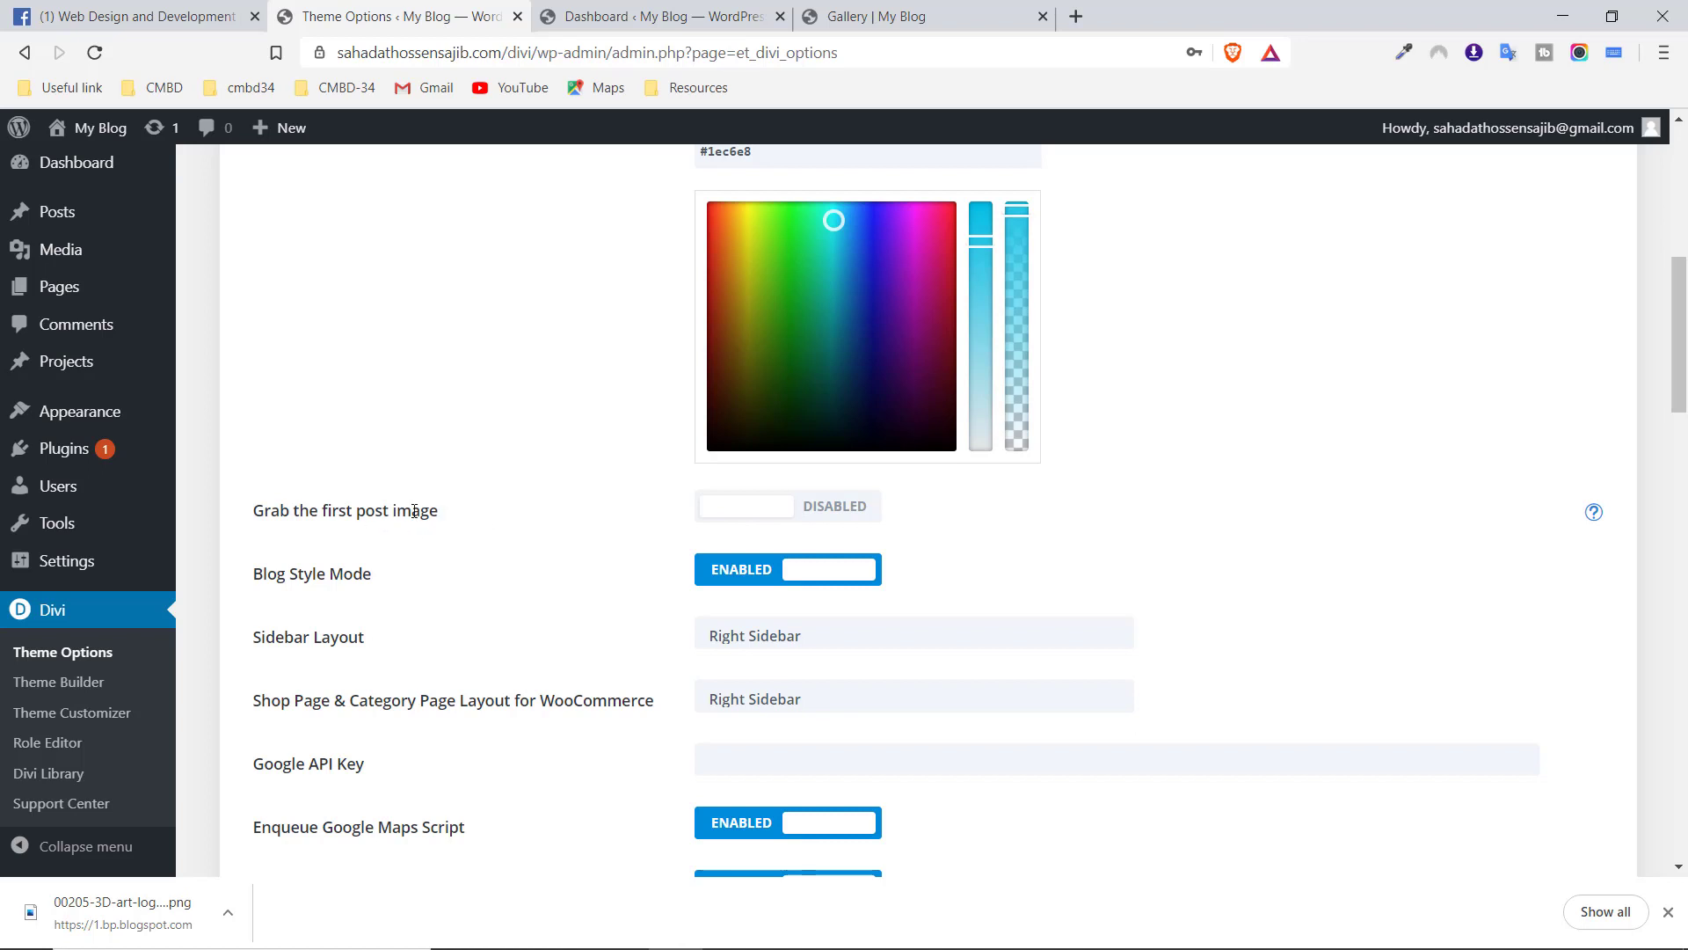
Create a new post titled "Test" with the default editor and enter "asfsfafasfa" as its first paragraph
click(615, 15)
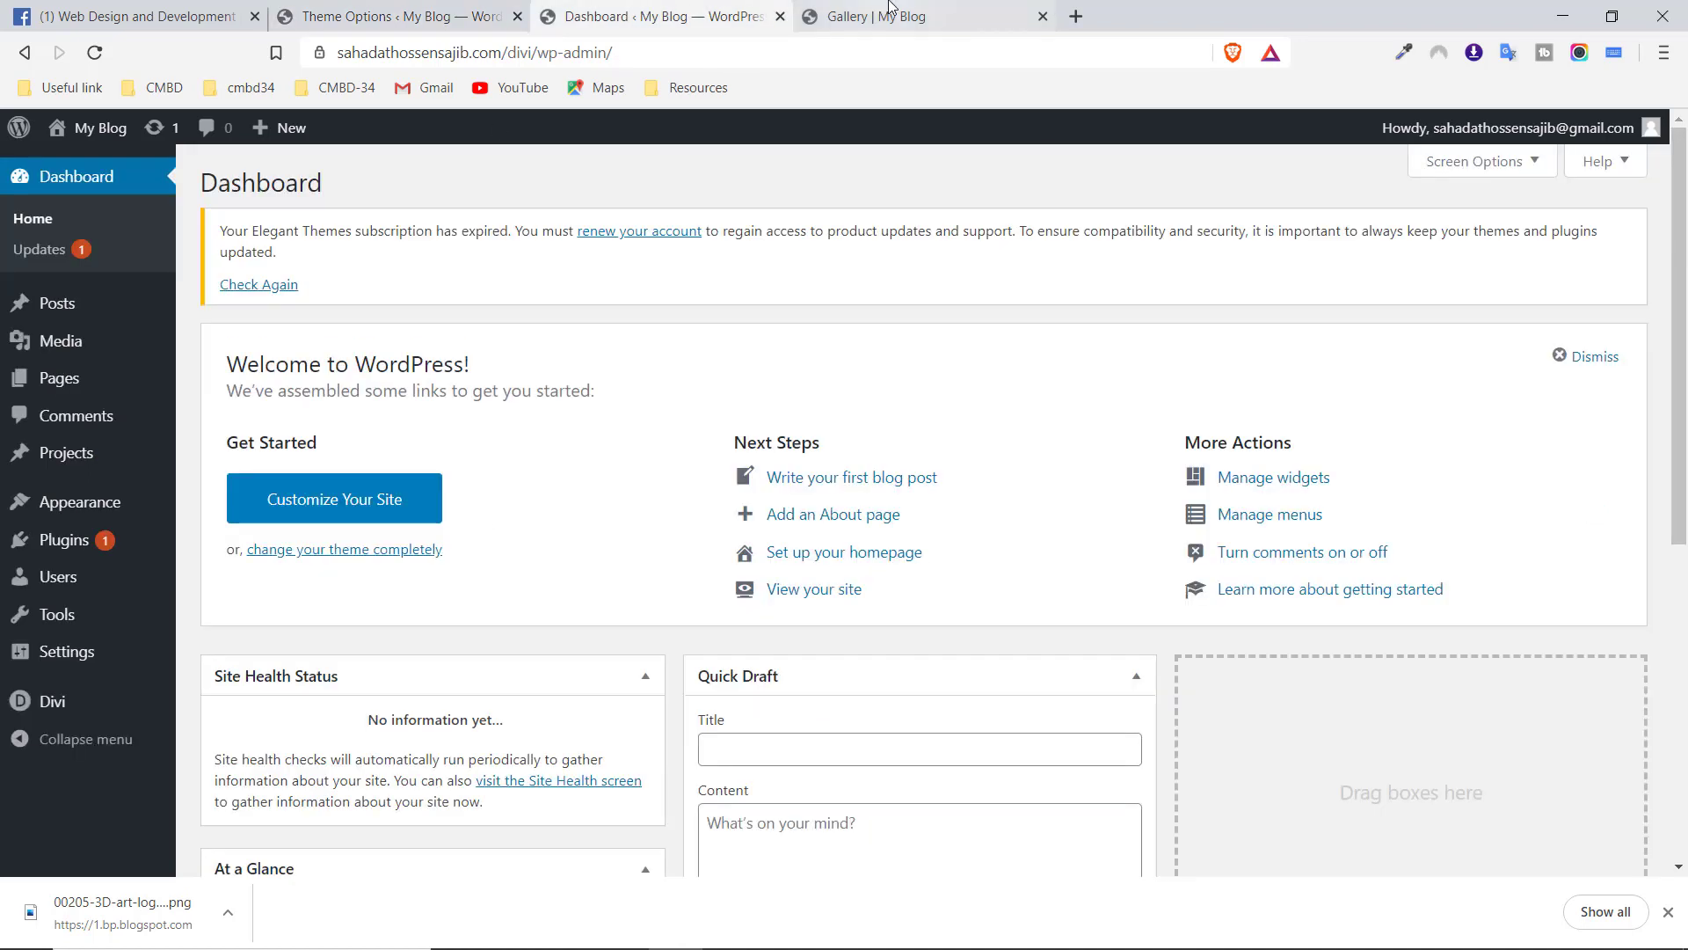
mouse_move(56, 303)
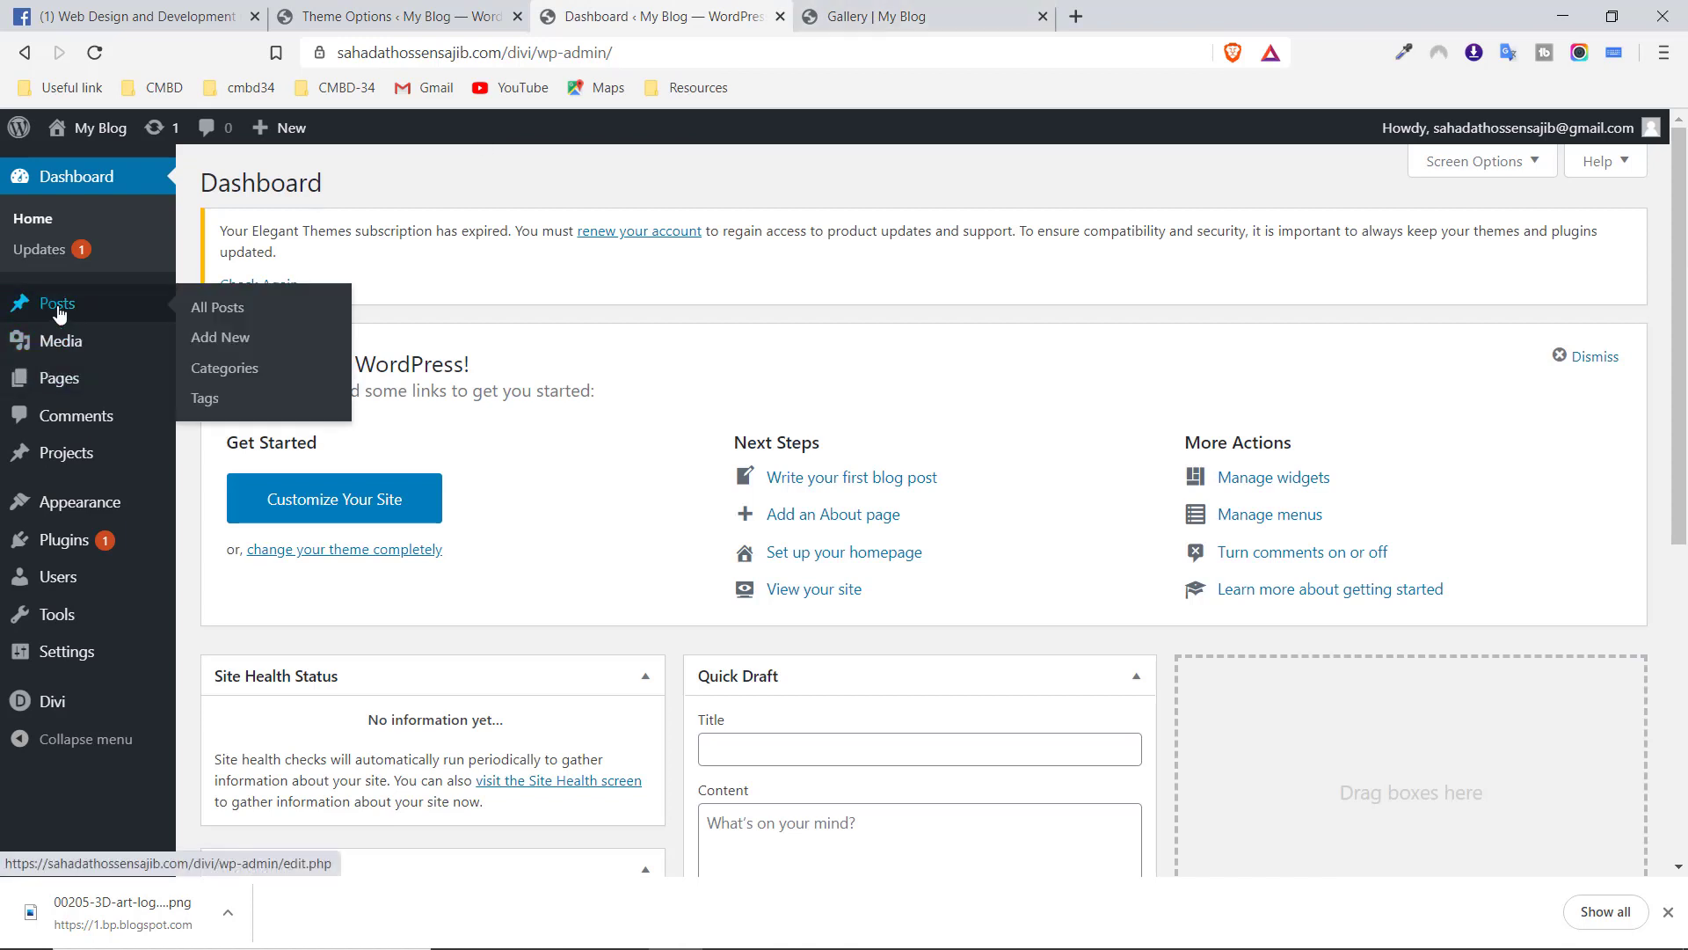
click(215, 341)
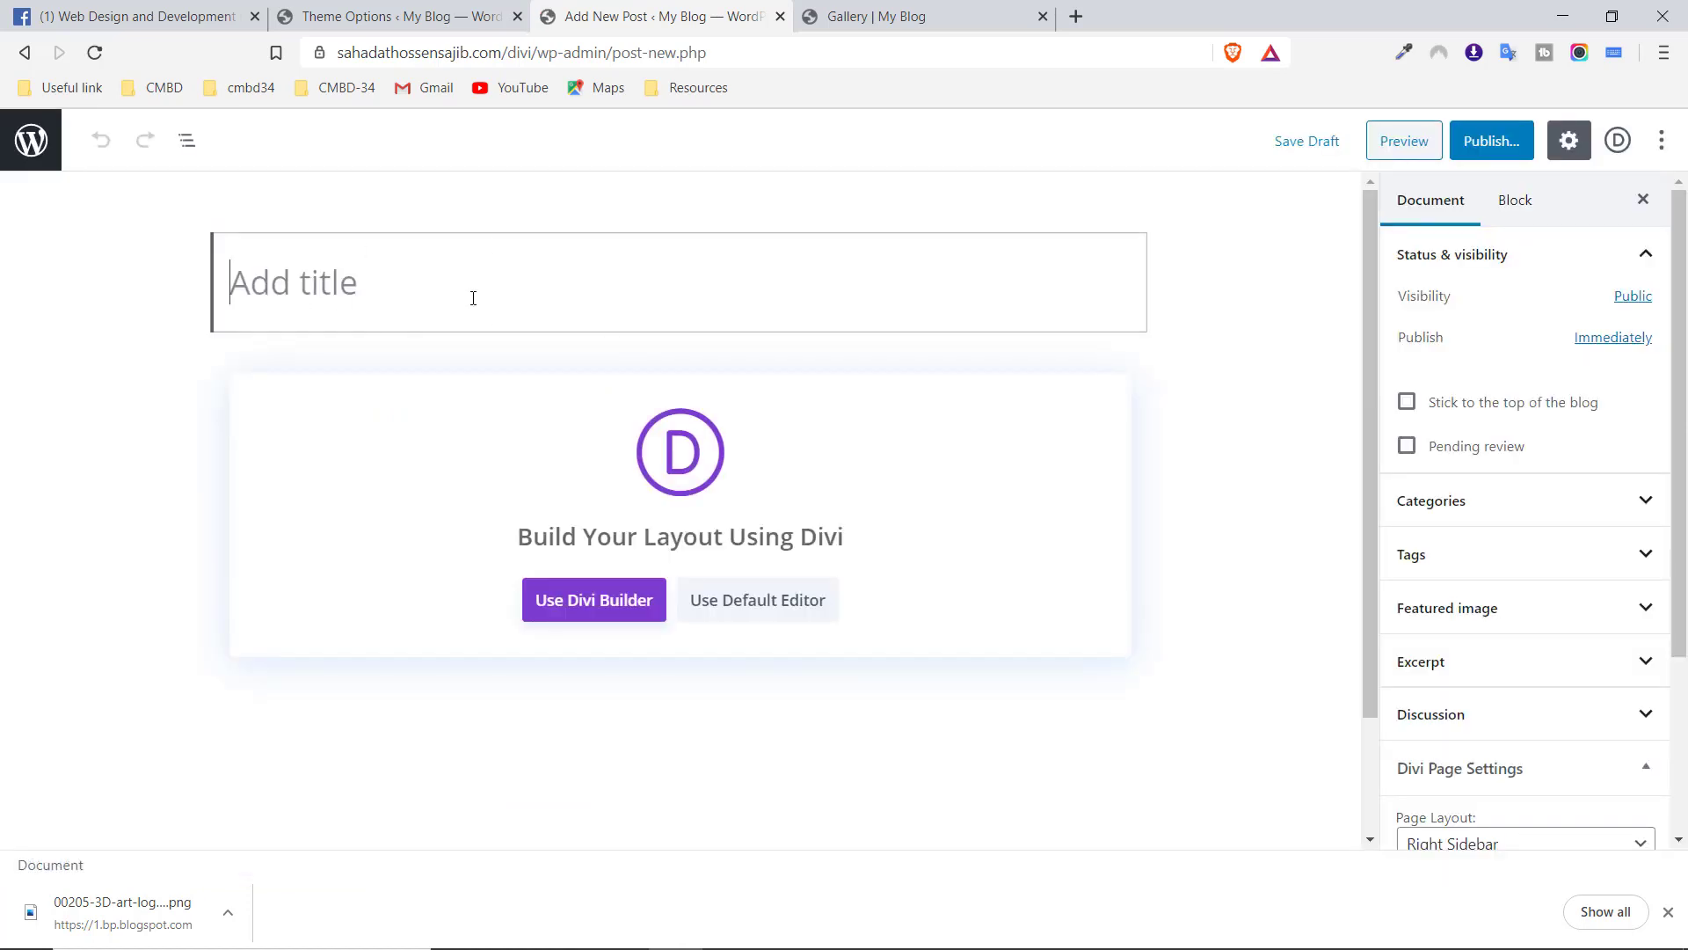
text(Test)
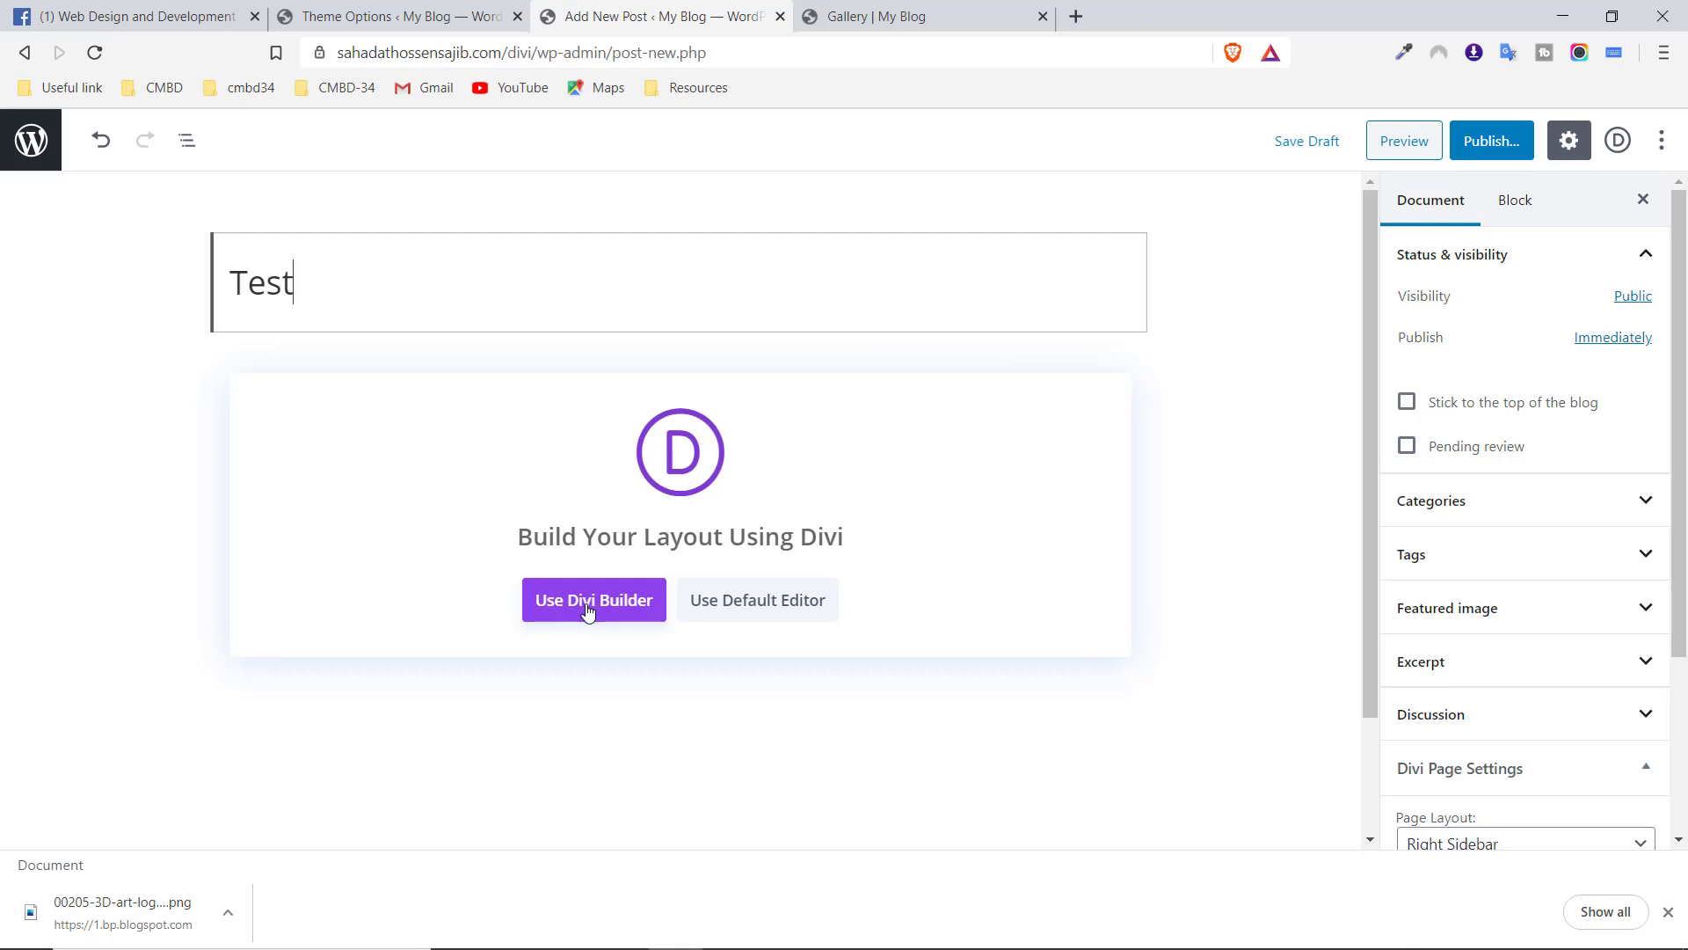
click(746, 609)
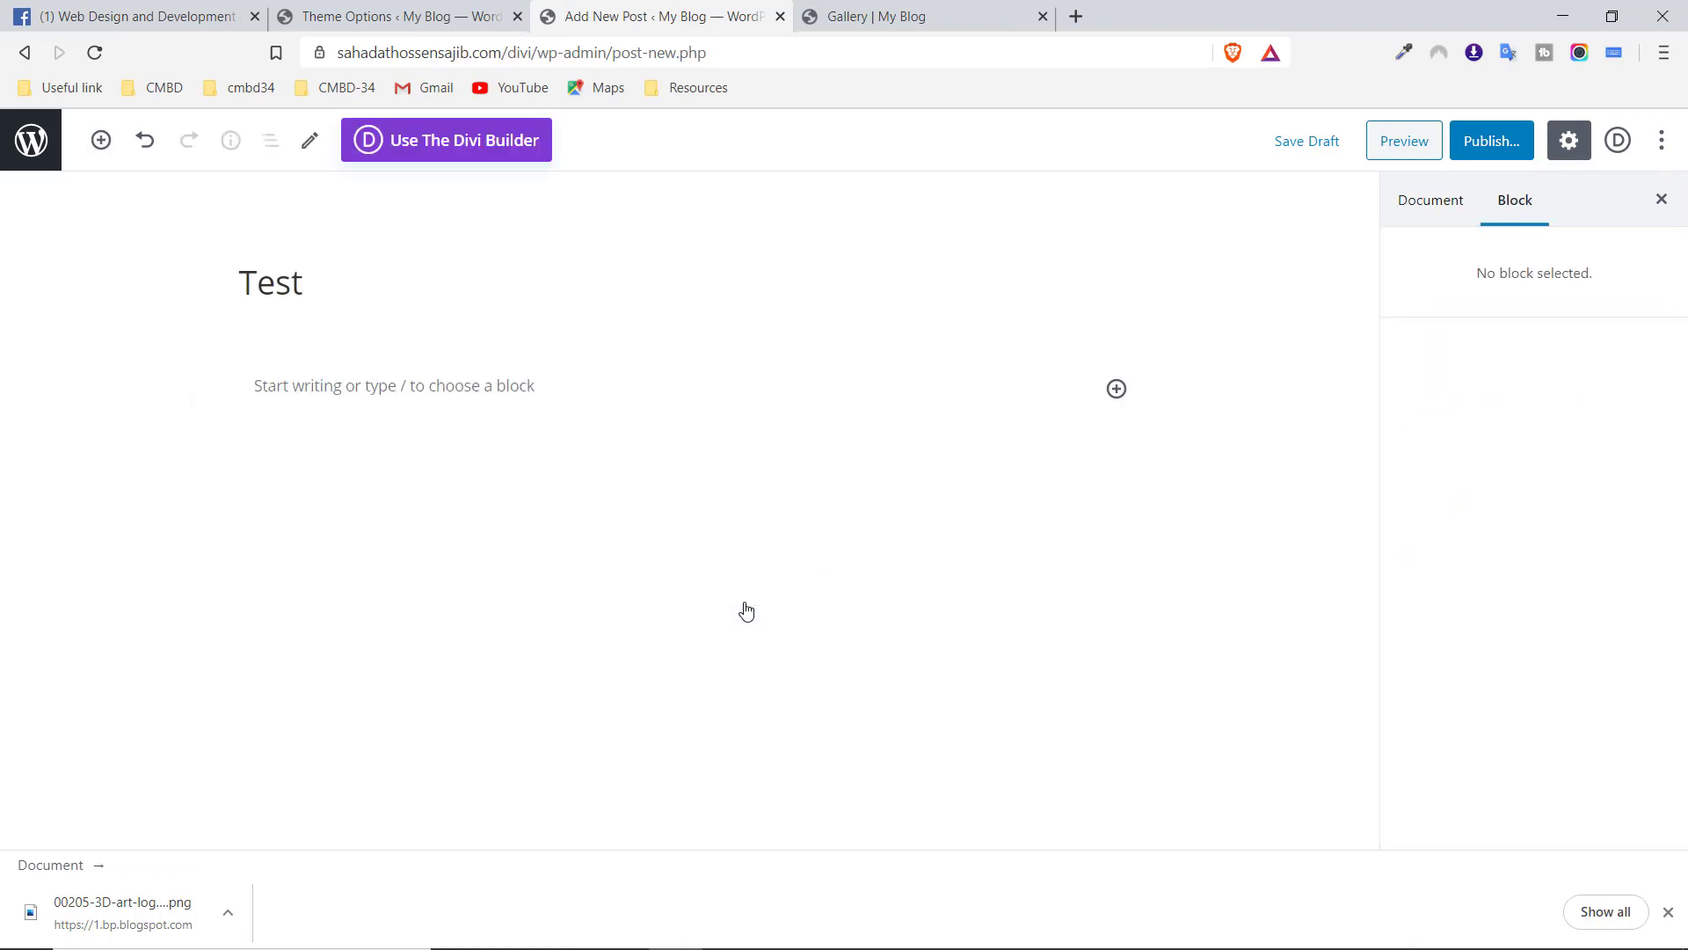
click(570, 393)
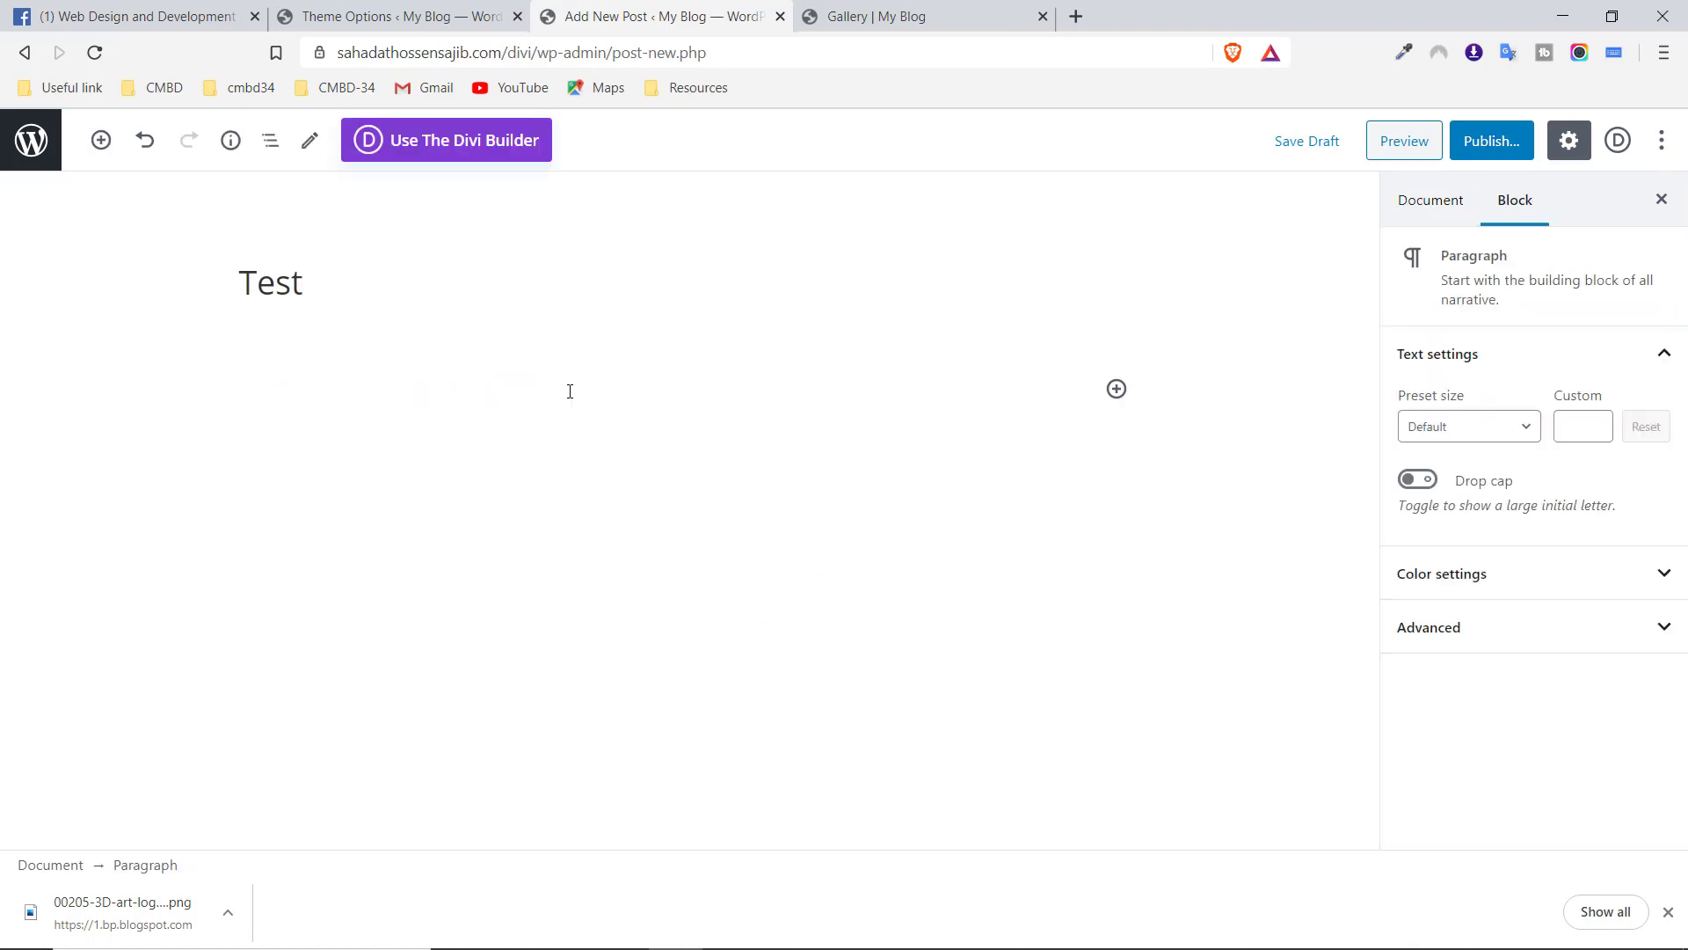
text(asfsfafasfa)
Add a gallery block below the paragraph with the chair, folding ruler, scraper and knife images from the media library
click(1117, 446)
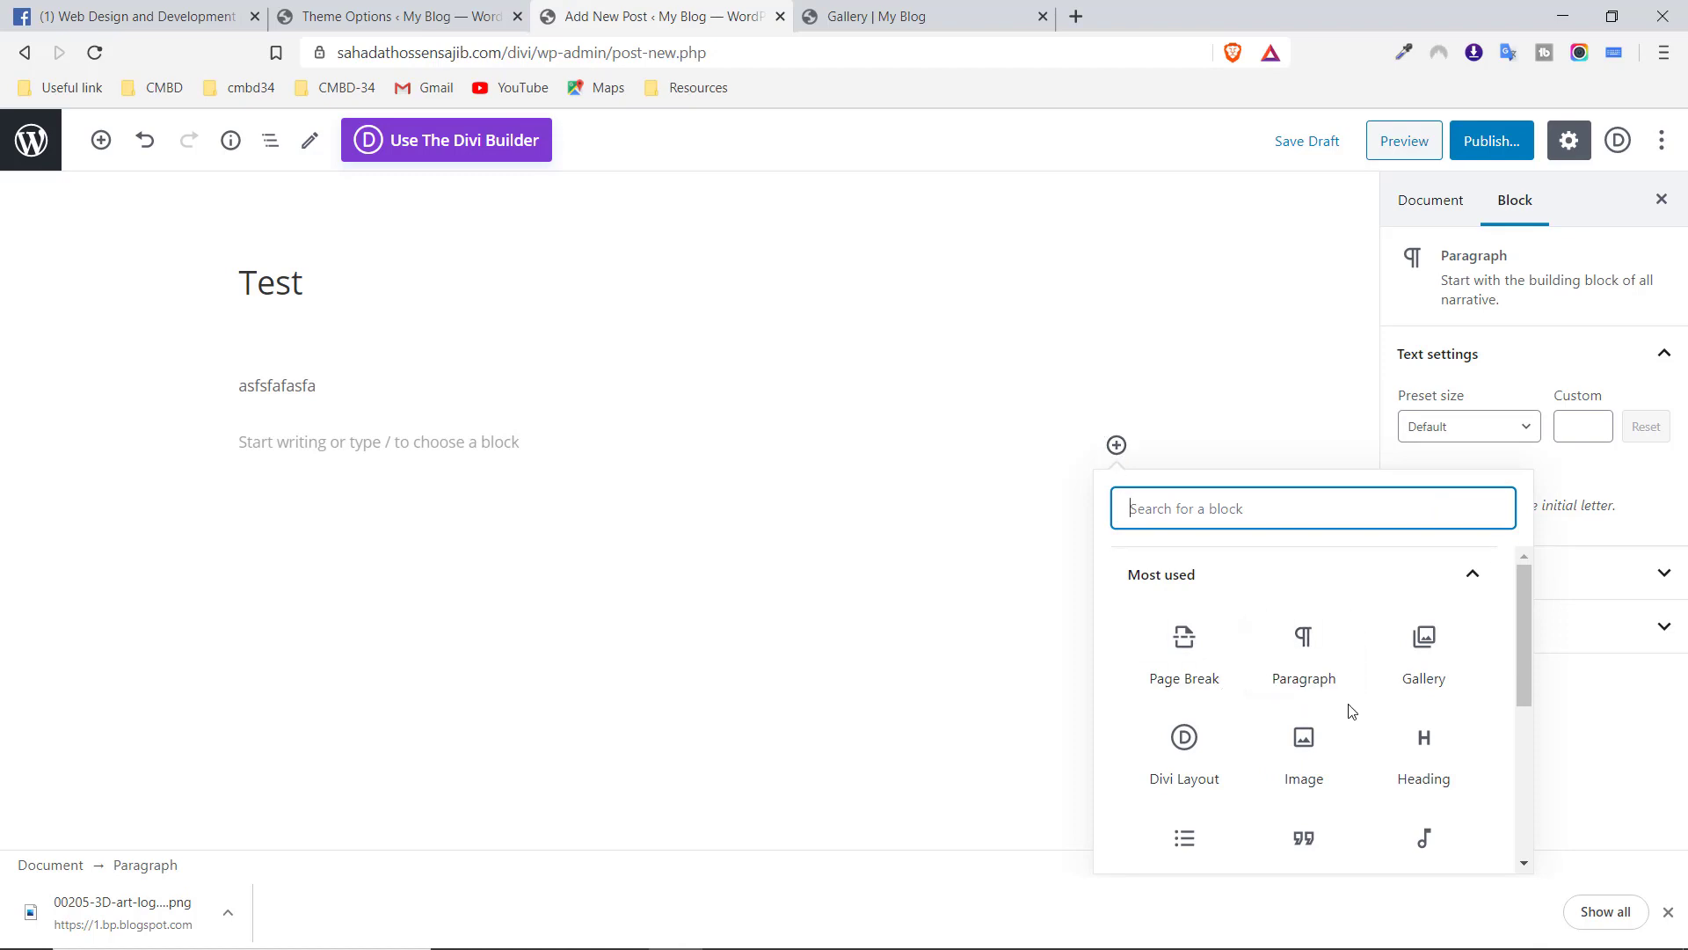
click(1438, 646)
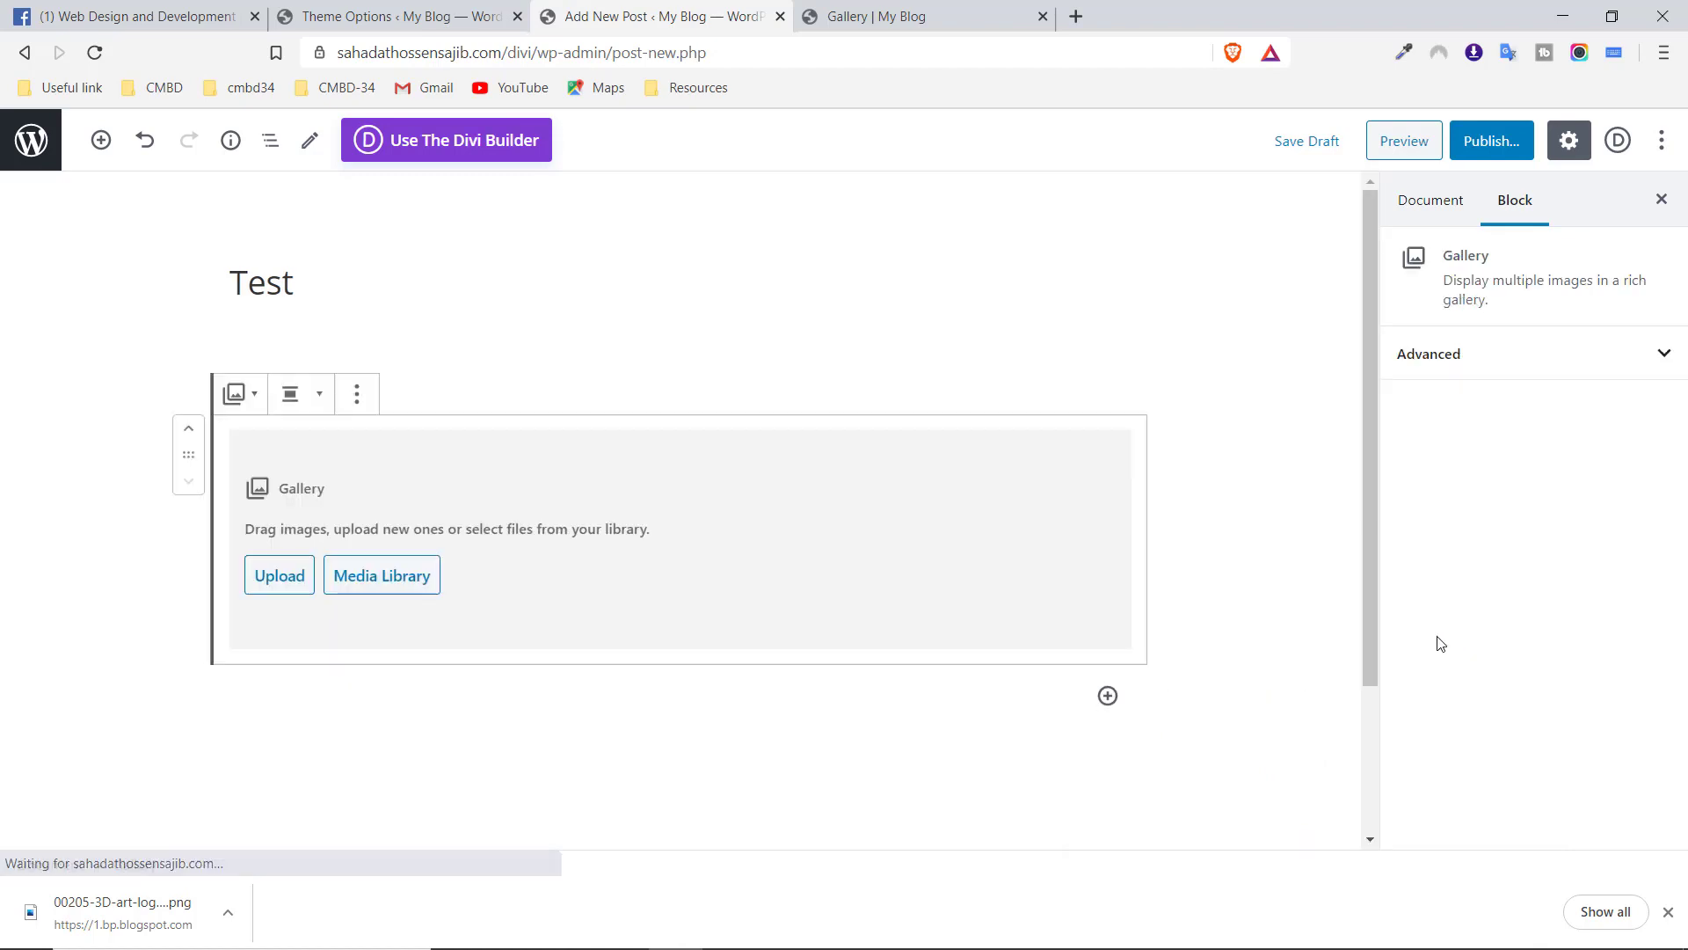
click(364, 584)
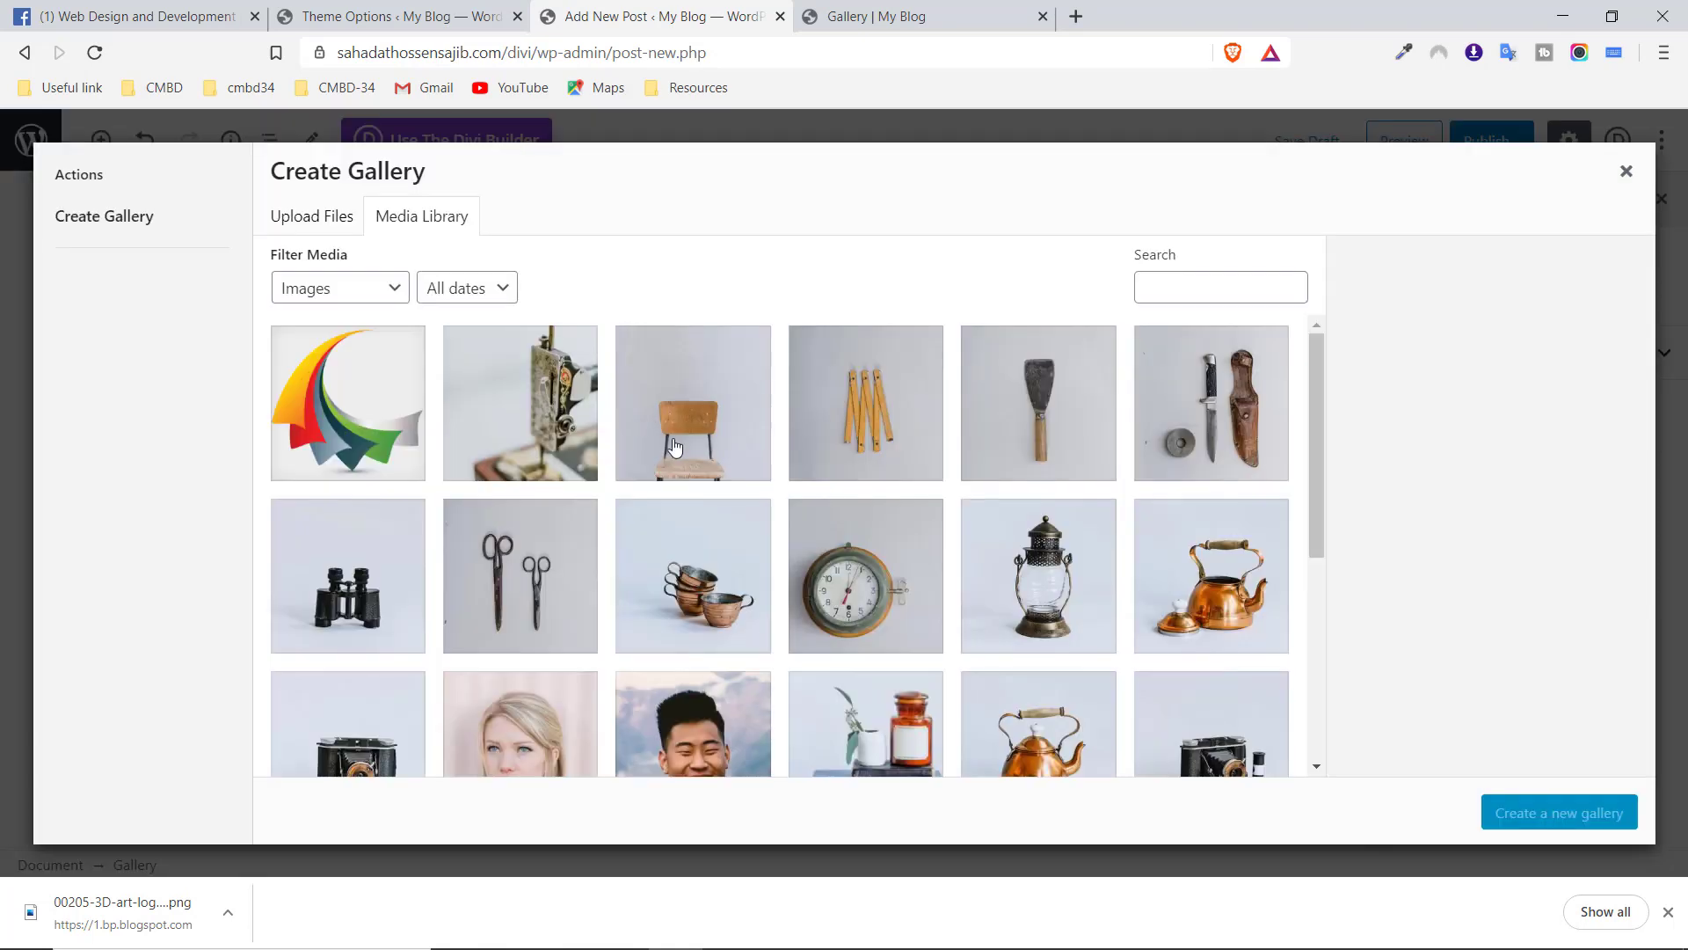
click(695, 425)
click(873, 422)
click(989, 425)
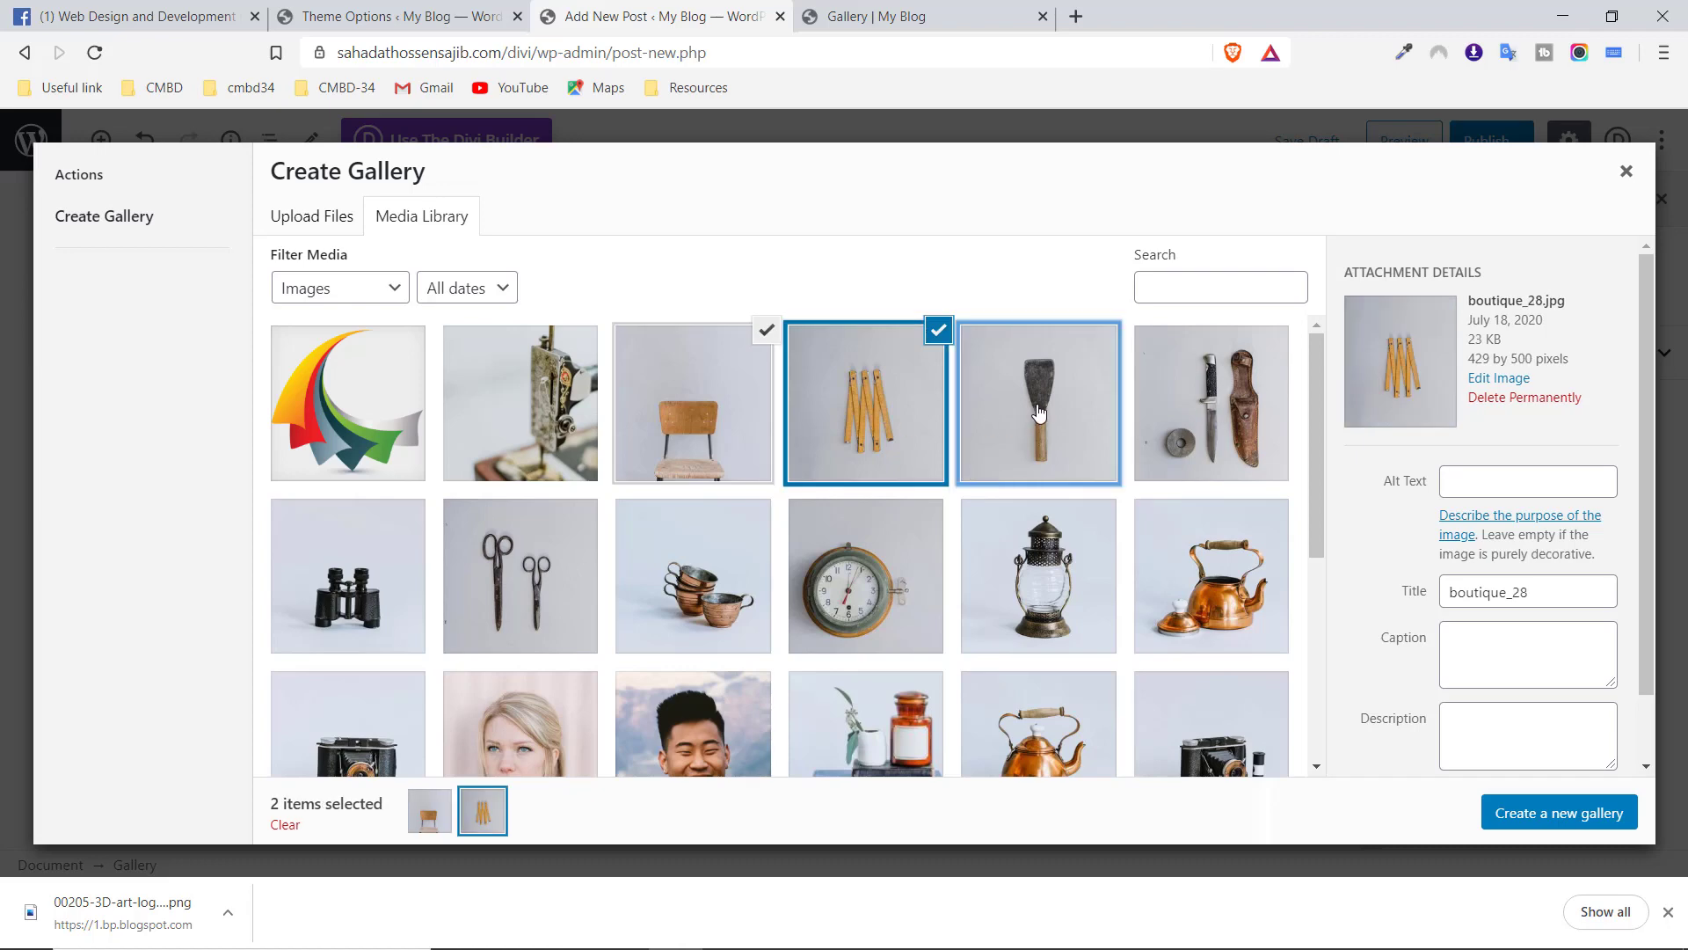
click(1212, 406)
click(1554, 816)
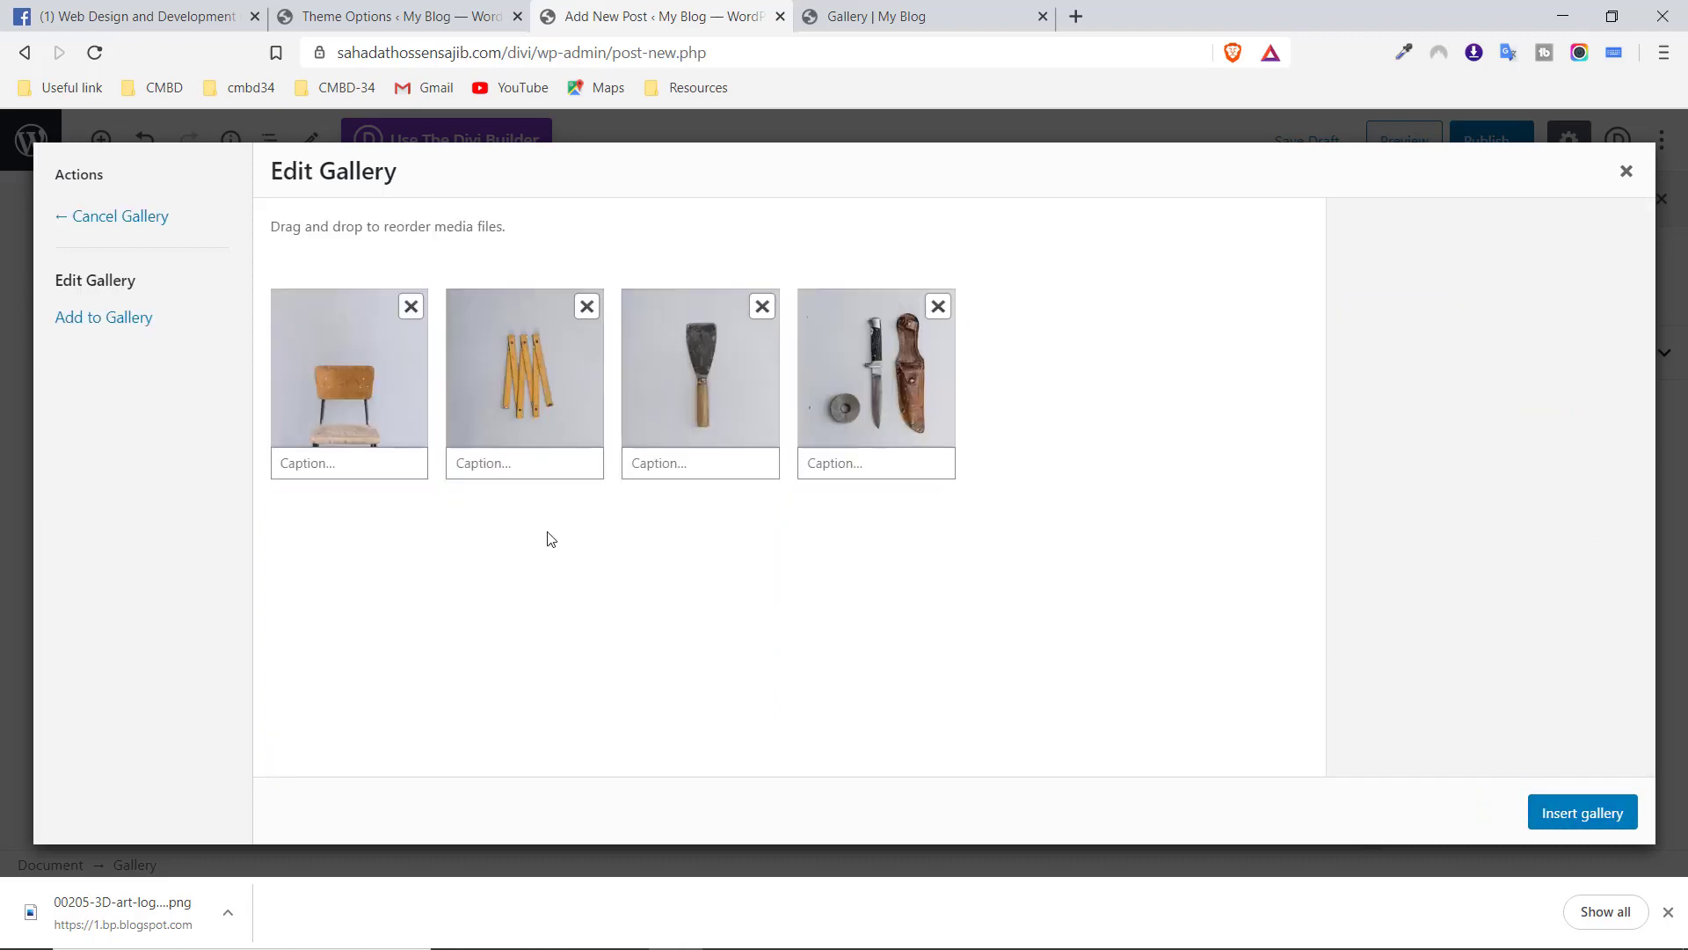
click(1581, 816)
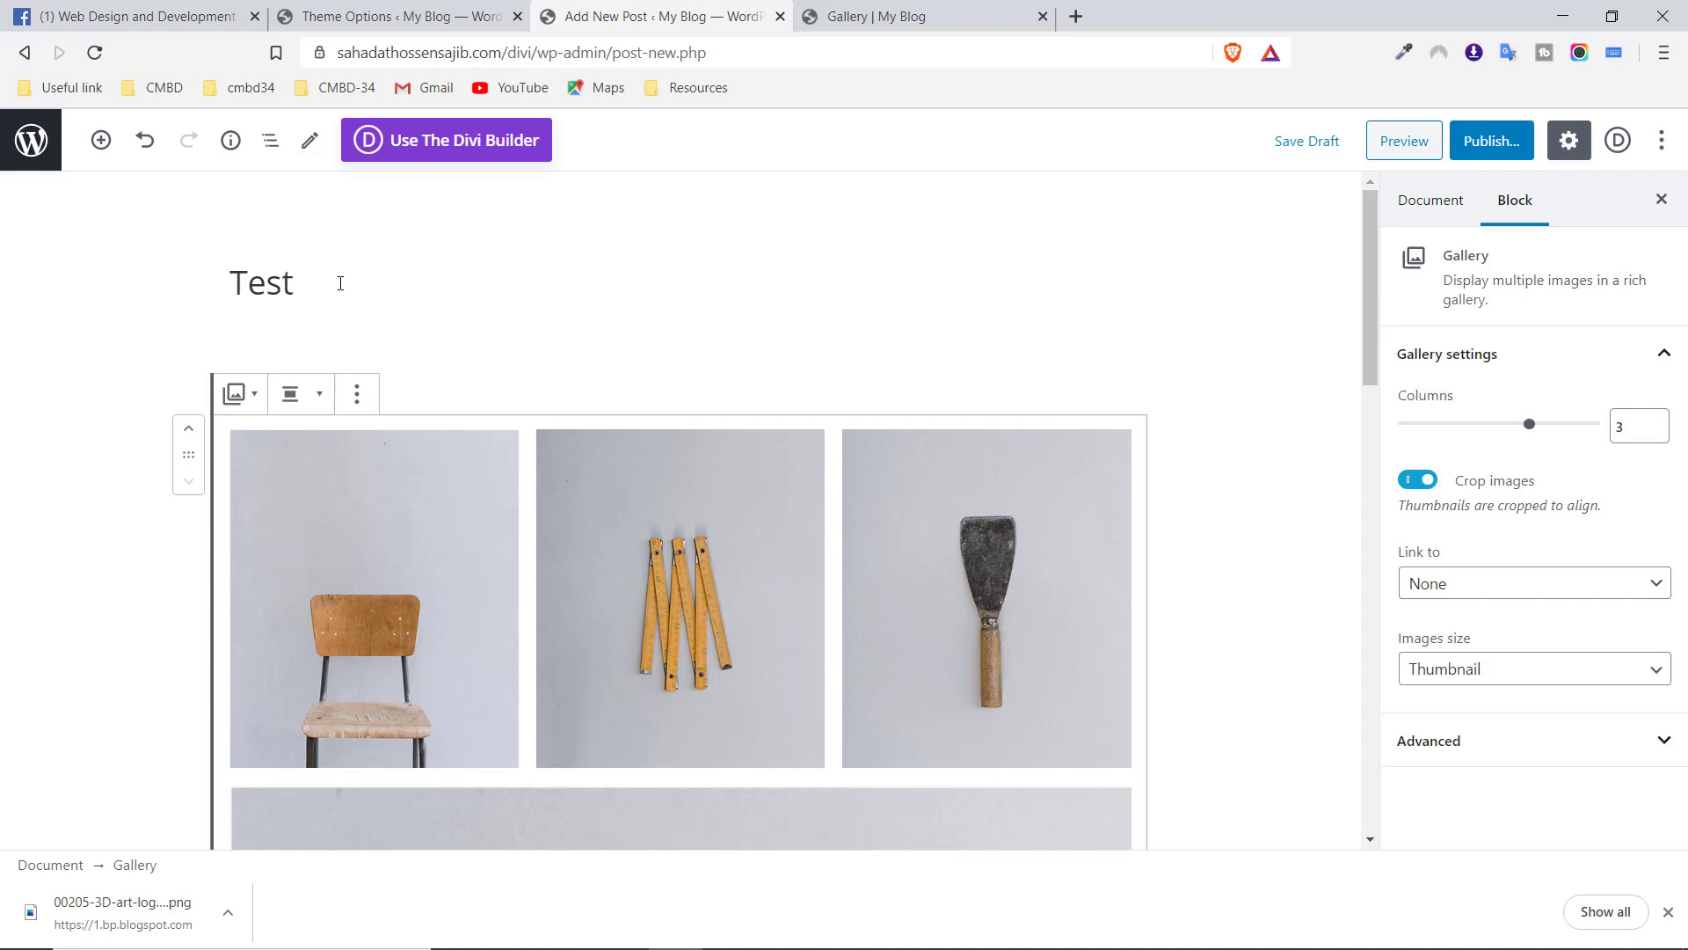
Examine the post's paragraph and gallery, and check the featured image section in the document settings
scroll(892, 448, down, 4)
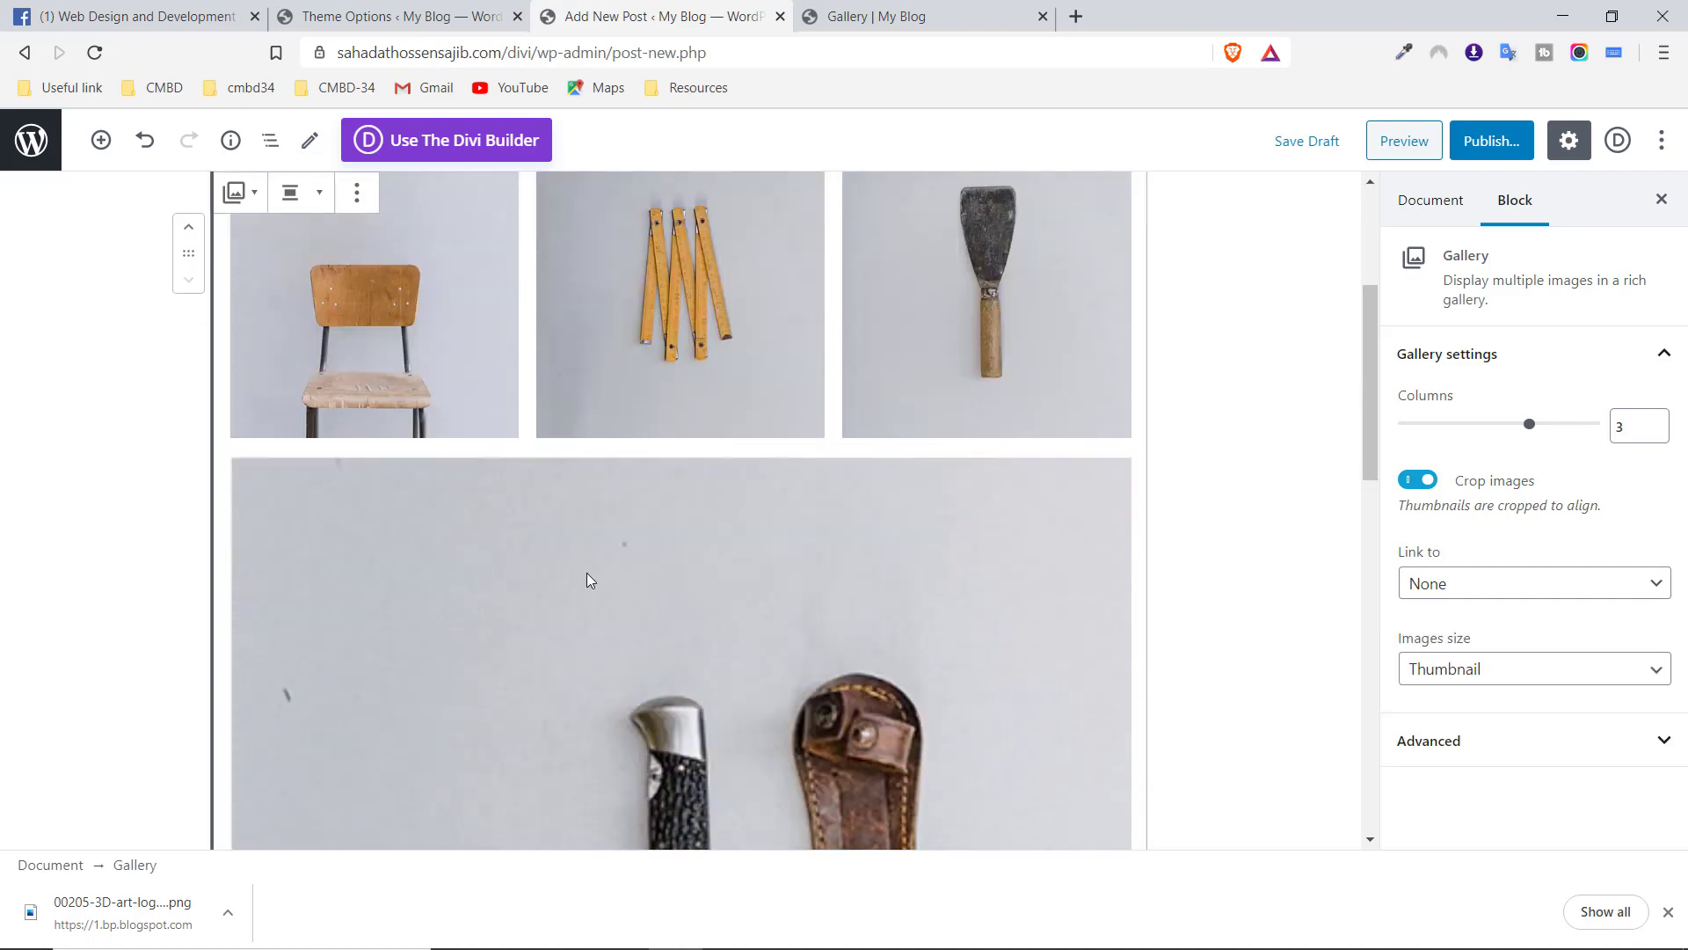
scroll(589, 581, up, 4)
click(434, 386)
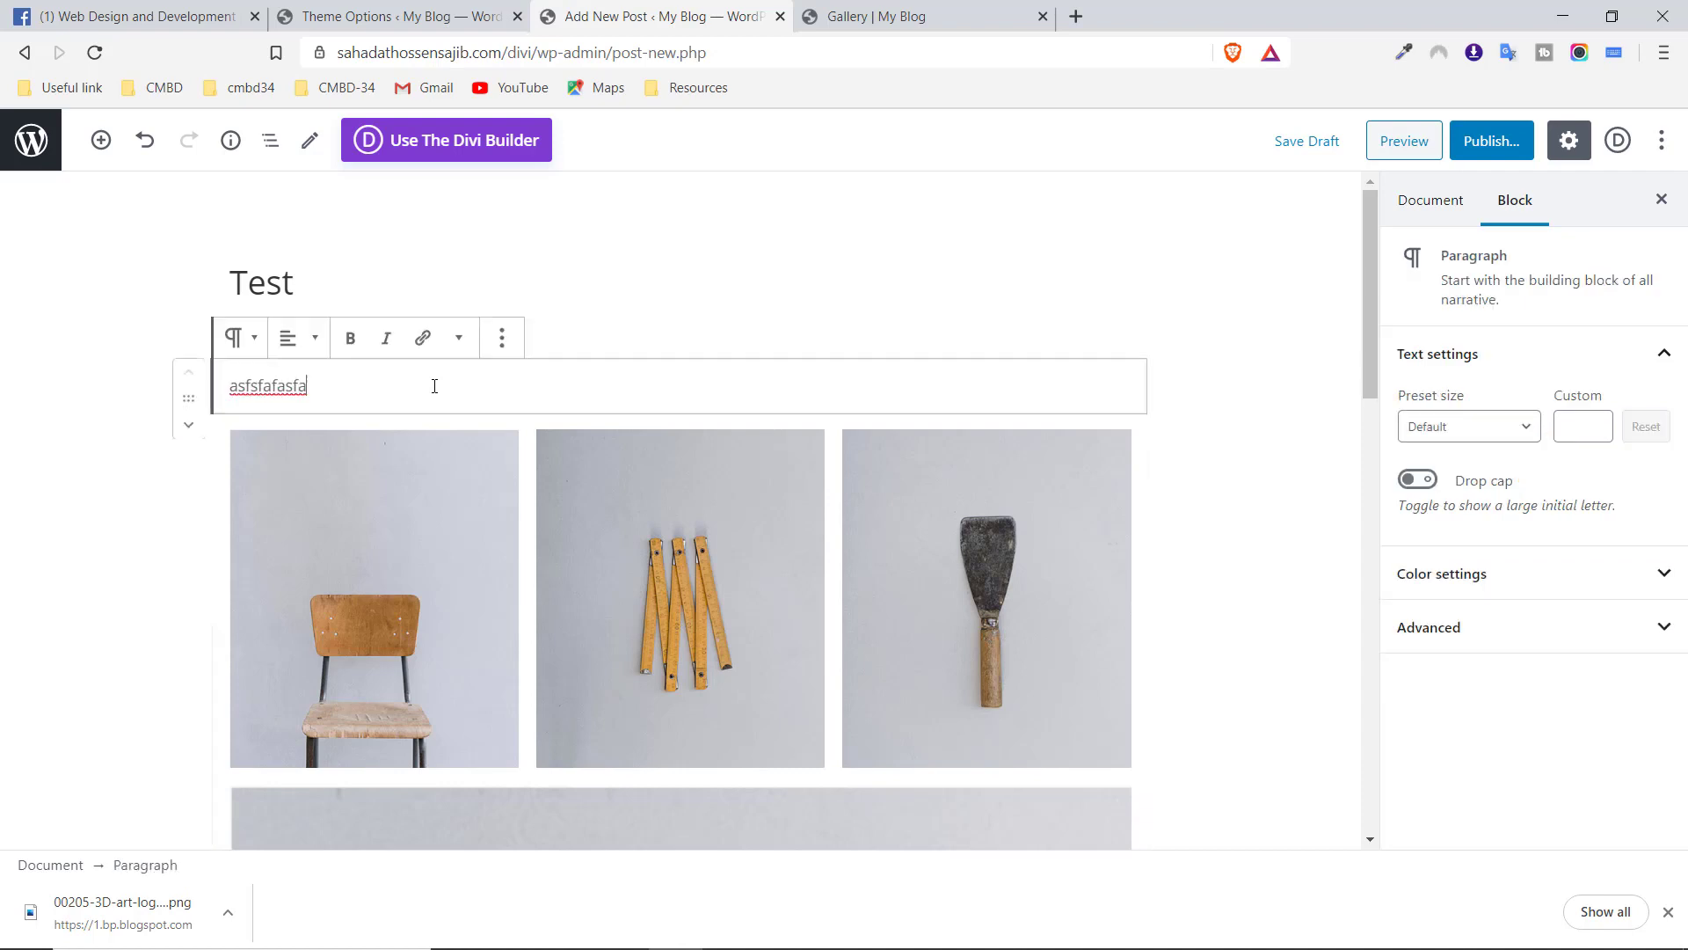
scroll(1270, 530, down, 3)
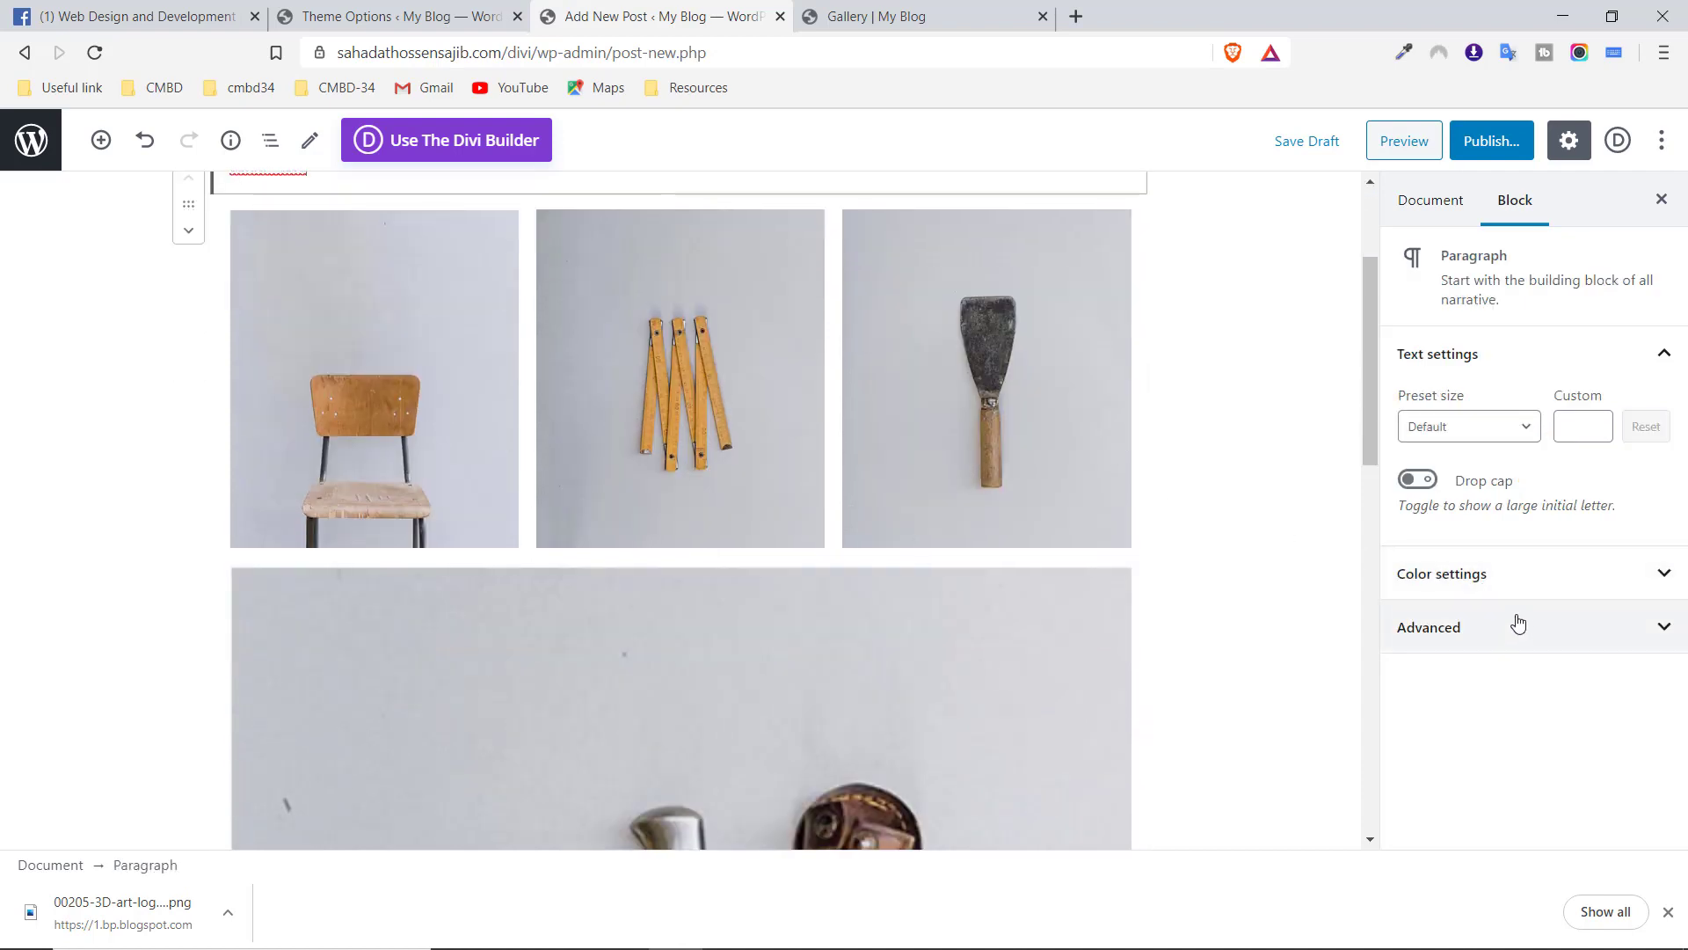
click(1451, 202)
scroll(1575, 689, down, 1)
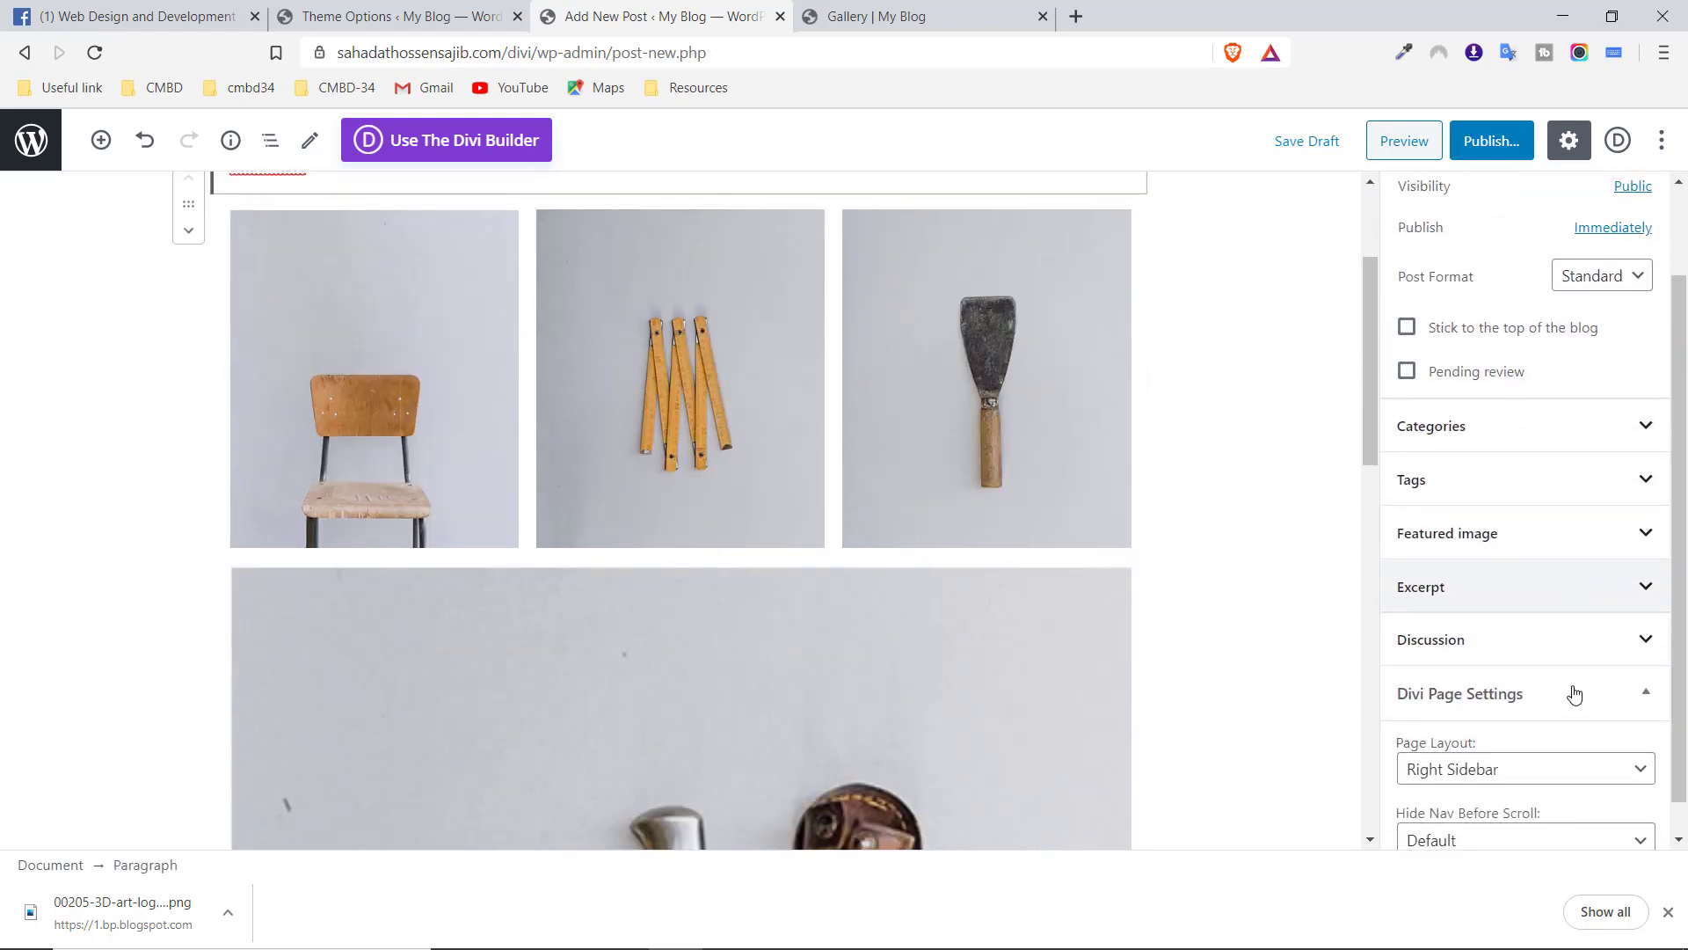
click(1557, 547)
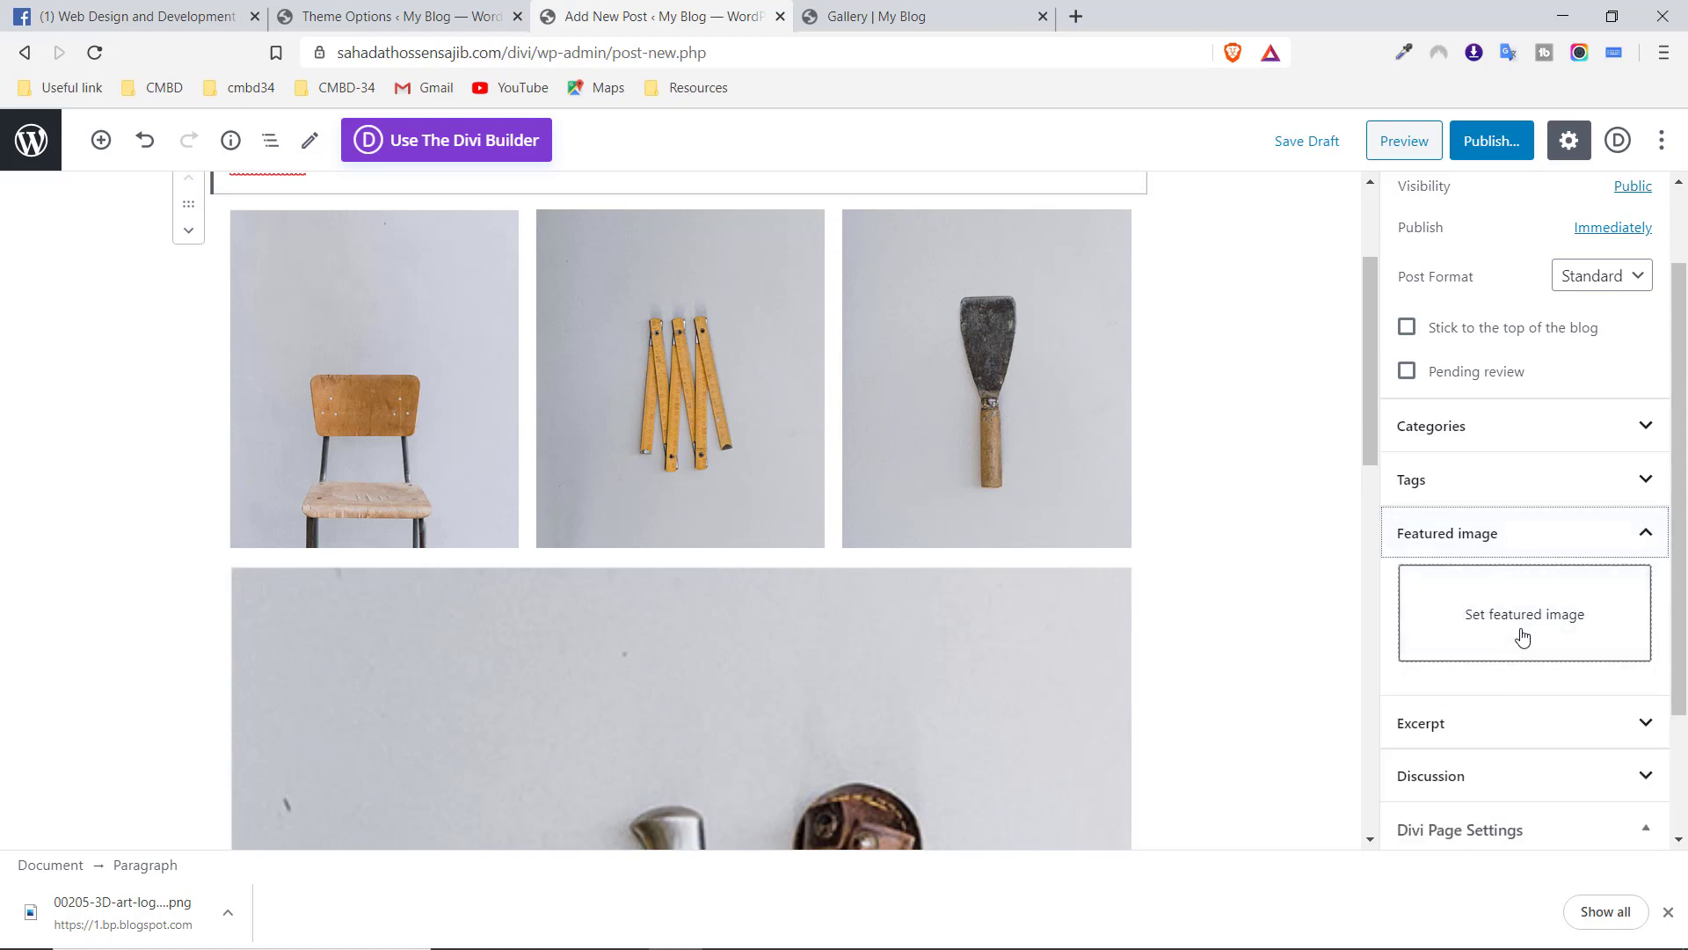
scroll(633, 440, up, 3)
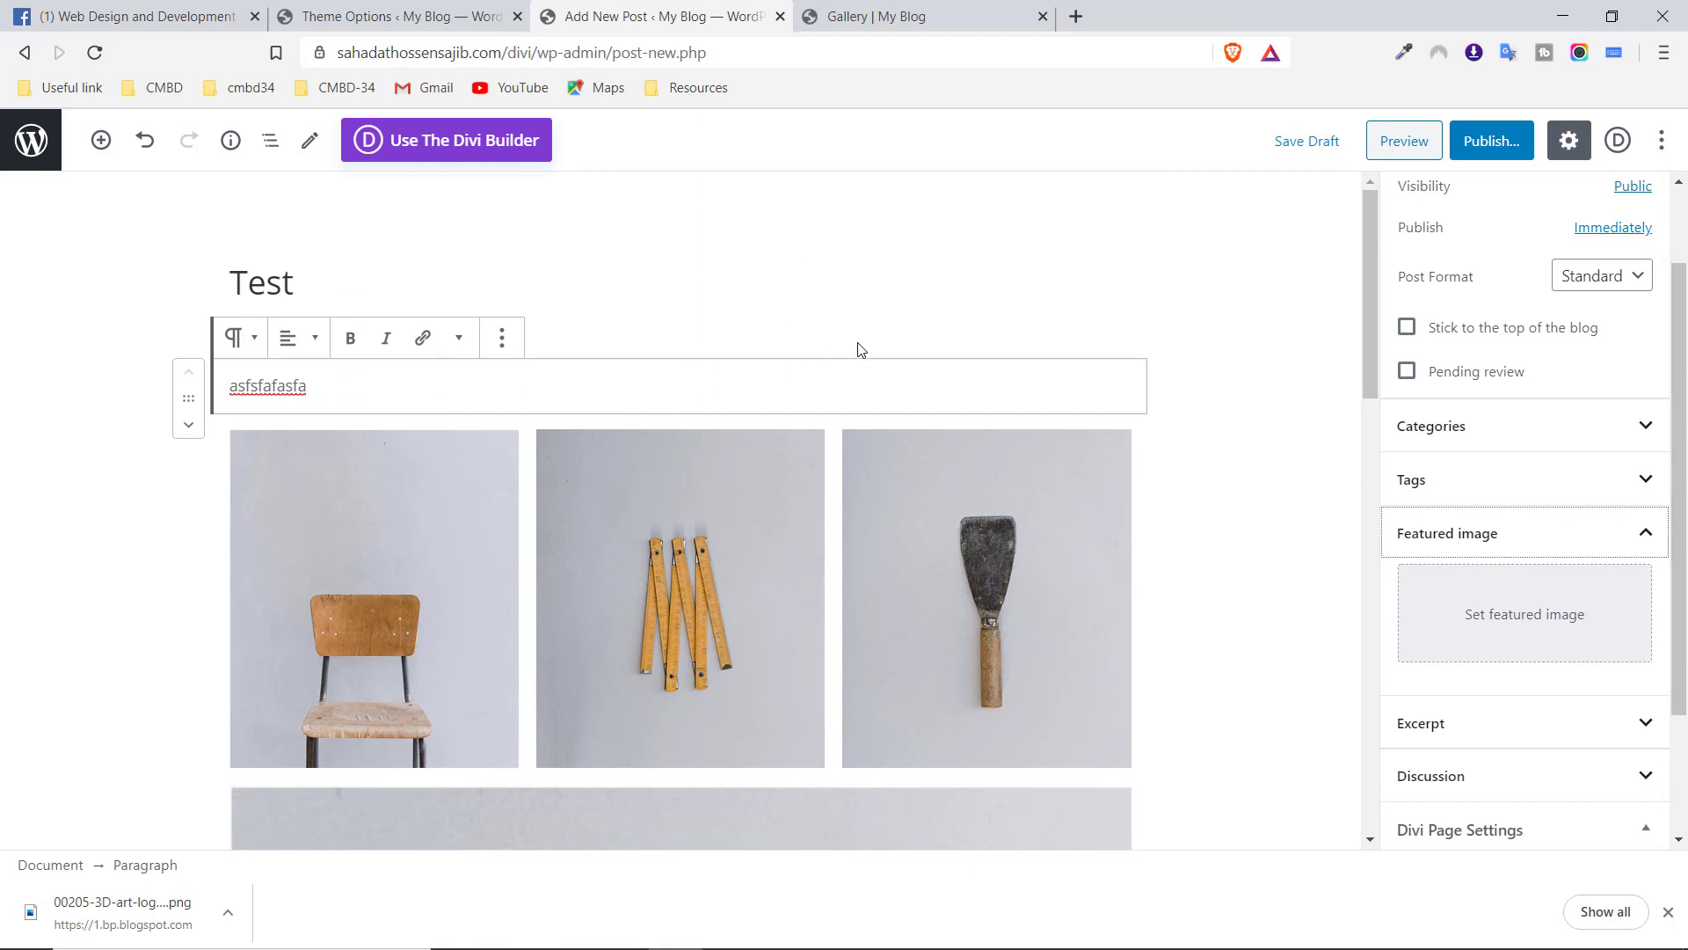
Publish the "Test" post and open the live post in a new tab
click(1495, 141)
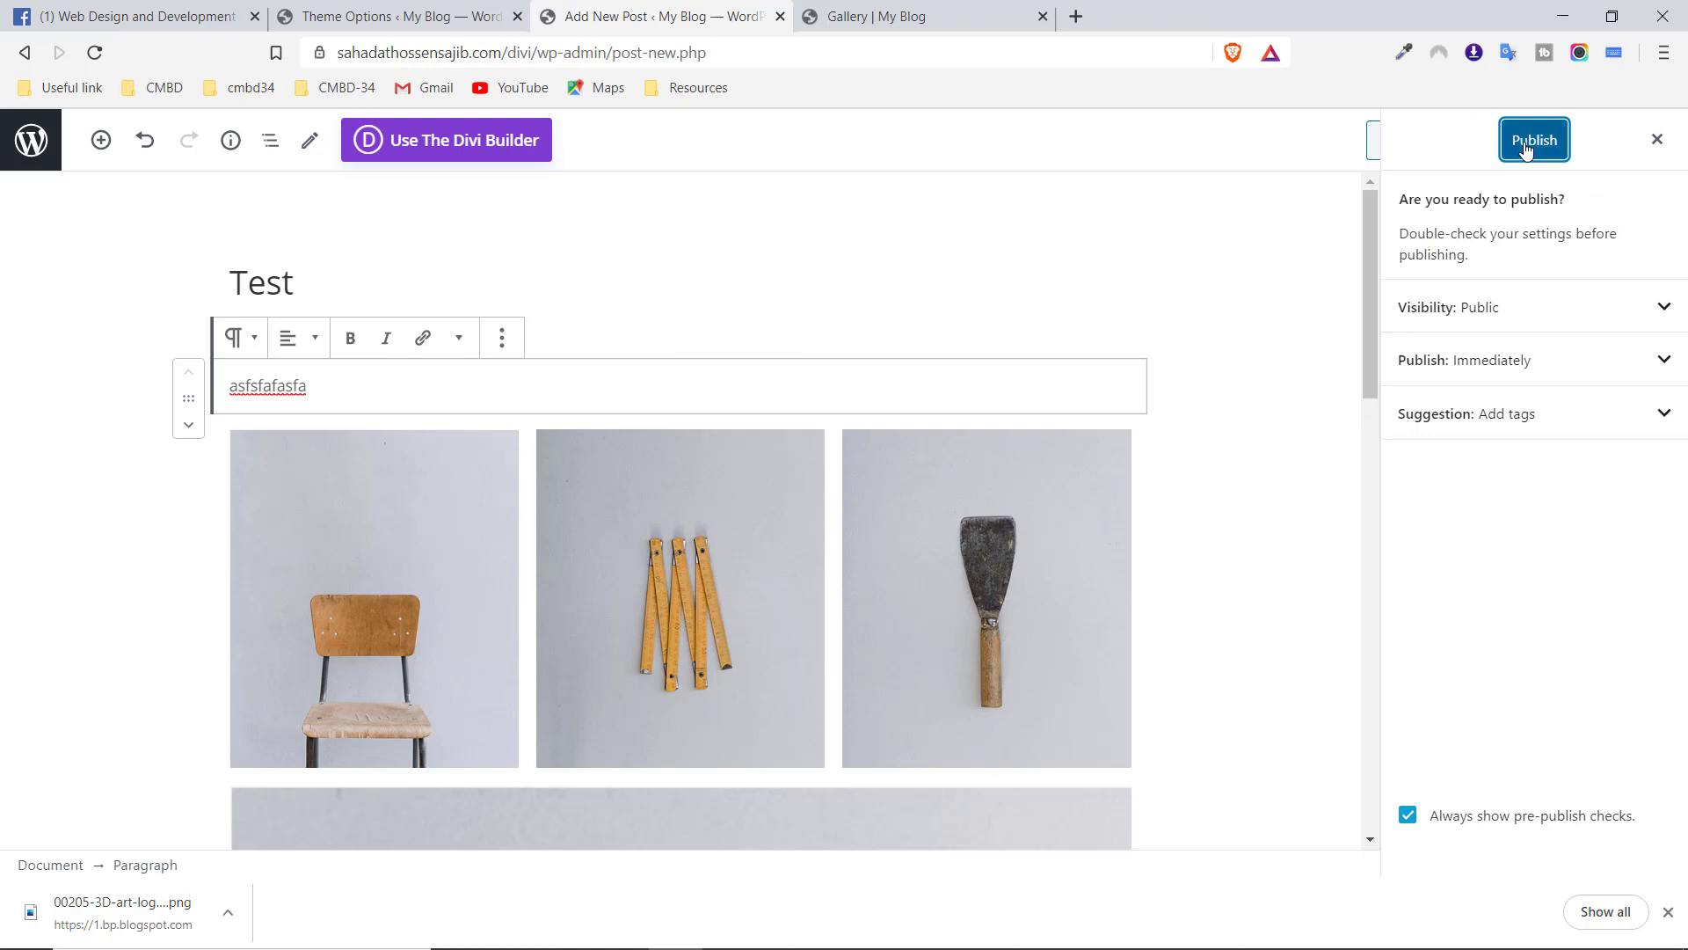
click(1526, 142)
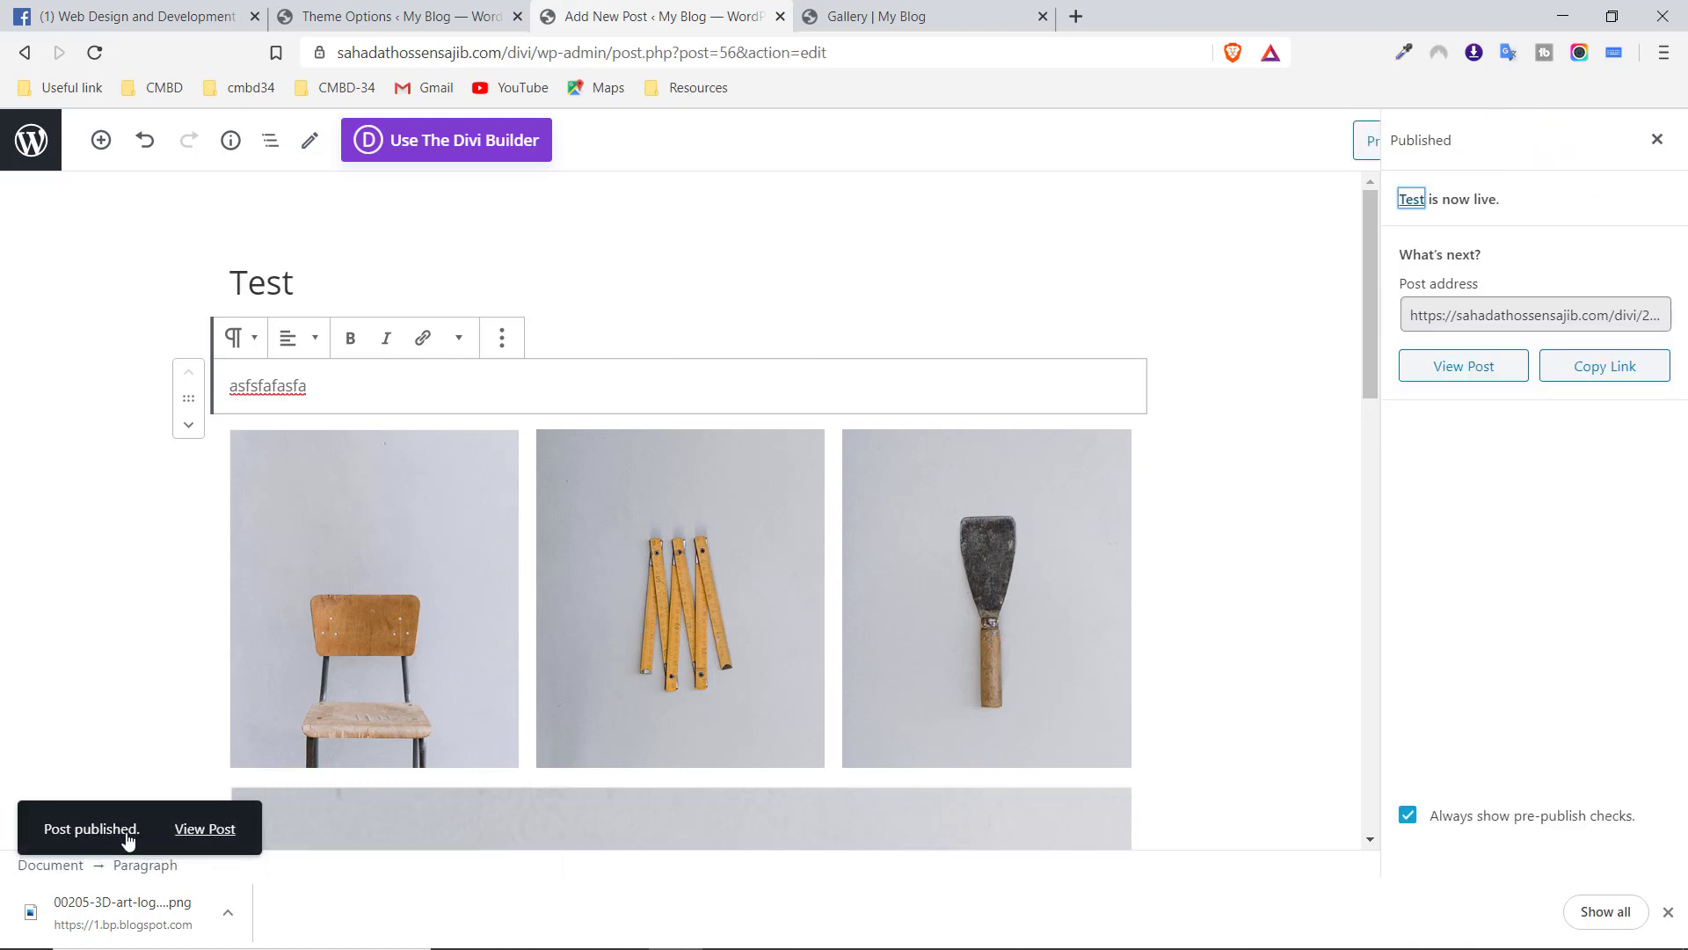
right_click(208, 833)
click(281, 591)
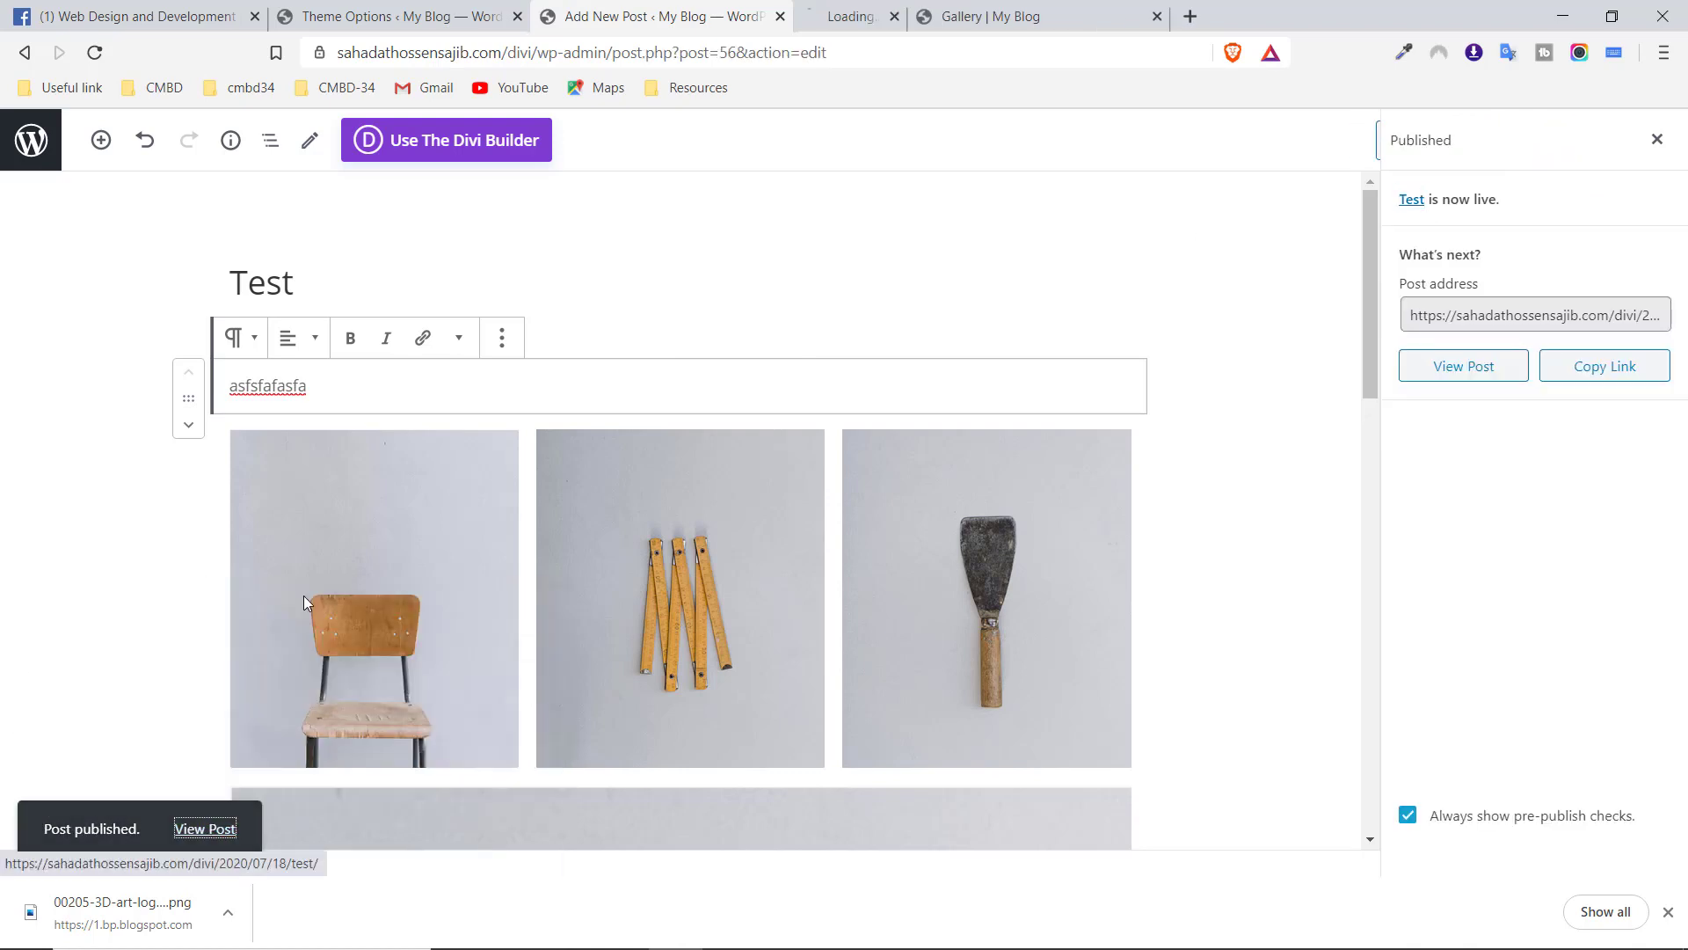
Examine the live "Test" post from its gallery images down to the comment form and footer
click(915, 13)
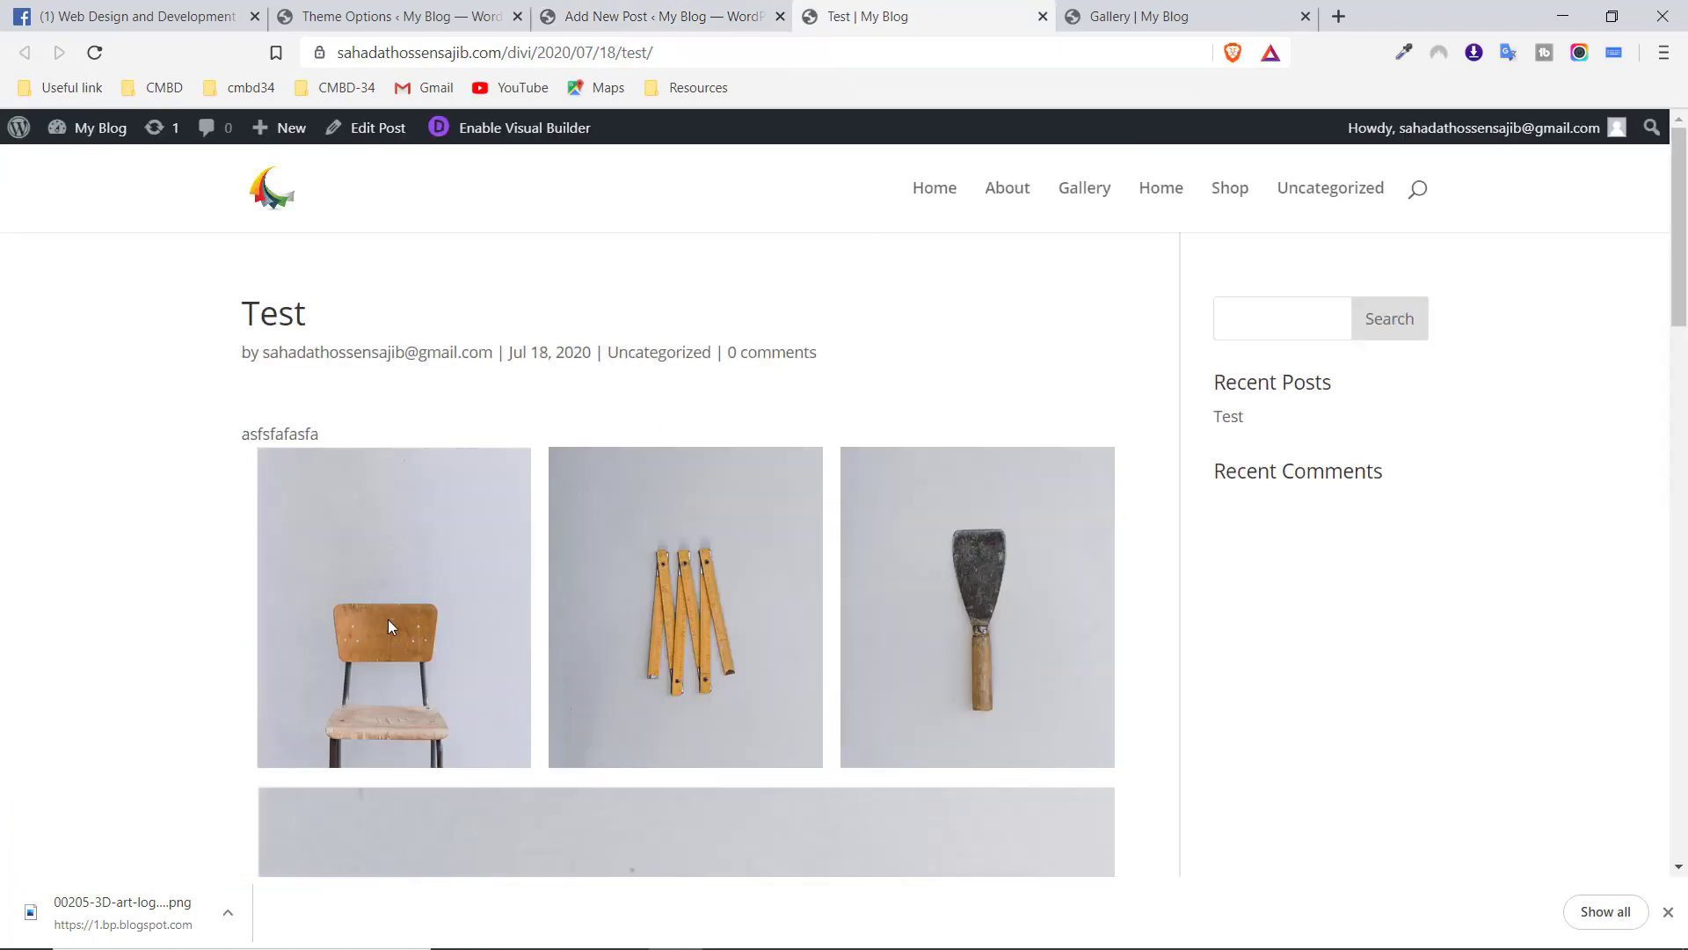
scroll(441, 604, down, 20)
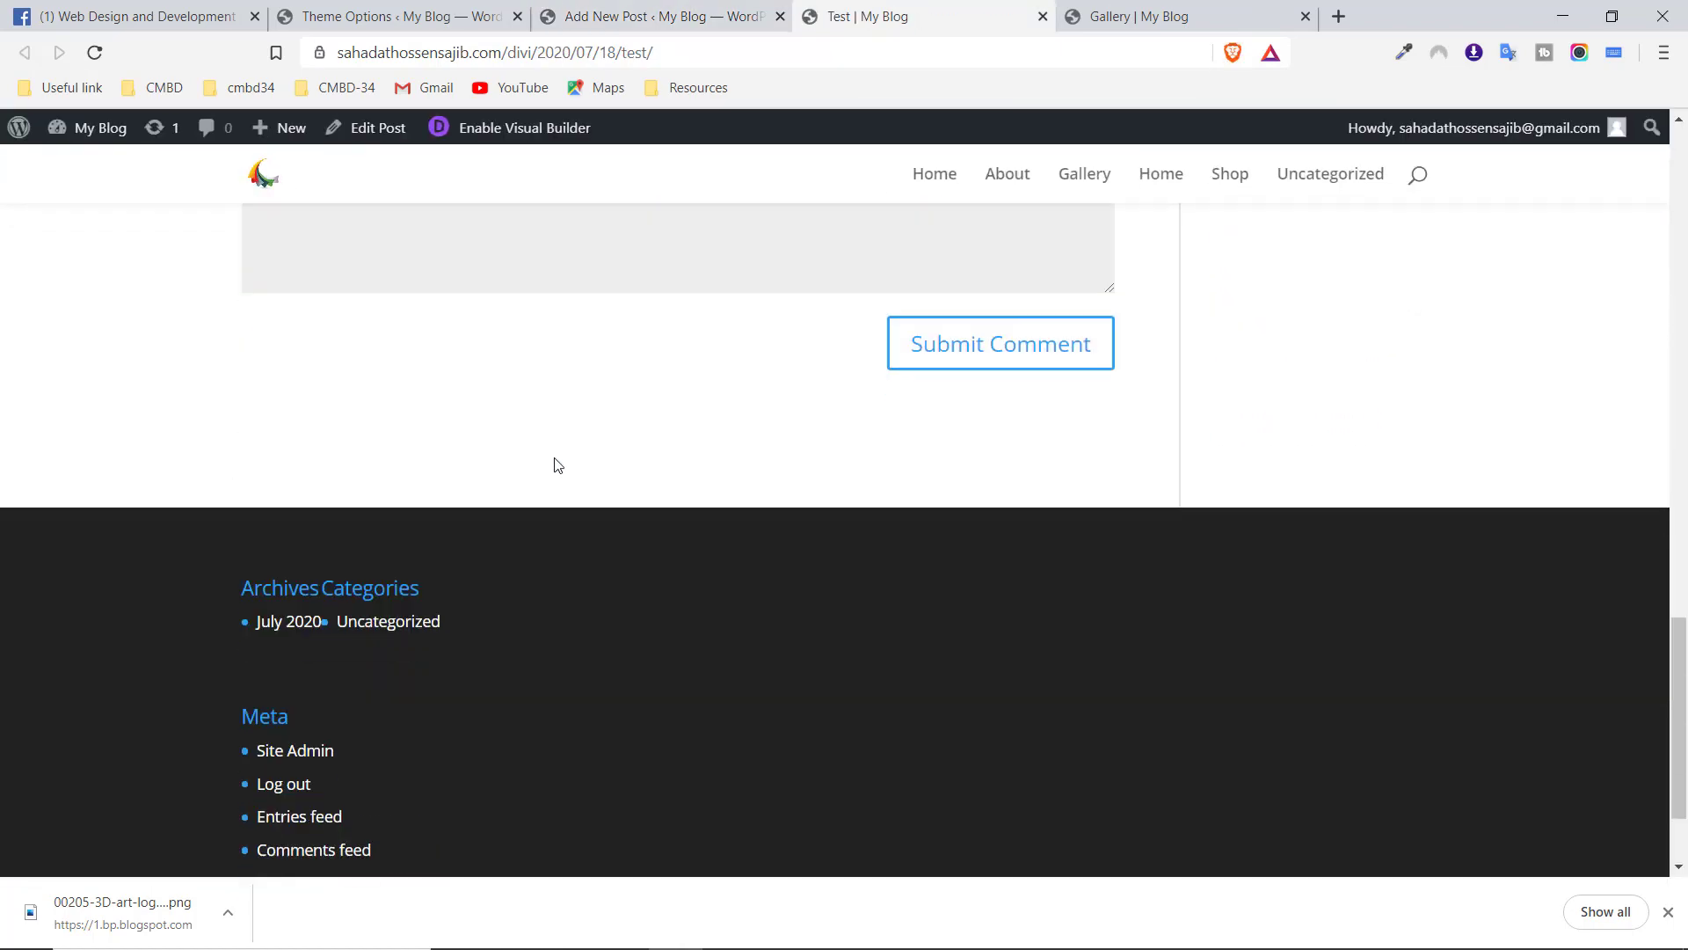
scroll(554, 464, up, 10)
scroll(569, 444, up, 4)
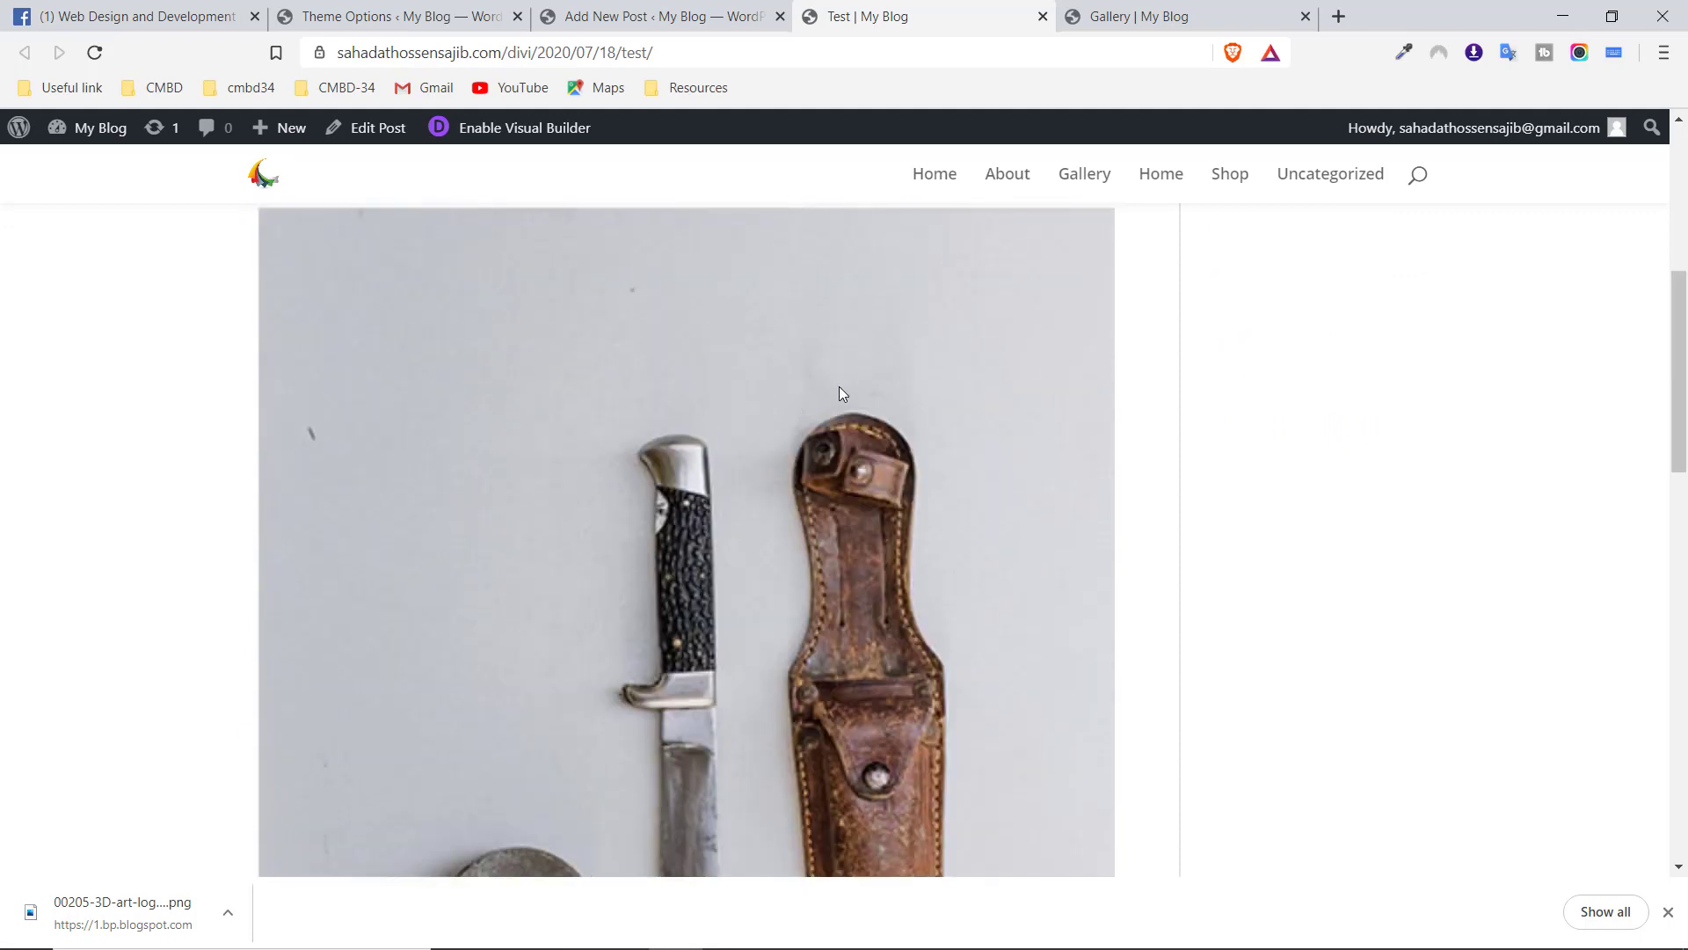
scroll(997, 339, up, 4)
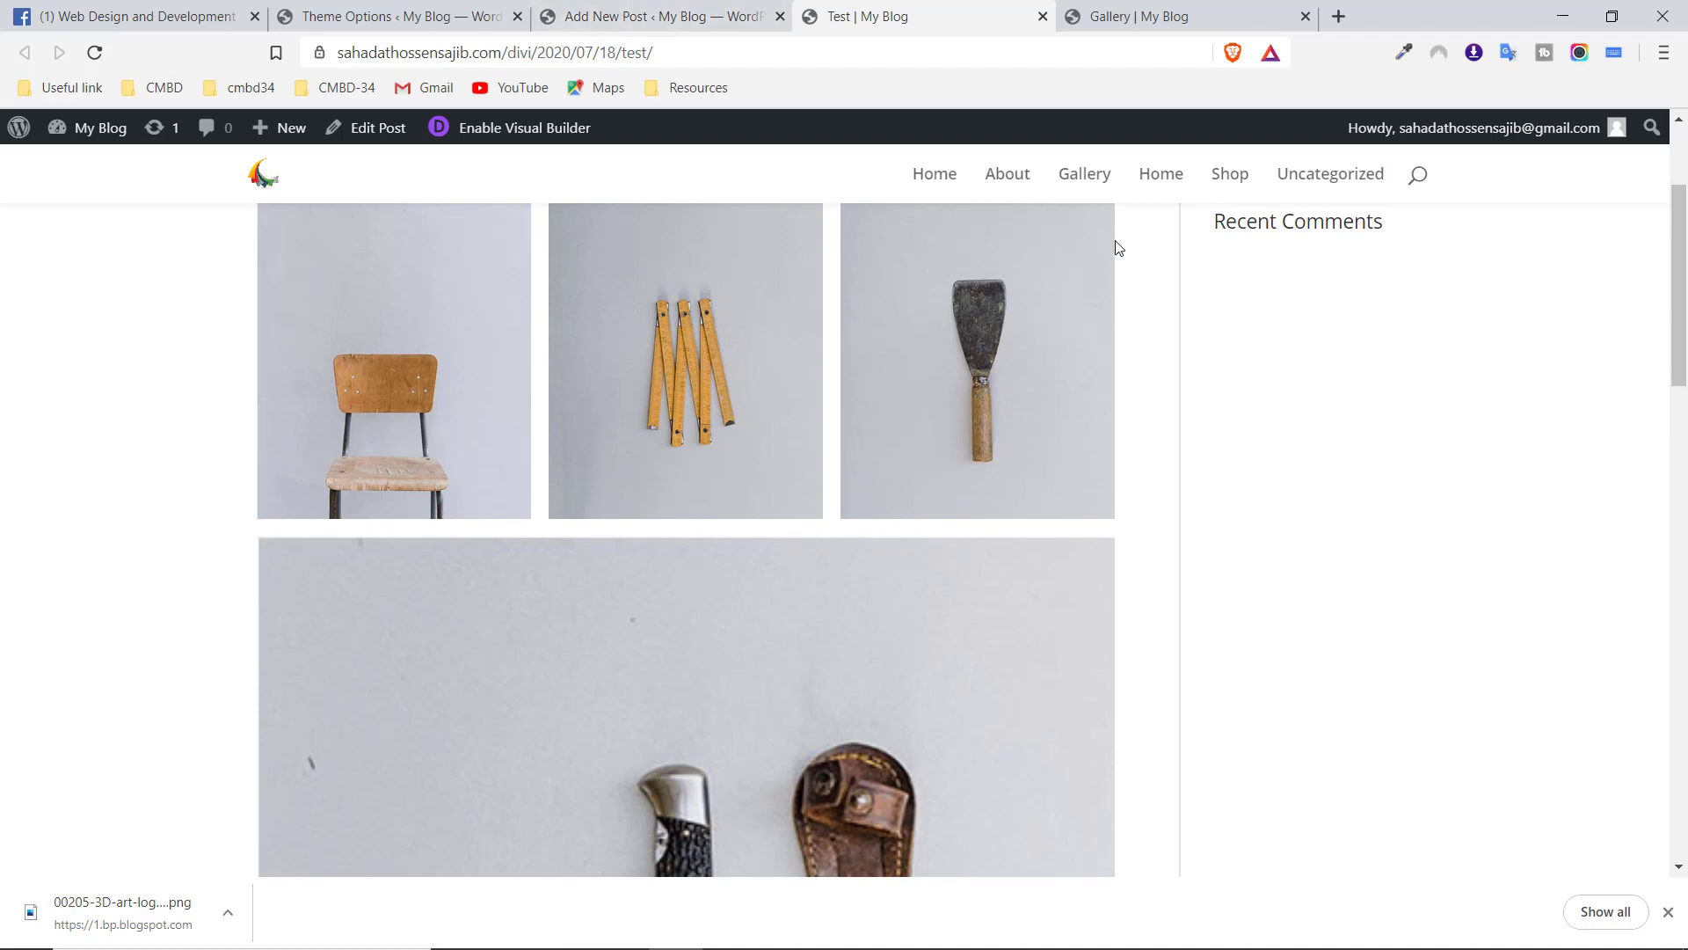
Check how the "Test" post appears on the blog index and in the Home page's "Our Blog" section
click(937, 187)
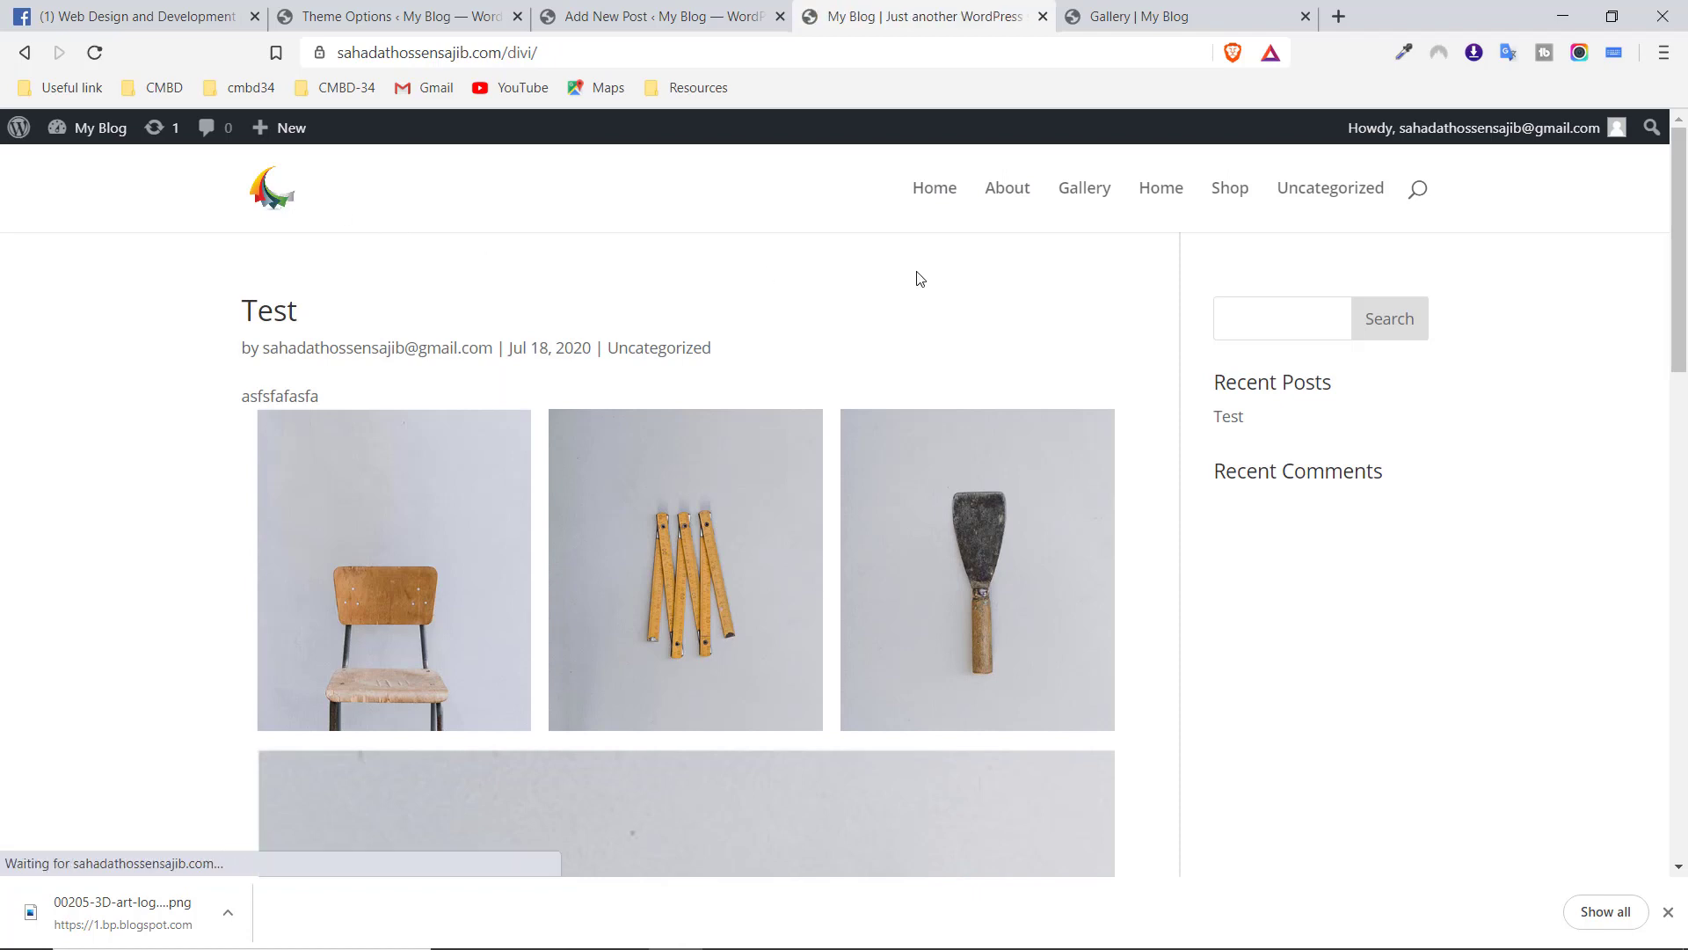
click(1177, 195)
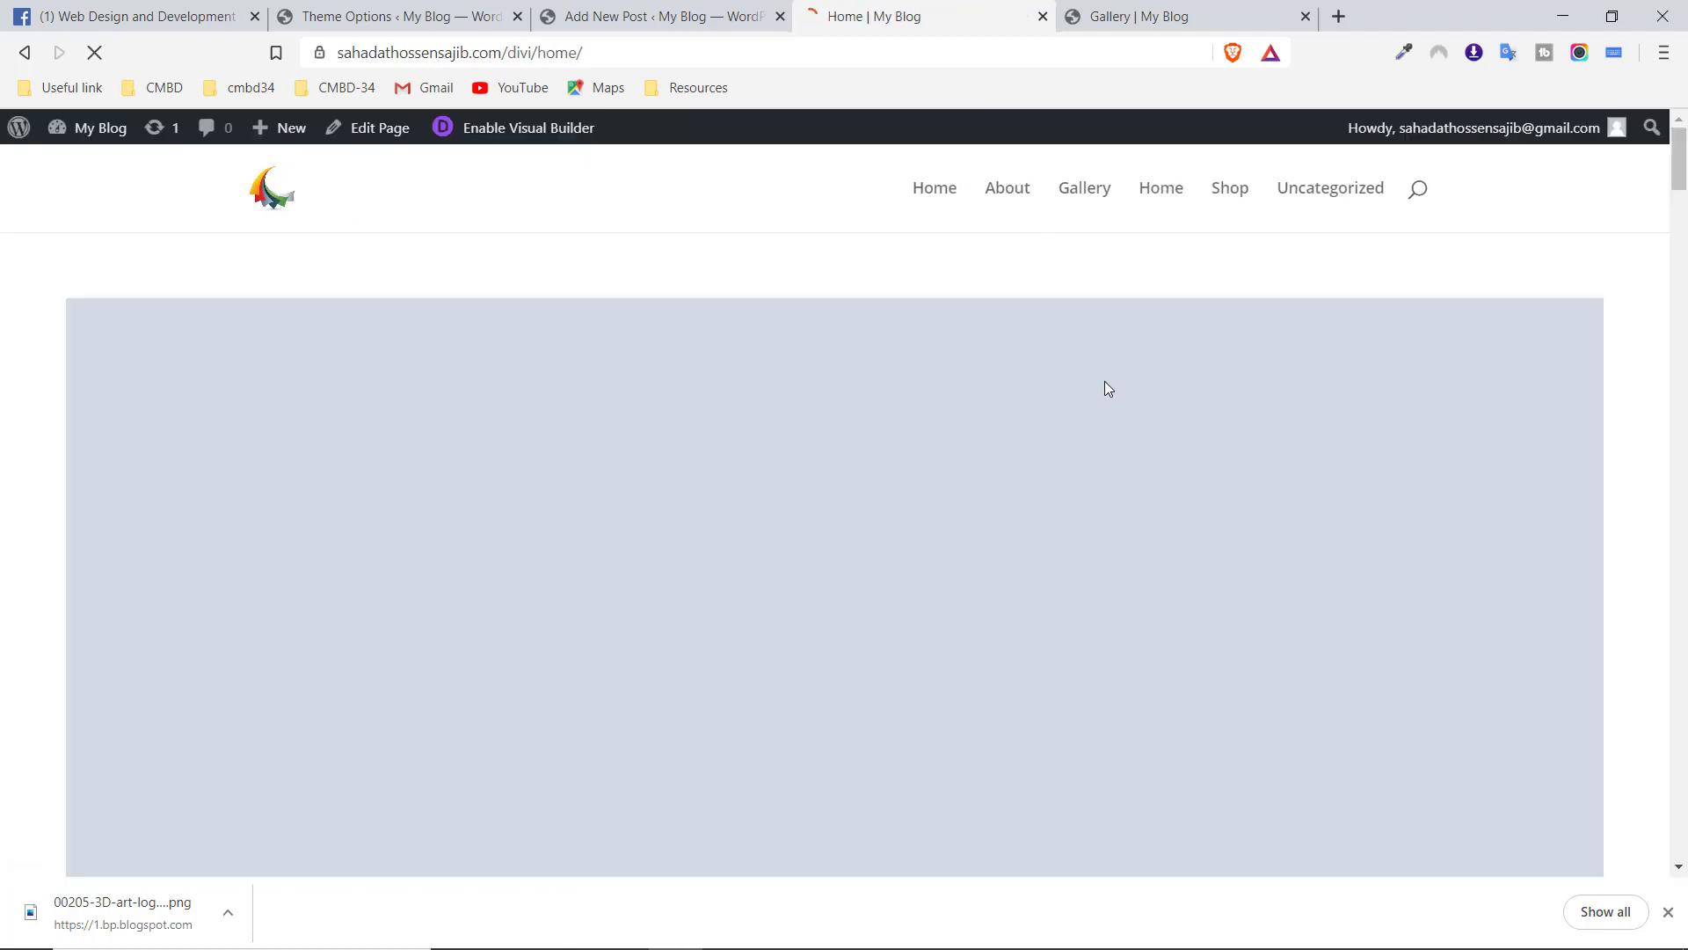
scroll(1095, 380, down, 6)
scroll(1090, 387, down, 10)
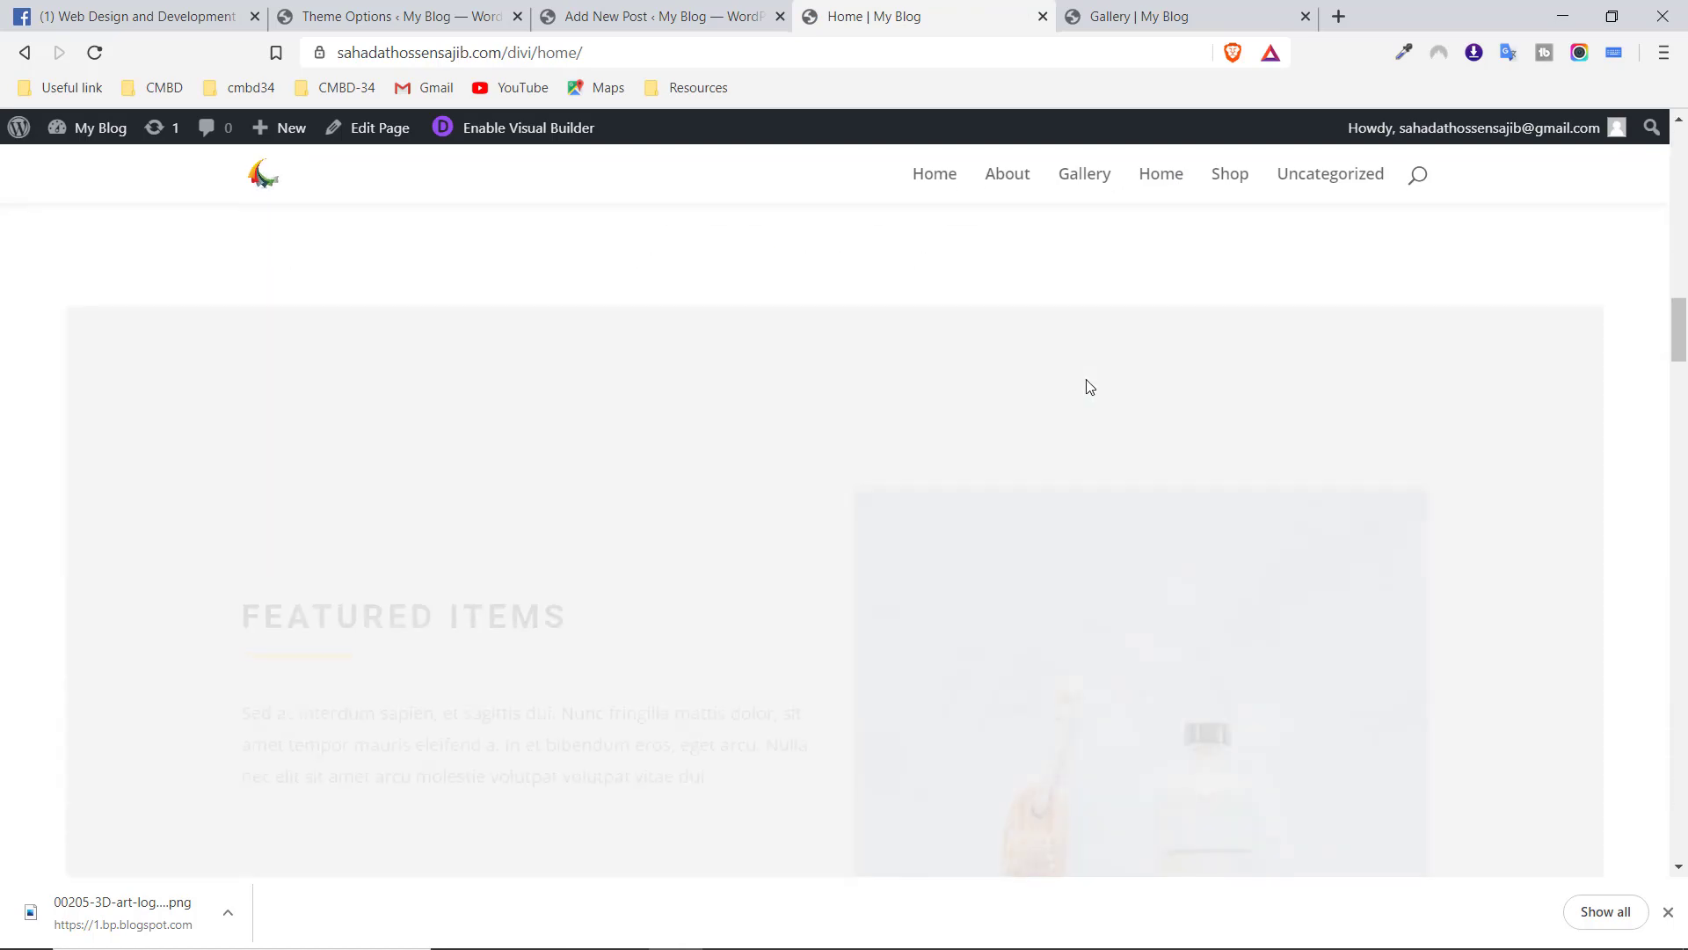
scroll(1088, 387, down, 12)
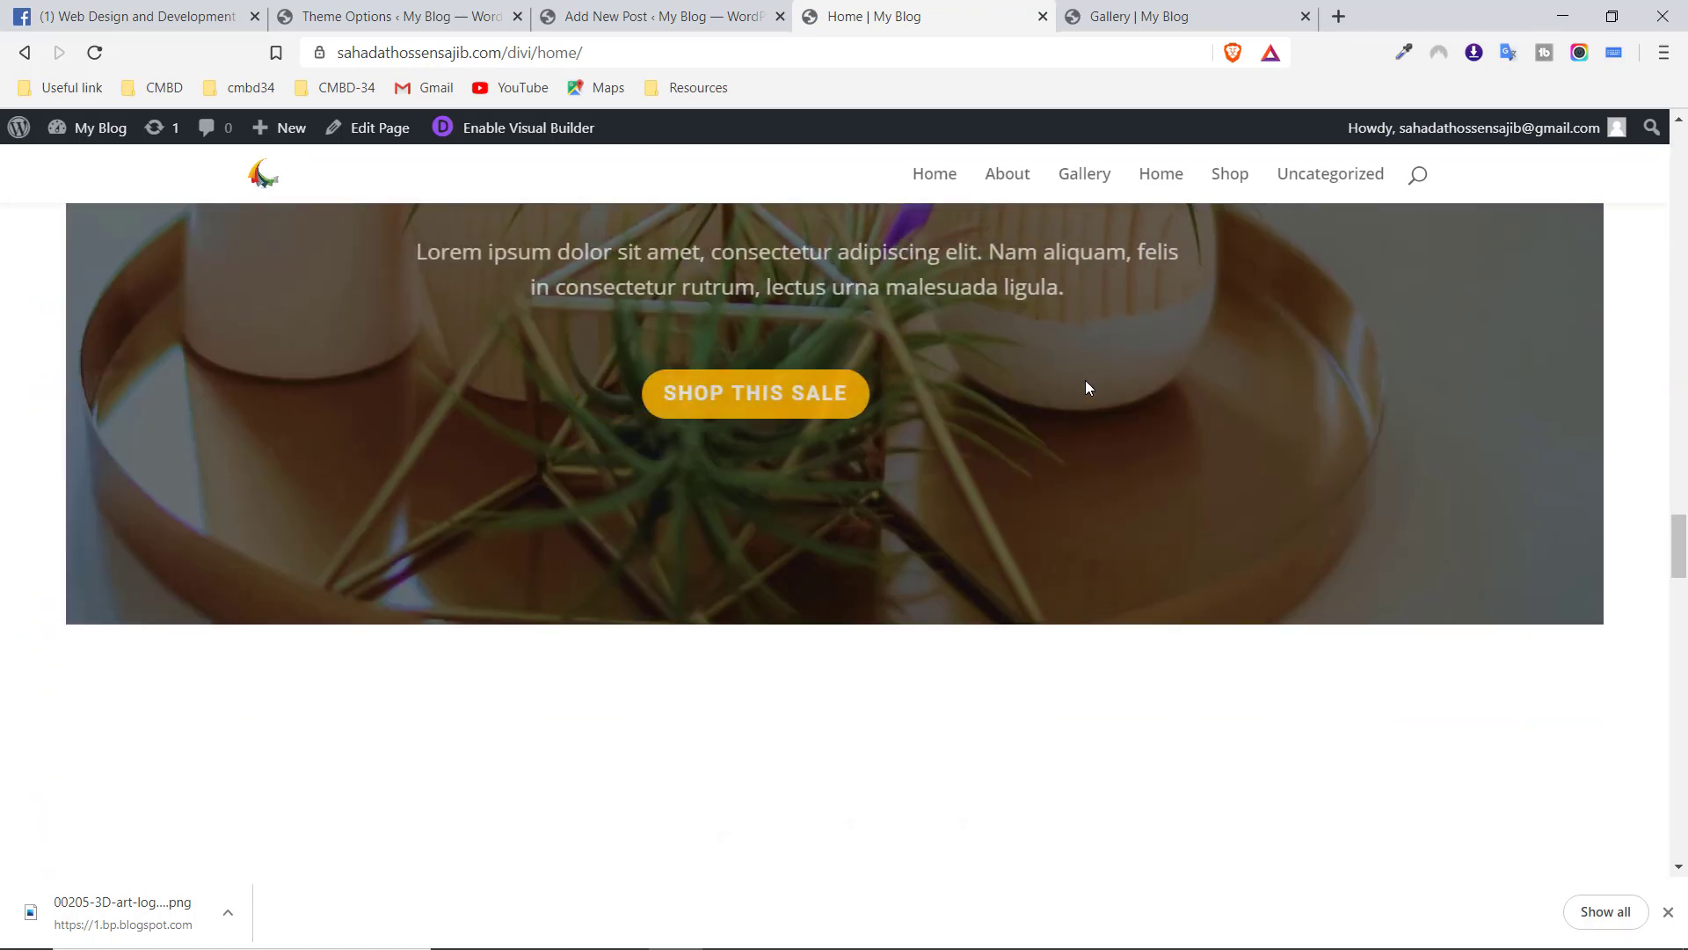
scroll(1088, 387, down, 8)
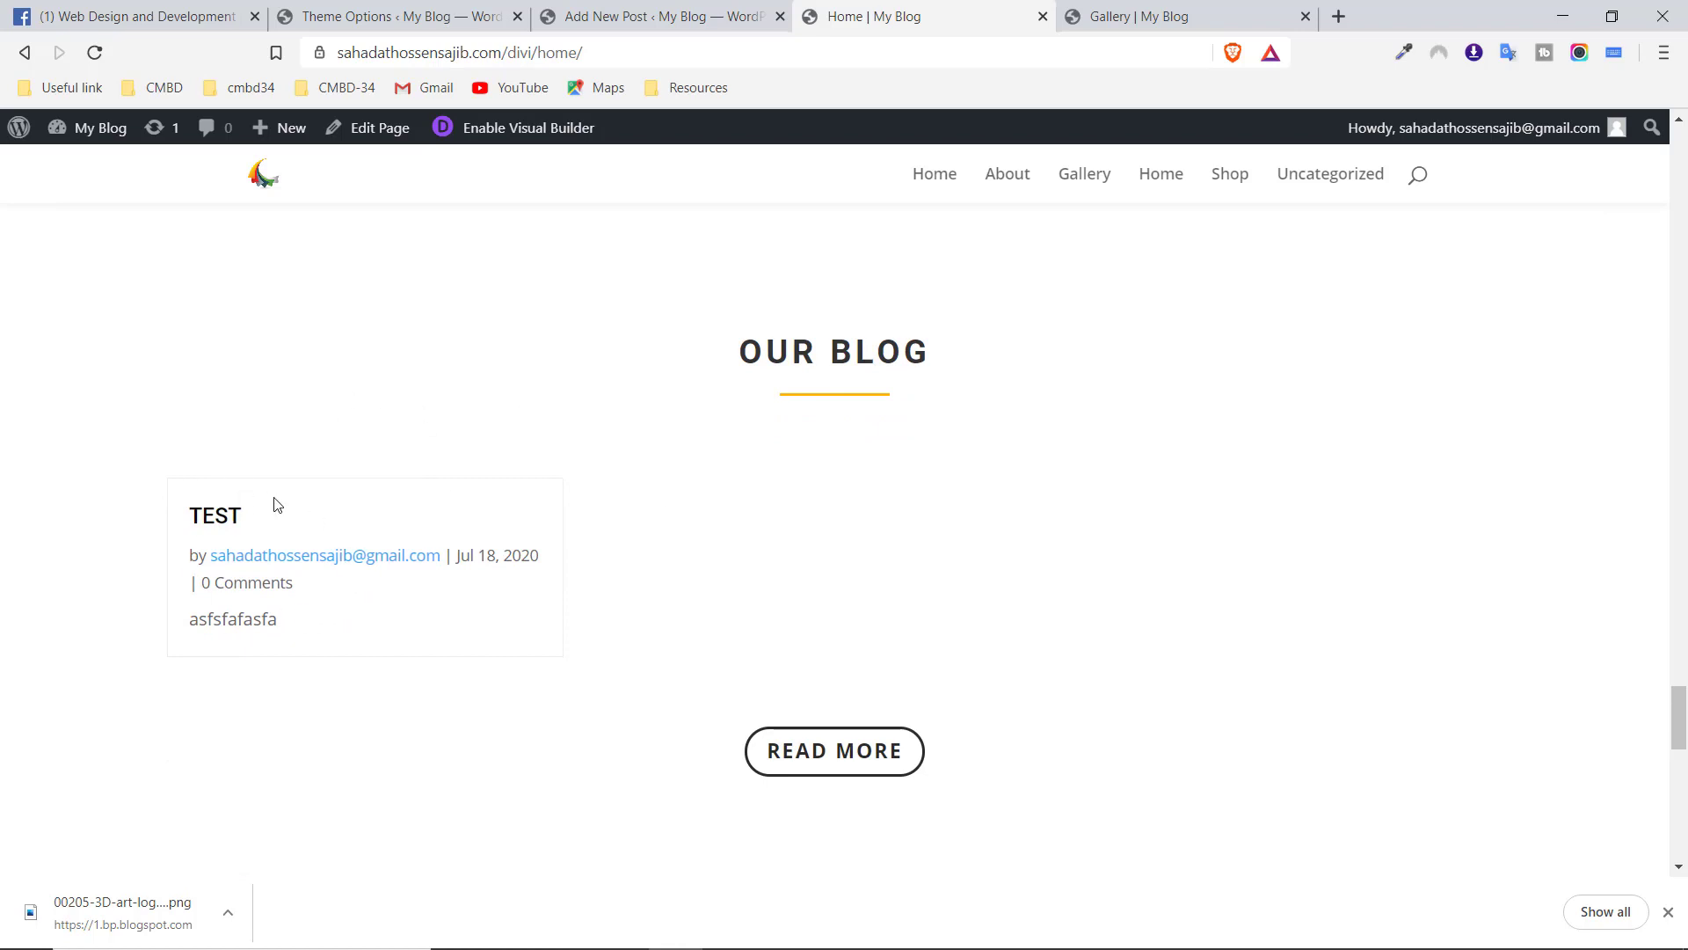
Enable "Grab the first post image" in Divi's theme options and save the changes
click(409, 16)
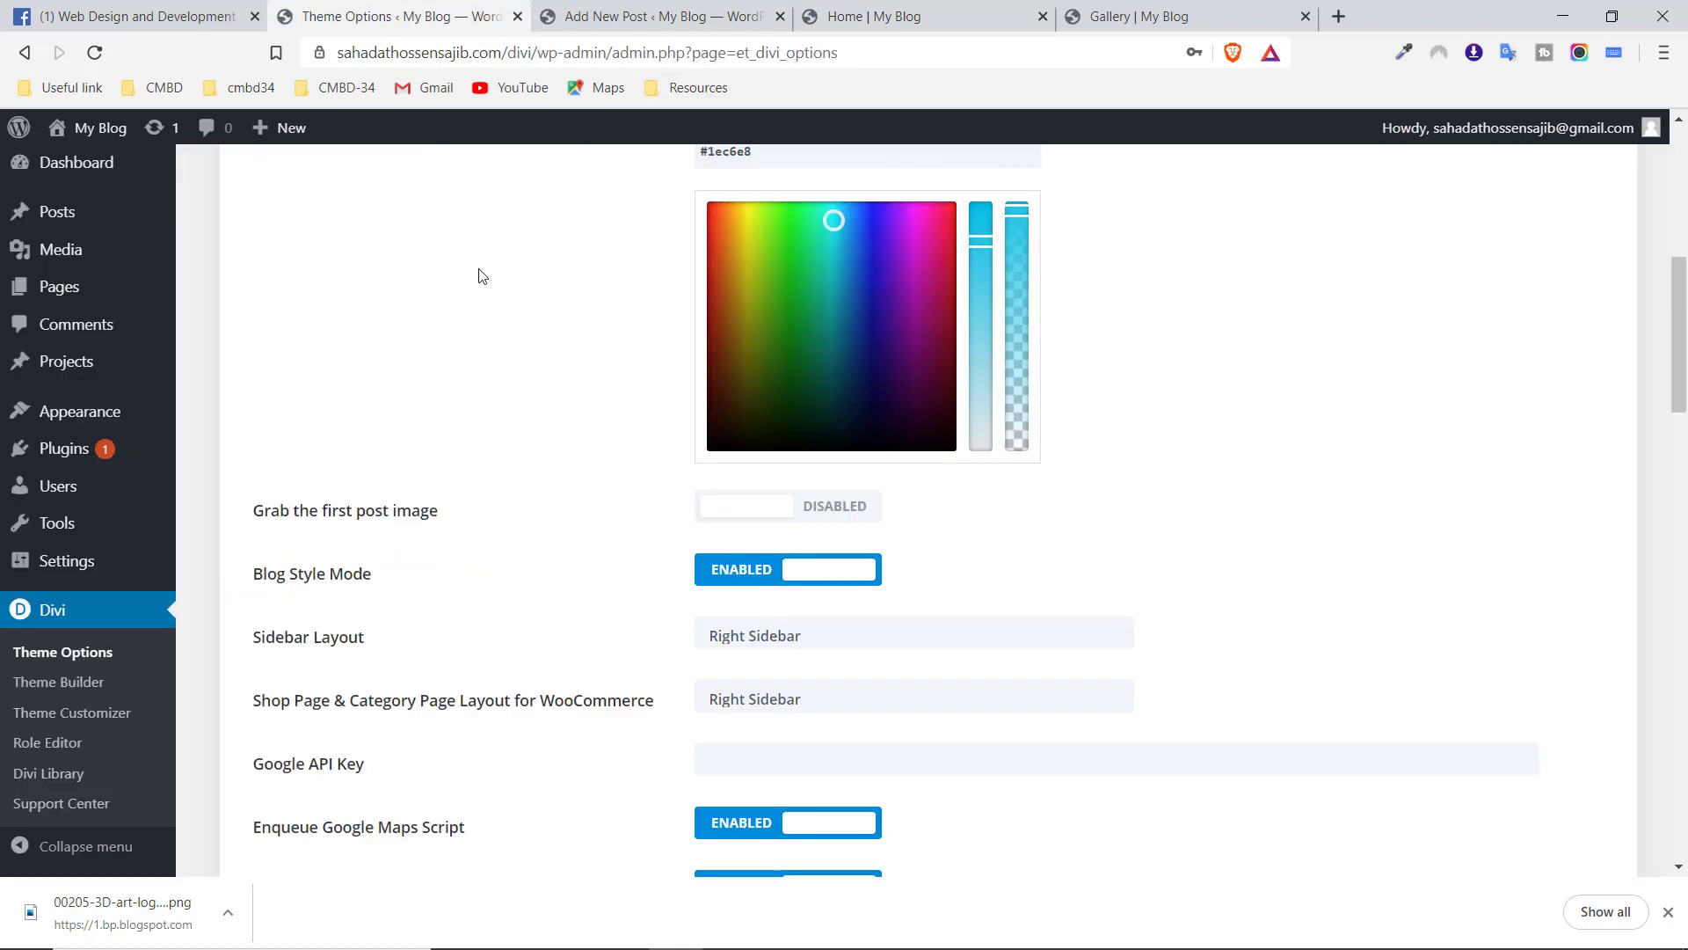
scroll(616, 536, down, 5)
click(839, 510)
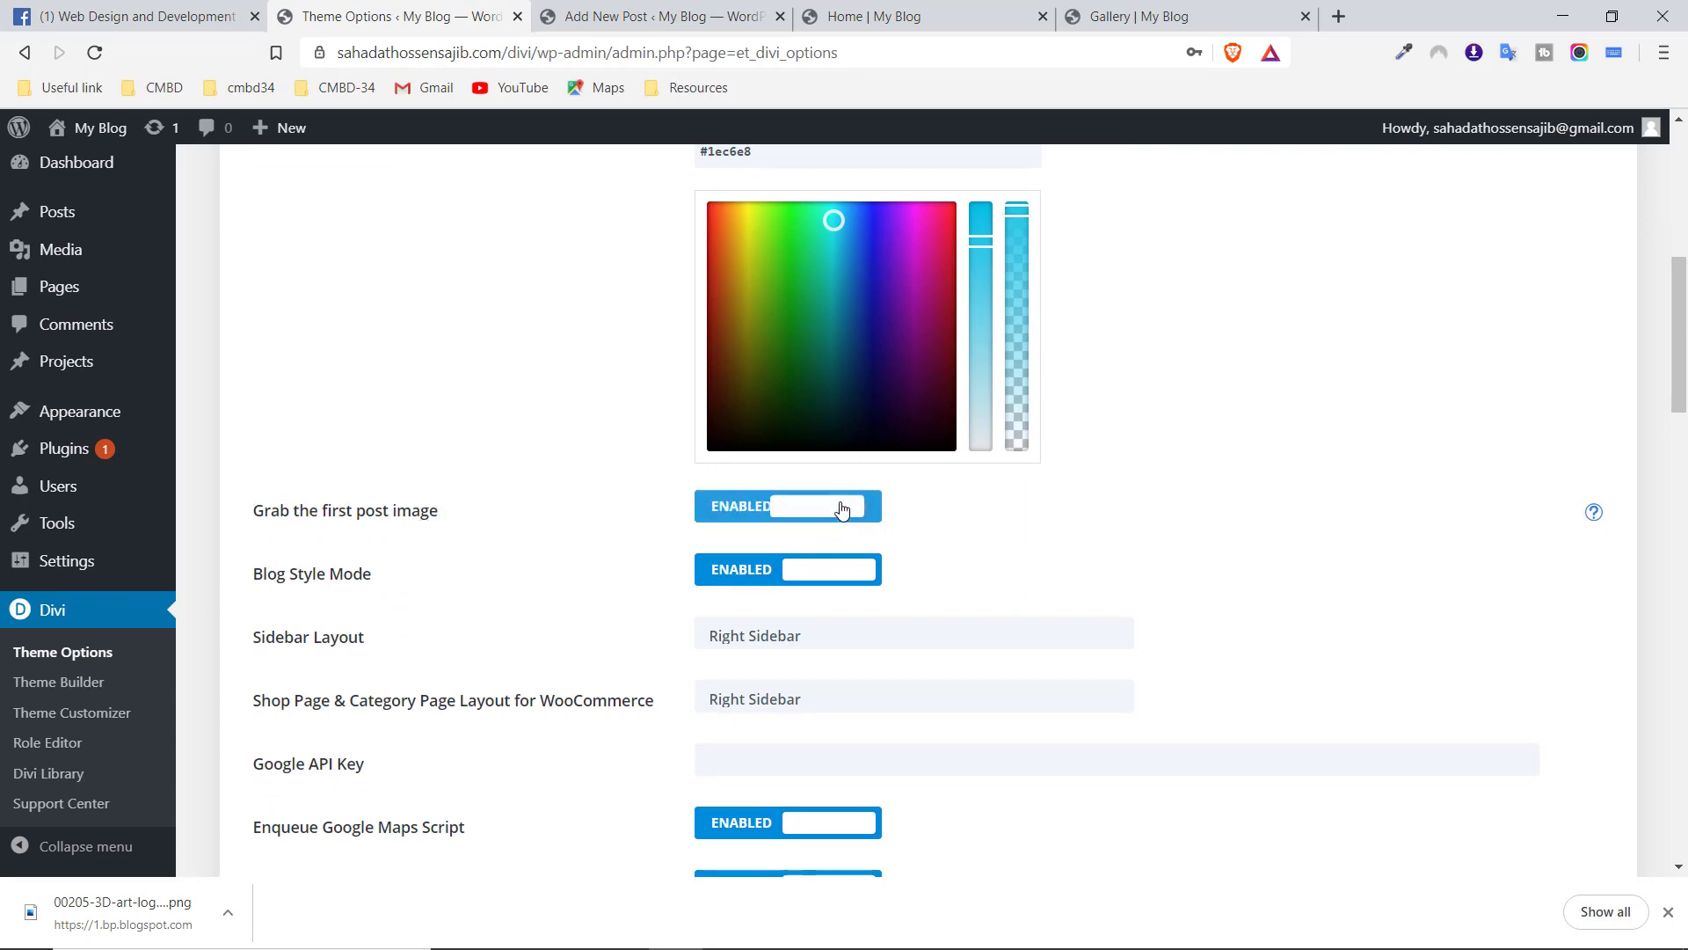
scroll(557, 566, down, 20)
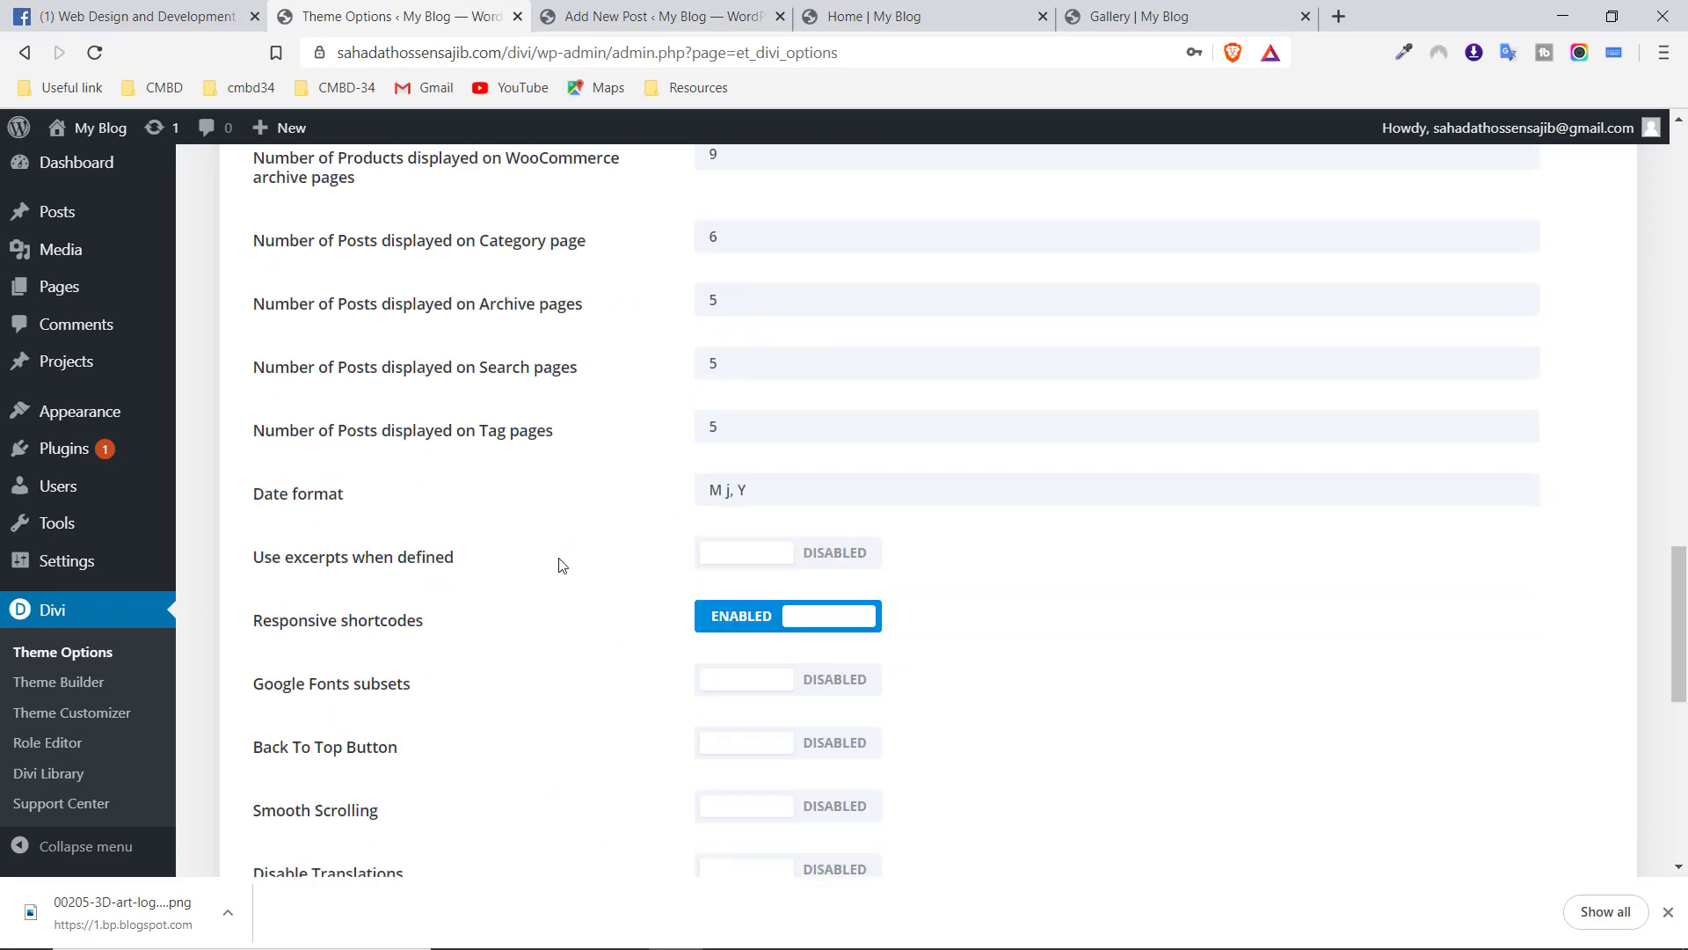
click(327, 783)
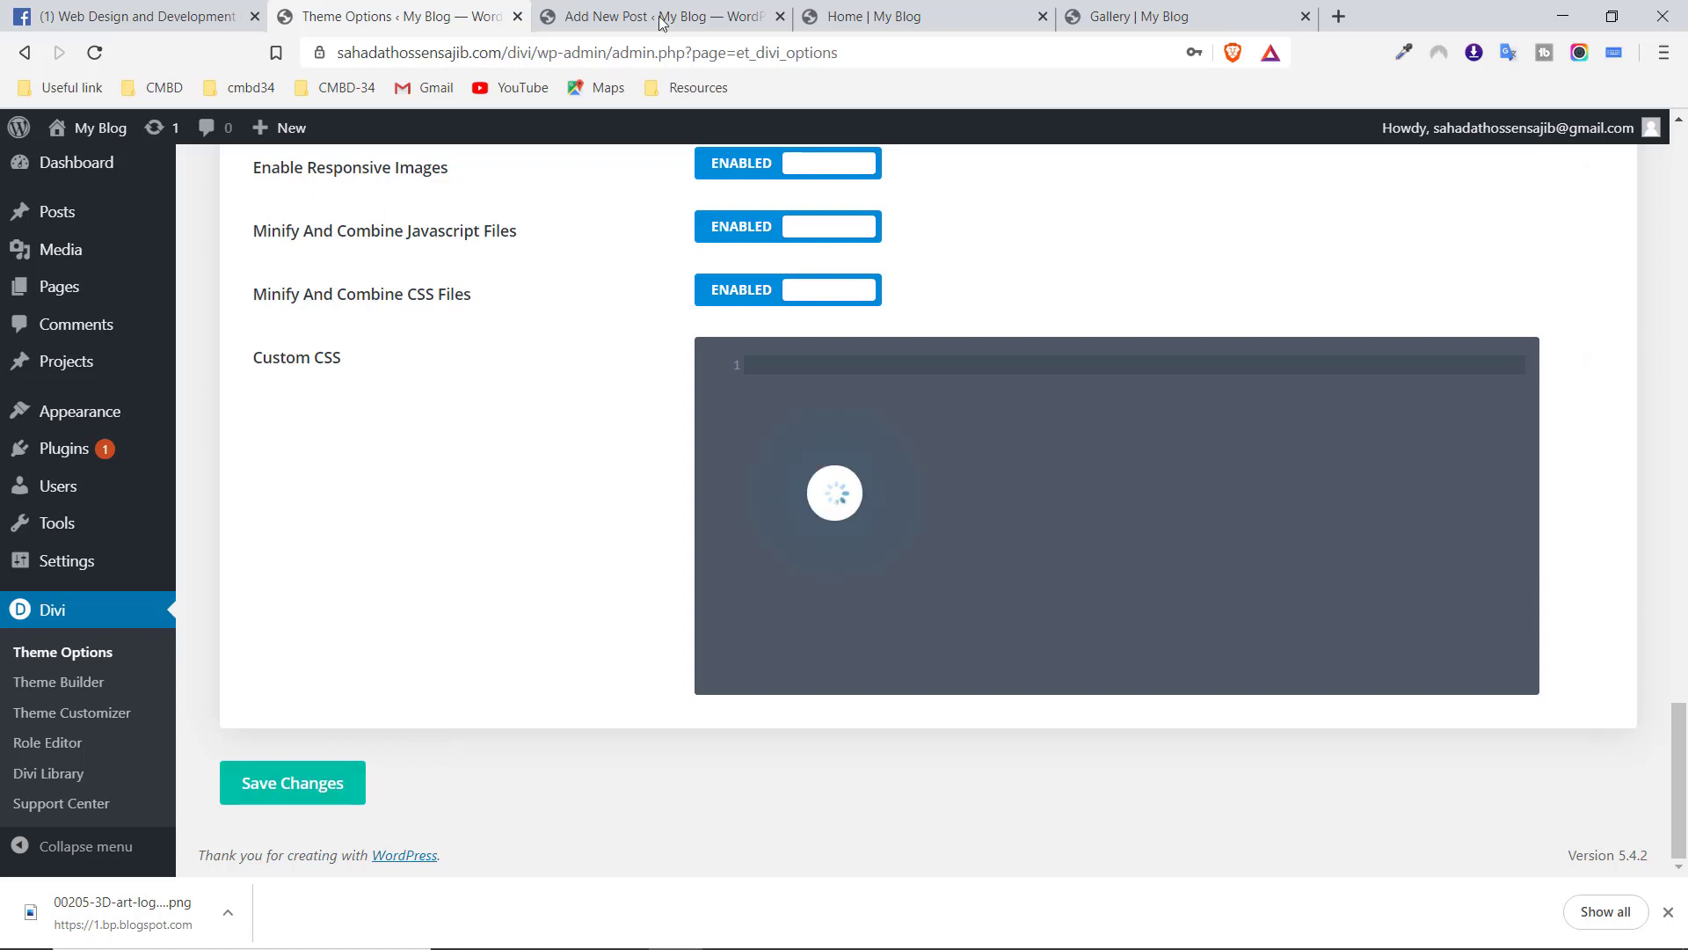
Reload the Home page and examine the "Test" card in the "Our Blog" section
click(896, 9)
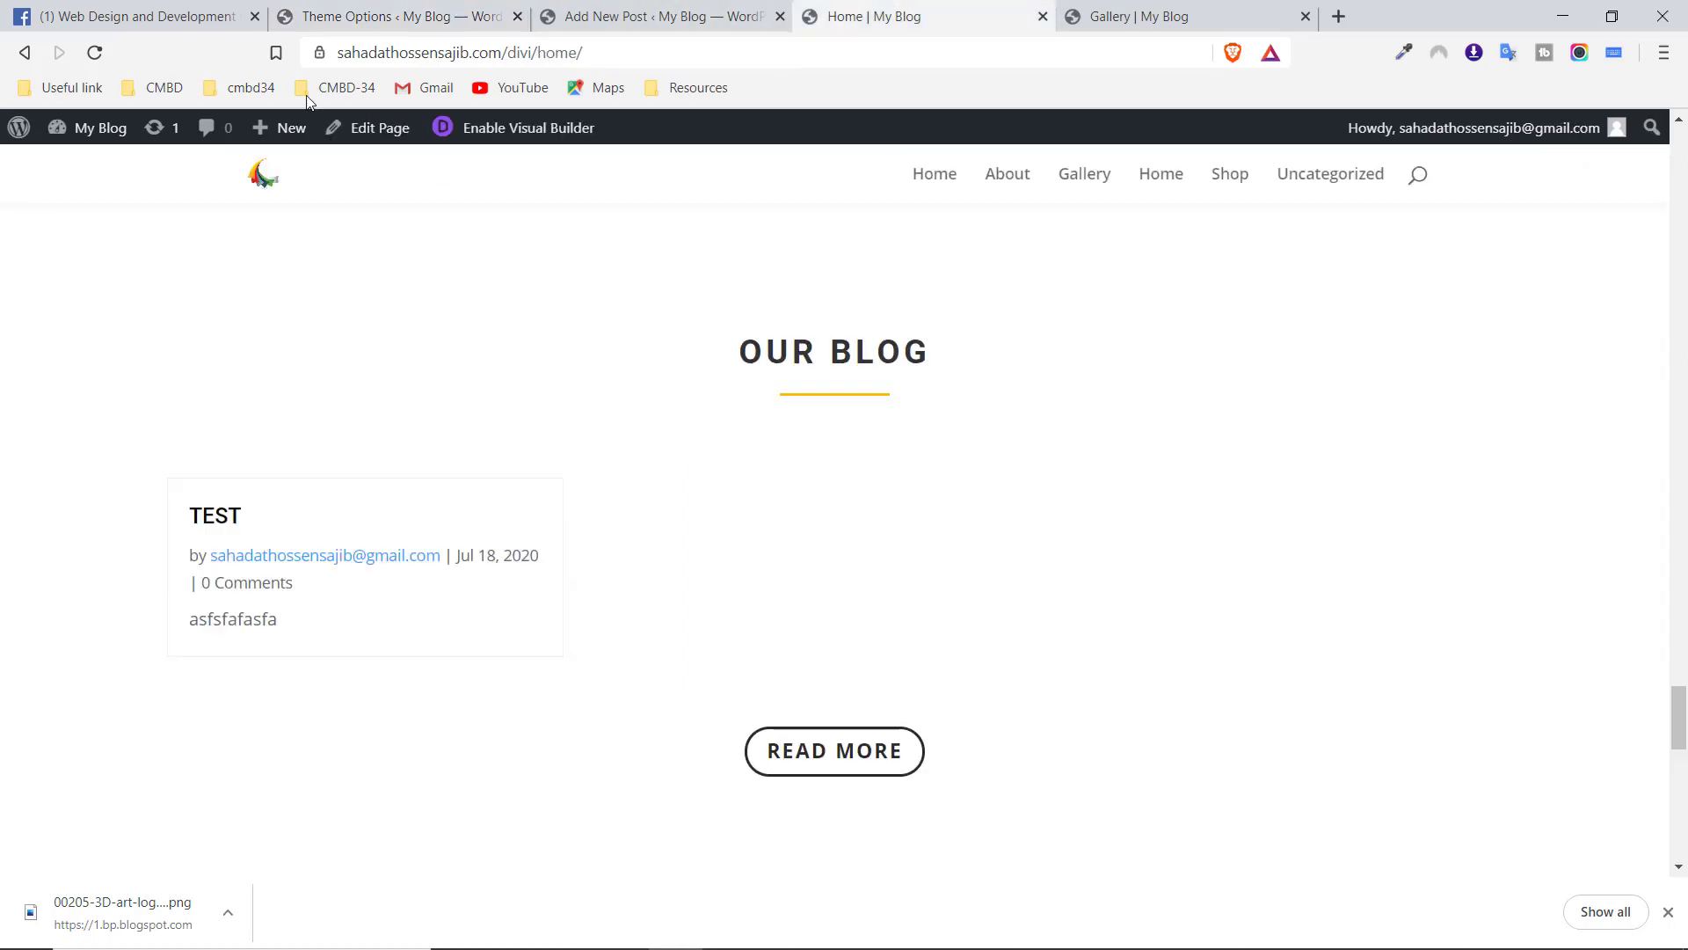
click(96, 51)
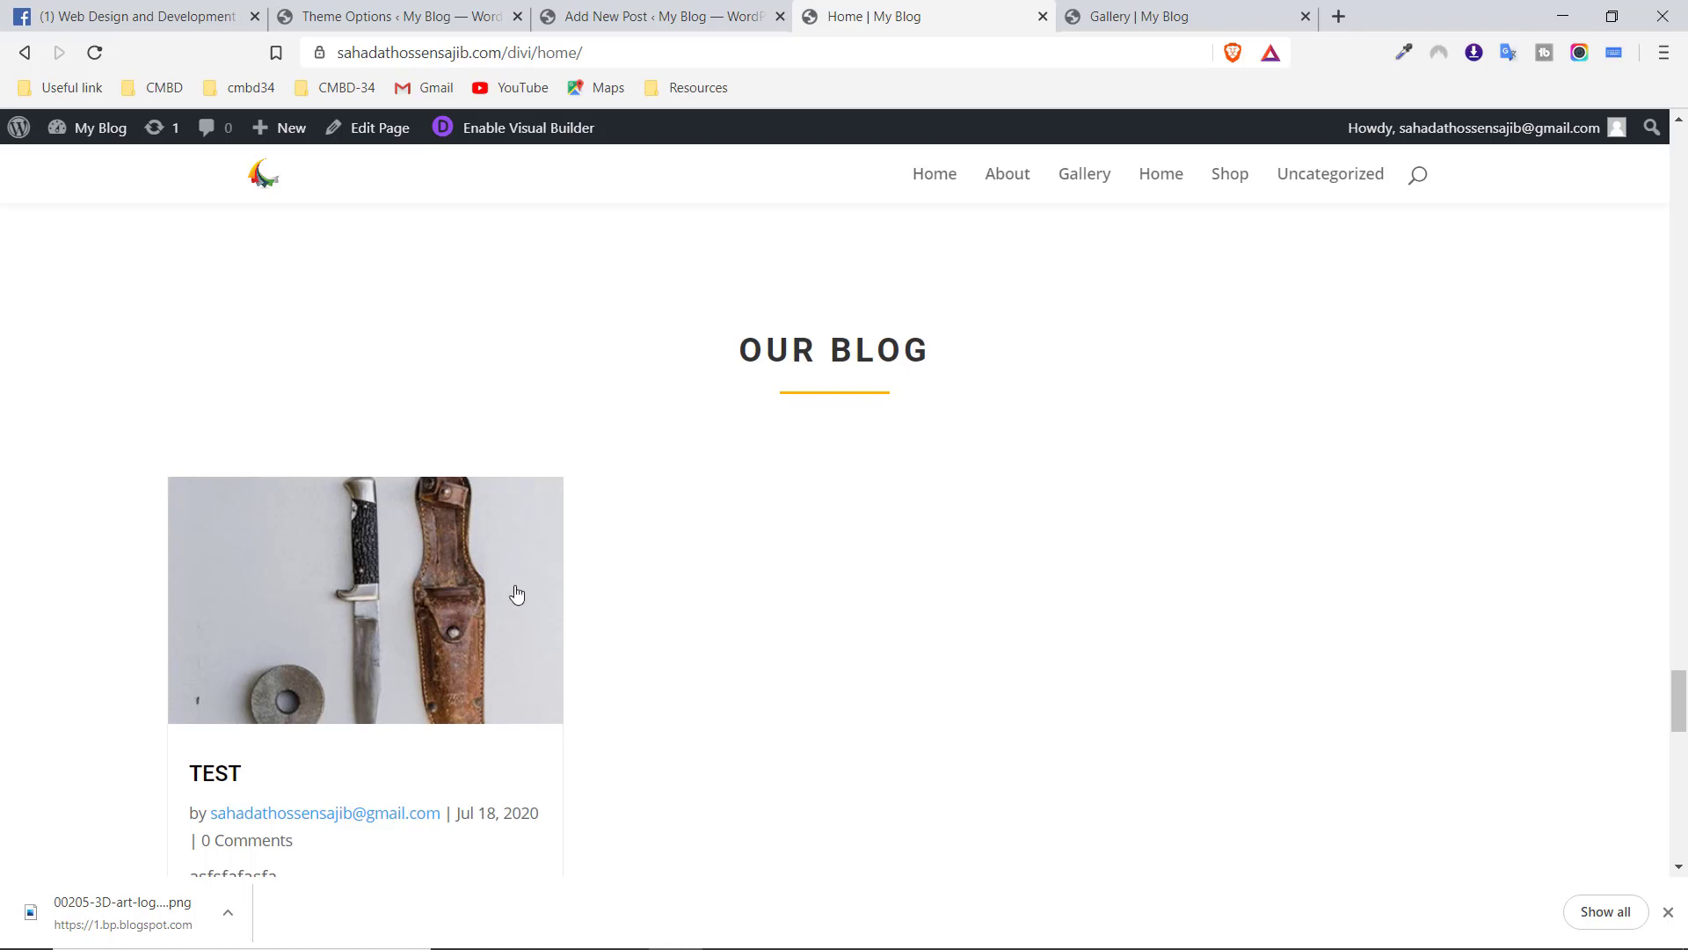
scroll(392, 526, down, 2)
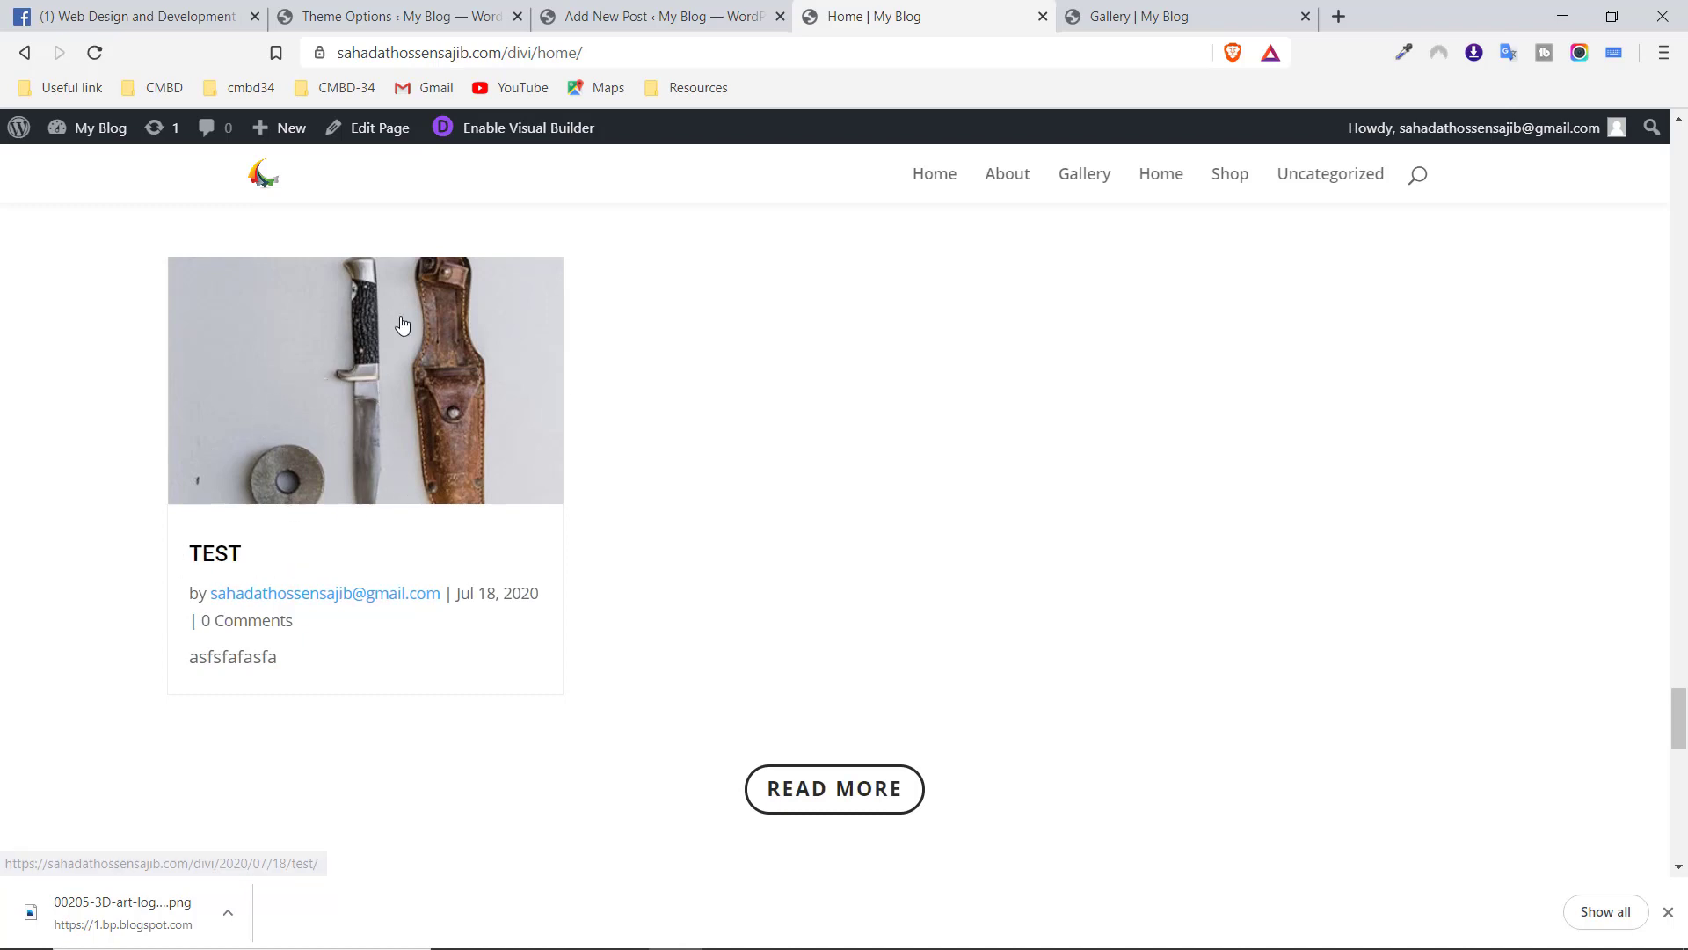
Compare the knife image in the "Test" post's editor with the thumbnail on the Home page's blog card
click(670, 7)
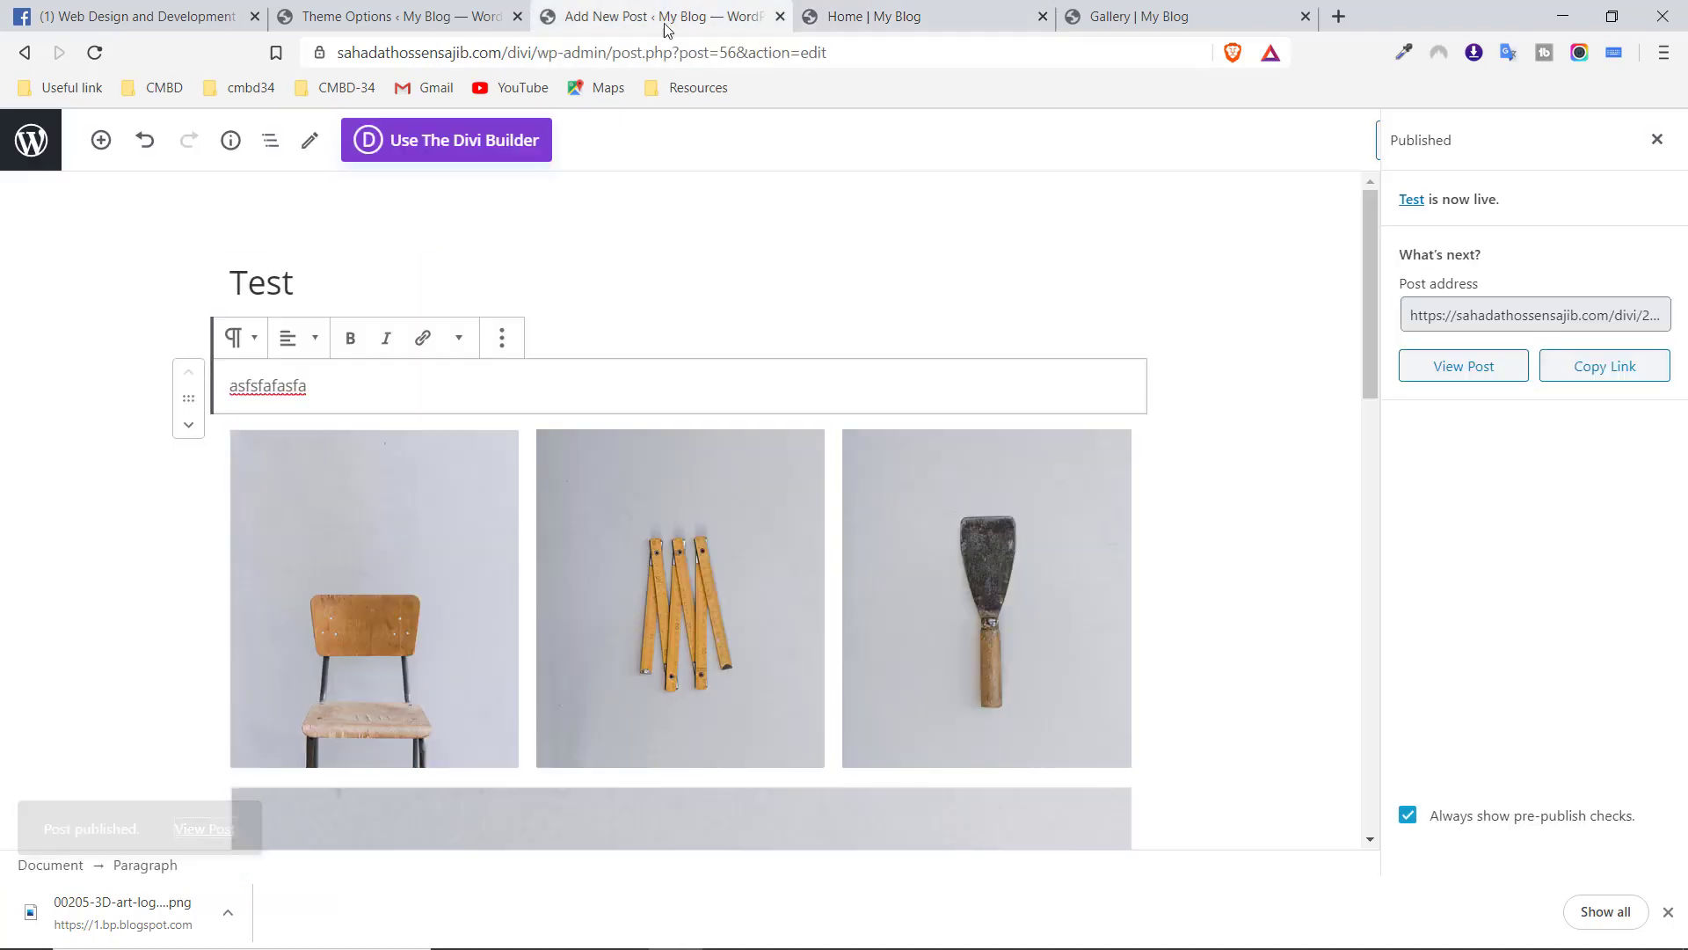
scroll(618, 452, down, 5)
scroll(618, 454, down, 3)
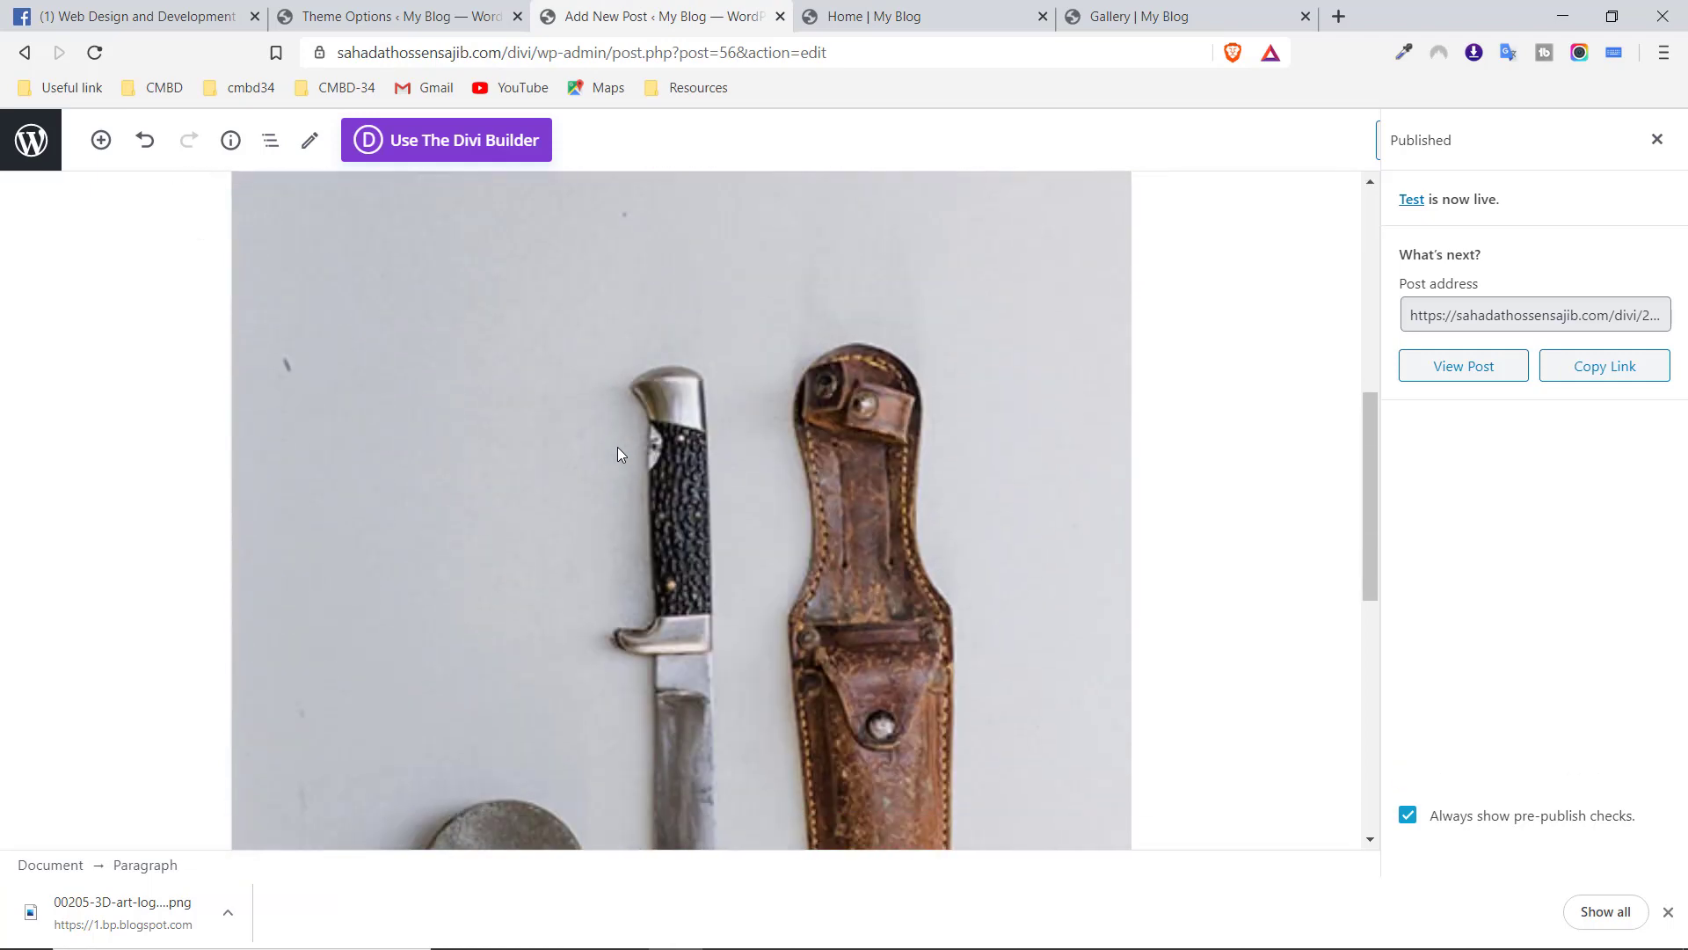
scroll(633, 455, down, 5)
scroll(367, 489, up, 5)
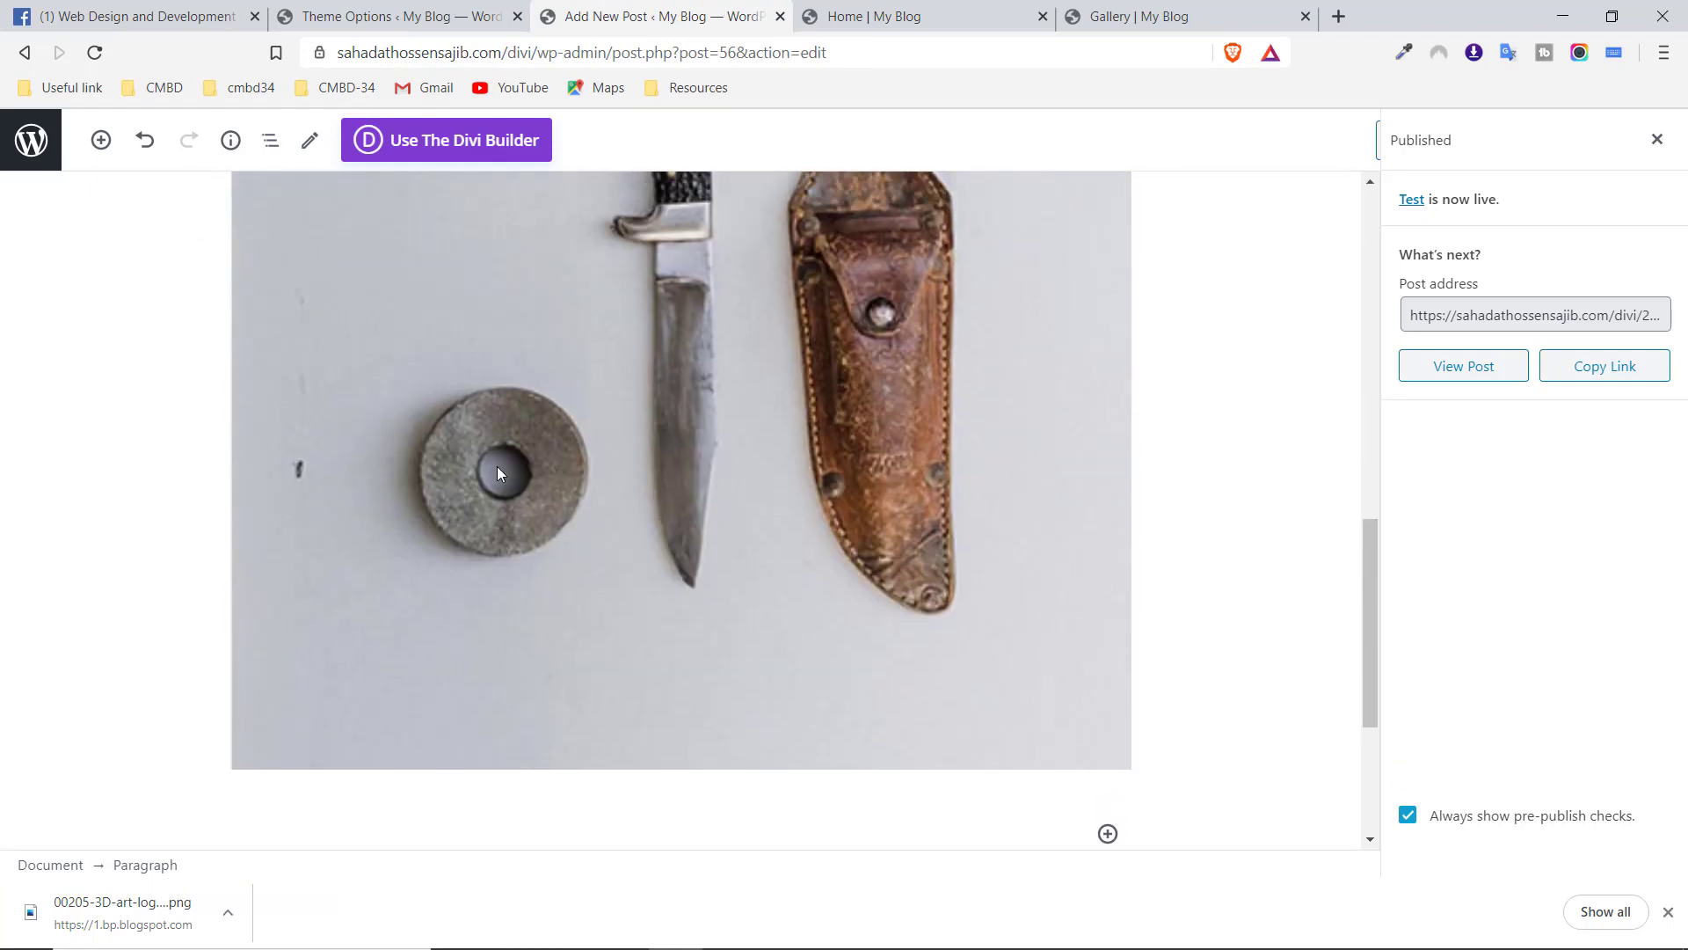
key(ctrl+shift+Tab)
scroll(535, 491, up, 5)
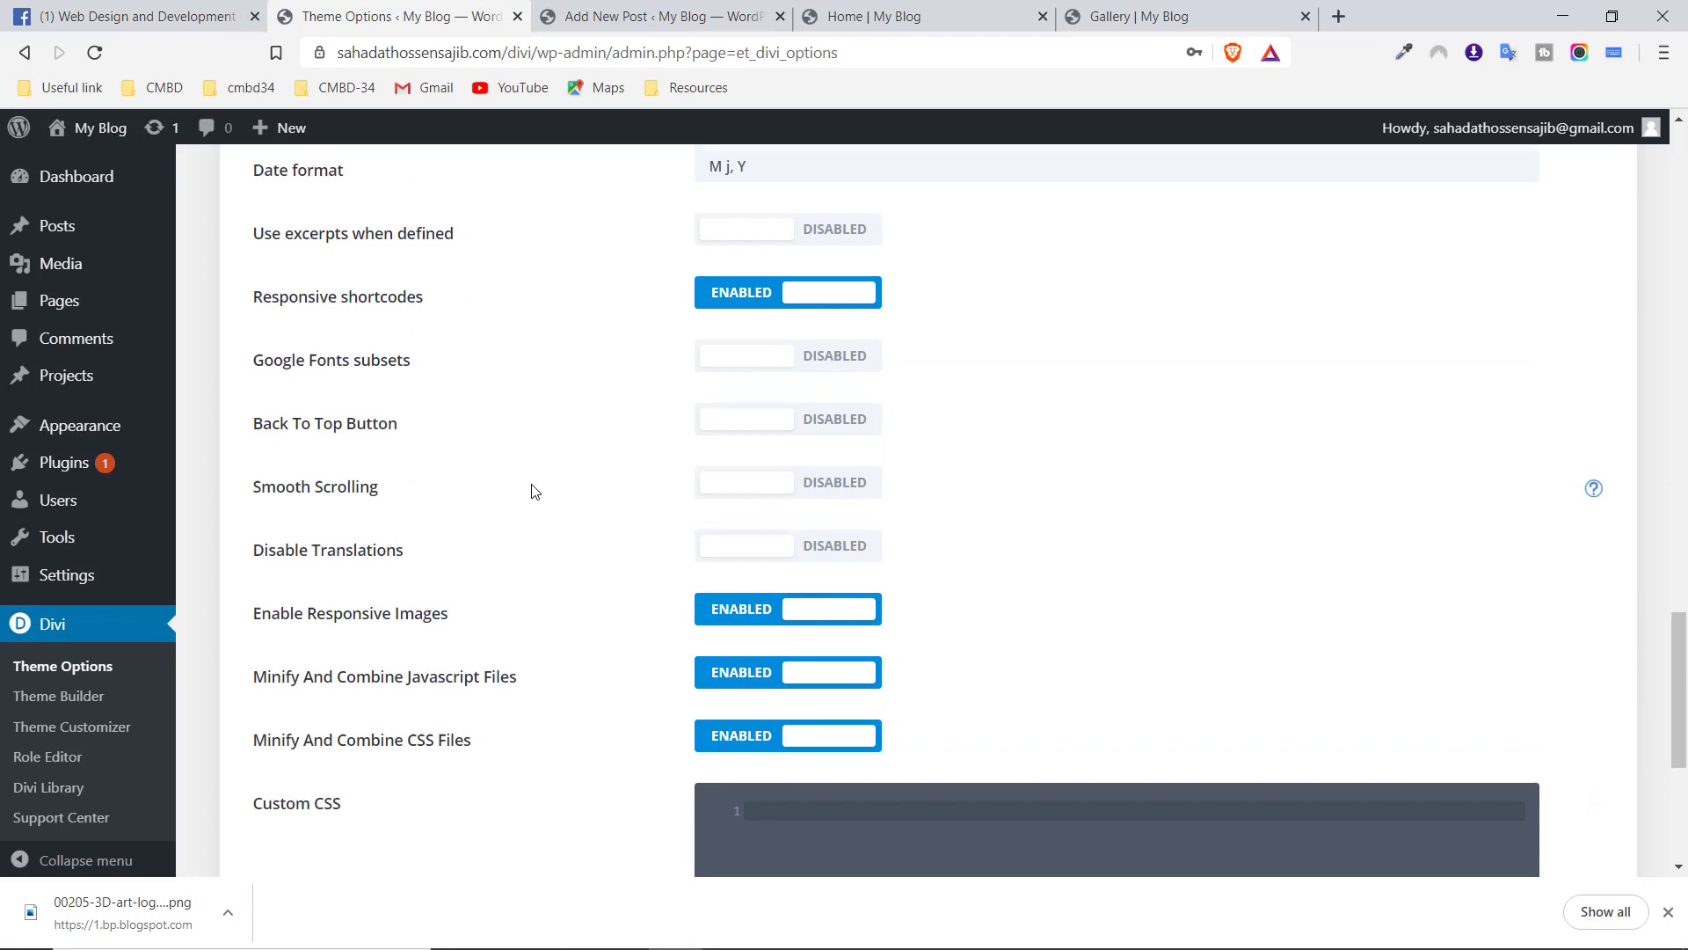
scroll(533, 490, up, 5)
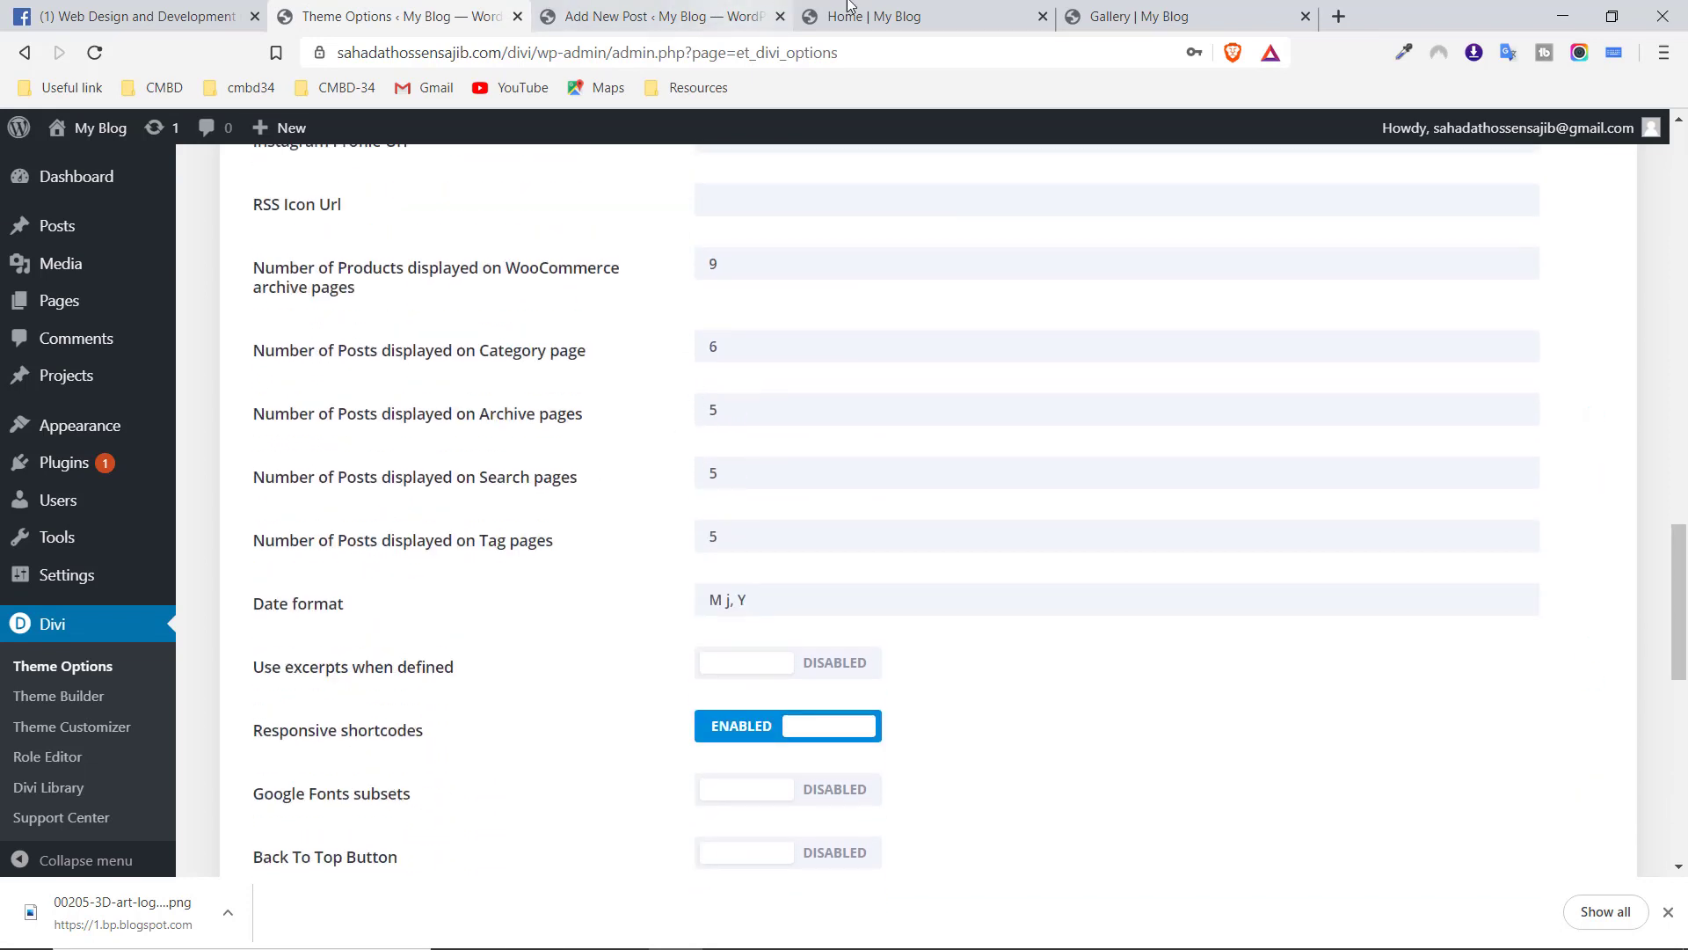
click(889, 16)
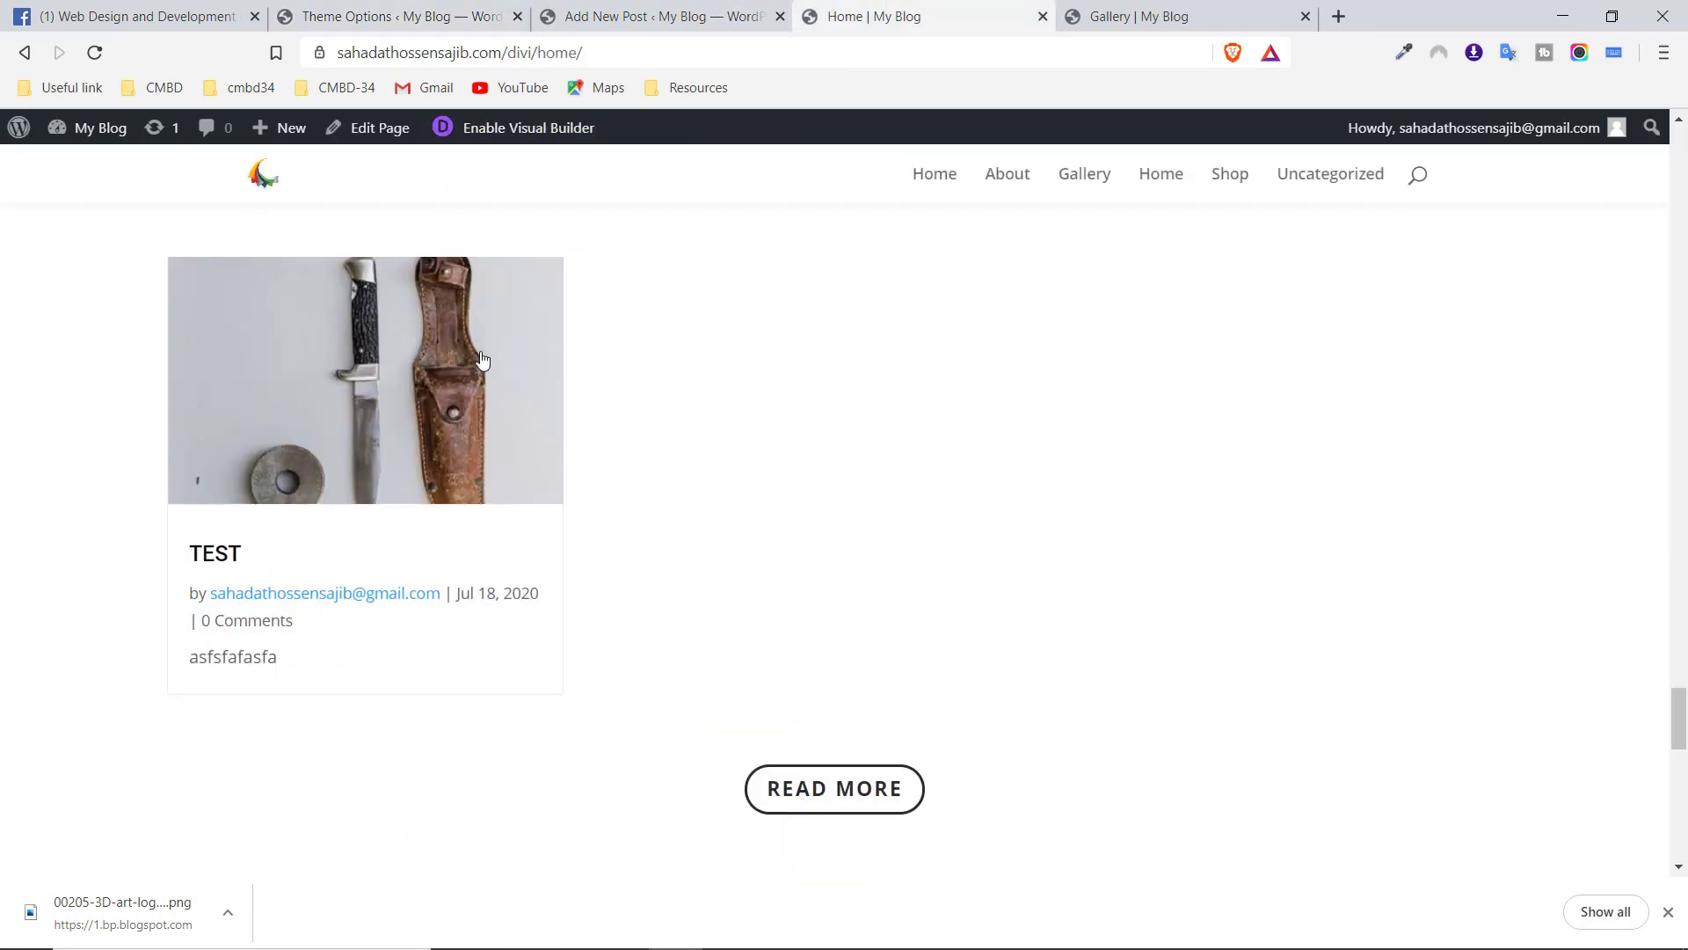
Switch Blog Style Mode off and back on in Divi's theme options
click(415, 16)
scroll(644, 432, up, 3)
scroll(644, 433, up, 7)
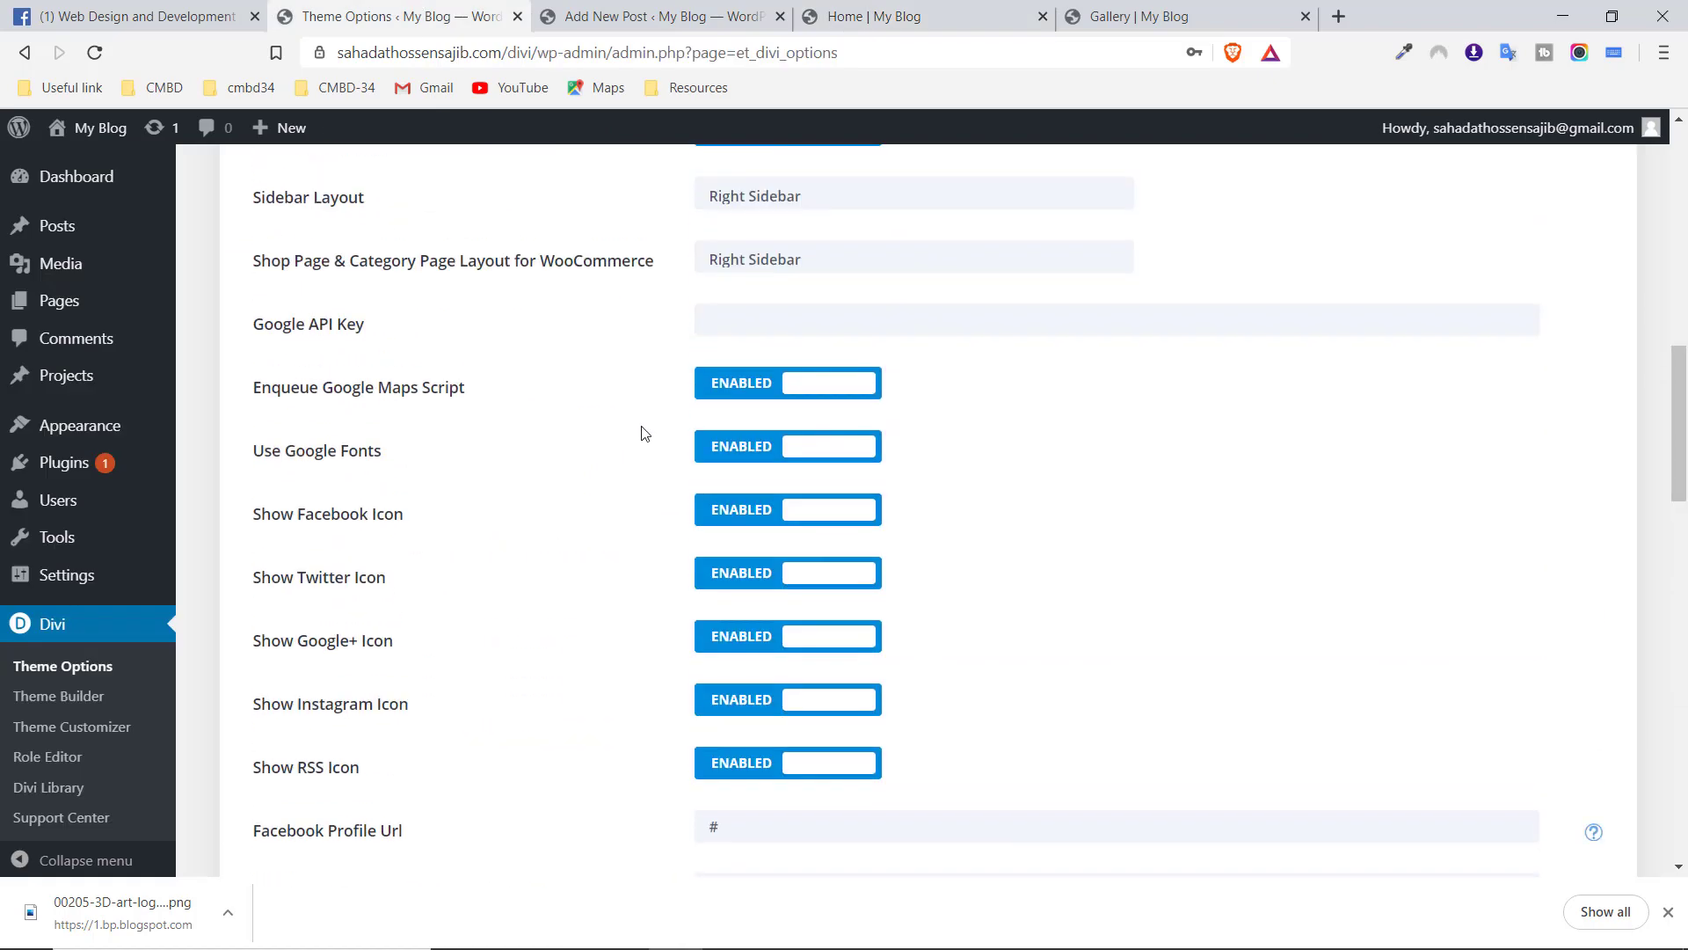
scroll(641, 433, up, 3)
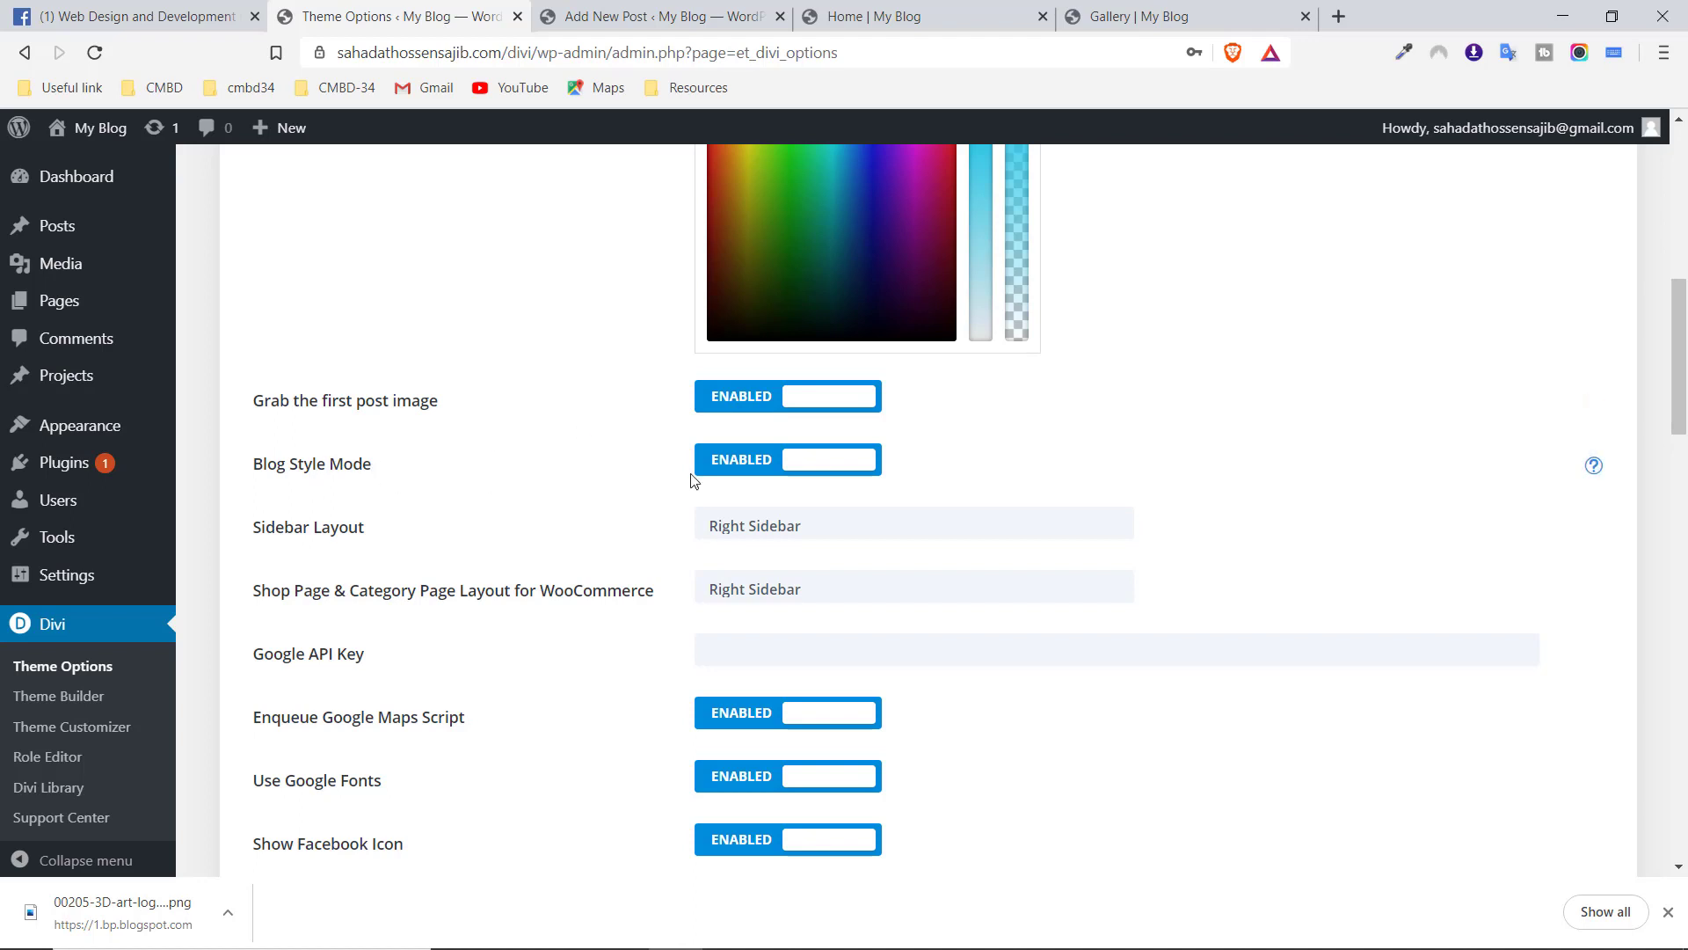
click(747, 466)
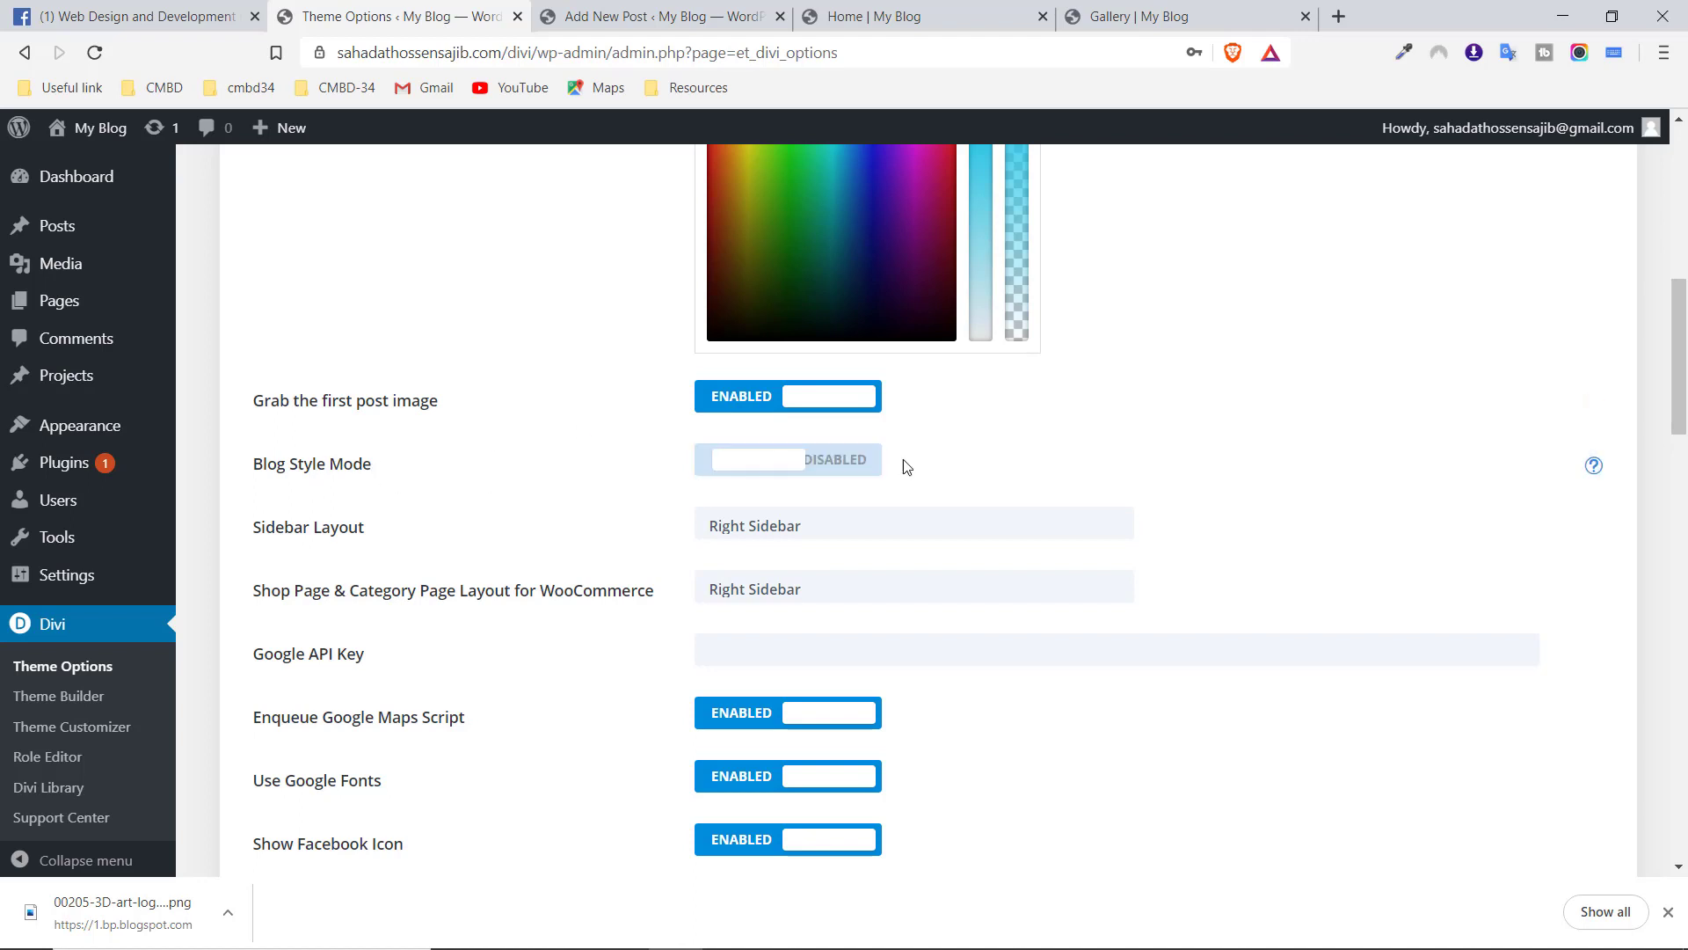
click(831, 457)
Try the "Read More" link under the Home page's "Our Blog" section and return to the "Test" card
click(676, 12)
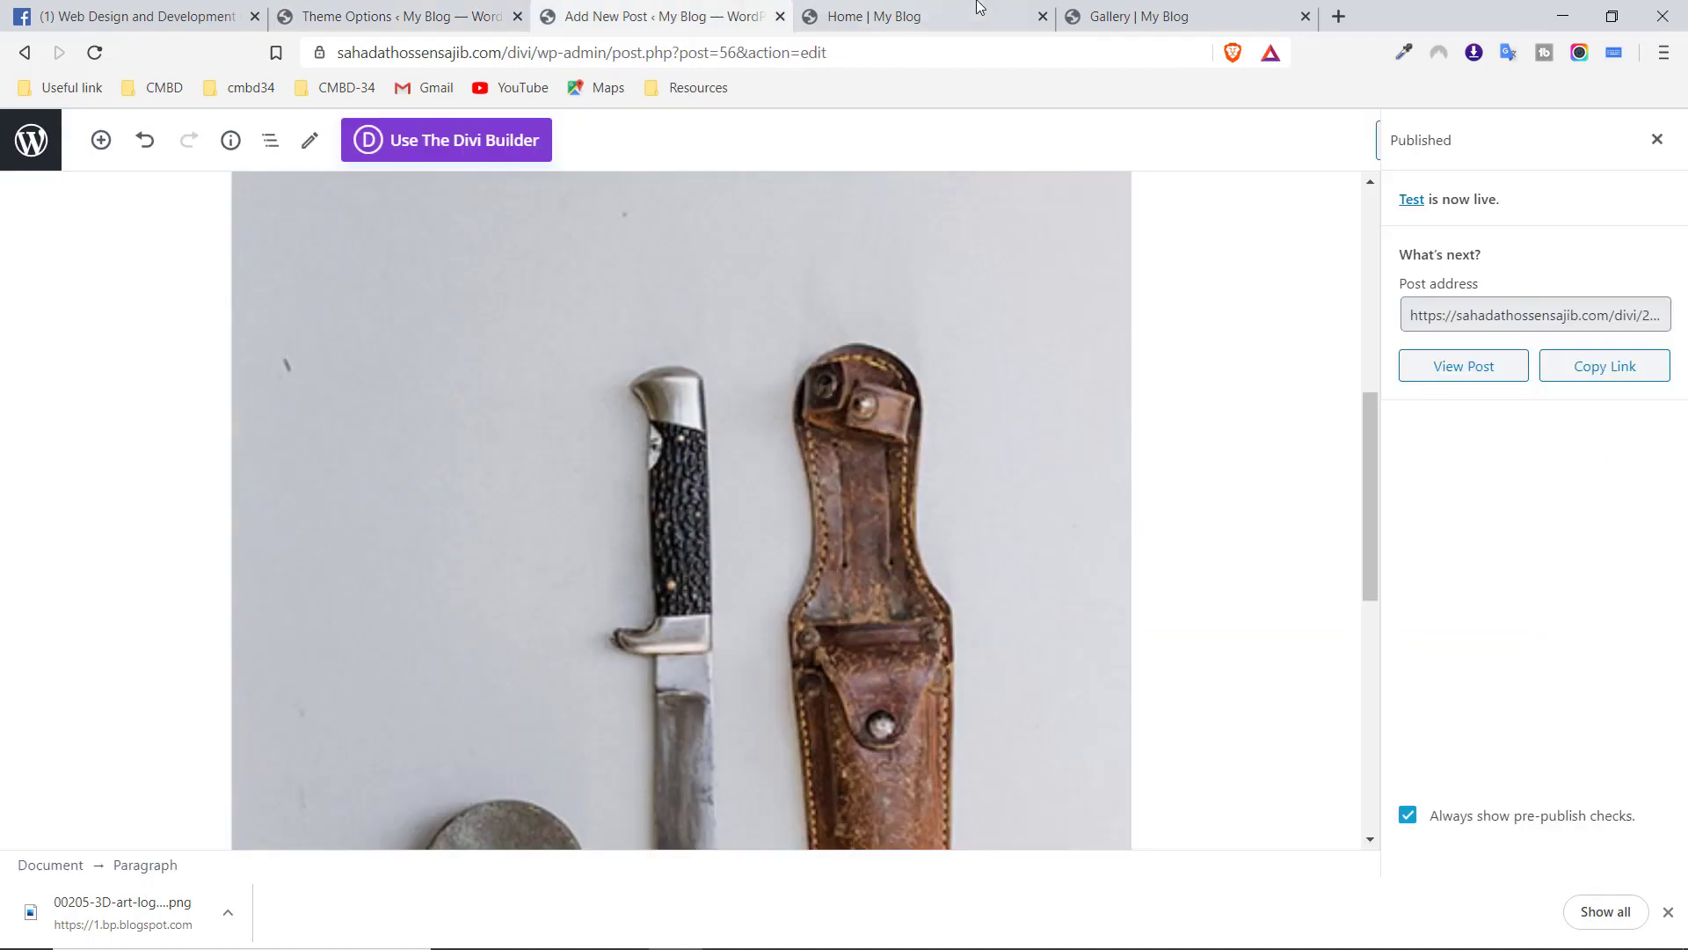
click(983, 8)
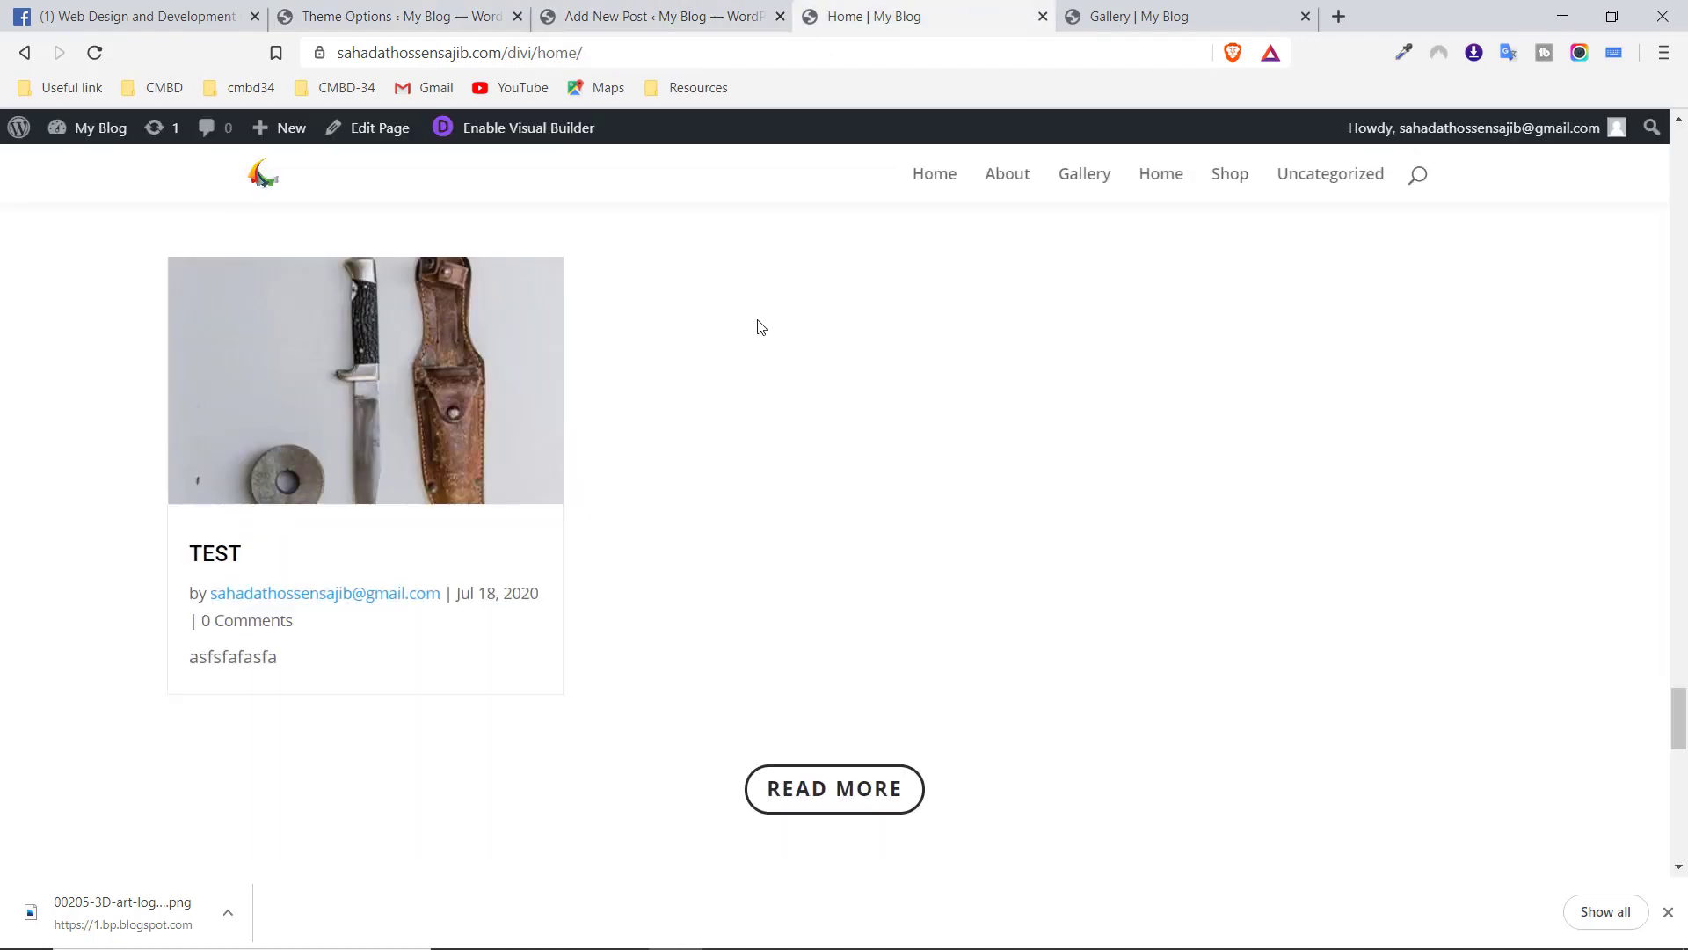
scroll(580, 505, up, 1)
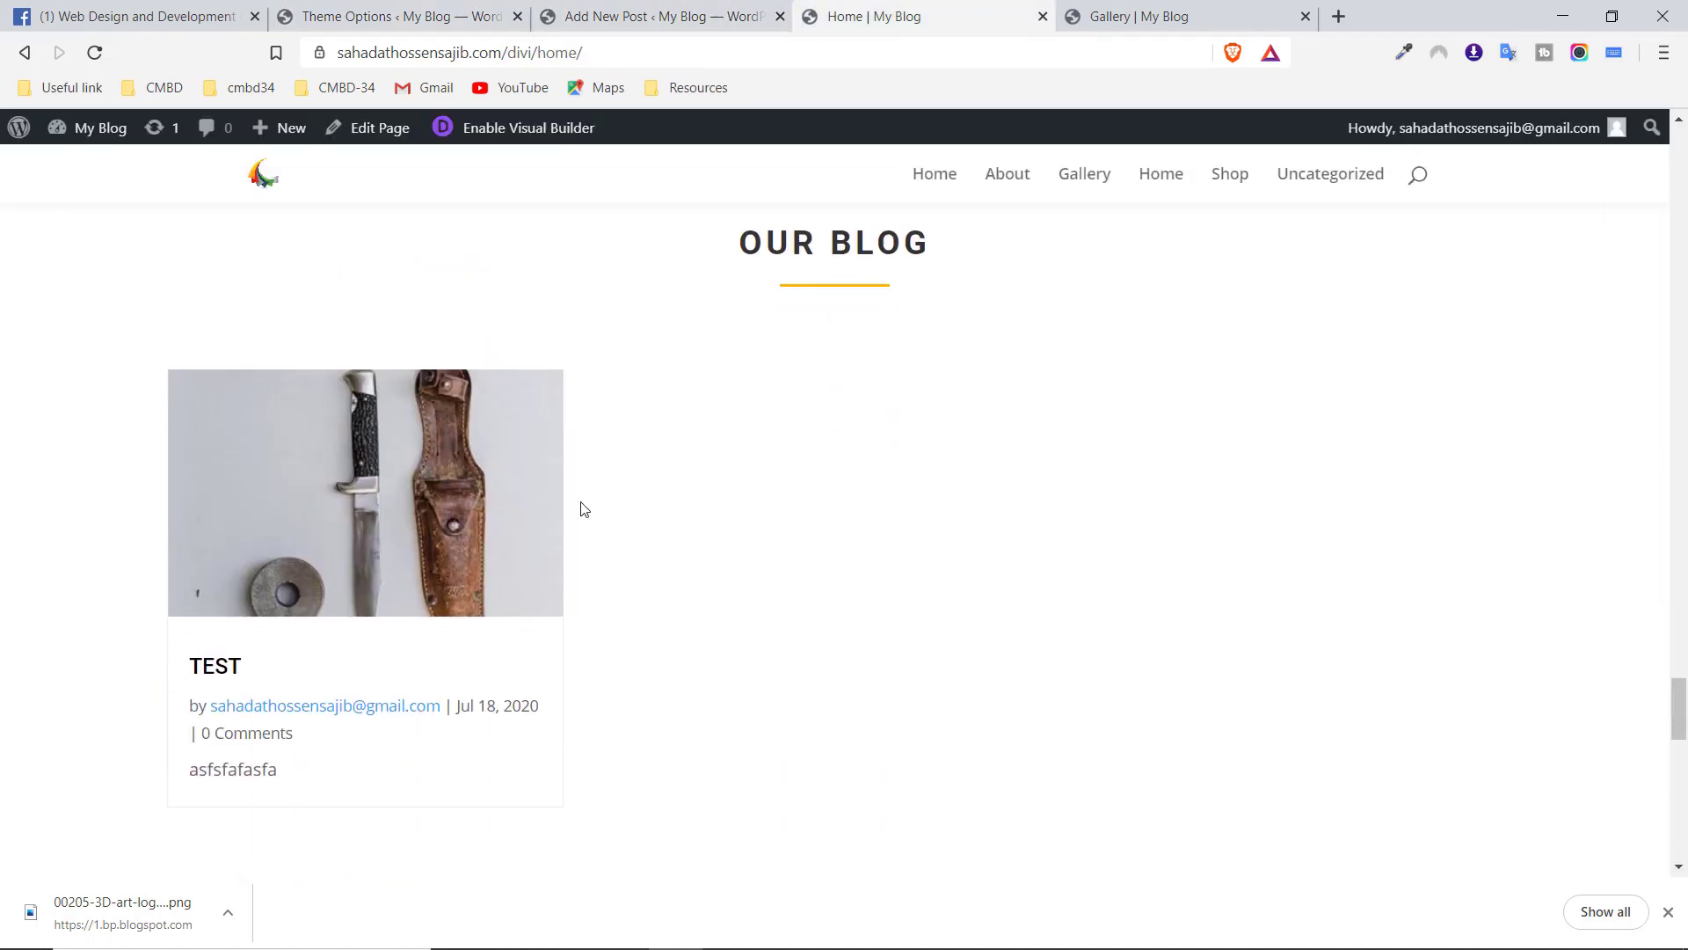
scroll(766, 784, down, 3)
click(830, 689)
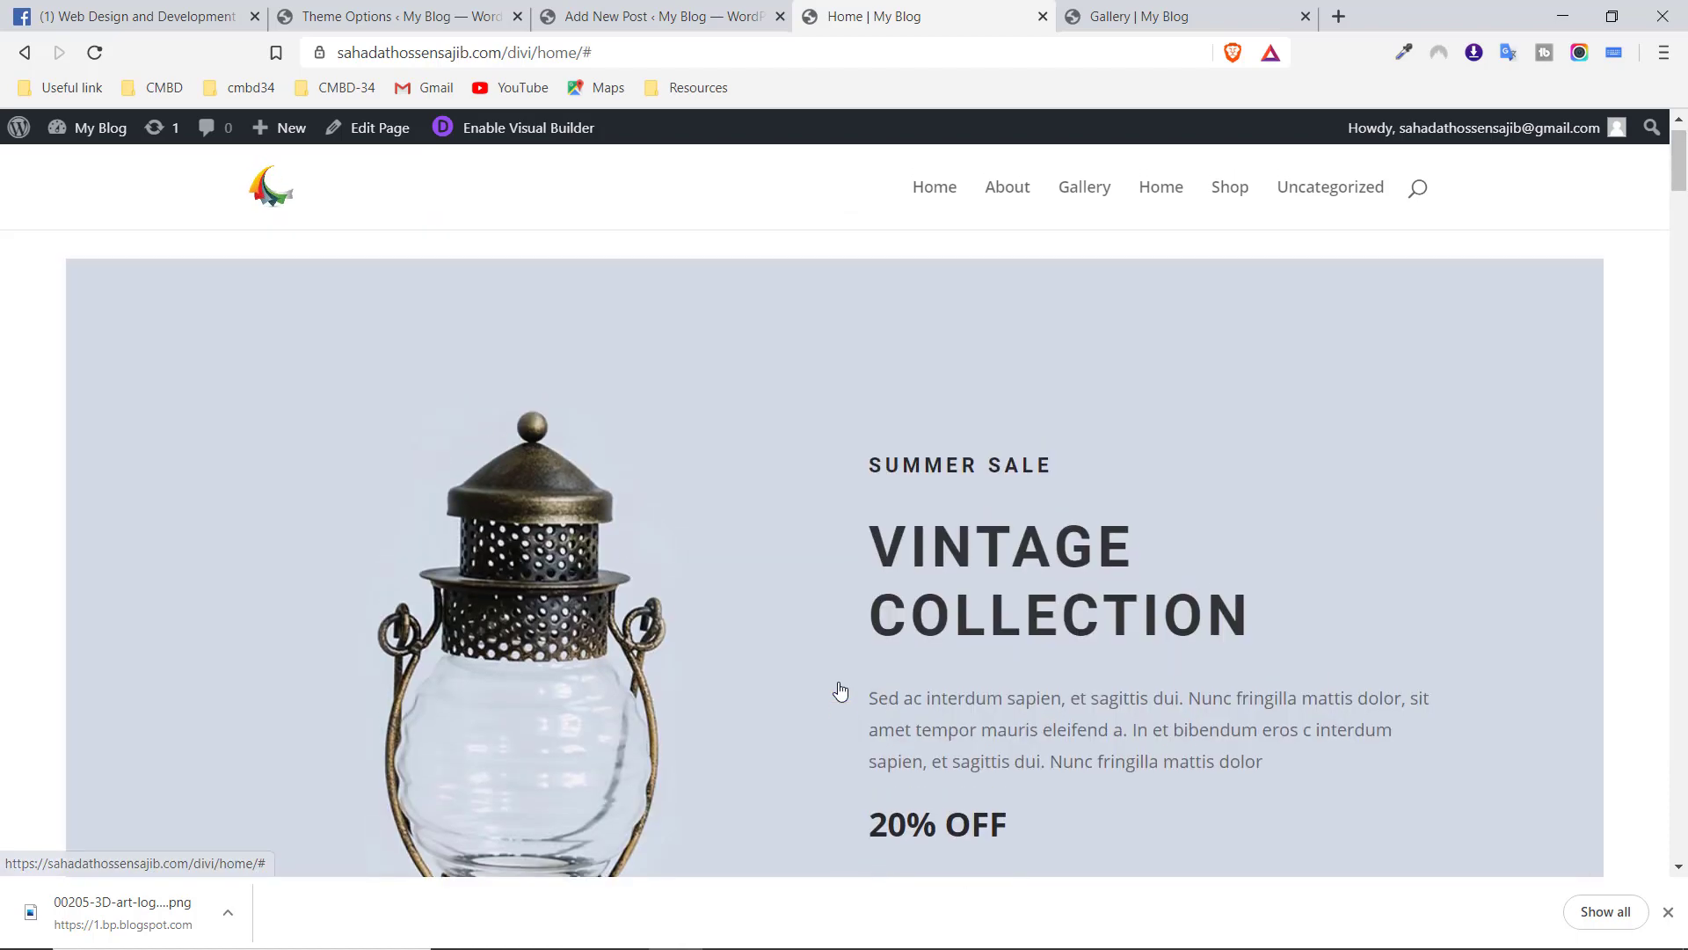
scroll(846, 503, down, 7)
scroll(850, 511, down, 20)
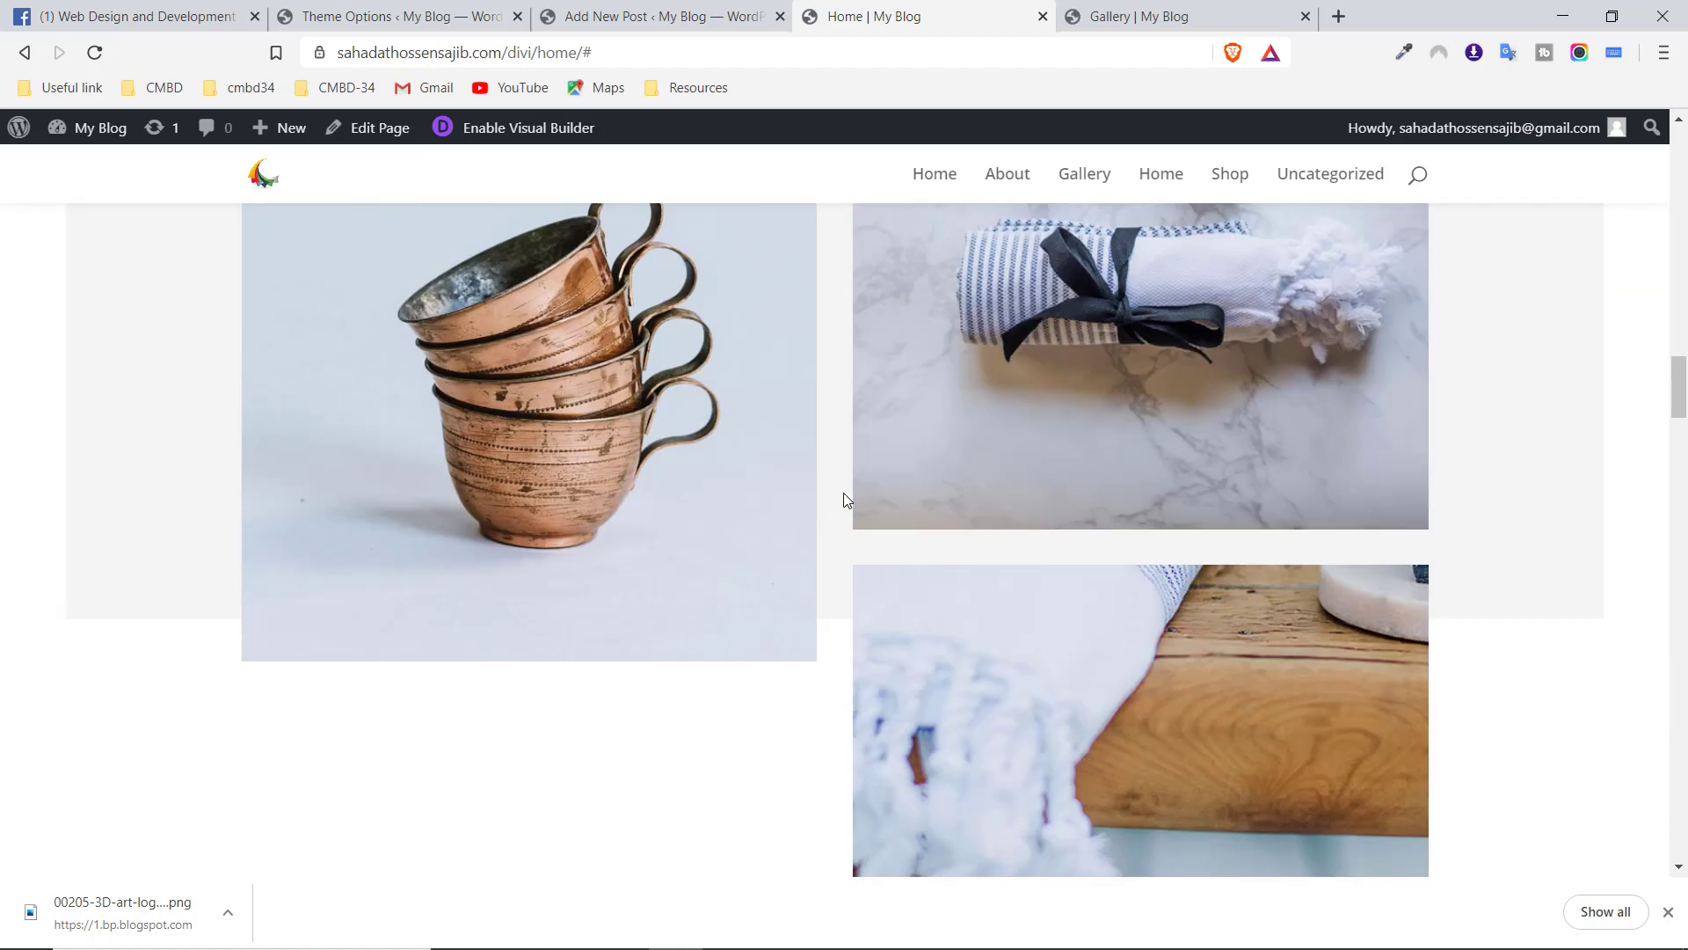
scroll(844, 493, down, 15)
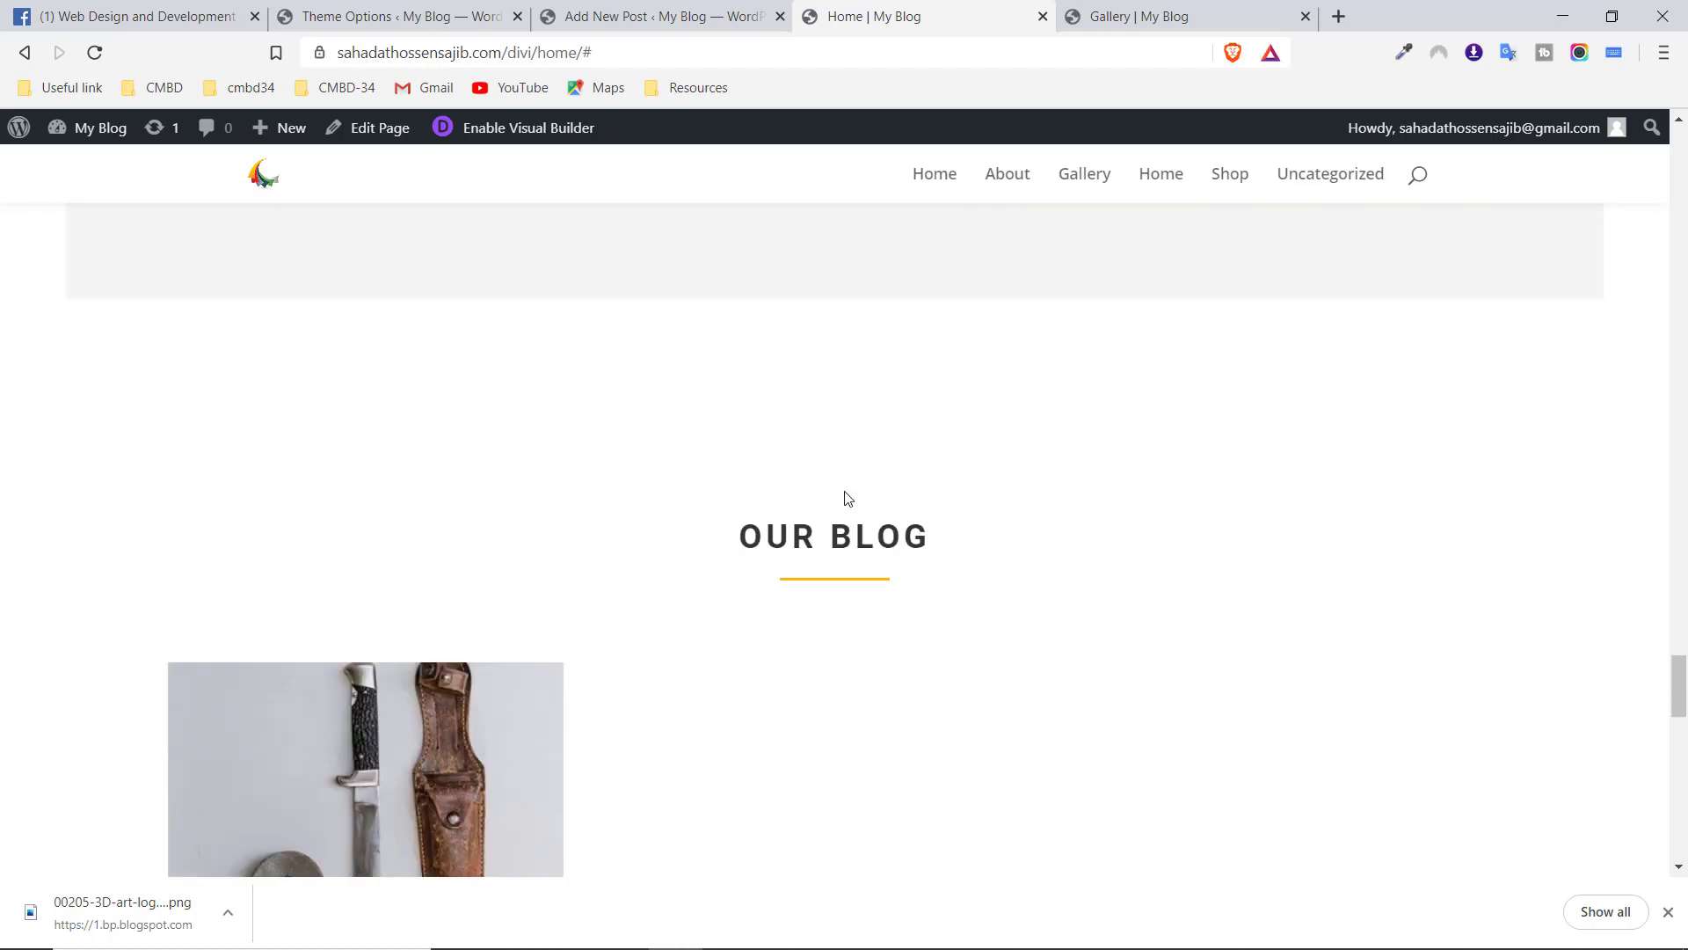
scroll(844, 492, up, 2)
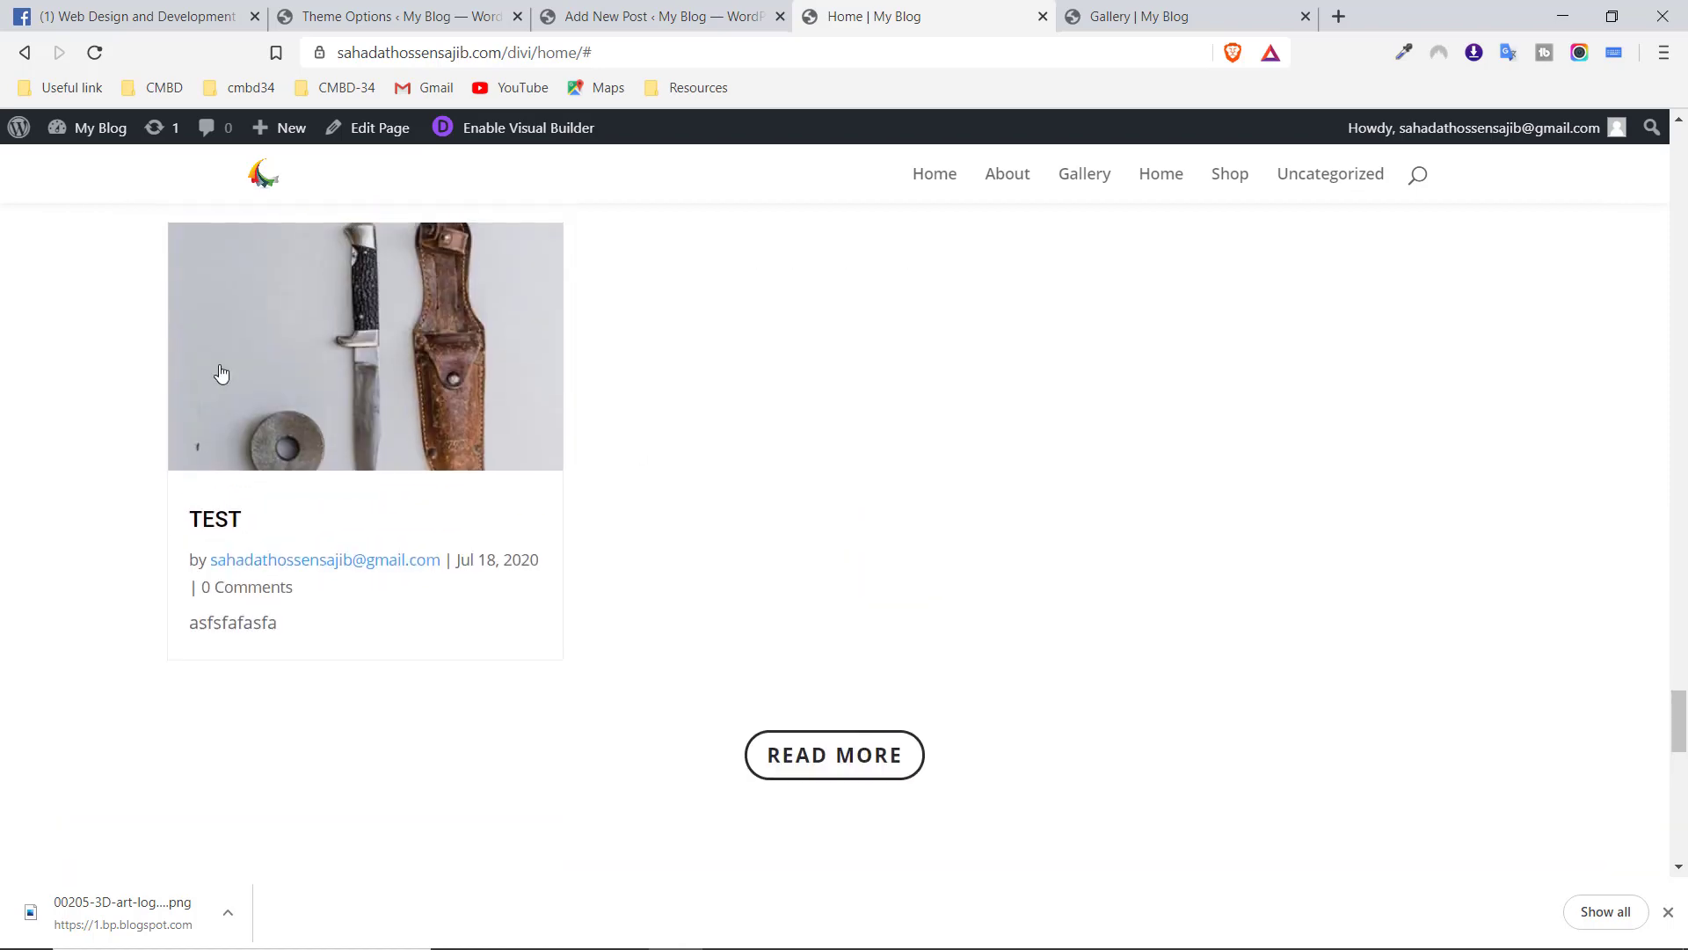
Open the "Test" post from its blog card image and examine the full post page
click(417, 367)
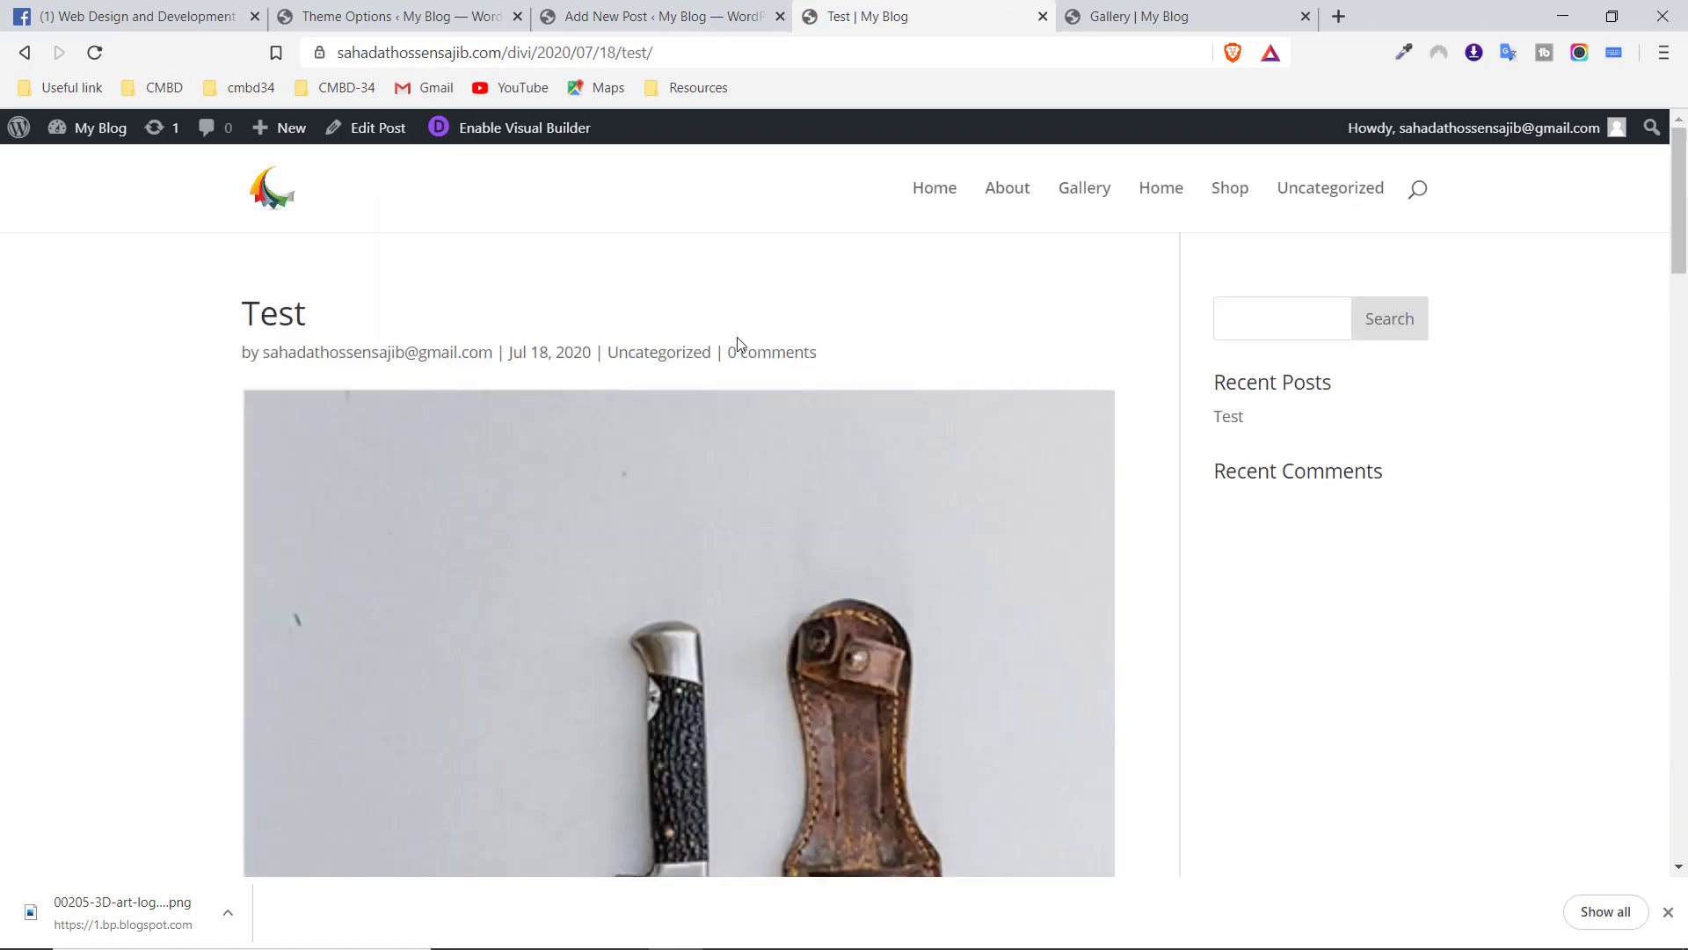
scroll(698, 366, down, 15)
scroll(698, 366, down, 5)
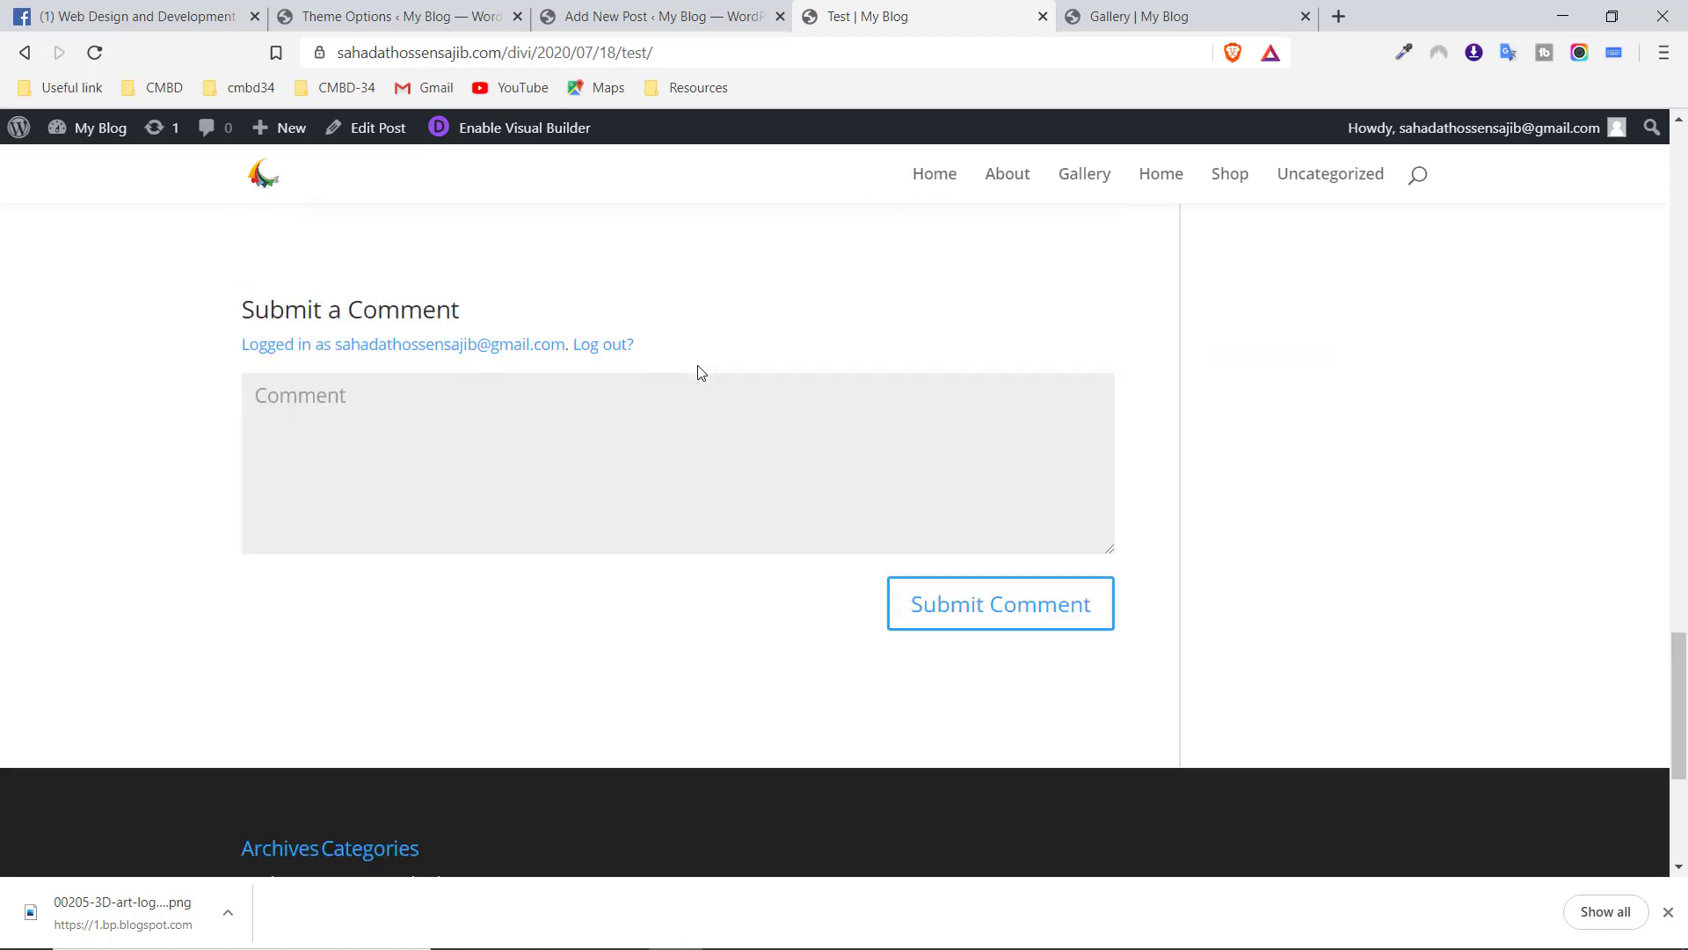
scroll(699, 366, up, 20)
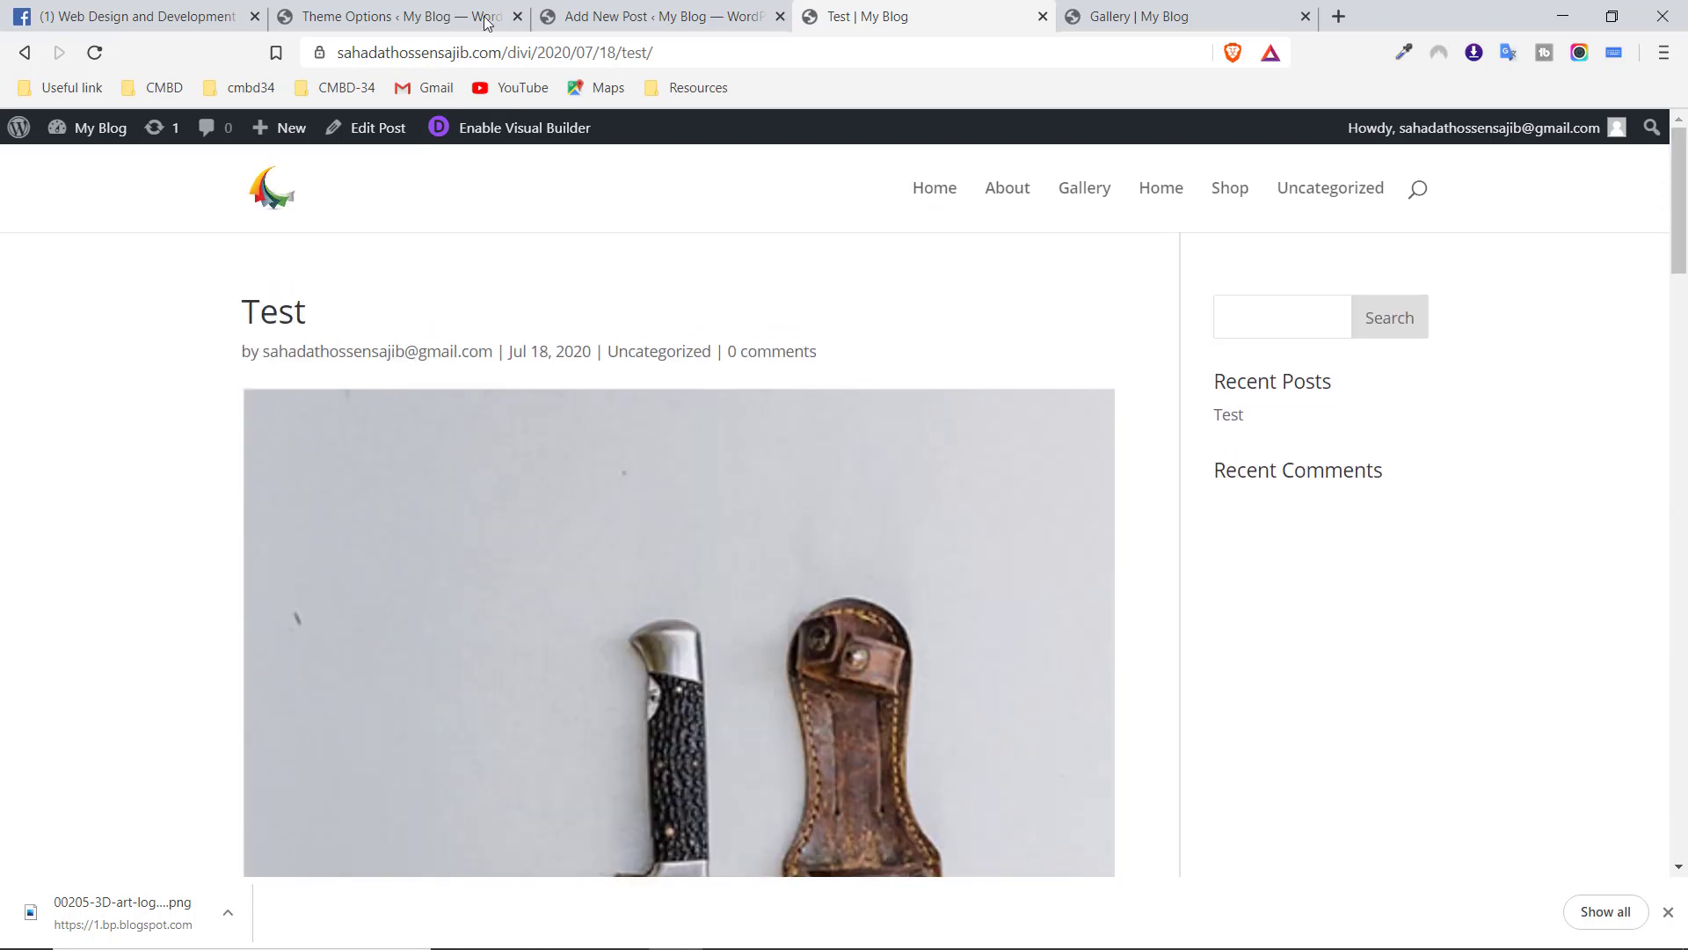
Compare the Sidebar Layout setting in Divi's theme options with the sidebar on the "Test" post page
click(346, 9)
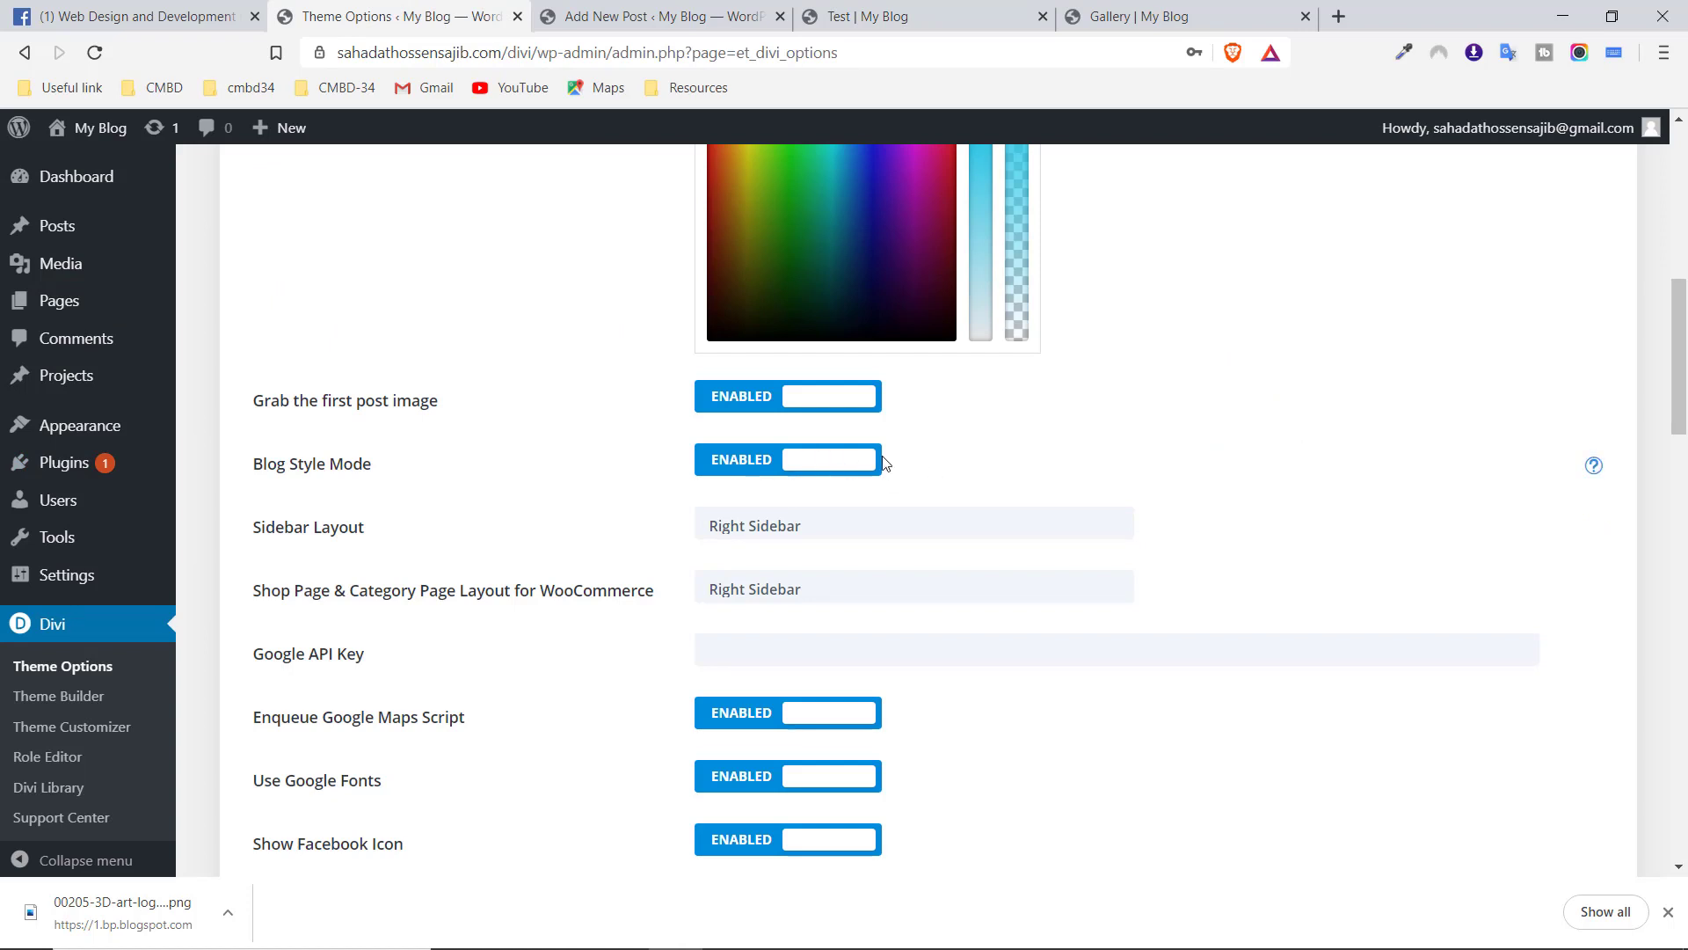
scroll(883, 462, down, 1)
drag(249, 428, 361, 420)
click(243, 400)
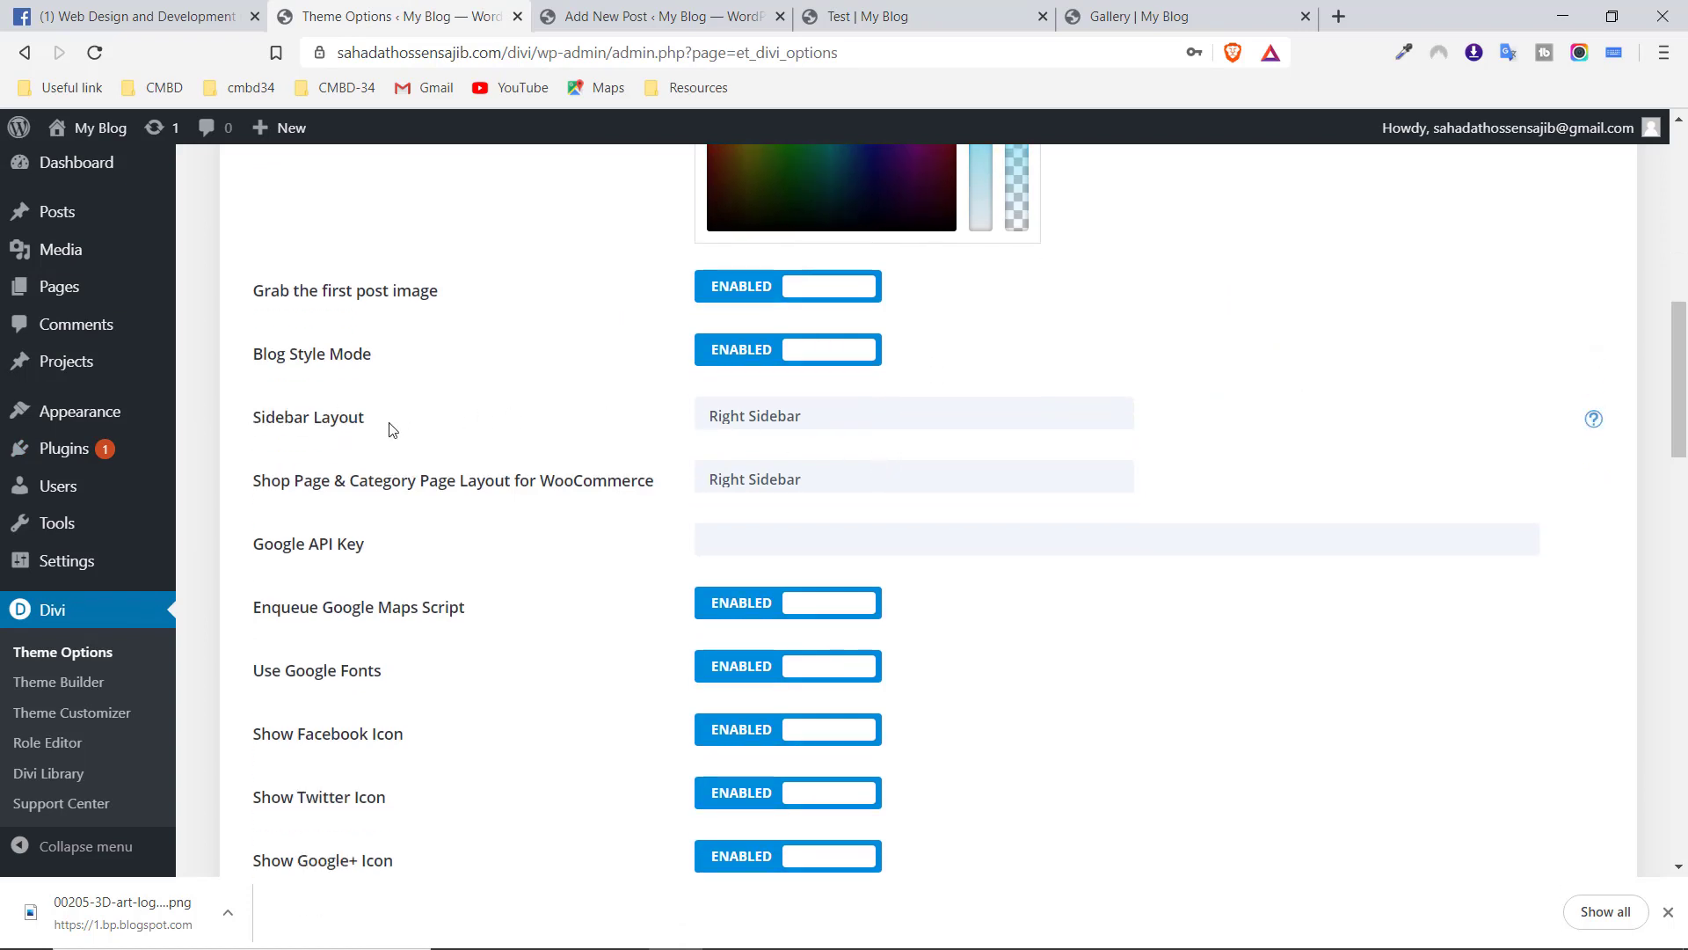
click(915, 9)
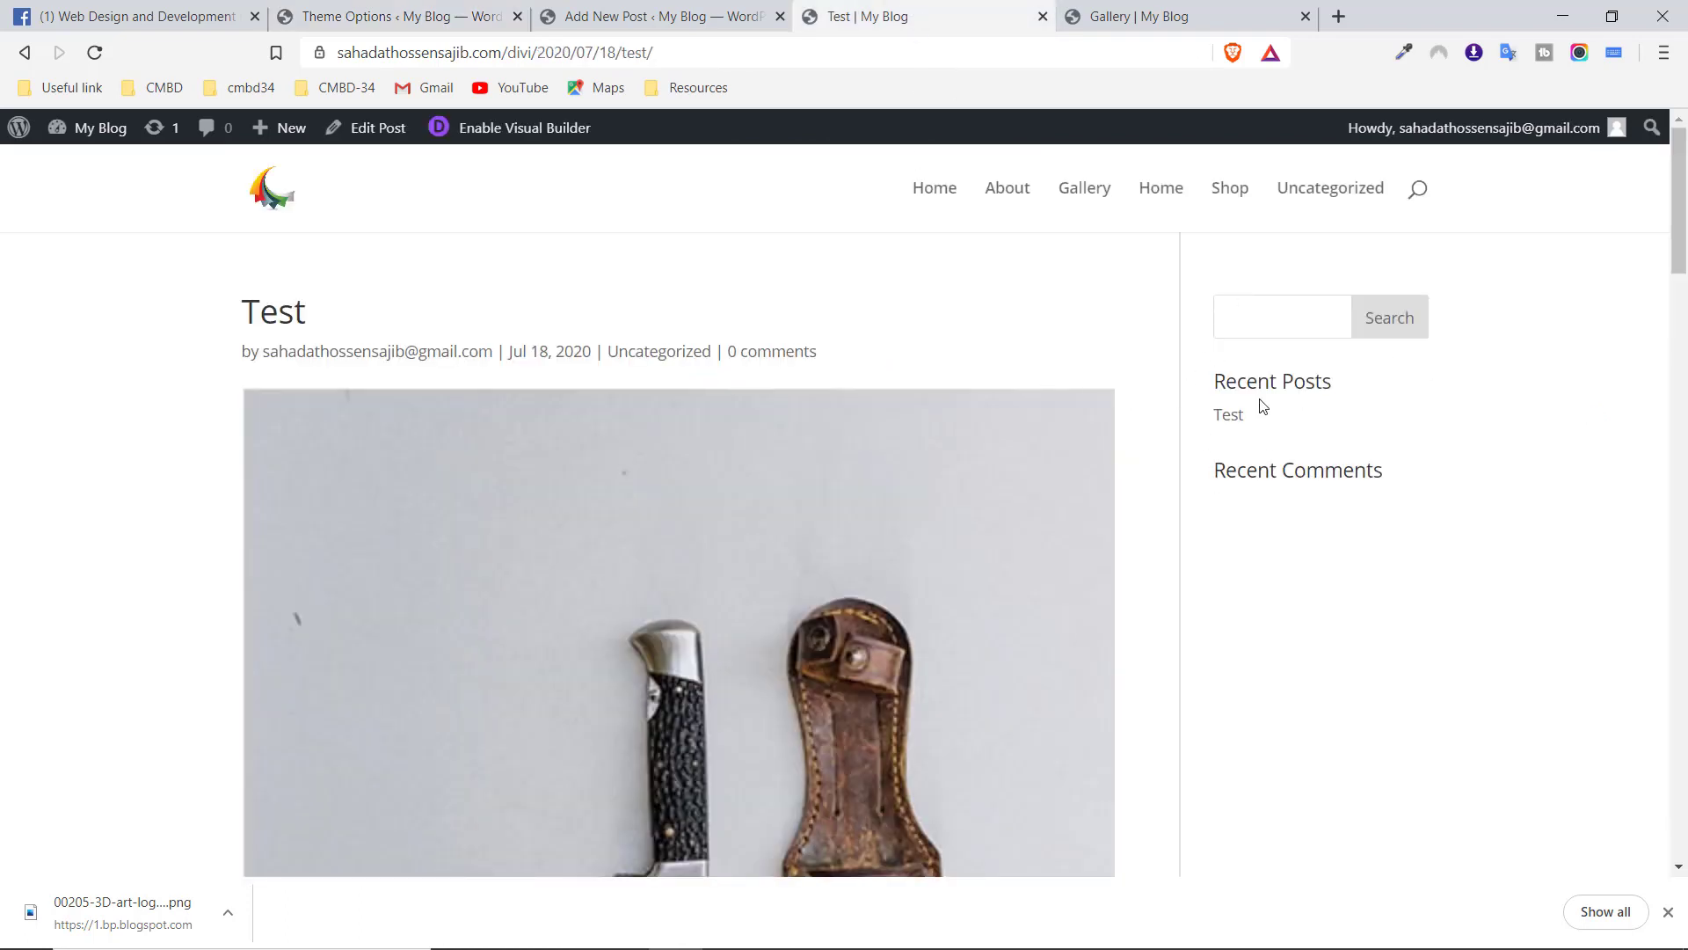
click(387, 13)
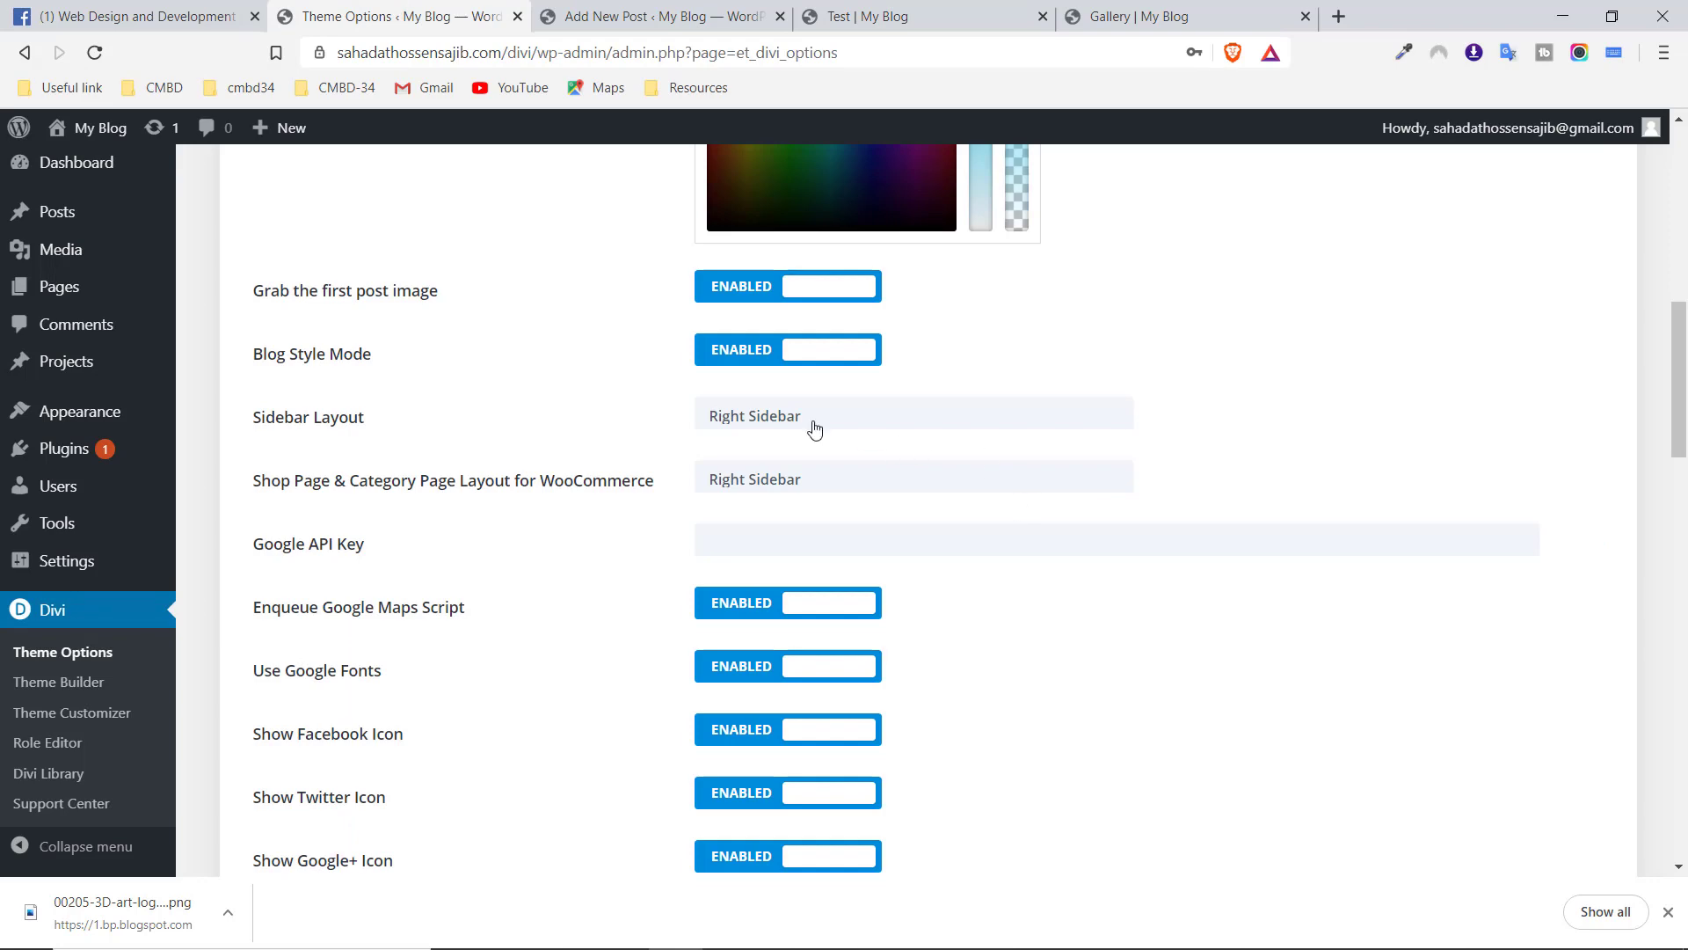
Set the Sidebar Layout to Left Sidebar and save the theme options
click(894, 424)
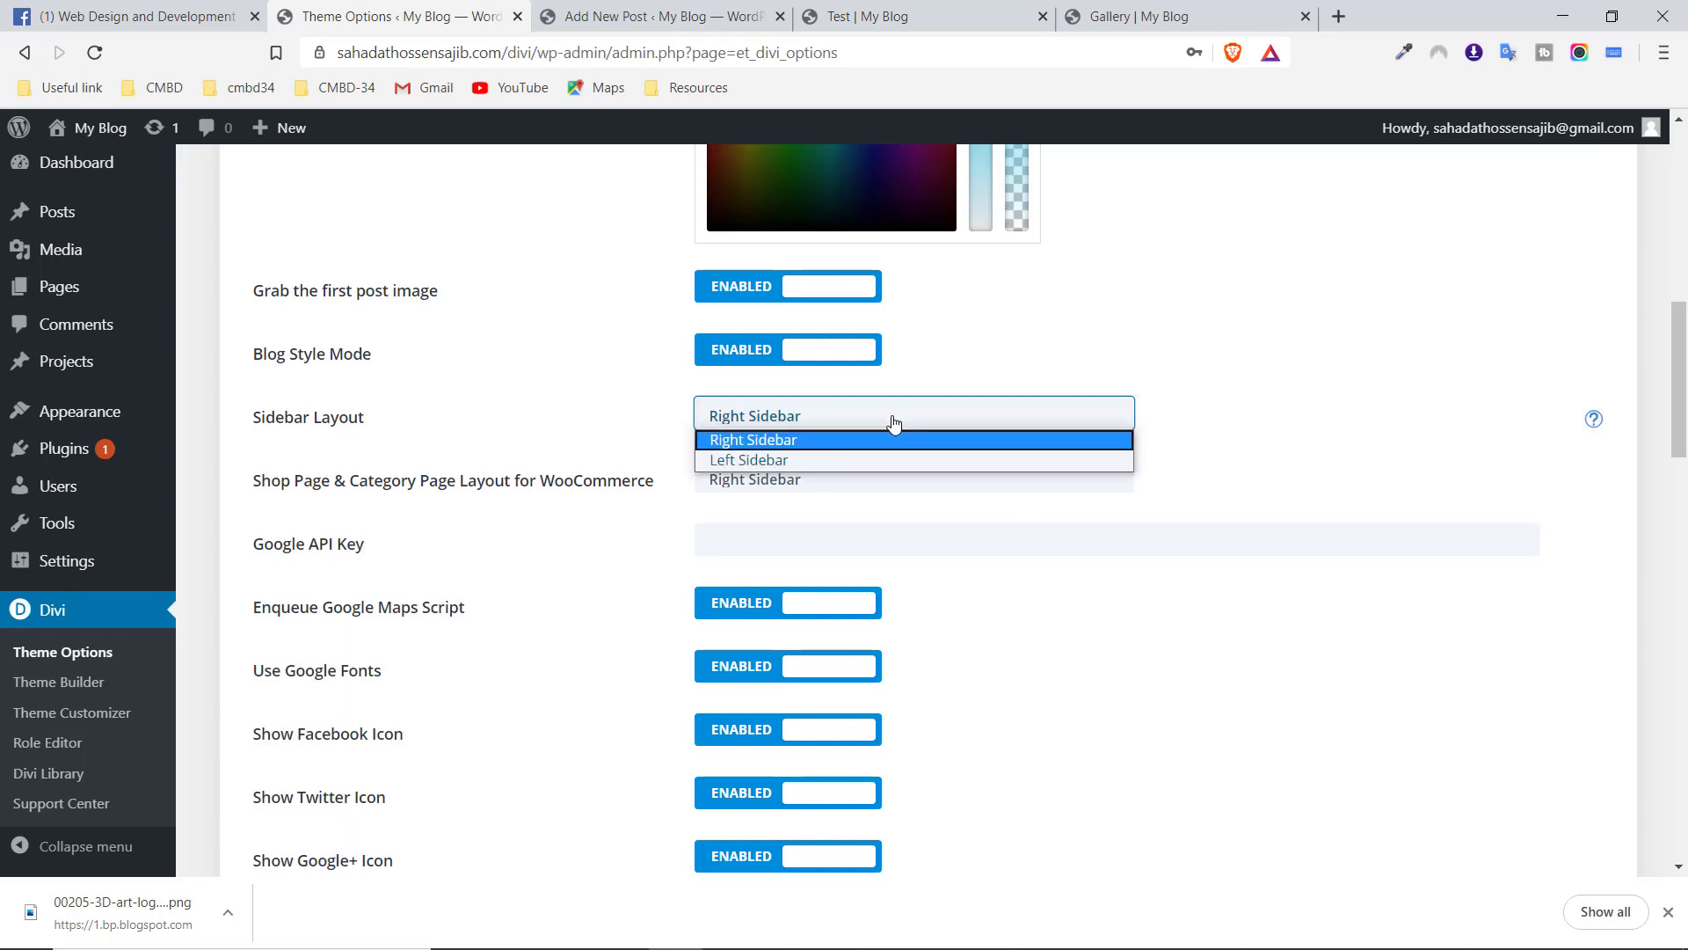
click(835, 459)
scroll(432, 533, down, 1)
scroll(432, 534, down, 15)
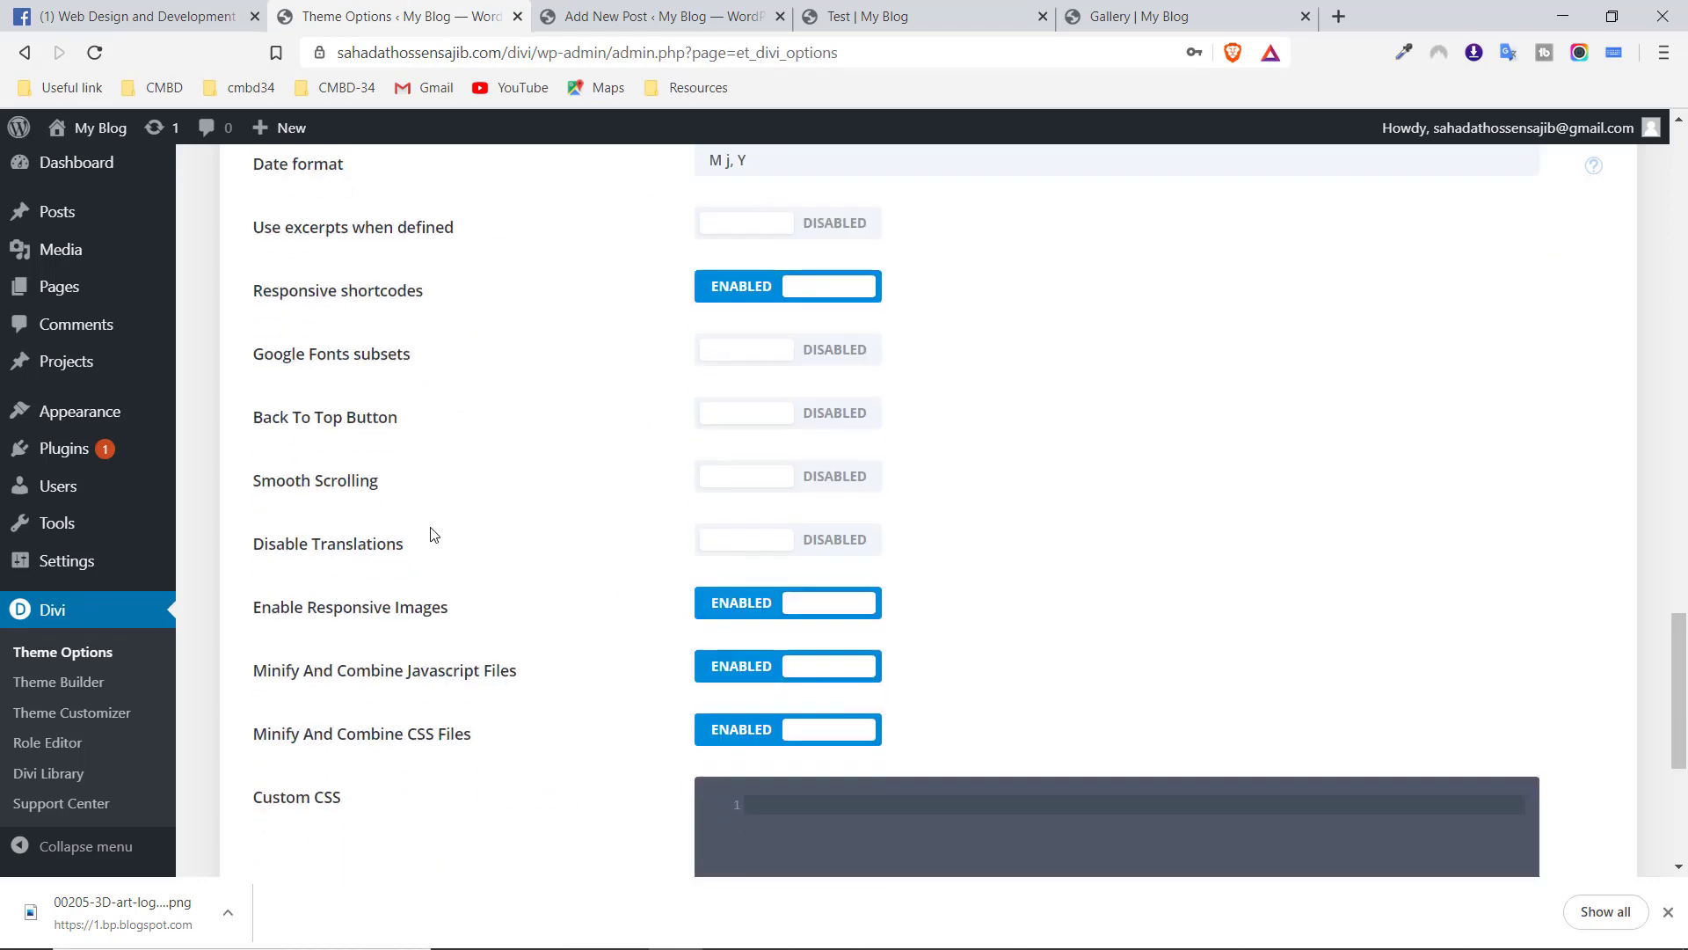
click(338, 785)
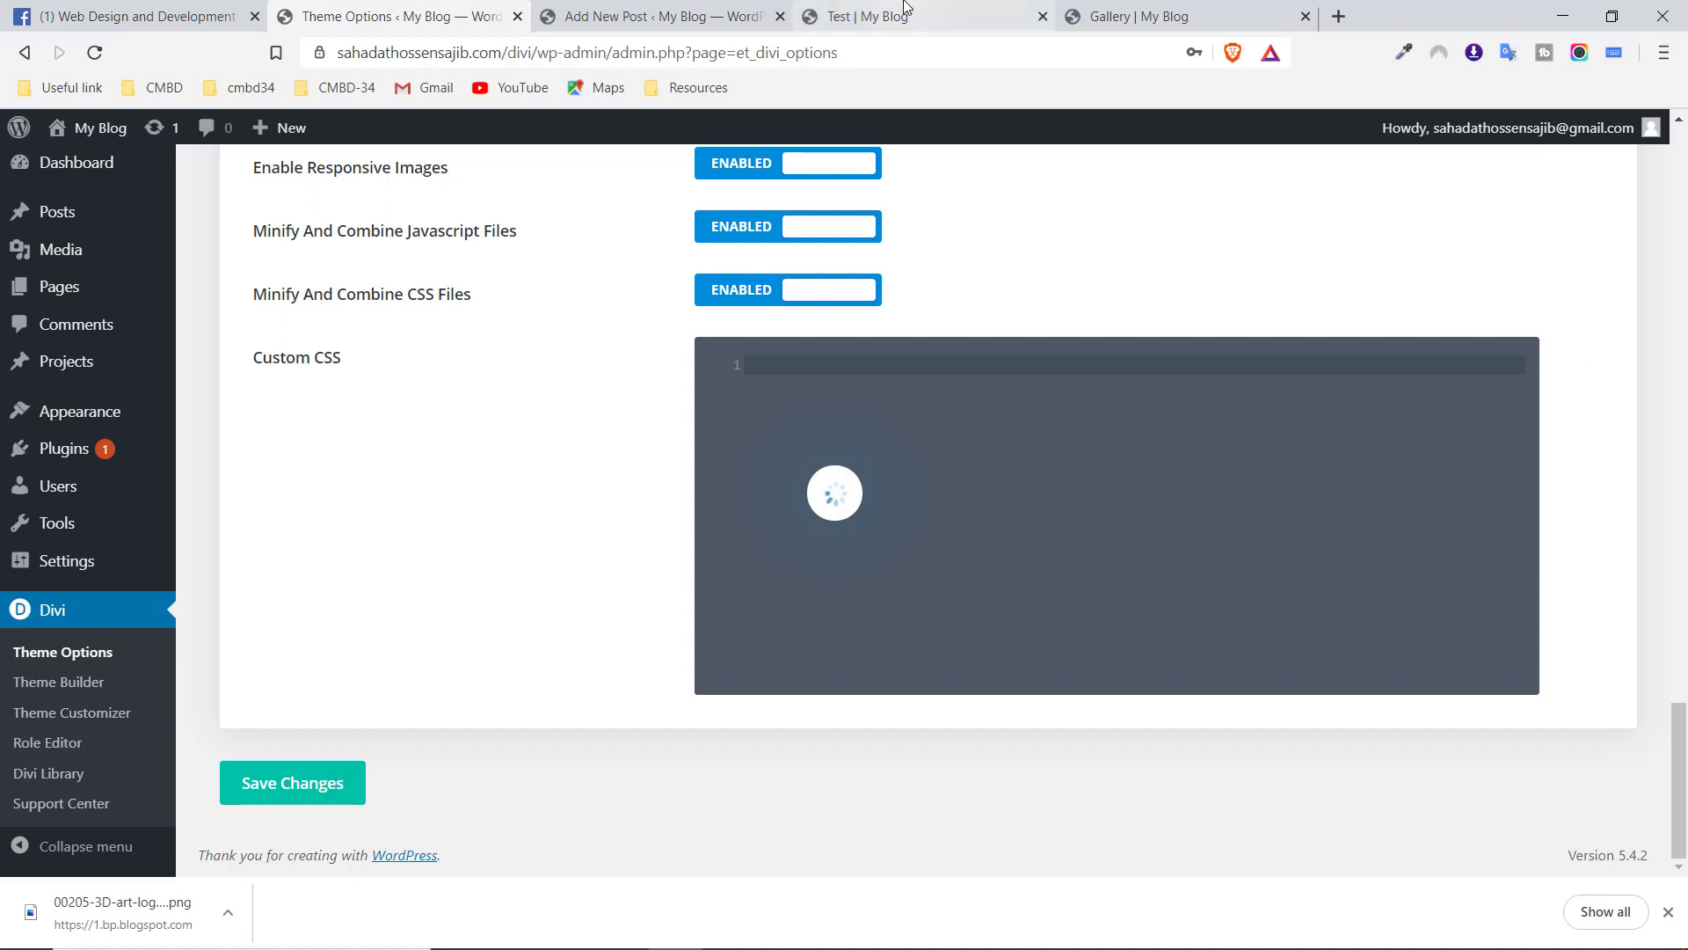
Reload the "Test" post page to check the position of its sidebar
click(919, 17)
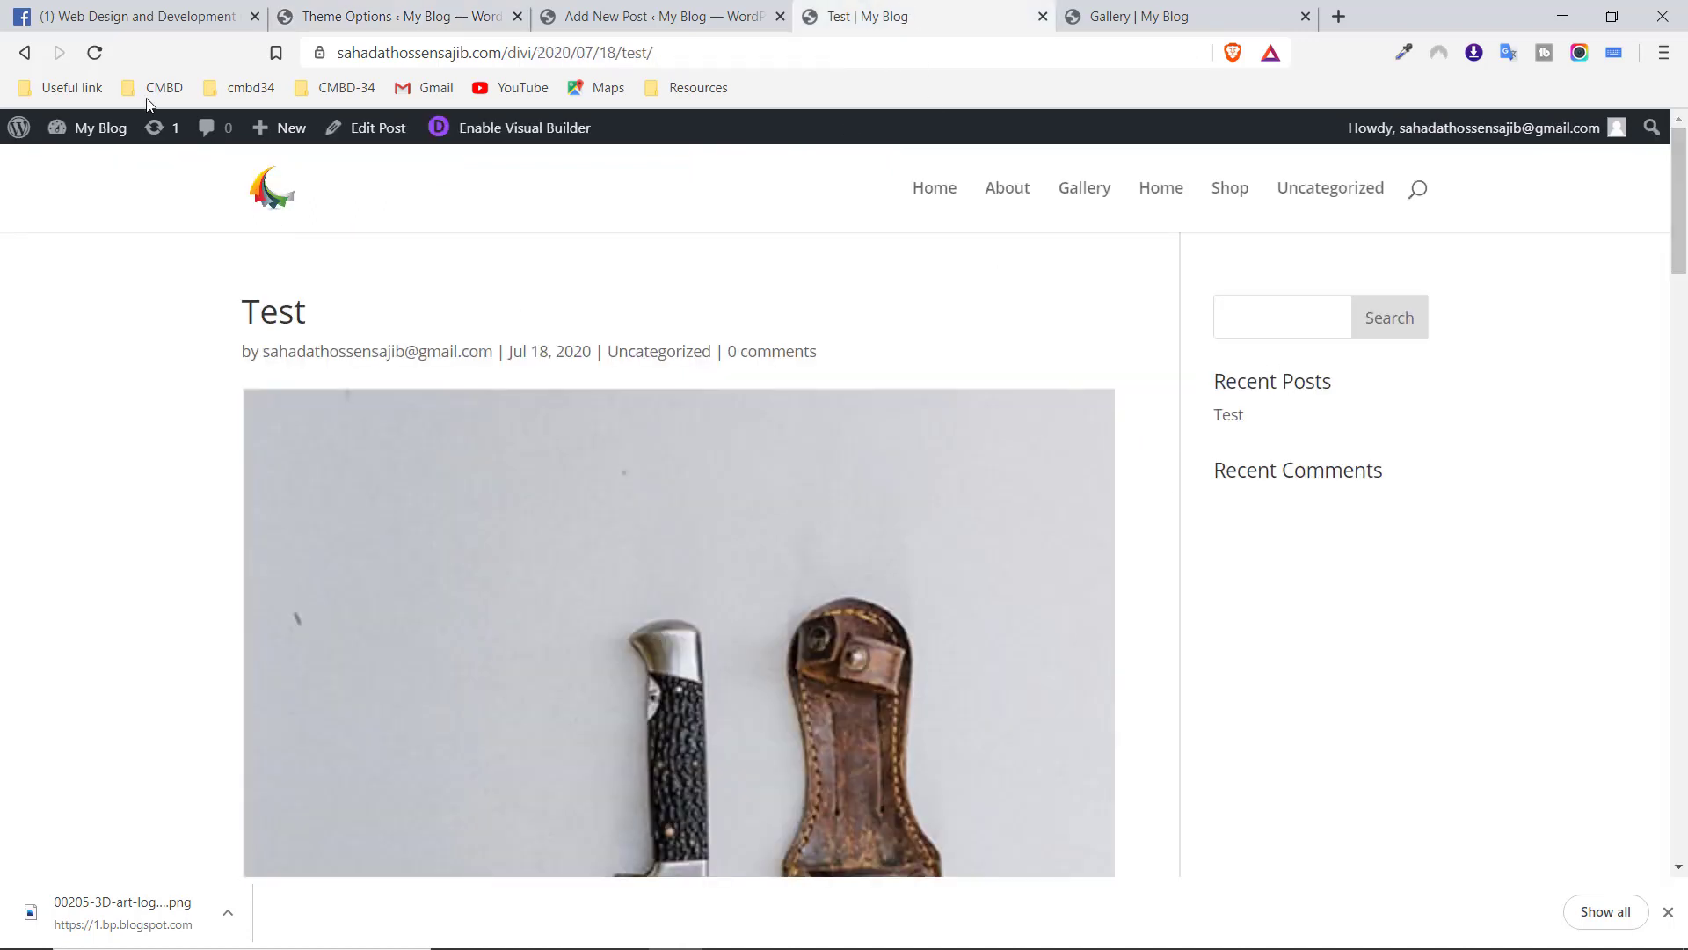
click(95, 56)
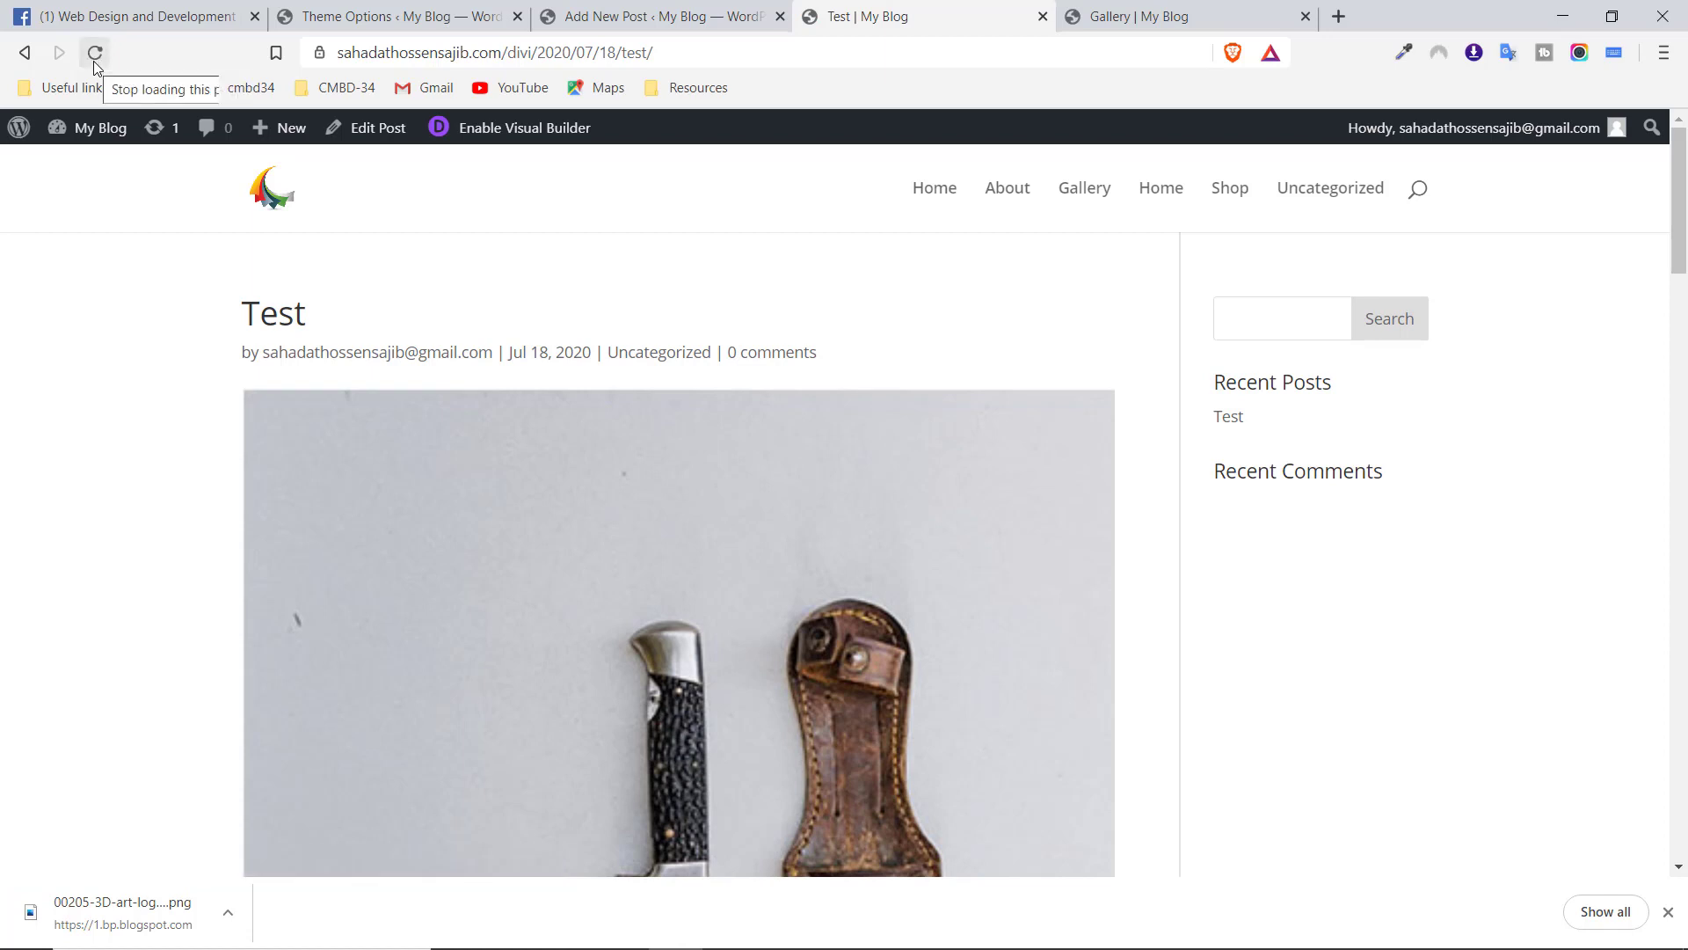
click(93, 61)
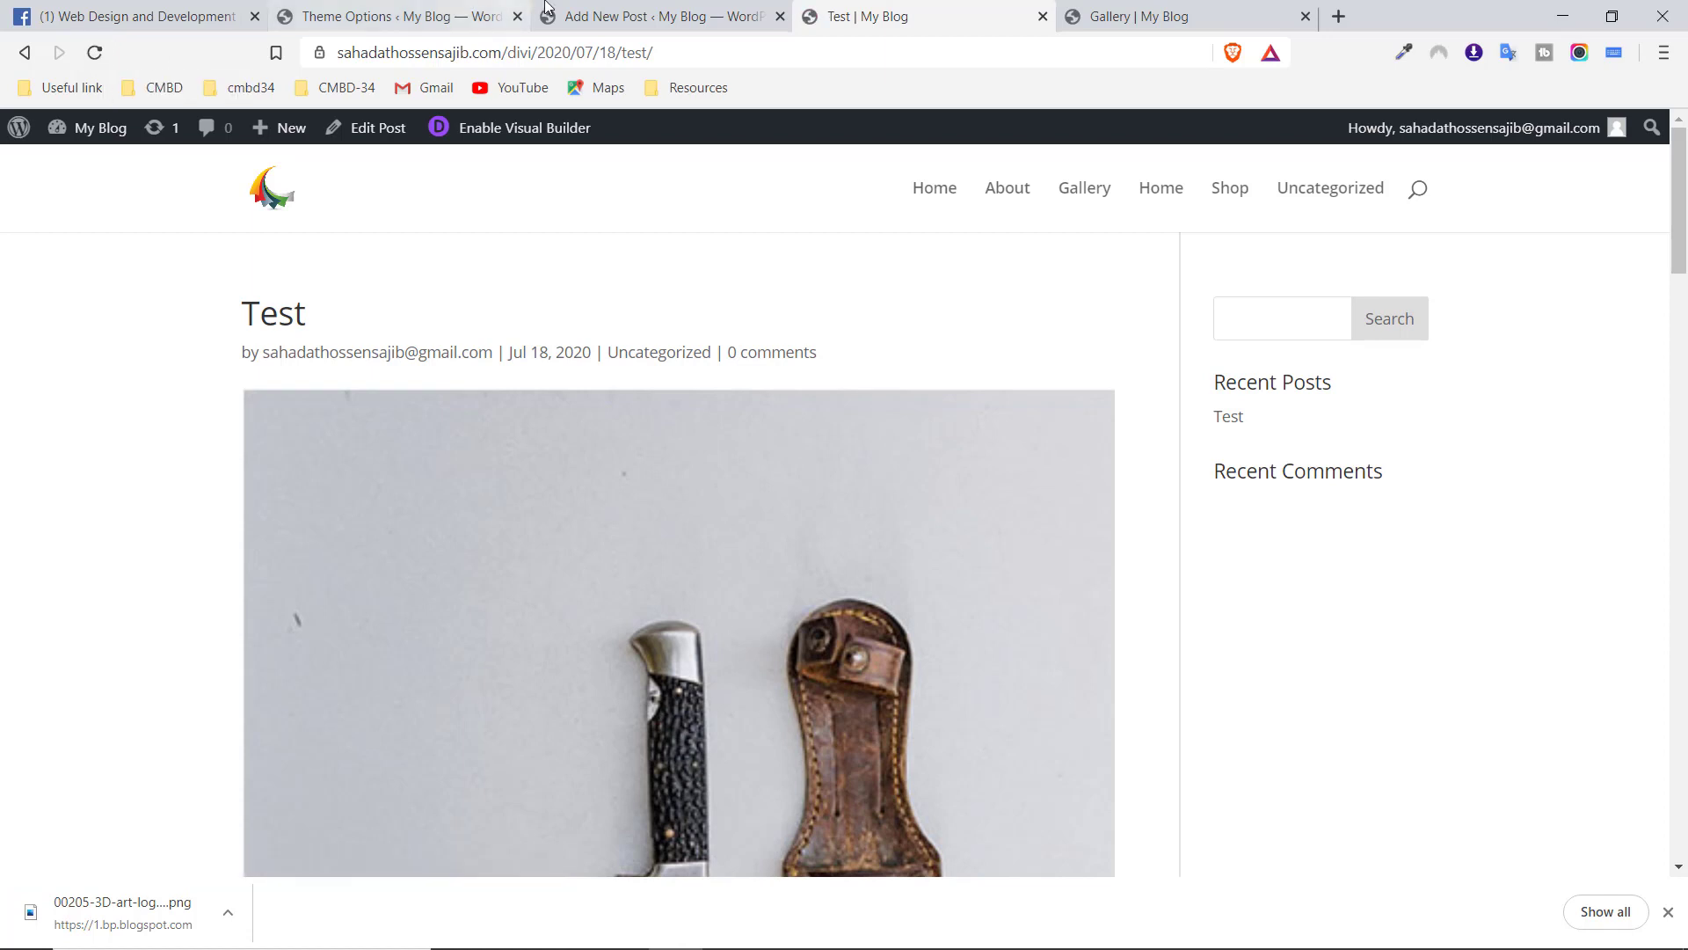
Recheck the Sidebar Layout choice in the theme options, keep Left Sidebar and save the options again
click(392, 16)
scroll(604, 625, up, 20)
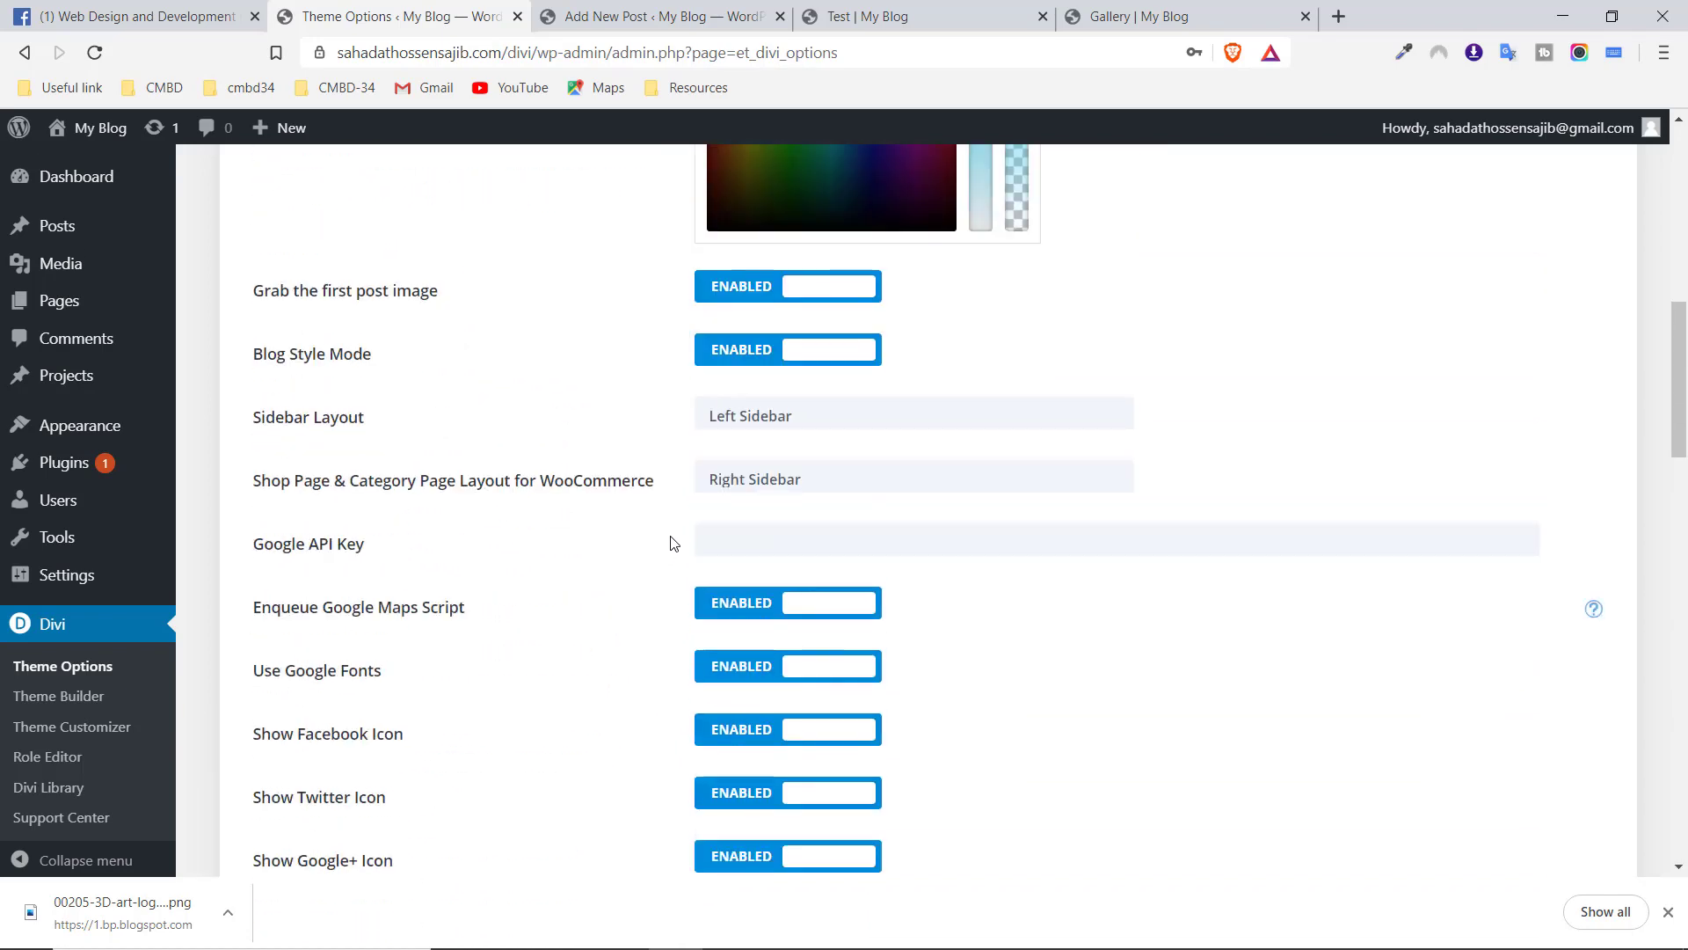
click(852, 426)
click(852, 426)
scroll(385, 774, down, 20)
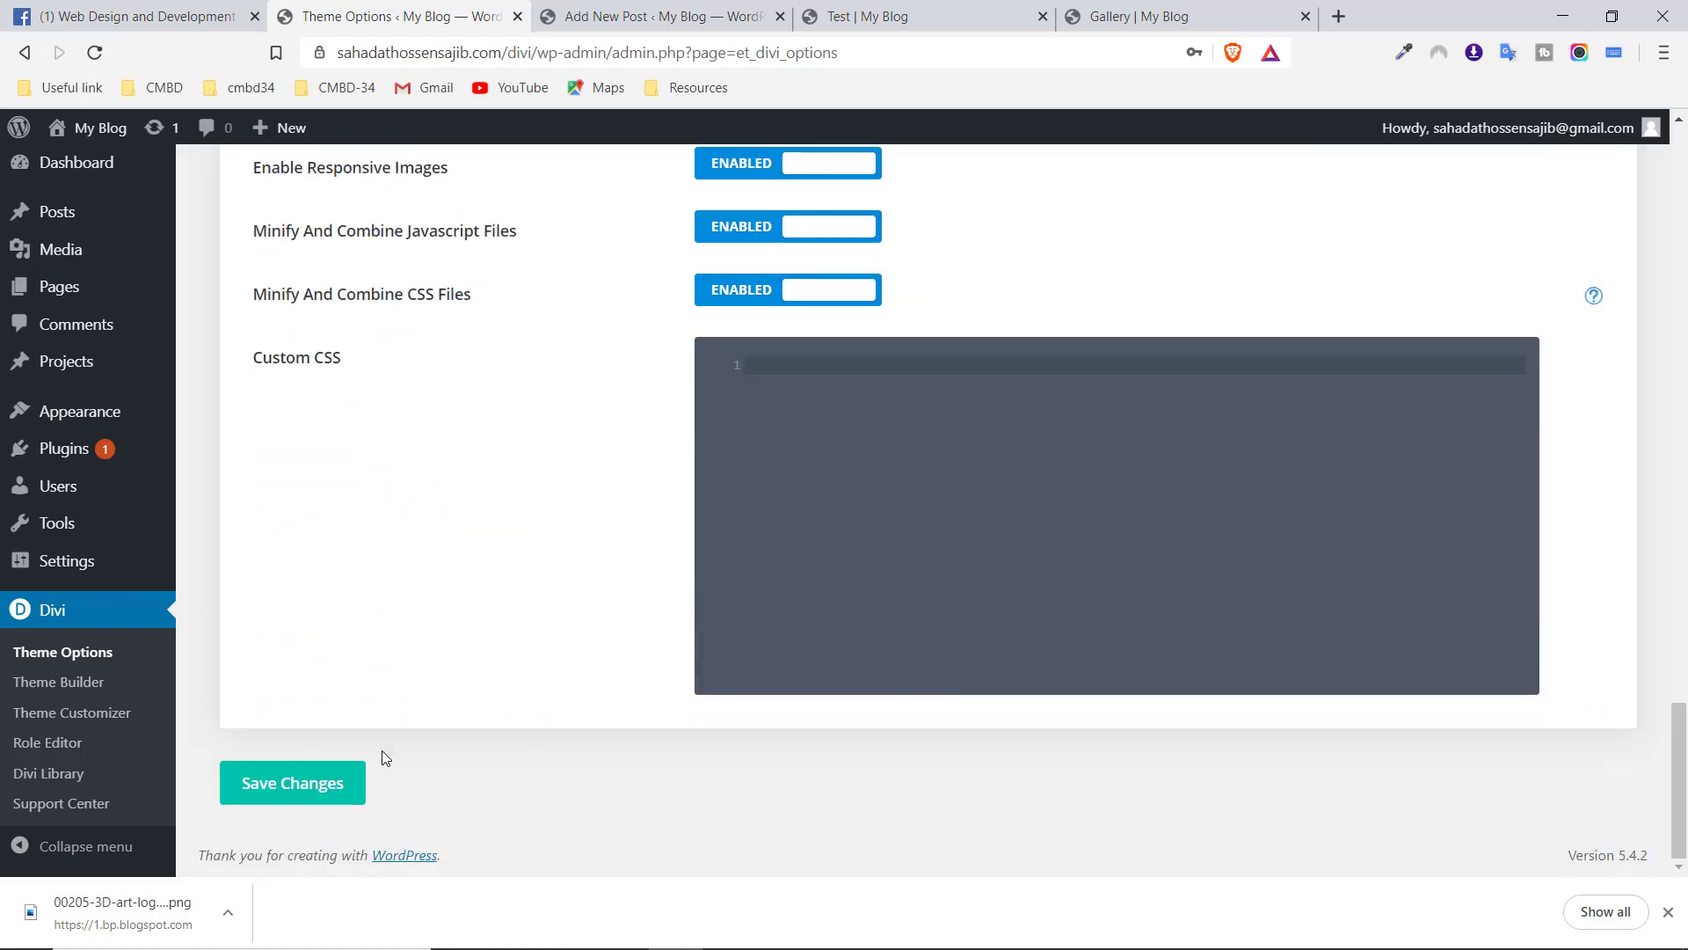
click(302, 792)
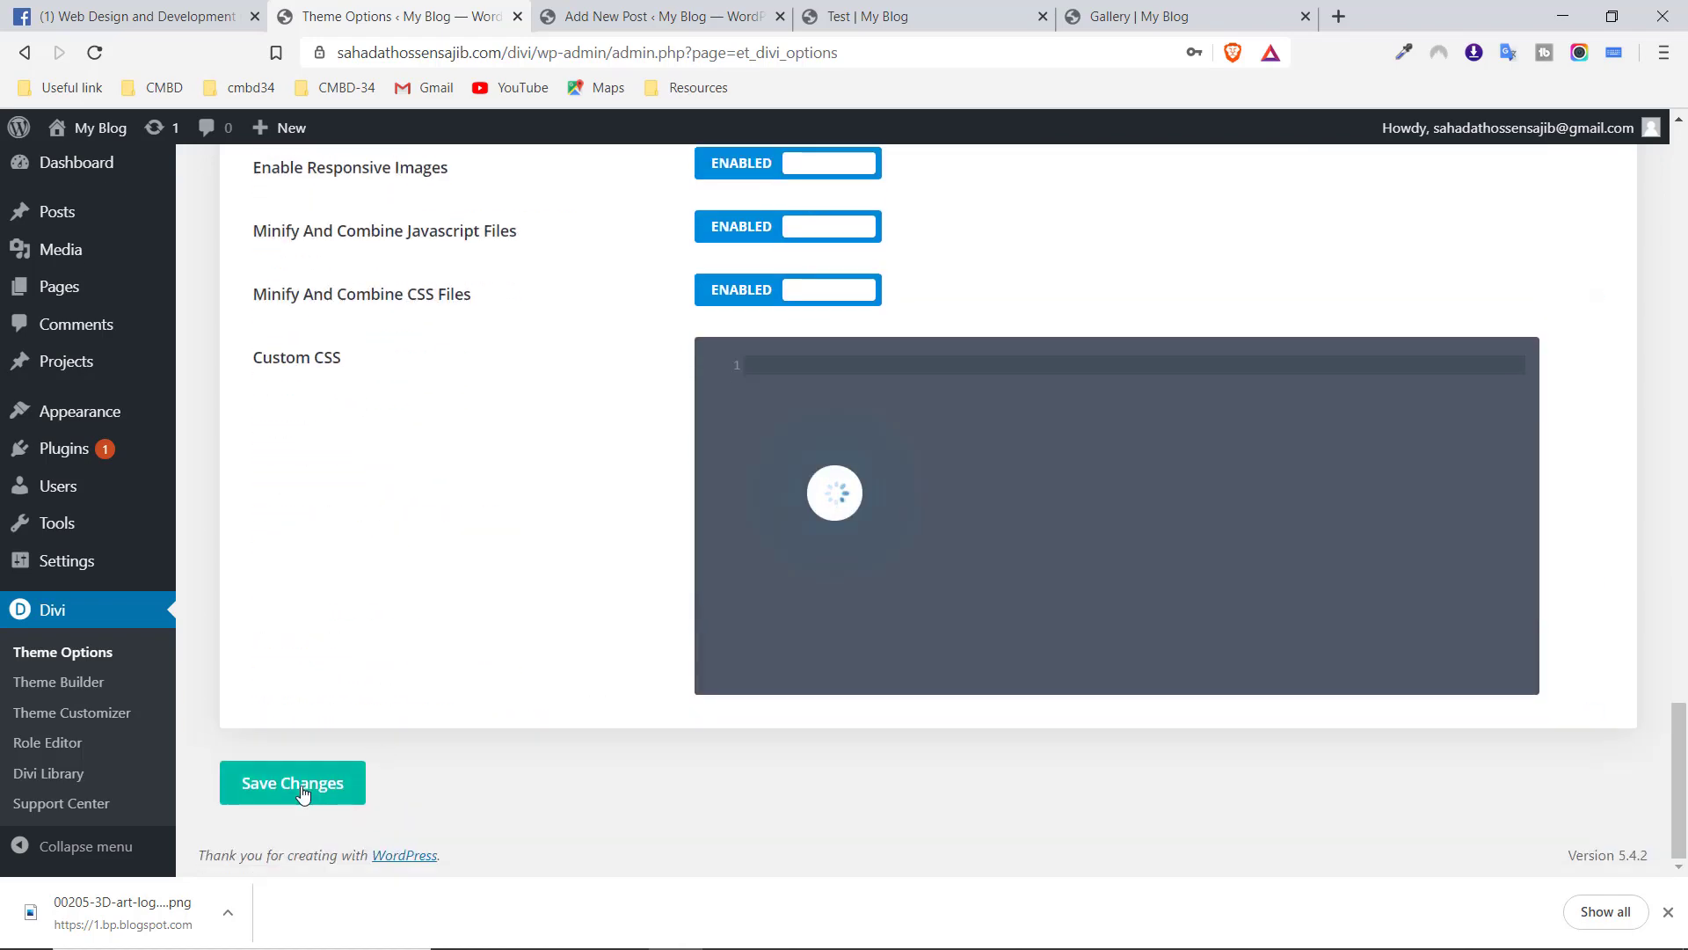
Reload the "Test" post and open the blog's Home page to examine the sidebar position
click(912, 10)
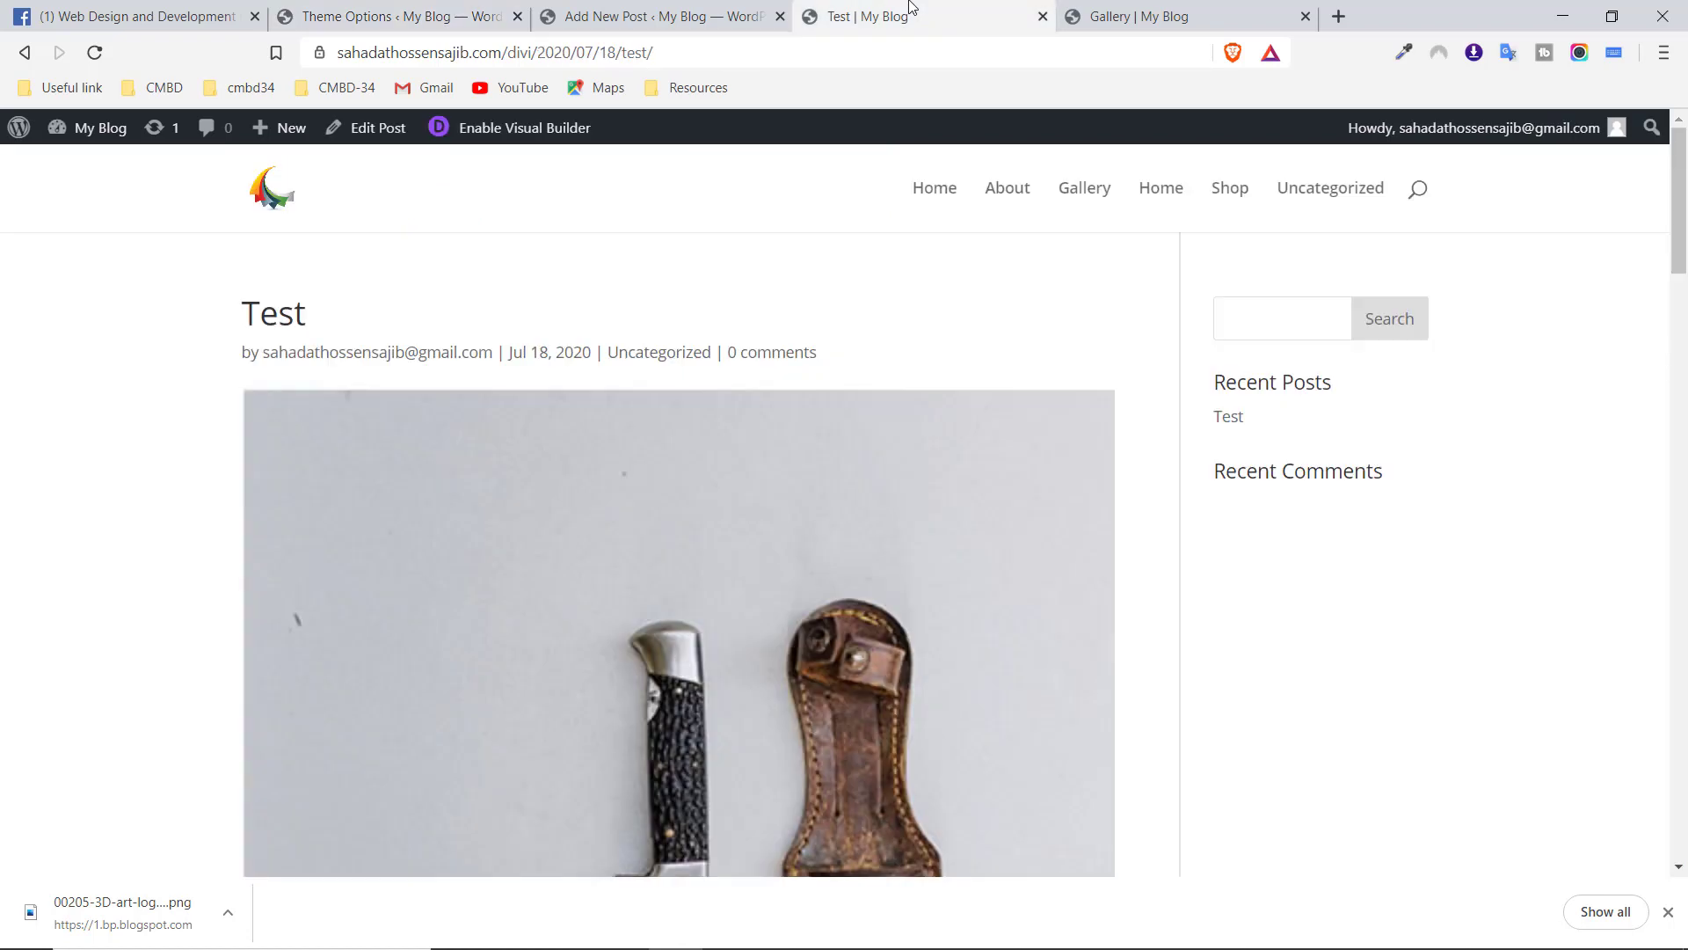
click(94, 53)
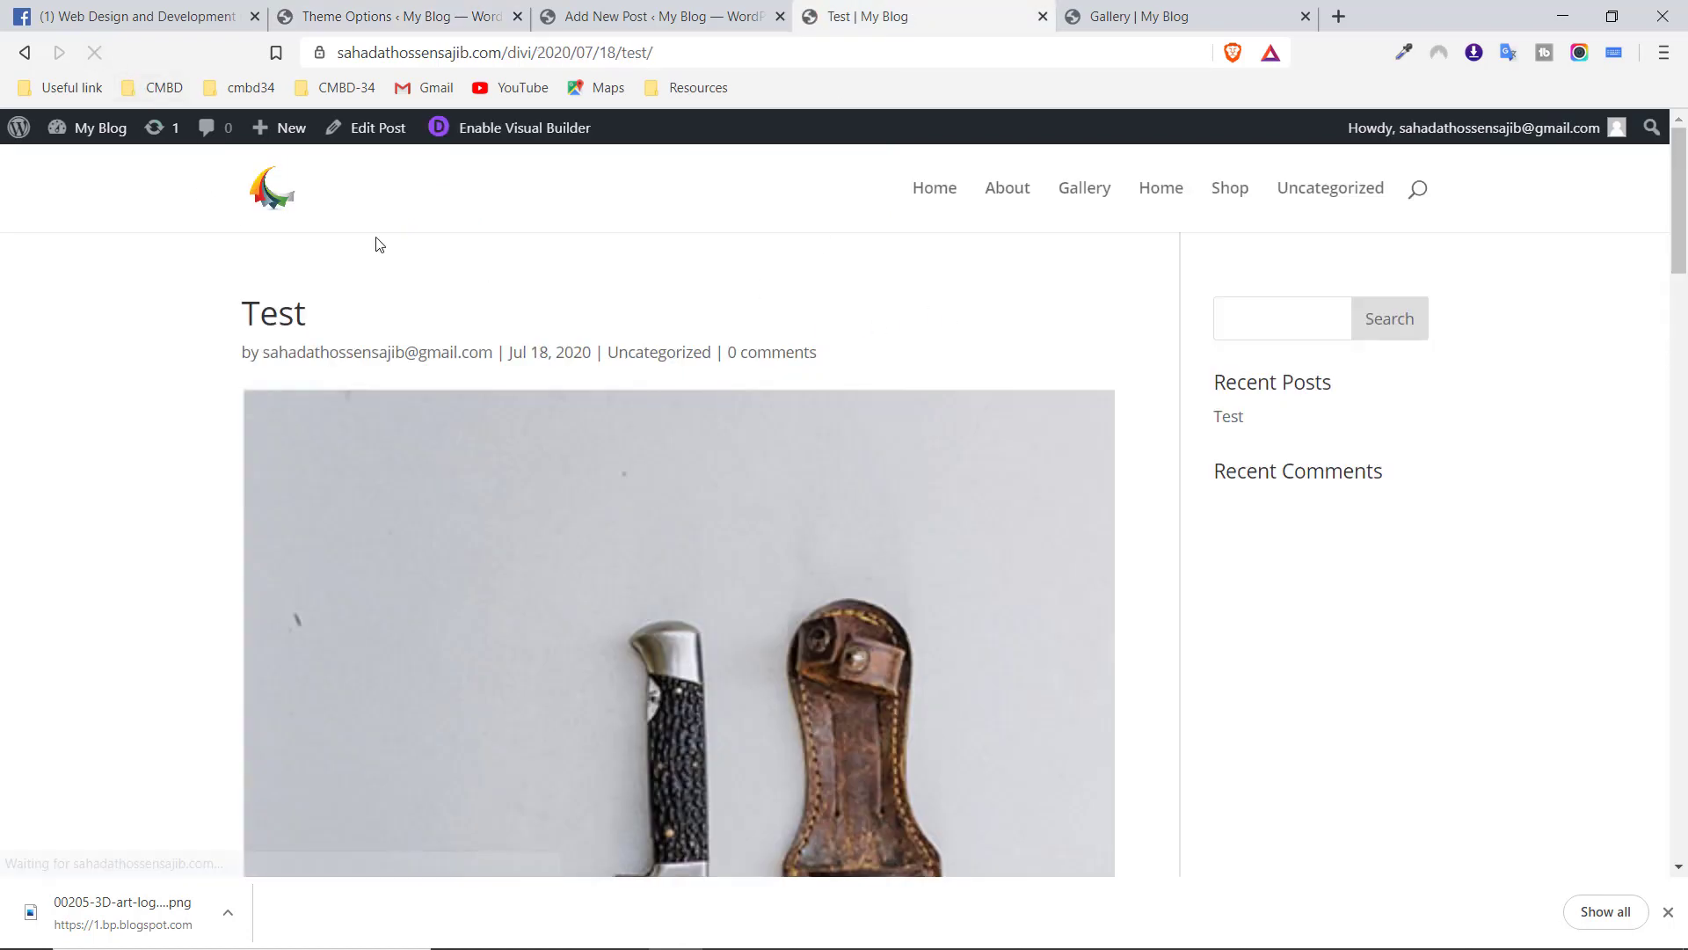
click(936, 195)
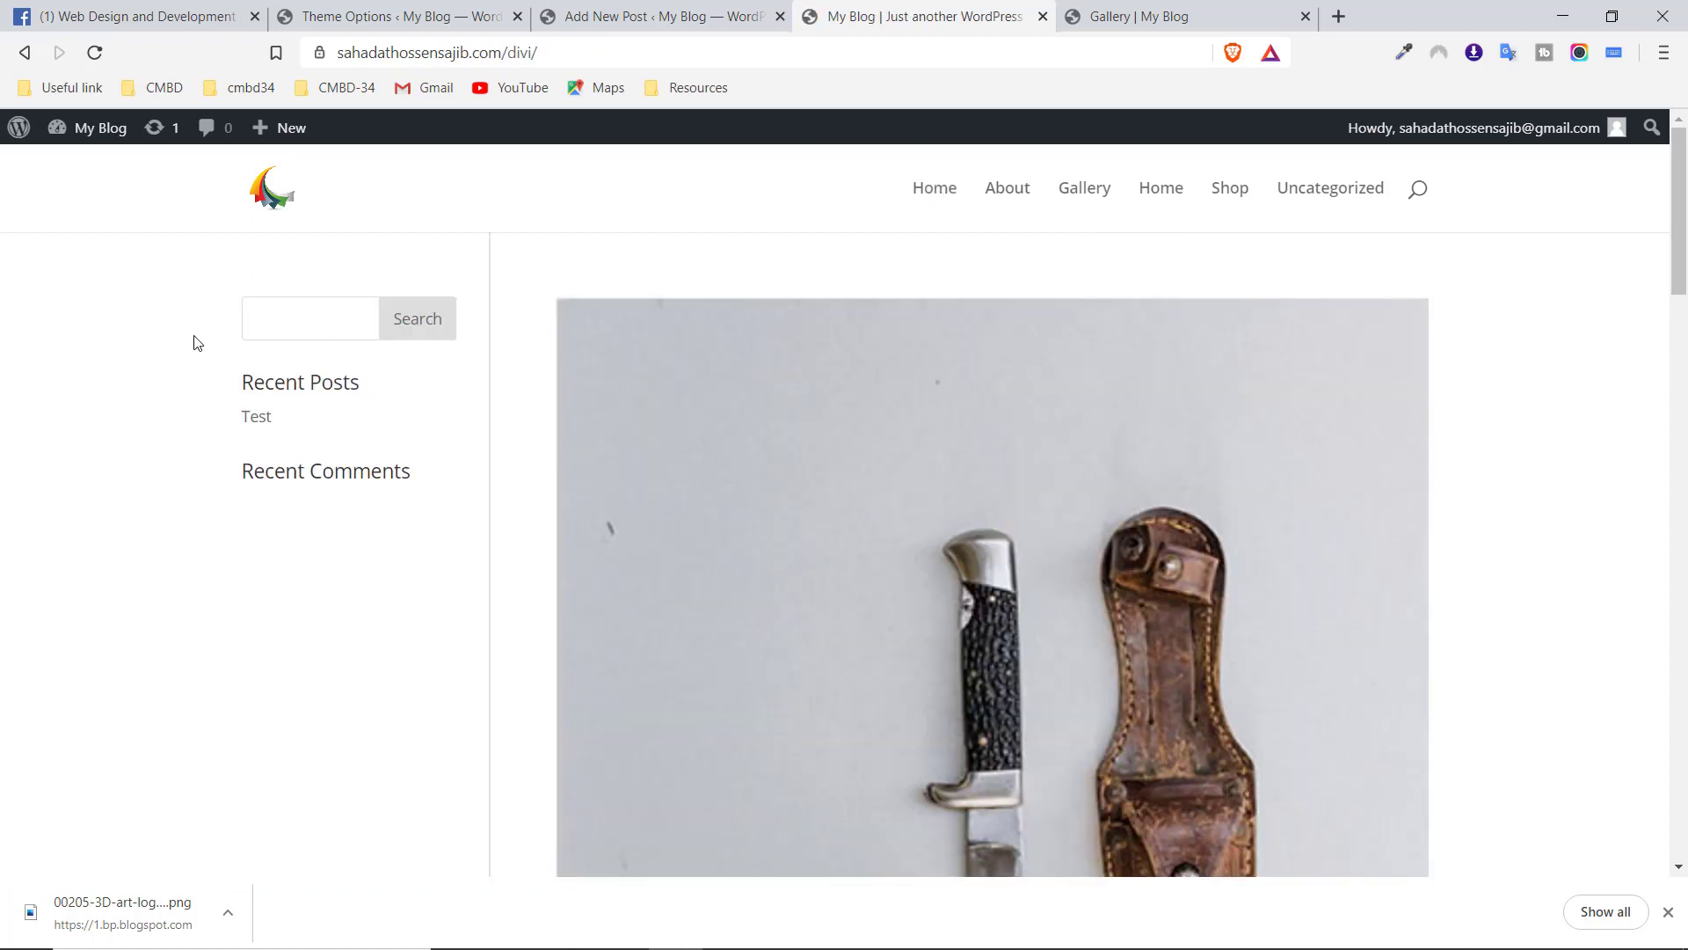
Return to Divi's theme options and set the Sidebar Layout to Right Sidebar
click(396, 14)
scroll(519, 422, up, 10)
scroll(525, 450, up, 9)
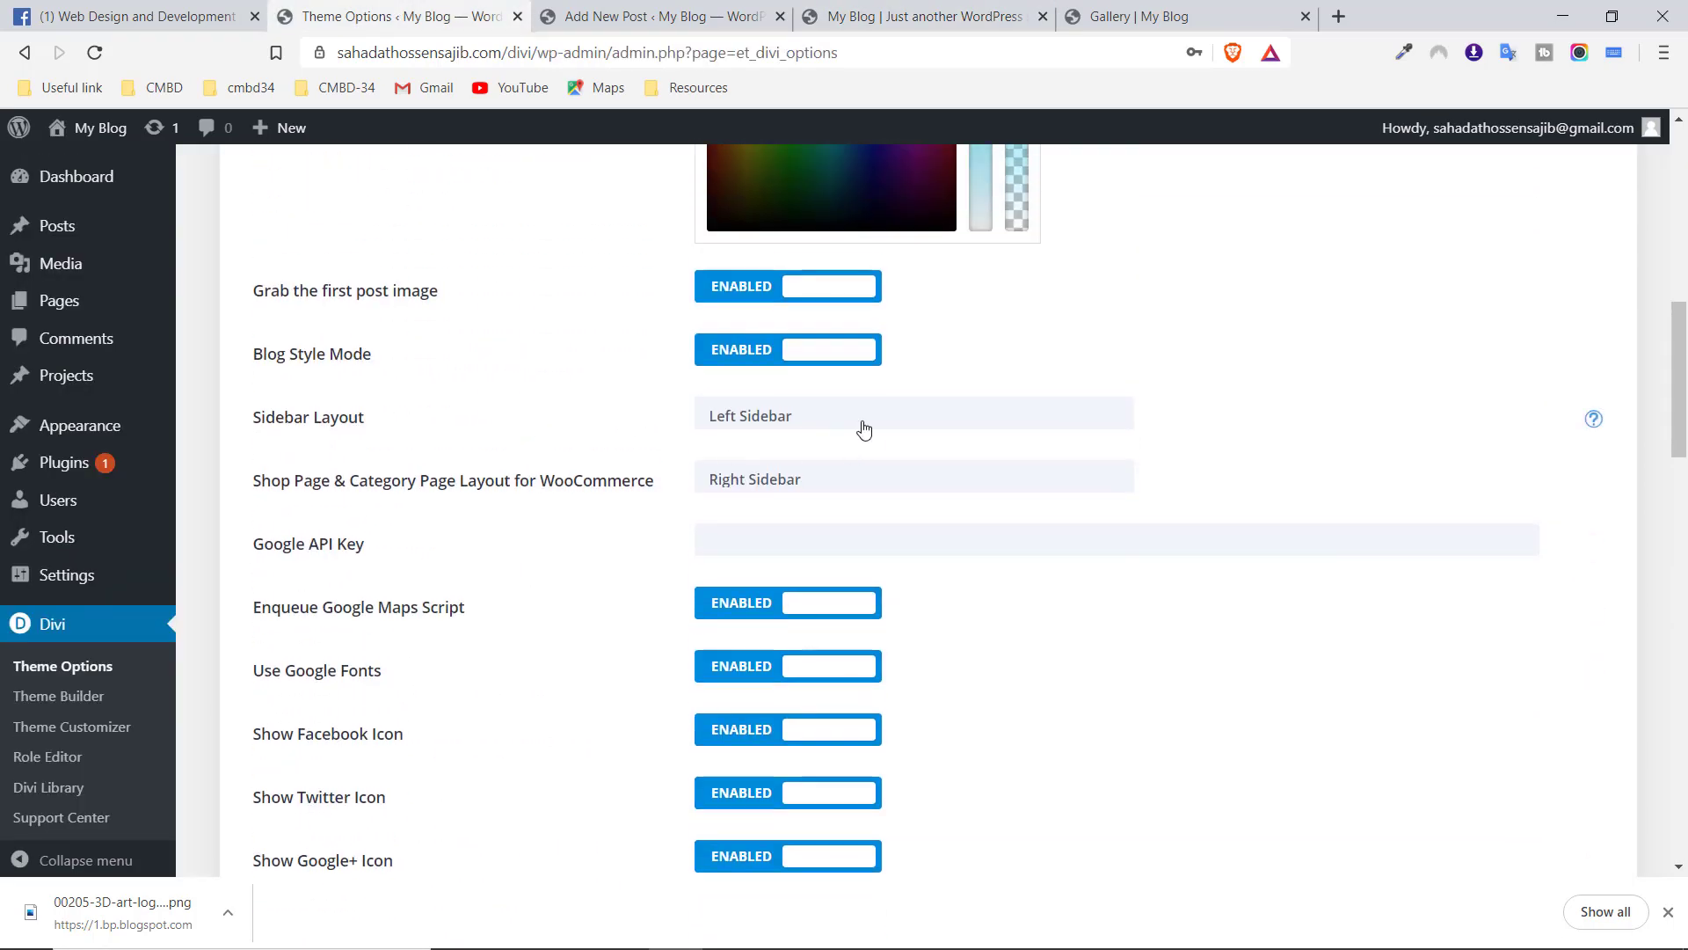
click(863, 422)
click(851, 440)
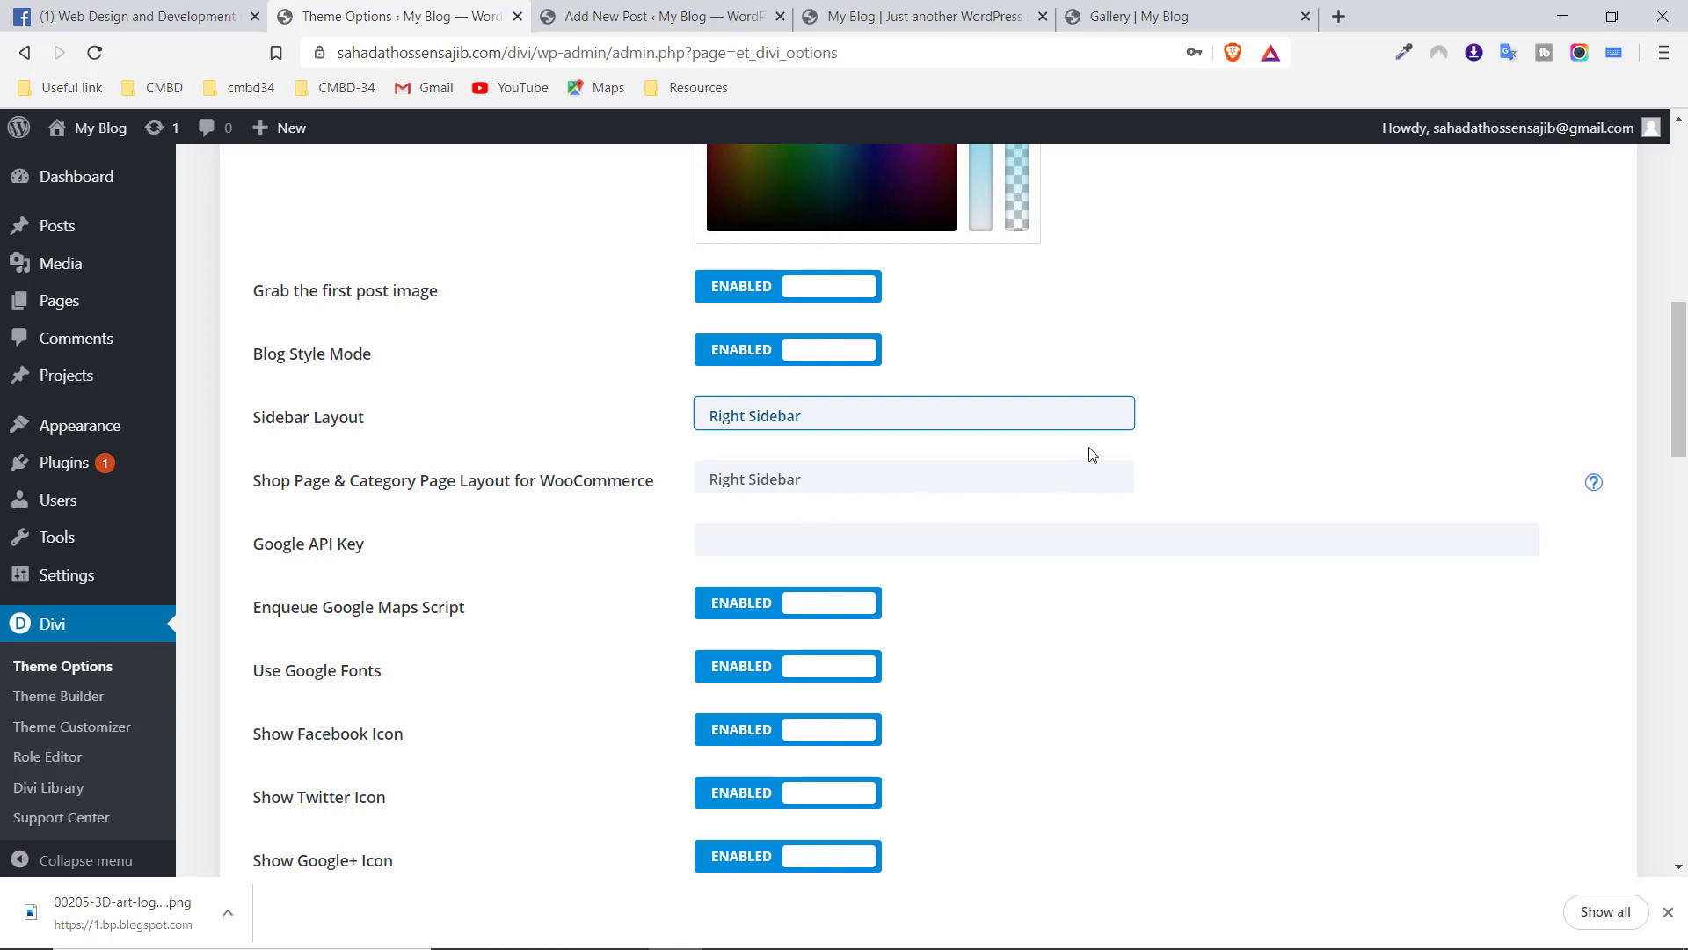
Review the layout choices for the WooCommerce shop and category pages, and examine the site's Shop page
click(841, 483)
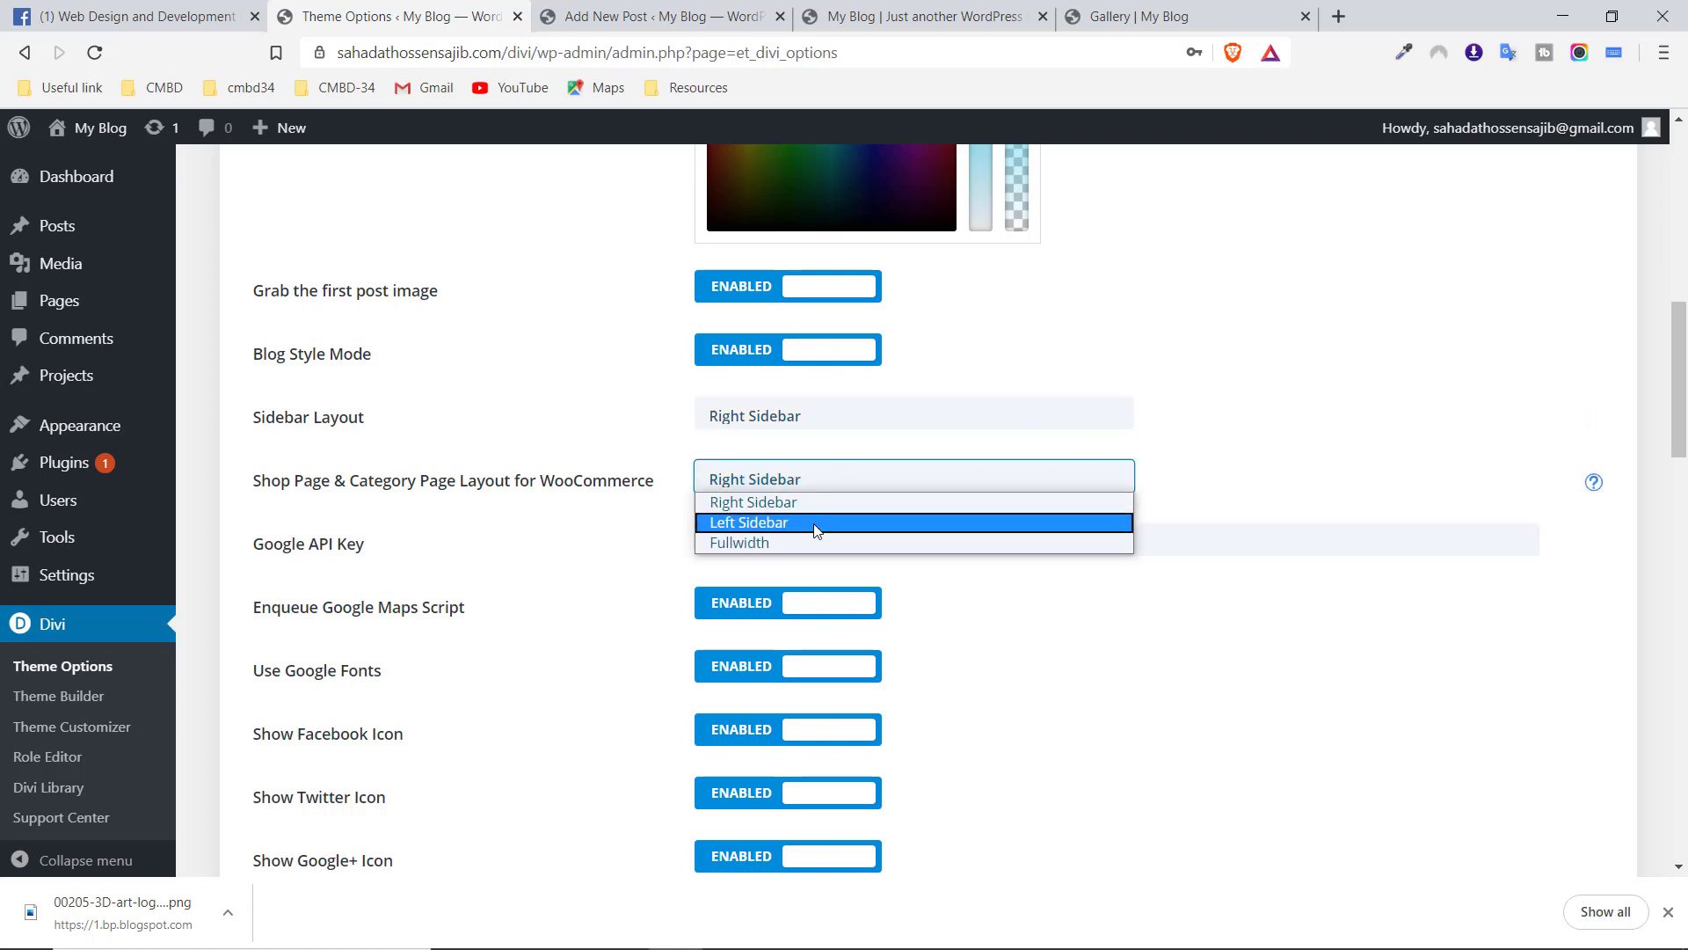
click(1038, 343)
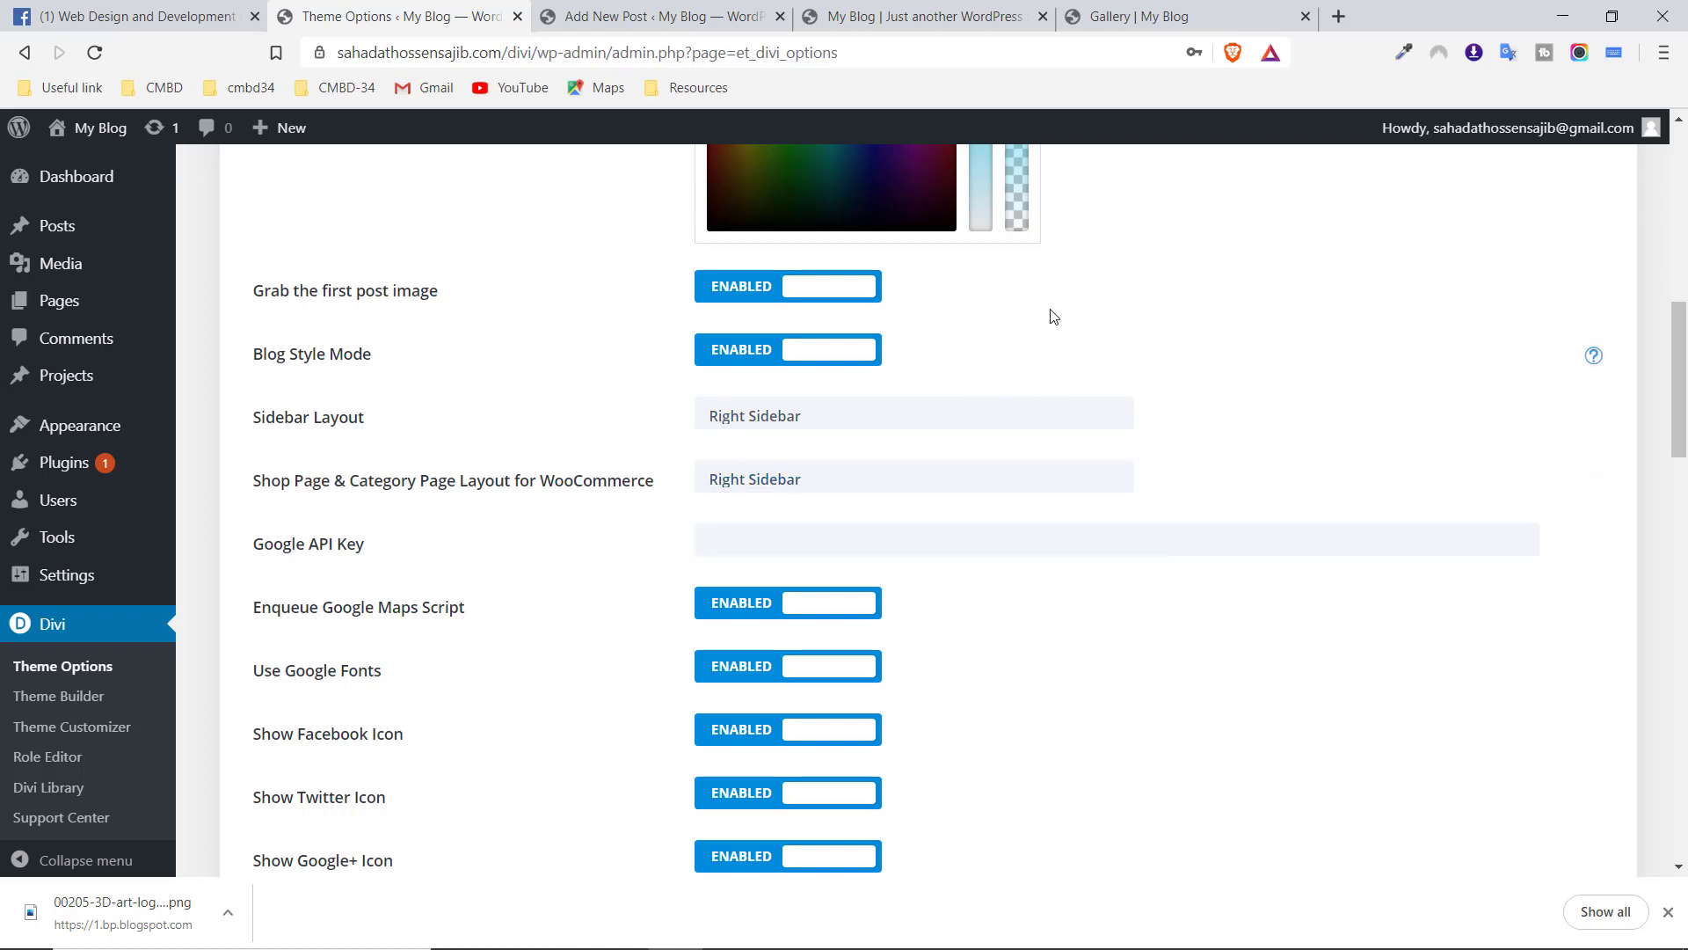
click(1156, 11)
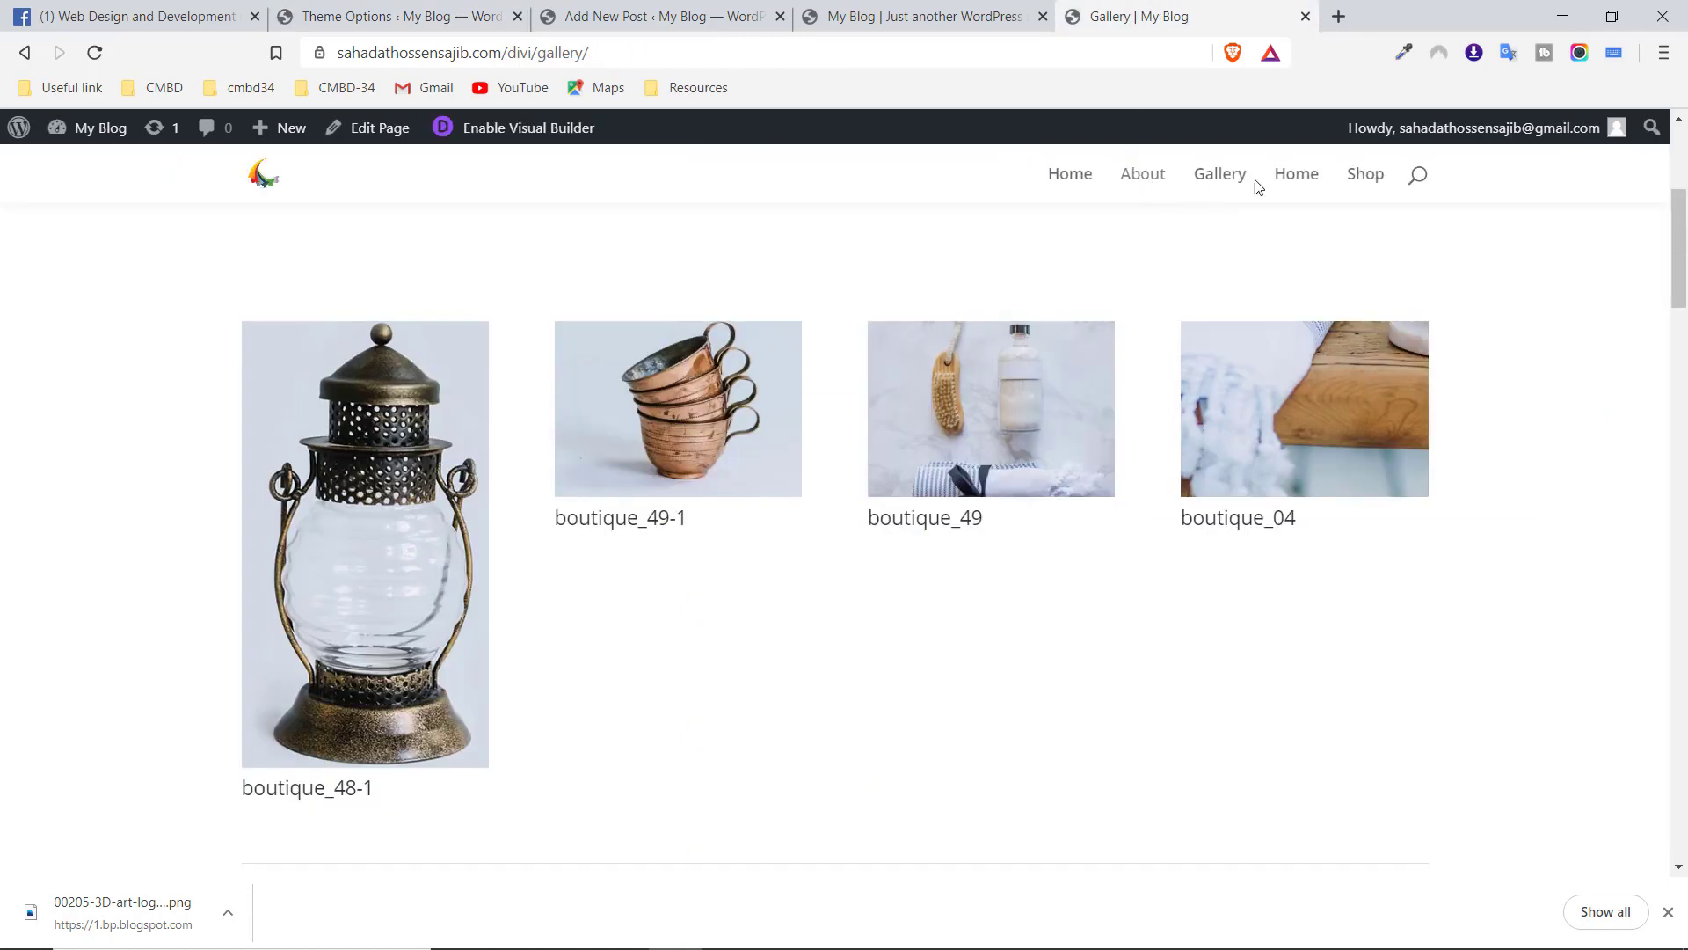
click(1360, 178)
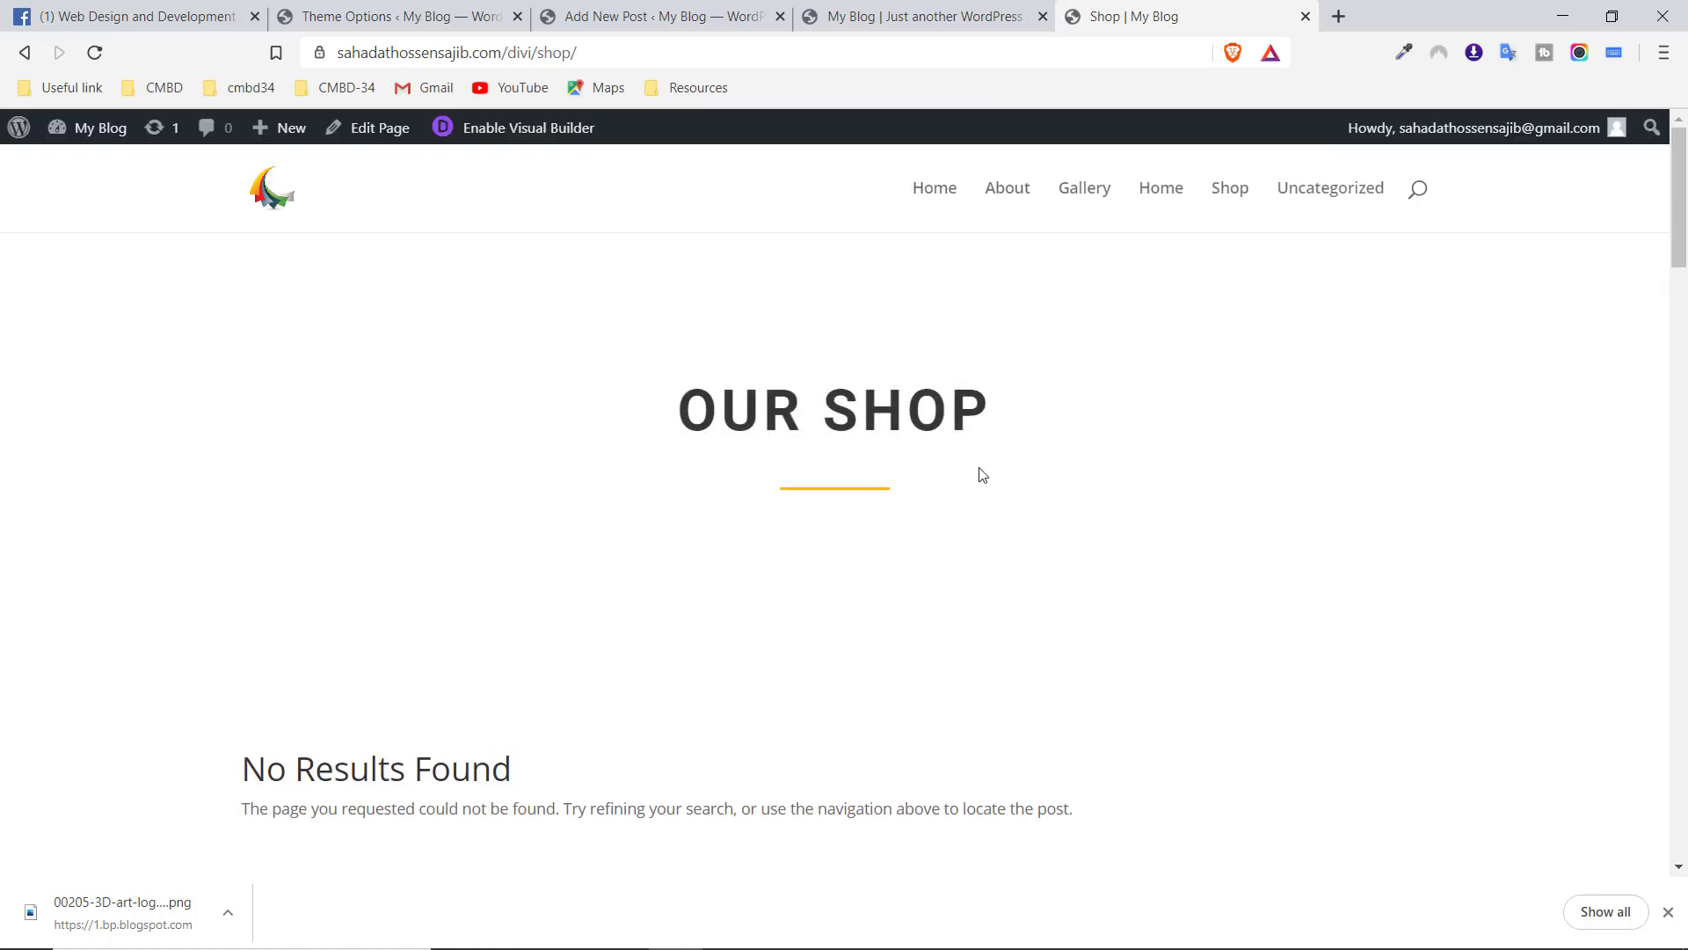
scroll(924, 563, down, 6)
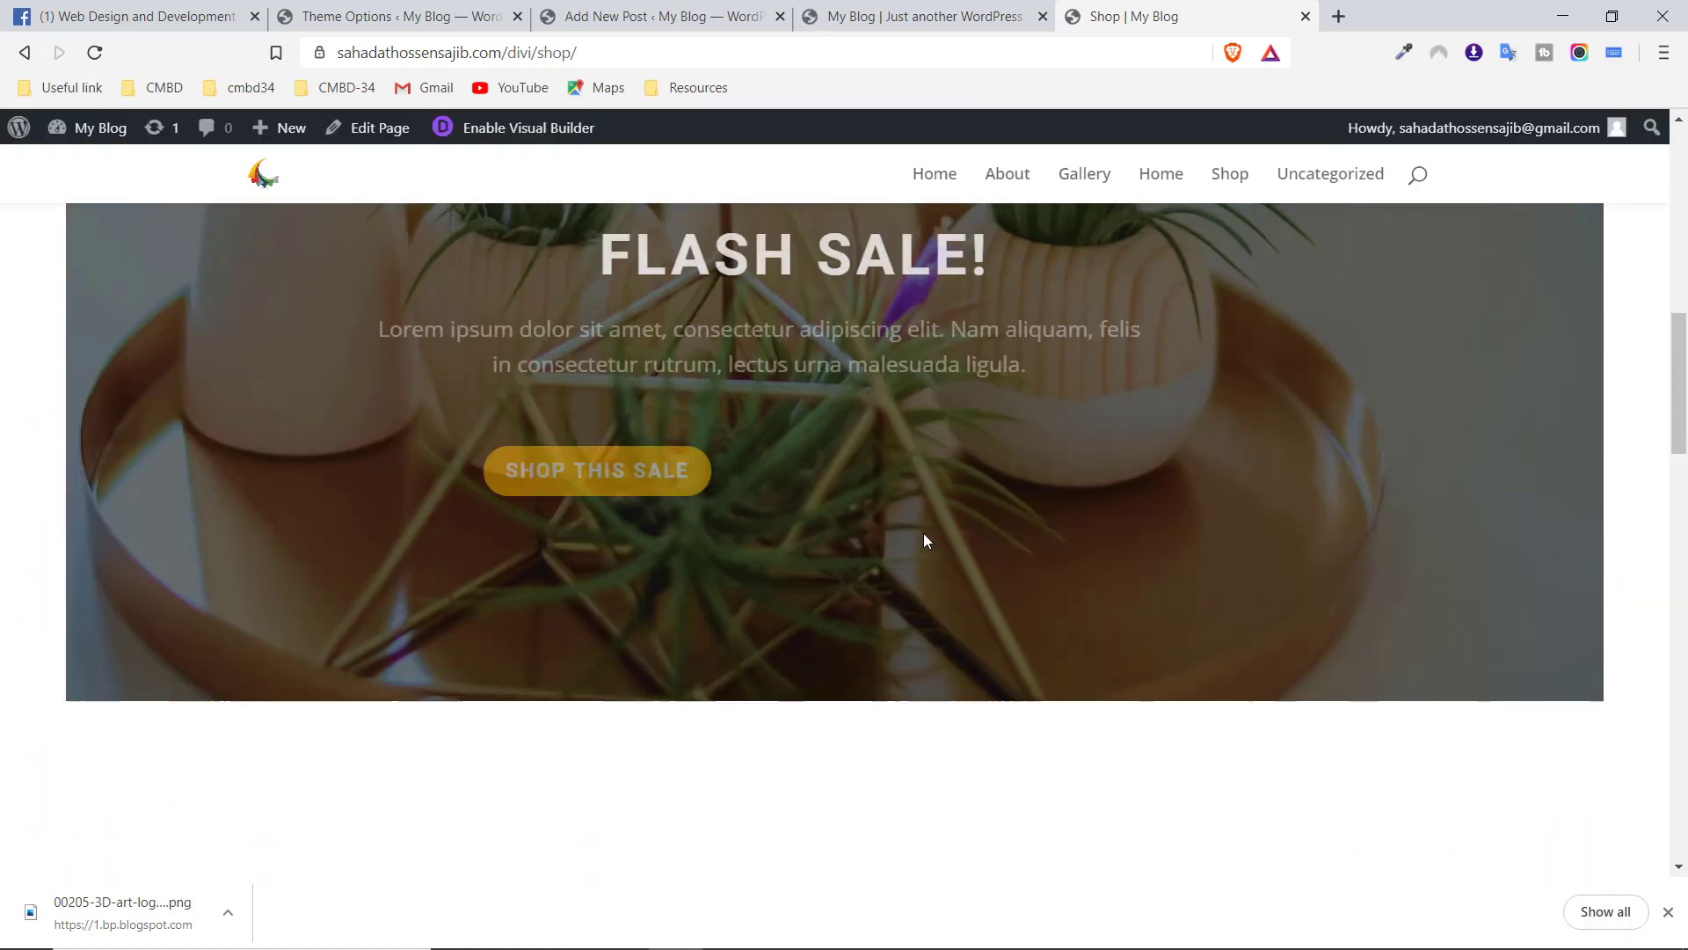
scroll(924, 540, down, 4)
scroll(924, 540, up, 10)
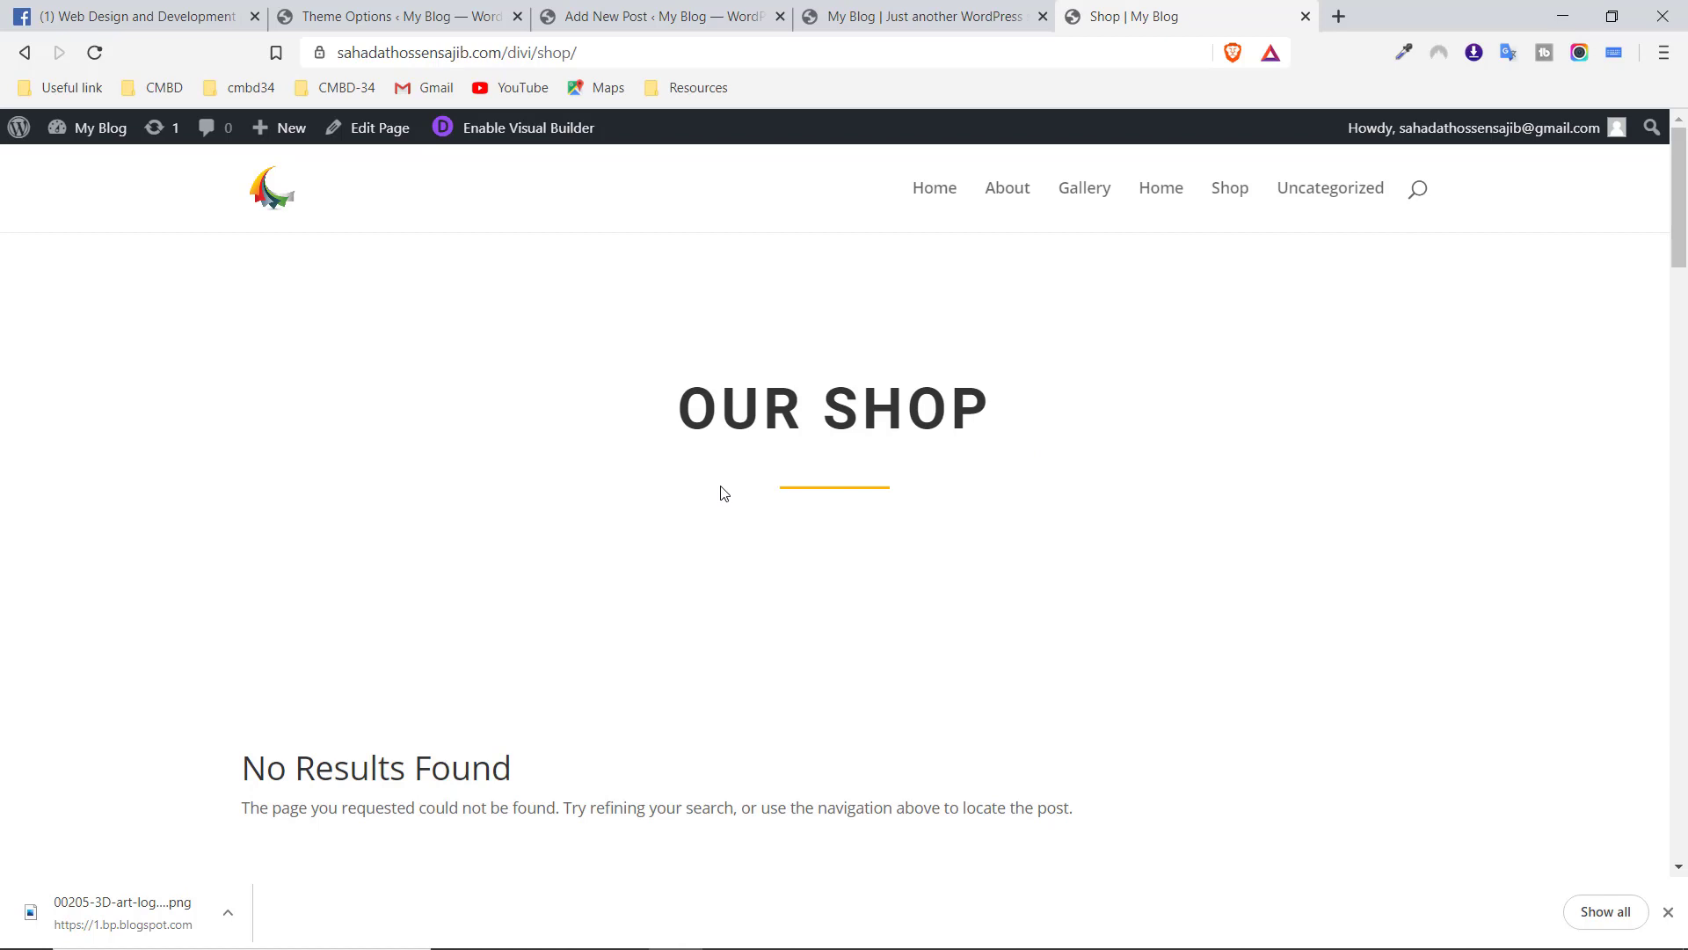
Return to Divi's theme options and point out the empty Google API Key setting
click(357, 10)
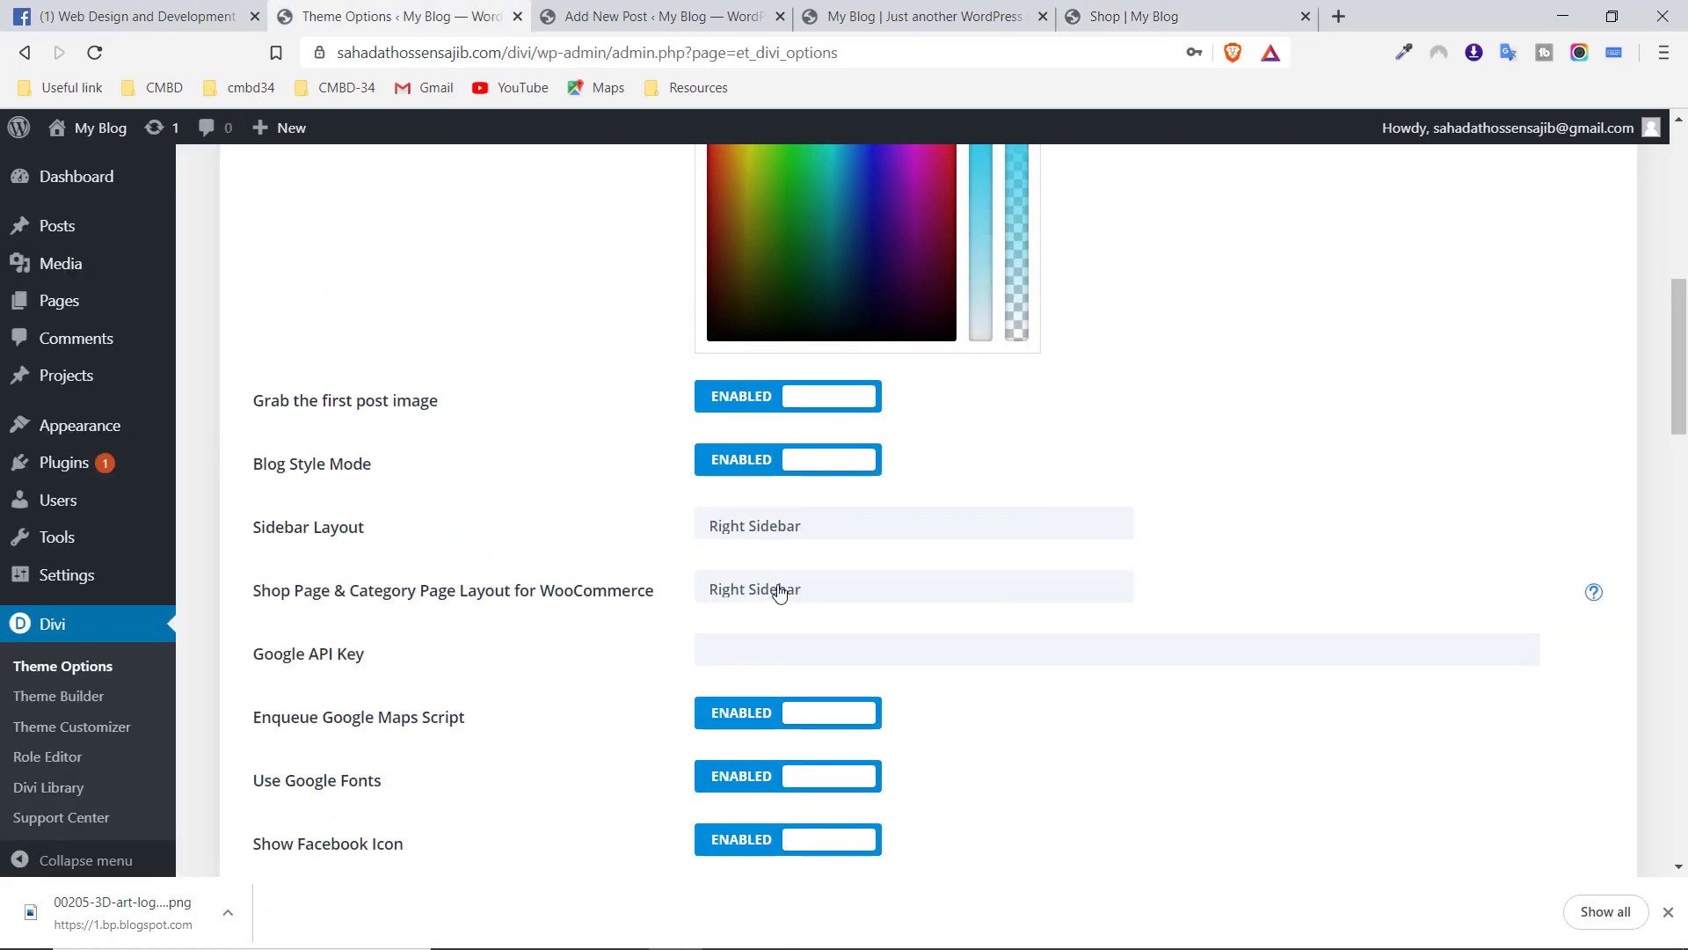
scroll(774, 589, down, 1)
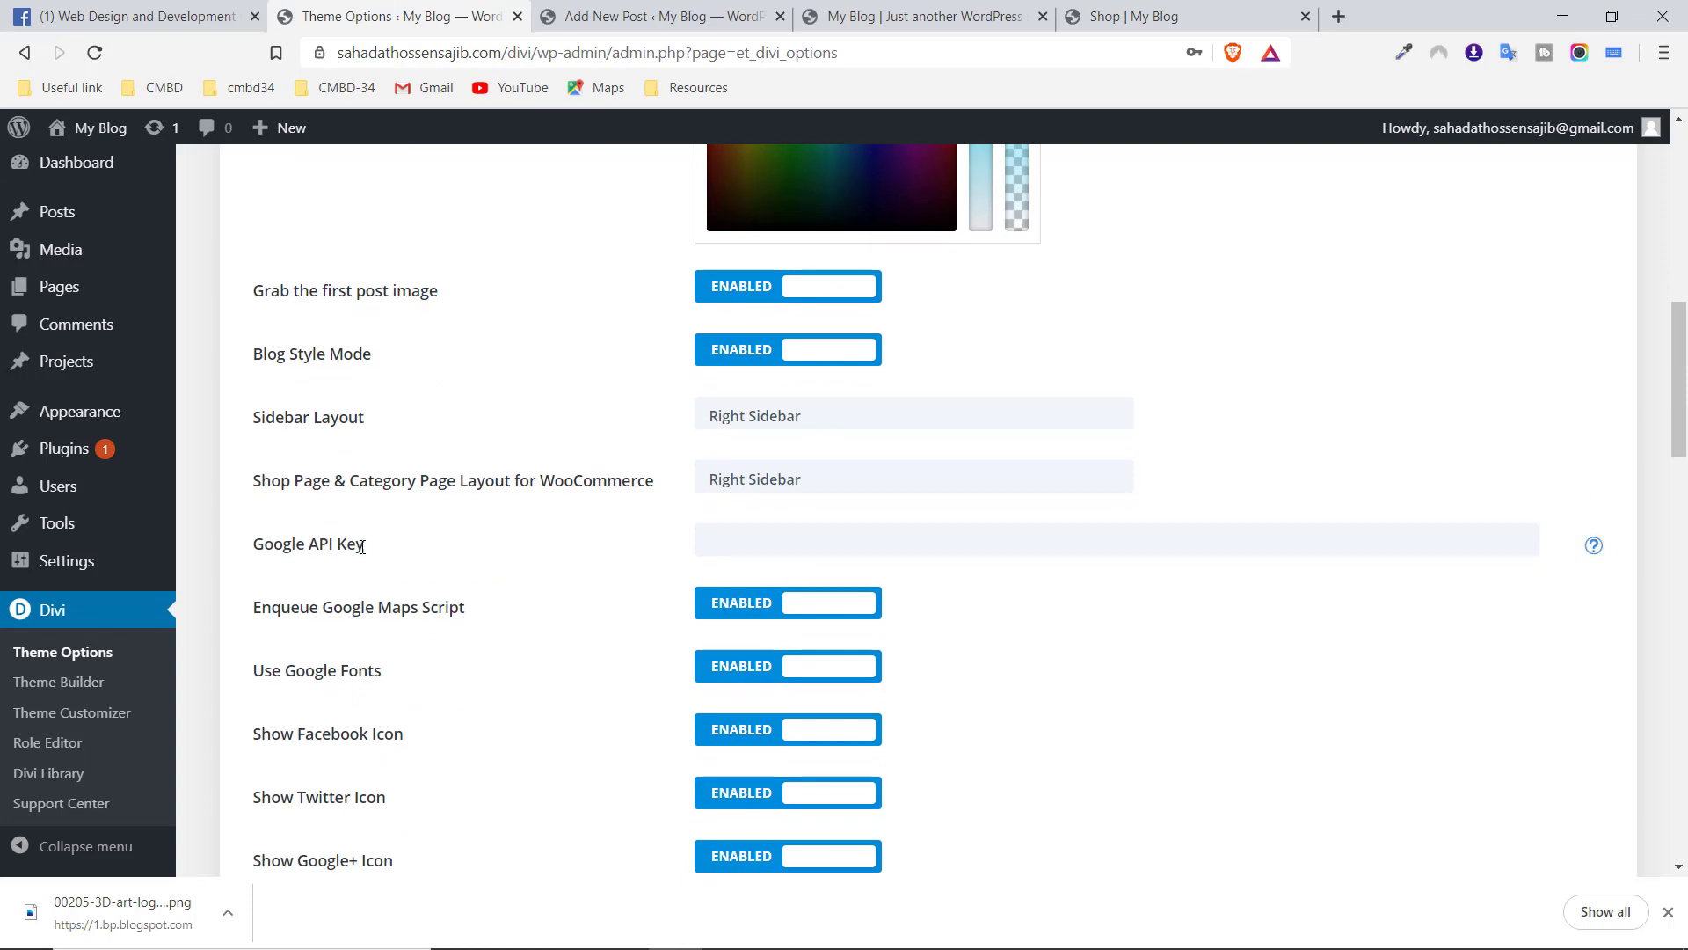
click(806, 532)
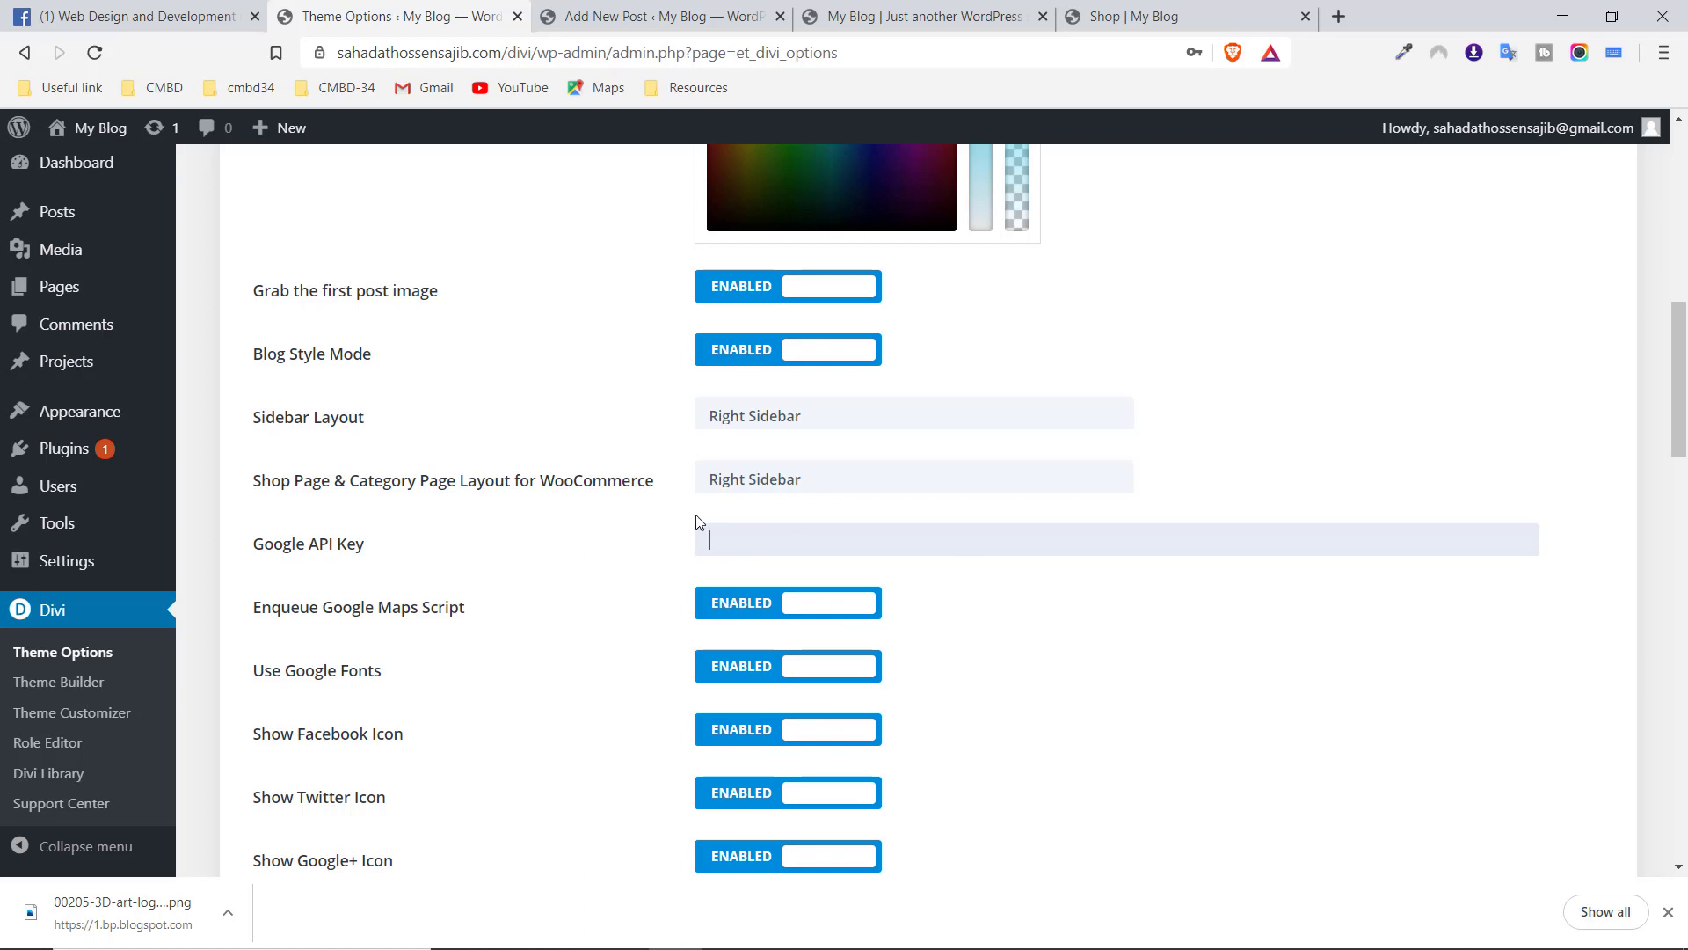
drag(362, 545, 249, 566)
click(246, 515)
Look through Divi's General options, from the logo and color palette to the social icons, post counts and Custom CSS
scroll(520, 524, down, 15)
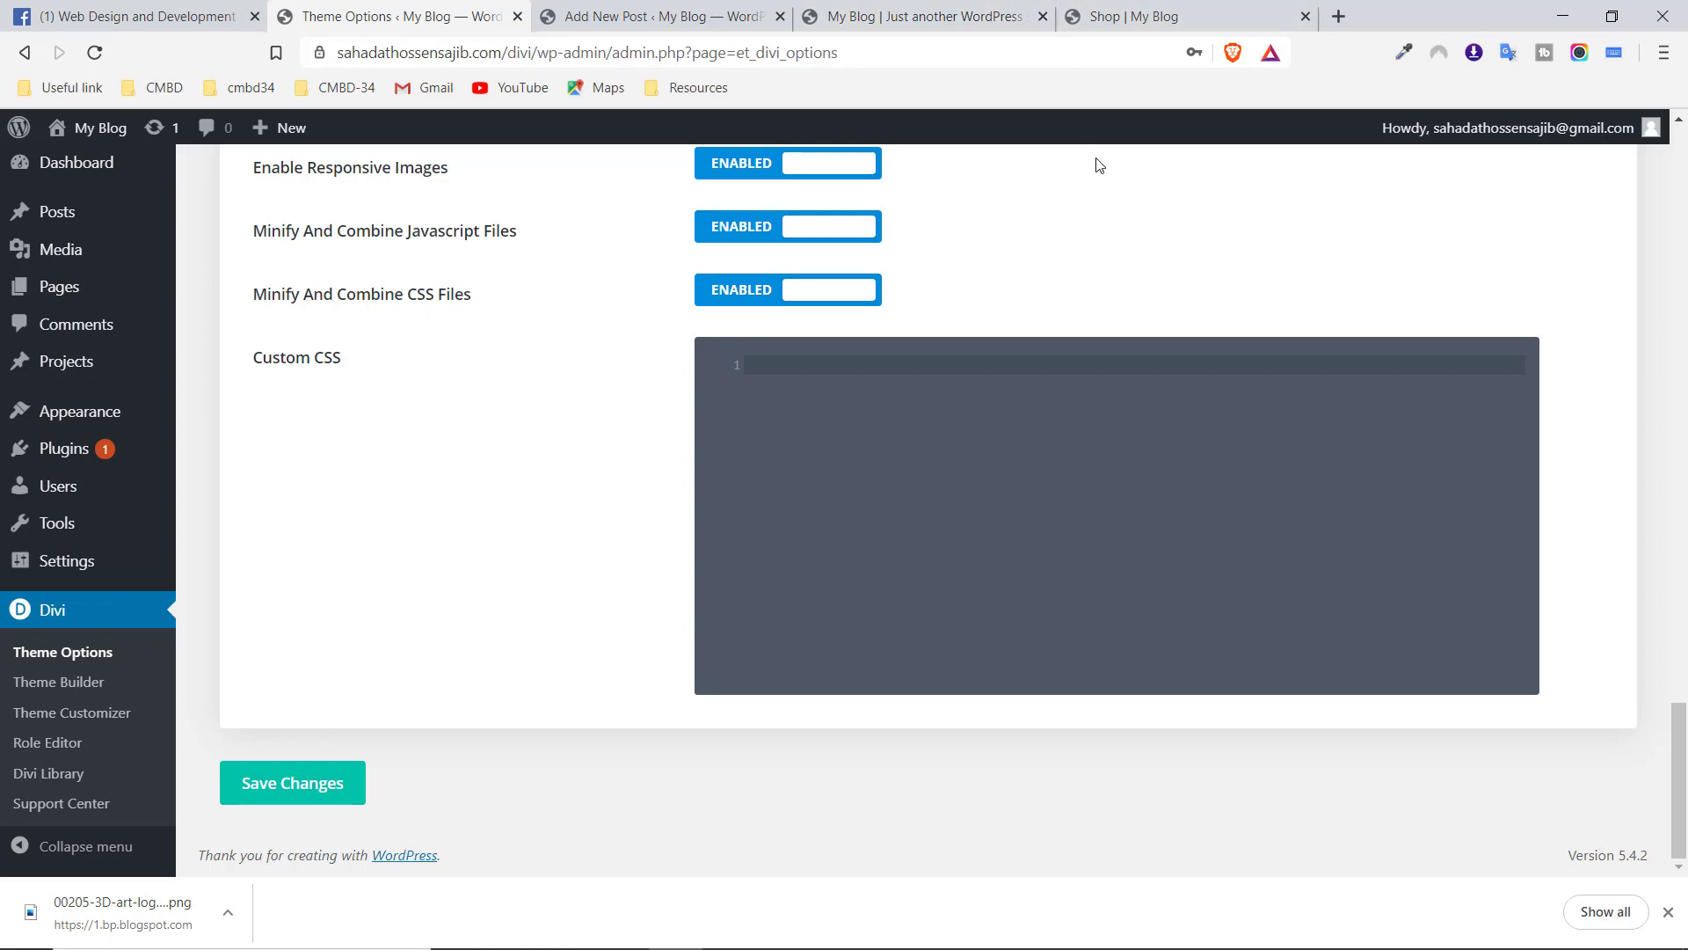
scroll(1108, 194, up, 20)
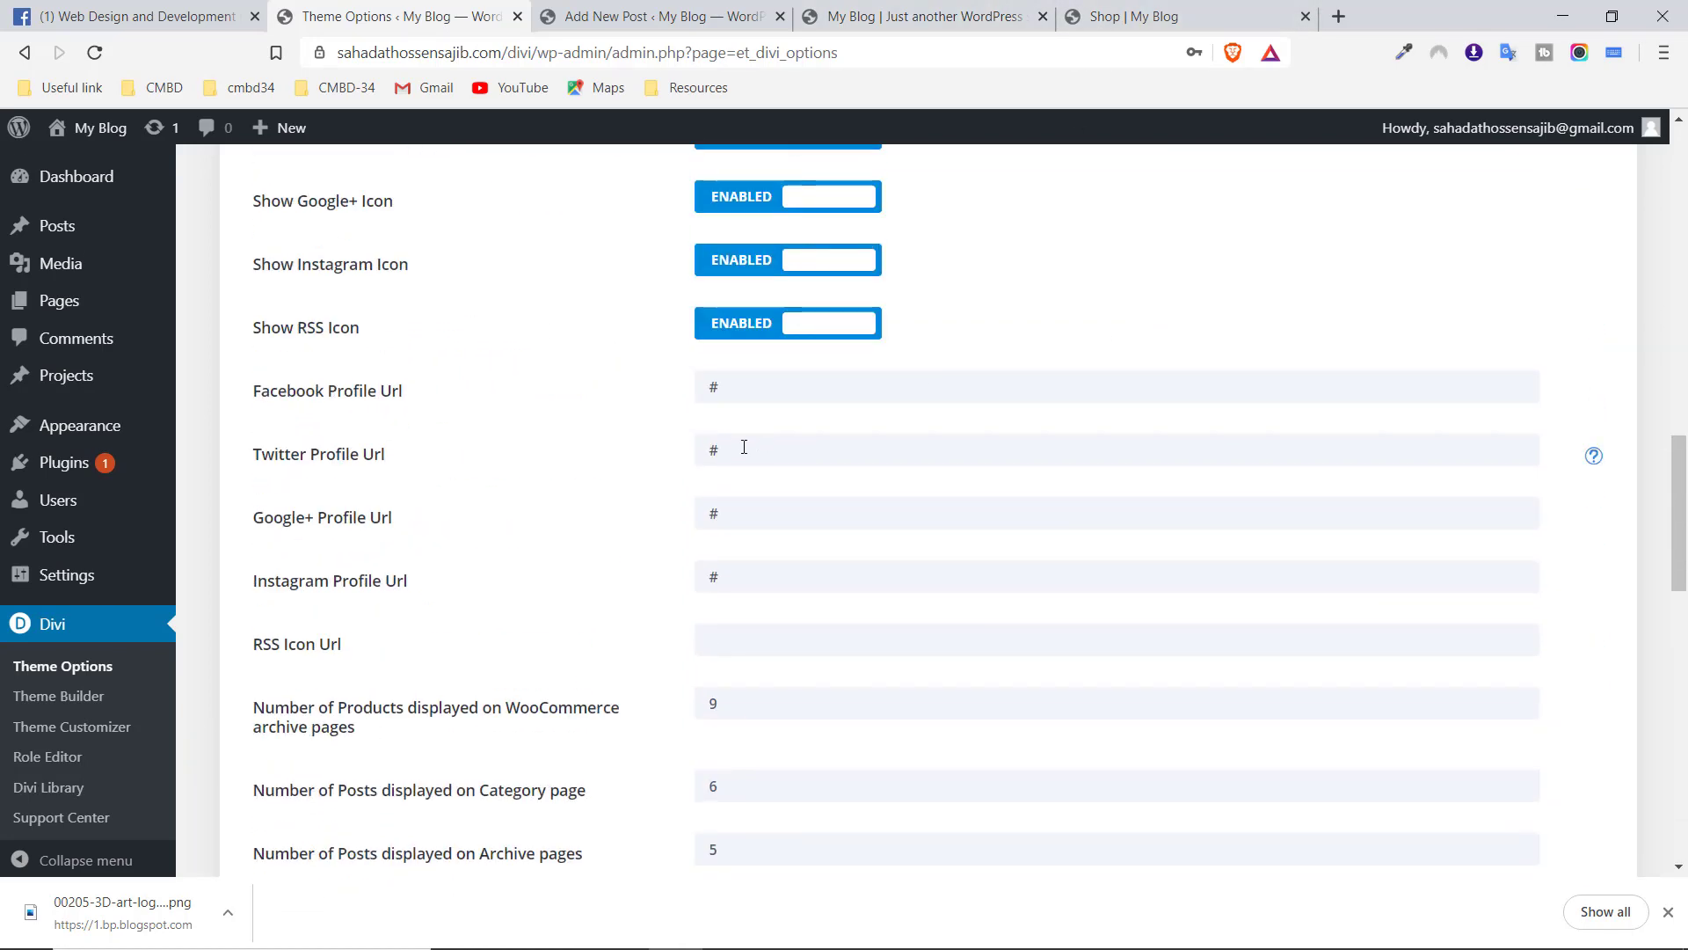
scroll(744, 446, up, 8)
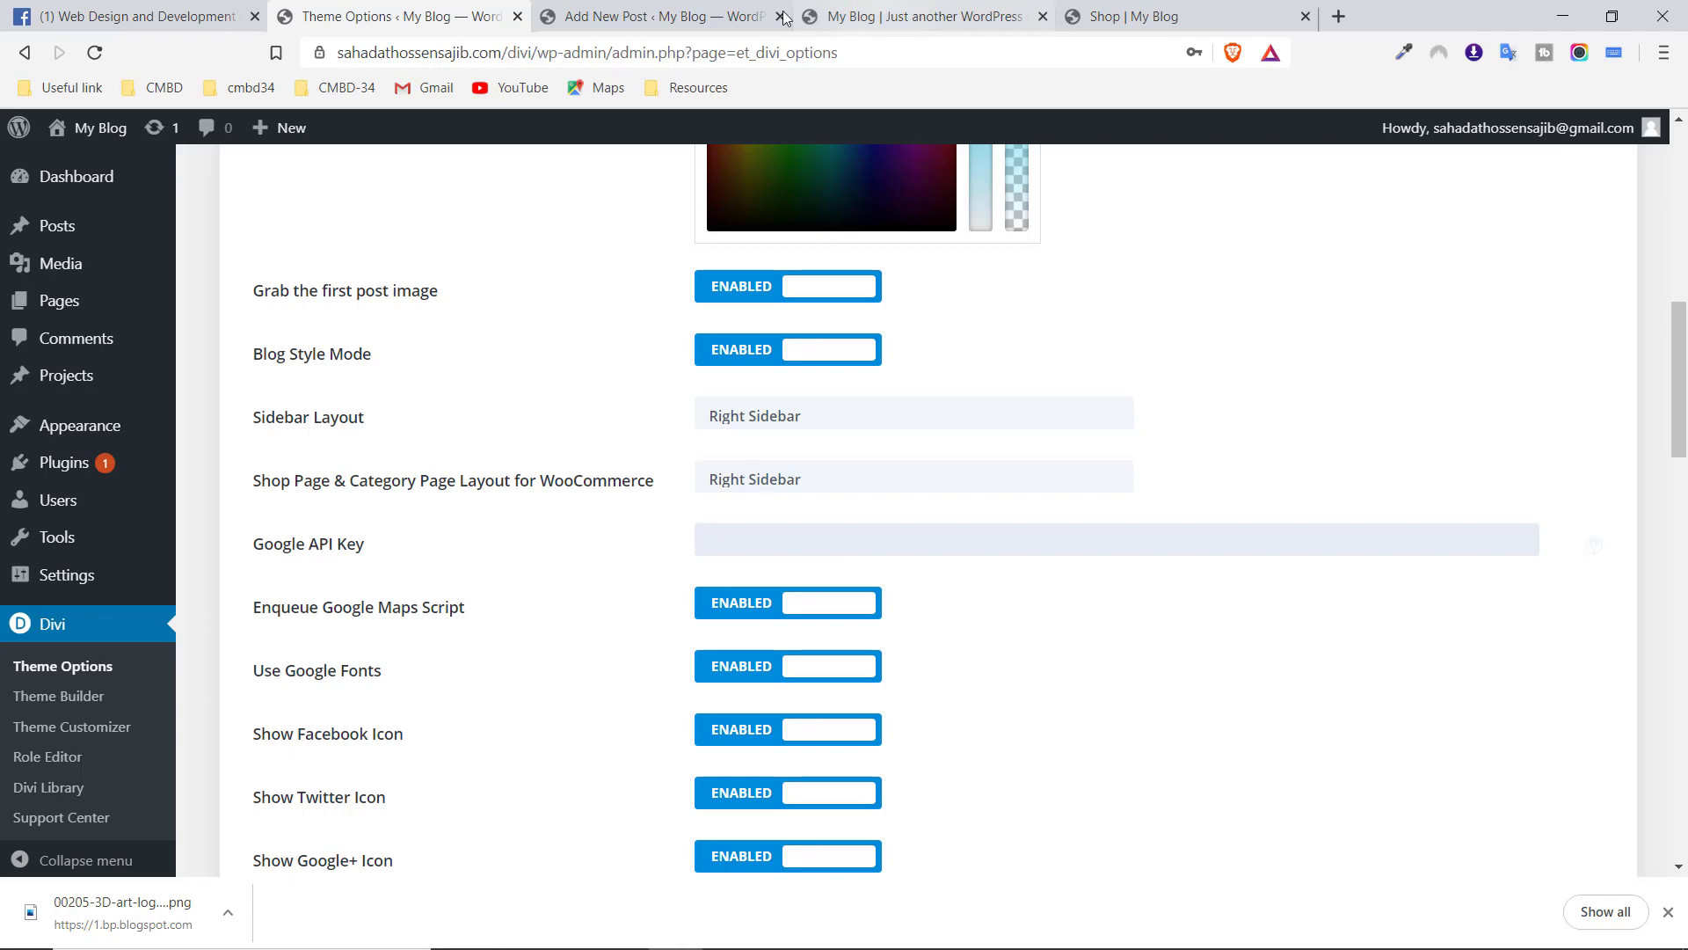
scroll(794, 585, up, 3)
scroll(794, 585, up, 6)
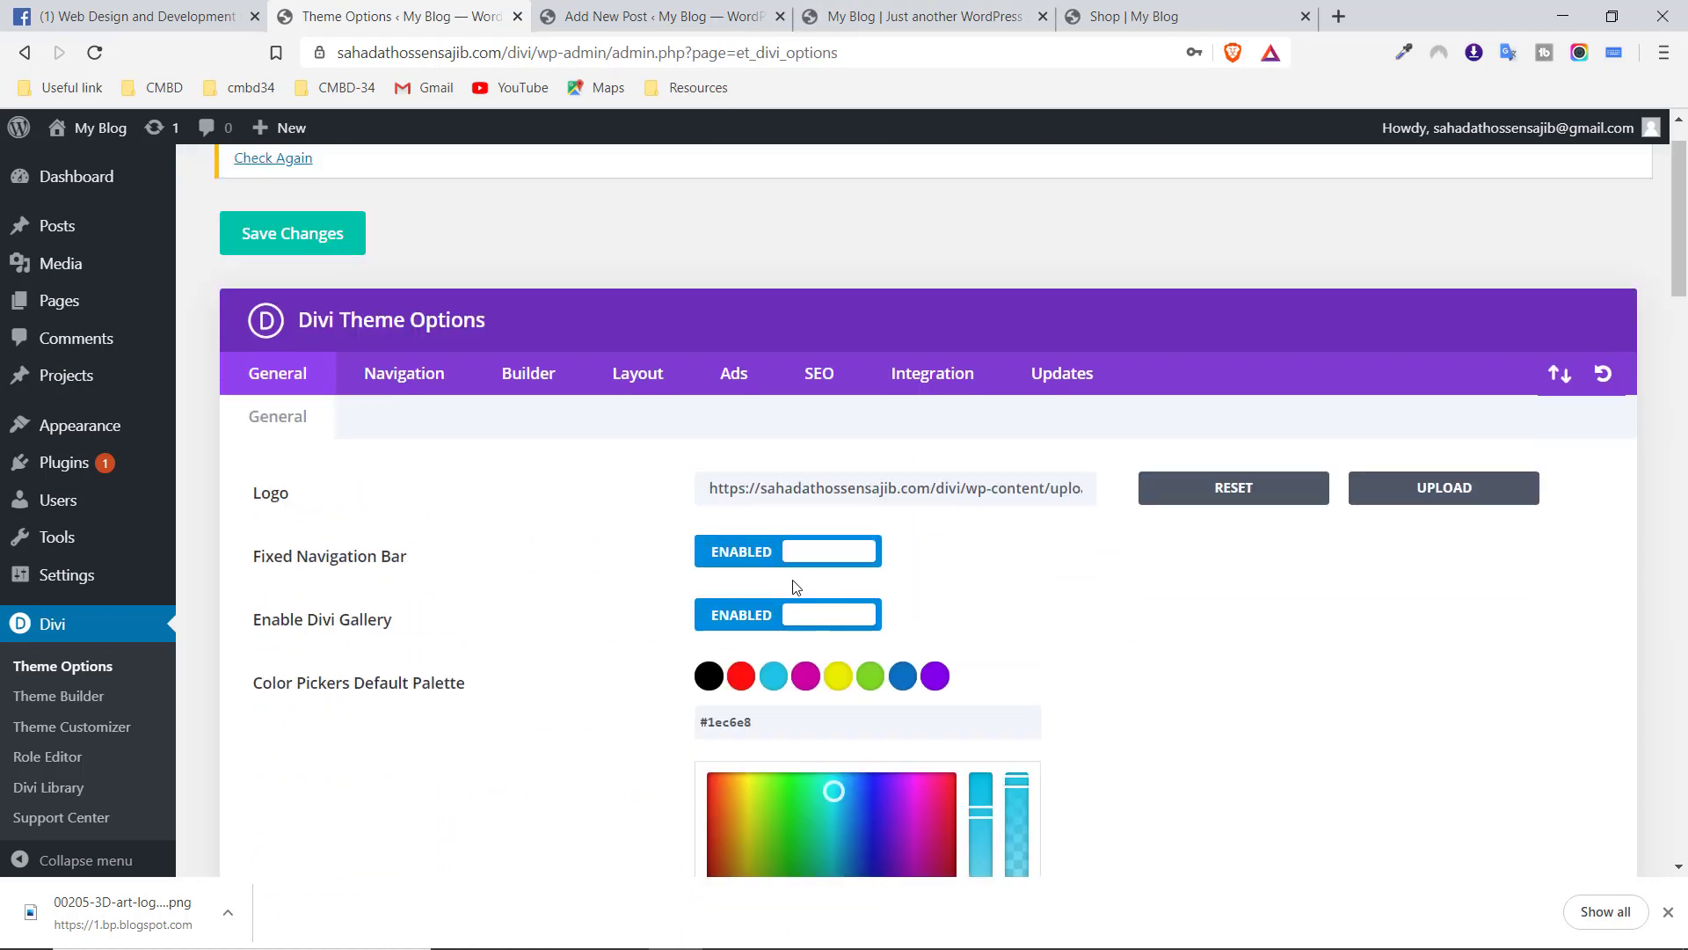
scroll(794, 584, down, 9)
scroll(794, 578, up, 5)
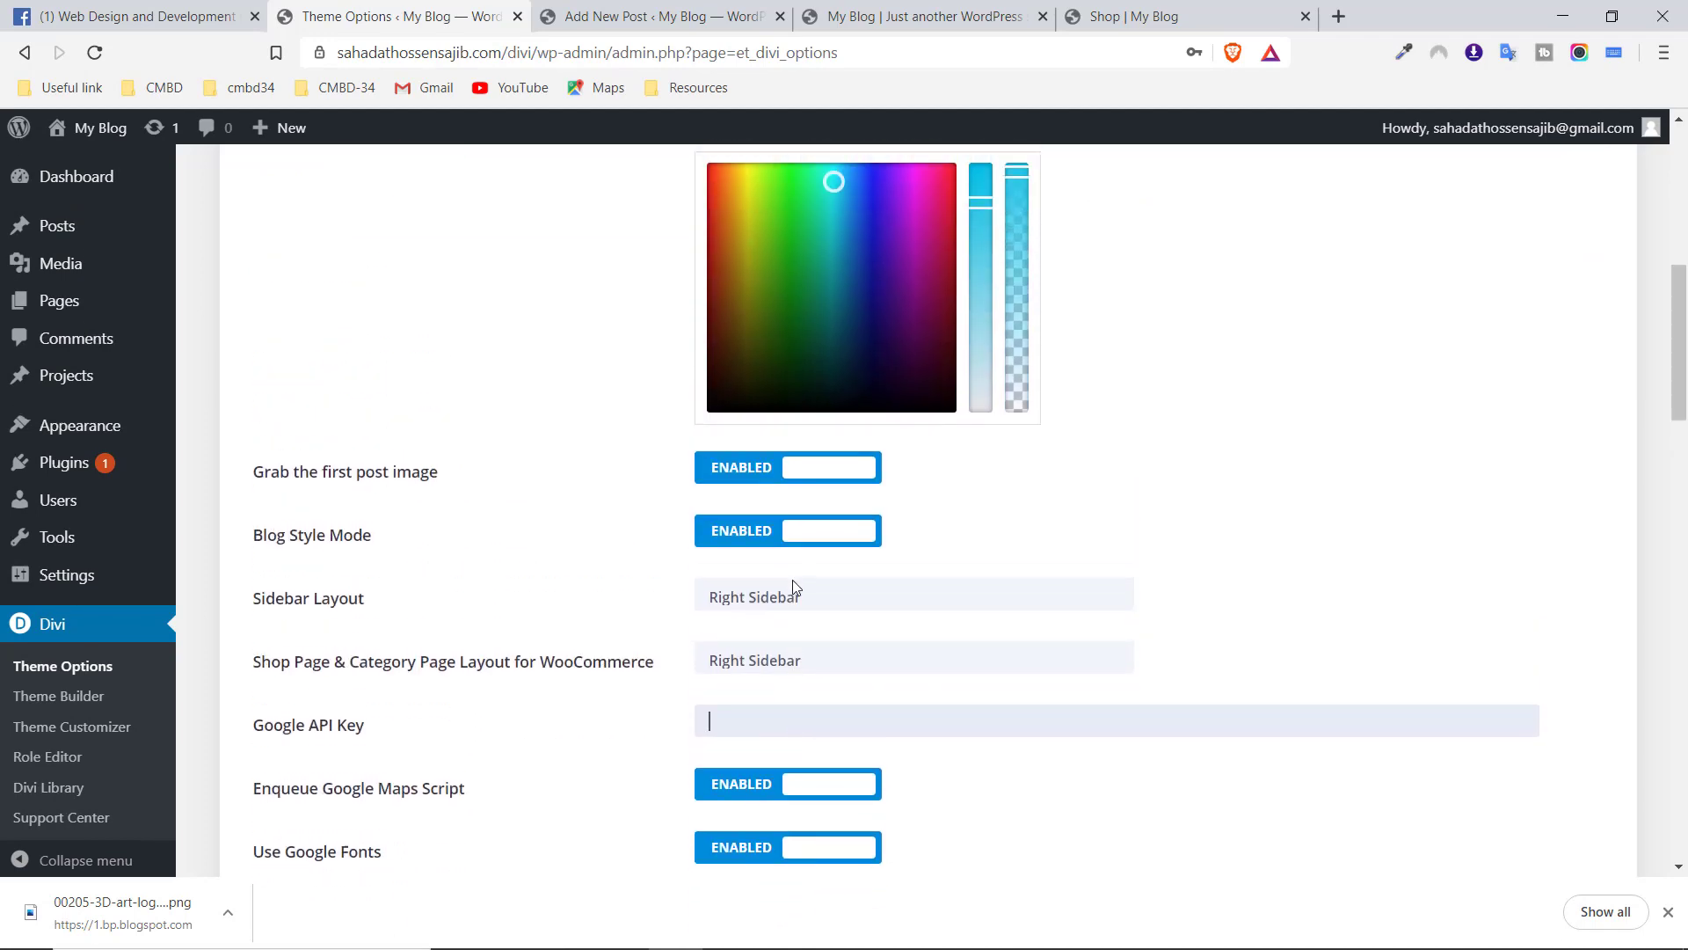
scroll(747, 480, up, 3)
scroll(747, 481, down, 9)
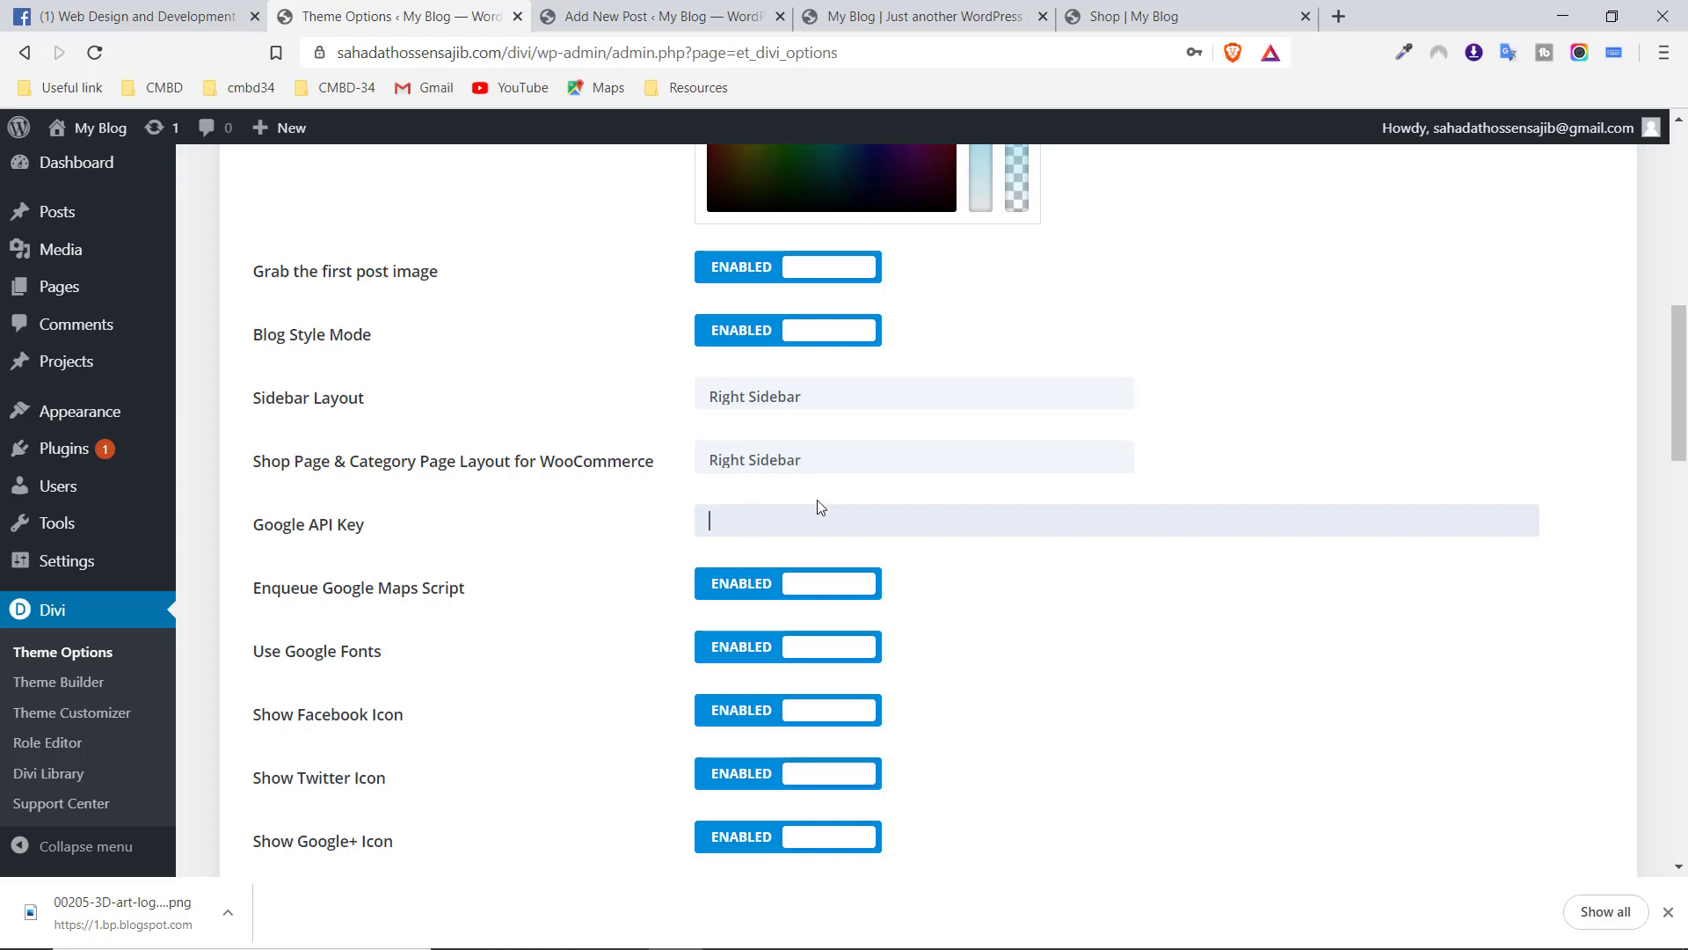
scroll(901, 502, down, 10)
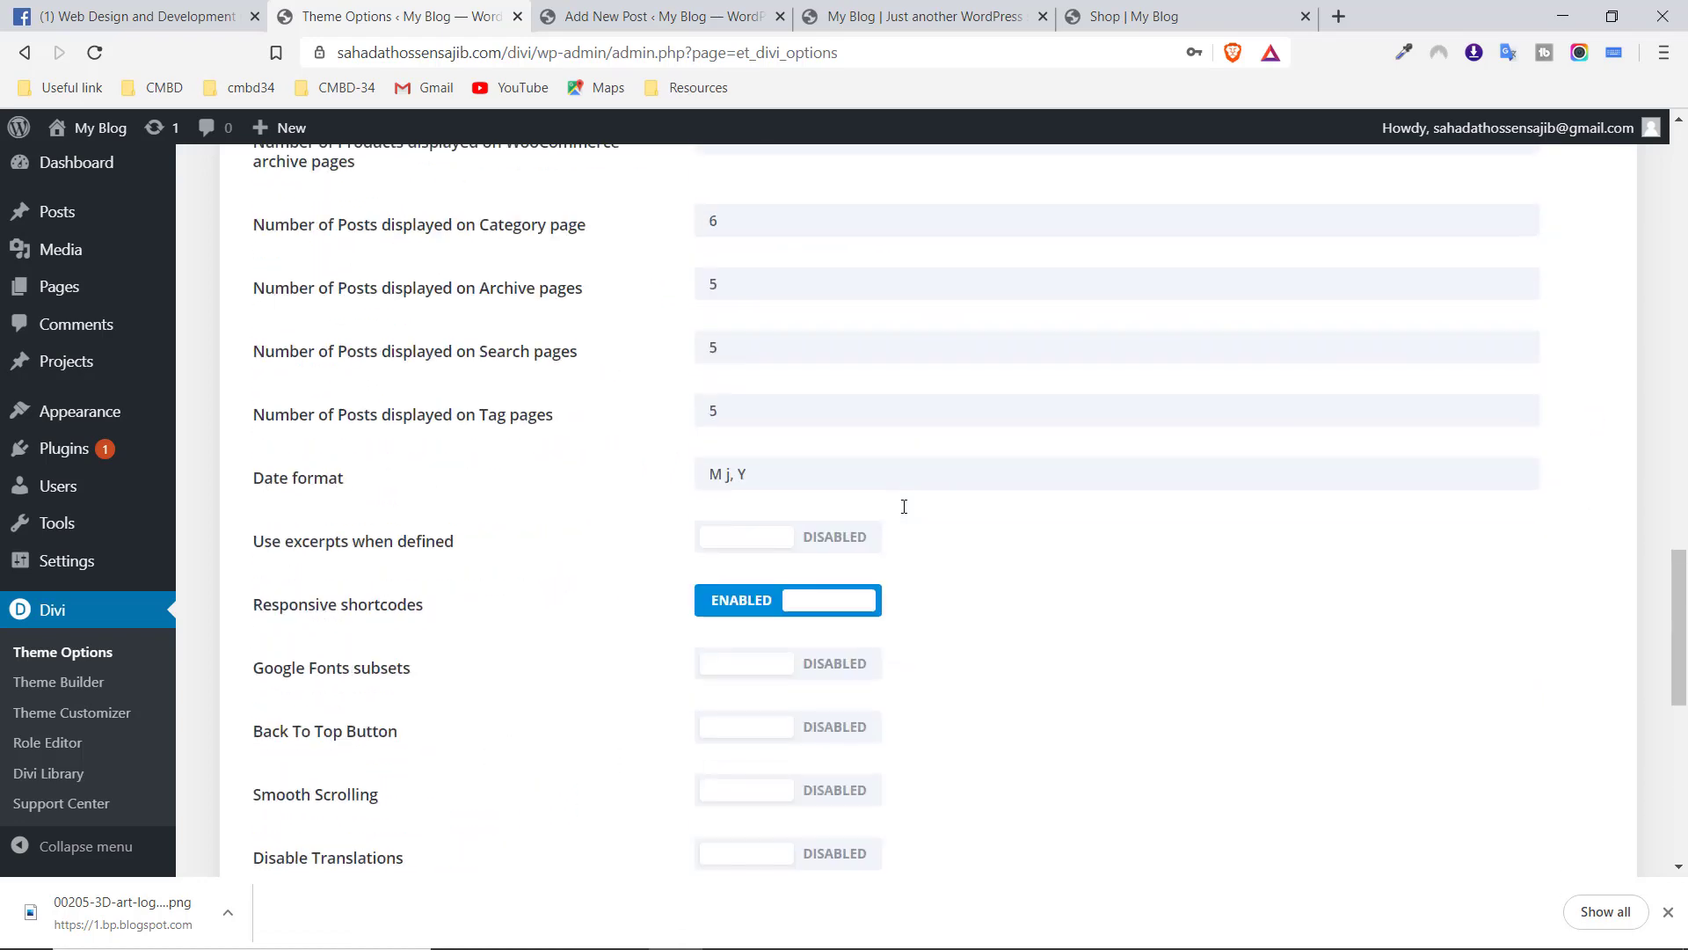